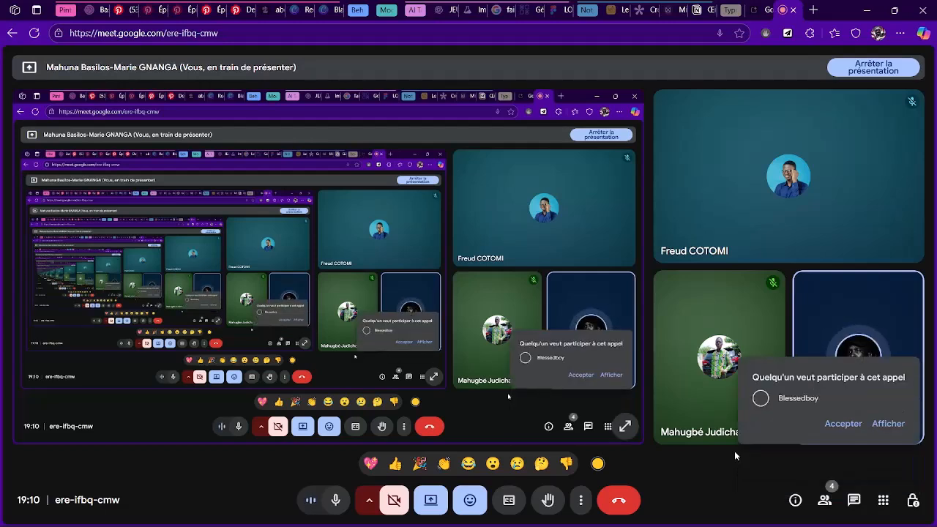
# Admit the waiting guest into the Meet call, then switch to the Notion guide page.
pyautogui.click(842, 424)
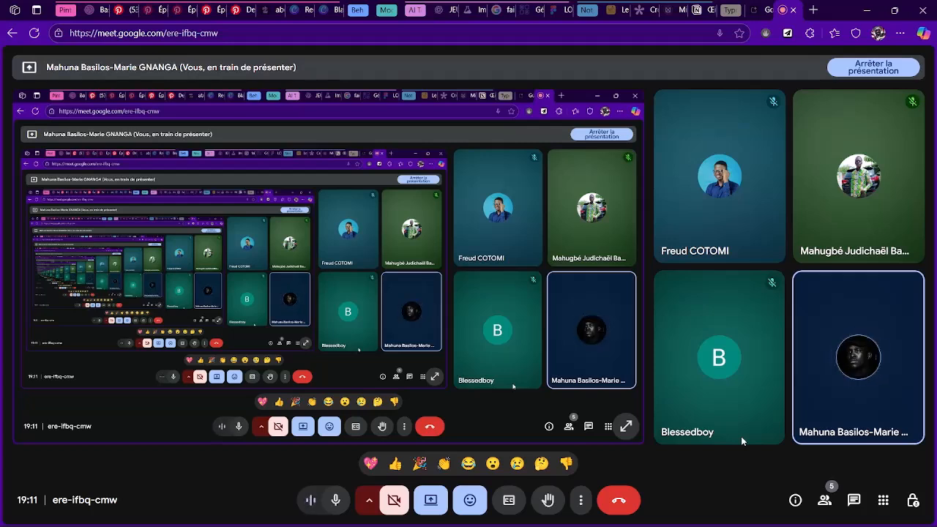
pyautogui.moveTo(769, 414)
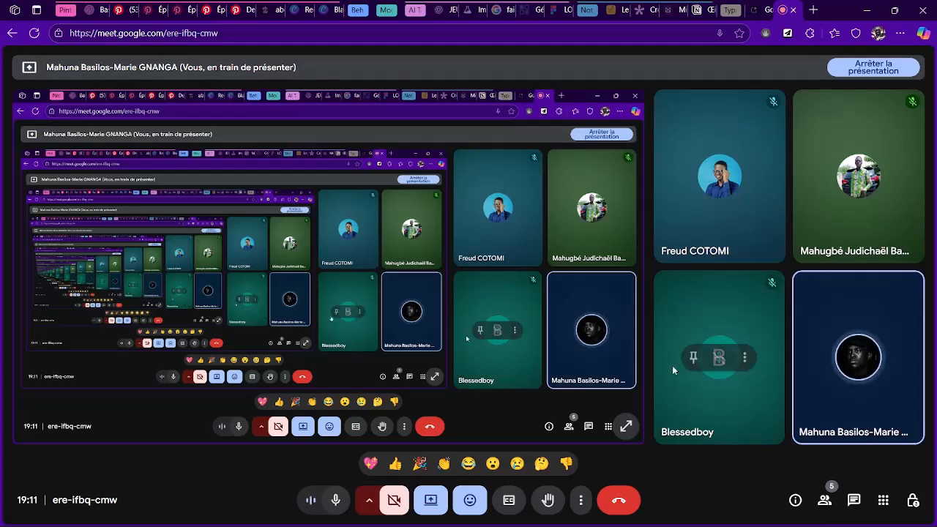
pyautogui.click(615, 8)
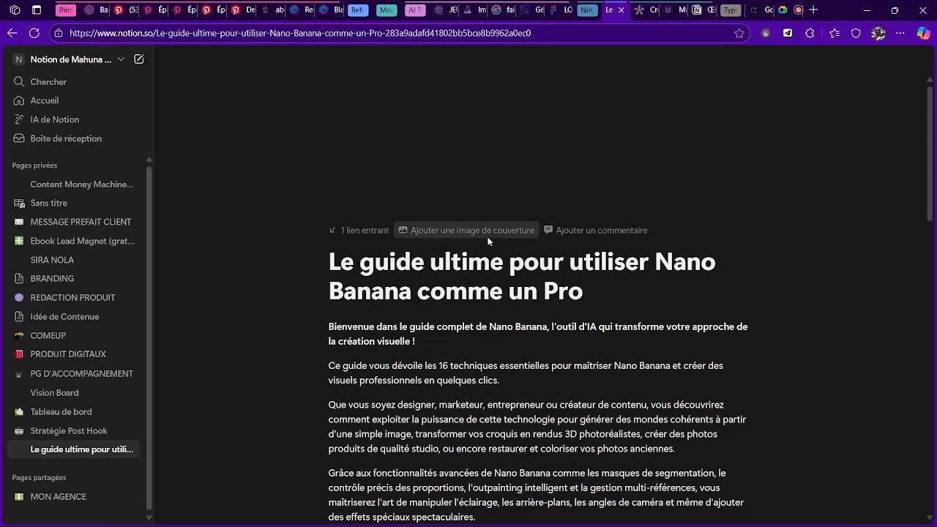
# Scroll the Nano Banana guide and open the Module 14 page on restoring old photos.
pyautogui.scroll(-4, 488, 241)
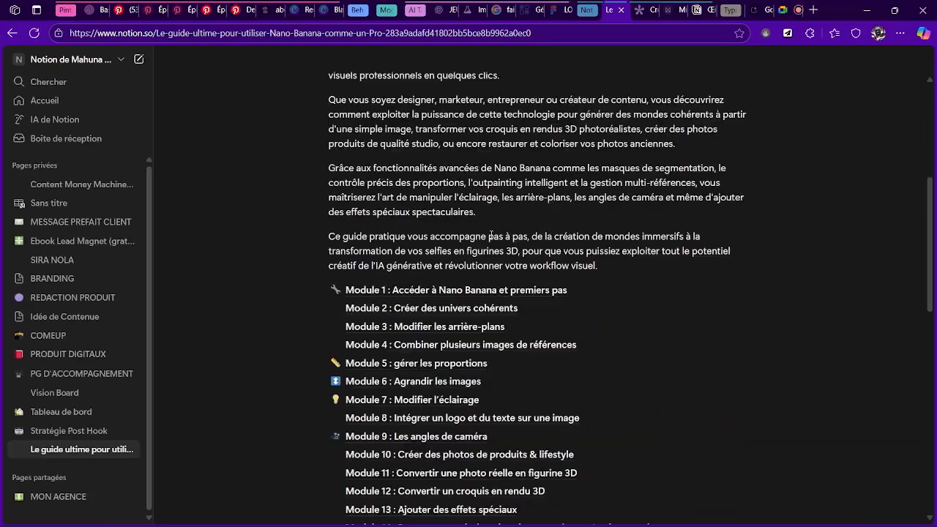
pyautogui.scroll(-3, 490, 235)
pyautogui.scroll(3, 494, 239)
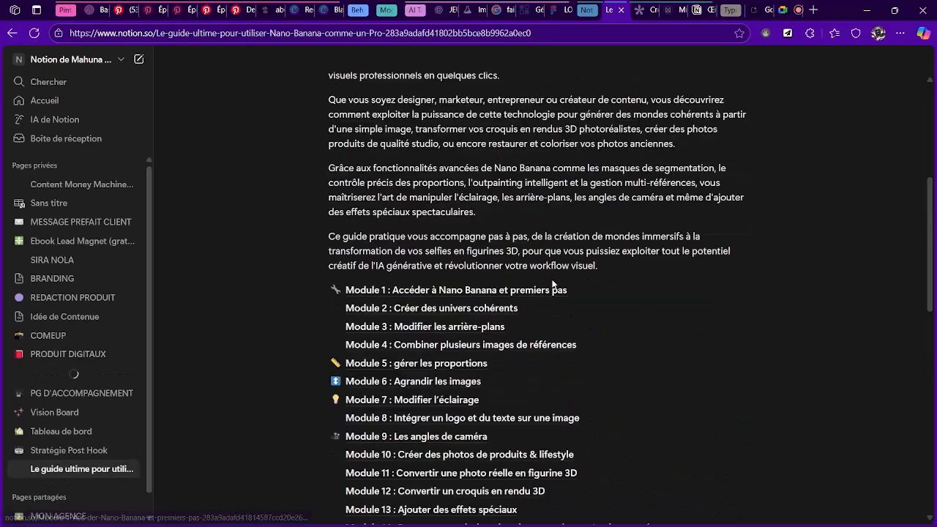
pyautogui.scroll(-3, 553, 285)
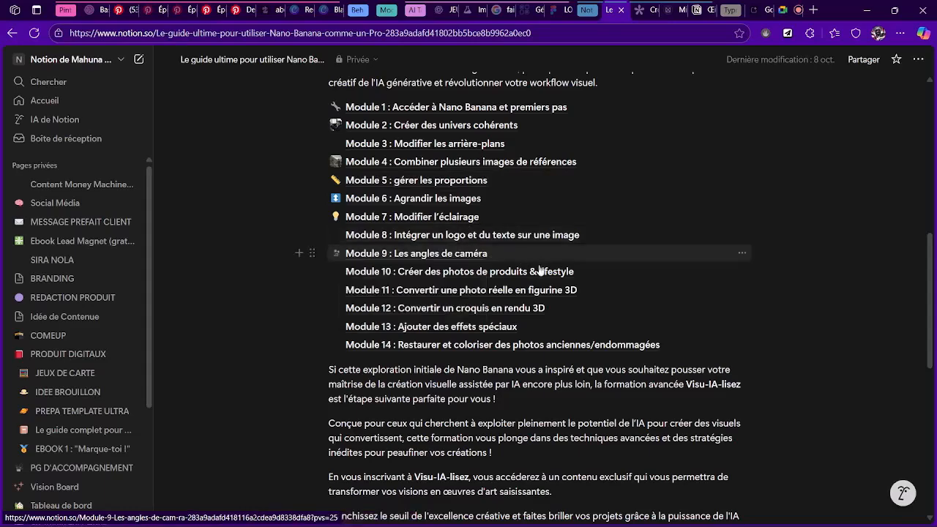
pyautogui.click(474, 349)
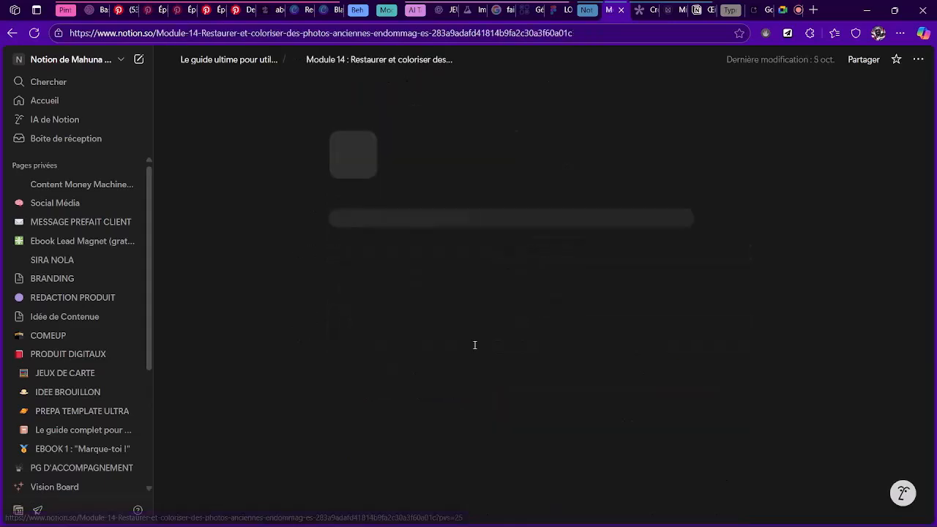
pyautogui.scroll(-6, 491, 336)
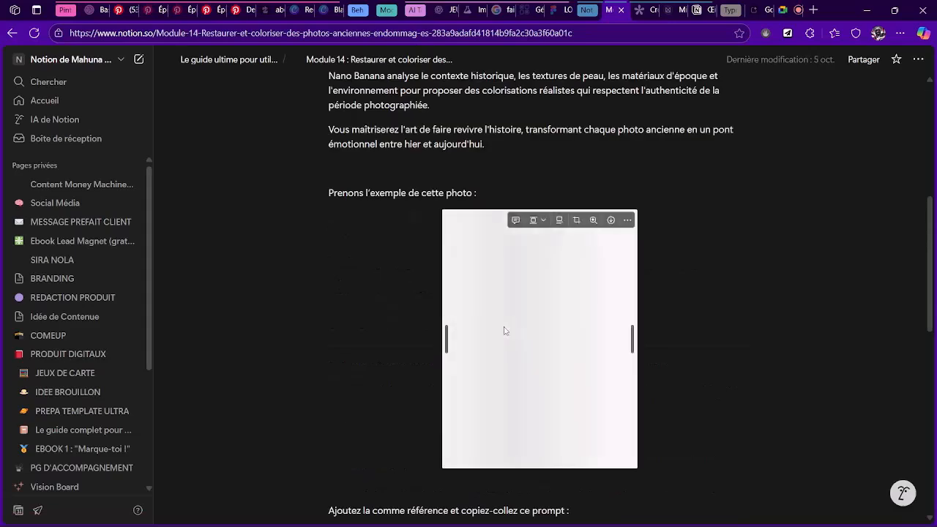
pyautogui.scroll(-2, 502, 333)
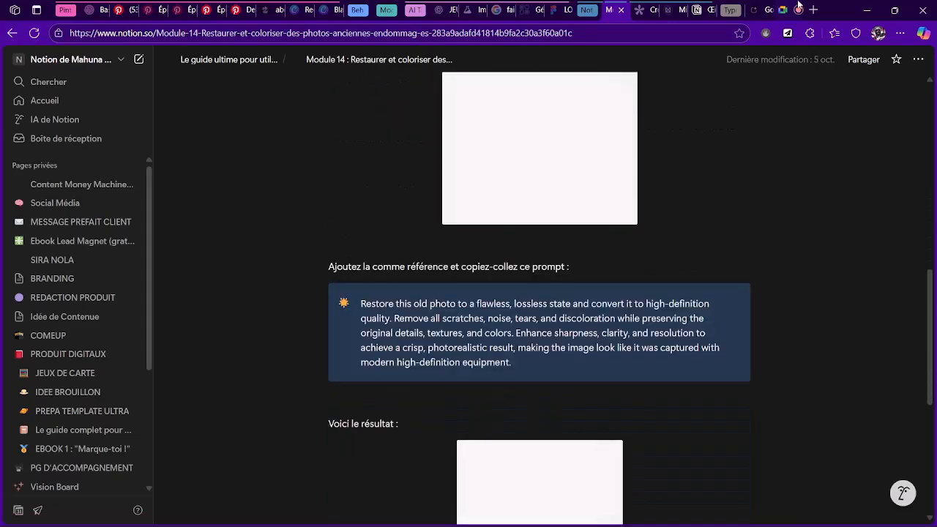
# Admit the new guest in Google Meet and return to the Module 14 page.
pyautogui.click(798, 8)
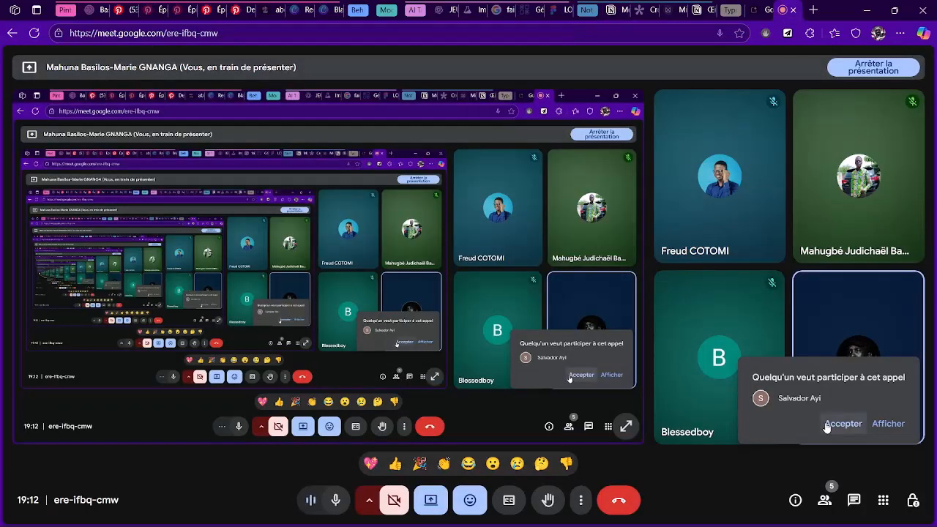
pyautogui.click(841, 423)
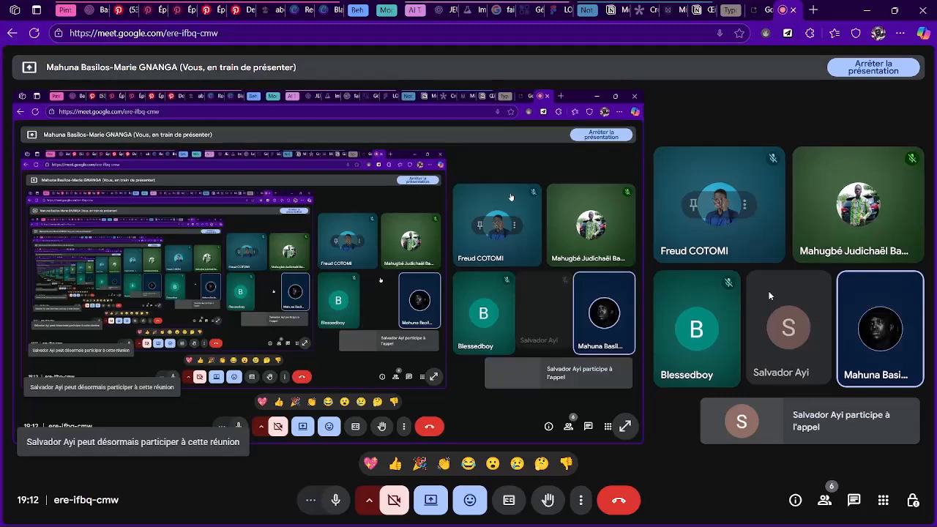
pyautogui.click(612, 10)
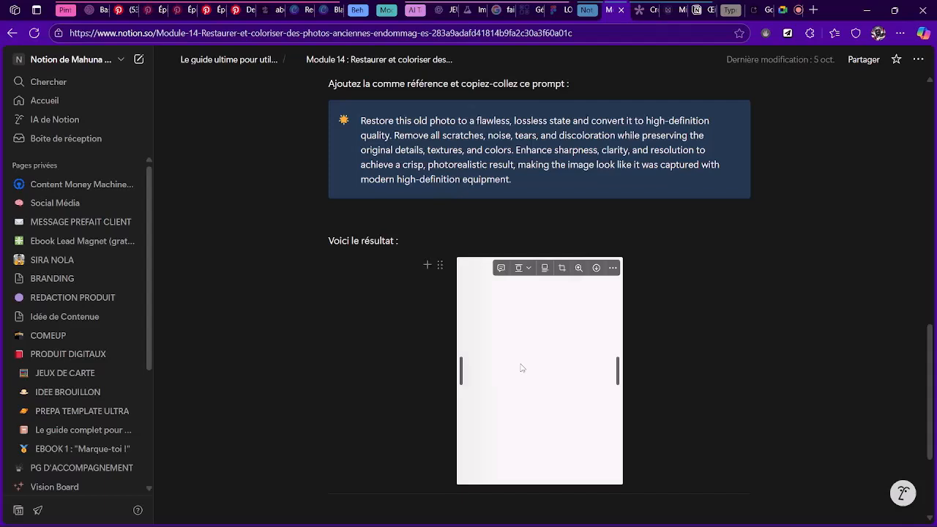
pyautogui.scroll(-3, 522, 368)
# Go back to the Nano Banana guide page, then return to the Google Meet call.
pyautogui.scroll(7, 521, 366)
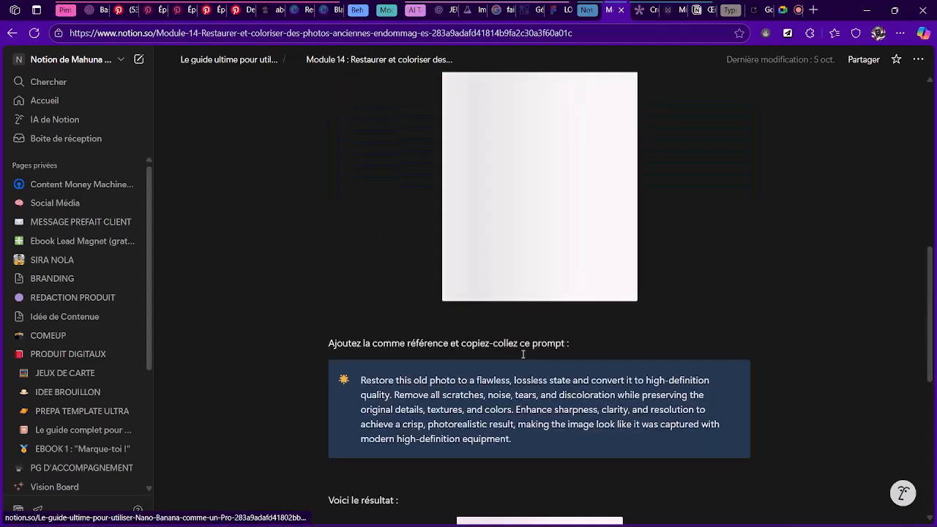
pyautogui.click(523, 355)
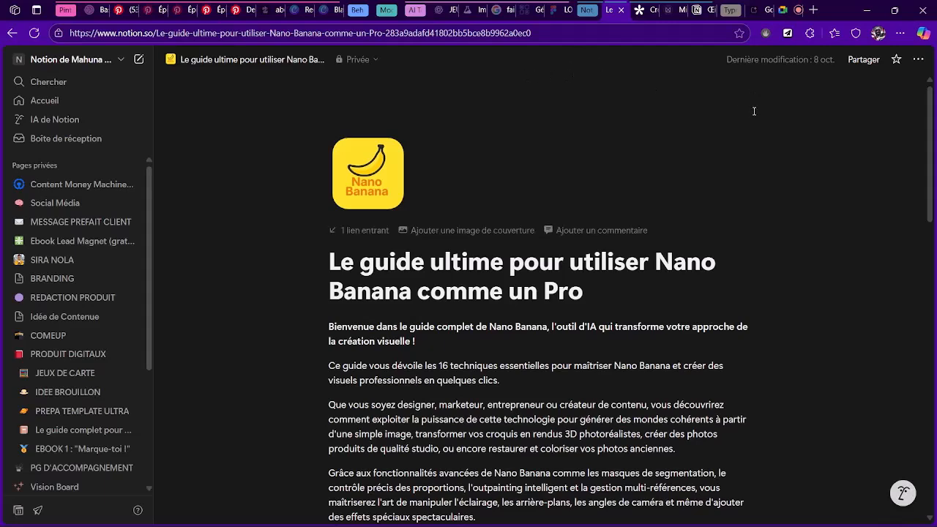
pyautogui.click(783, 10)
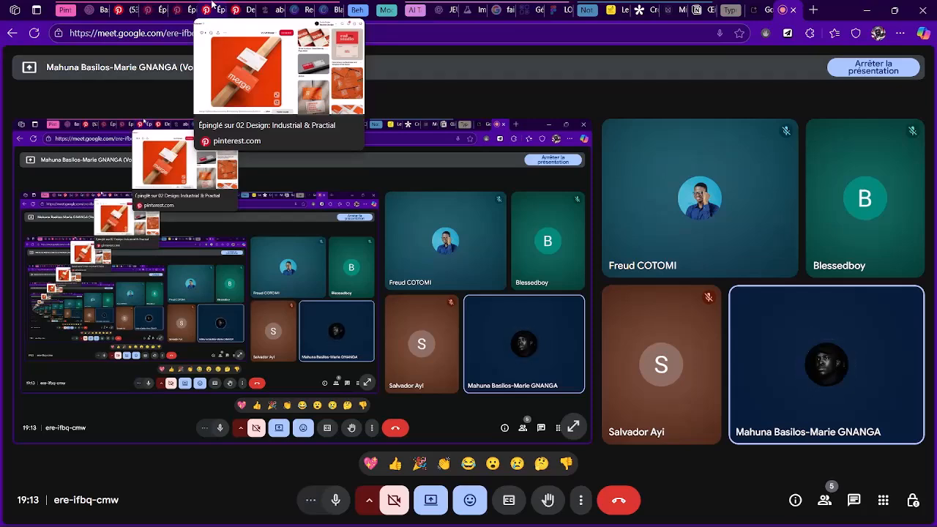
# Switch to Pinterest and go back to the previously viewed pin.
pyautogui.click(211, 7)
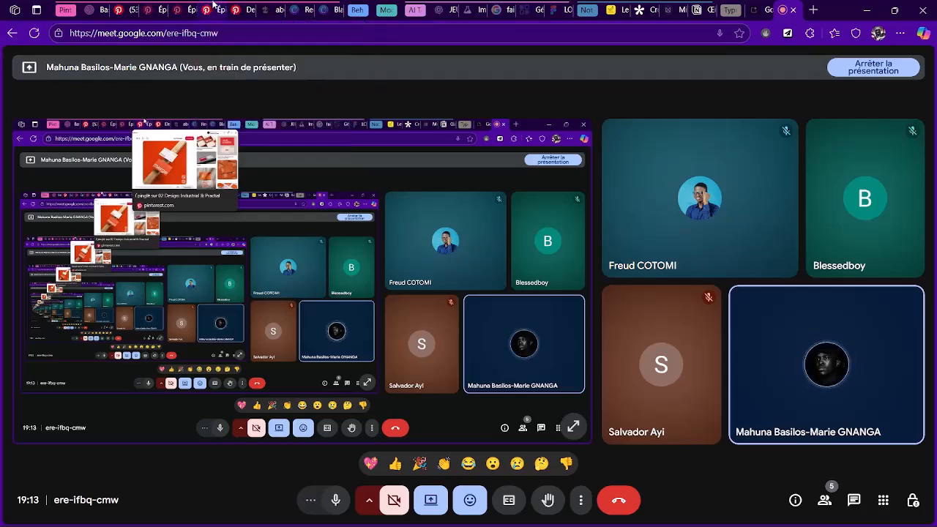
pyautogui.scroll(-3, 95, 163)
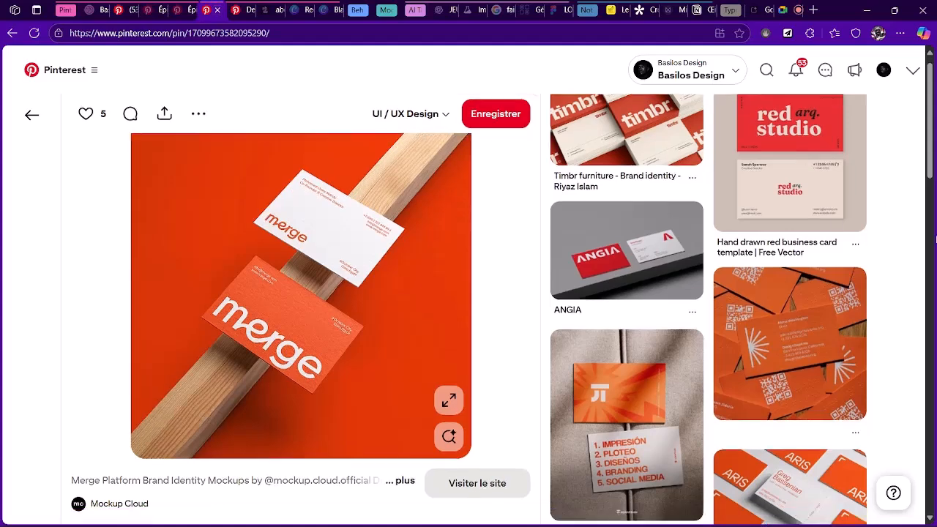
pyautogui.scroll(3, 95, 164)
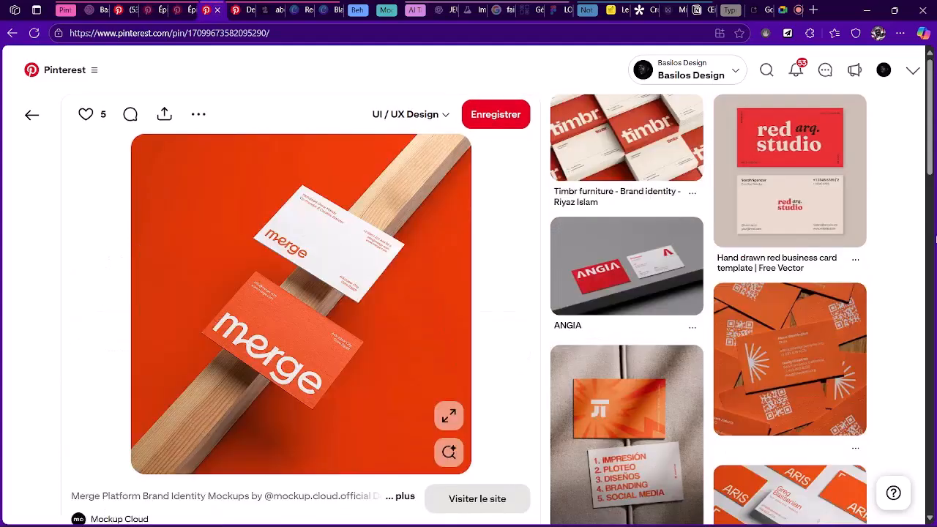
pyautogui.click(33, 116)
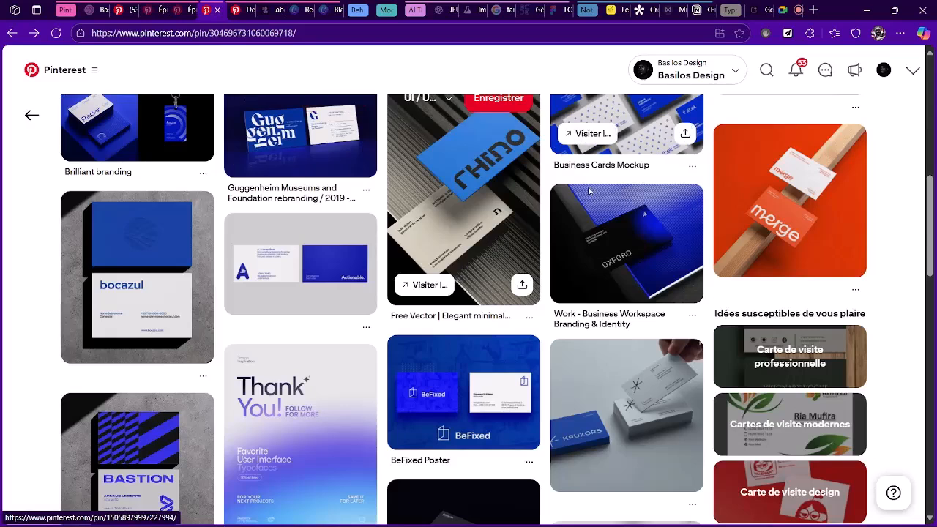
pyautogui.scroll(4, 560, 145)
# Search Pinterest for 'banner facebook' to get cover banner references.
pyautogui.click(767, 70)
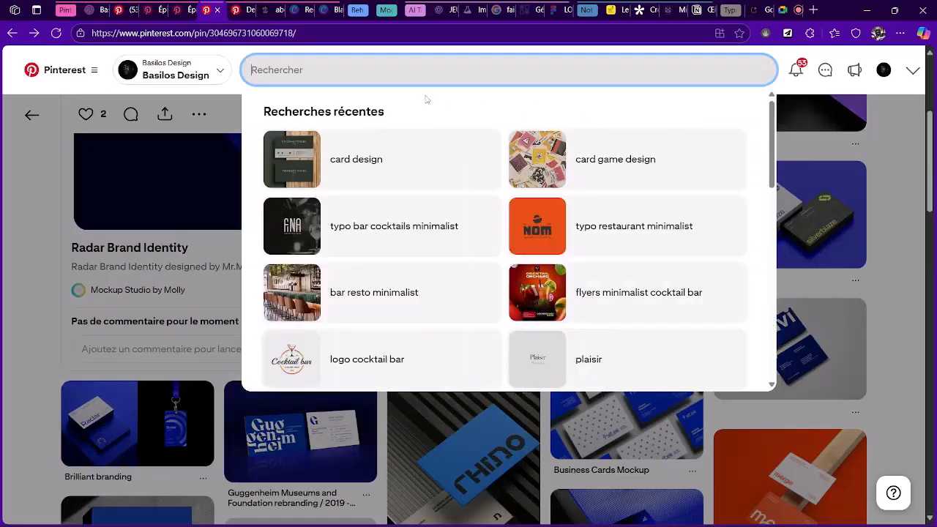
pyautogui.write('banner f')
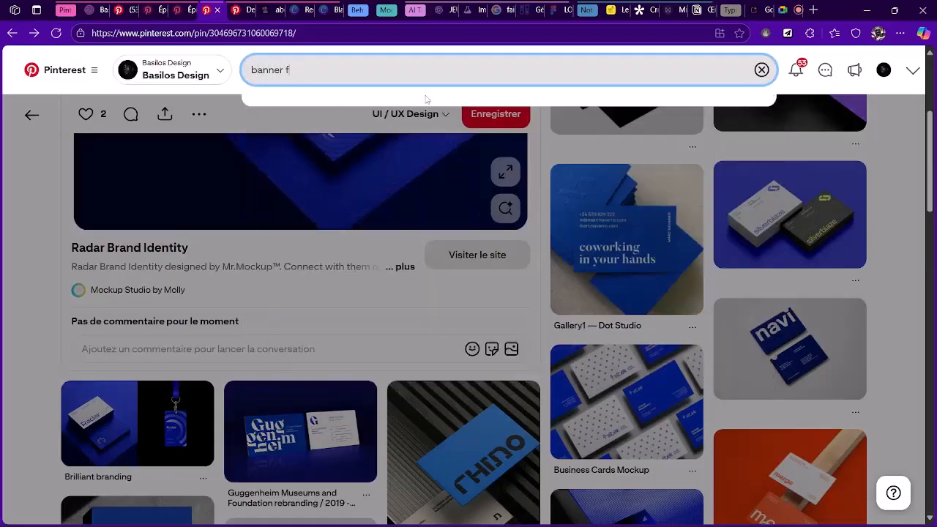
pyautogui.write('acebook')
pyautogui.press('Return')
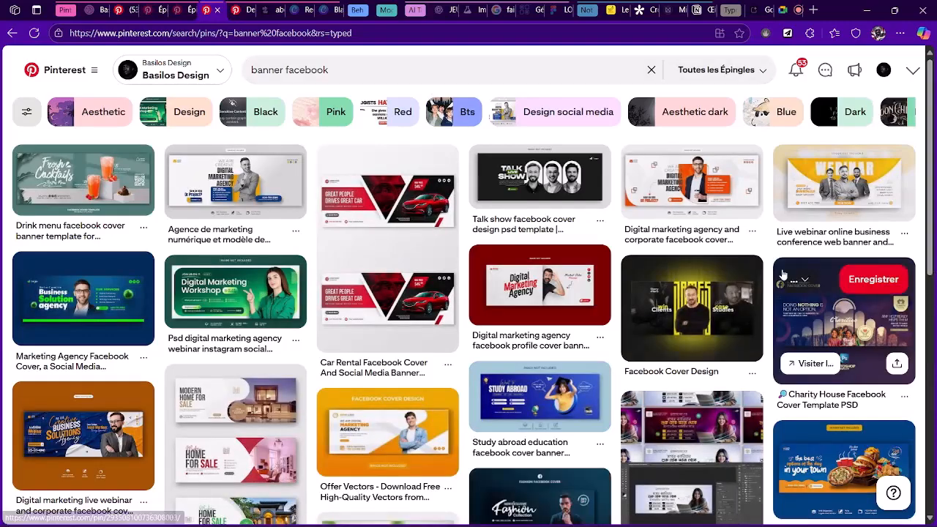
pyautogui.scroll(-2, 783, 275)
pyautogui.scroll(-2, 782, 275)
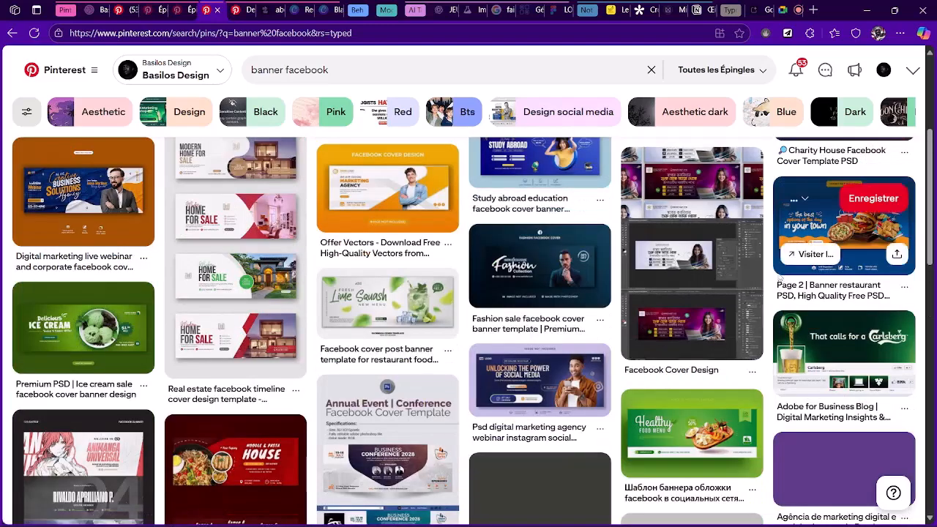
pyautogui.scroll(-3, 776, 274)
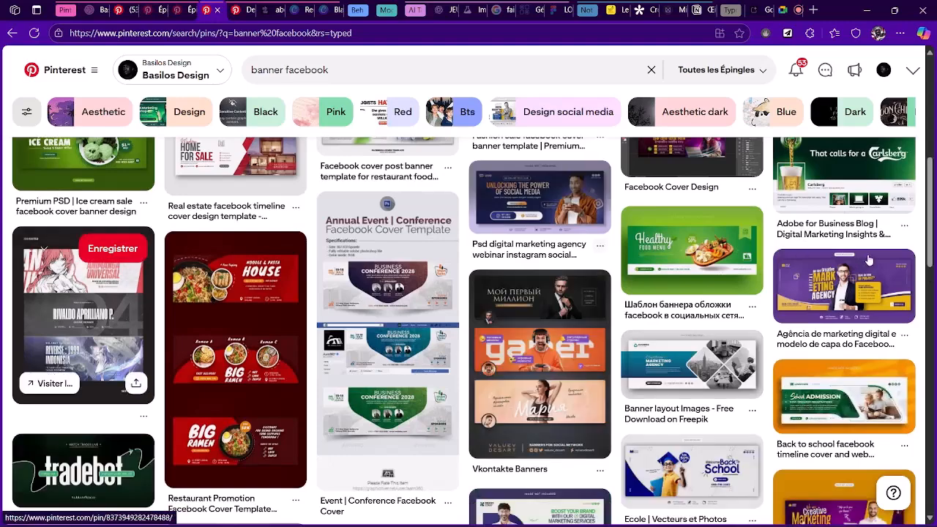
pyautogui.scroll(-3, 870, 260)
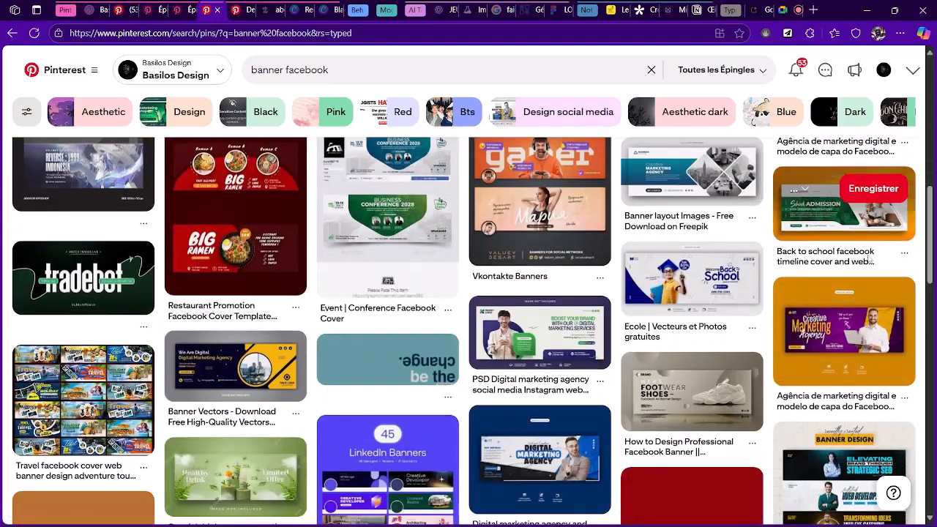
pyautogui.scroll(-1, 870, 259)
pyautogui.scroll(-5, 870, 260)
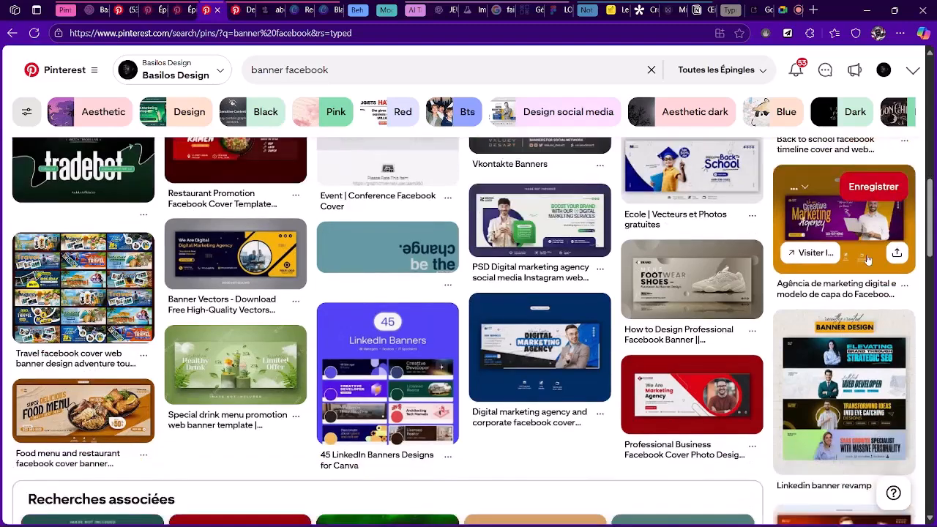
pyautogui.scroll(-2, 866, 258)
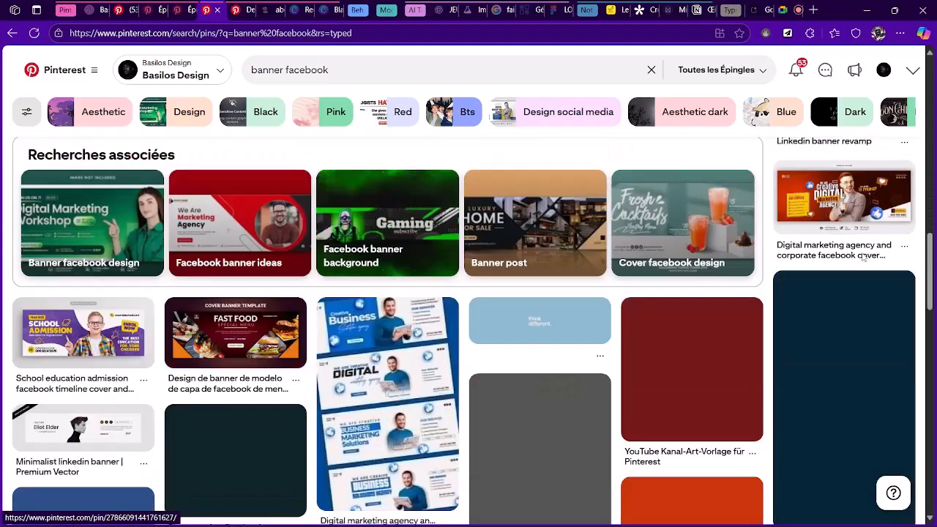
pyautogui.scroll(-1, 864, 258)
pyautogui.scroll(-1, 859, 257)
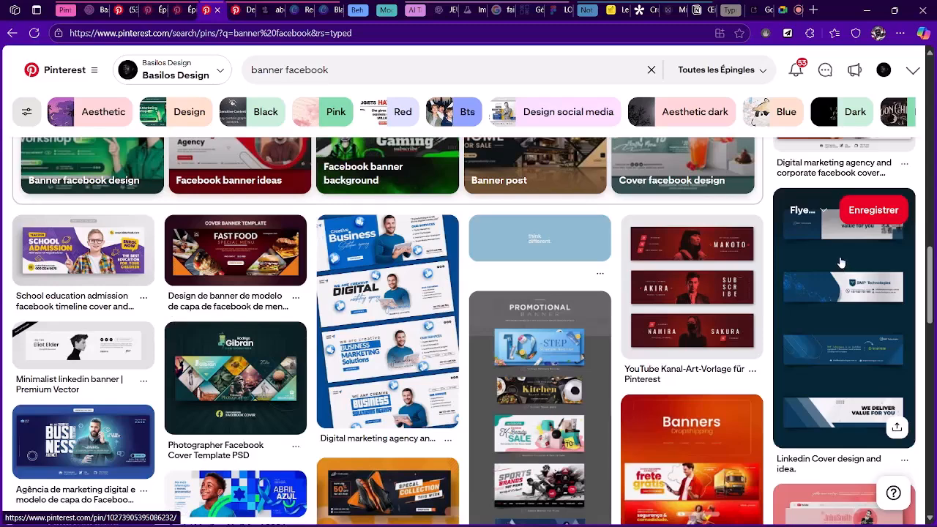
pyautogui.scroll(-2, 841, 262)
pyautogui.scroll(-3, 841, 260)
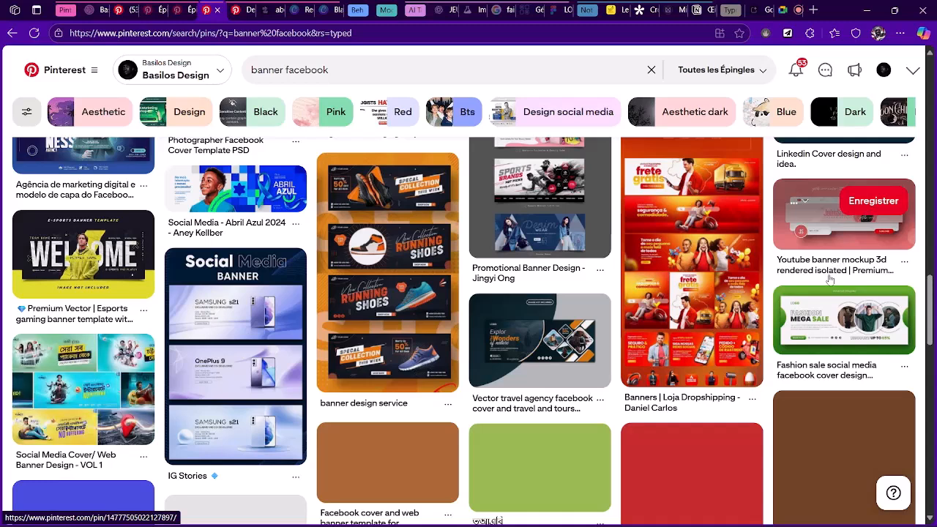
pyautogui.scroll(-5, 888, 271)
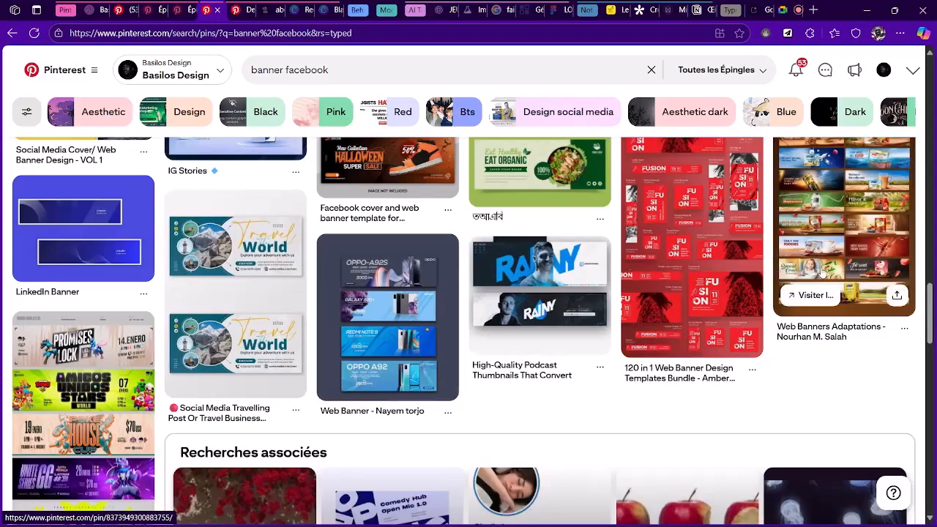
pyautogui.scroll(-5, 818, 269)
pyautogui.scroll(-3, 815, 263)
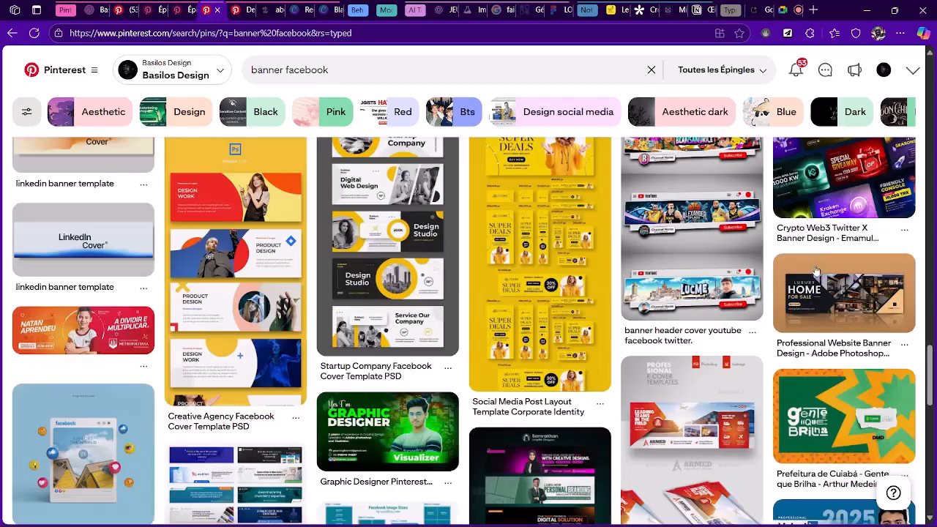
pyautogui.scroll(-5, 813, 263)
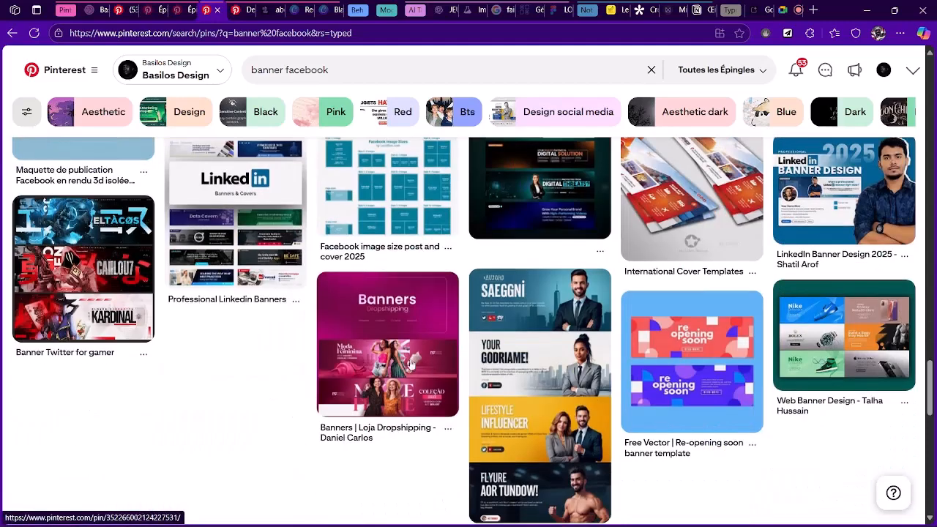
pyautogui.moveTo(534, 519)
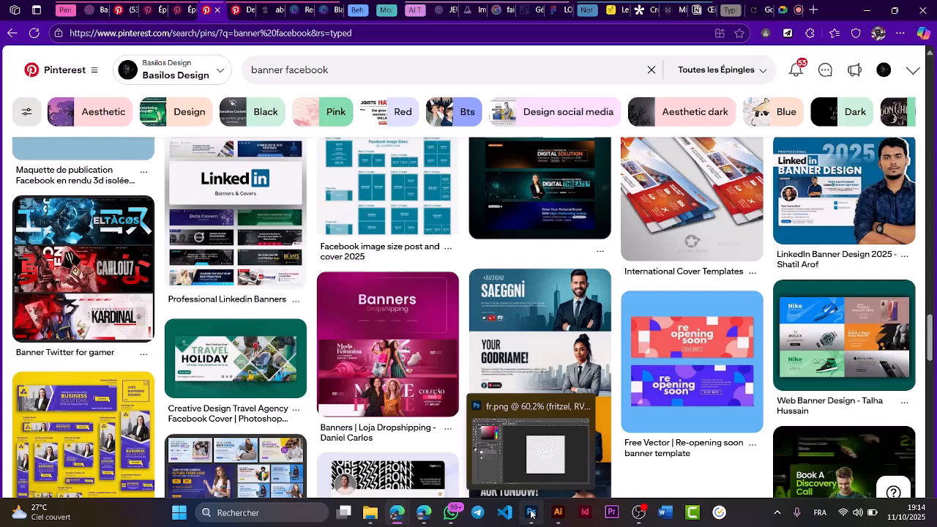
pyautogui.scroll(1, 542, 293)
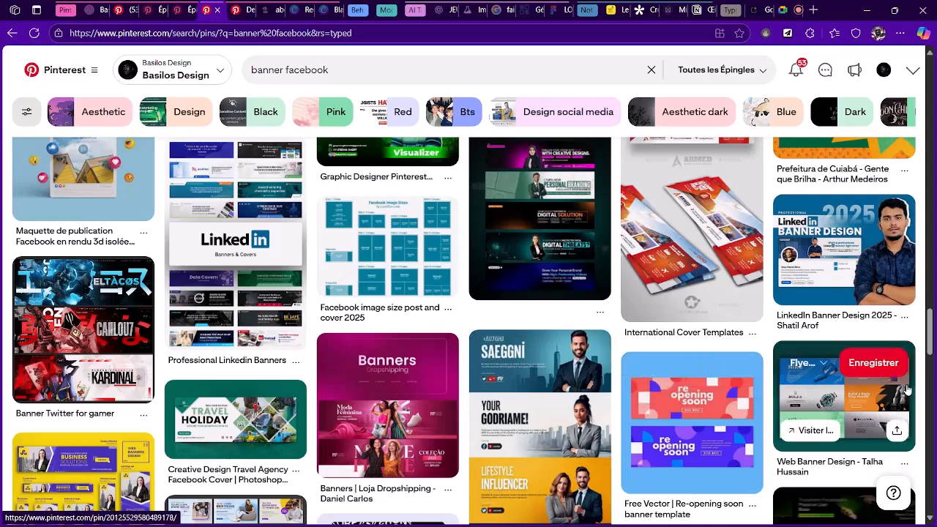
pyautogui.scroll(10, 905, 381)
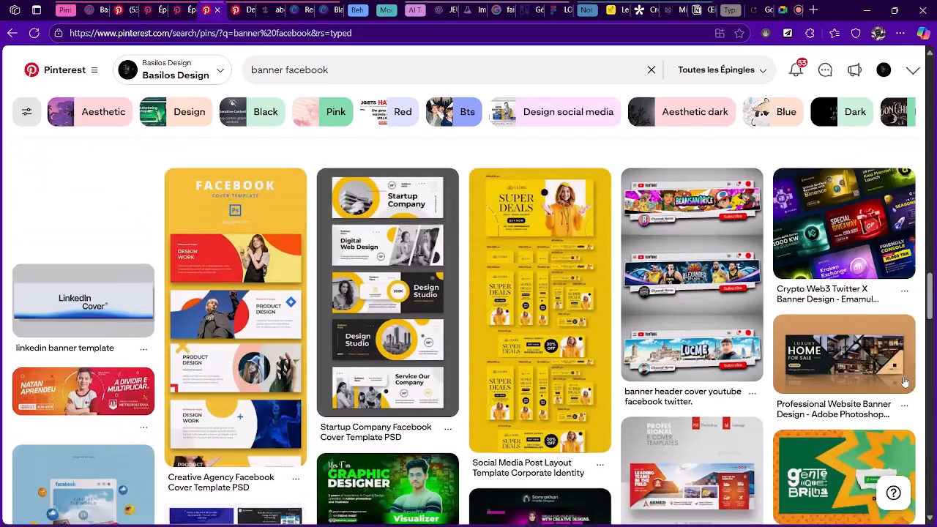
pyautogui.scroll(-3, 898, 385)
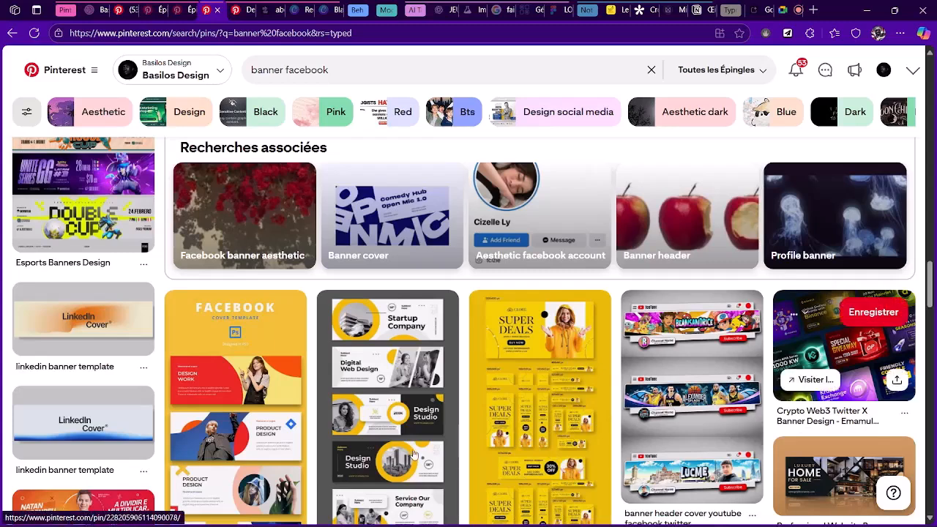
pyautogui.moveTo(454, 516)
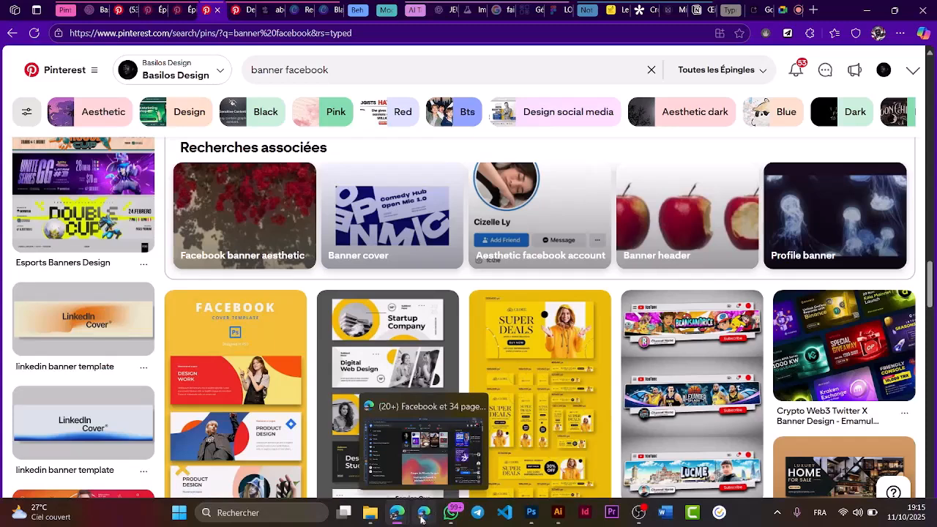
# Bring the Facebook window forward and open the account's own profile page.
pyautogui.click(422, 519)
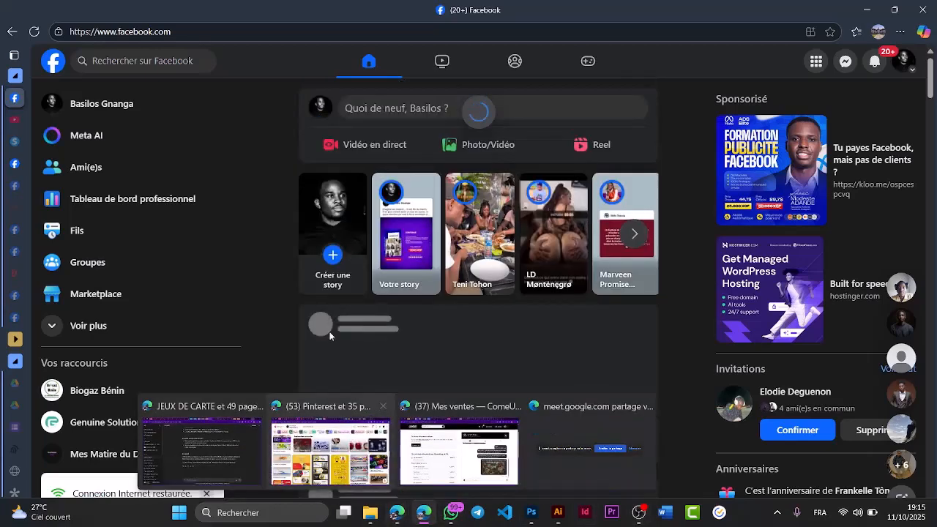
pyautogui.click(313, 108)
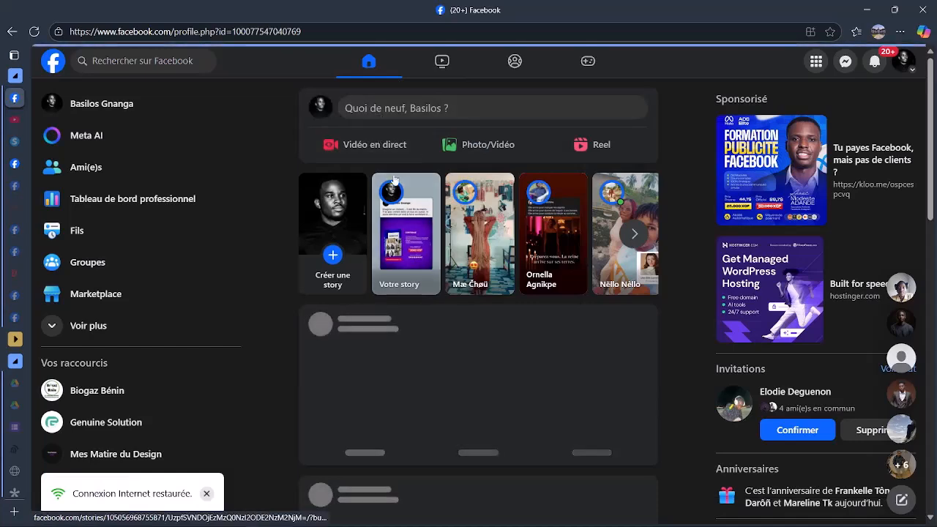
# In File Explorer, open Téléchargements and then the brand logo design folder.
pyautogui.moveTo(375, 514)
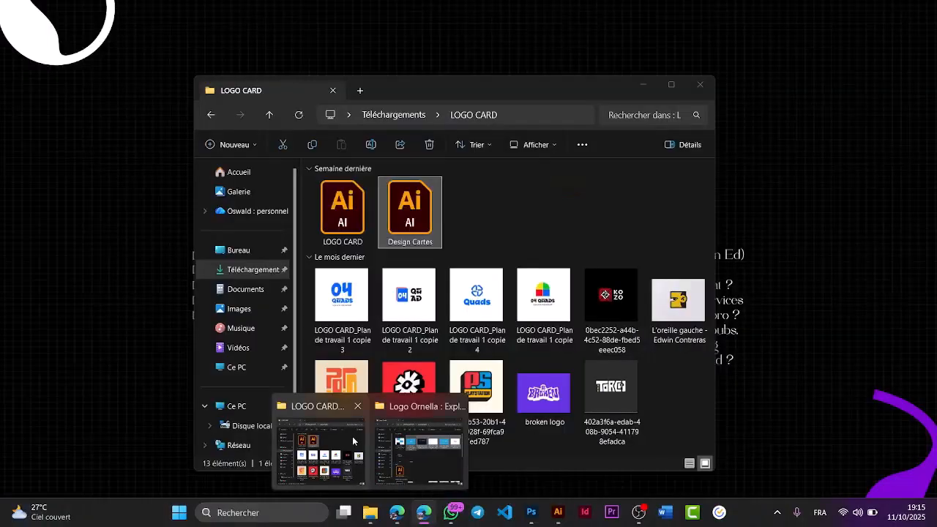
pyautogui.click(354, 440)
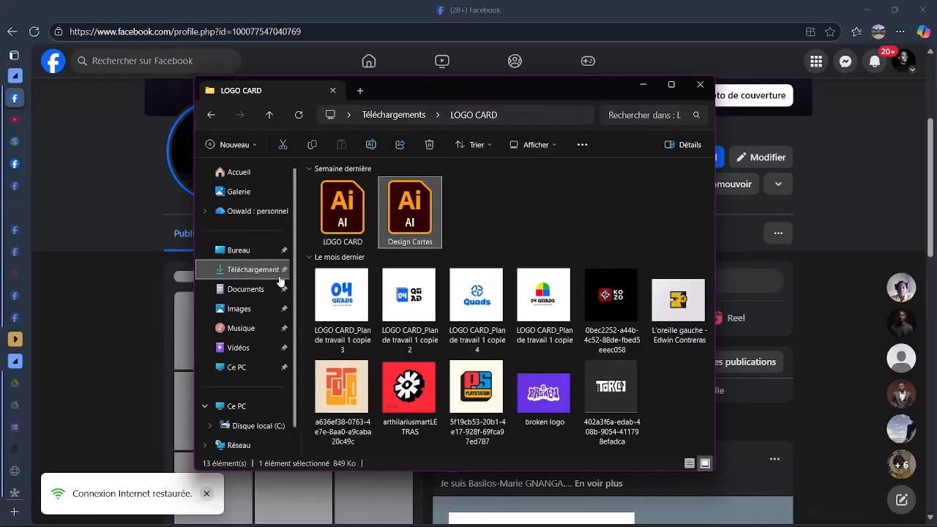
pyautogui.click(278, 277)
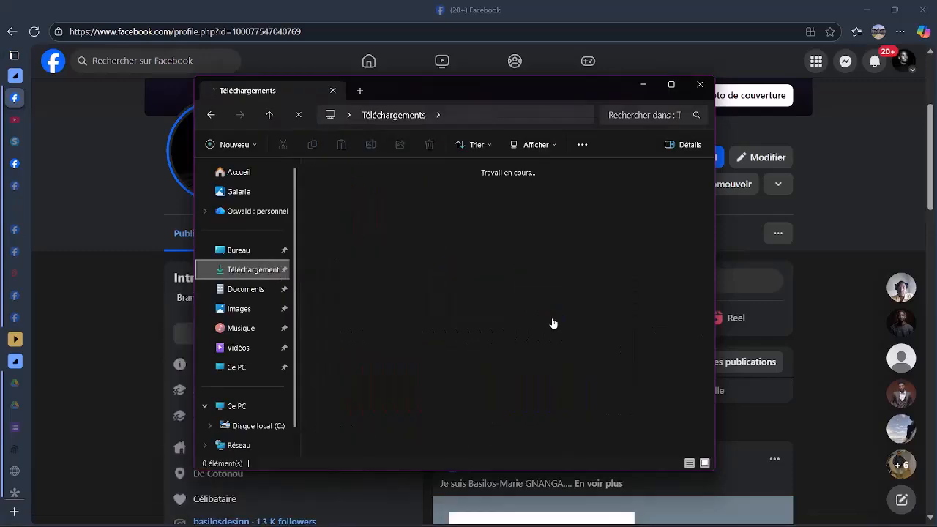
pyautogui.scroll(-2, 554, 322)
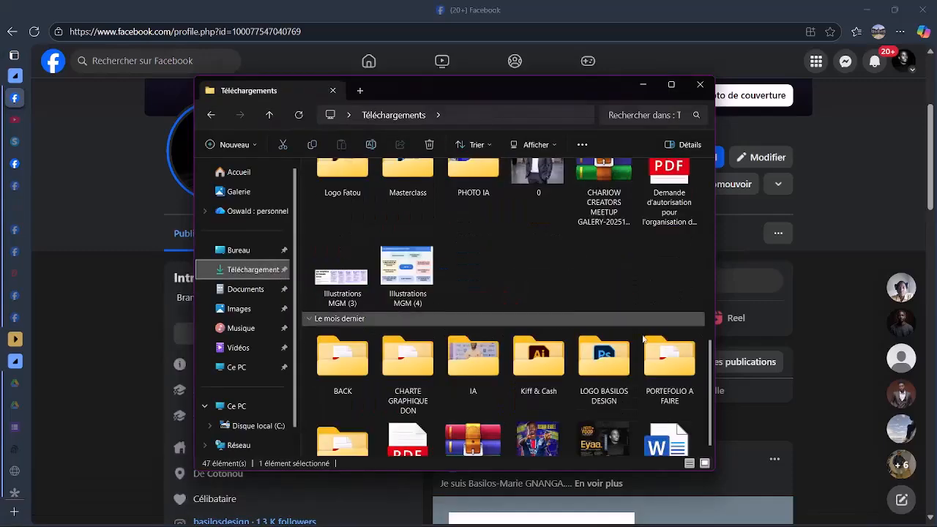
pyautogui.doubleClick(613, 374)
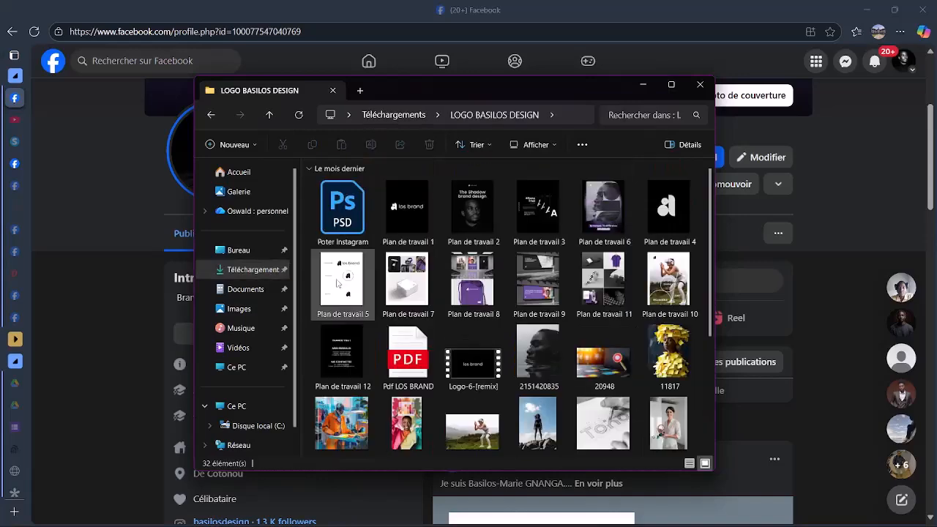
# Open the Design Bas folder, select the Banner-Brand image and switch to Photoshop.
pyautogui.scroll(-2, 485, 279)
pyautogui.scroll(-1, 486, 279)
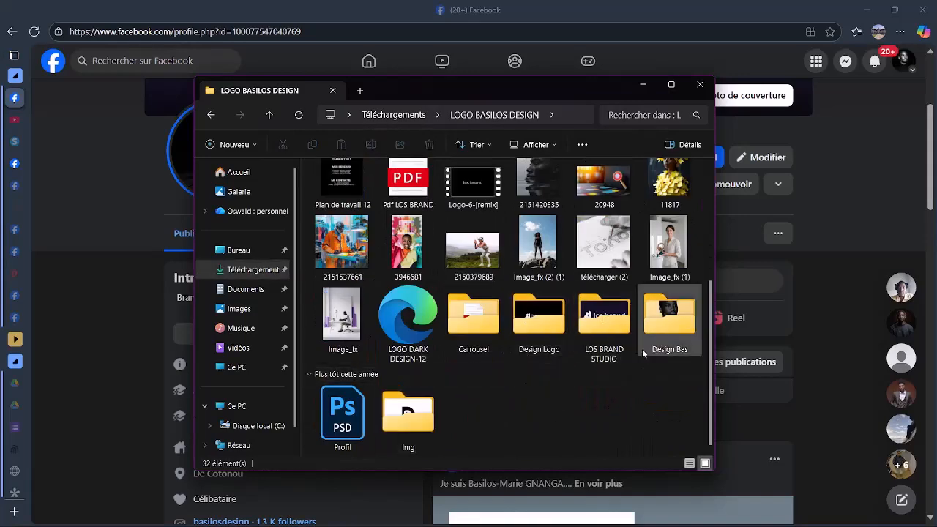
pyautogui.click(655, 313)
pyautogui.doubleClick(655, 313)
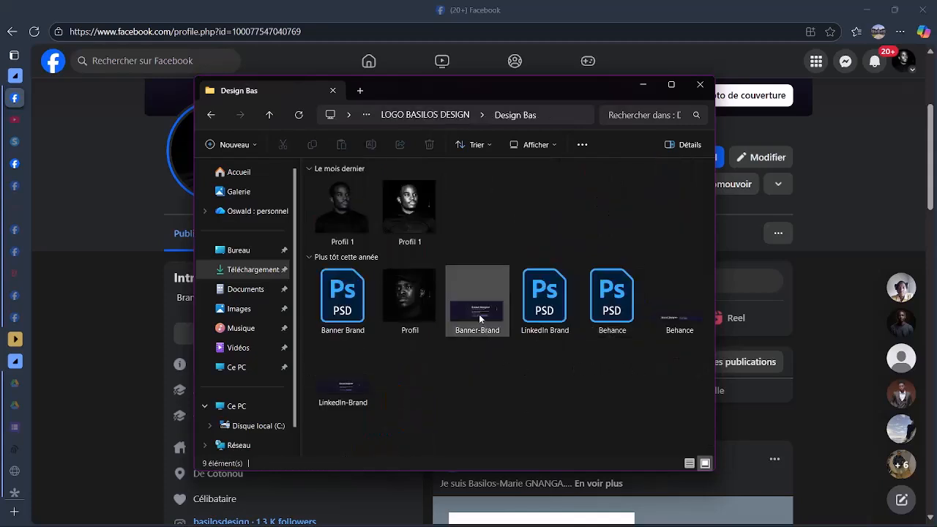
pyautogui.moveTo(588, 496)
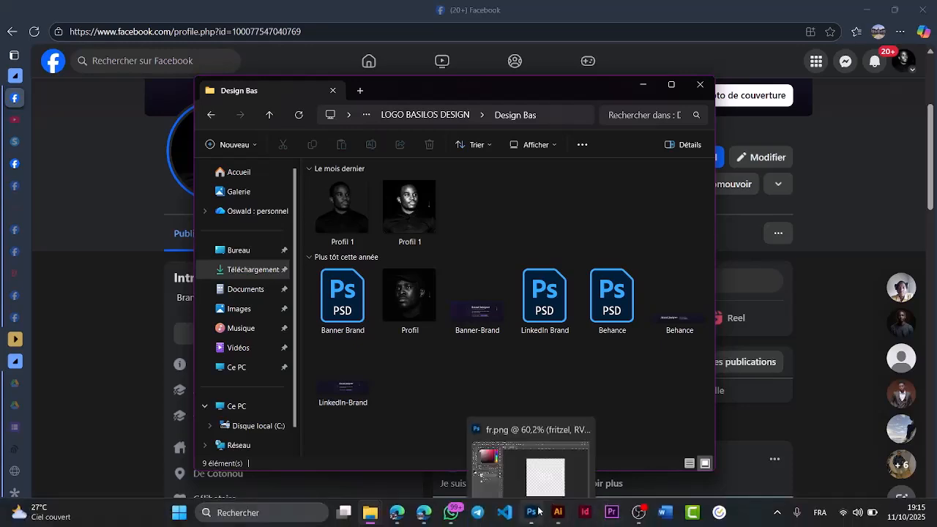
pyautogui.click(479, 319)
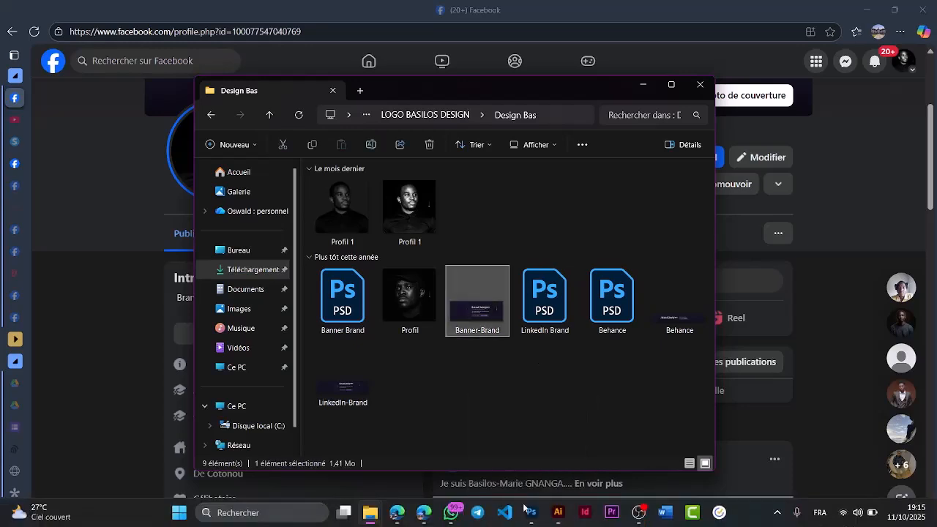
pyautogui.click(533, 516)
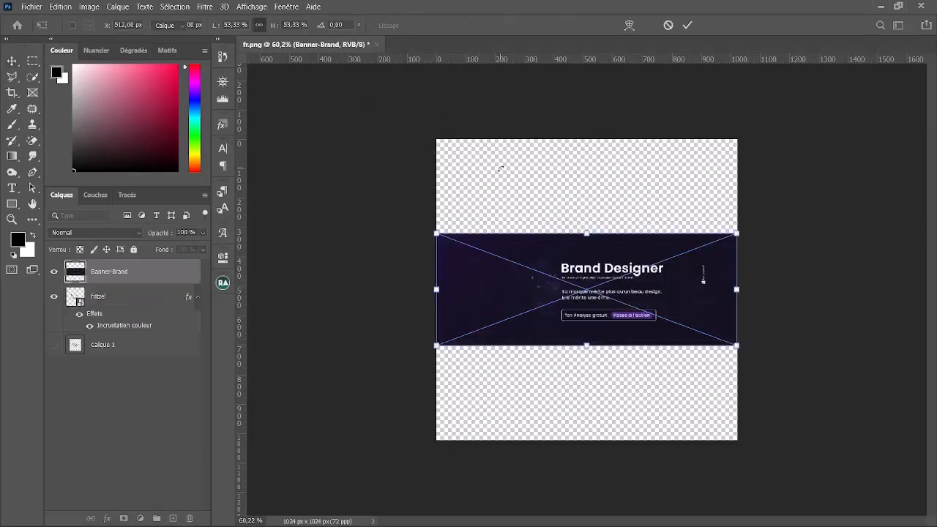
# Remove the placed Banner-Brand layer from fr.png and open Banner-Brand.jpg as a separate document.
pyautogui.press('Return')
pyautogui.press('Delete')
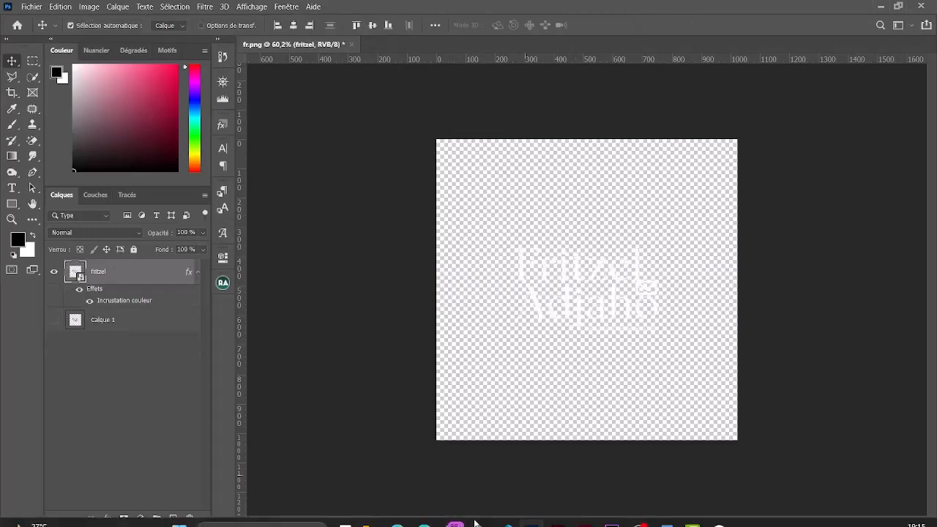
pyautogui.moveTo(370, 513)
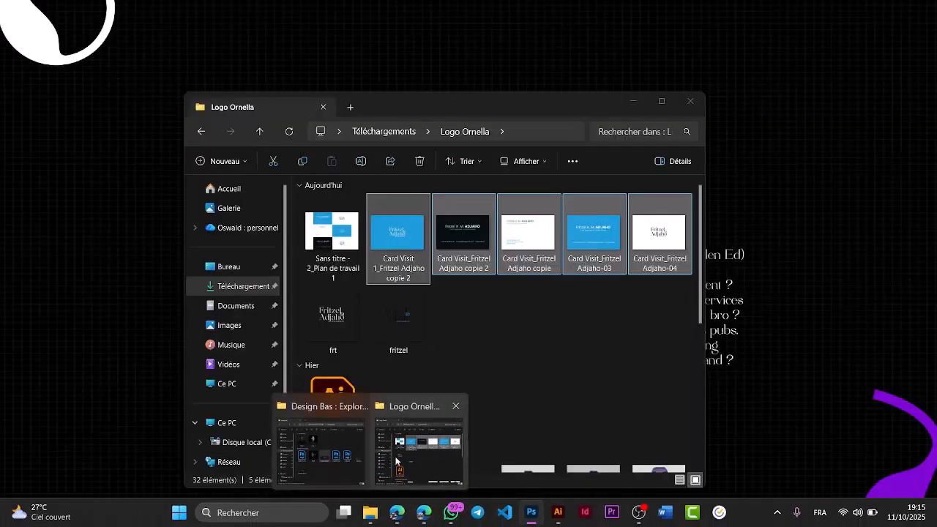
pyautogui.click(330, 451)
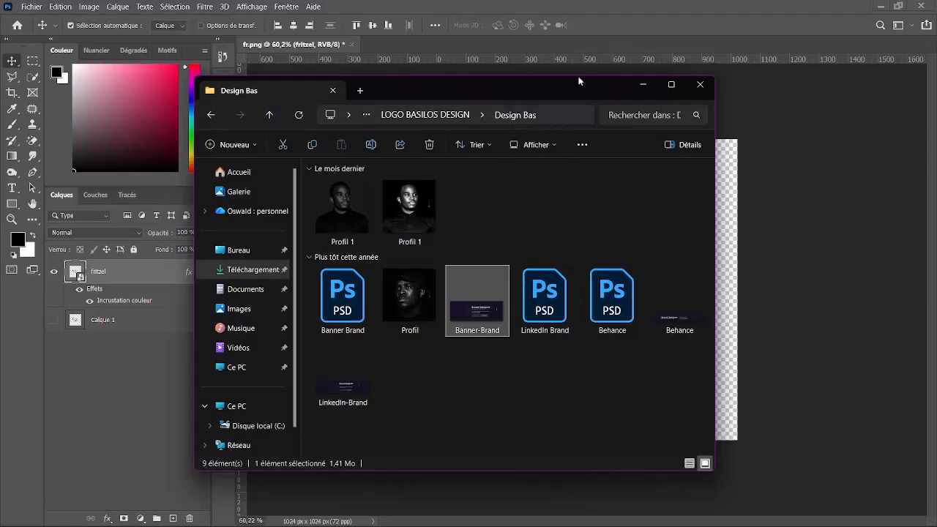
pyautogui.moveTo(589, 45); pyautogui.dragTo(588, 46)
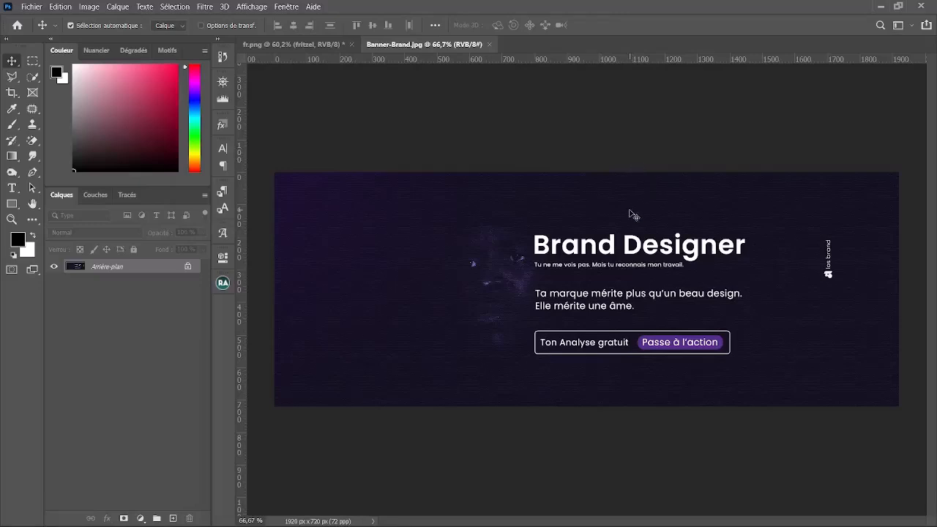
# Unlock the Banner-Brand background into editable layer Calque 0 and zoom around to inspect it.
pyautogui.scroll(1, 349, 212)
pyautogui.scroll(-2, 348, 212)
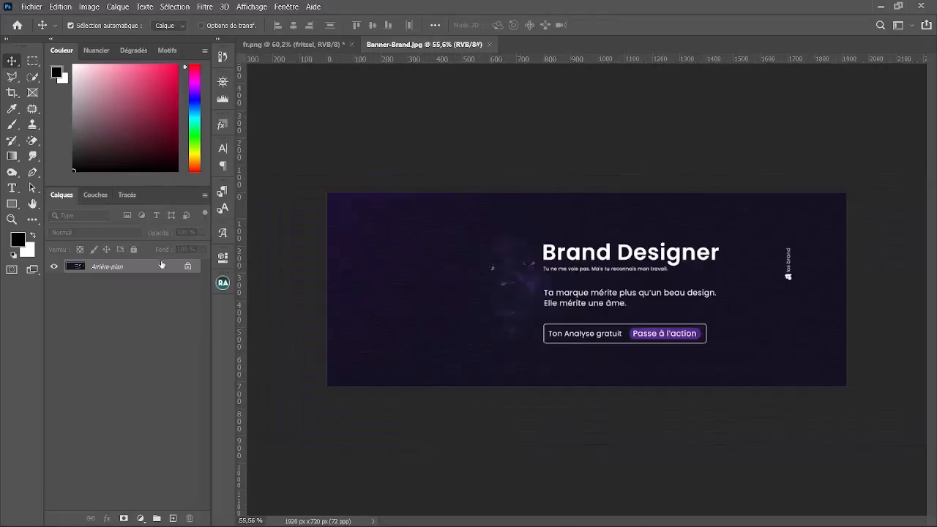
pyautogui.click(186, 266)
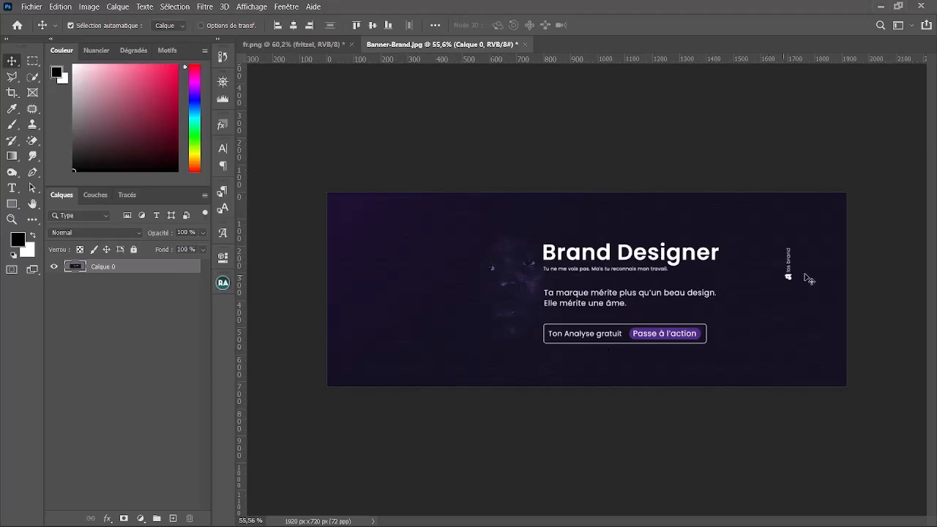
pyautogui.scroll(1, 810, 275)
pyautogui.scroll(4, 822, 304)
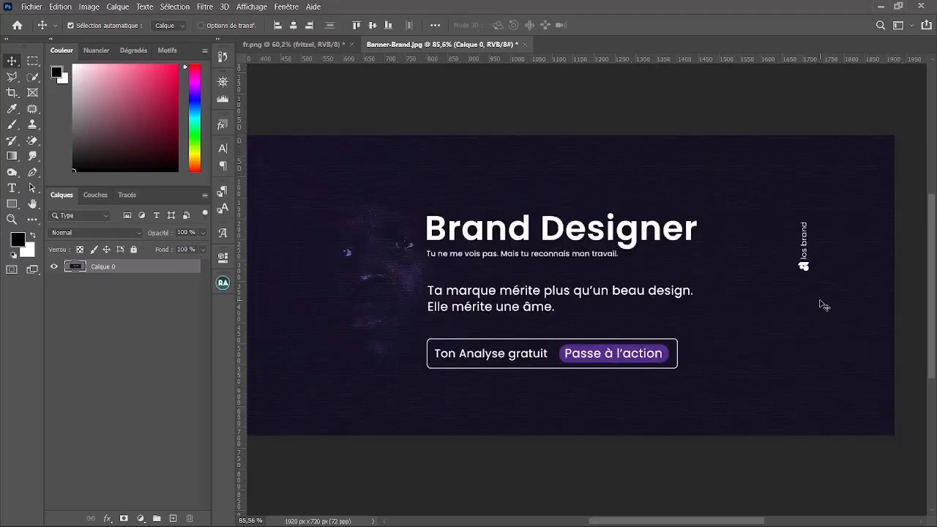
pyautogui.scroll(-3, 824, 298)
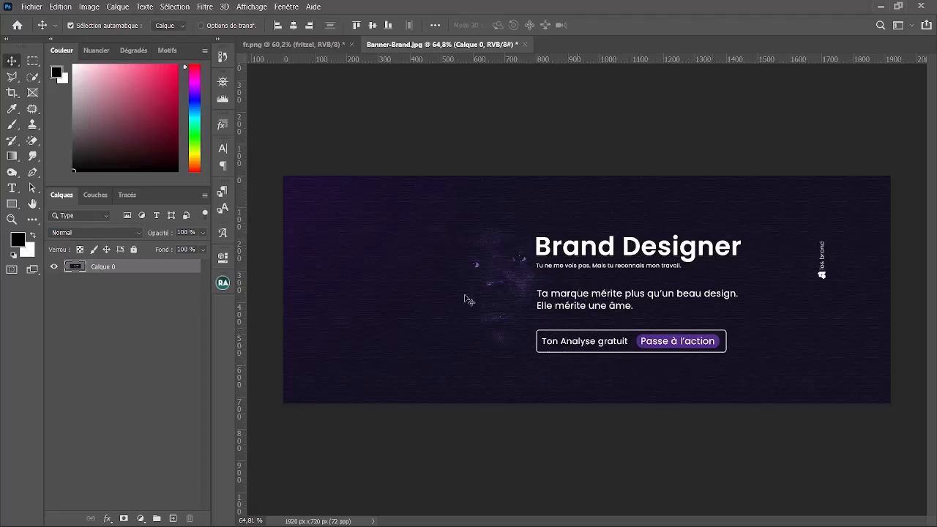
pyautogui.scroll(1, 436, 271)
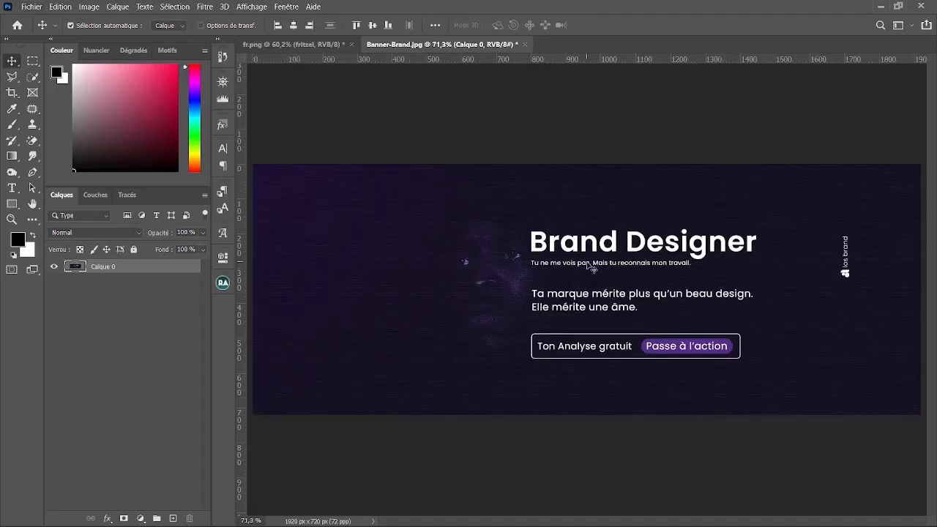
pyautogui.scroll(-2, 590, 267)
pyautogui.scroll(2, 629, 263)
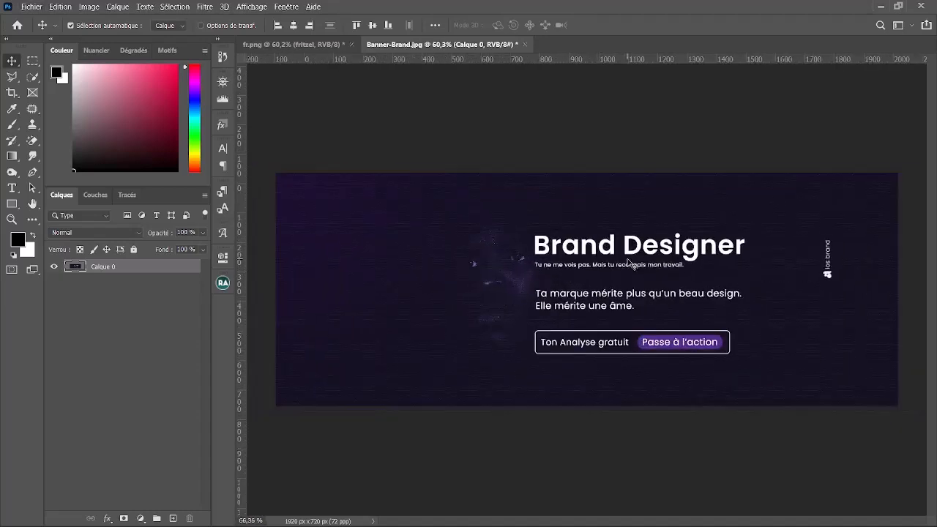
# Add a white (ffffff) Solid Color fill layer over the banner.
pyautogui.click(140, 519)
pyautogui.click(167, 304)
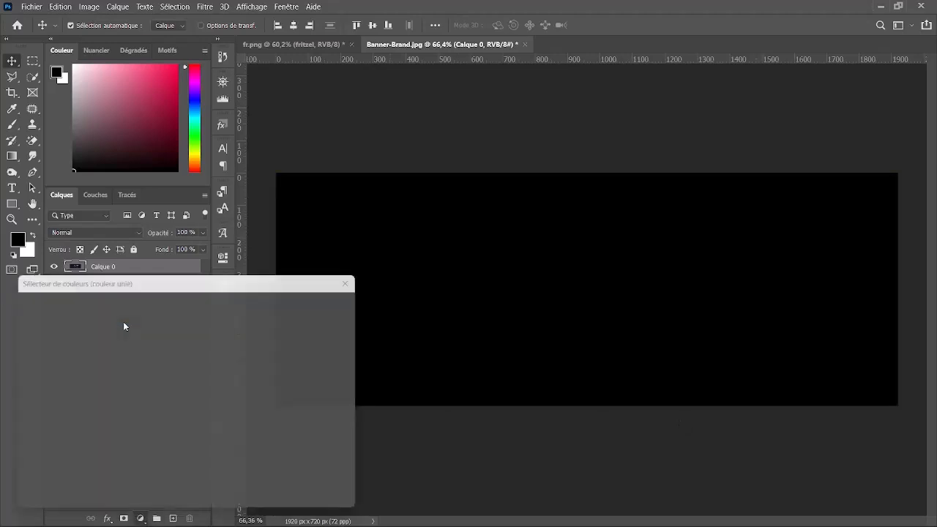
pyautogui.click(74, 312)
pyautogui.click(18, 308)
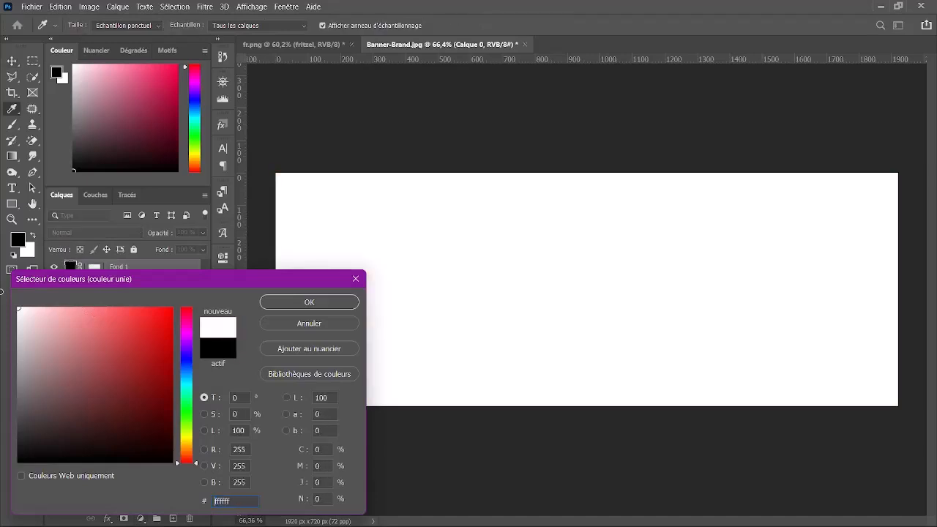
pyautogui.click(295, 303)
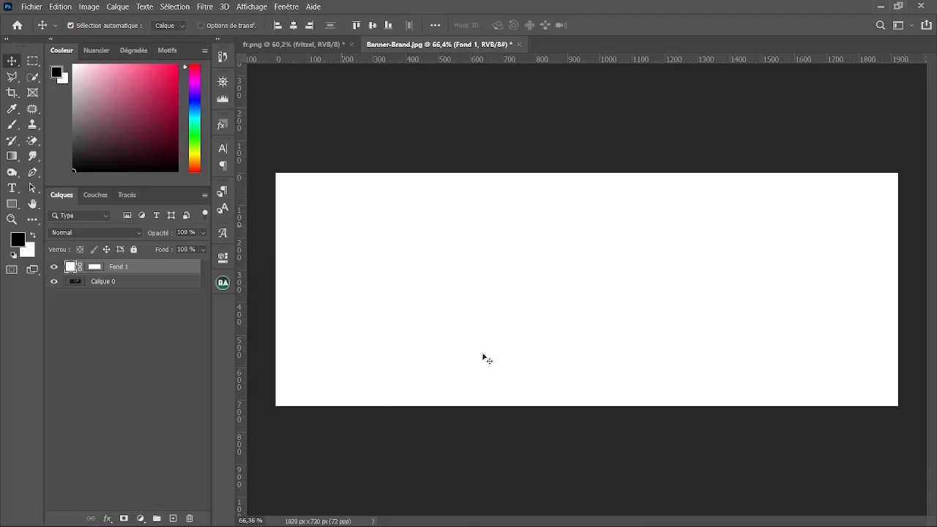
# Create a guide layout with 150 px margins on every side.
pyautogui.click(251, 6)
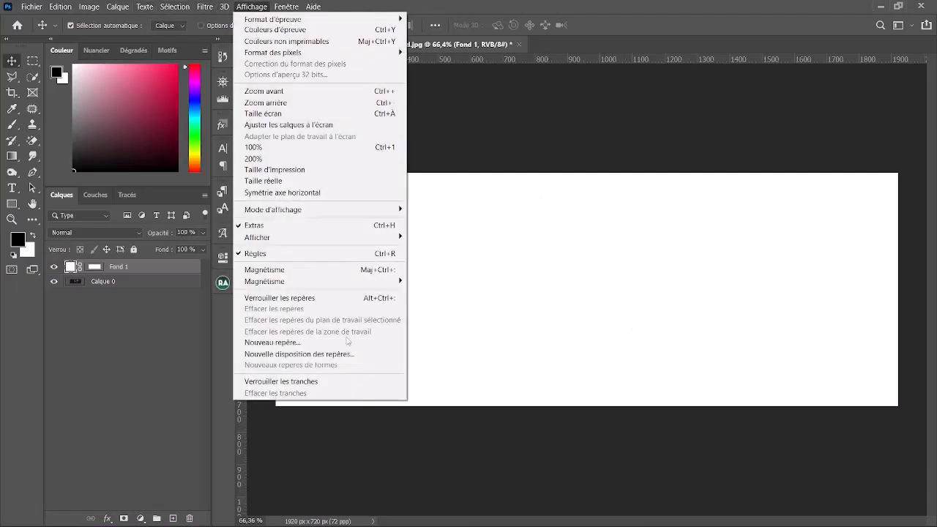
pyautogui.click(377, 356)
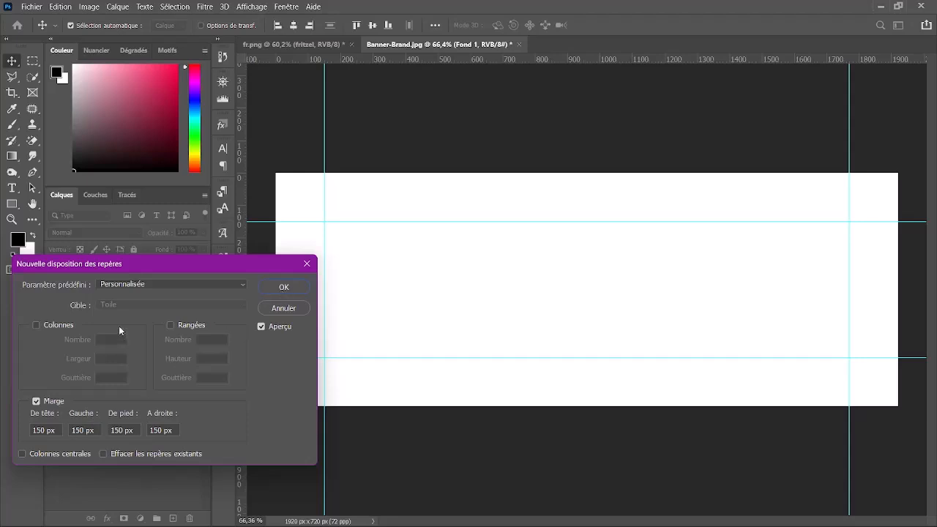
pyautogui.click(274, 286)
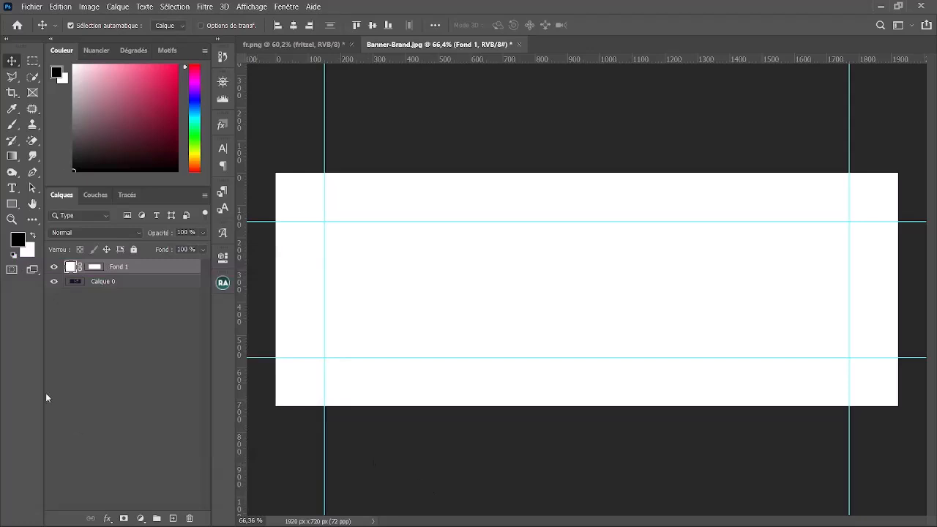
# Move Calque 0 above Fond 1, add a vertical guide near x=730, and check the Facebook profile.
pyautogui.moveTo(135, 284); pyautogui.dragTo(149, 264)
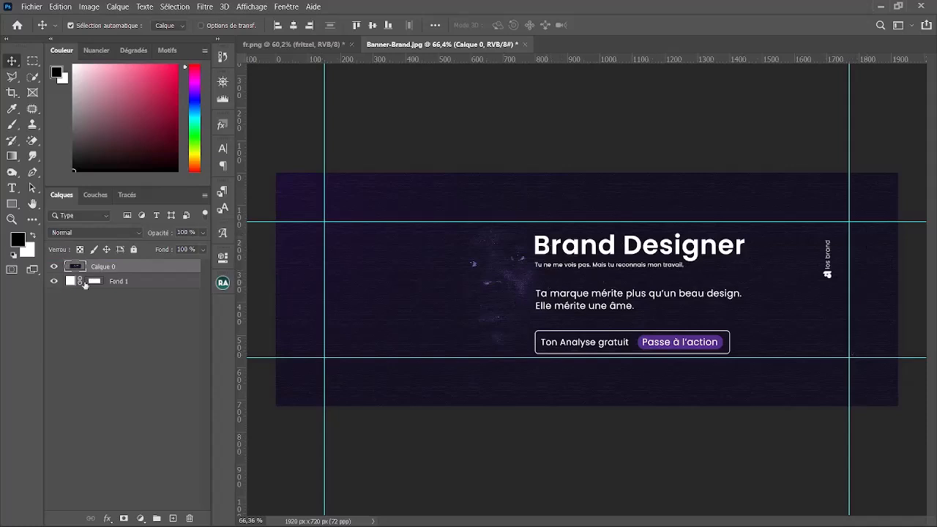
pyautogui.moveTo(243, 158); pyautogui.dragTo(535, 165)
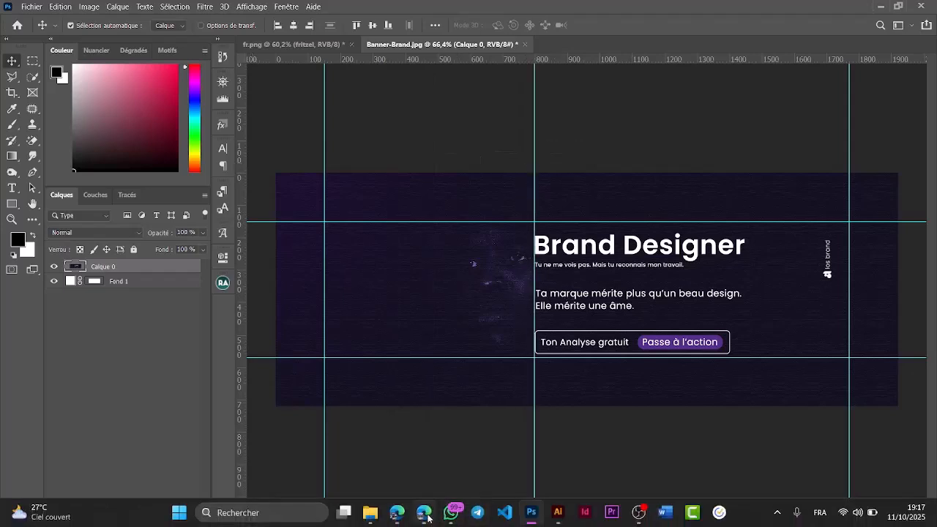
pyautogui.moveTo(428, 519)
pyautogui.click(428, 462)
pyautogui.scroll(3, 539, 352)
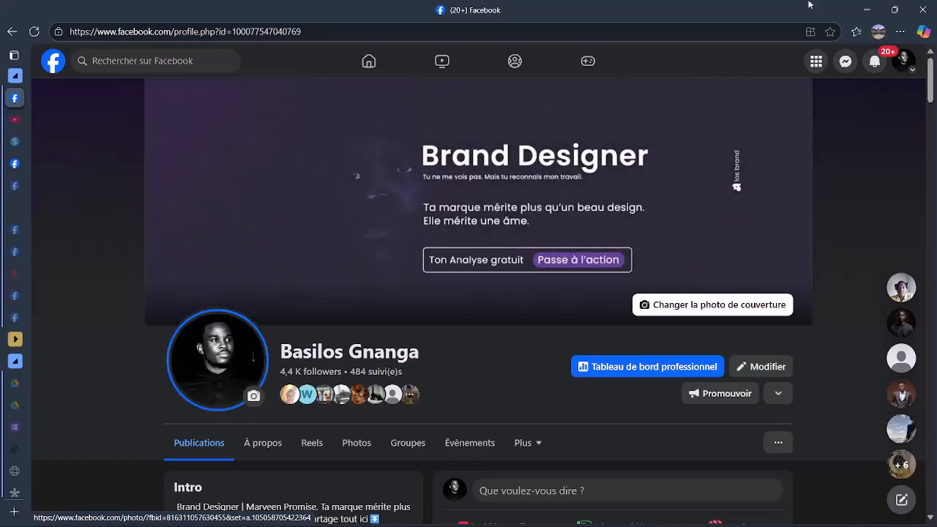
pyautogui.click(866, 10)
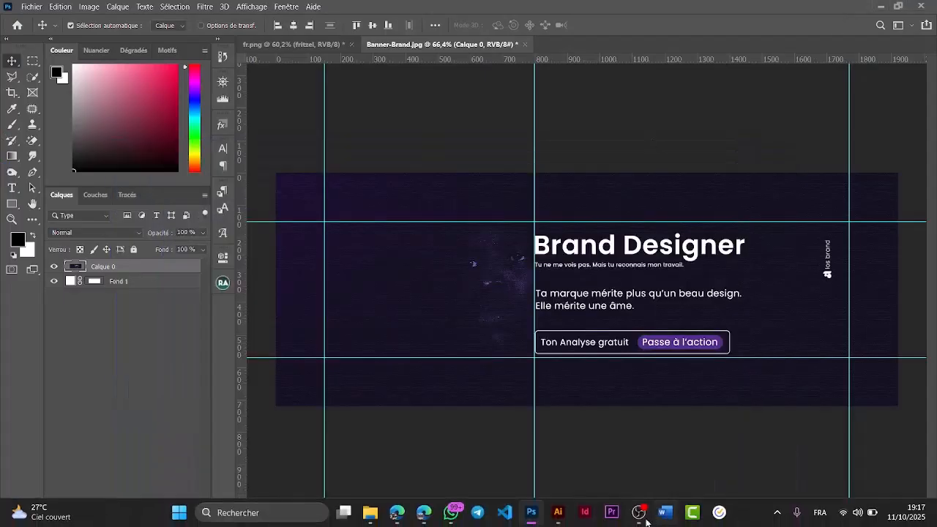
# Hide Calque 0 to leave a white canvas, then return to Pinterest's 'banner facebook' results.
pyautogui.moveTo(399, 516)
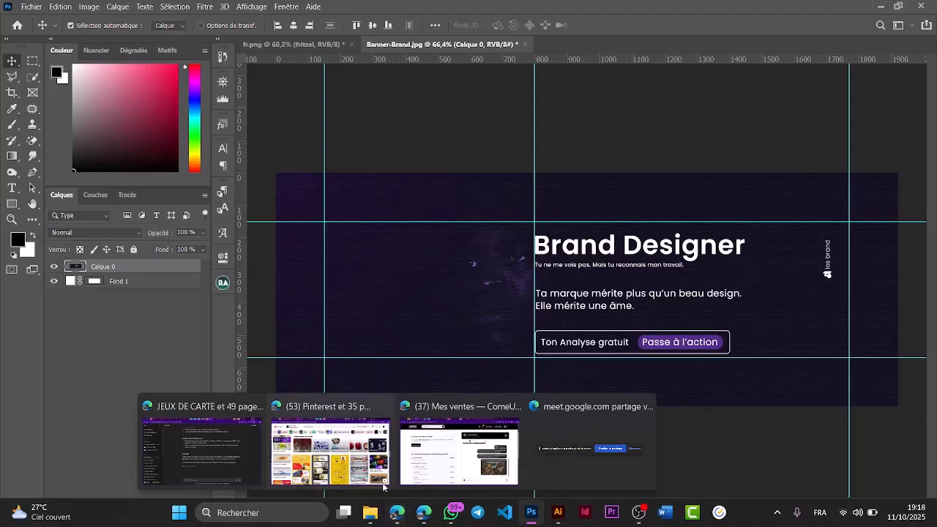
pyautogui.moveTo(381, 482)
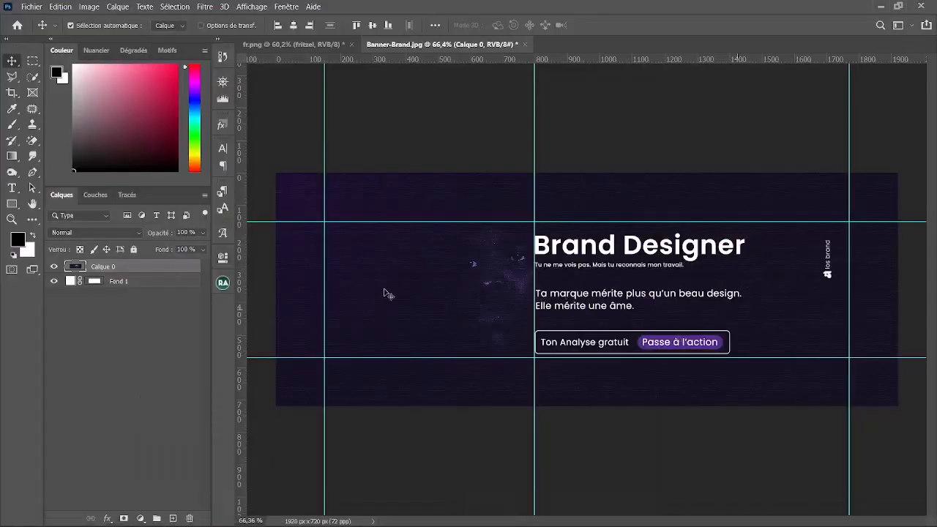
pyautogui.click(53, 268)
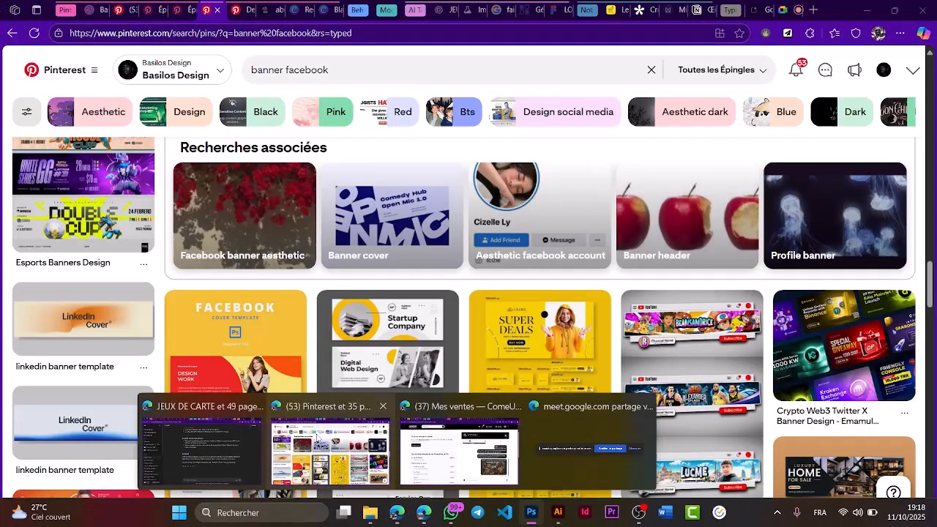
pyautogui.click(321, 439)
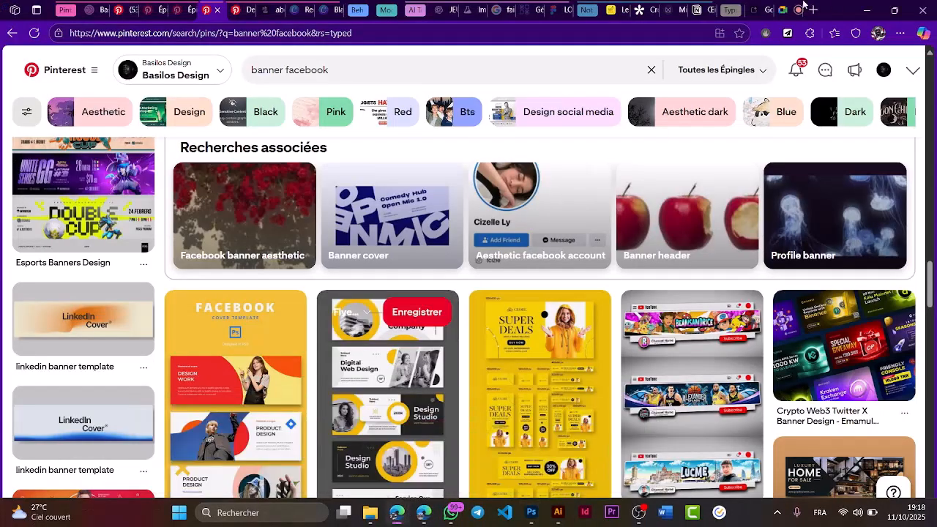
# Switch to the Google Meet call, open the in-call chat panel, then close it.
pyautogui.click(793, 7)
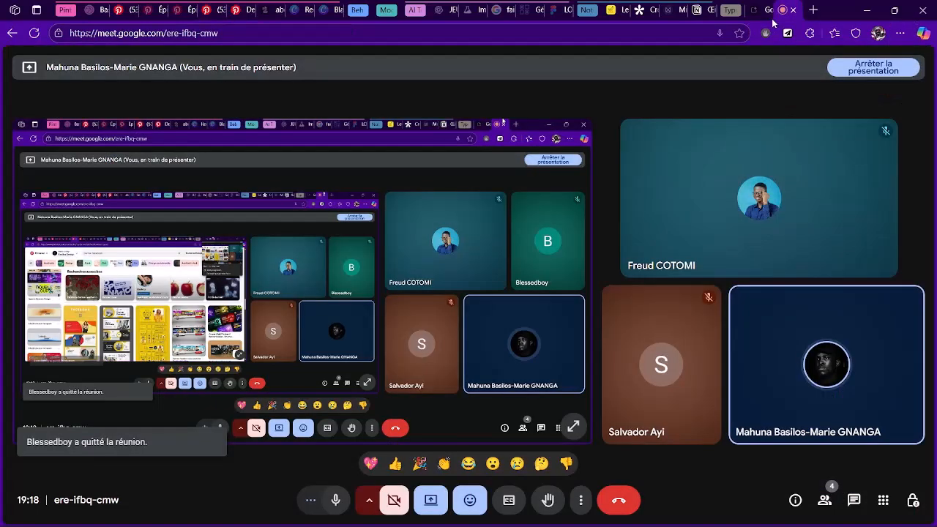
pyautogui.moveTo(872, 375)
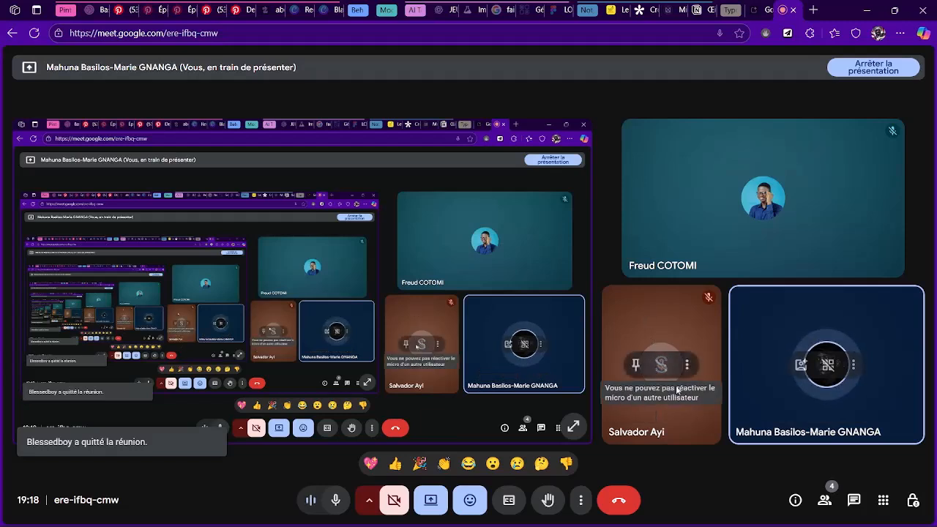
pyautogui.moveTo(690, 430)
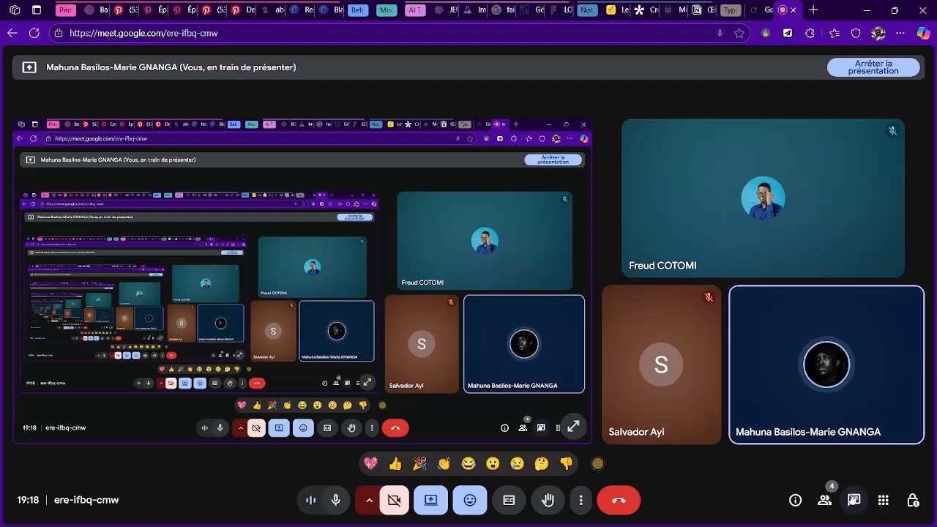
pyautogui.click(854, 500)
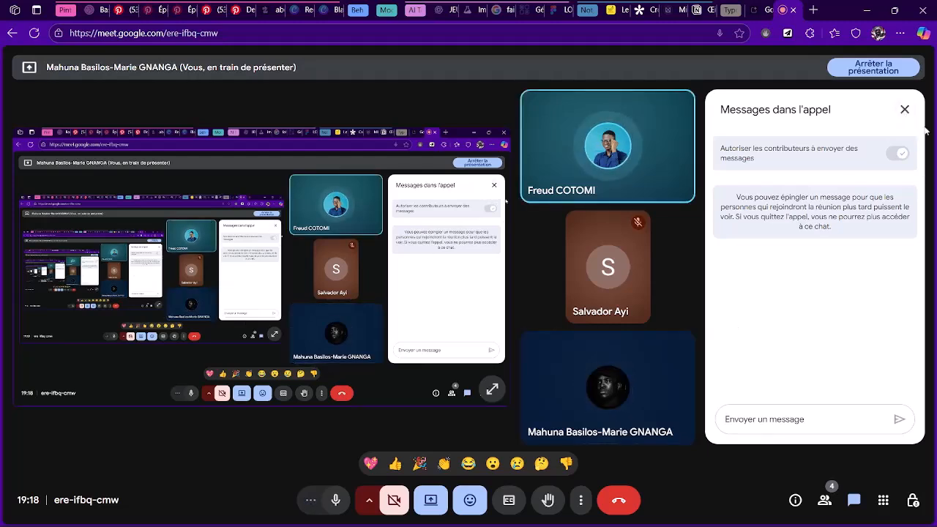
pyautogui.click(905, 109)
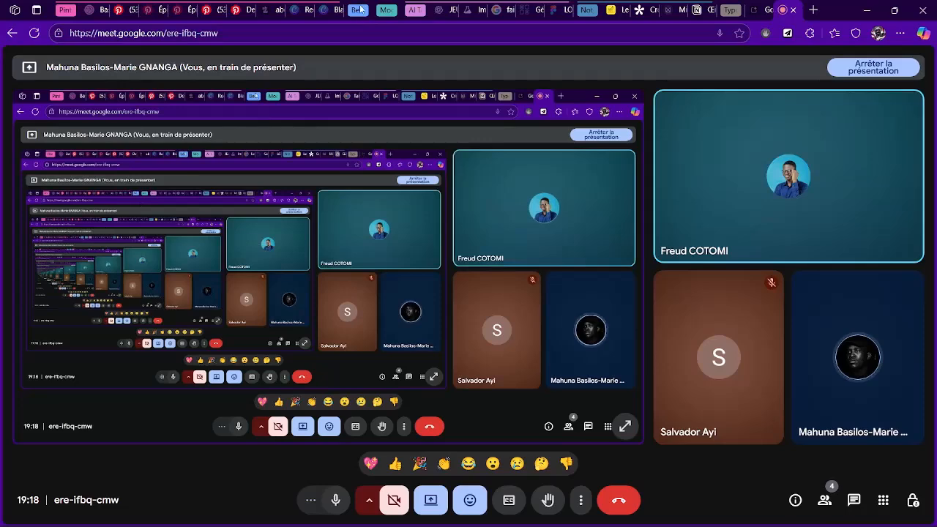
pyautogui.moveTo(360, 9)
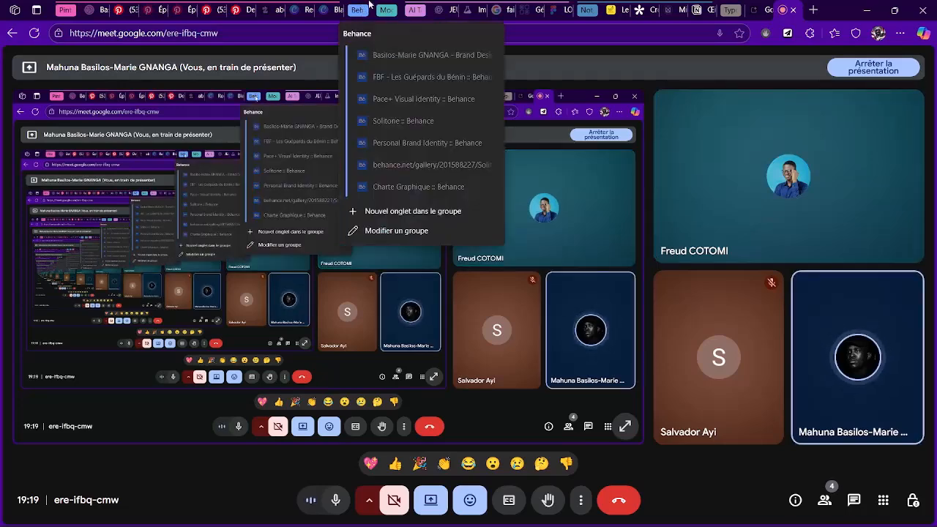
pyautogui.moveTo(388, 512)
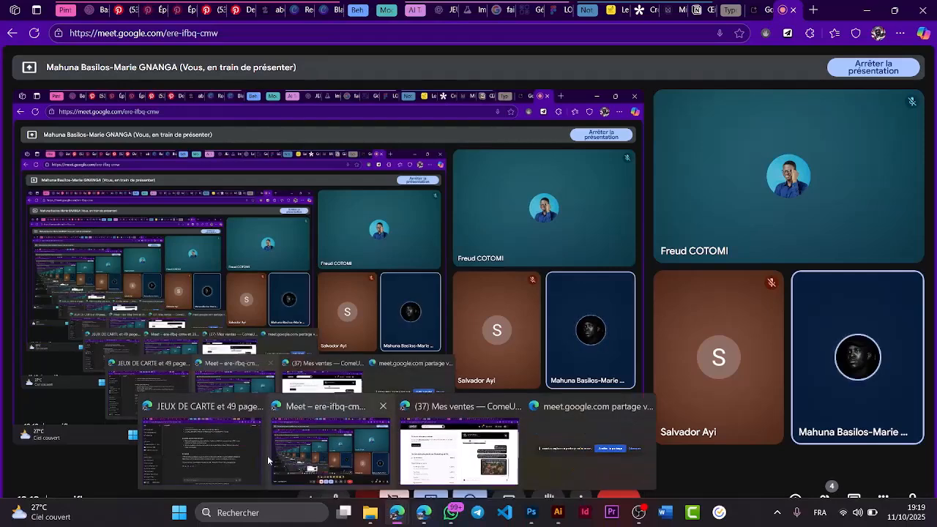
pyautogui.moveTo(255, 454)
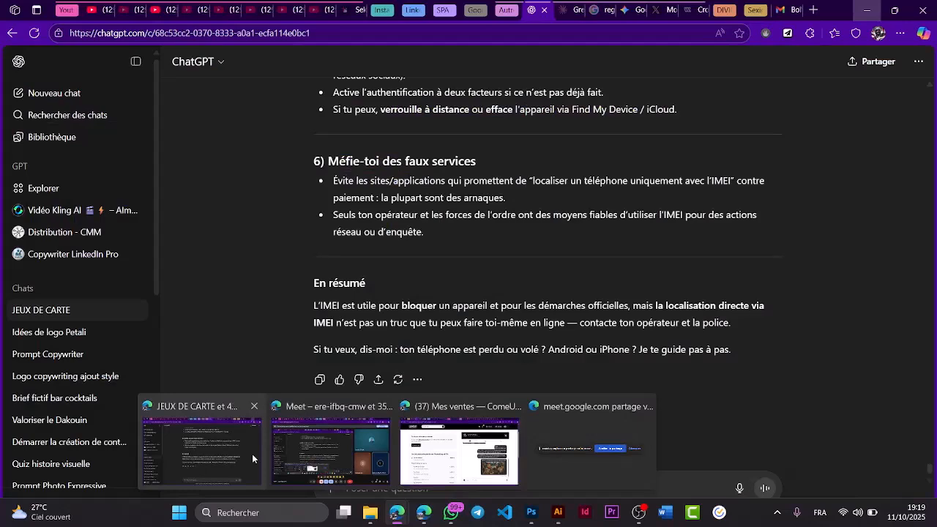
# Open the LinkedIn feed post tab and go to the post author's profile.
pyautogui.click(252, 456)
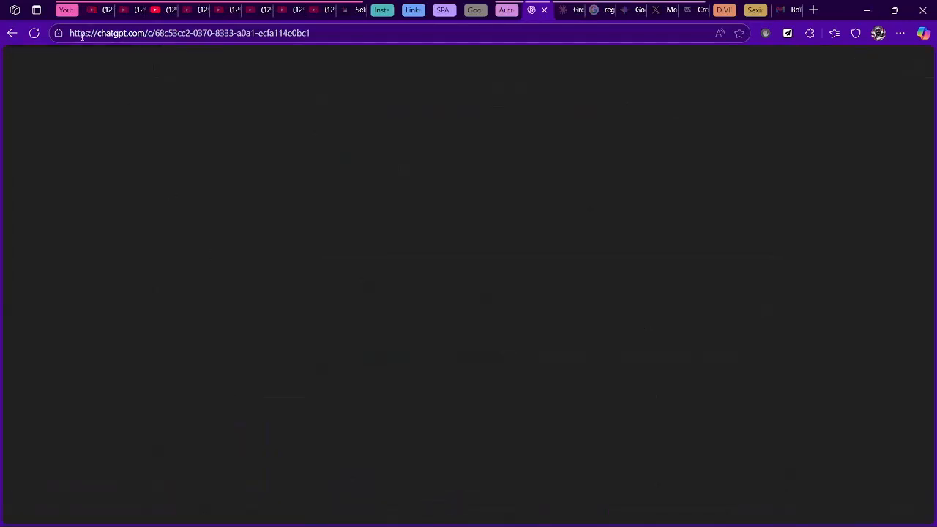
pyautogui.click(412, 9)
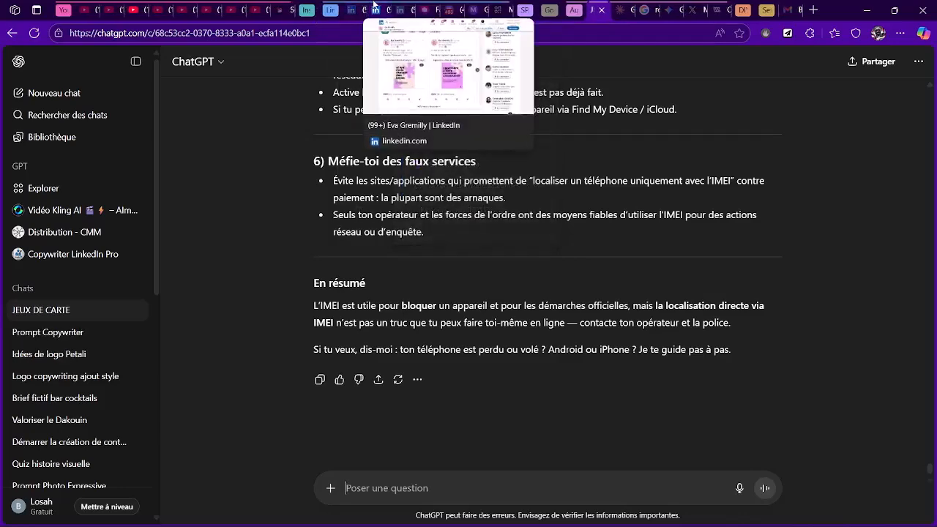
pyautogui.click(374, 9)
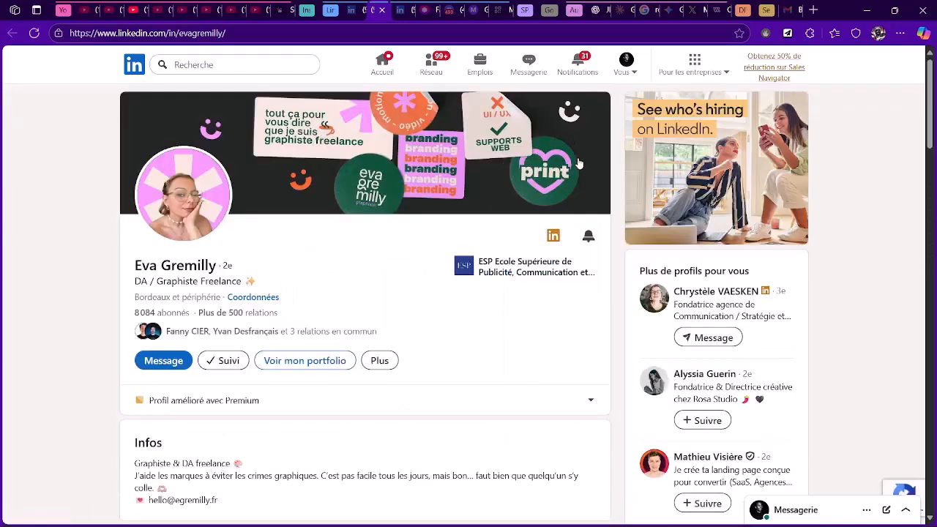
pyautogui.moveTo(403, 5)
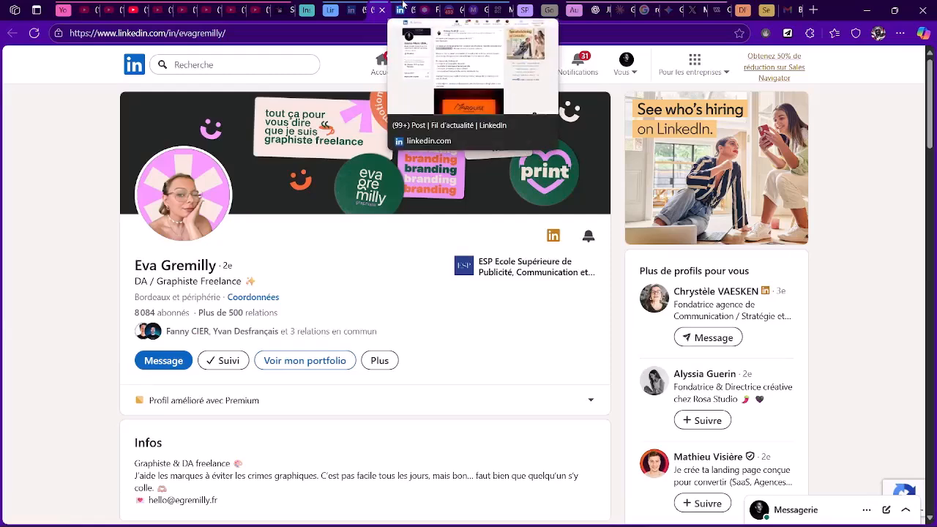
pyautogui.click(404, 5)
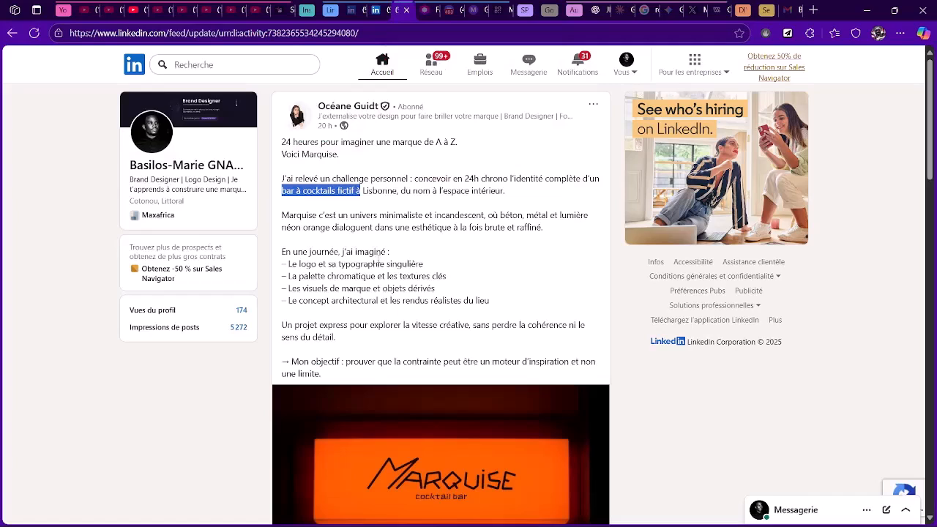
pyautogui.click(368, 111)
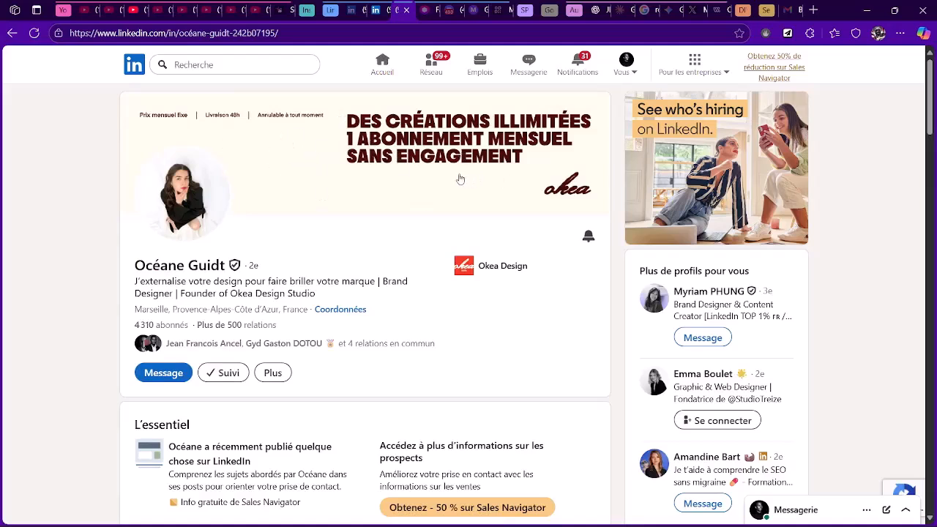
# Copy the okea profile banner image and return to Photoshop's Banner-Brand document.
pyautogui.rightClick(415, 167)
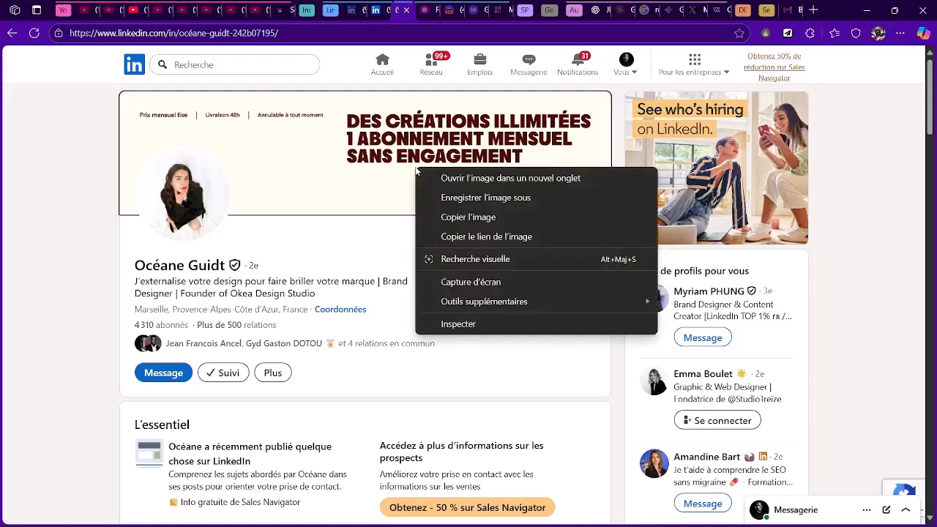
pyautogui.click(480, 217)
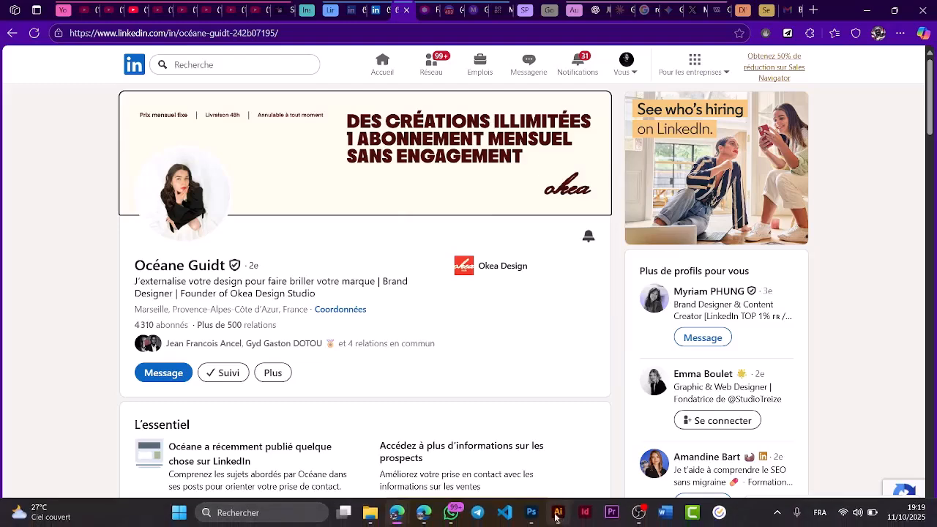
pyautogui.click(537, 516)
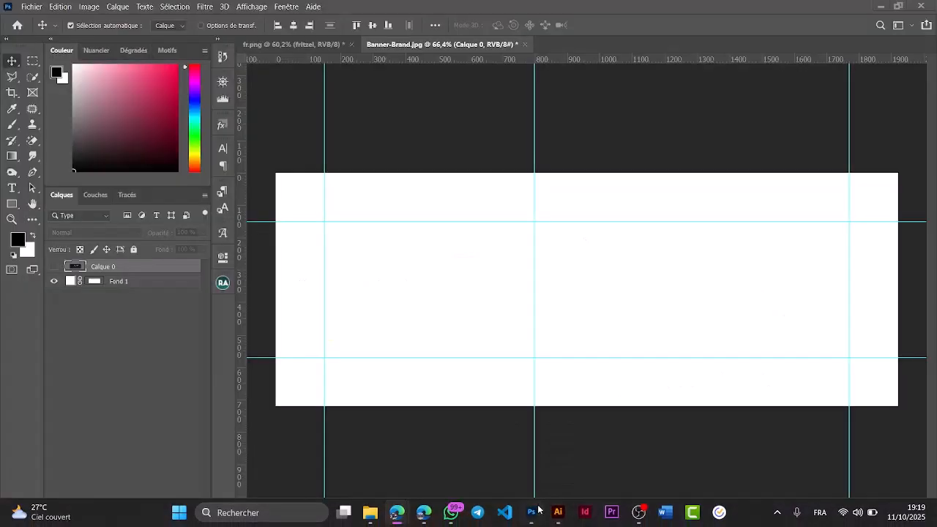
# Paste the okea banner as Calque 1, move it to the top and scale it to canvas width.
pyautogui.click(579, 299)
pyautogui.hotkey('ctrl', 'v')
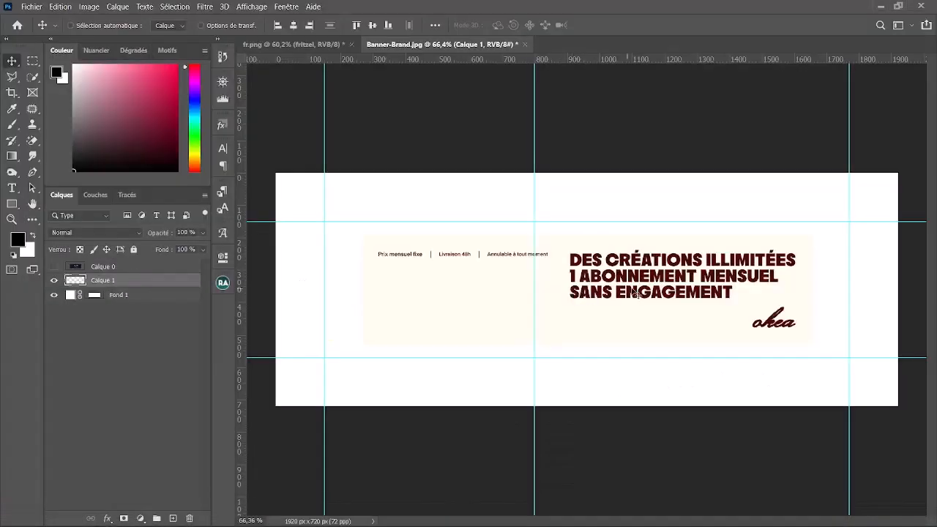
pyautogui.moveTo(635, 294); pyautogui.dragTo(540, 226)
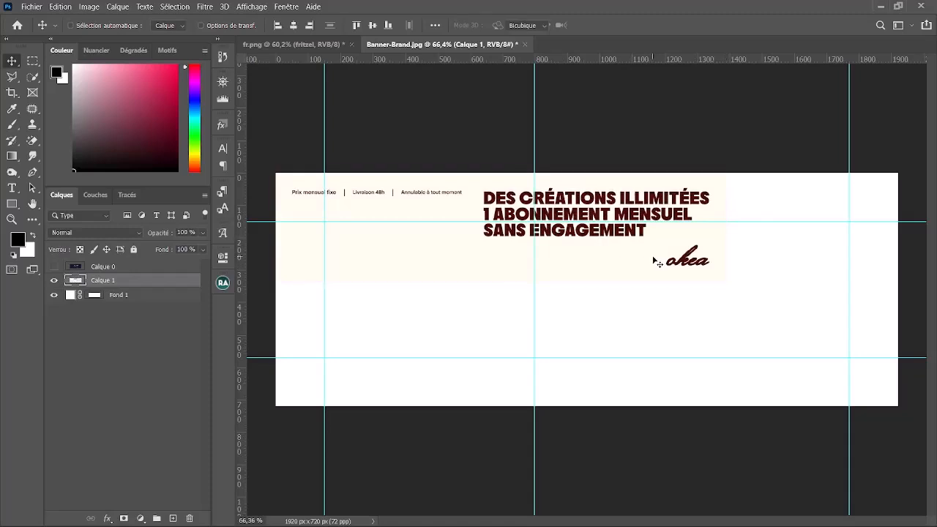
pyautogui.hotkey('ctrl', 't')
pyautogui.moveTo(725, 278); pyautogui.dragTo(891, 355)
pyautogui.press('Return')
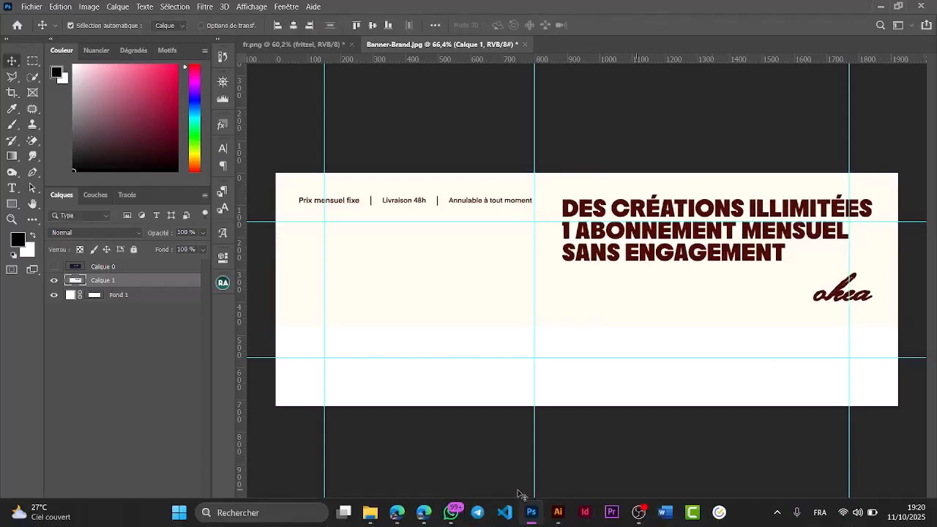
# Bring the LinkedIn window back and go to the home feed.
pyautogui.moveTo(394, 517)
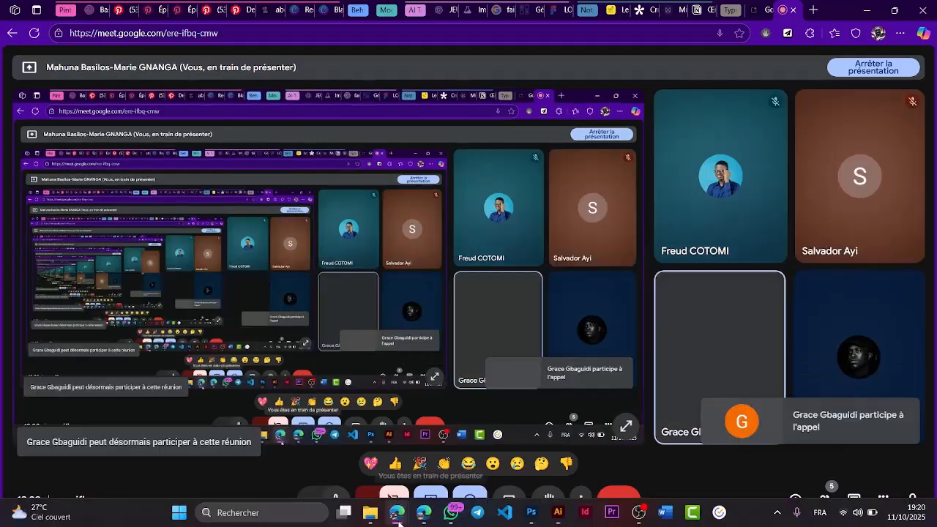
pyautogui.moveTo(397, 523)
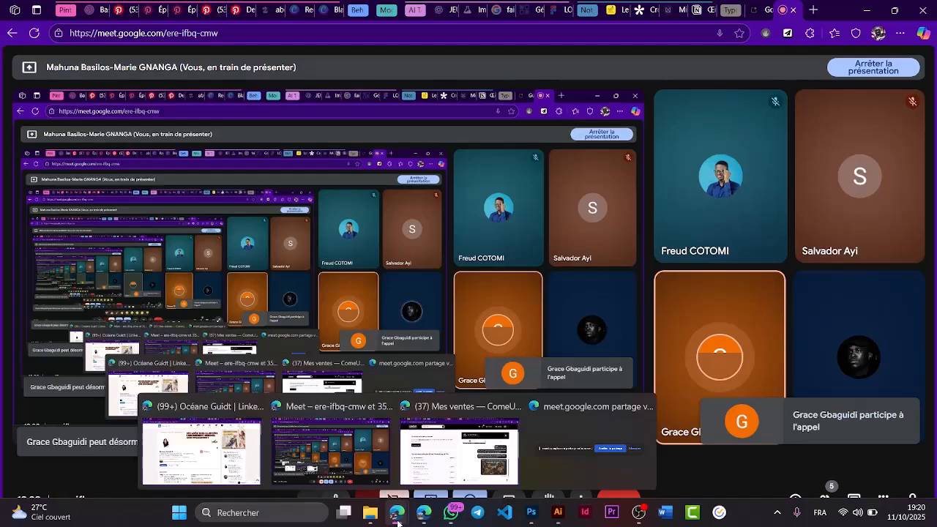
pyautogui.click(397, 522)
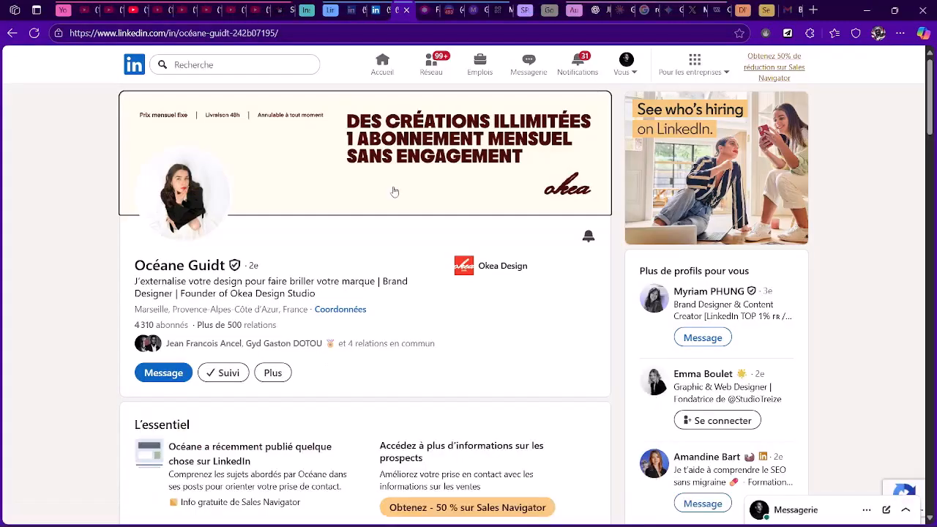
pyautogui.click(350, 7)
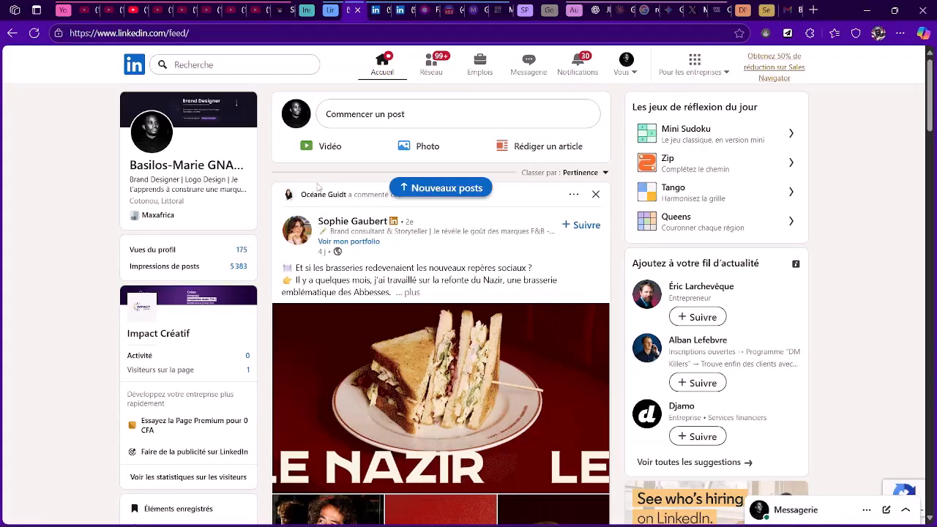
# Load the newest LinkedIn posts and open Windows Quick Settings for network and sound.
pyautogui.click(416, 188)
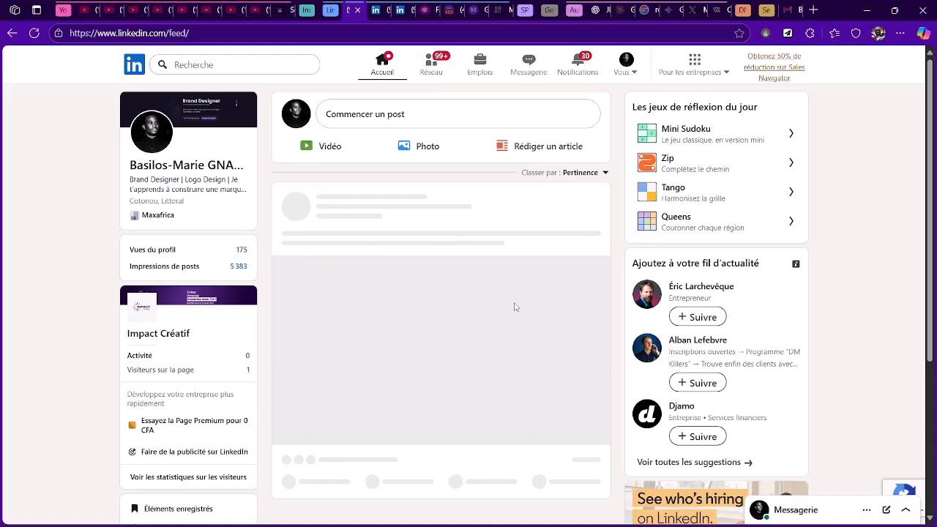
pyautogui.click(853, 513)
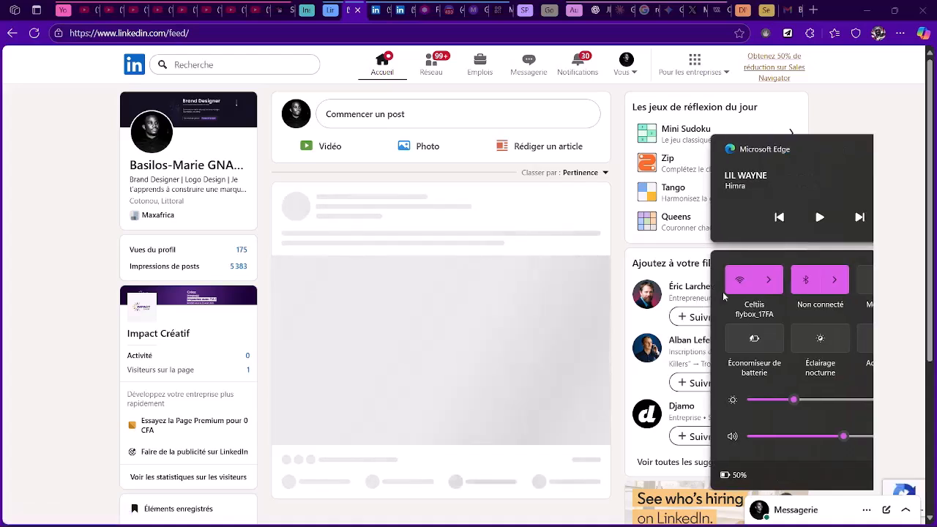
# Switch the Wi-Fi from Celtiis flybox_17FA to the HUAWEI Y7 Prime 2018 network.
pyautogui.scroll(-3, 550, 303)
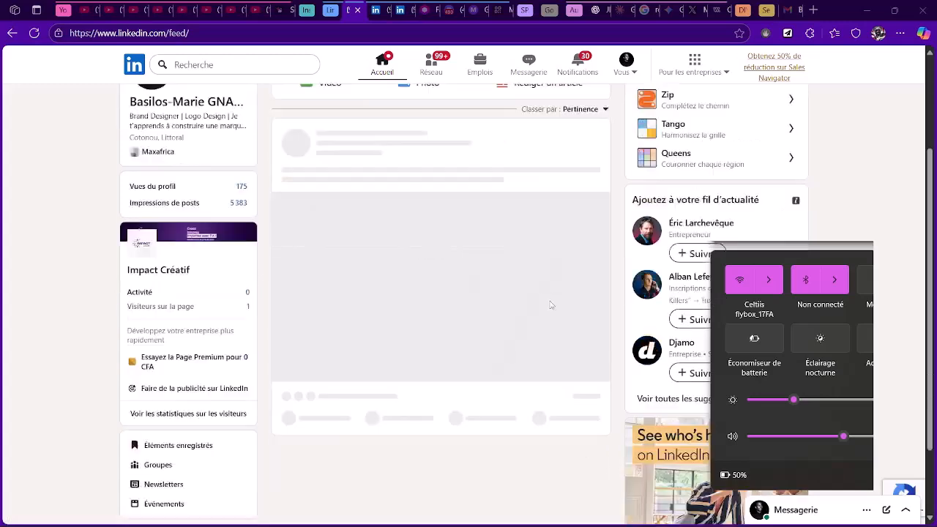
pyautogui.scroll(3, 582, 309)
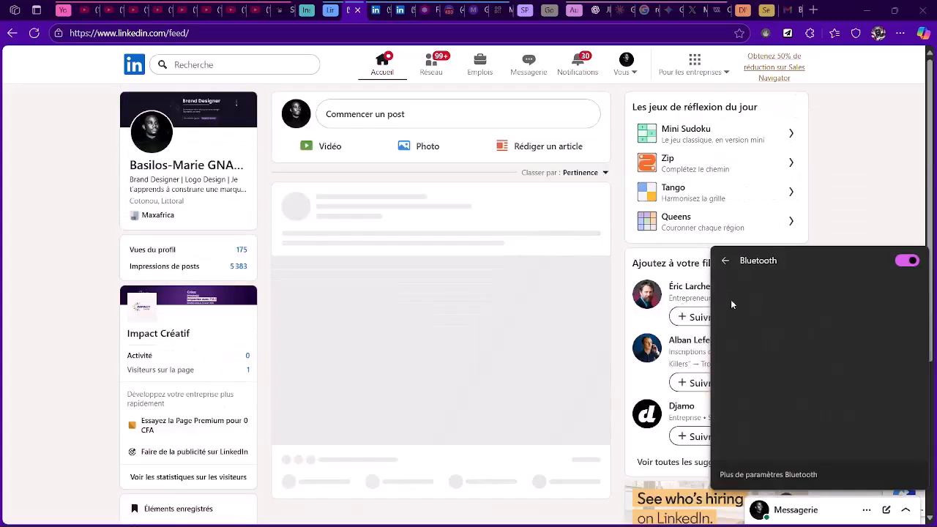
pyautogui.click(725, 261)
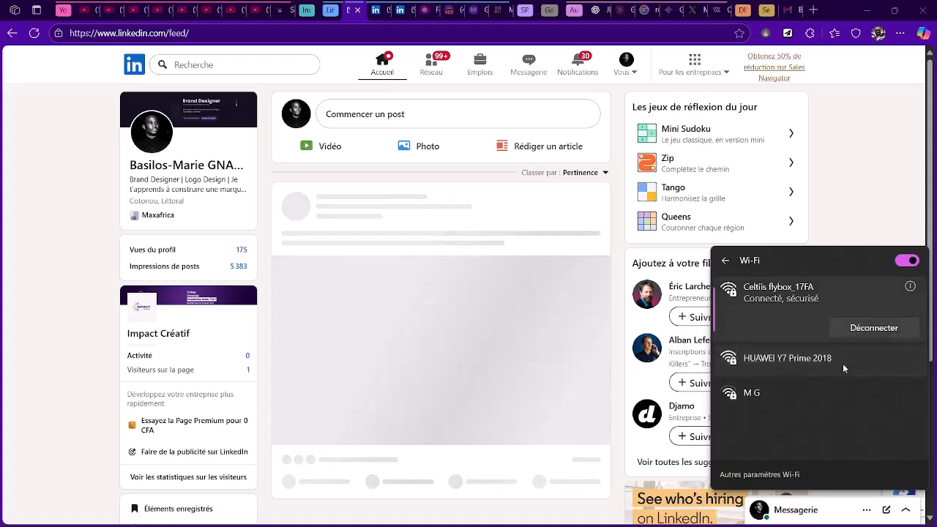
pyautogui.click(806, 358)
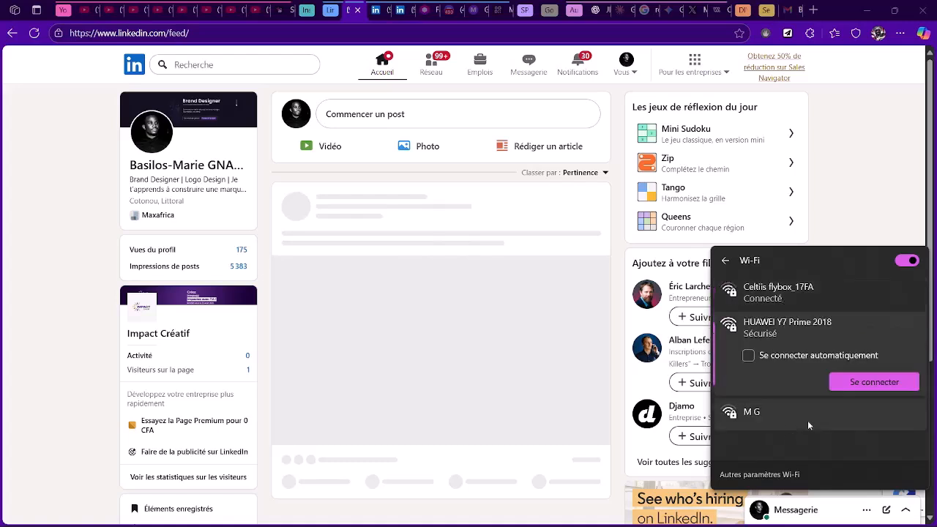
pyautogui.click(887, 381)
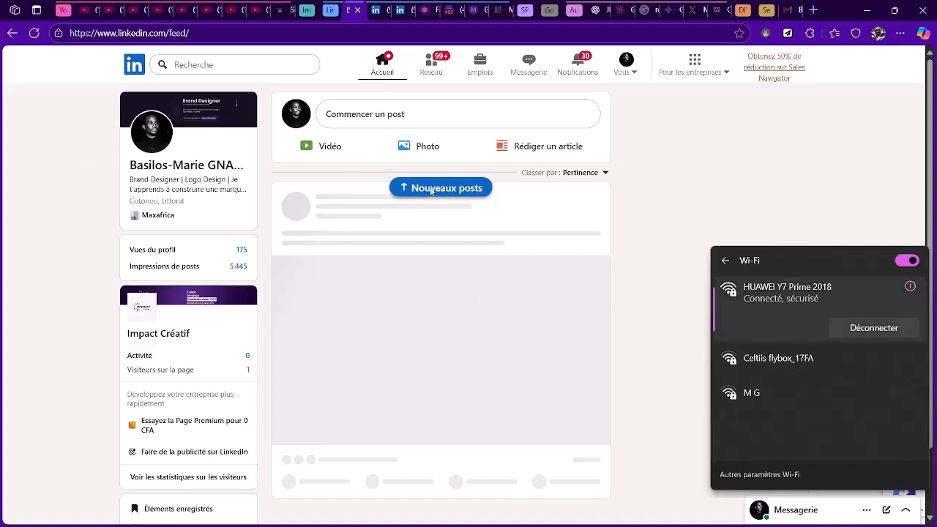
# Dismiss the Wi-Fi panel and bring the LinkedIn feed window back to front.
pyautogui.click(647, 262)
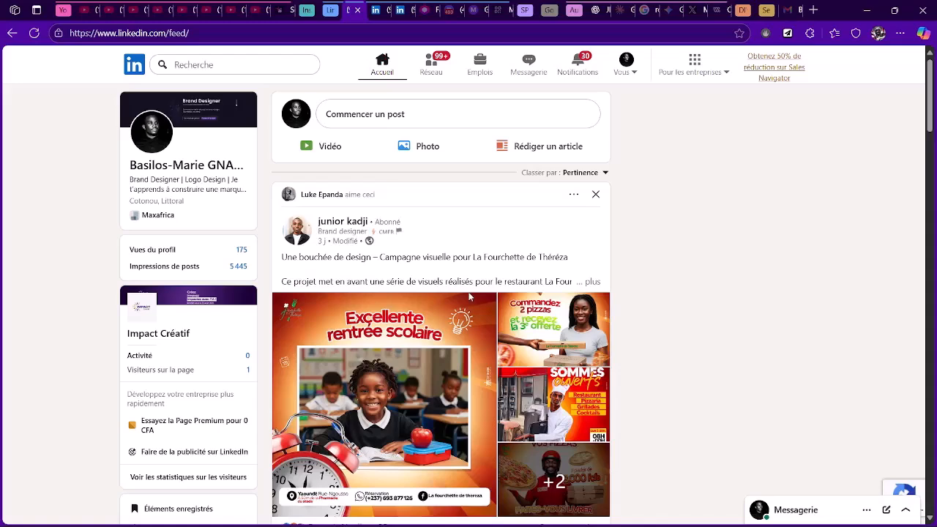
pyautogui.scroll(-5, 470, 297)
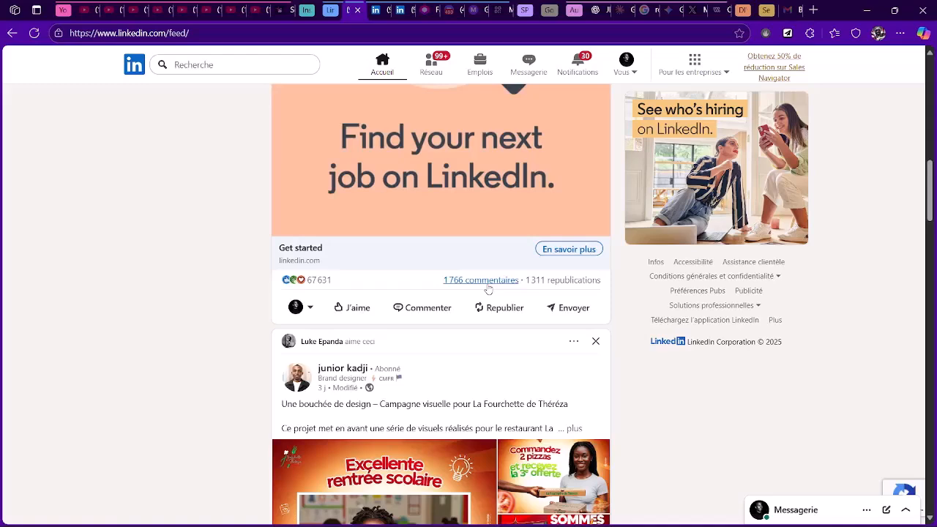
pyautogui.scroll(-5, 488, 290)
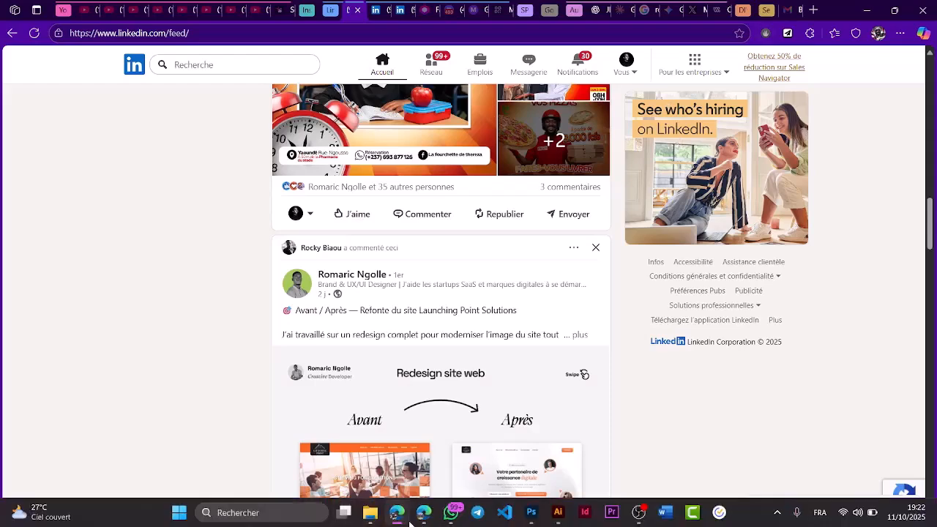
pyautogui.moveTo(397, 512)
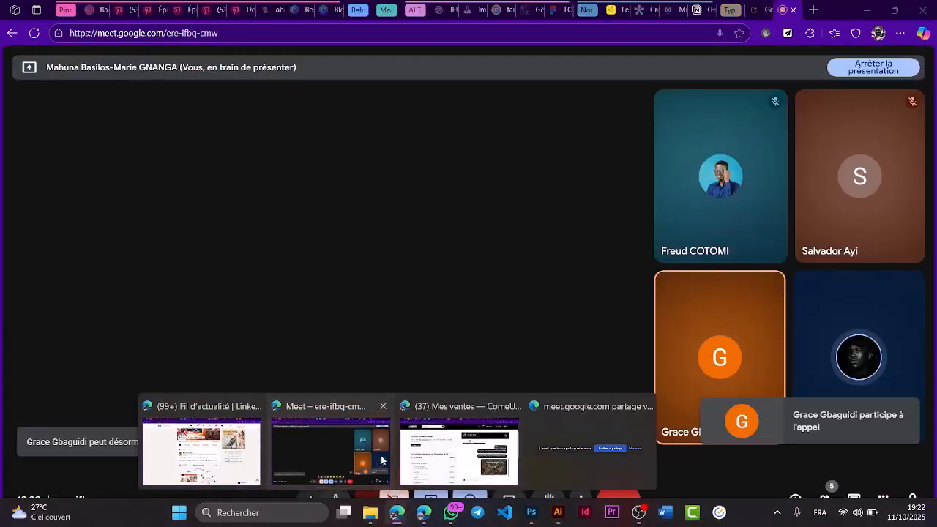
pyautogui.click(380, 464)
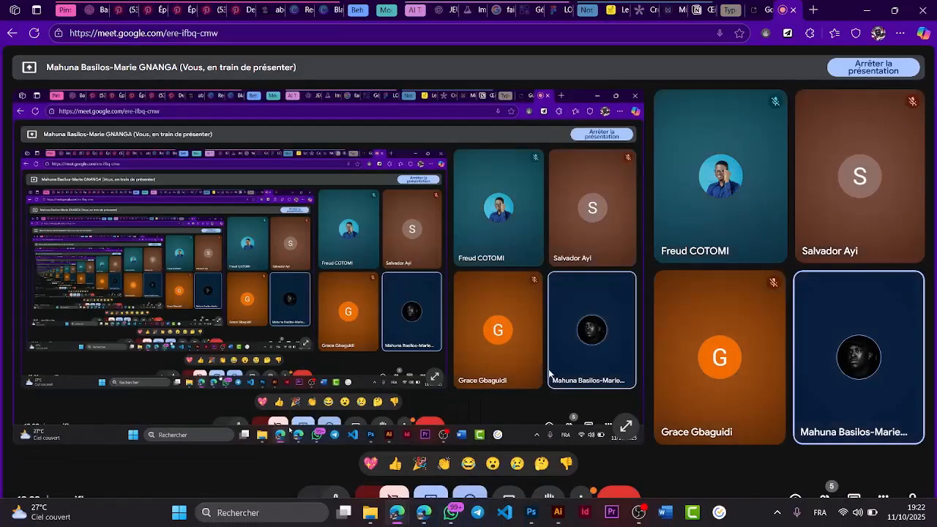
pyautogui.click(398, 512)
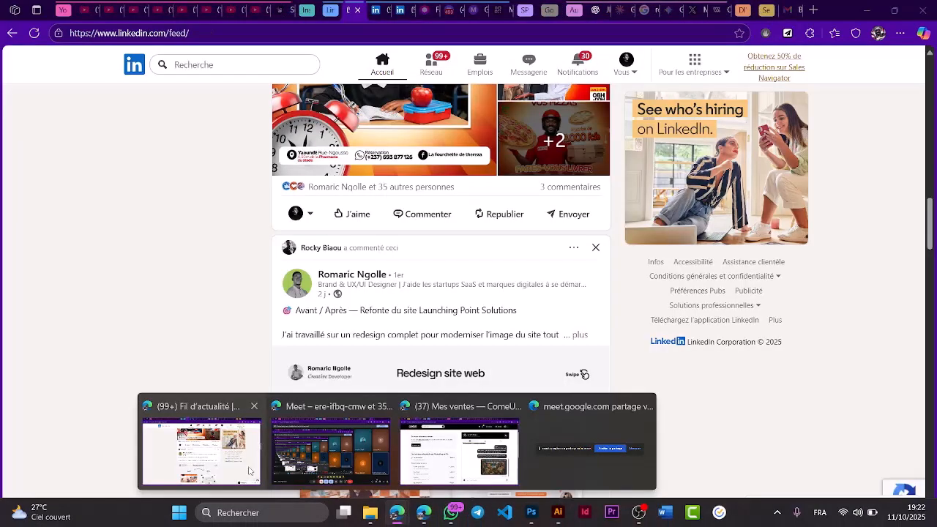
pyautogui.click(249, 469)
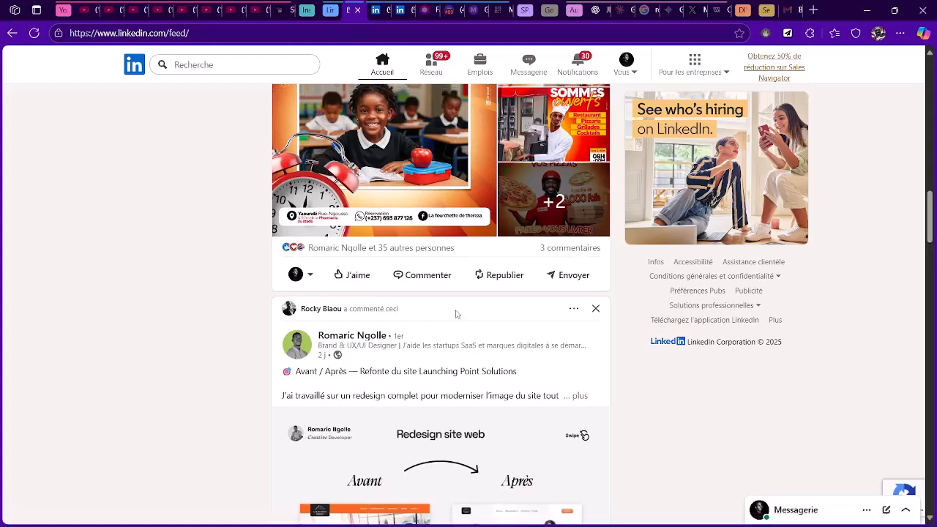
# Open a feed post author's profile and copy its green Creative Developer banner image.
pyautogui.scroll(-3, 458, 311)
pyautogui.scroll(-2, 414, 262)
pyautogui.scroll(4, 412, 251)
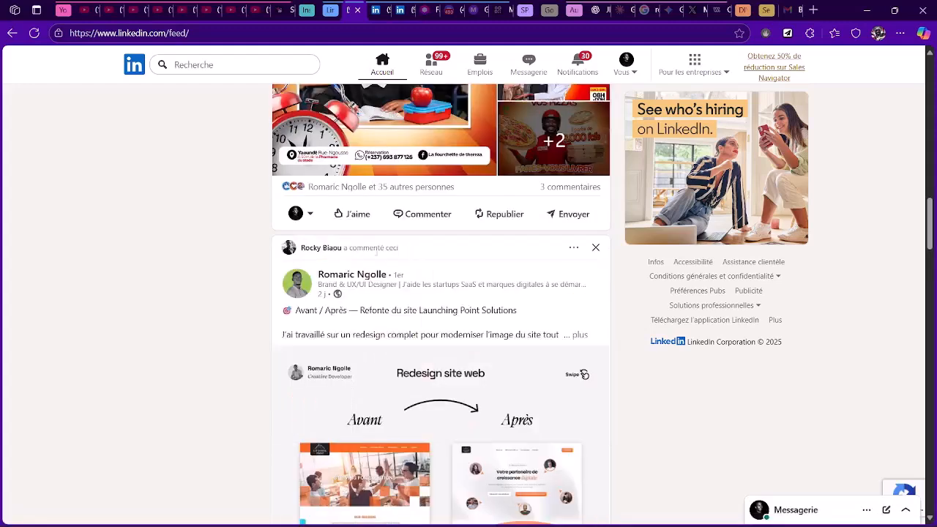
pyautogui.click(348, 275)
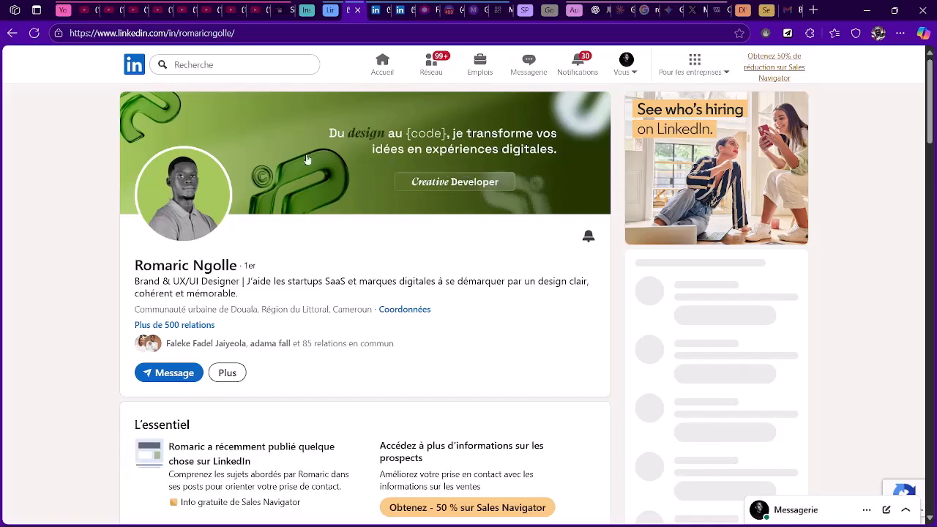
pyautogui.rightClick(354, 136)
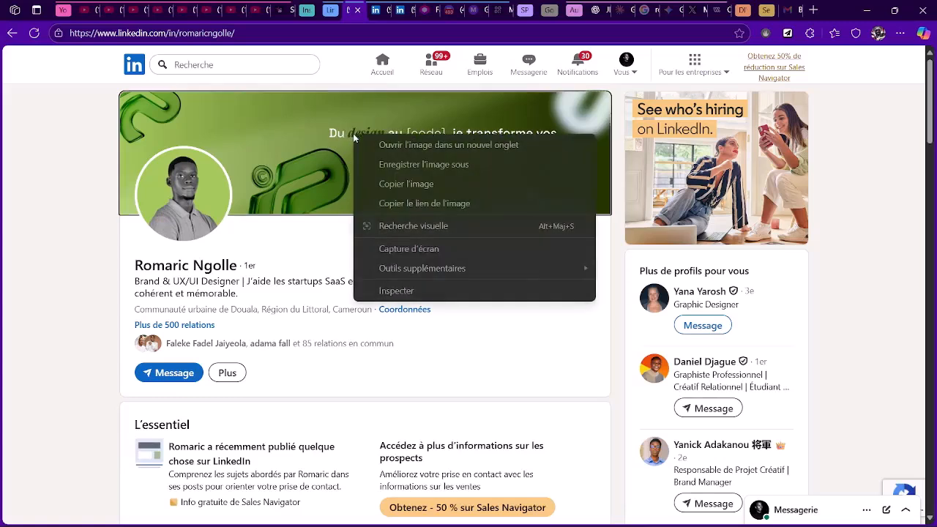
pyautogui.click(391, 189)
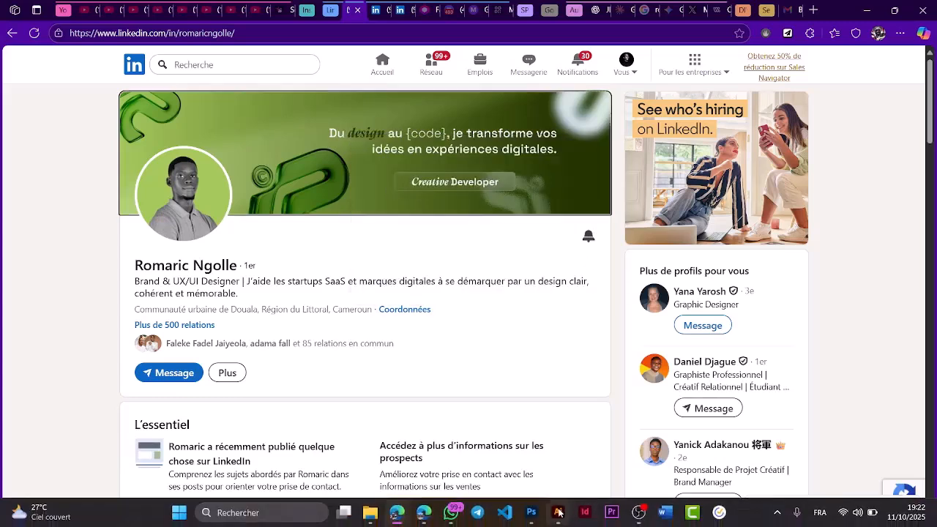
# Paste the green banner into Photoshop as Calque 2 and move it up-left over the design.
pyautogui.click(532, 513)
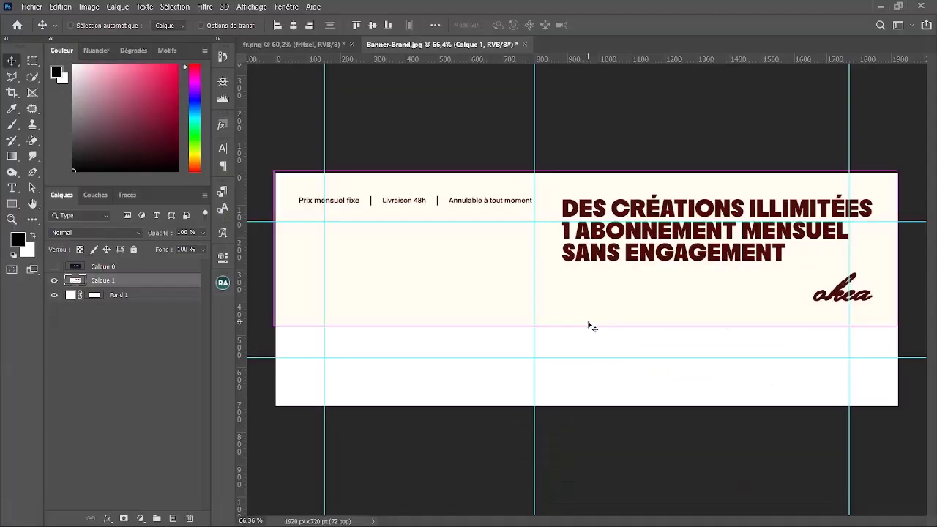
pyautogui.hotkey('ctrl', 'v')
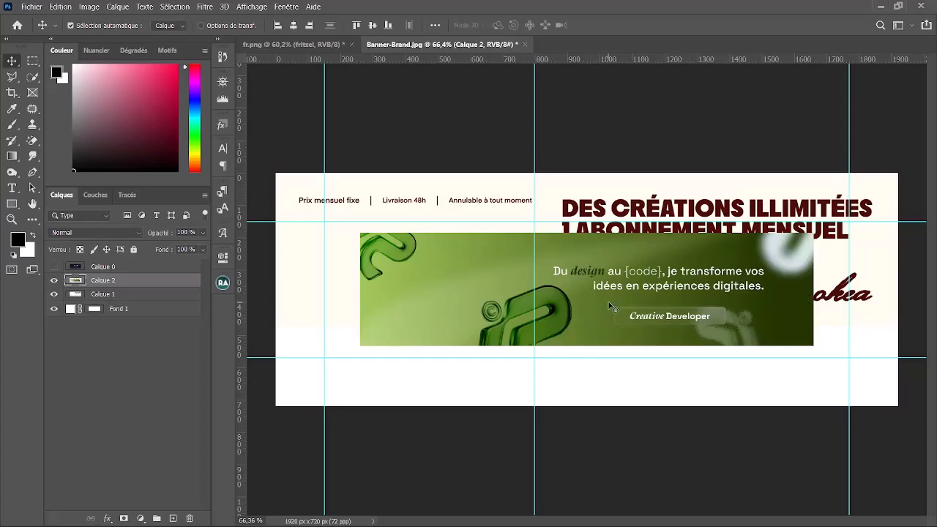
pyautogui.moveTo(609, 304); pyautogui.dragTo(533, 254)
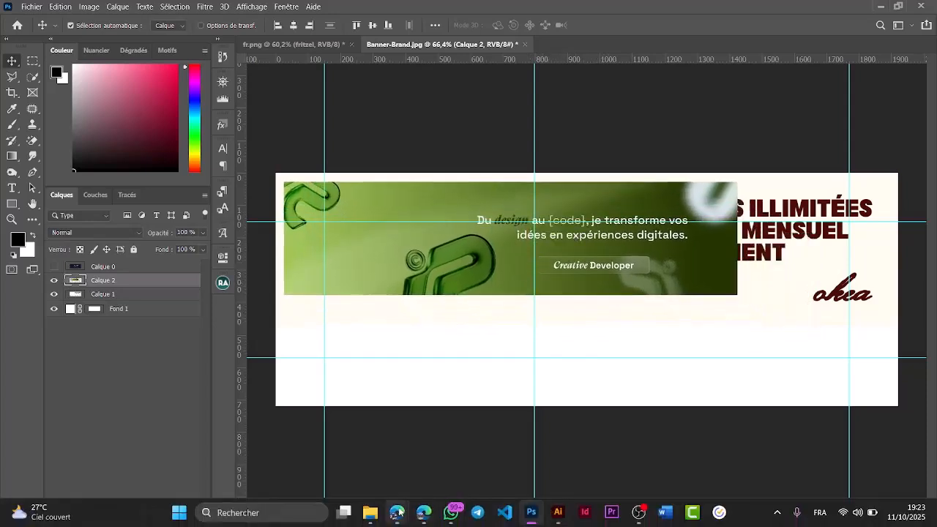
# Return to the LinkedIn window and reload the home feed via Accueil.
pyautogui.moveTo(396, 514)
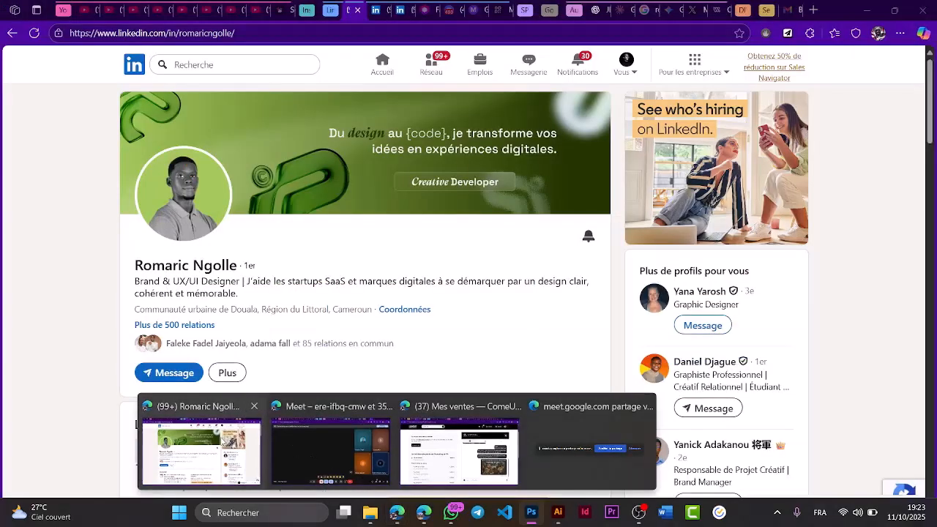
pyautogui.click(201, 450)
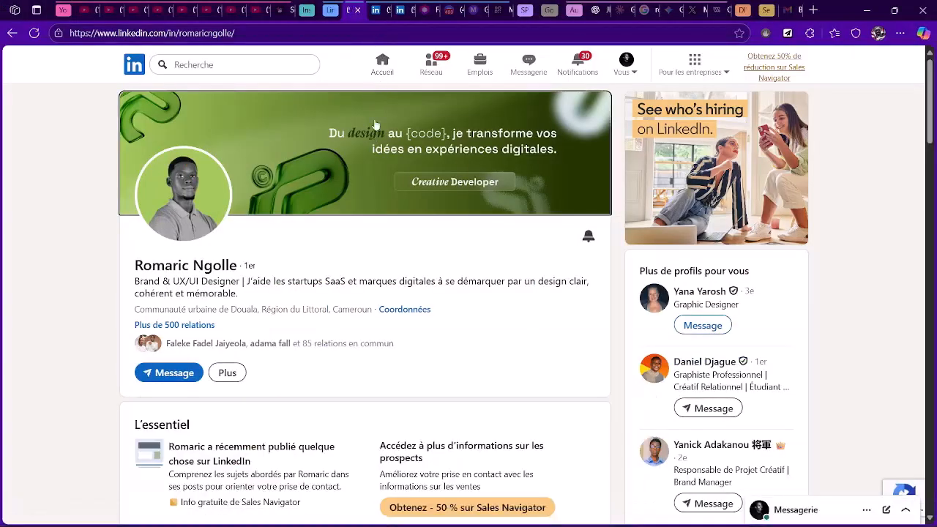
pyautogui.click(380, 75)
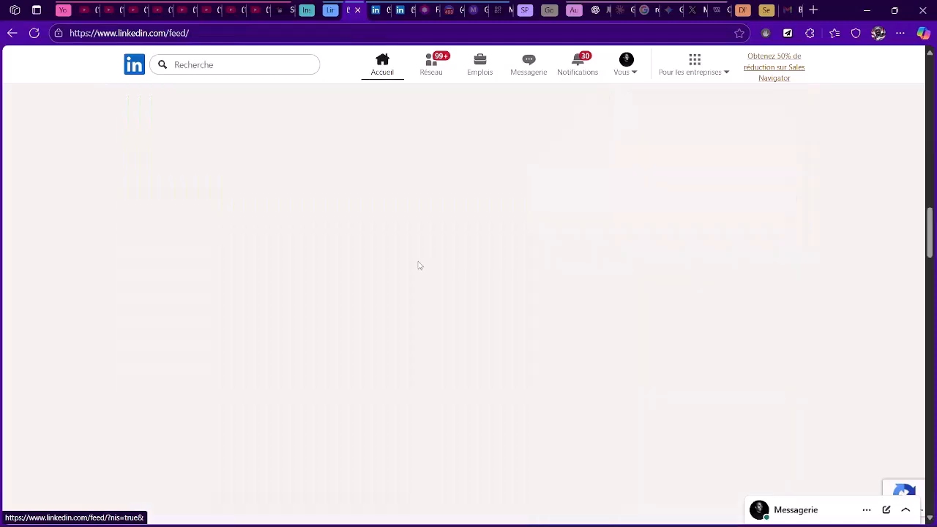
# Start a new chat in the ChatGPT tab.
pyautogui.click(593, 10)
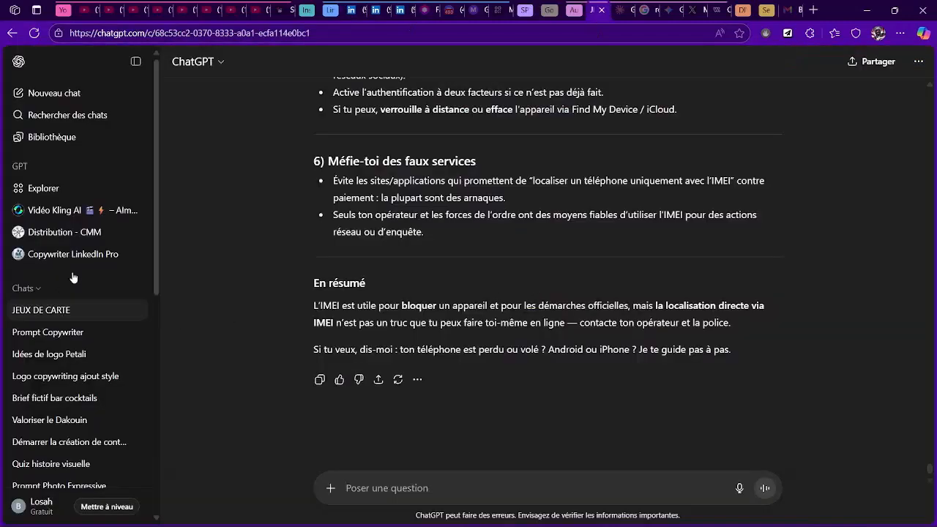
pyautogui.scroll(3, 217, 293)
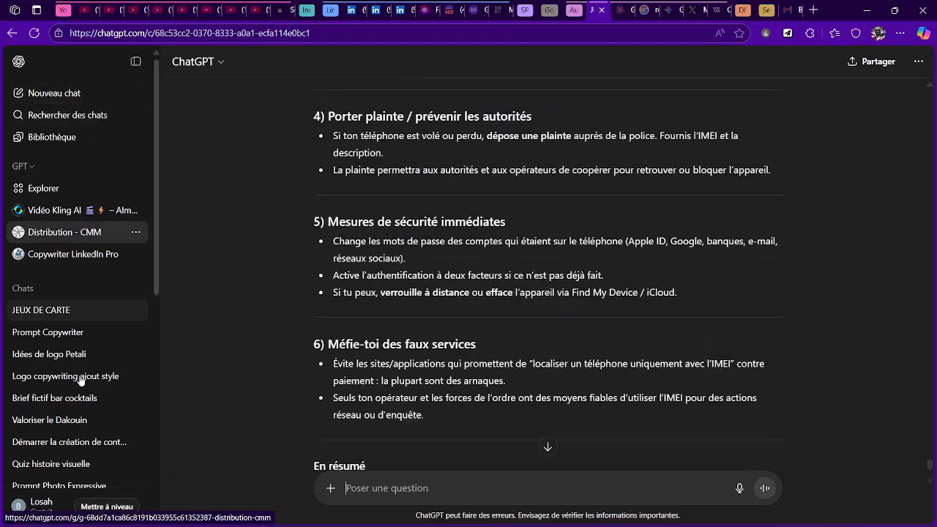
pyautogui.click(89, 95)
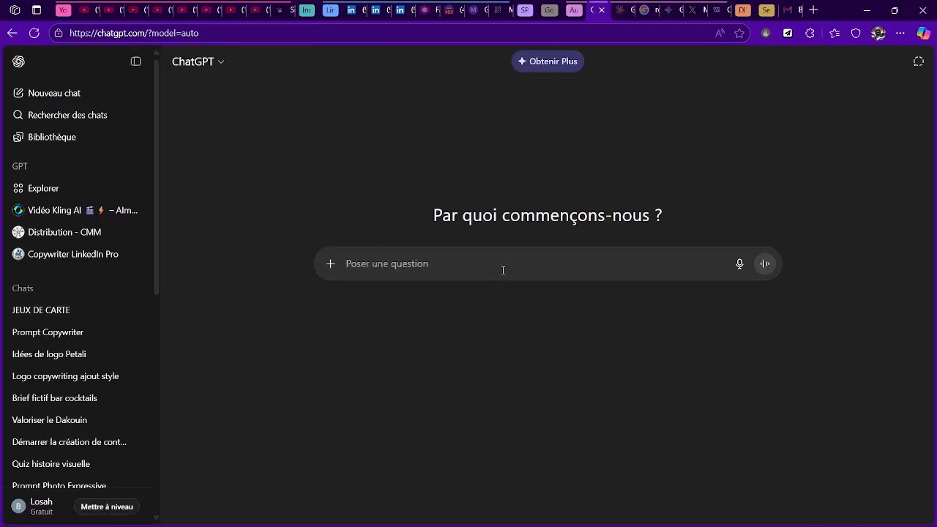
# Draft a 'salut … que ça va !' greeting and begin a 'Je suis' self-introduction with the user's name.
pyautogui.write("salut j'esp")
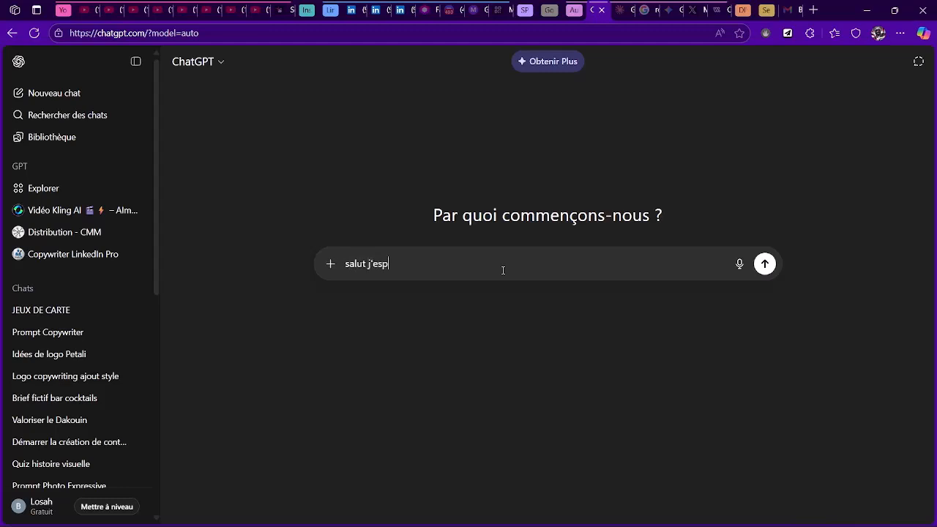
pyautogui.press('BackSpace')
pyautogui.press('BackSpace')
pyautogui.write('re que ça va !')
pyautogui.hotkey('shift', 'Return')
pyautogui.hotkey('shift', 'Return')
pyautogui.write('Je suis')
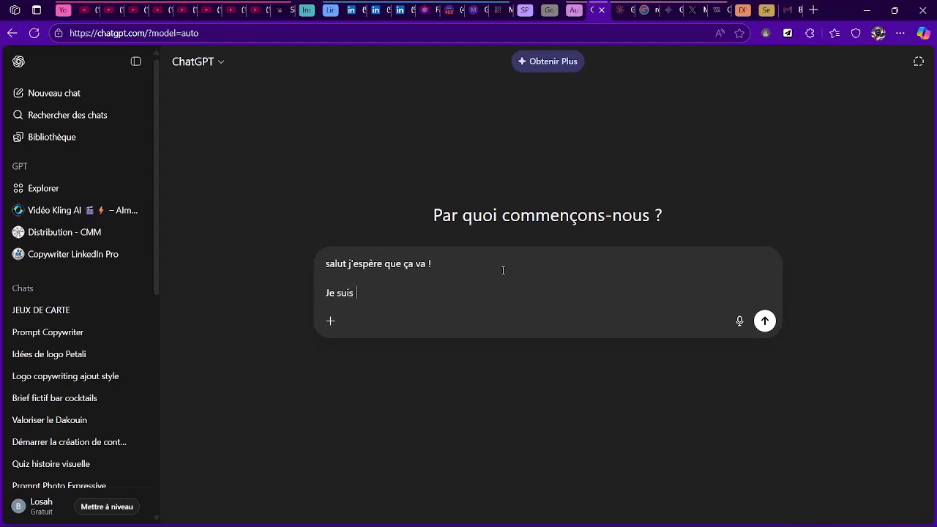
pyautogui.write('Freud')
# After peeking at the Meet call, add your surname and a brand-designer-for-coaches intro to the prompt.
pyautogui.moveTo(432, 520)
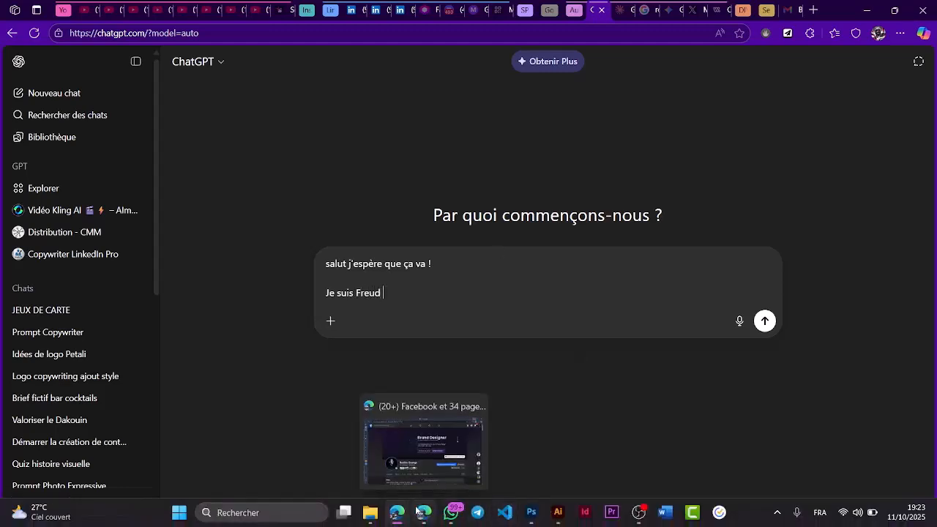
pyautogui.moveTo(407, 510)
pyautogui.moveTo(360, 454)
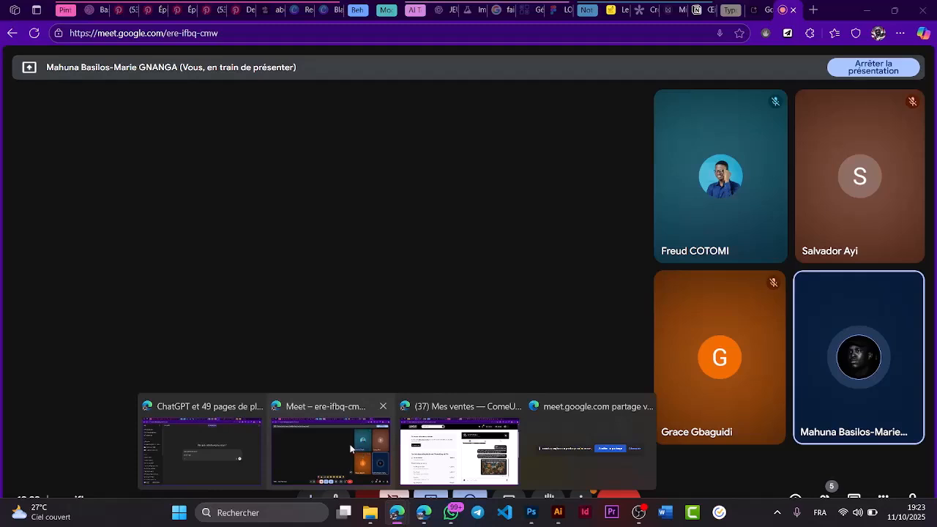
pyautogui.write('COTO')
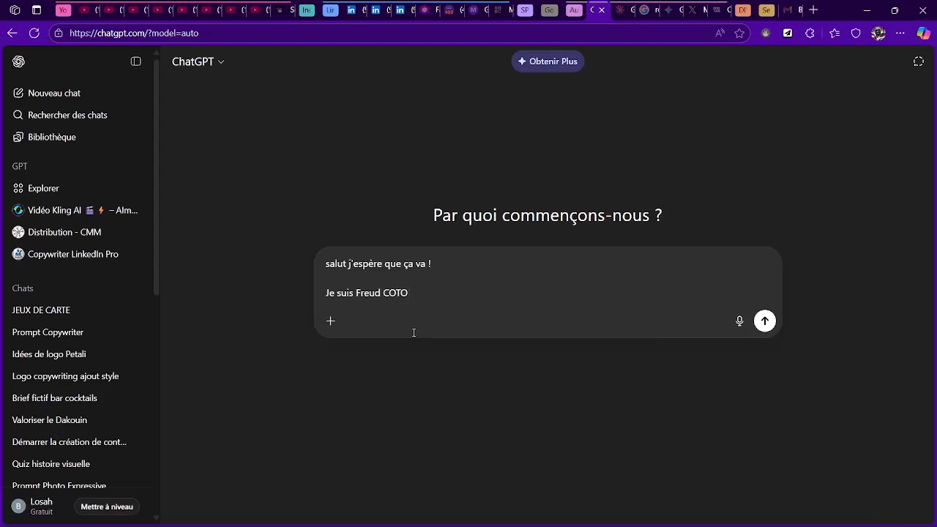
pyautogui.write('NMI je suis brand designer')
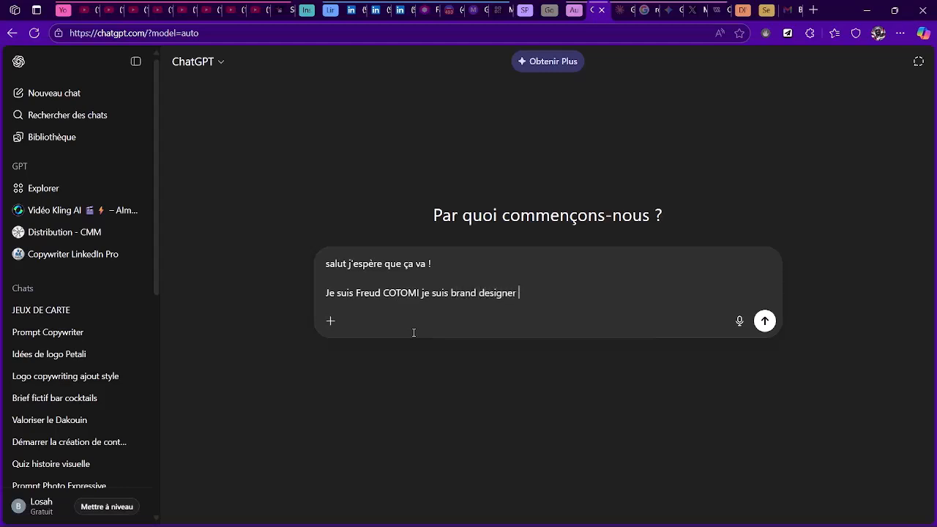
pyautogui.write(' qui accompa')
pyautogui.write('gne les co')
pyautogui.write('ache ')
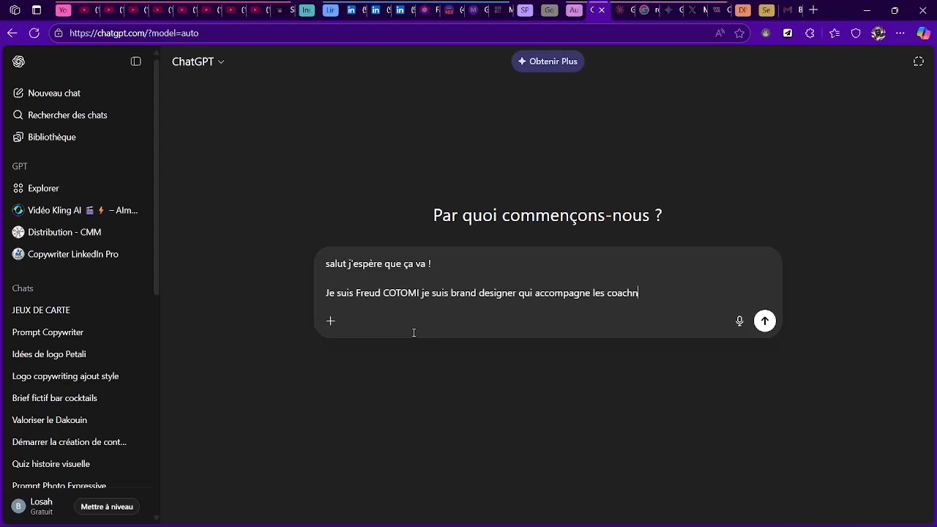
pyautogui.write('formater')
pyautogui.write('à avoir u')
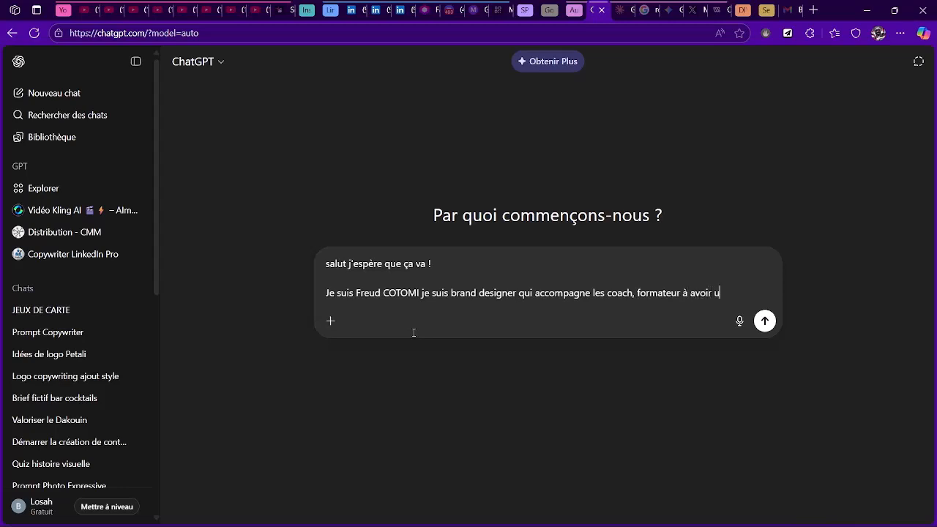
pyautogui.write('n branding so')
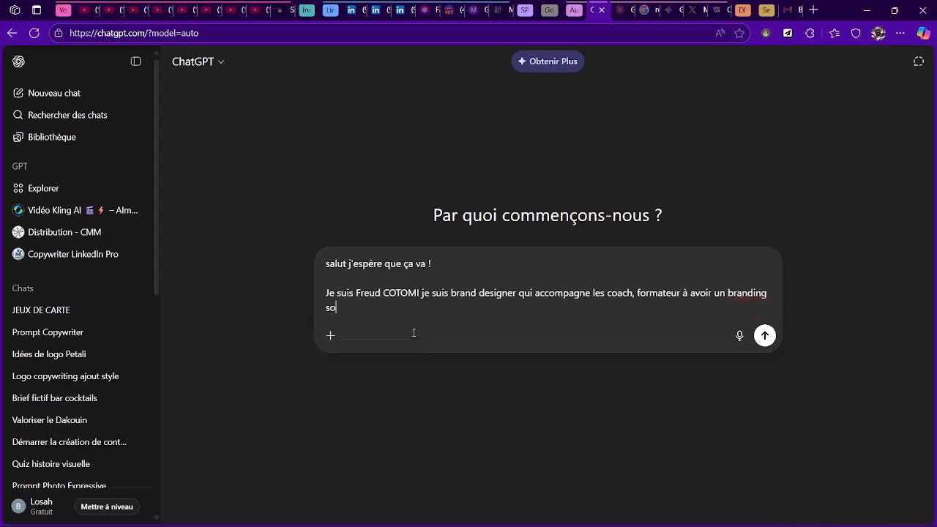
# Describe helping coaches and trainers optimise their profiles with careful LinkedIn branding ('branding soigné sur linkedIn').
pyautogui.write('igné sur linkedIn')
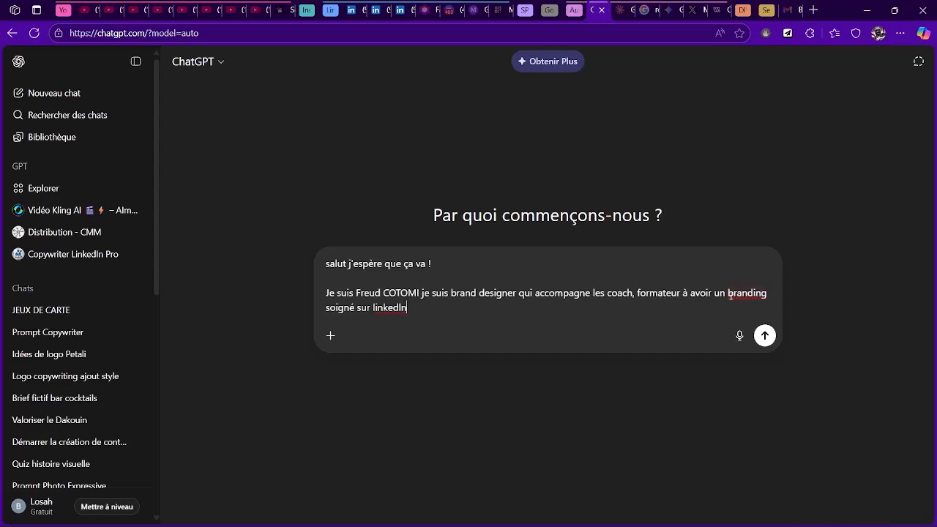
pyautogui.click(693, 293)
pyautogui.write('optimer ')
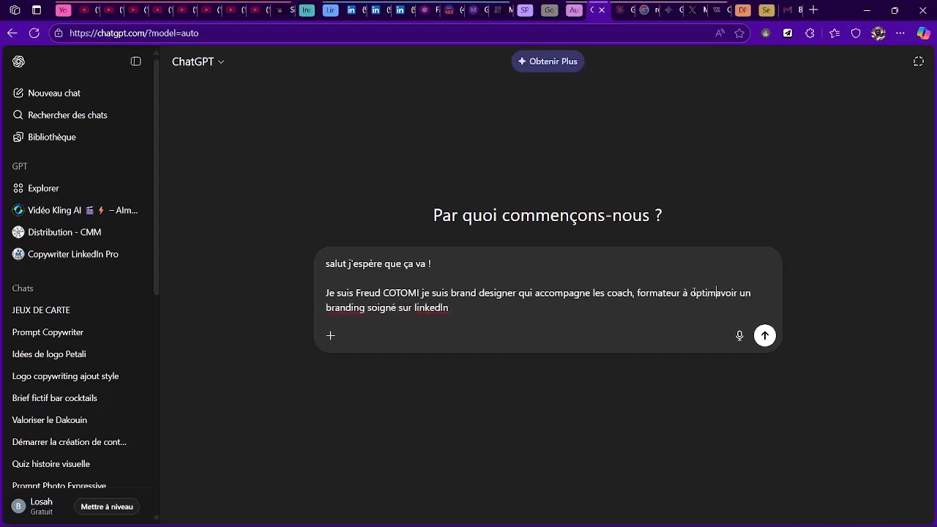
pyautogui.write('leurs pro')
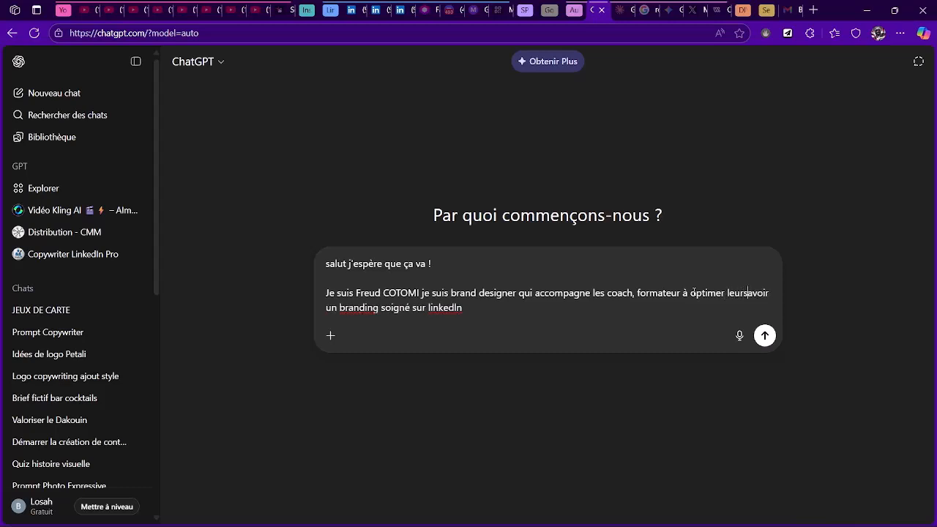
pyautogui.write('f')
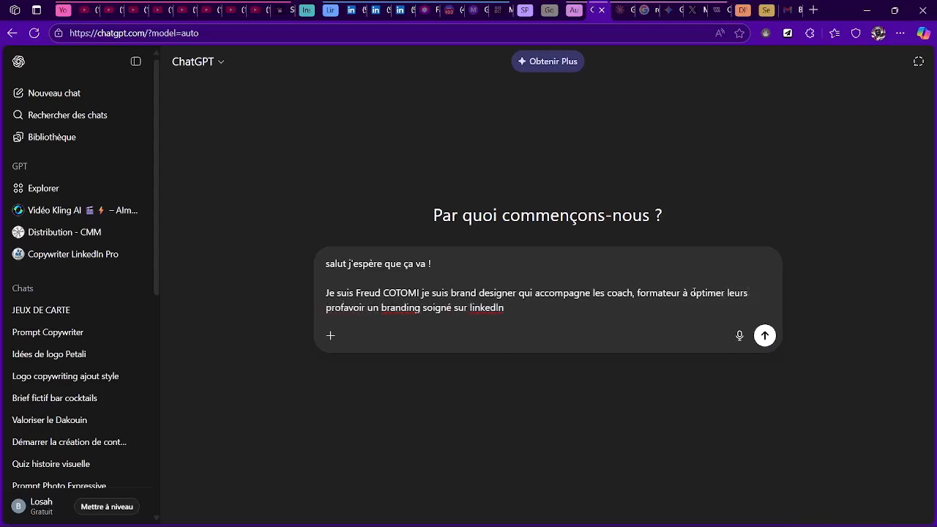
pyautogui.write('il et a')
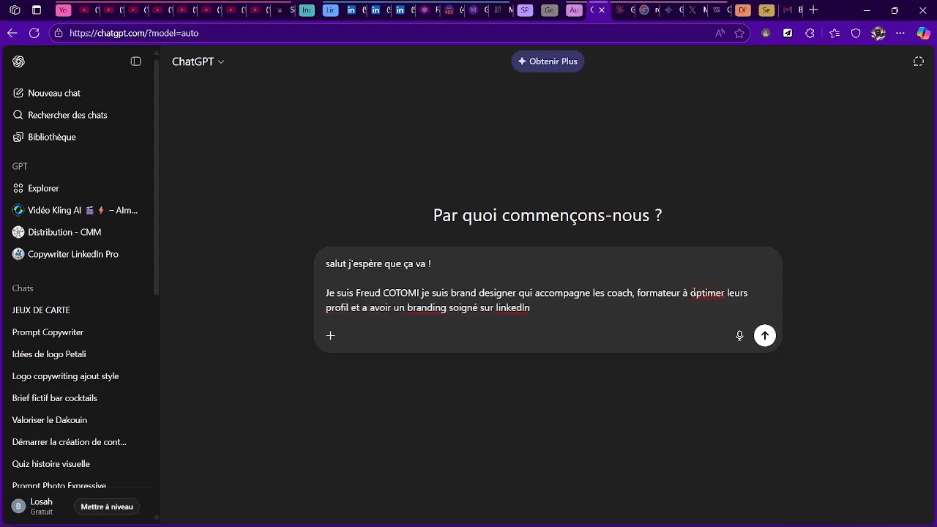
# Add a paragraph requesting a selling banner attracting more prospects, leads and clients.
pyautogui.click(560, 310)
pyautogui.hotkey('shift', 'Return')
pyautogui.hotkey('shift', 'Return')
pyautogui.write('E')
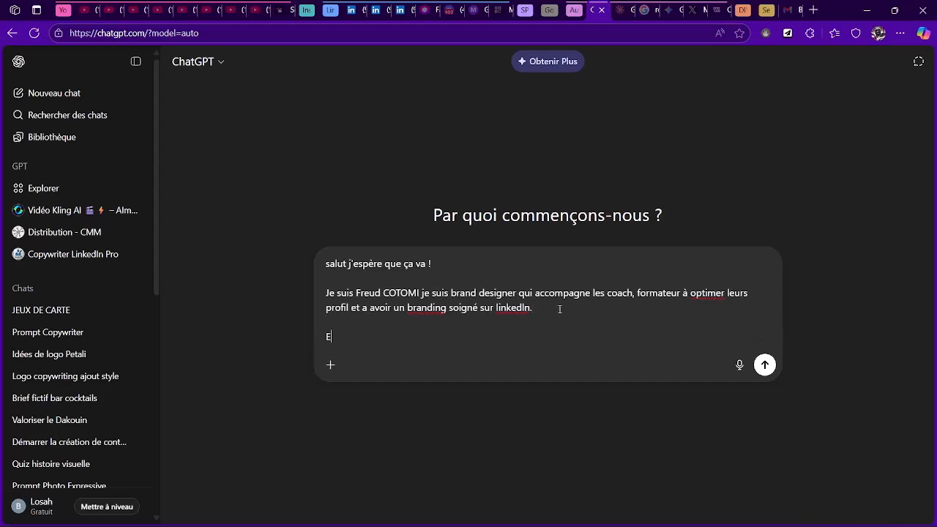
pyautogui.write('t je voudrais maintenant crér')
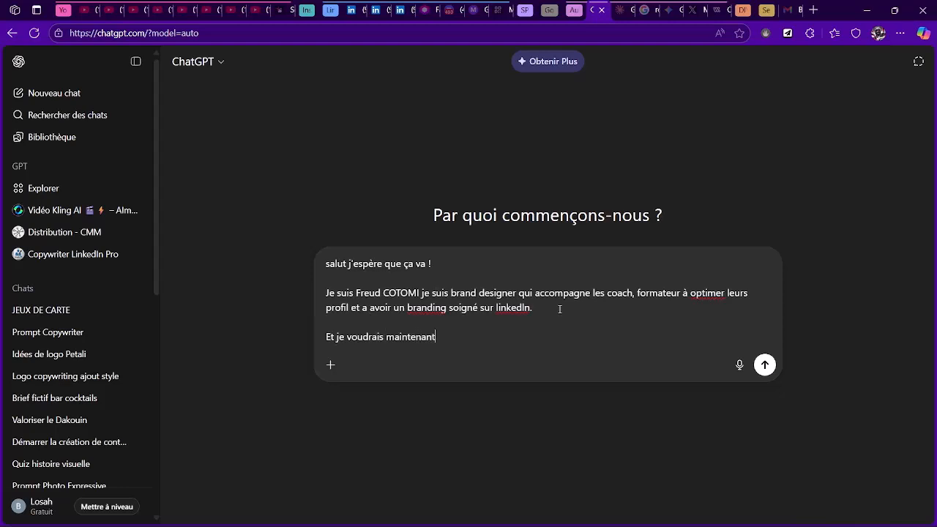
pyautogui.press('BackSpace')
pyautogui.press('BackSpace')
pyautogui.write('er une bannière propose')
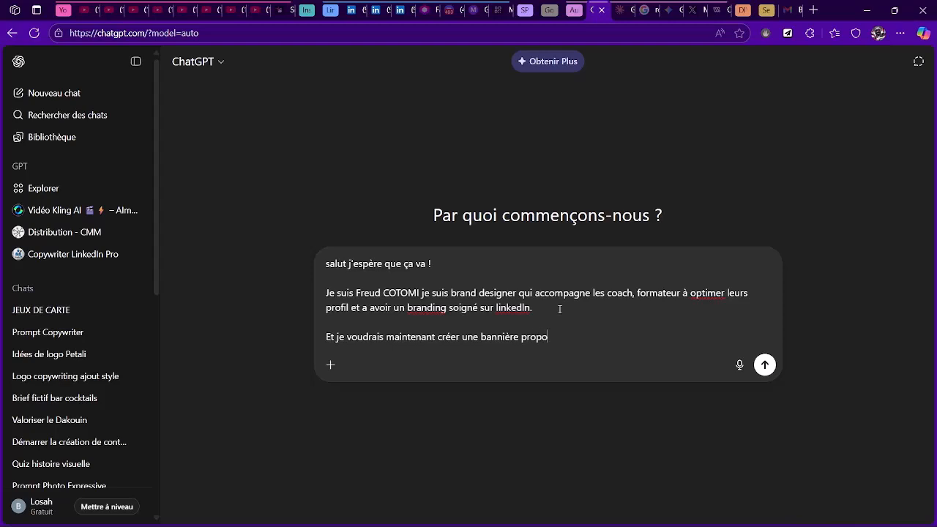
pyautogui.press('BackSpace')
pyautogui.press('BackSpace')
pyautogui.write('e à moi qui vend et ')
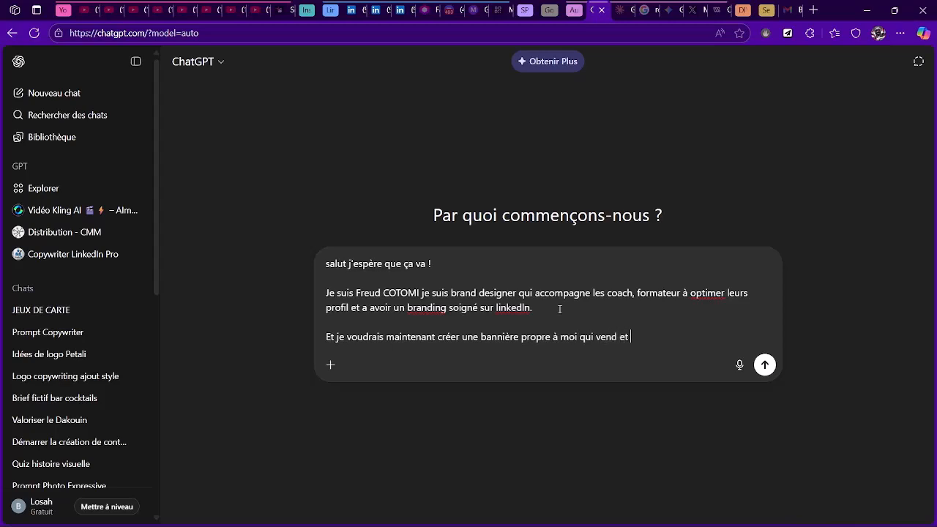
pyautogui.write('qui attirera plus d')
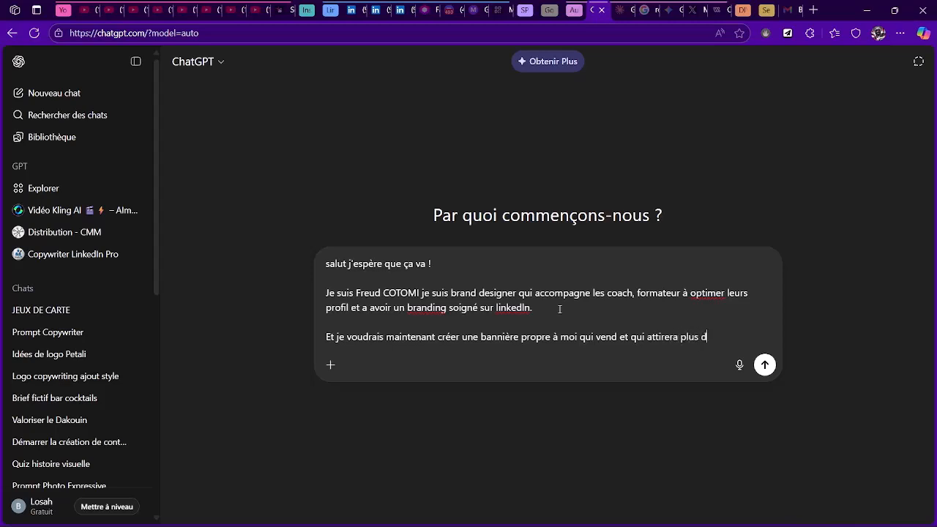
pyautogui.write('e pros pe')
pyautogui.press('BackSpace')
pyautogui.press('BackSpace')
pyautogui.press('BackSpace')
pyautogui.write('pecr')
pyautogui.write('t plus de lead')
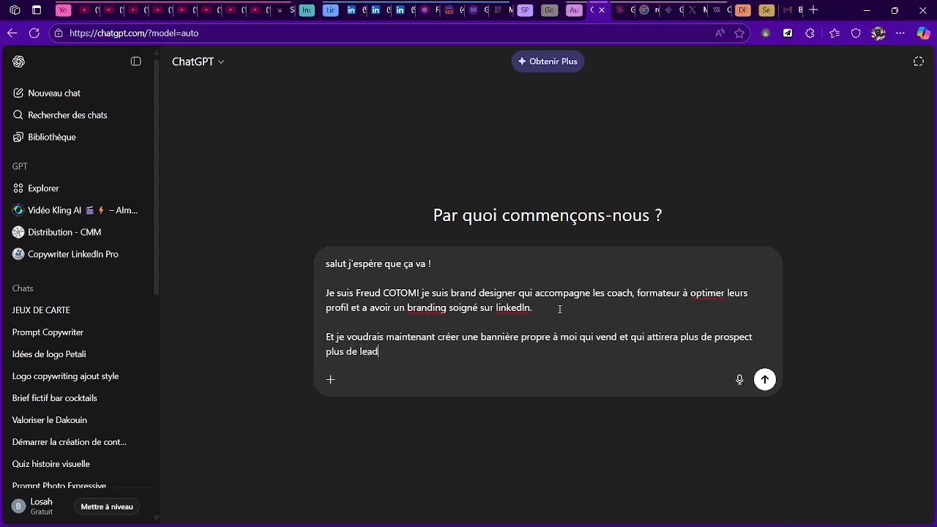
pyautogui.write('s plus de clients.')
# Start a new paragraph asking ChatGPT to help find a convincing hook ('accroche convaincant').
pyautogui.hotkey('shift', 'Return')
pyautogui.hotkey('shift', 'Return')
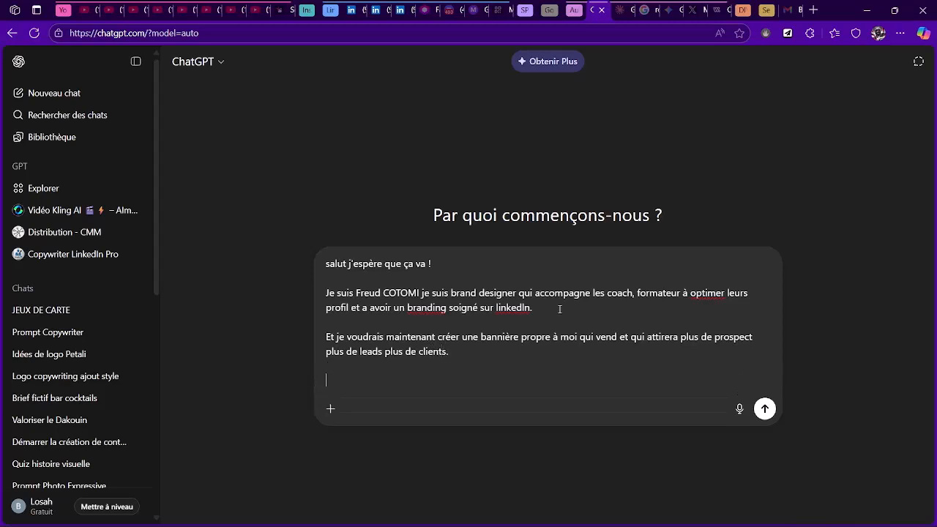
pyautogui.write('Et j')
pyautogui.press('BackSpace')
pyautogui.press('BackSpace')
pyautogui.write('Ta tâche actuellement su')
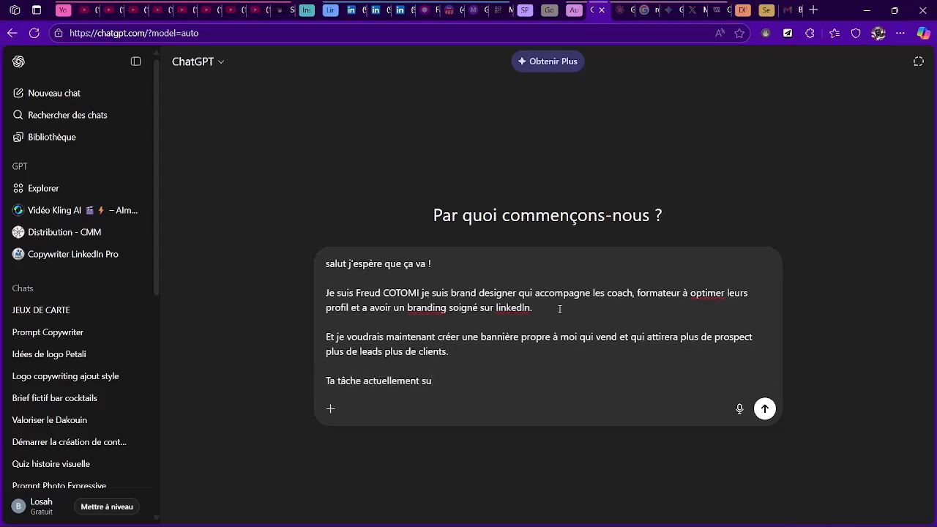
pyautogui.write("rrais de m'accompgna")
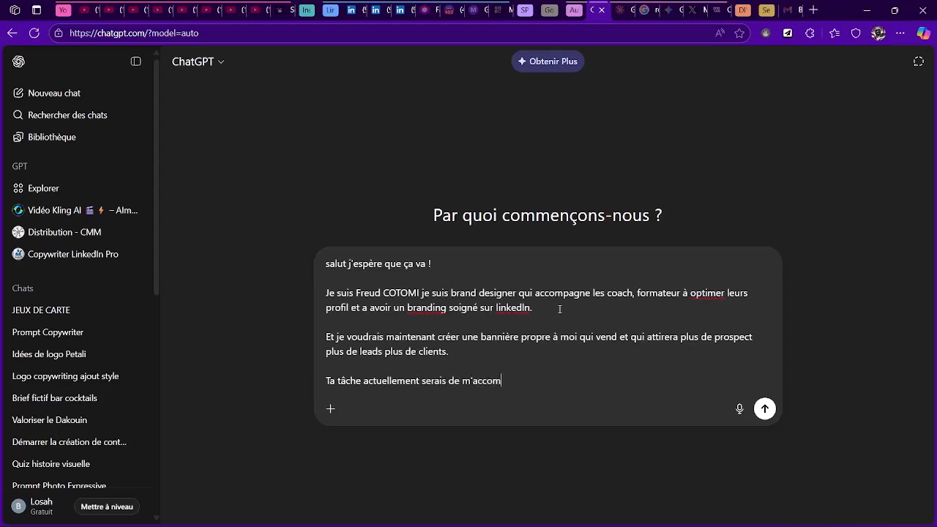
pyautogui.press('BackSpace')
pyautogui.press('BackSpace')
pyautogui.press('BackSpace')
pyautogui.write('agner à')
pyautogui.write(' un')
pyautogui.press('BackSpace')
pyautogui.write('trouver un ')
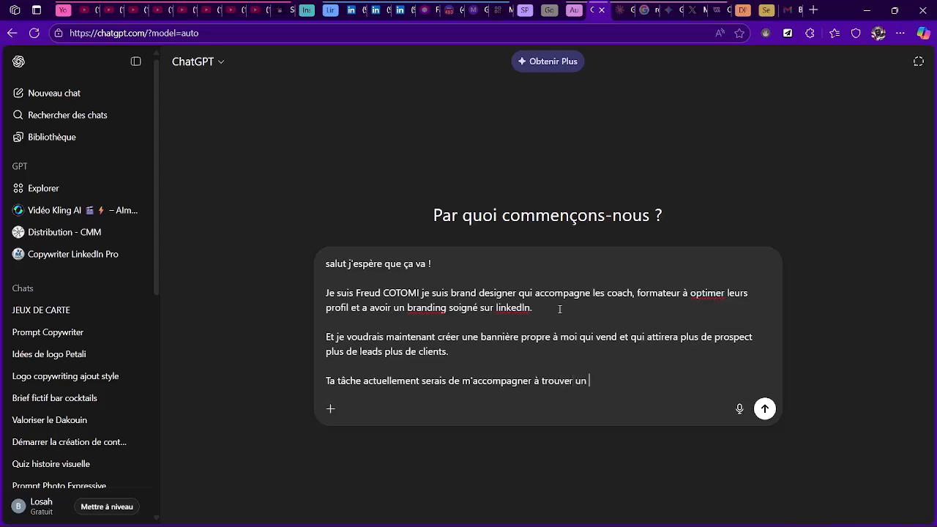
pyautogui.write('accoche co')
pyautogui.press('BackSpace')
pyautogui.press('BackSpace')
pyautogui.press('BackSpace')
pyautogui.press('BackSpace')
pyautogui.press('BackSpace')
pyautogui.press('BackSpace')
pyautogui.press('BackSpace')
pyautogui.write('roche conain')
pyautogui.press('BackSpace')
pyautogui.press('BackSpace')
pyautogui.write('aincant ')
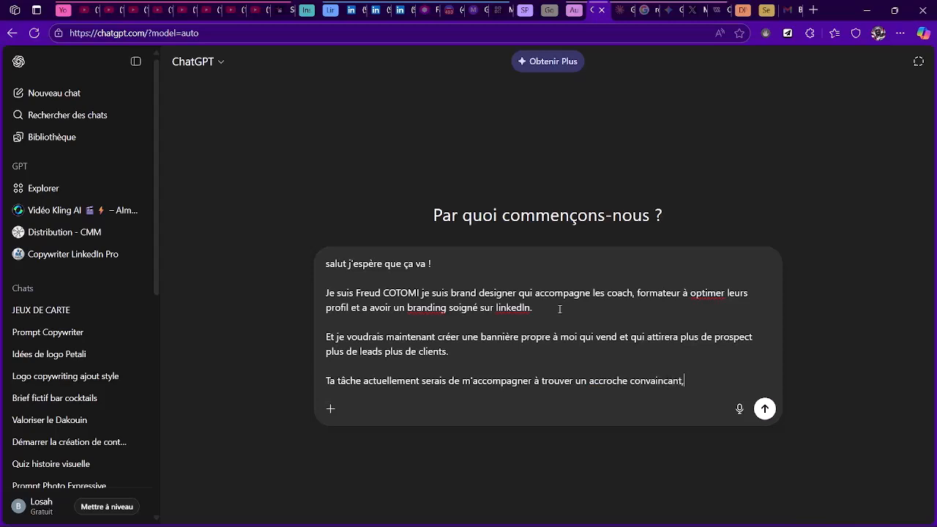
pyautogui.write(' un CTA')
pyautogui.write(' de ma')
pyautogui.write('lade')
# Request an urgent selling CTA and colours complementing favourite blue, then send the prompt.
pyautogui.press('BackSpace')
pyautogui.press('BackSpace')
pyautogui.press('BackSpace')
pyautogui.press('BackSpace')
pyautogui.press('BackSpace')
pyautogui.press('BackSpace')
pyautogui.press('BackSpace')
pyautogui.press('BackSpace')
pyautogui.write('e uouf')
pyautogui.press('BackSpace')
pyautogui.press('BackSpace')
pyautogui.press('BackSpace')
pyautogui.press('BackSpace')
pyautogui.write('ouf qui ')
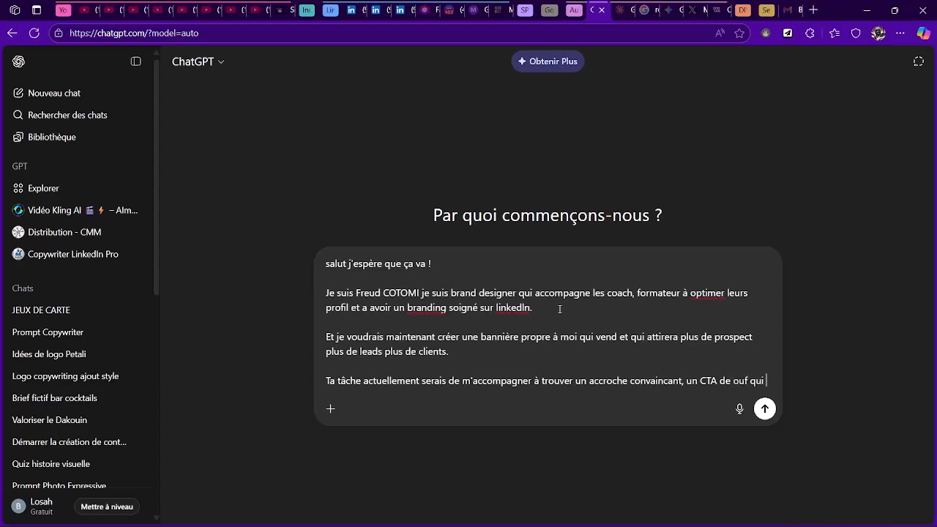
pyautogui.write('vend ')
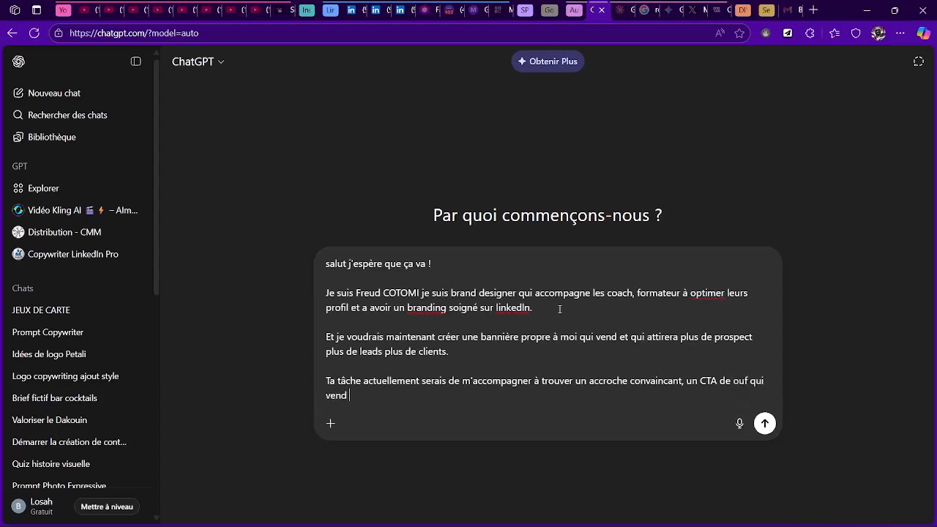
pyautogui.write(", qui créer l'urgen")
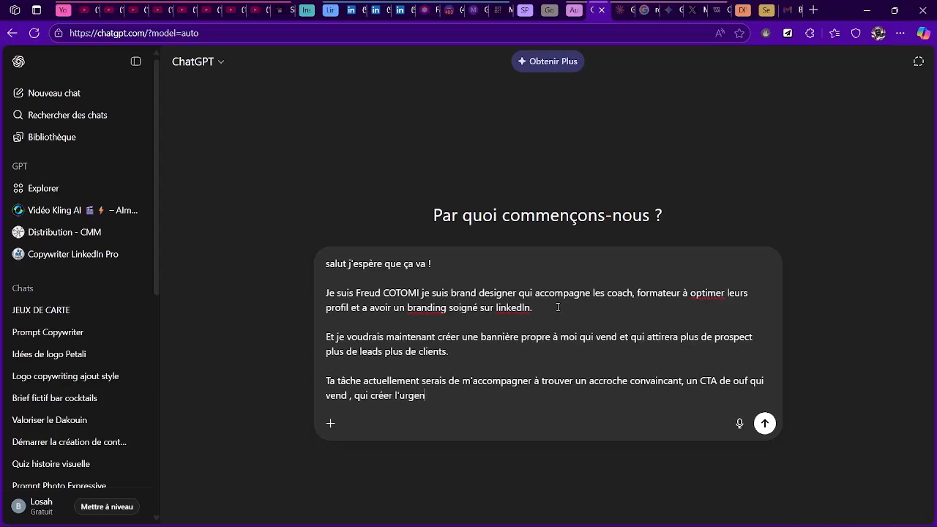
pyautogui.write('t et ma couleur préf')
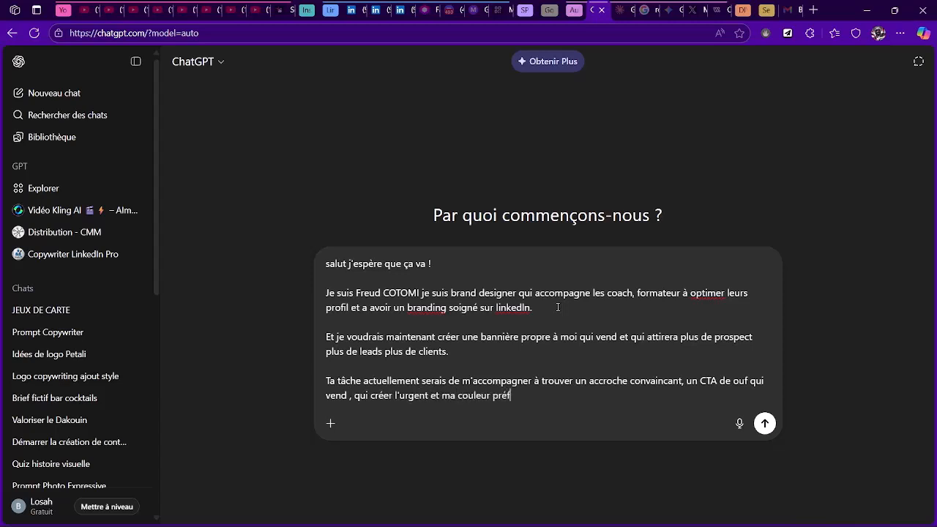
pyautogui.write('érer erst le bleu. Tu peux me')
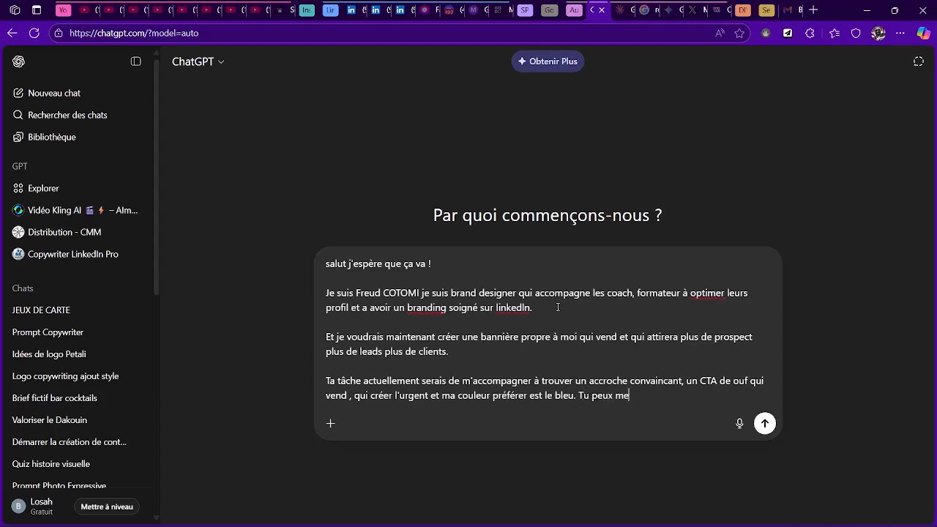
pyautogui.write(' trouver des couleurs p')
pyautogui.press('BackSpace')
pyautogui.write('compl')
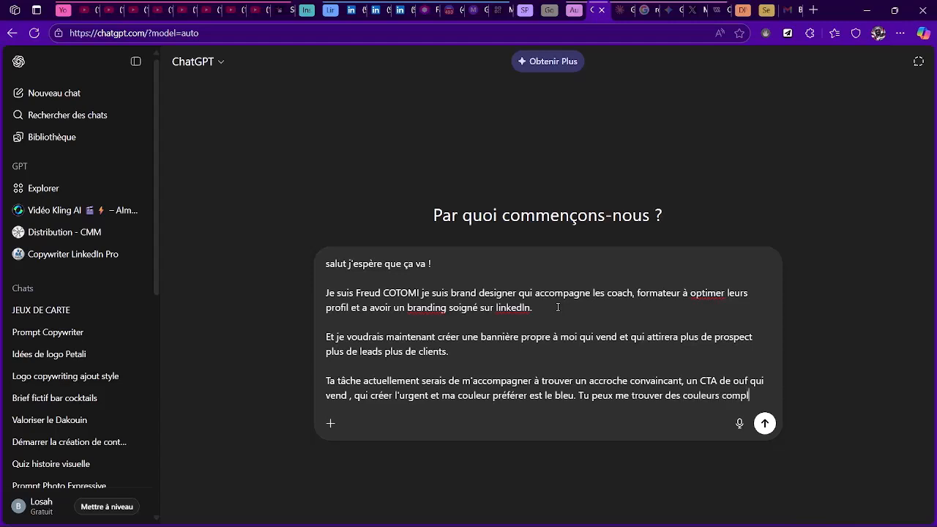
pyautogui.write('émentaire')
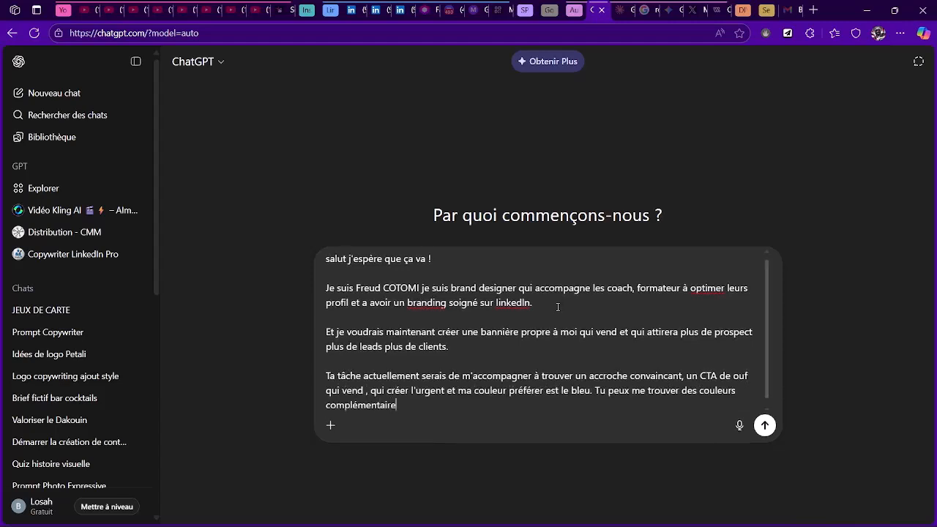
pyautogui.write('s')
pyautogui.press('Return')
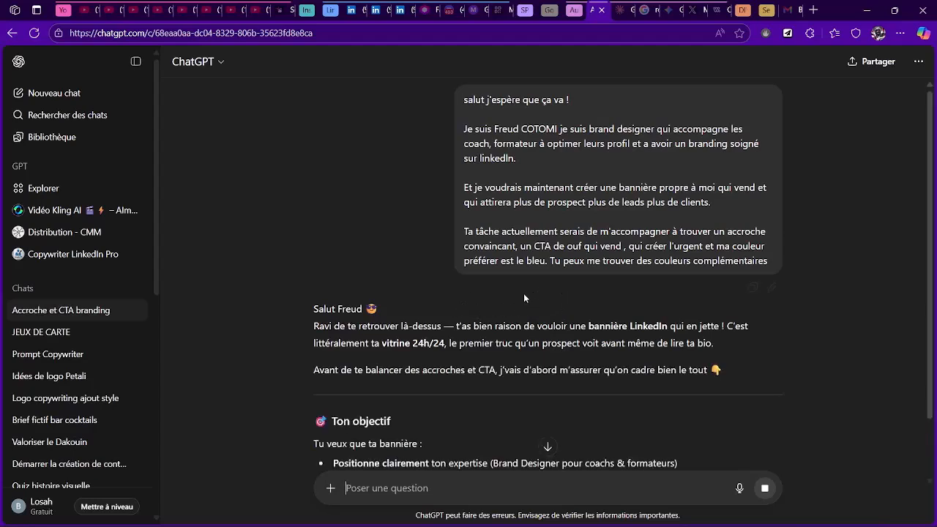
# Scroll through the reply's Couleurs, Accroches possibles and CTA puissants sections.
pyautogui.scroll(-1, 524, 293)
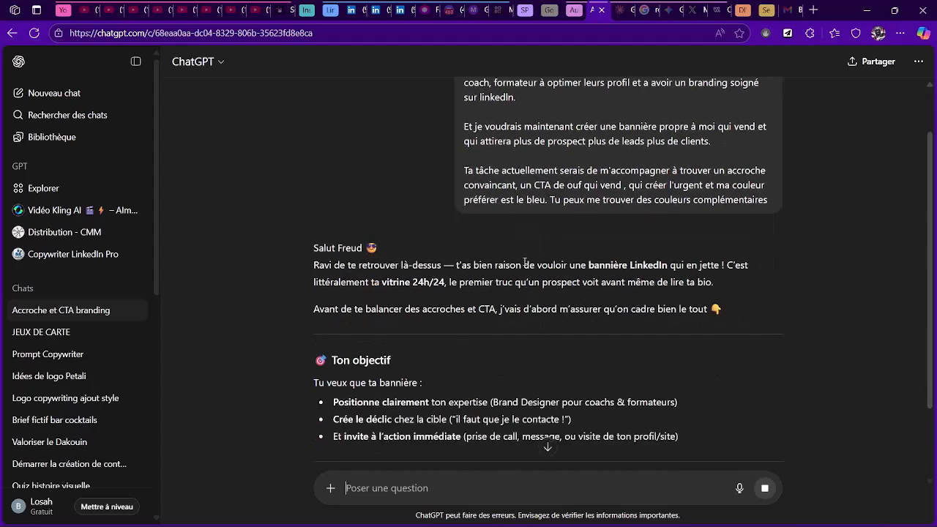
pyautogui.scroll(-2, 525, 262)
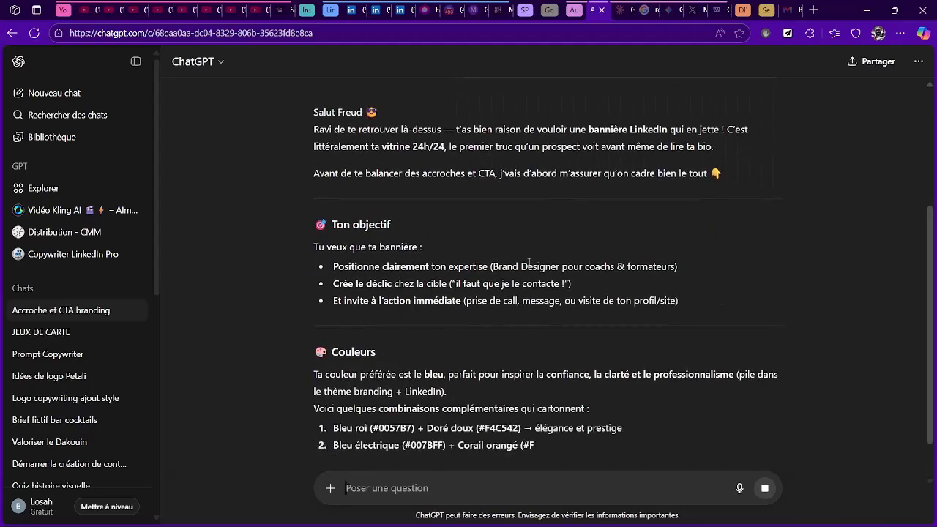
pyautogui.scroll(-1, 529, 262)
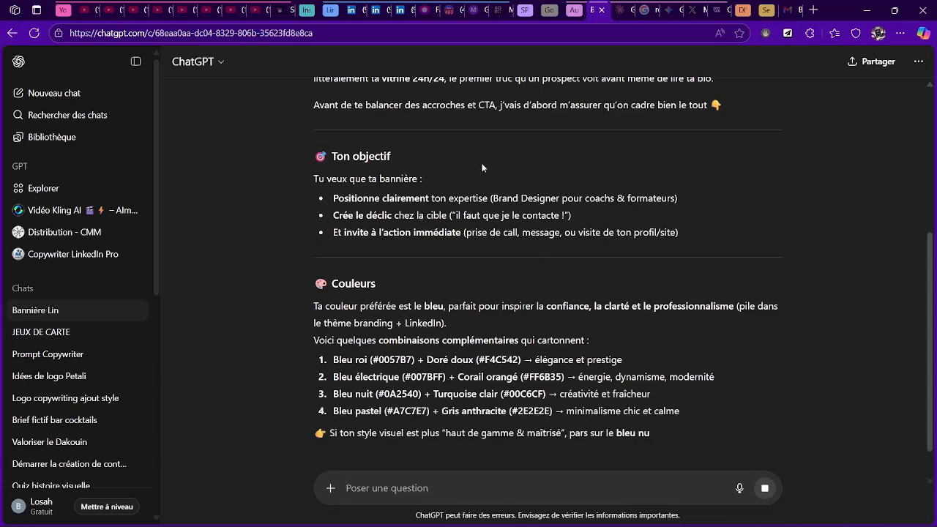
pyautogui.scroll(-1, 450, 252)
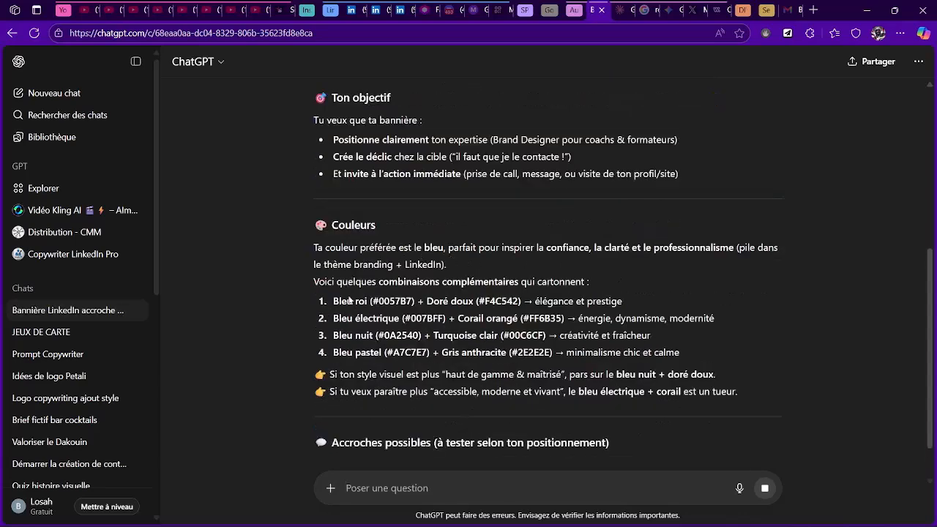
pyautogui.scroll(-2, 379, 301)
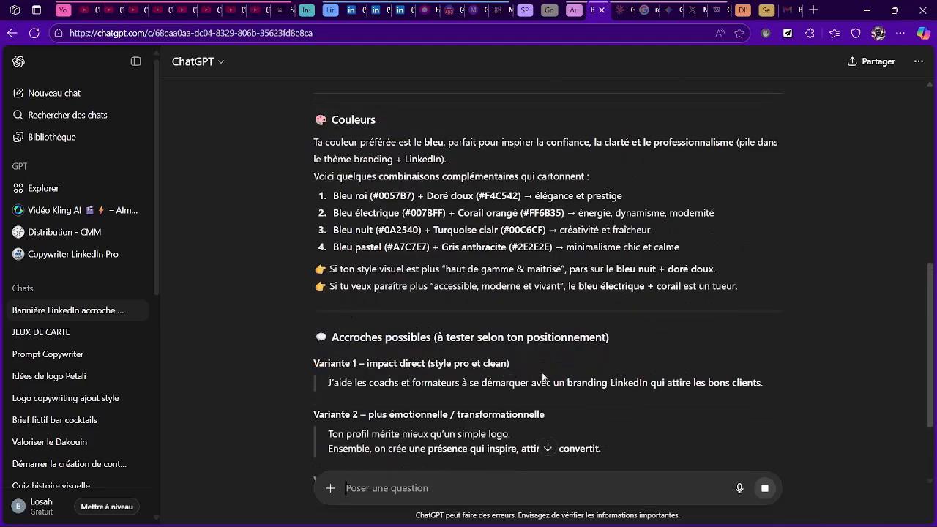
pyautogui.scroll(-2, 709, 355)
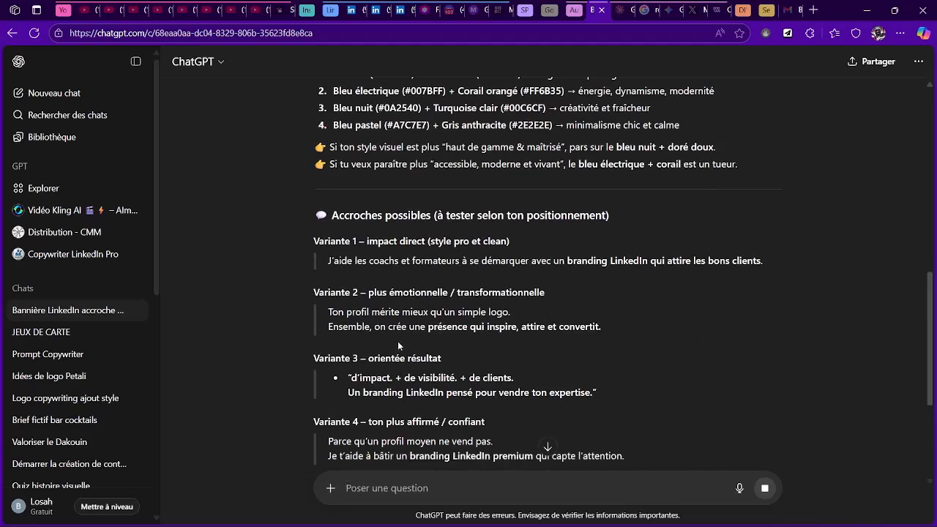
pyautogui.scroll(-2, 547, 335)
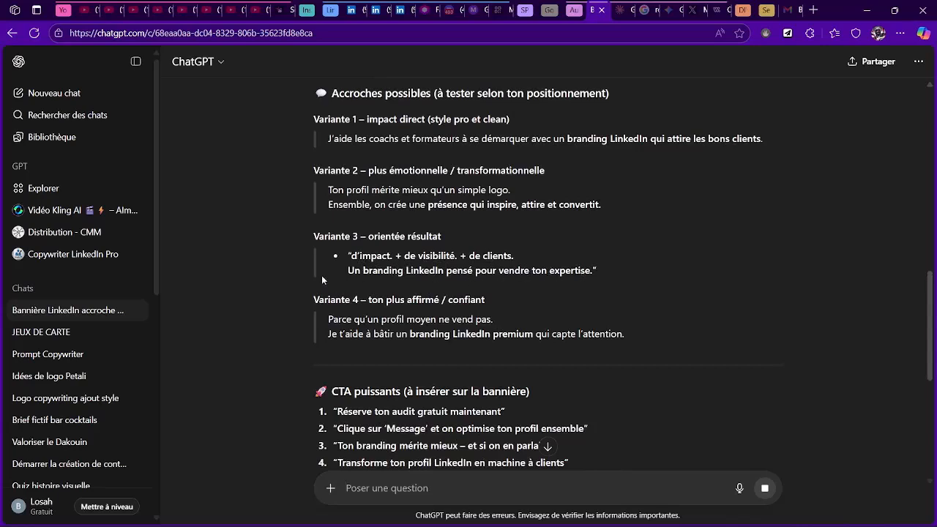
# Select both Variante 3 hook lines, then review the CTA list and ideal banner layout.
pyautogui.moveTo(376, 256); pyautogui.dragTo(649, 278)
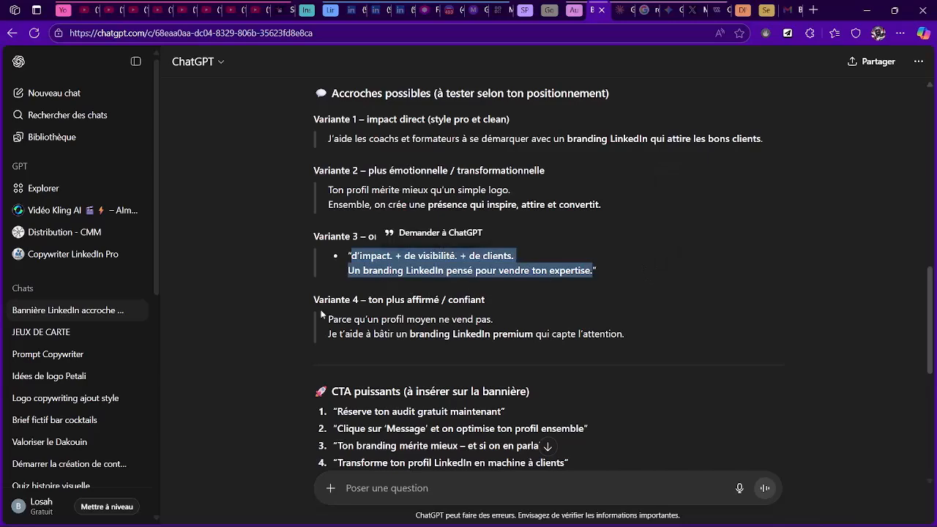
pyautogui.scroll(-1, 377, 326)
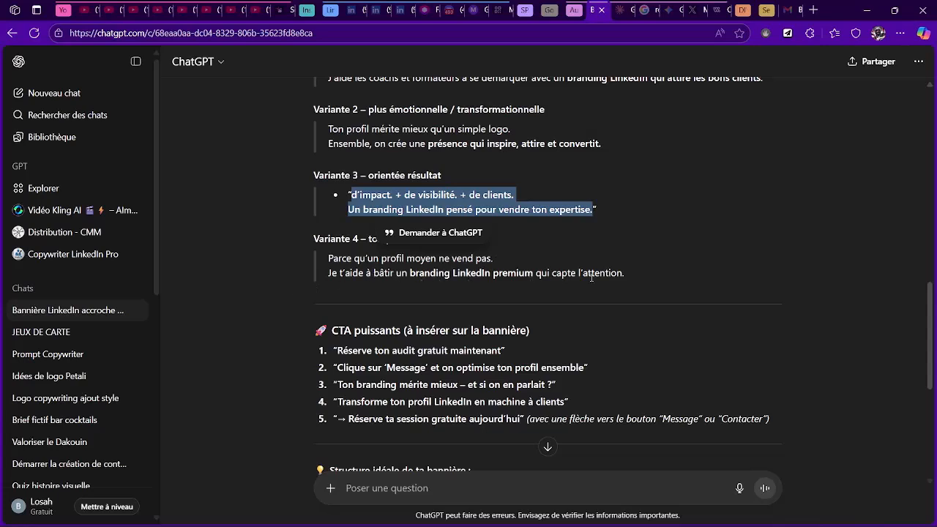
pyautogui.click(529, 273)
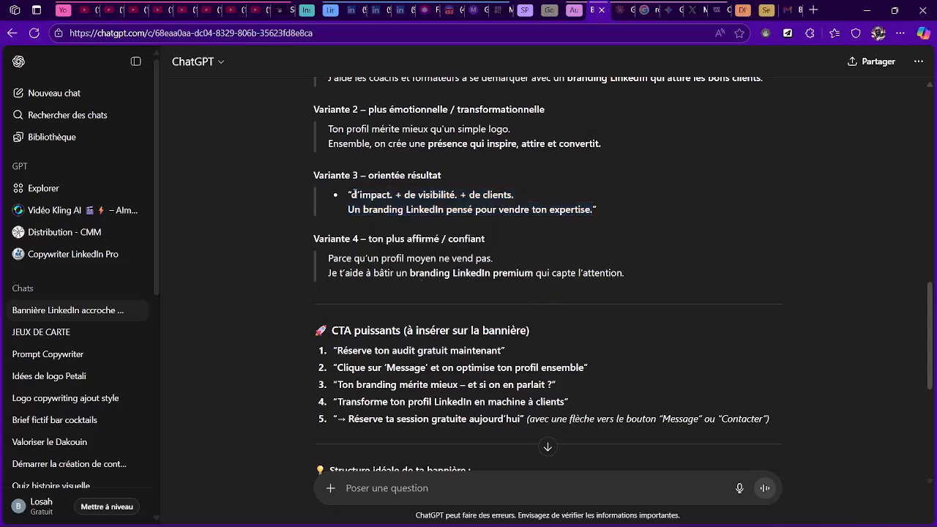
pyautogui.moveTo(350, 194); pyautogui.dragTo(620, 216)
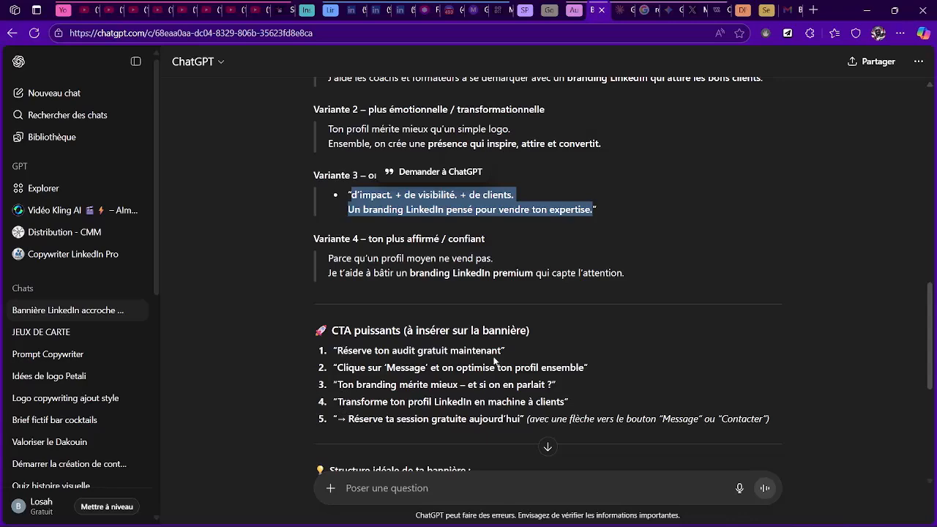
pyautogui.scroll(-2, 494, 359)
pyautogui.scroll(-2, 402, 317)
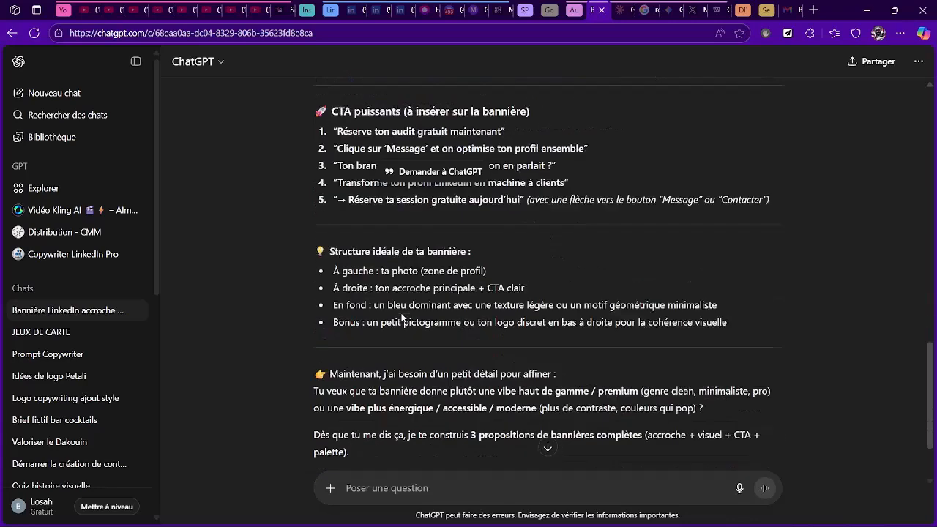
pyautogui.scroll(3, 407, 315)
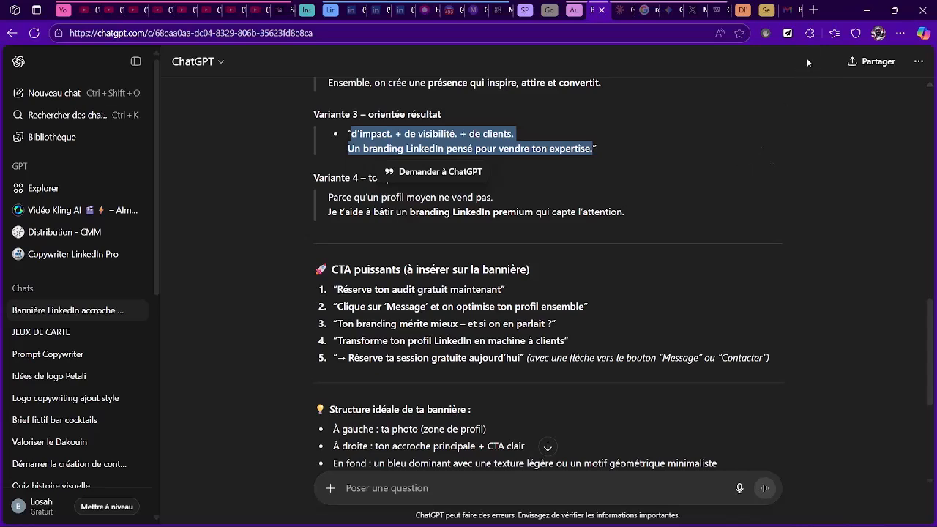
# Open the Palmsquare agency bookmark from Favorites in a background tab.
pyautogui.click(834, 33)
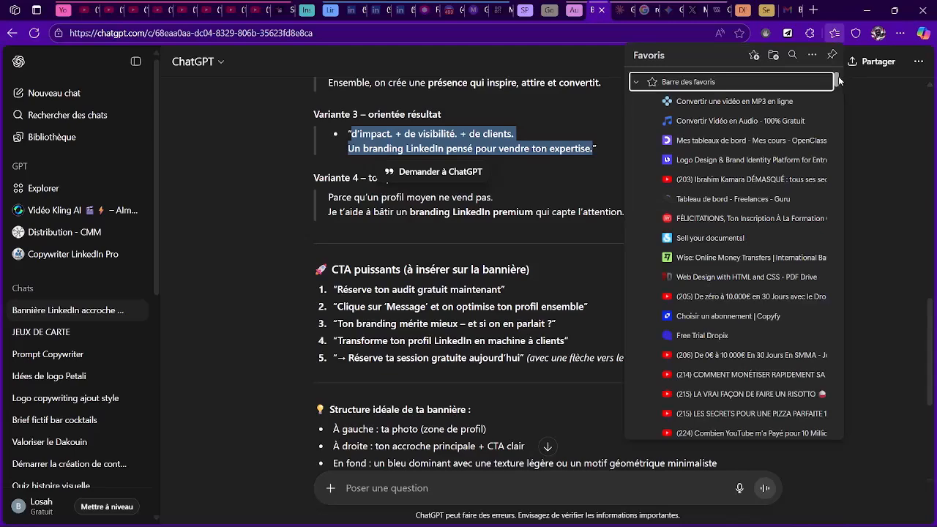
pyautogui.moveTo(837, 80); pyautogui.dragTo(818, 391)
pyautogui.scroll(5, 809, 378)
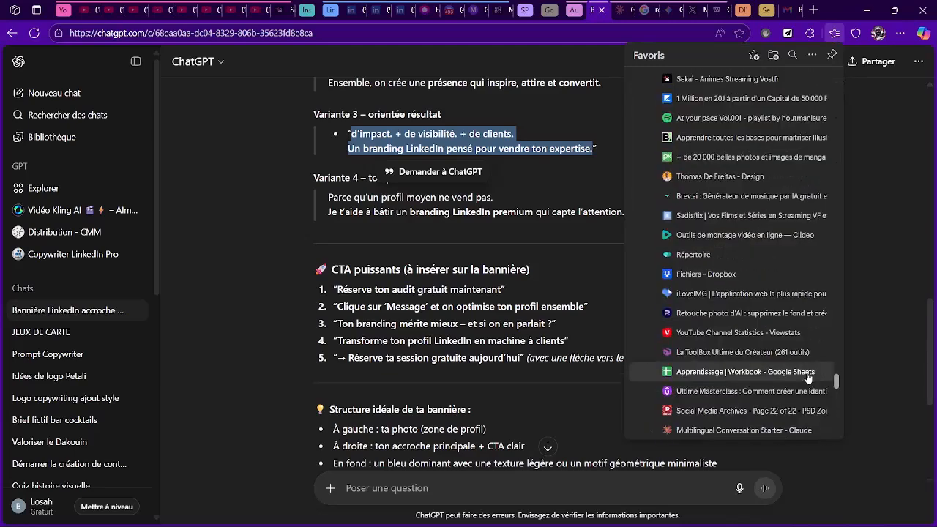
pyautogui.scroll(6, 809, 374)
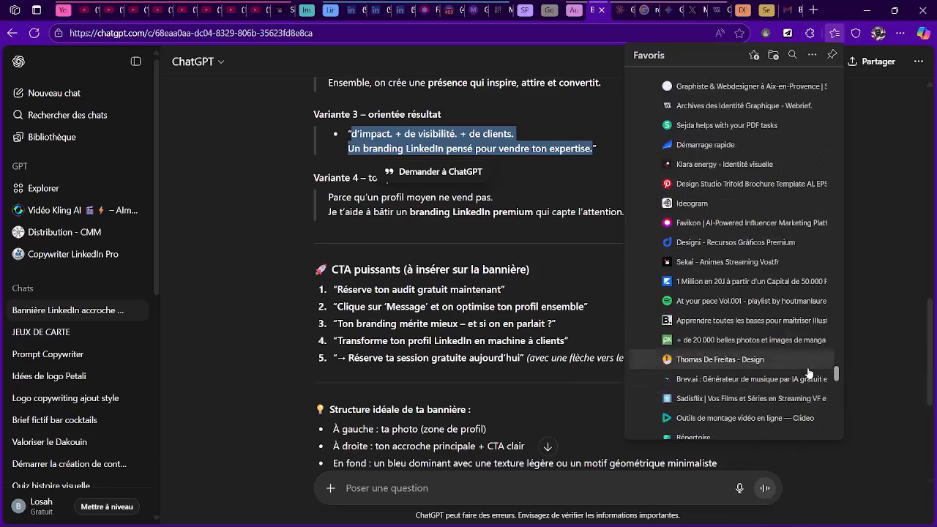
pyautogui.scroll(8, 809, 374)
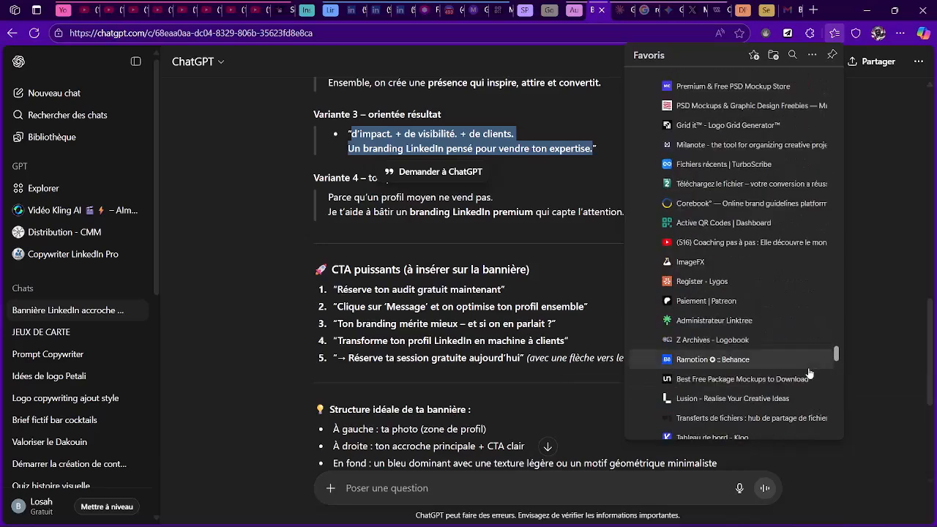
pyautogui.scroll(-4, 809, 374)
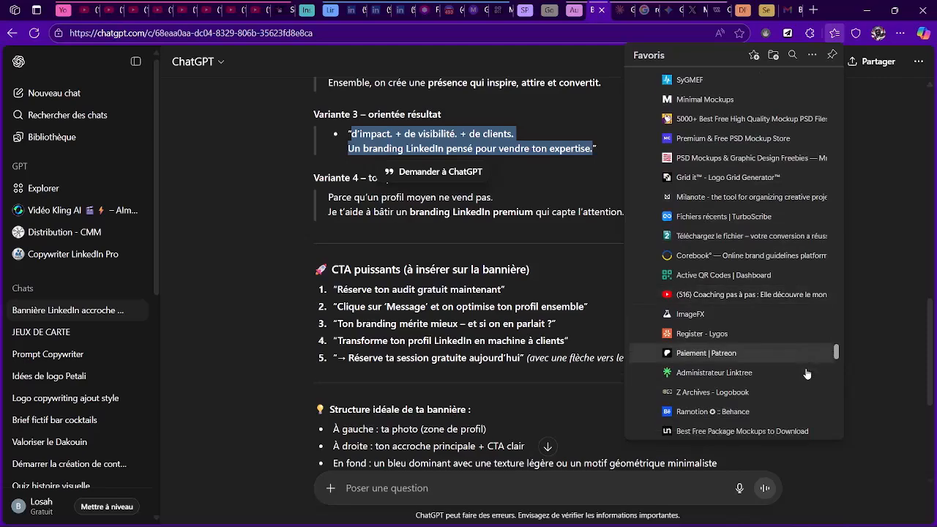
pyautogui.scroll(4, 806, 374)
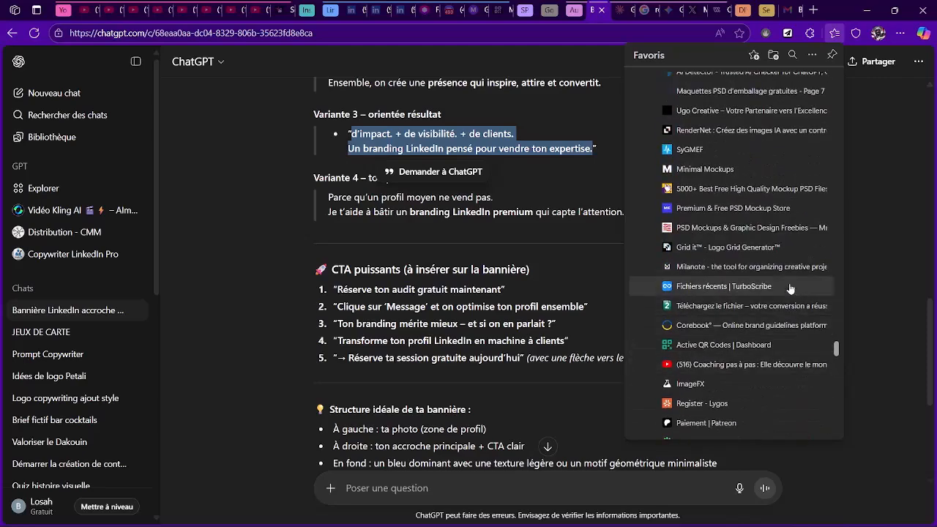
pyautogui.scroll(5, 754, 356)
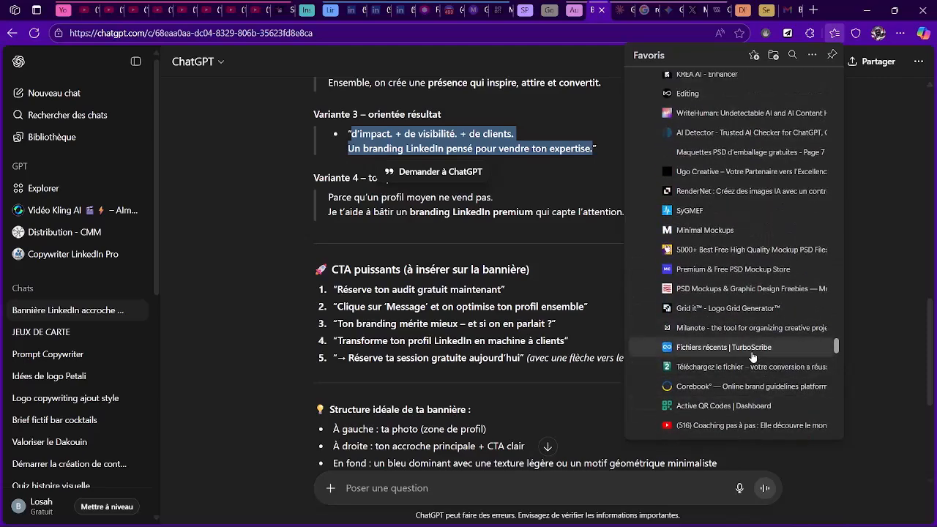
pyautogui.scroll(3, 752, 356)
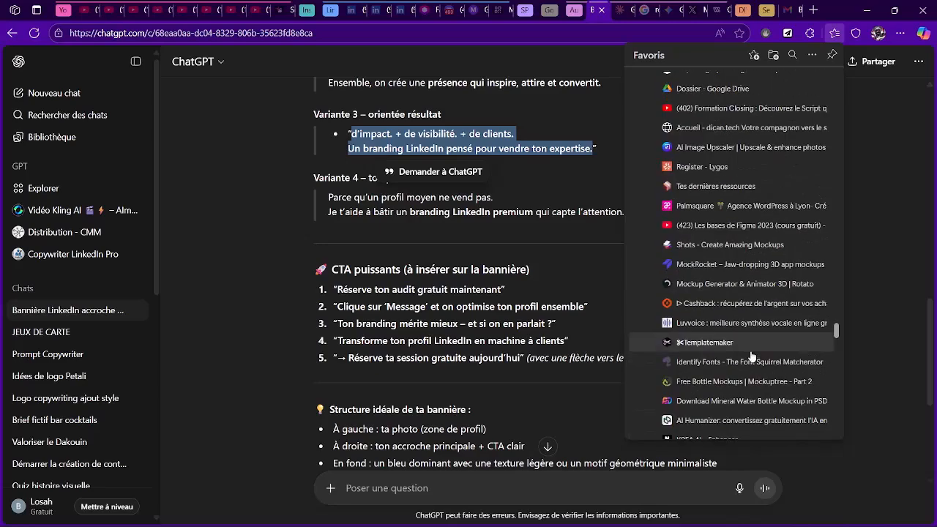
pyautogui.middleClick(741, 210)
# Open another bookmarked page in the background and switch to the Palmsquare site.
pyautogui.scroll(2, 741, 356)
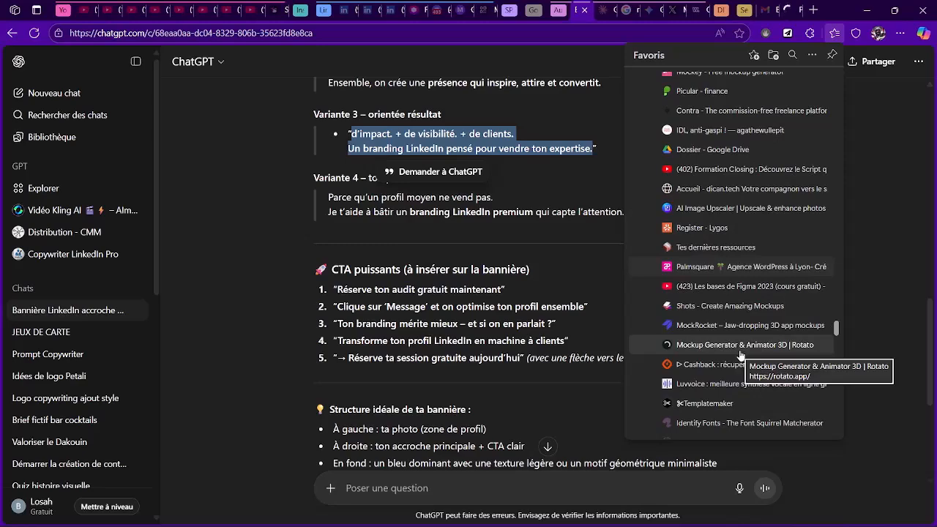
pyautogui.scroll(2, 741, 355)
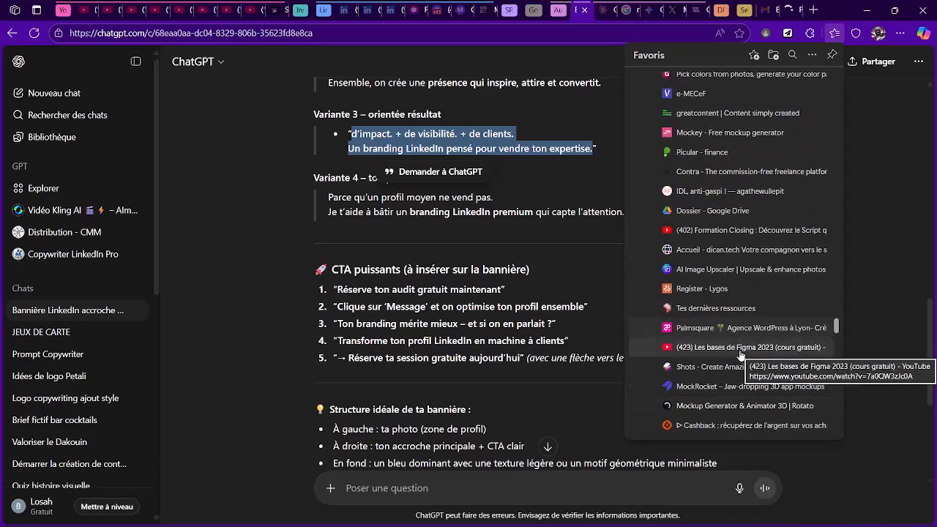
pyautogui.scroll(4, 741, 356)
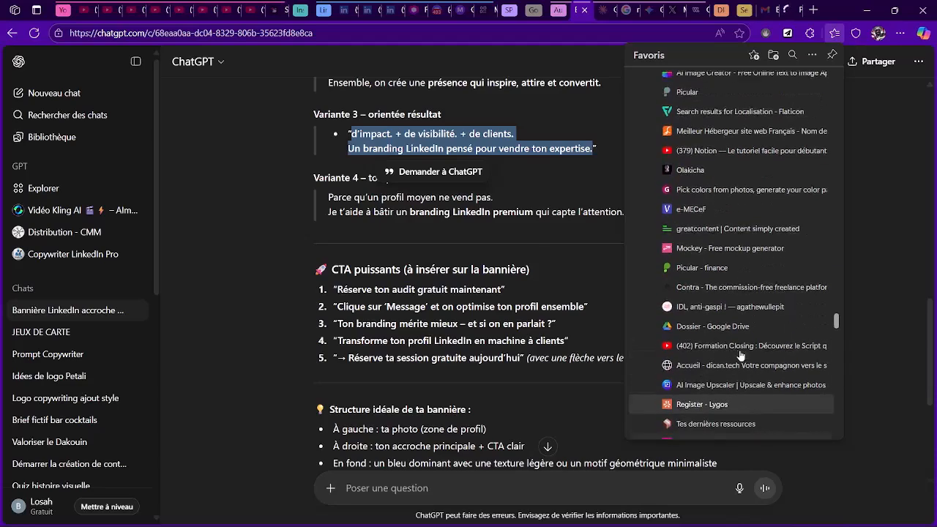
pyautogui.scroll(8, 741, 356)
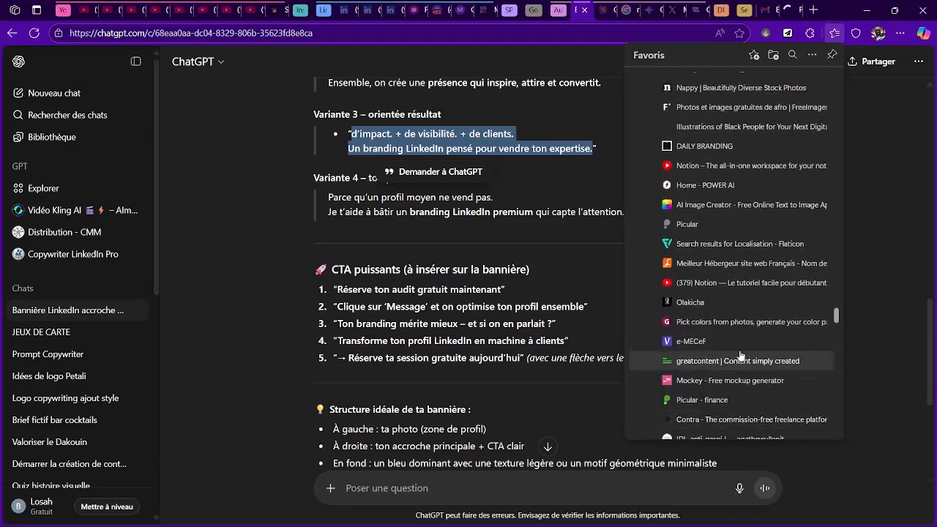
pyautogui.scroll(2, 739, 355)
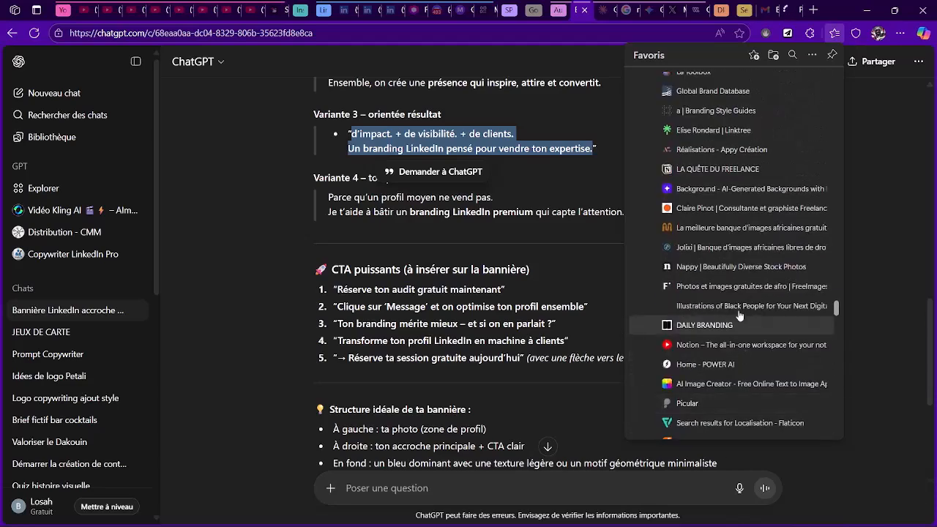
pyautogui.middleClick(727, 150)
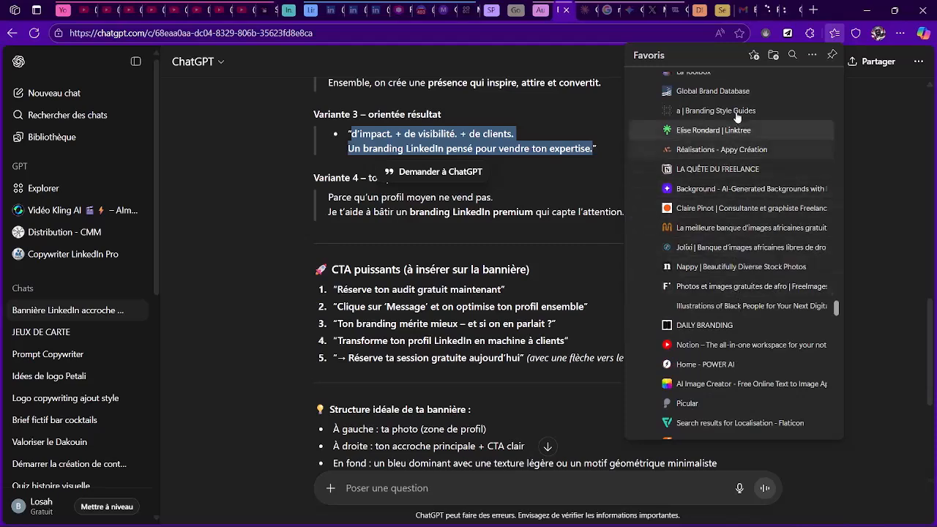
pyautogui.click(776, 6)
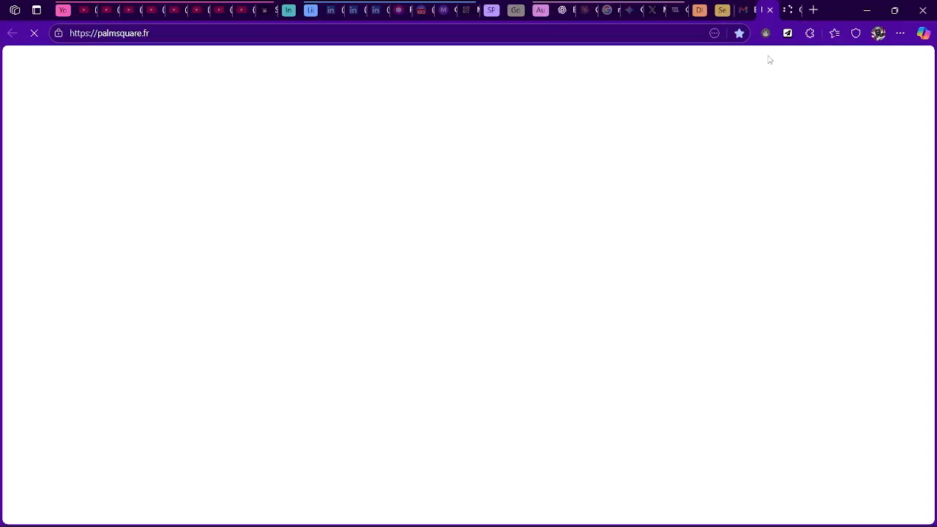
# Go to the Accompagnement Linkedin page via the Palmsquare Expertises menu.
pyautogui.scroll(-6, 547, 233)
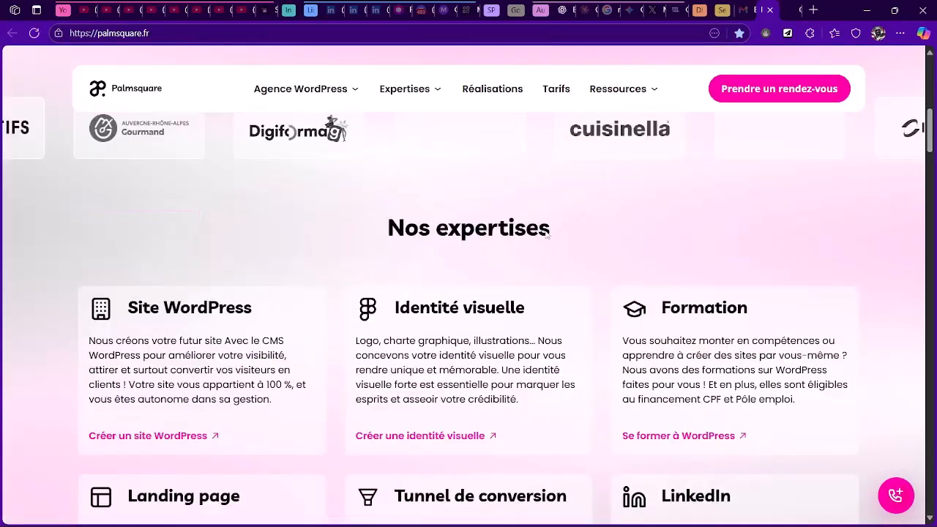
pyautogui.scroll(6, 548, 233)
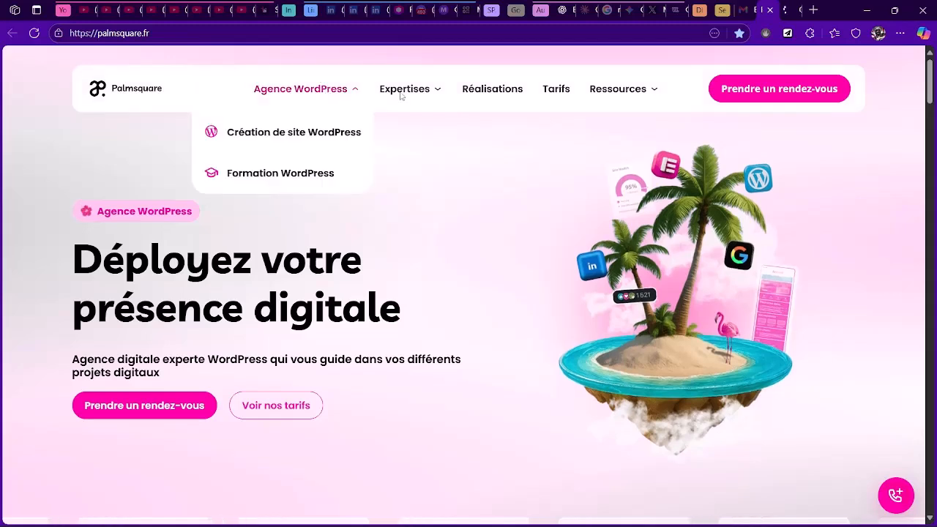
pyautogui.moveTo(401, 95)
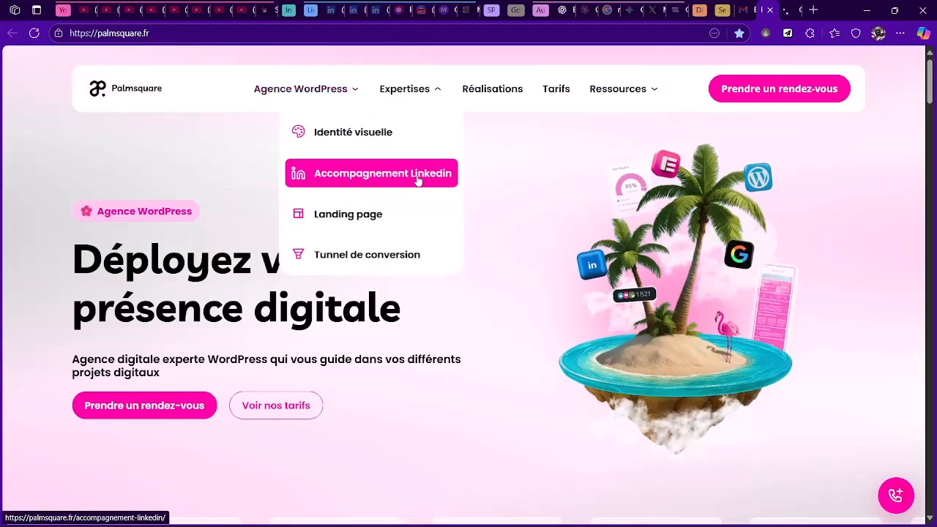
pyautogui.click(418, 179)
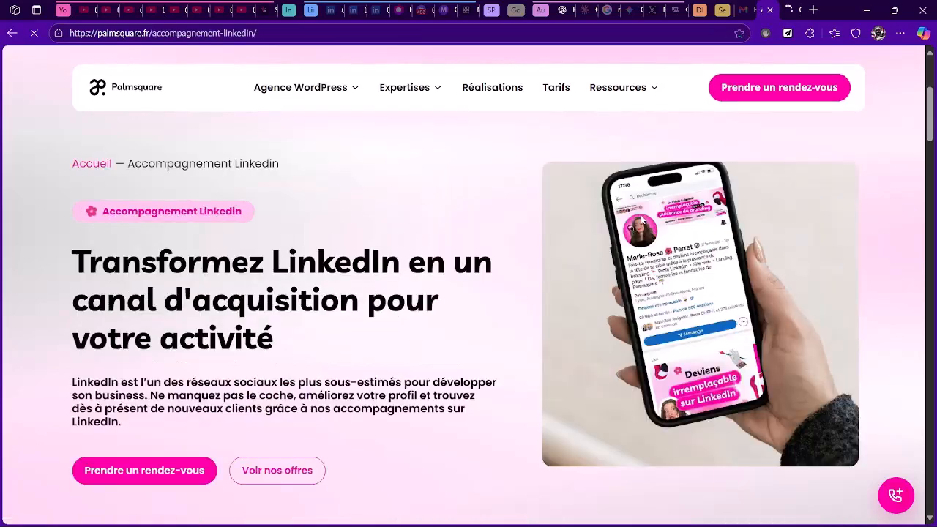
# Scroll to the Flamingo (2 290 € HT), Poussin (1290 € HT) and Oeuf (790 € HT) plans.
pyautogui.scroll(-3, 530, 261)
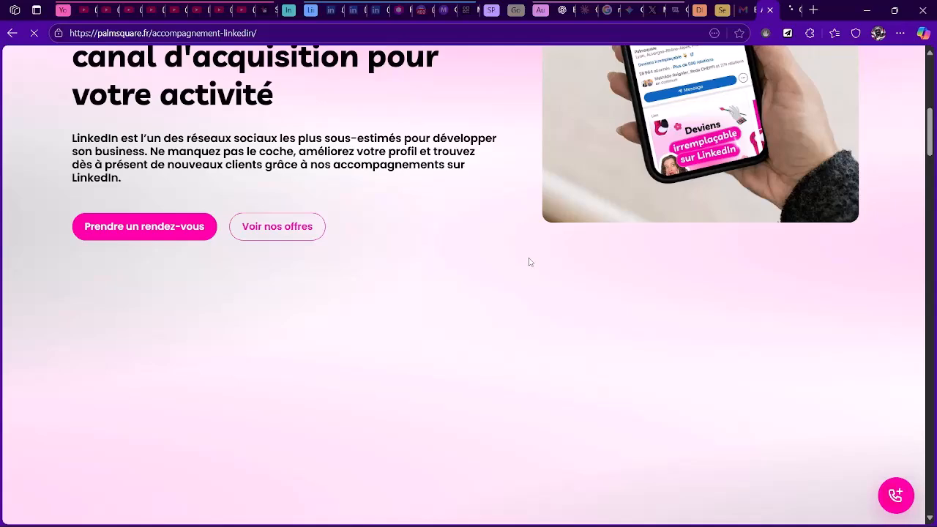
pyautogui.scroll(-5, 530, 261)
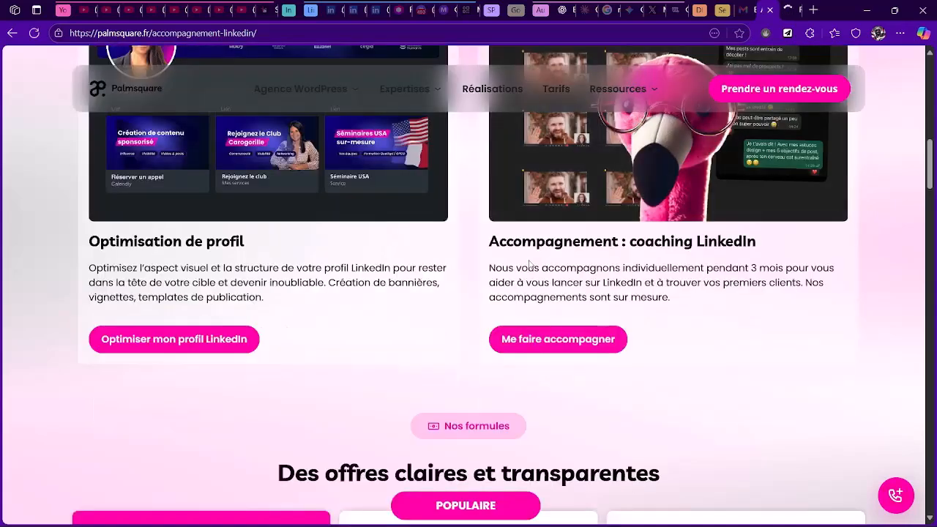
pyautogui.scroll(3, 241, 272)
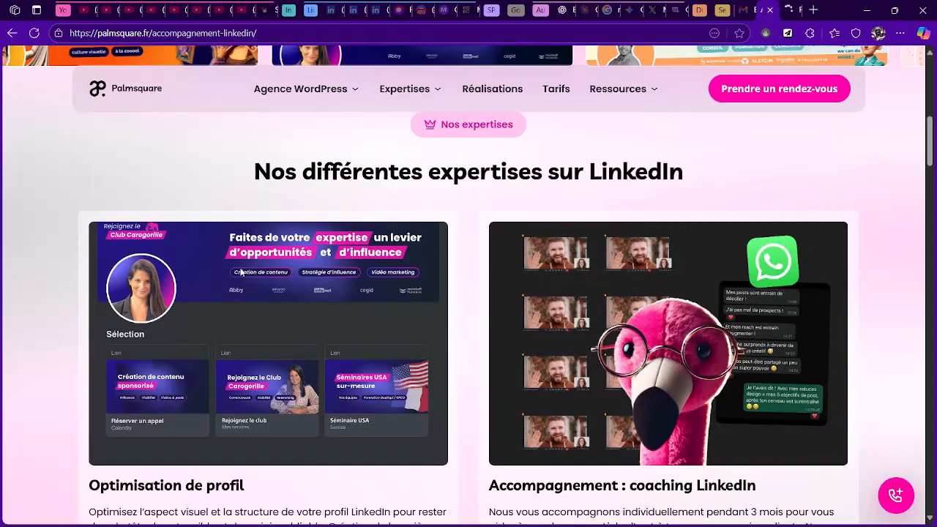
pyautogui.scroll(-2, 241, 272)
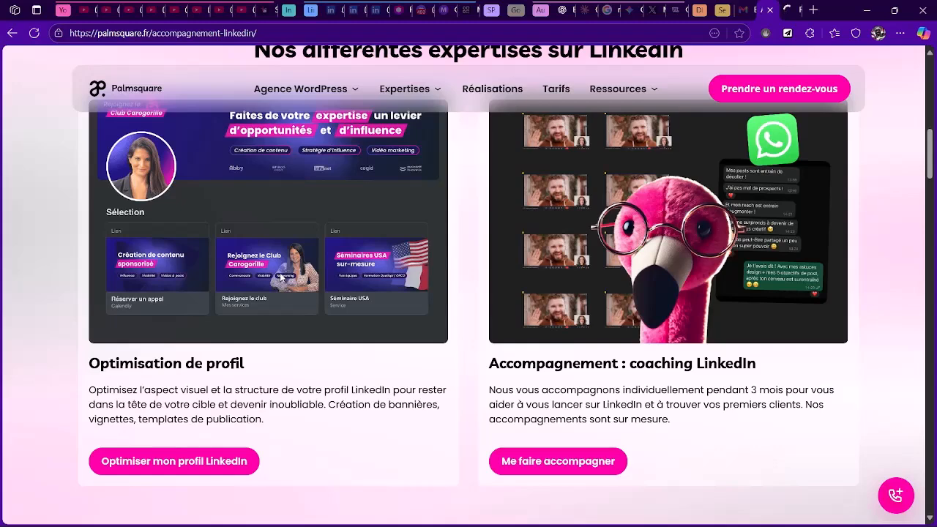
pyautogui.scroll(-5, 281, 276)
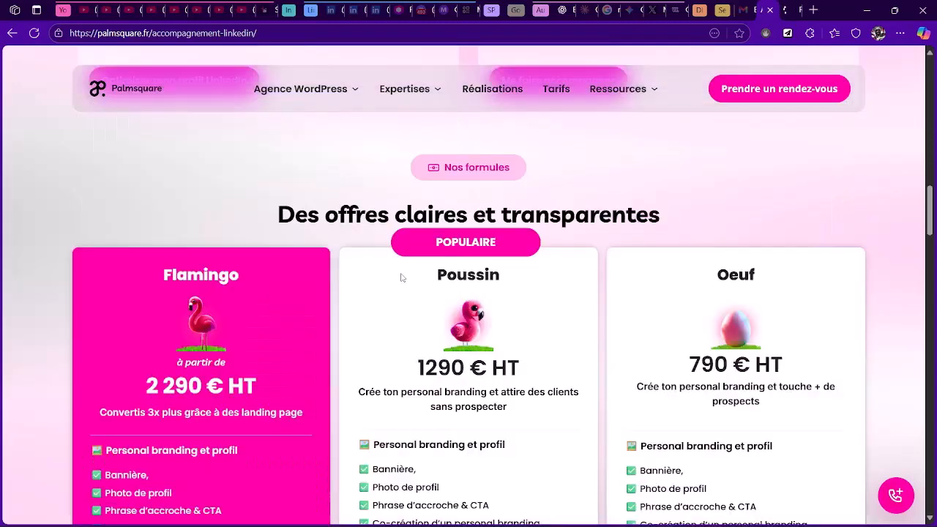
pyautogui.scroll(-2, 388, 271)
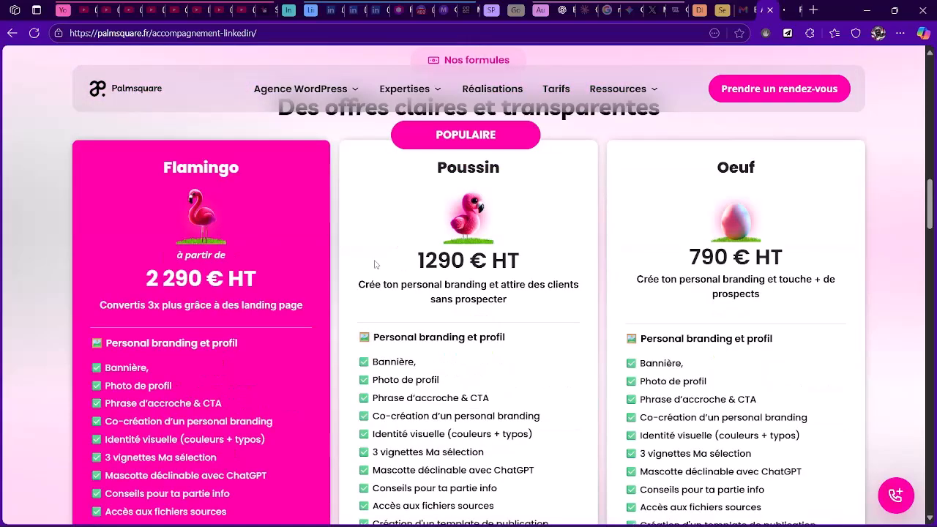
pyautogui.scroll(-1, 374, 264)
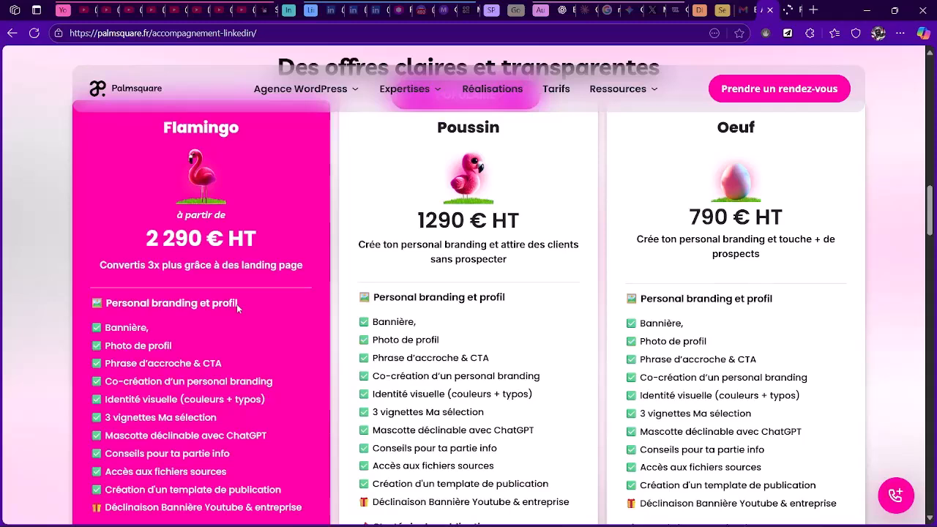
pyautogui.scroll(-1, 237, 304)
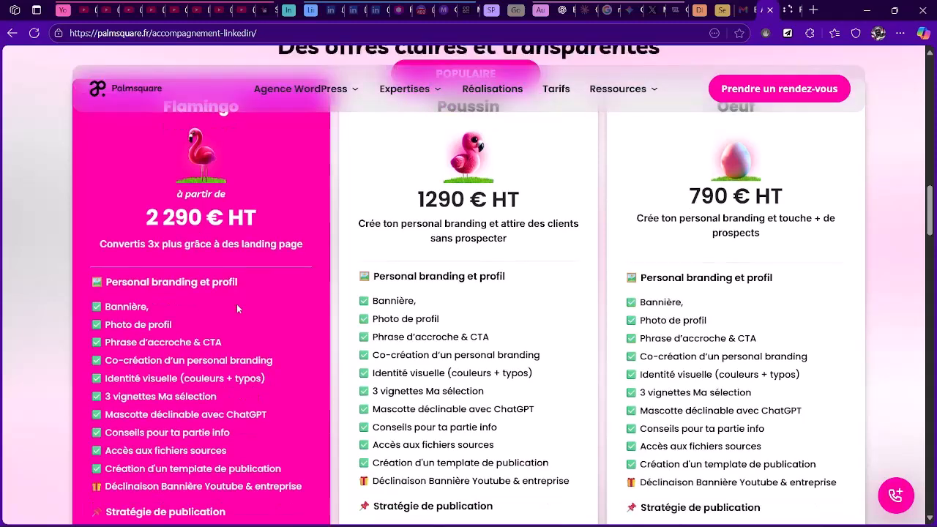
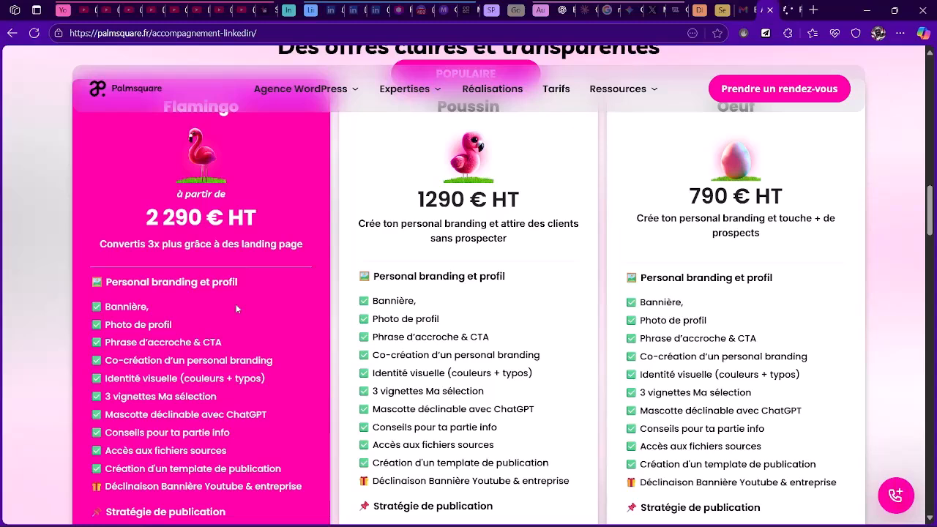
# Highlight two Poussin plan features and the Flamingo price with its tagline.
pyautogui.scroll(2, 319, 312)
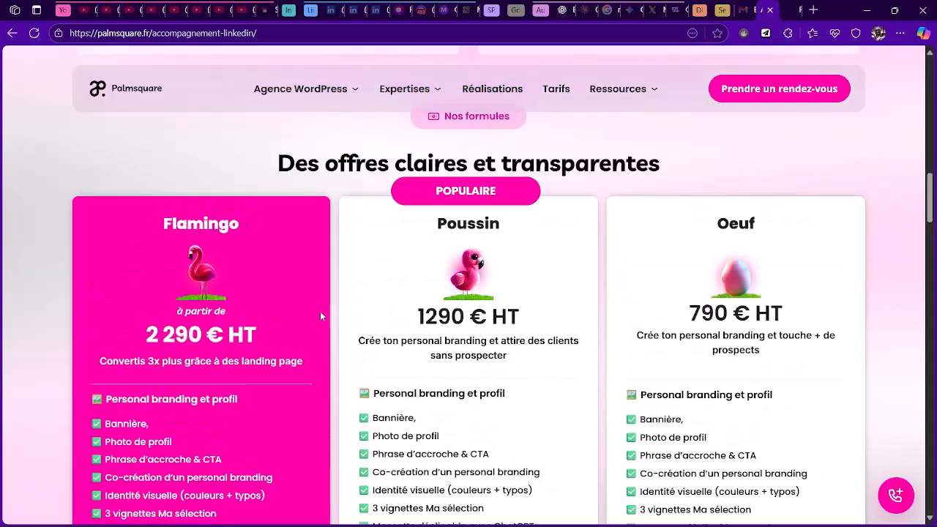
pyautogui.scroll(-3, 319, 314)
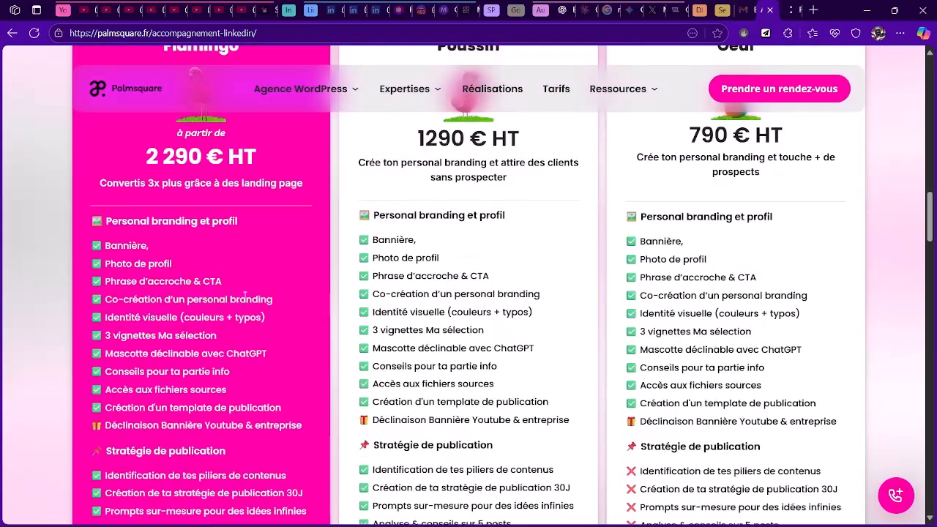
pyautogui.moveTo(386, 296); pyautogui.dragTo(388, 309)
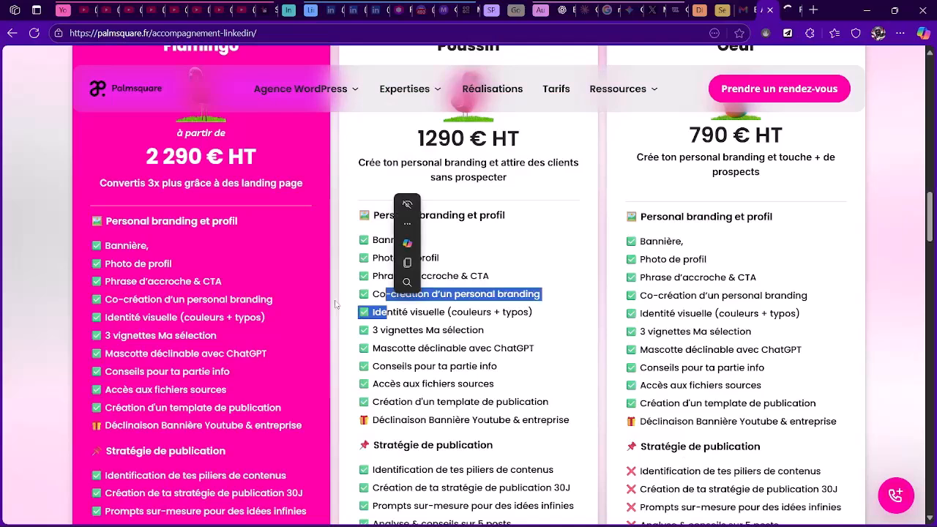
pyautogui.click(188, 265)
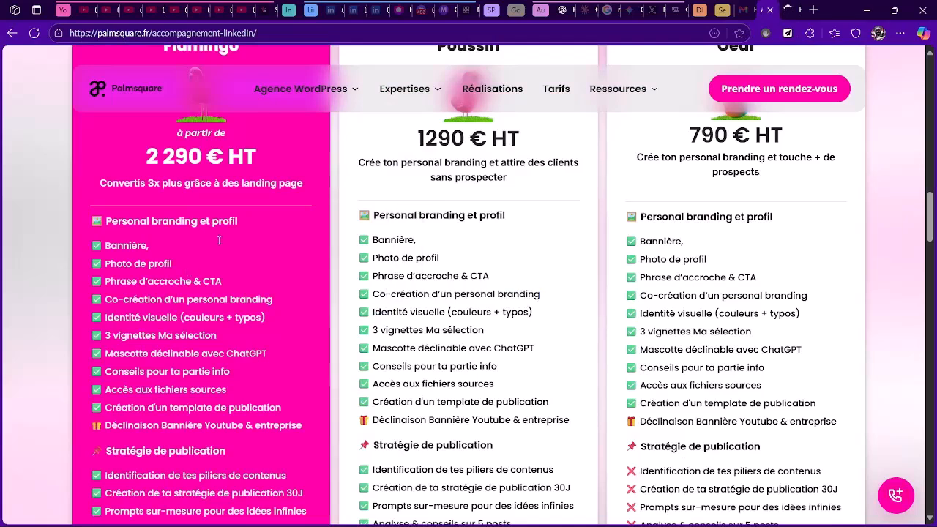
pyautogui.scroll(2, 220, 242)
pyautogui.moveTo(144, 283); pyautogui.dragTo(303, 306)
pyautogui.click(220, 301)
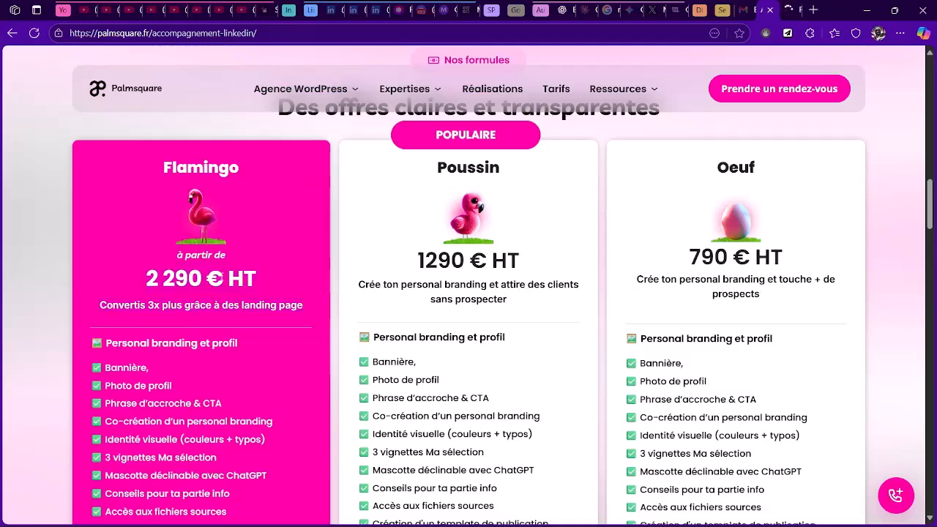
# Scroll past the testimonials, open the Réalisations case-studies page and scroll to its bottom.
pyautogui.scroll(-1, 216, 303)
pyautogui.scroll(-1, 215, 301)
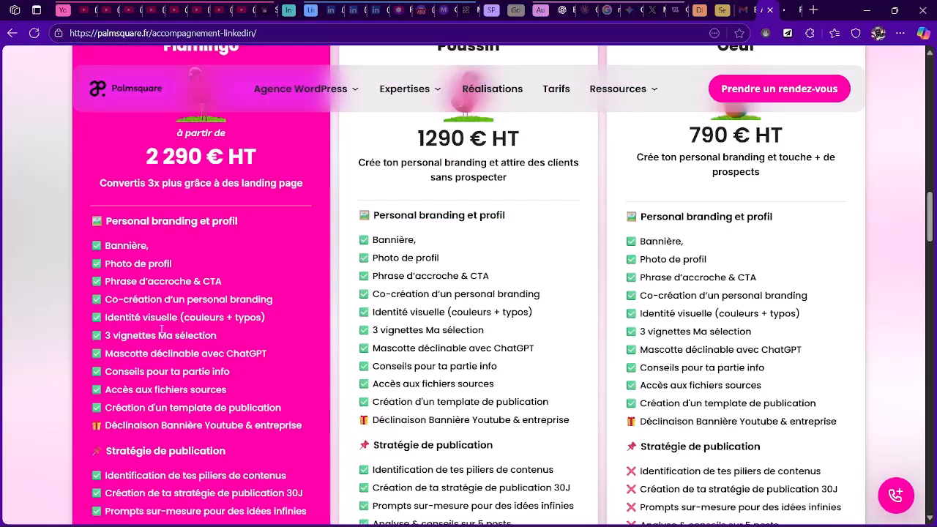
pyautogui.scroll(-1, 126, 323)
pyautogui.scroll(-1, 151, 263)
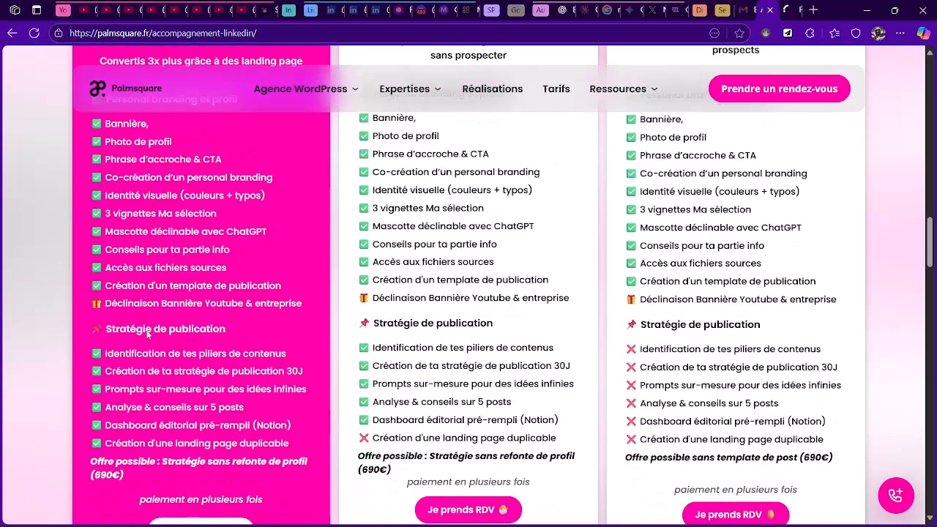
pyautogui.scroll(-1, 152, 336)
pyautogui.scroll(-1, 151, 336)
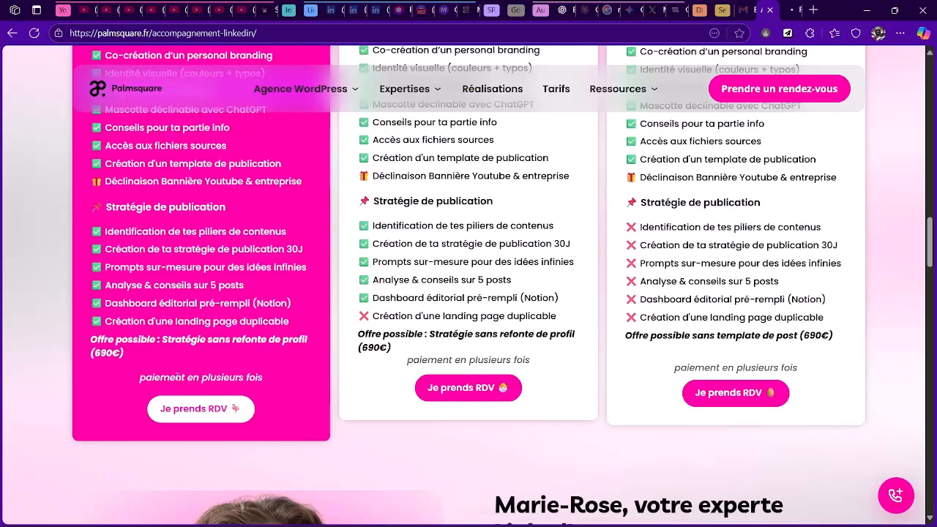
pyautogui.scroll(2, 180, 377)
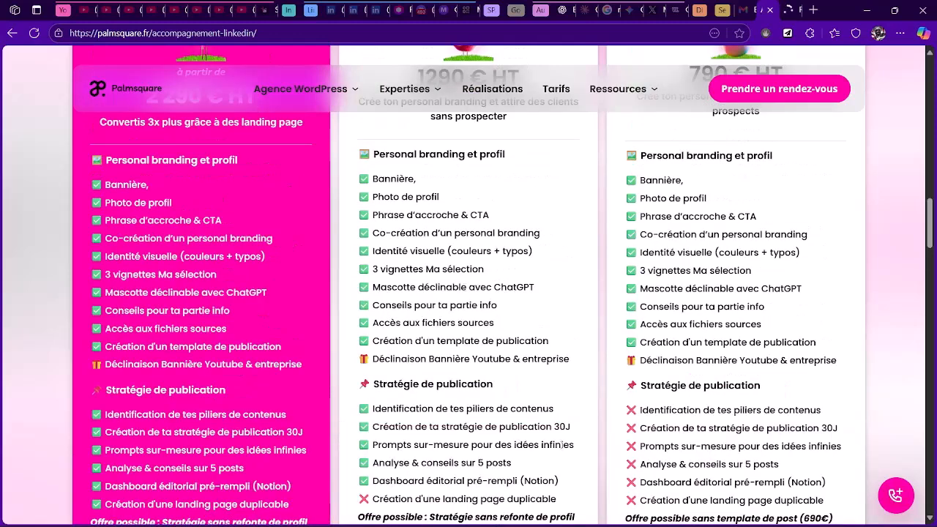
pyautogui.scroll(-4, 563, 445)
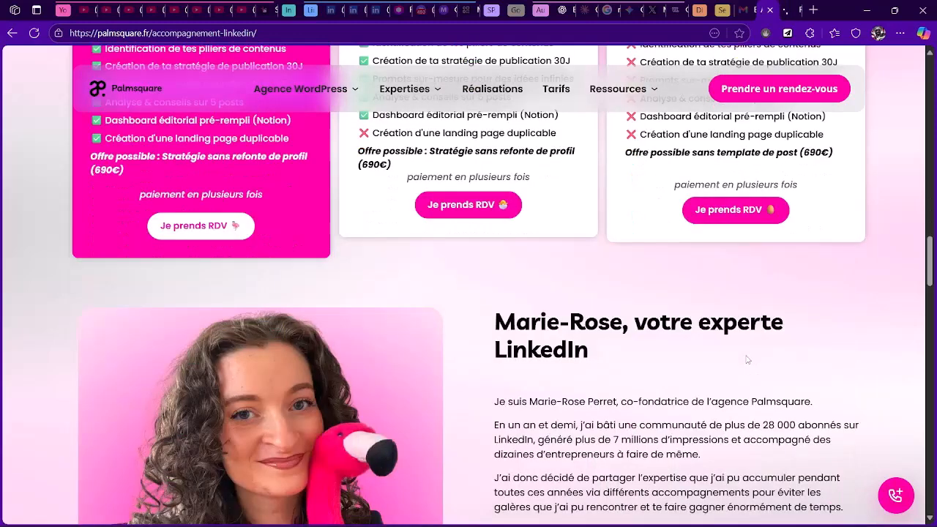
pyautogui.moveTo(930, 263); pyautogui.dragTo(930, 284)
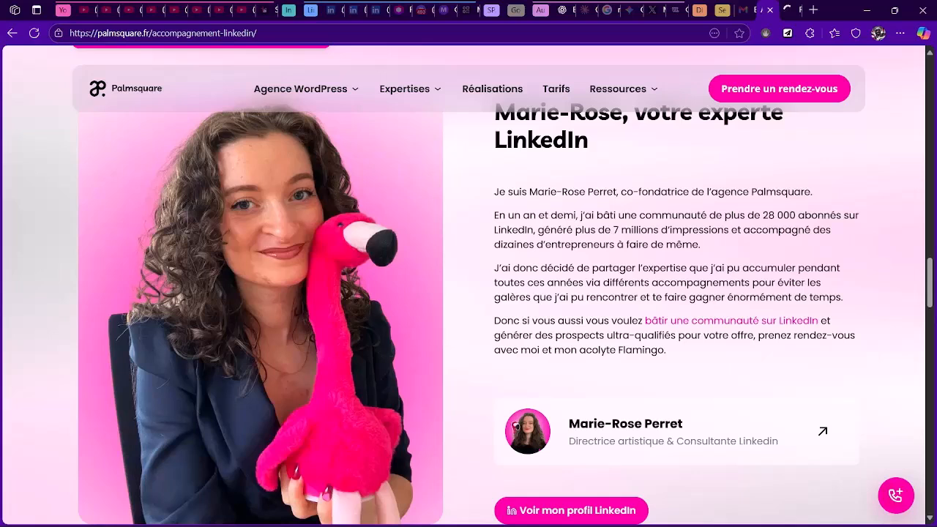
pyautogui.moveTo(930, 282); pyautogui.dragTo(931, 369)
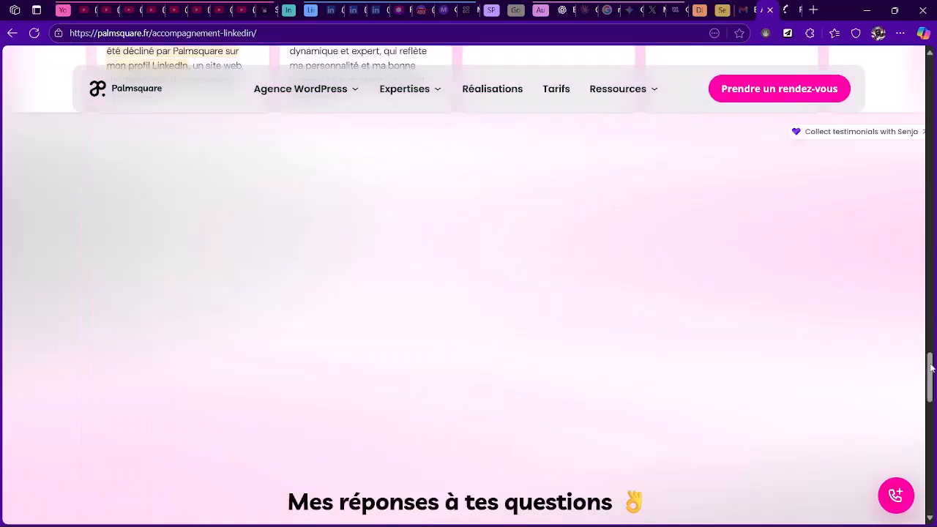
pyautogui.moveTo(931, 368); pyautogui.dragTo(932, 257)
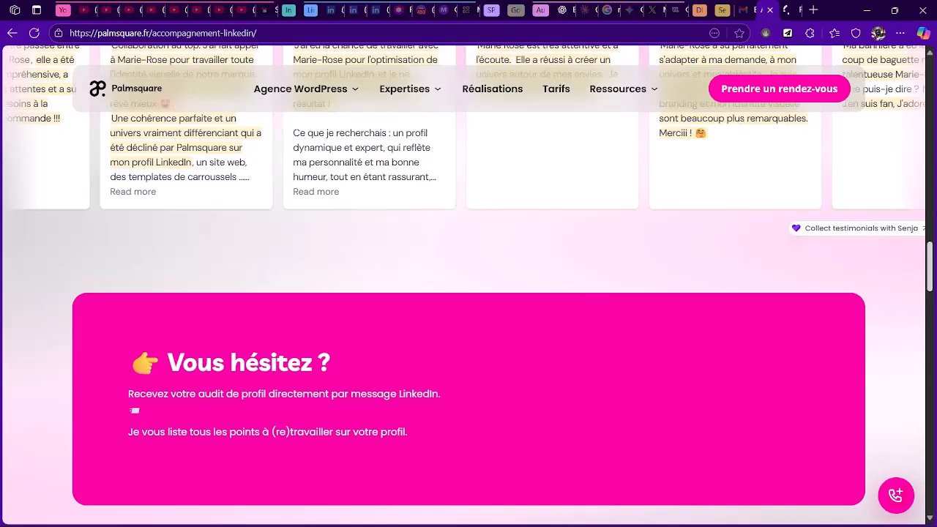
pyautogui.click(494, 107)
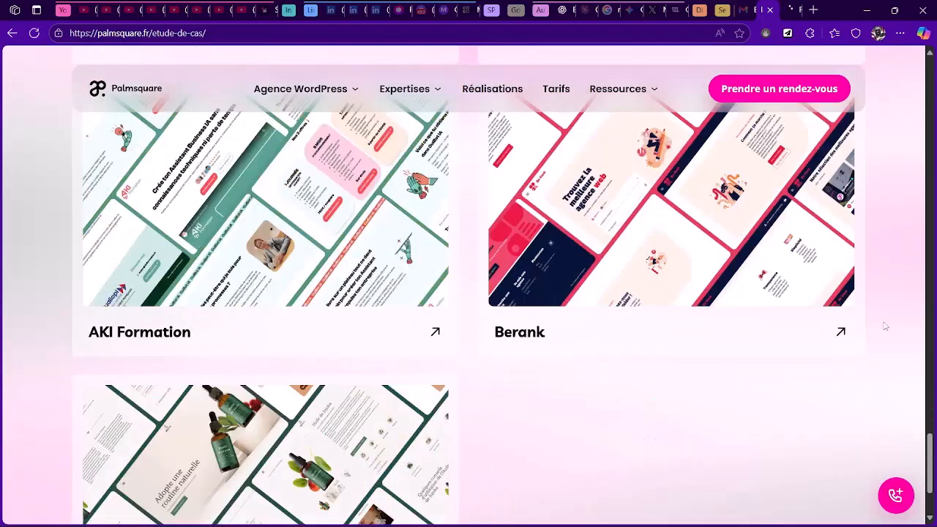
pyautogui.scroll(-10, 885, 325)
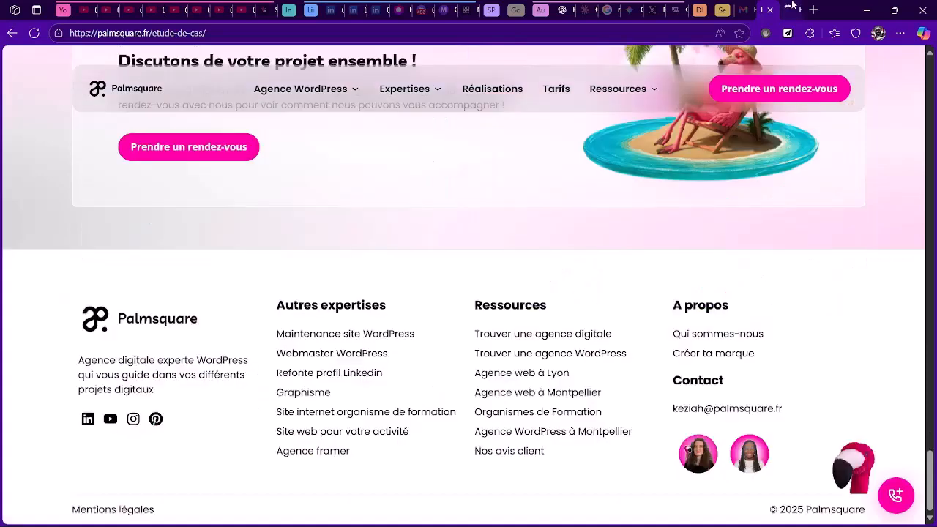
# Browse the Appy Création portfolio and filter it to RÉSEAUX SOCIAUX projects.
pyautogui.click(791, 6)
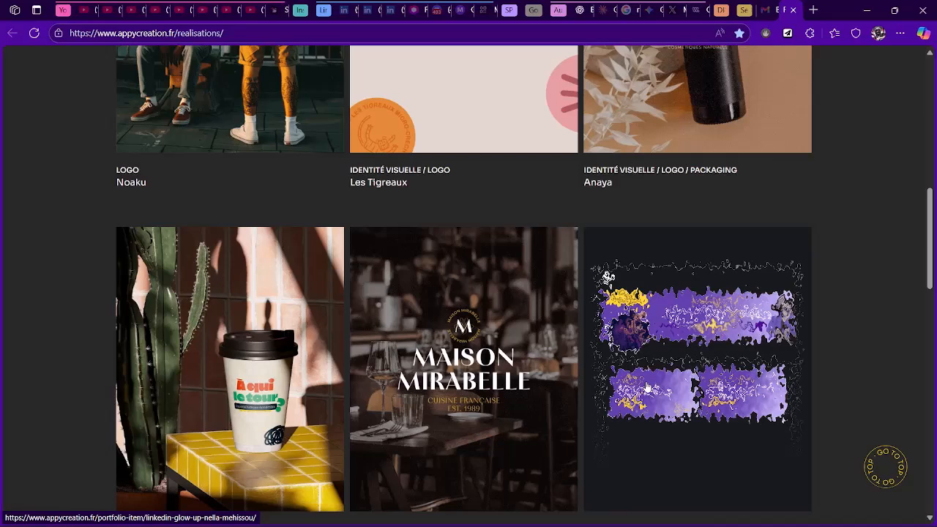
pyautogui.scroll(-3, 799, 377)
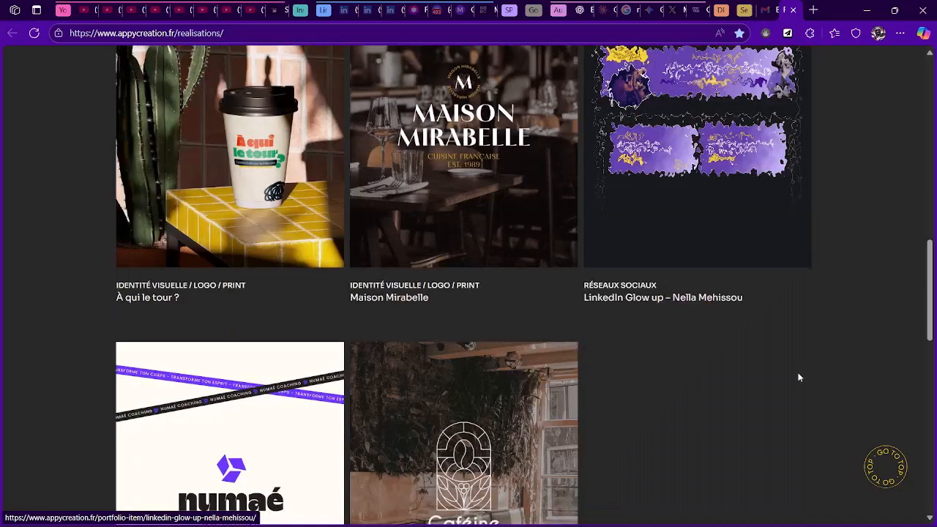
pyautogui.scroll(2, 699, 366)
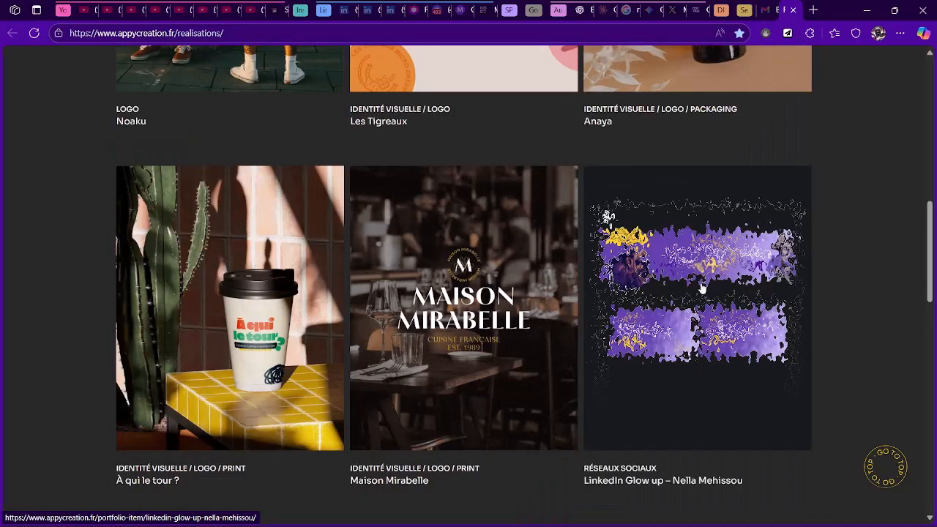
pyautogui.scroll(-3, 701, 288)
pyautogui.scroll(-2, 700, 288)
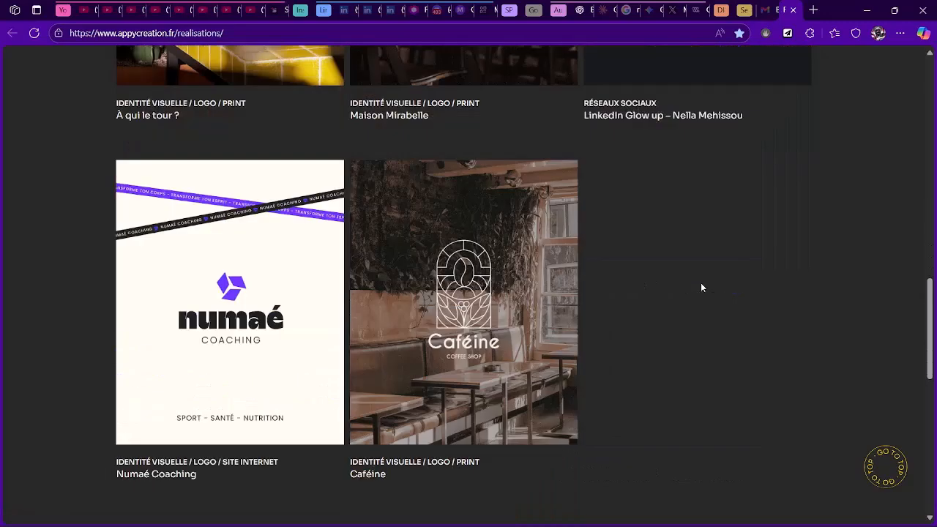
pyautogui.scroll(5, 701, 288)
pyautogui.scroll(6, 701, 282)
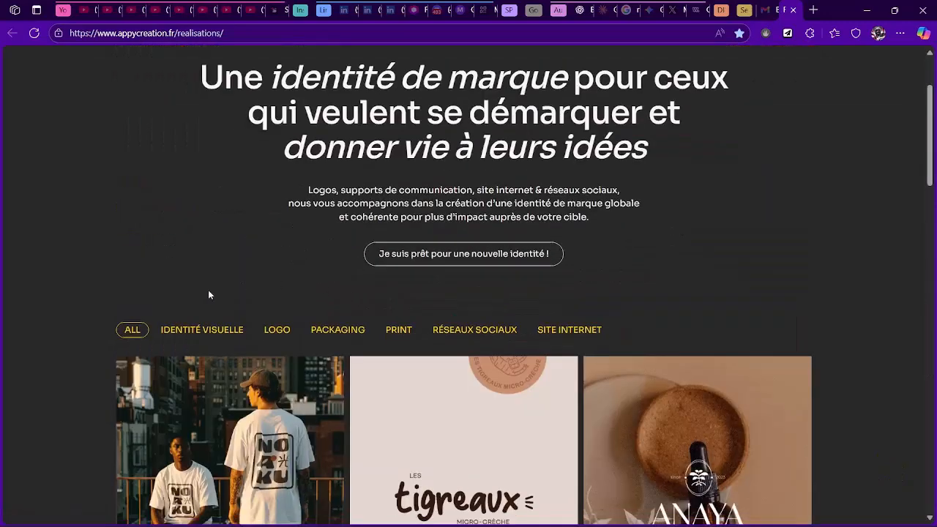
pyautogui.click(464, 334)
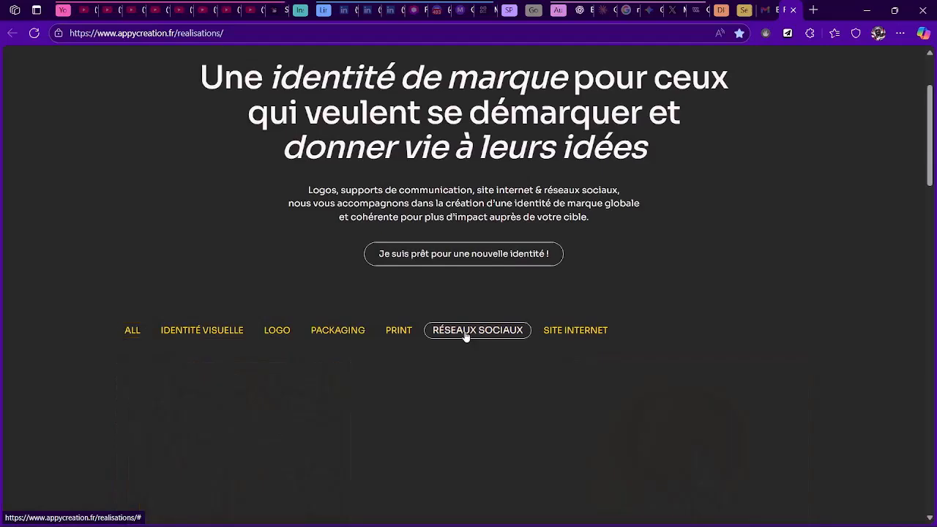
pyautogui.scroll(-2, 465, 335)
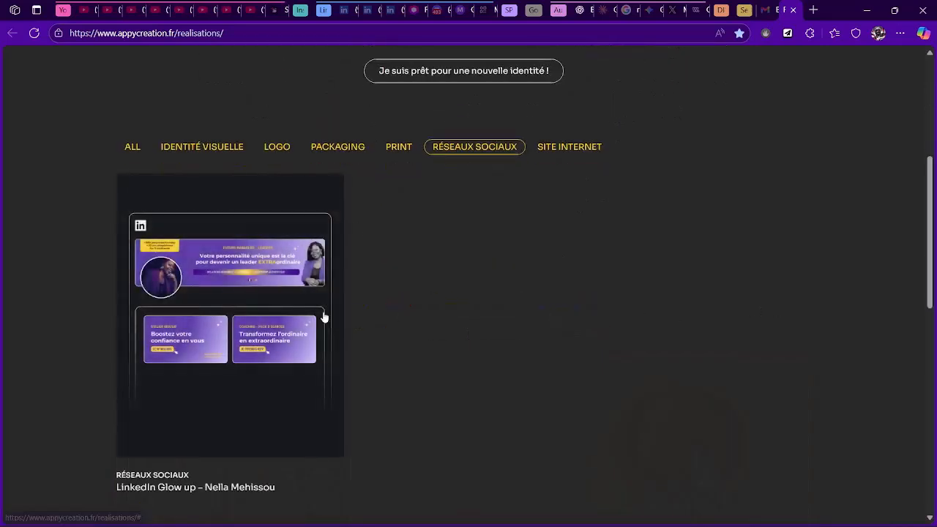
# Open the LinkedIn Glow up project and view its banner image enlarged.
pyautogui.click(193, 303)
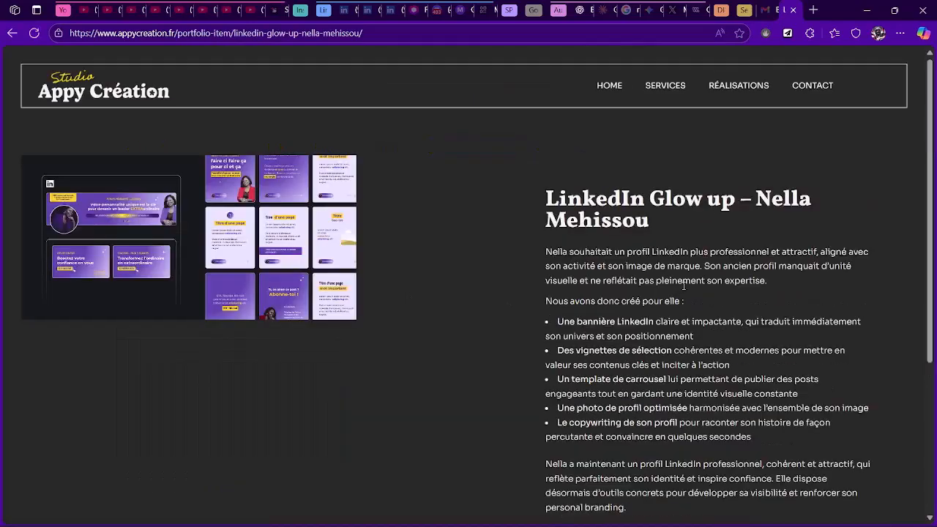
pyautogui.scroll(-5, 532, 310)
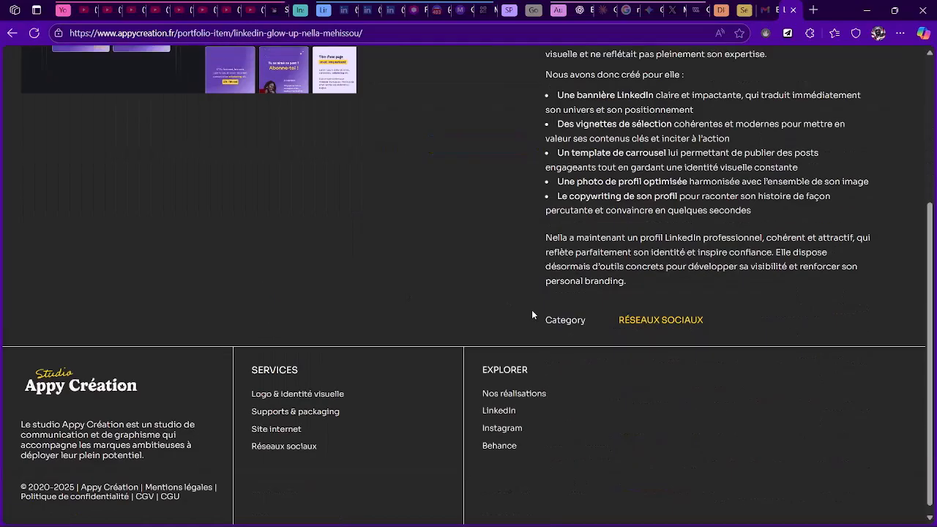
pyautogui.scroll(5, 532, 310)
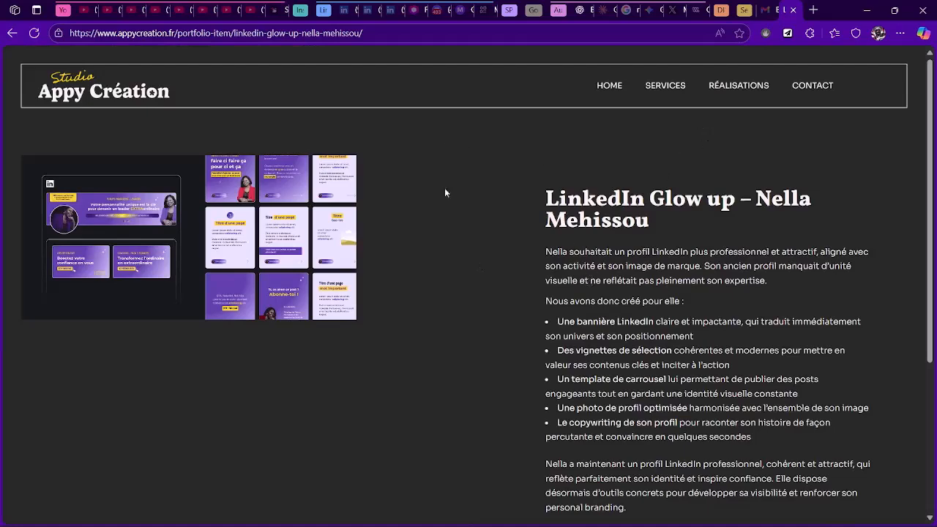
pyautogui.click(101, 214)
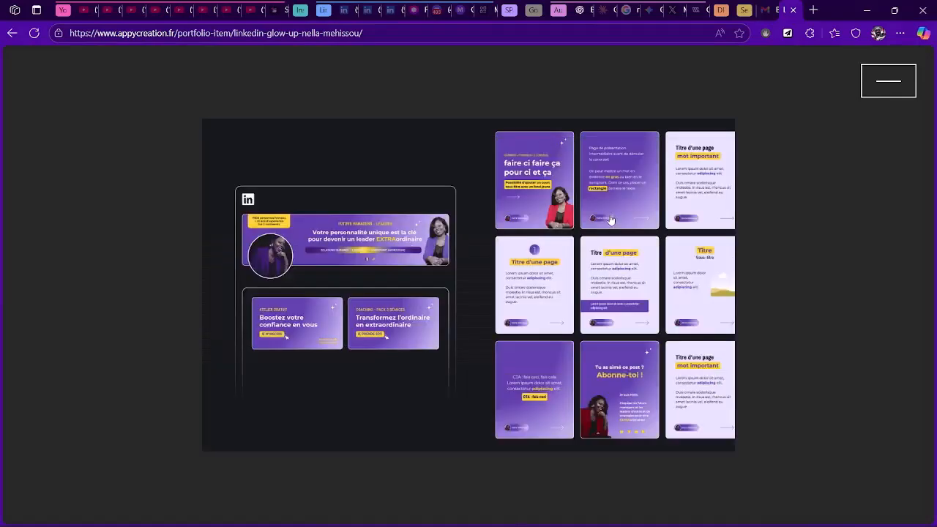
pyautogui.click(463, 137)
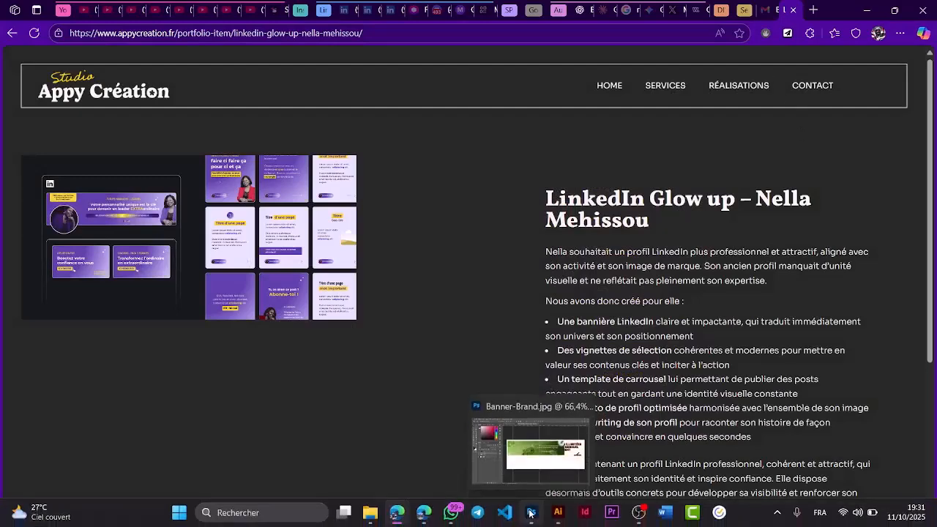
pyautogui.click(531, 513)
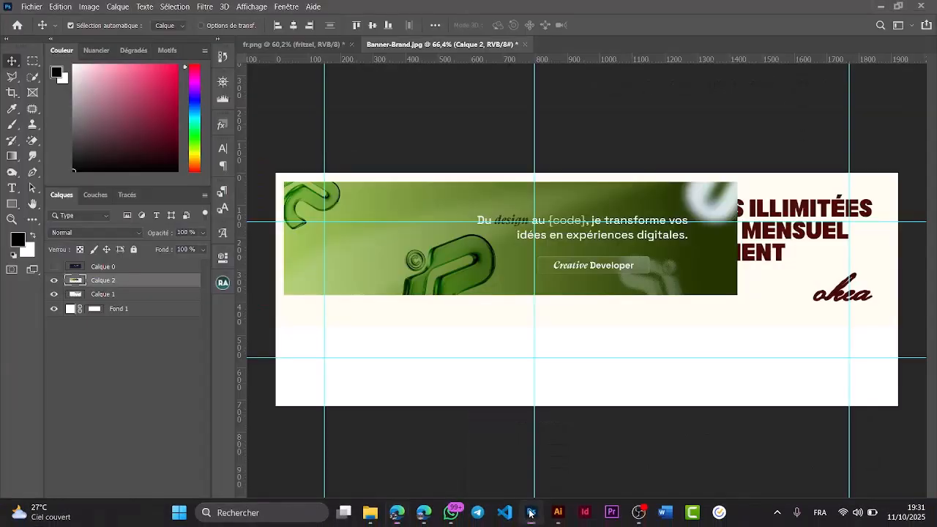
# Hide the Calque 2 layer and inspect the Fond 1 fill colour settings.
pyautogui.click(54, 281)
pyautogui.click(54, 294)
pyautogui.scroll(1, 613, 313)
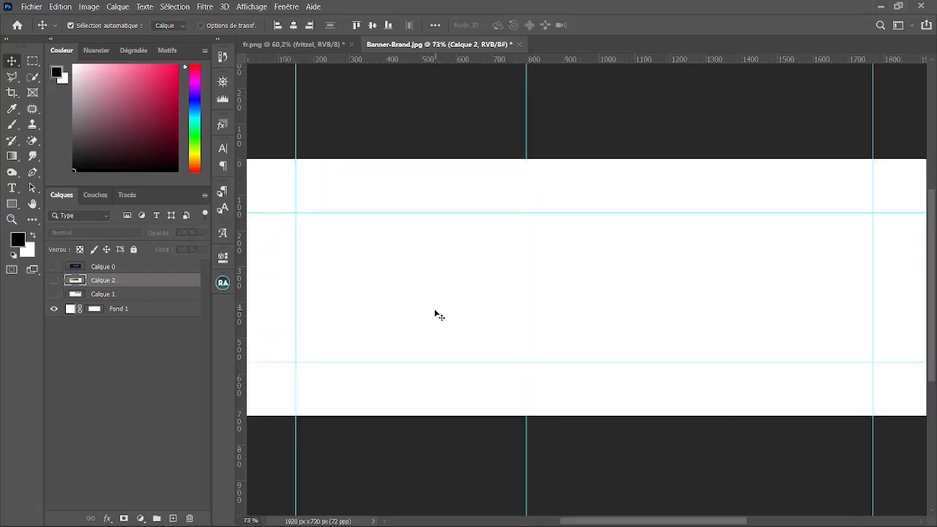
pyautogui.click(54, 294)
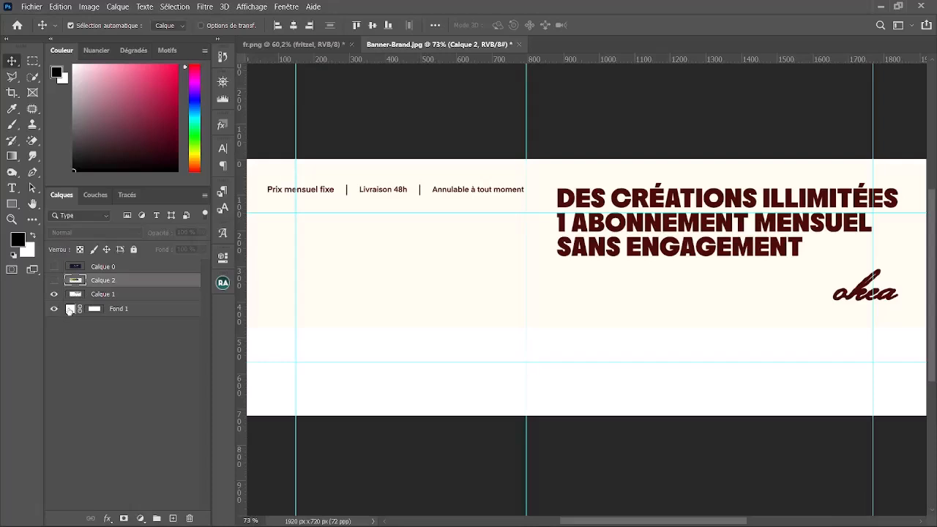
pyautogui.doubleClick(71, 309)
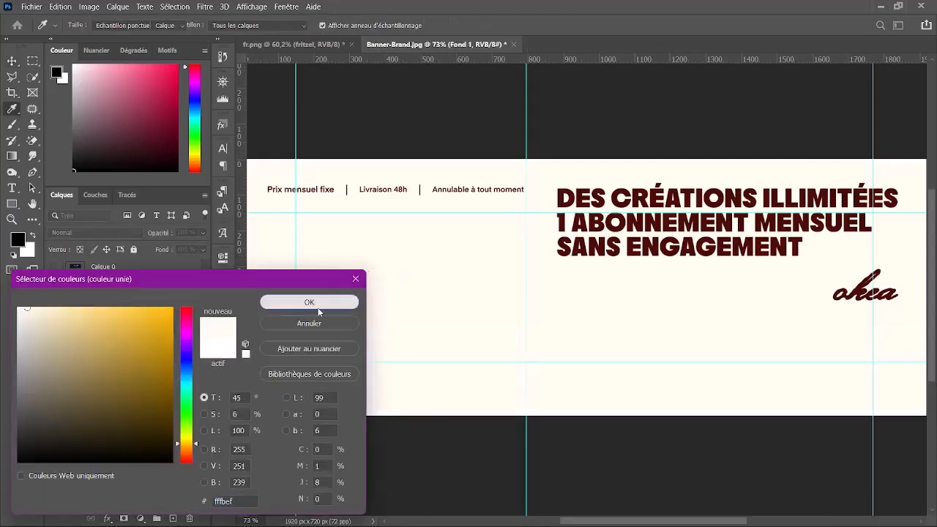
pyautogui.click(309, 301)
# Hide Calque 1 and recolour the Fond 1 background fill to cream #fefbf3.
pyautogui.click(53, 294)
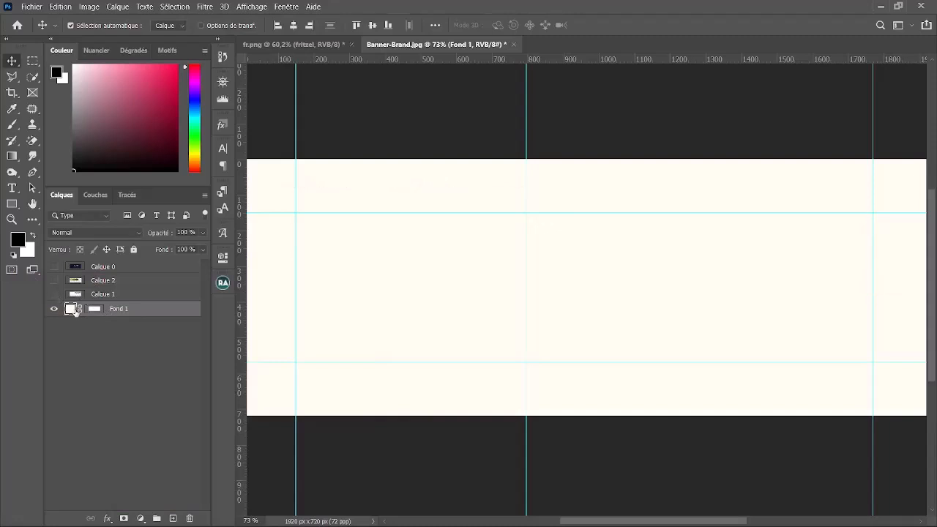
pyautogui.doubleClick(71, 309)
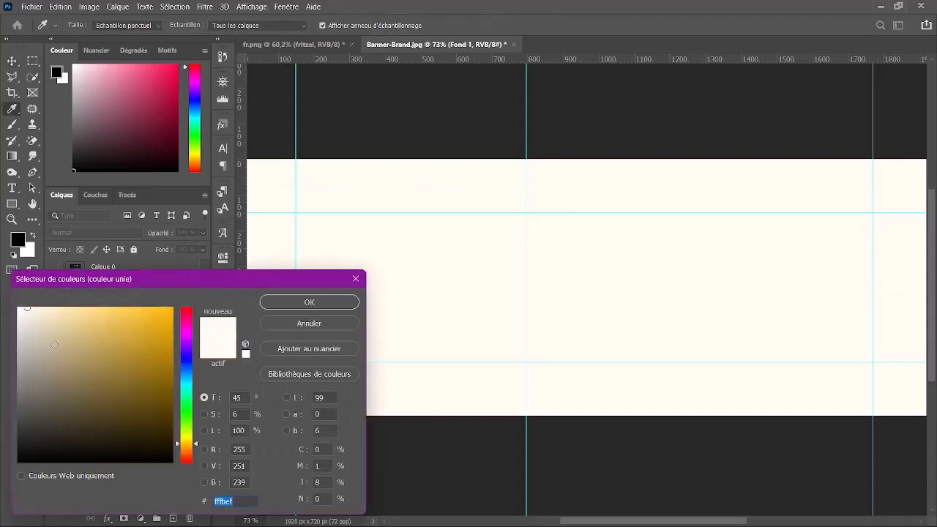
pyautogui.write('fefbf3')
pyautogui.click(294, 302)
pyautogui.scroll(-3, 589, 301)
pyautogui.scroll(2, 588, 301)
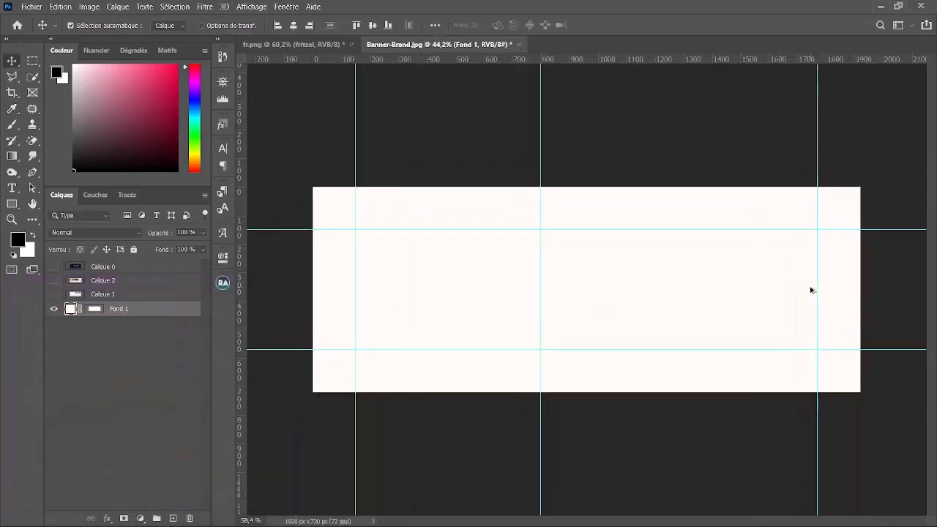
pyautogui.scroll(1, 812, 291)
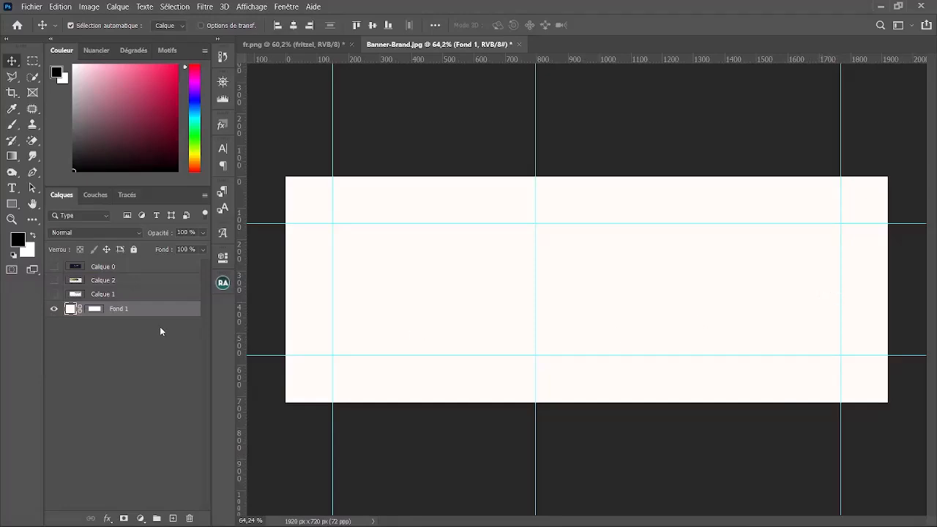
pyautogui.moveTo(397, 514)
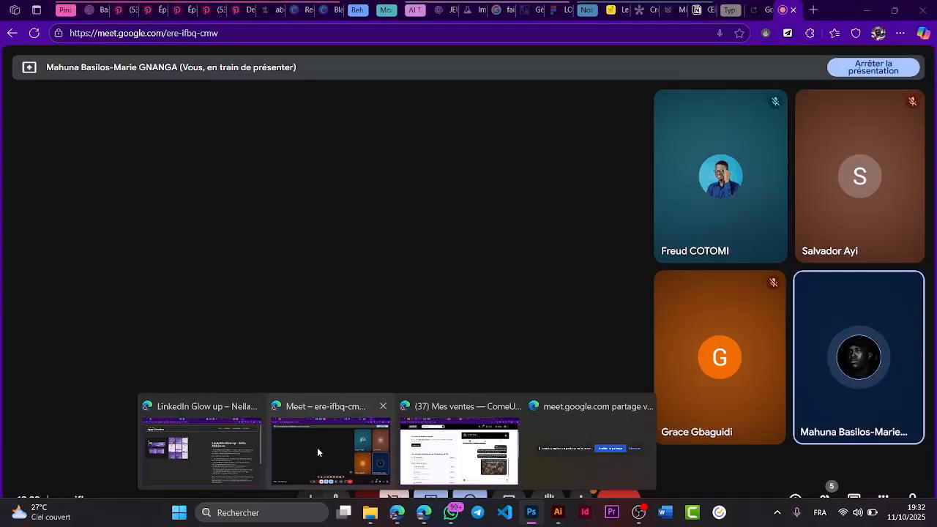
# Copy the word d'impact from ChatGPT's Variante 3 tagline and return to Photoshop.
pyautogui.click(355, 452)
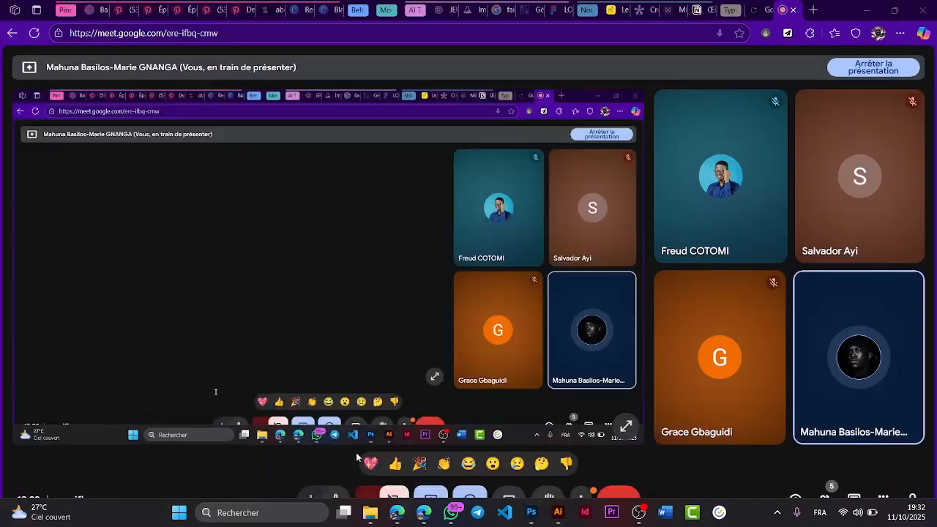
pyautogui.moveTo(396, 514)
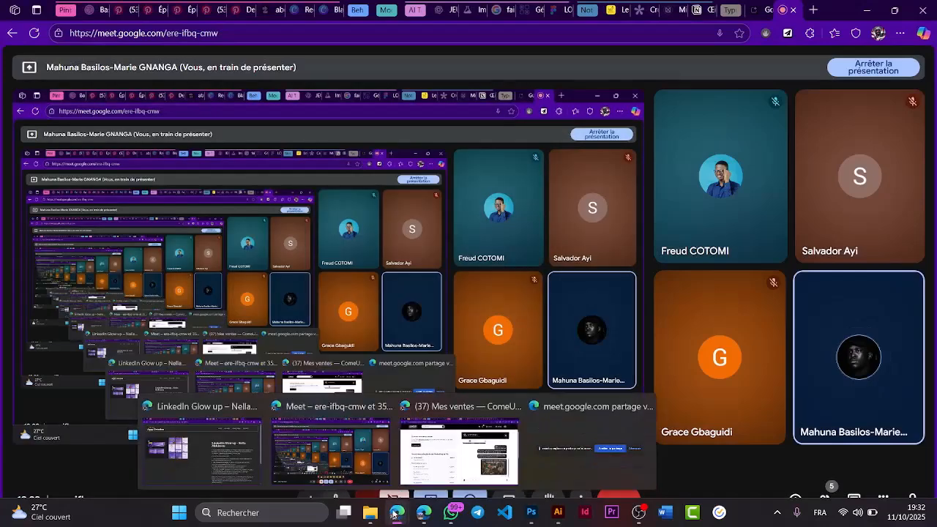
pyautogui.click(212, 450)
pyautogui.click(583, 8)
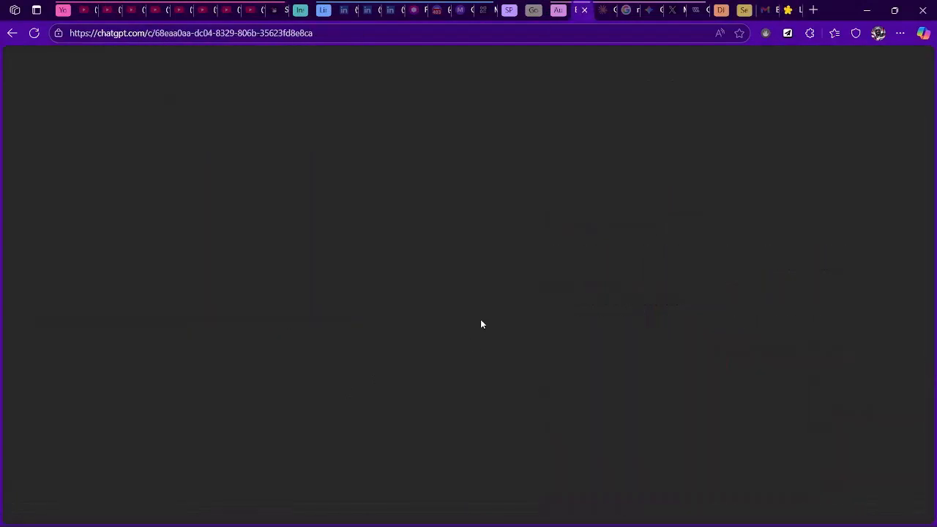
pyautogui.scroll(2, 346, 178)
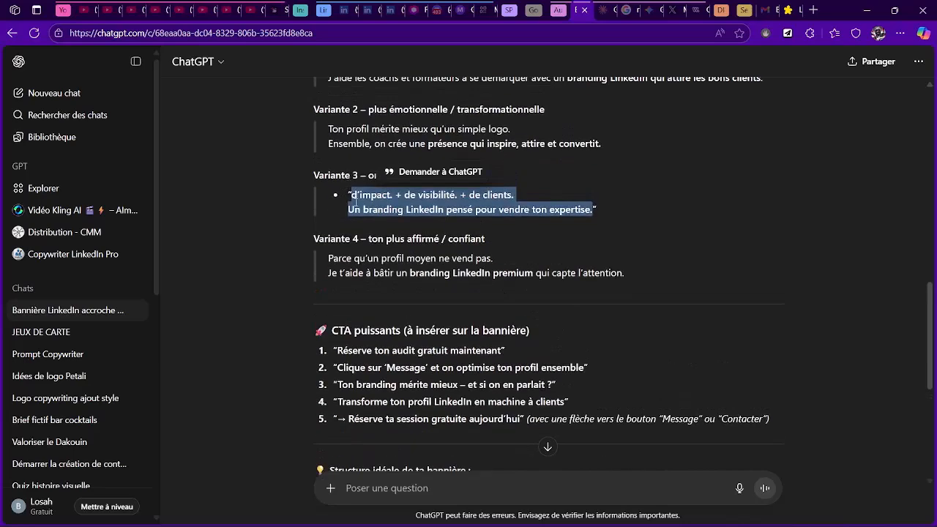
pyautogui.click(354, 196)
pyautogui.moveTo(353, 196); pyautogui.dragTo(391, 194)
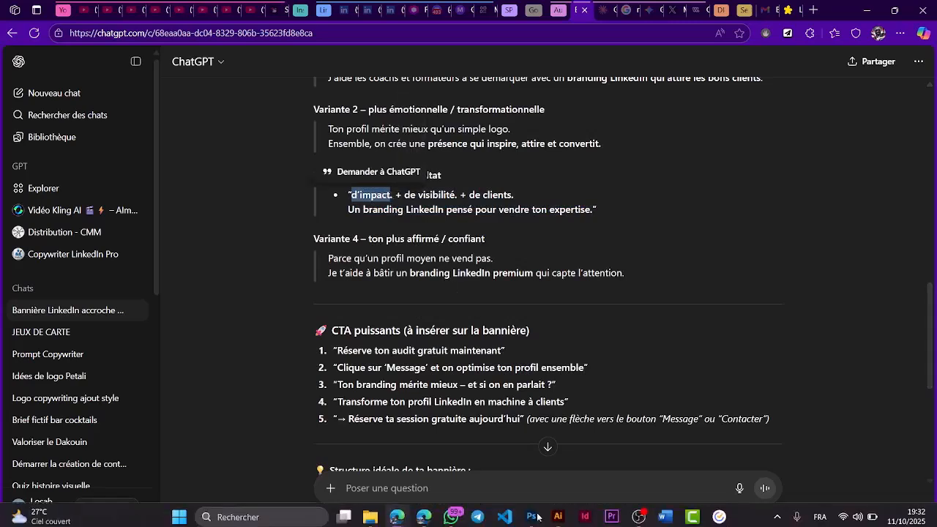
pyautogui.click(535, 515)
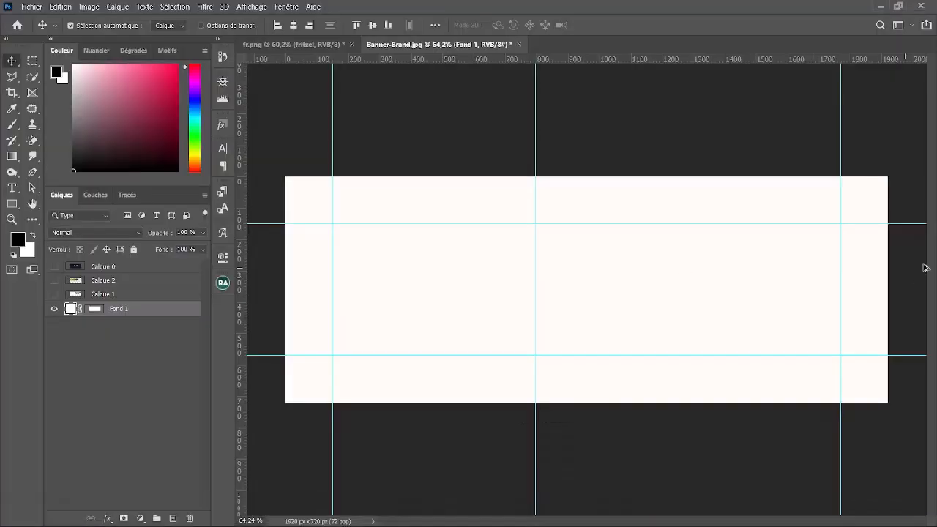
# Paste 'd'impact' as a new text layer on the banner in near-black 030303.
pyautogui.scroll(3, 871, 279)
pyautogui.hscroll(1, 747, 316)
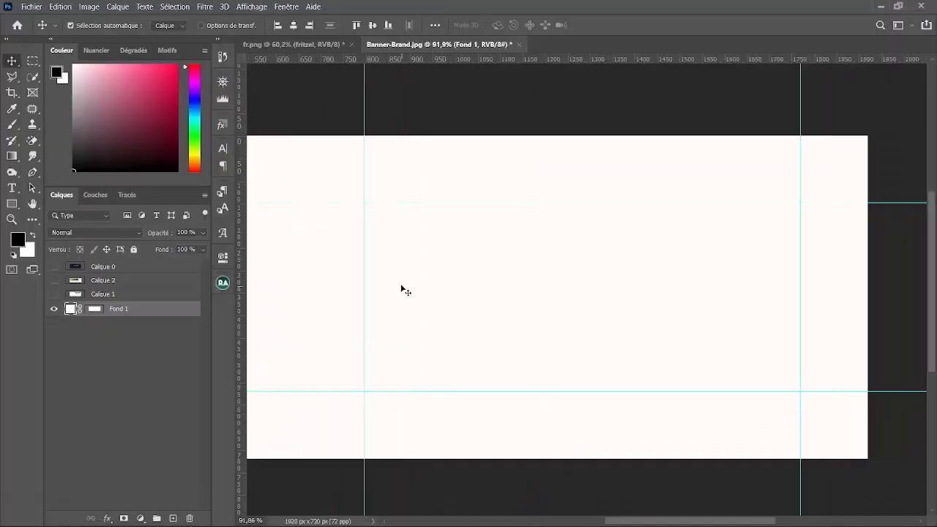
pyautogui.press('t')
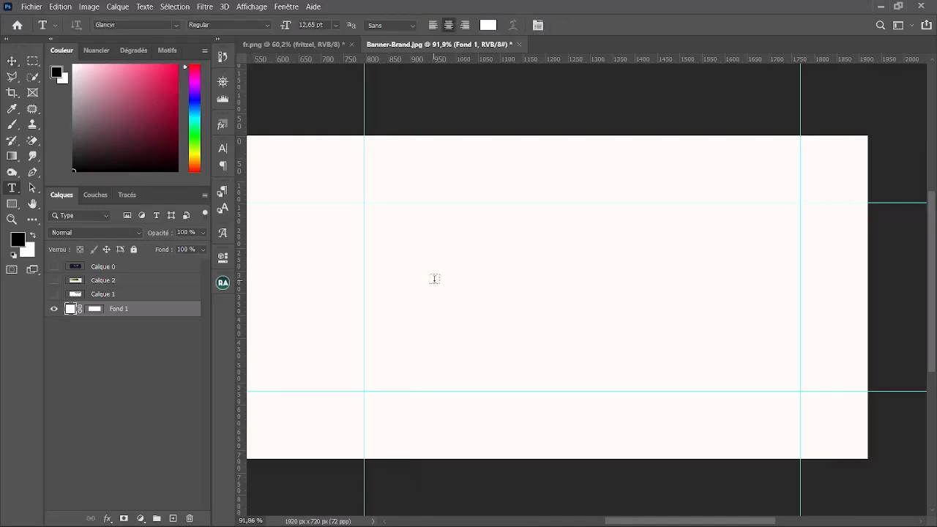
pyautogui.click(492, 239)
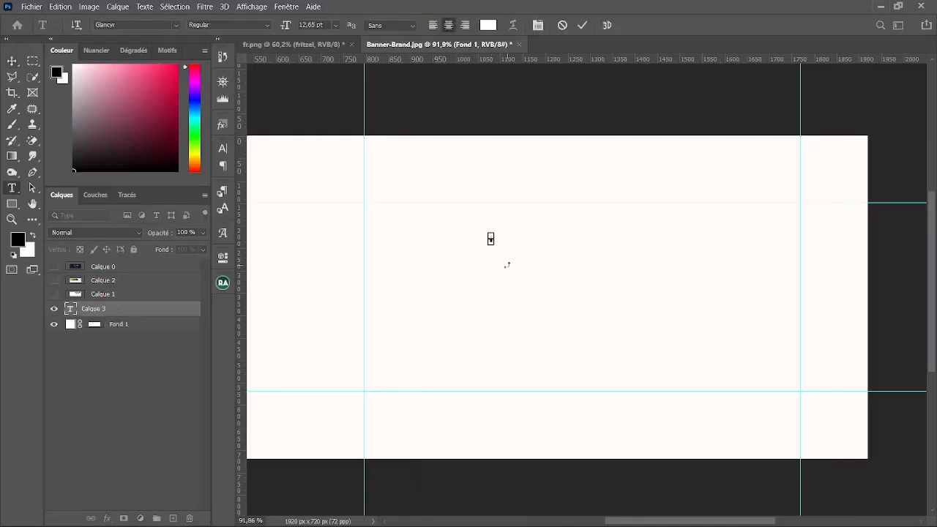
pyautogui.hotkey('ctrl', 'v')
pyautogui.hotkey('ctrl', 'a')
pyautogui.click(487, 25)
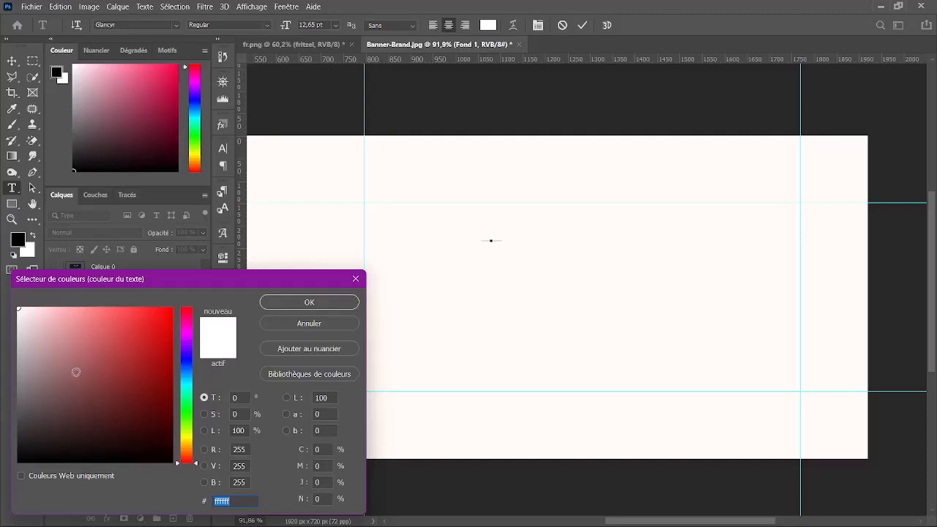
pyautogui.click(20, 460)
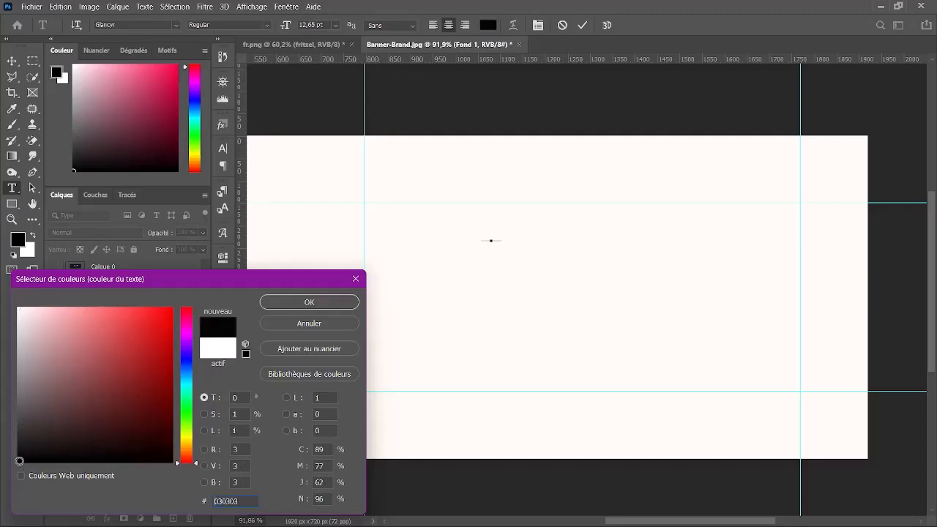
pyautogui.click(281, 303)
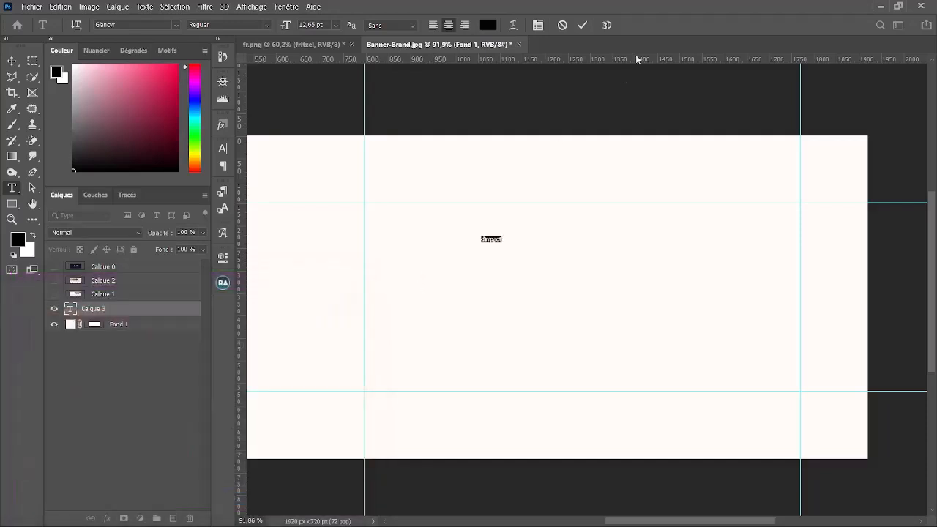
pyautogui.click(583, 25)
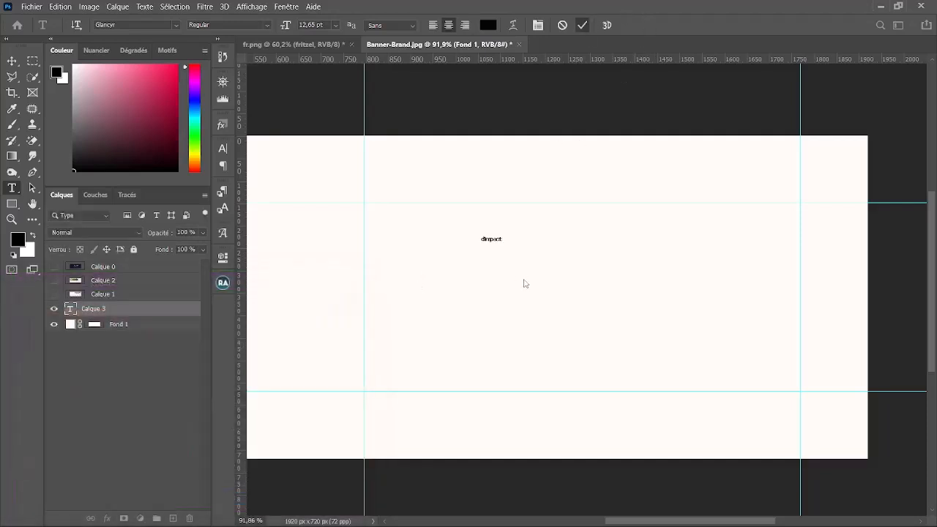
# Scale the d'impact text up about 382% to roughly 48 pt and reselect it.
pyautogui.hotkey('ctrl', 't')
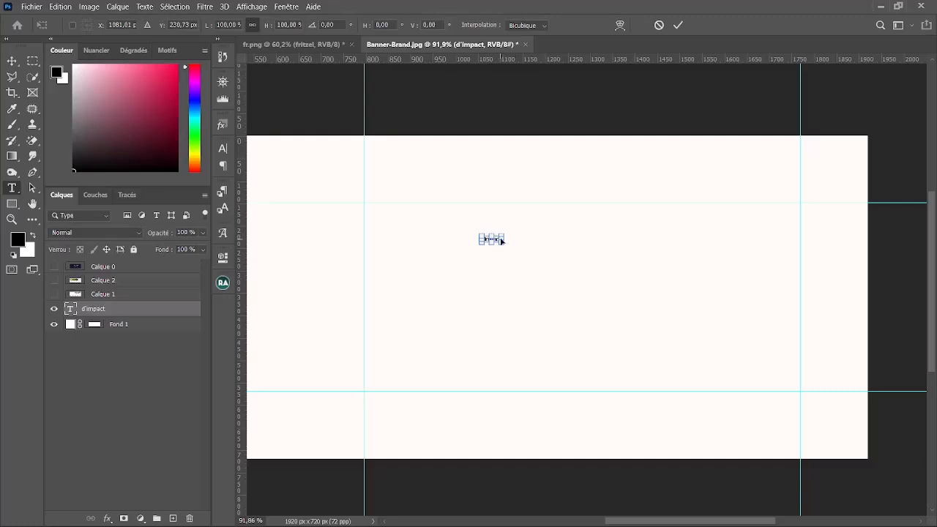
pyautogui.moveTo(505, 239); pyautogui.dragTo(561, 239)
pyautogui.press('Return')
pyautogui.press('t')
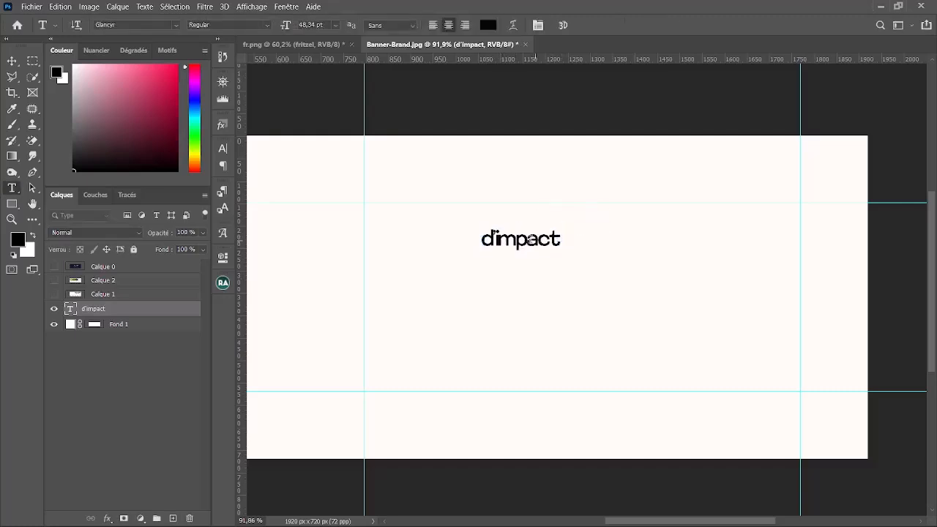
pyautogui.click(525, 239)
pyautogui.hotkey('ctrl', 'a')
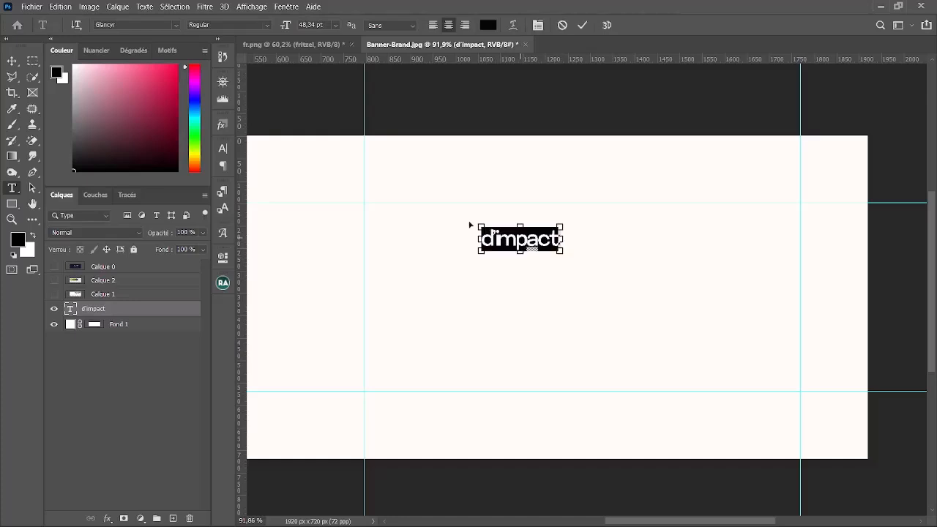
pyautogui.click(176, 25)
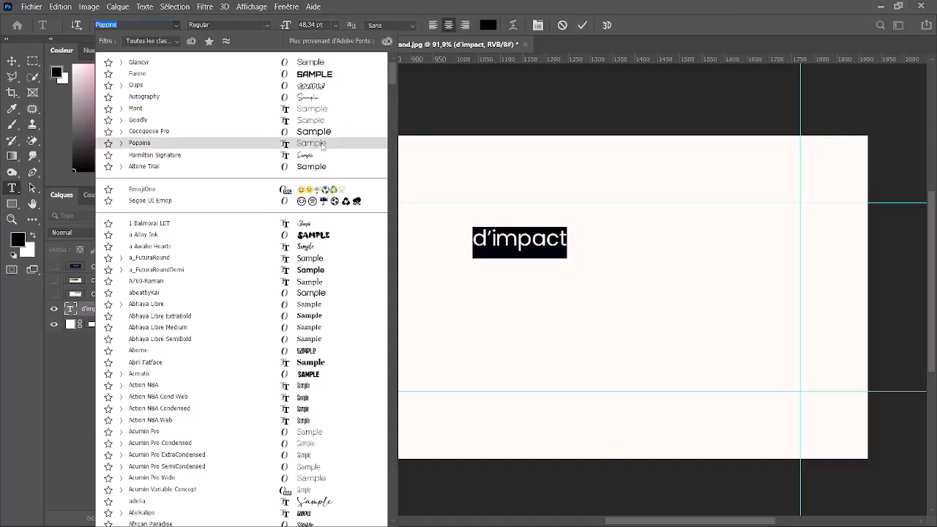
# Apply the Poppins font and edit the text to read '+ impact'.
pyautogui.click(323, 144)
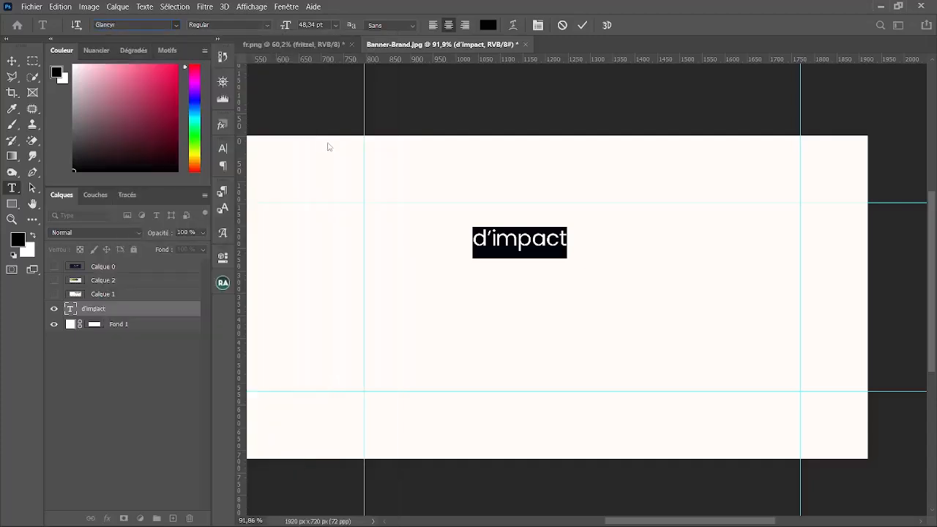
pyautogui.click(489, 238)
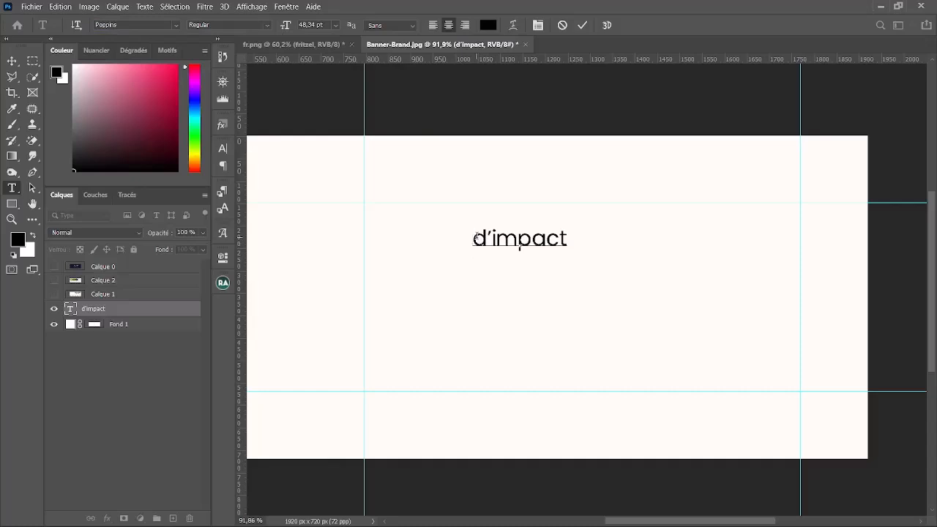
pyautogui.write('+')
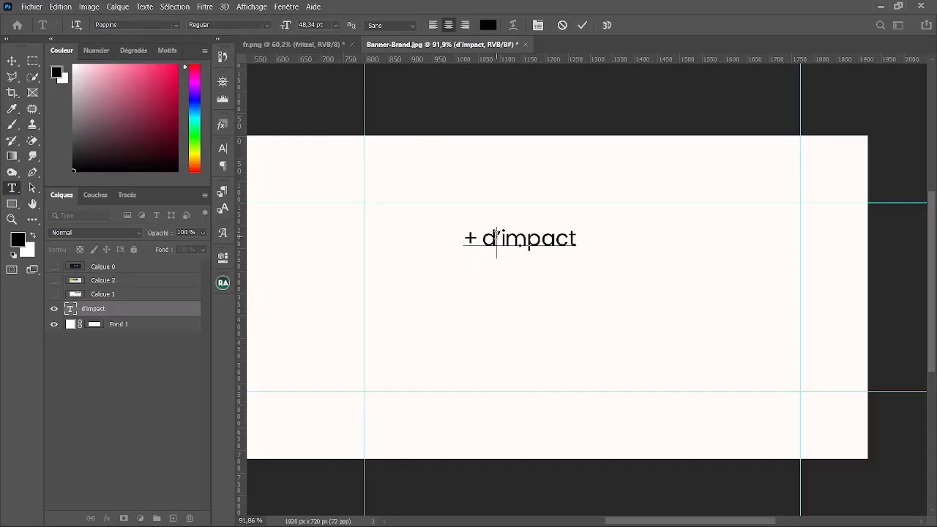
pyautogui.press('Right')
pyautogui.press('BackSpace')
pyautogui.press('BackSpace')
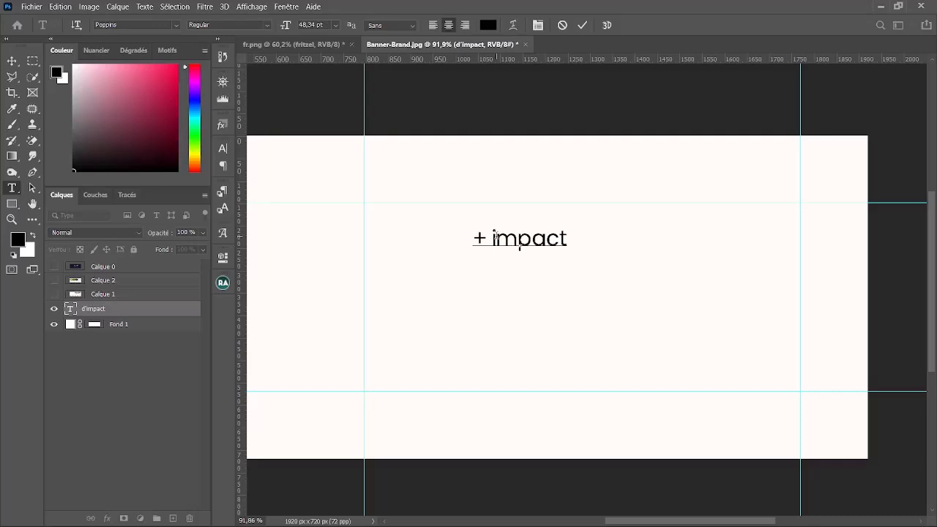
pyautogui.press('BackSpace')
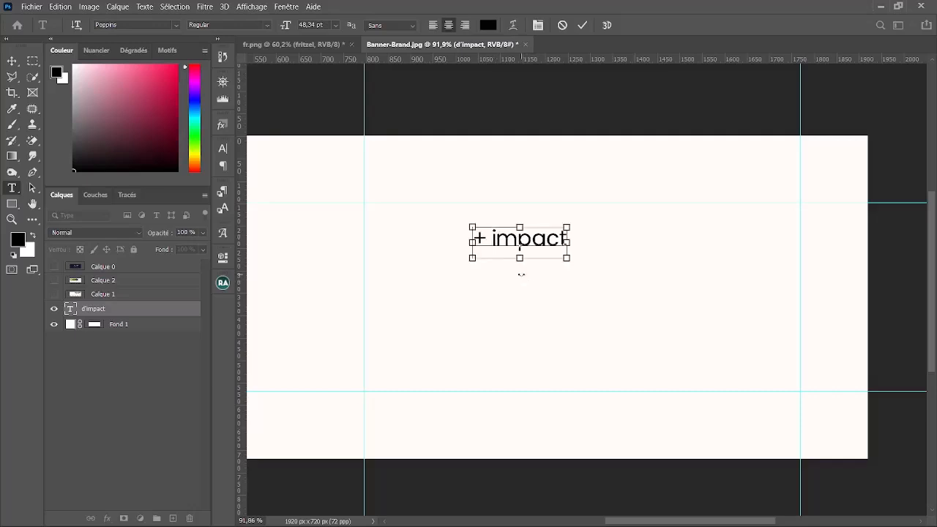
# Make '+ impact' SemiBold, commit it, and move it further left.
pyautogui.hotkey('ctrl', 'a')
pyautogui.click(258, 26)
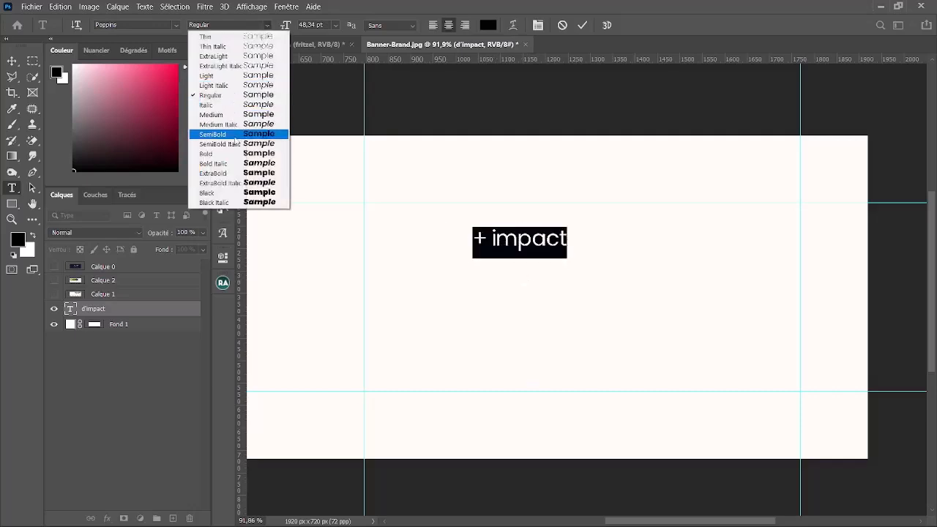
pyautogui.click(222, 135)
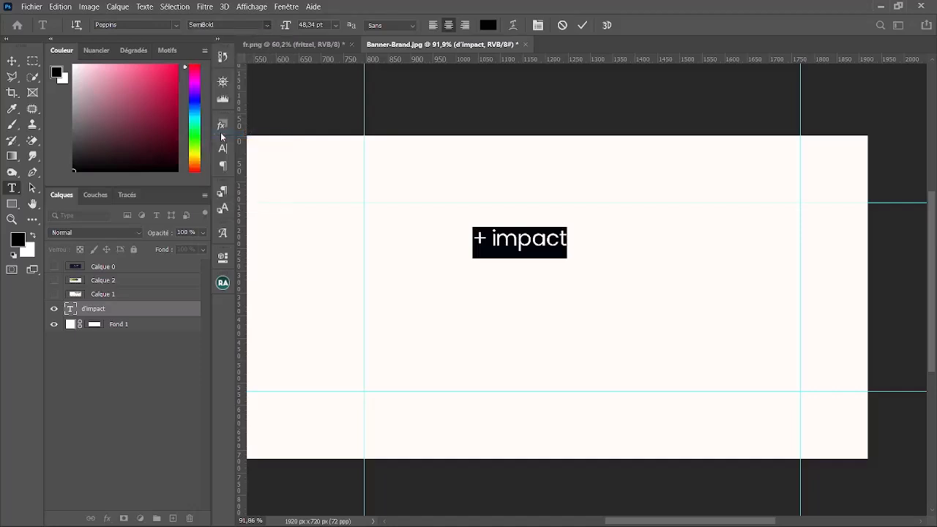
pyautogui.click(583, 26)
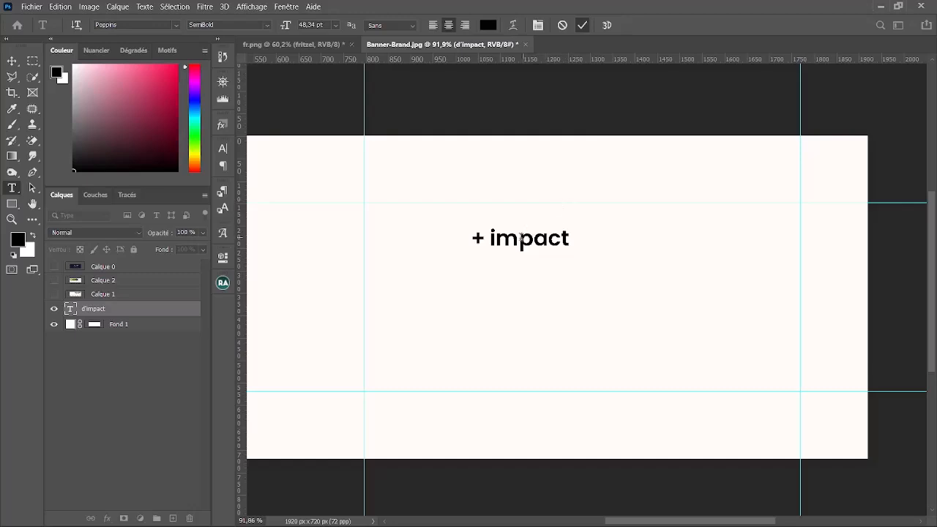
pyautogui.hotkey('ctrl', 'Return')
pyautogui.press('v')
pyautogui.moveTo(520, 238); pyautogui.dragTo(562, 248)
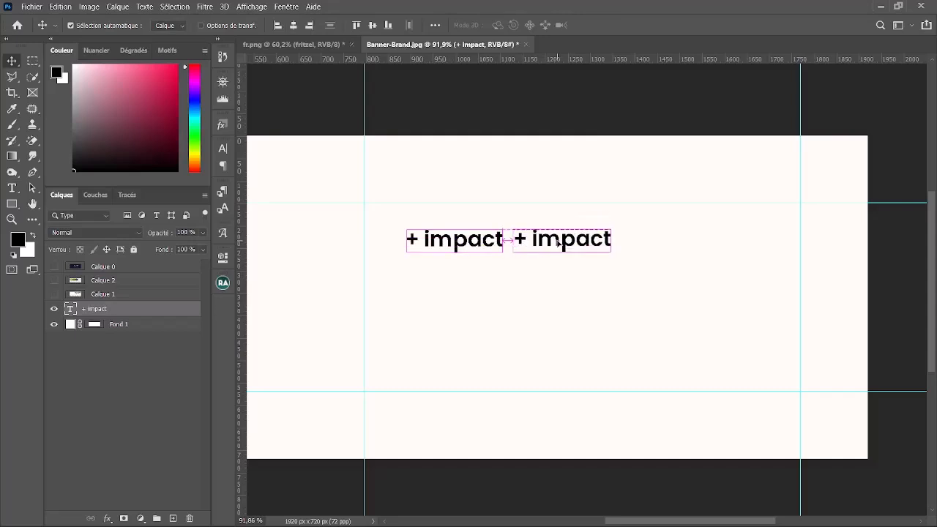
# Undo the duplicate '+ impact' copy and lock the Fond 1 background layer.
pyautogui.hotkey('ctrl', 'z')
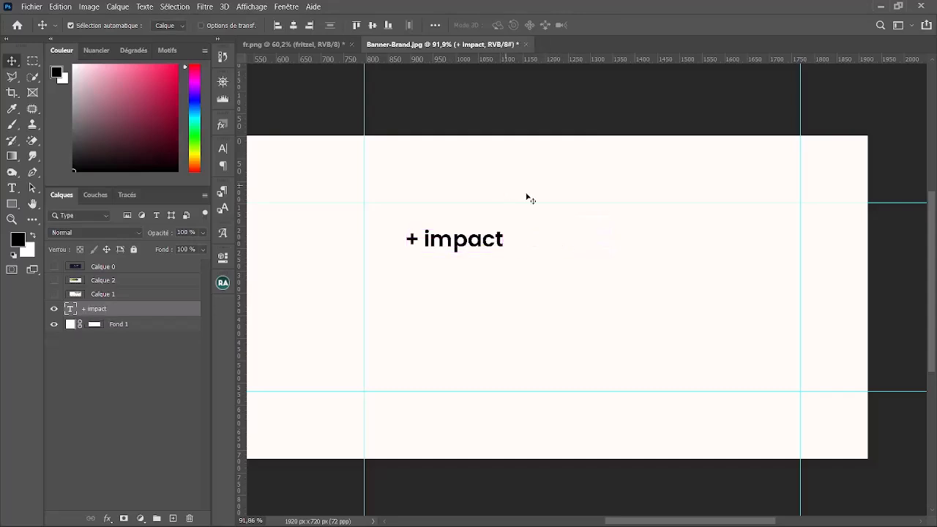
pyautogui.scroll(1, 508, 251)
pyautogui.scroll(2, 454, 270)
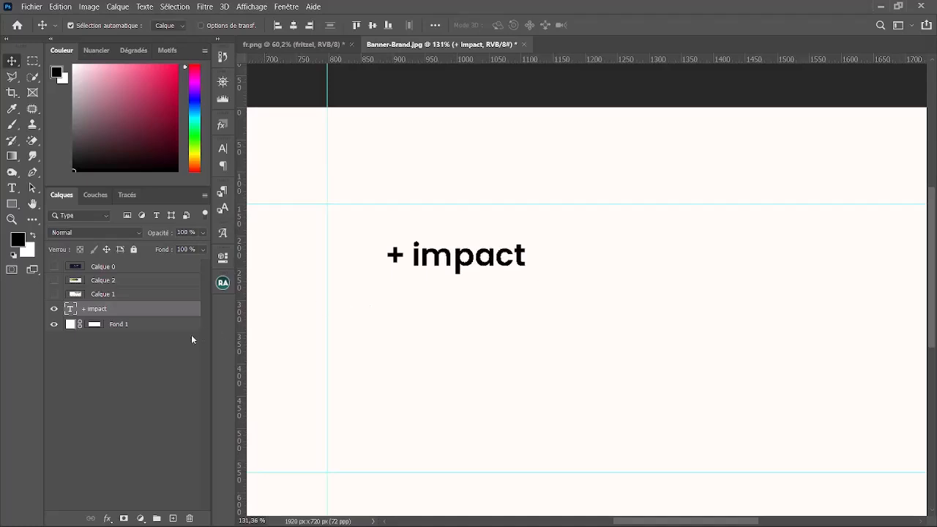
pyautogui.click(173, 332)
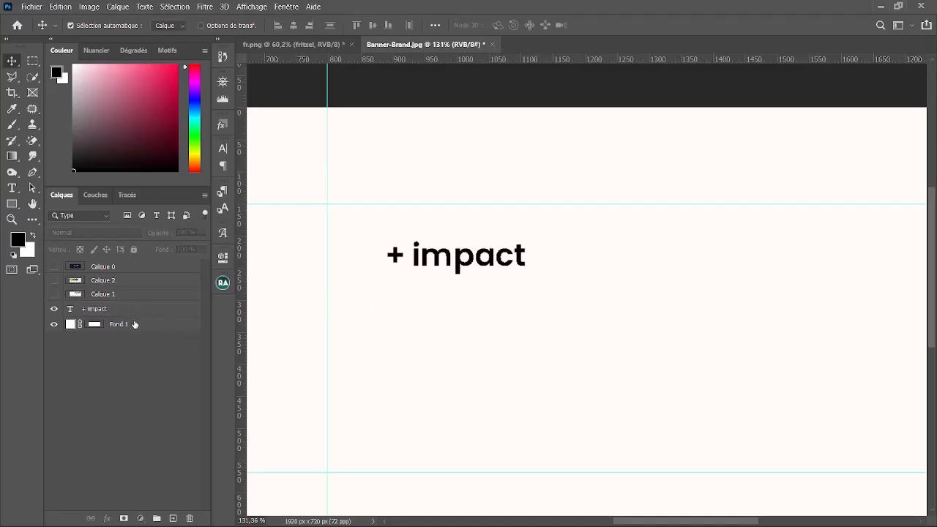
pyautogui.moveTo(139, 325); pyautogui.dragTo(139, 268)
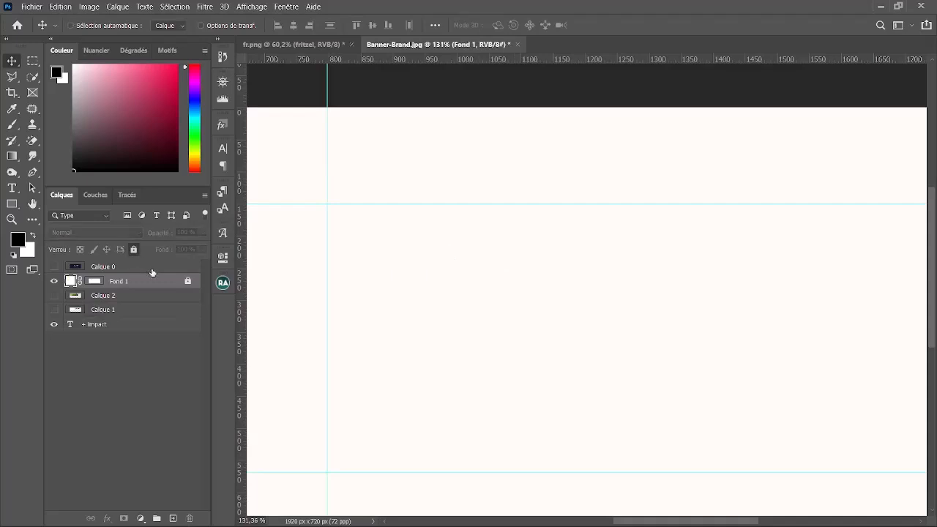
pyautogui.hotkey('ctrl', 'z')
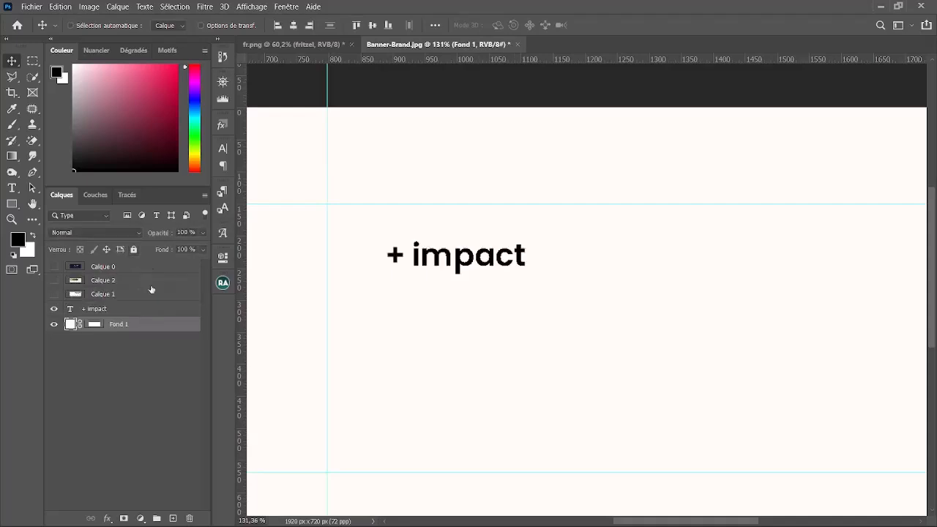
pyautogui.click(133, 250)
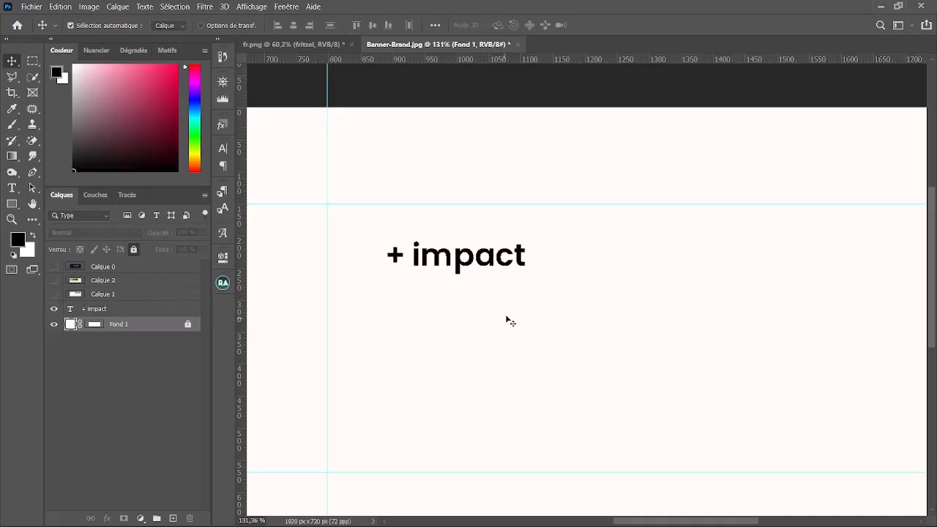
# Permanently delete the %temp% folder's contents, skipping in-use and missing items for all.
pyautogui.press('super+r')
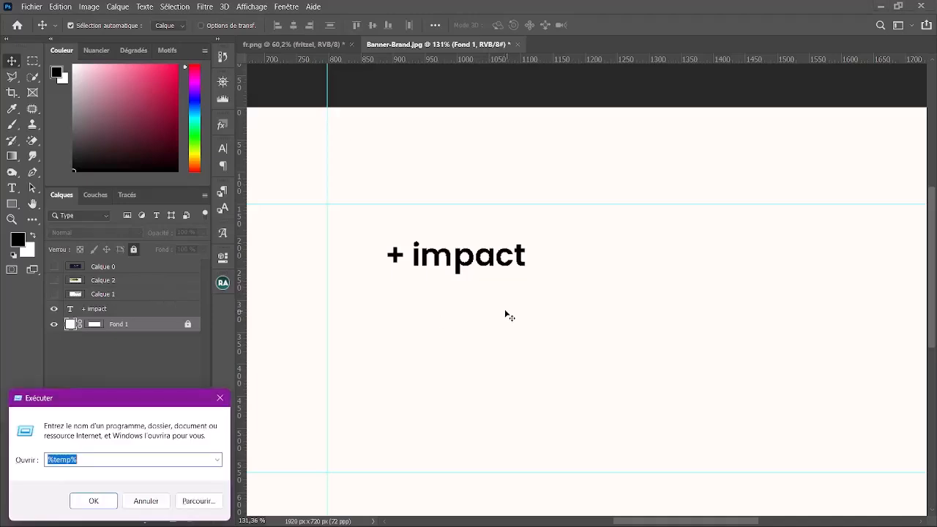
pyautogui.press('Return')
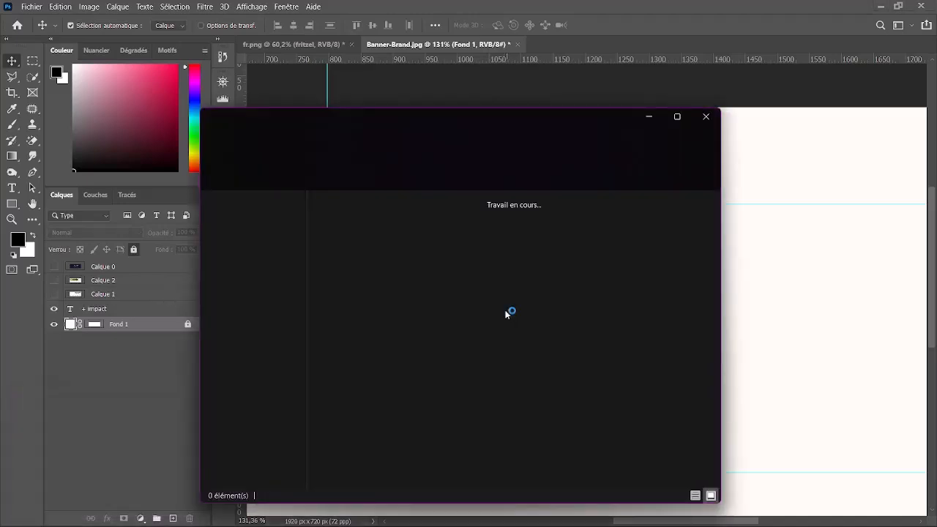
pyautogui.hotkey('ctrl', 'a')
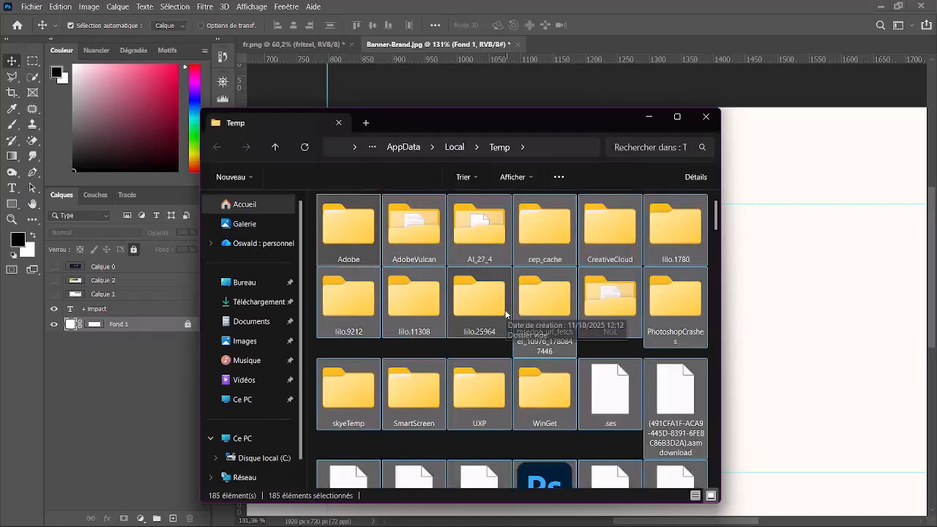
pyautogui.hotkey('shift', 'Delete')
pyautogui.press('Return')
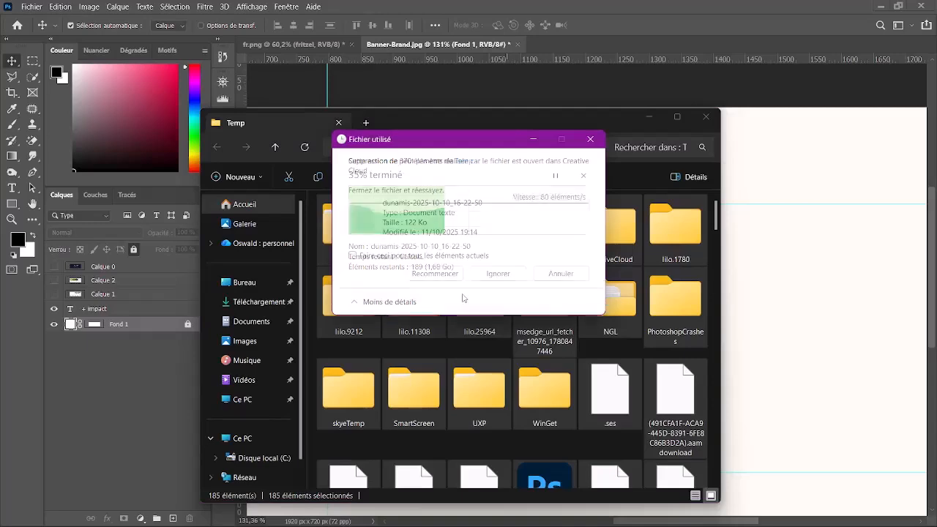
pyautogui.click(468, 258)
pyautogui.click(518, 277)
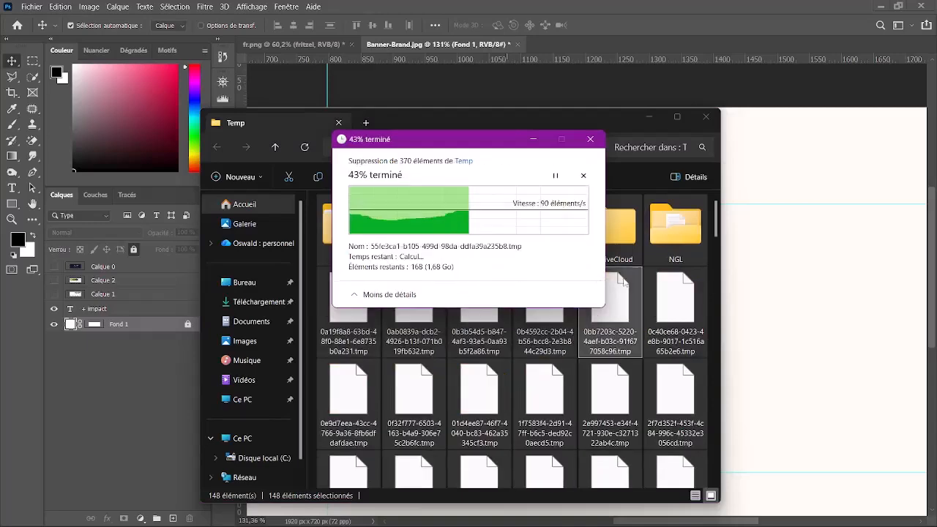
pyautogui.click(352, 255)
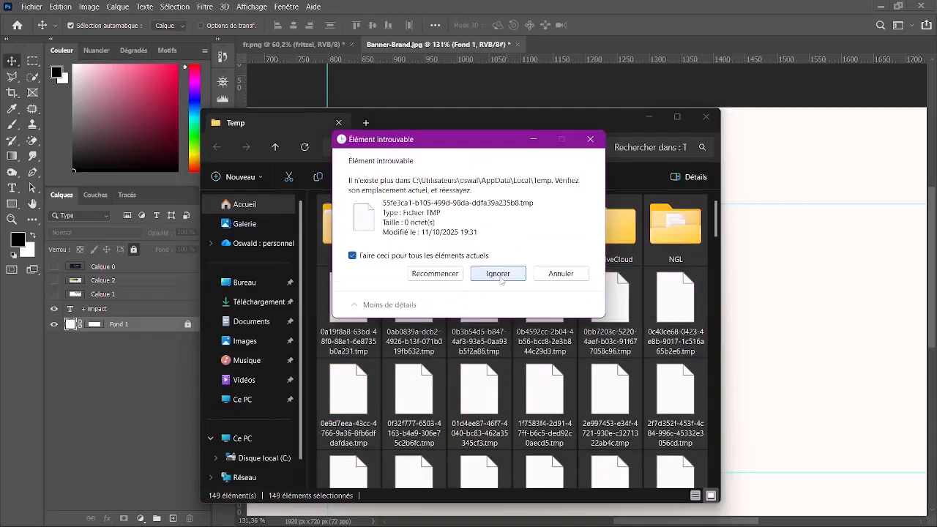
pyautogui.click(501, 278)
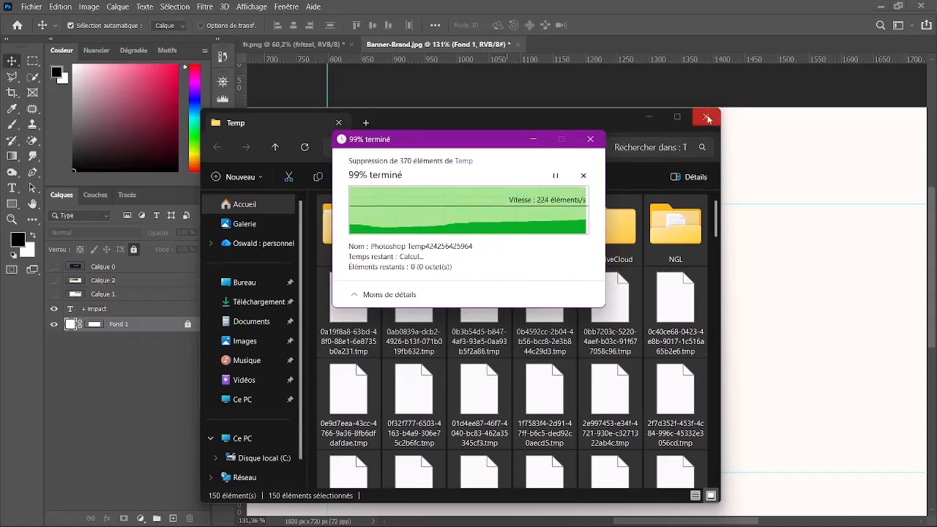
pyautogui.click(652, 117)
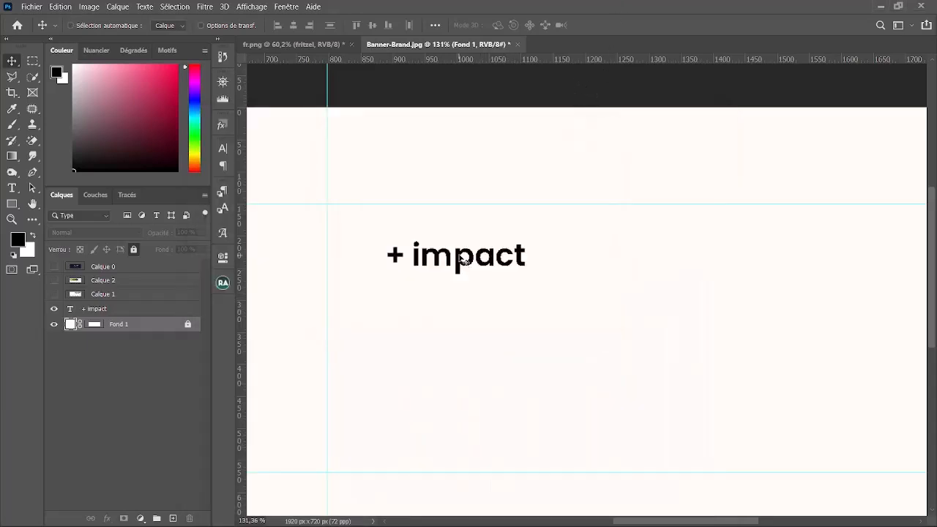
# Duplicate '+ impact' to the right and start editing the word impact in the copy.
pyautogui.hscroll(1, 460, 256)
pyautogui.moveTo(444, 264); pyautogui.dragTo(570, 265)
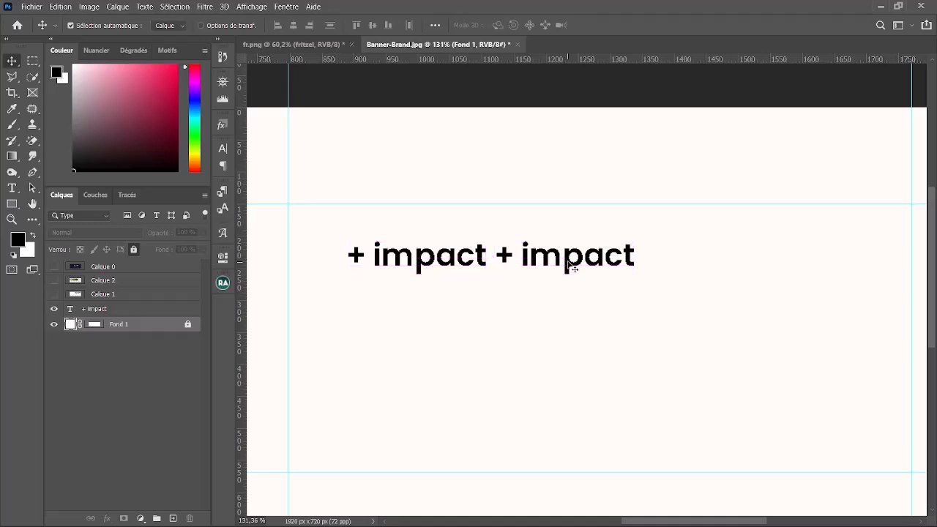
pyautogui.doubleClick(526, 250)
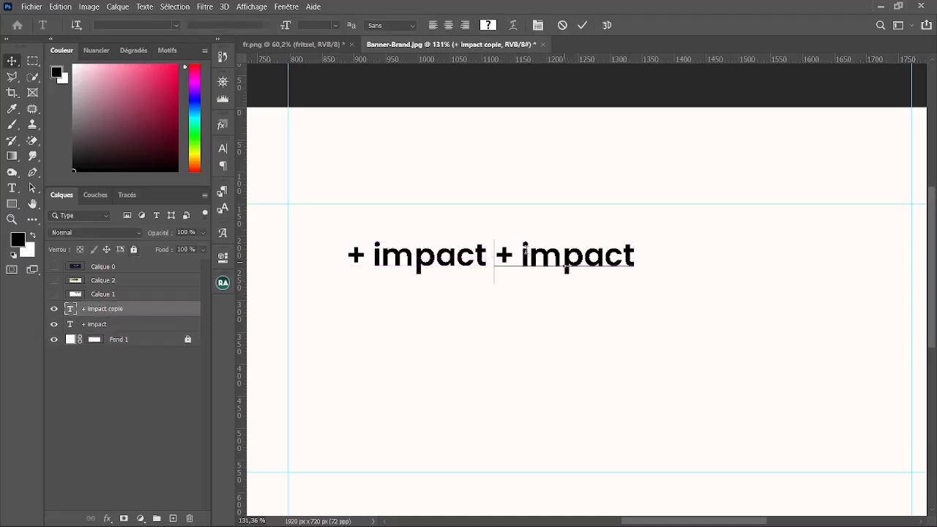
pyautogui.moveTo(528, 251); pyautogui.dragTo(523, 252)
pyautogui.click(525, 251)
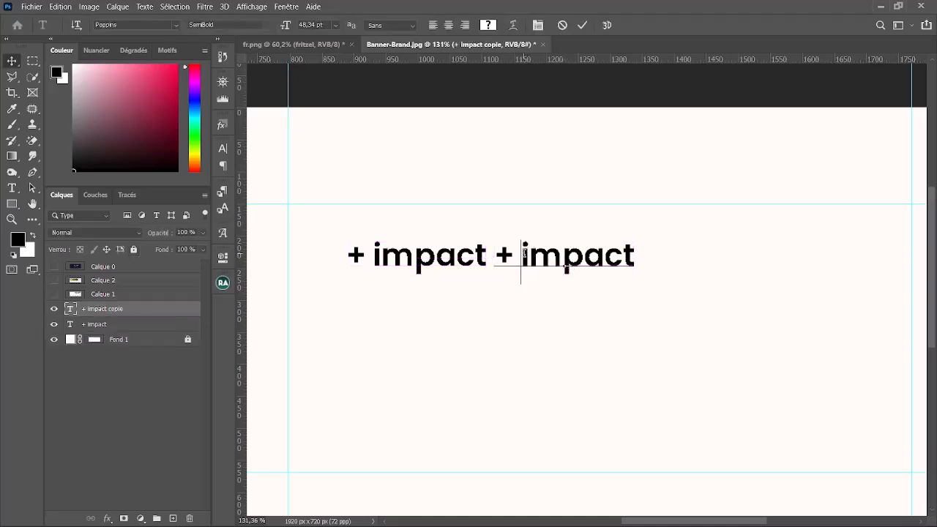
pyautogui.keyDown('shift'); pyautogui.click(631, 258); pyautogui.keyUp('shift')
pyautogui.moveTo(396, 516)
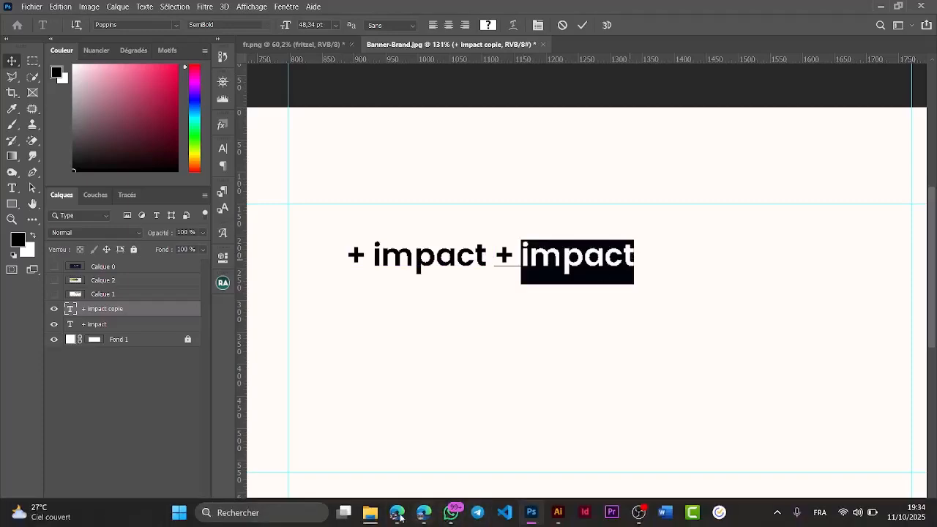
pyautogui.moveTo(241, 450)
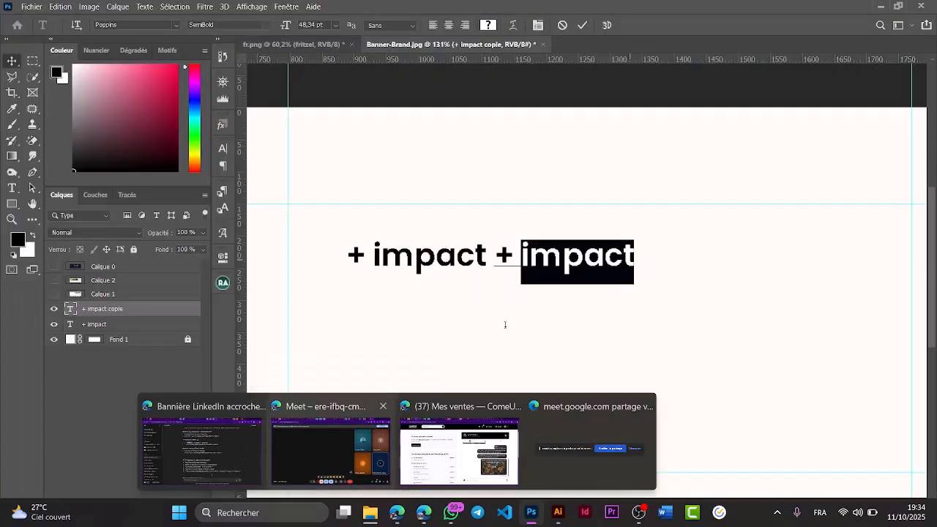
# Change the copy's text to '+ de visibilité' and commit it.
pyautogui.click(567, 269)
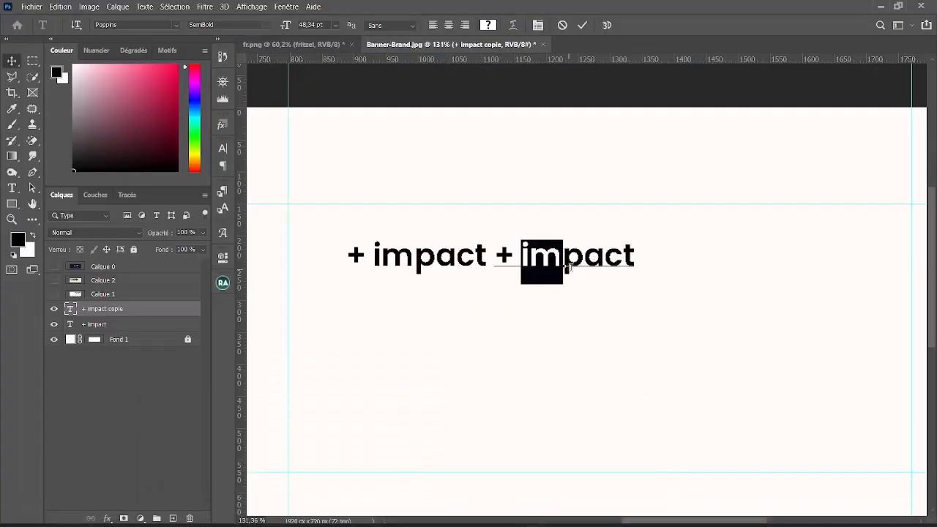
pyautogui.click(634, 255)
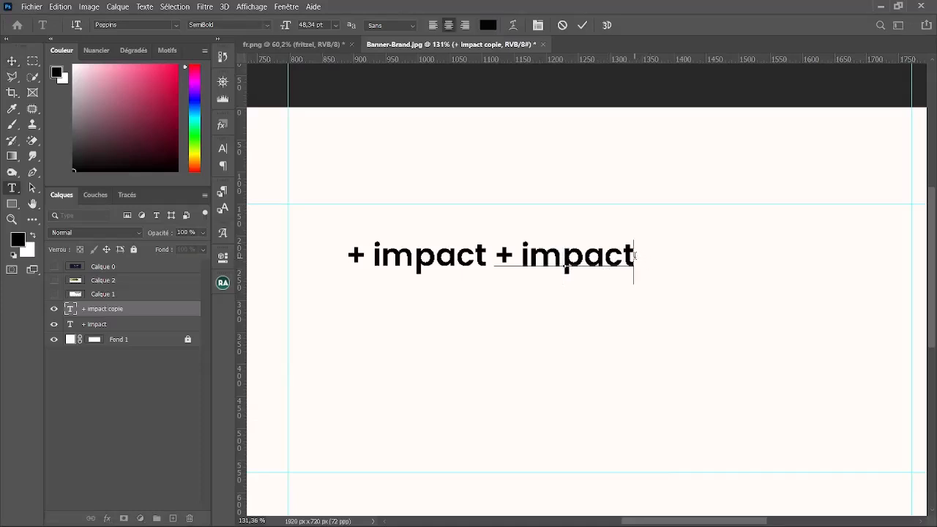
pyautogui.moveTo(541, 254); pyautogui.dragTo(522, 253)
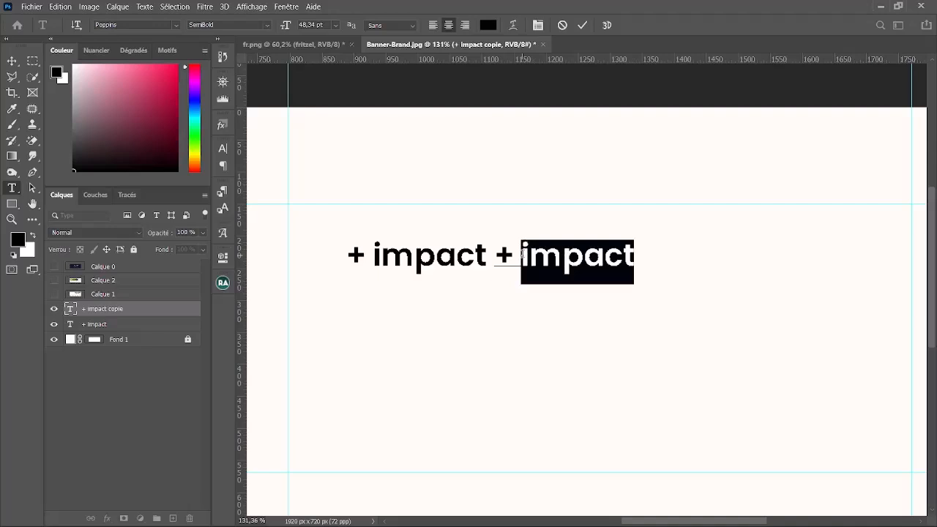
pyautogui.write('co')
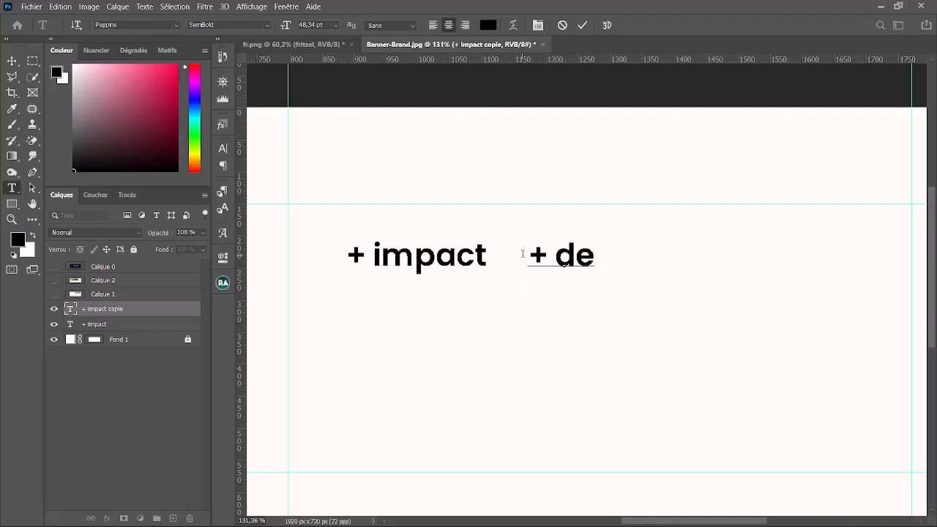
pyautogui.write('  vi')
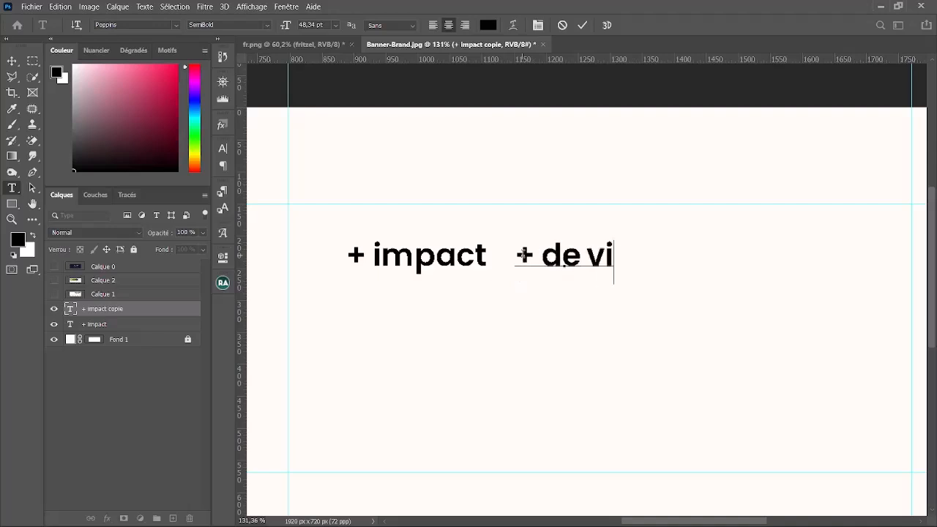
pyautogui.write('sibilité')
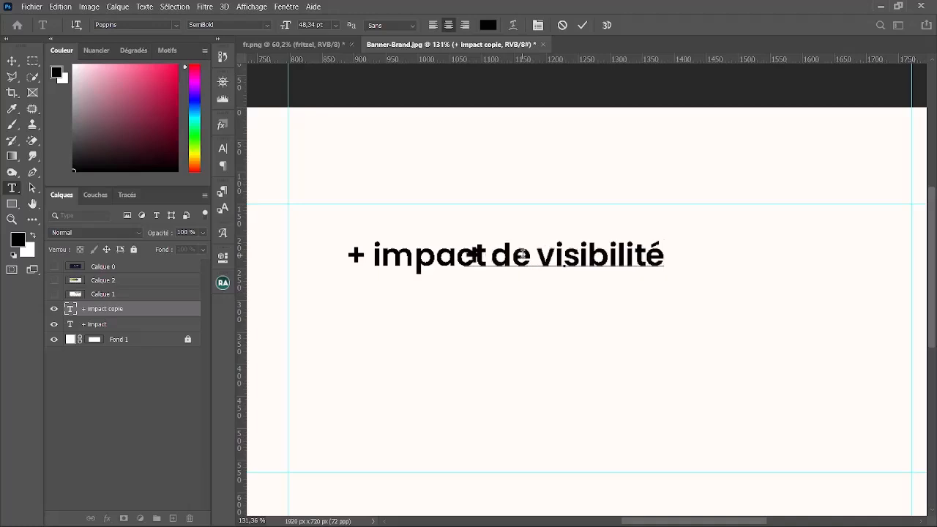
pyautogui.hotkey('ctrl', 'Return')
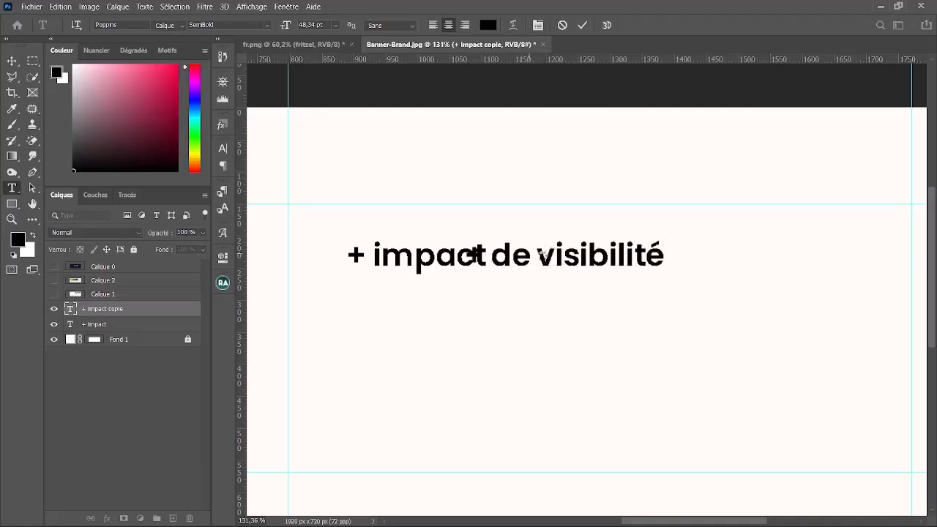
pyautogui.press('v')
pyautogui.hscroll(1, 546, 257)
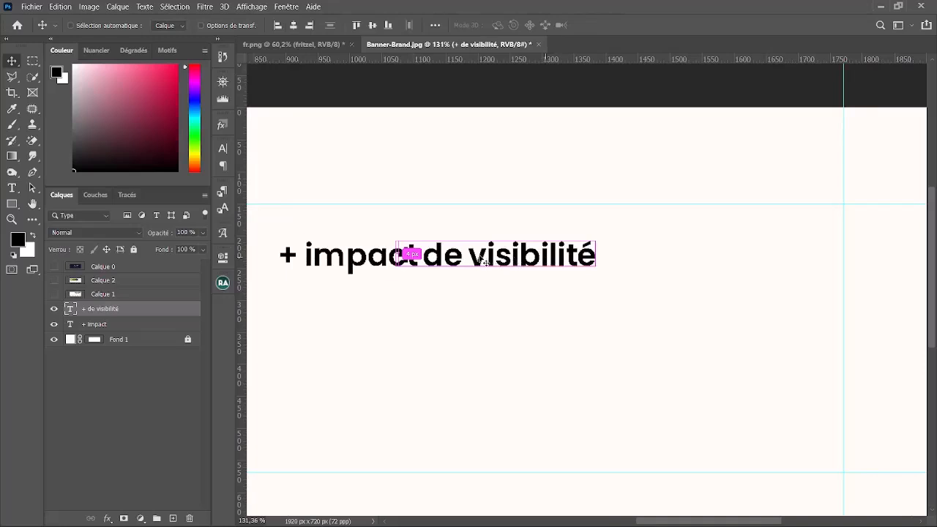
# Duplicate the '+ de visibilité' line below and change it to '+ de clients'.
pyautogui.moveTo(482, 255); pyautogui.dragTo(522, 299)
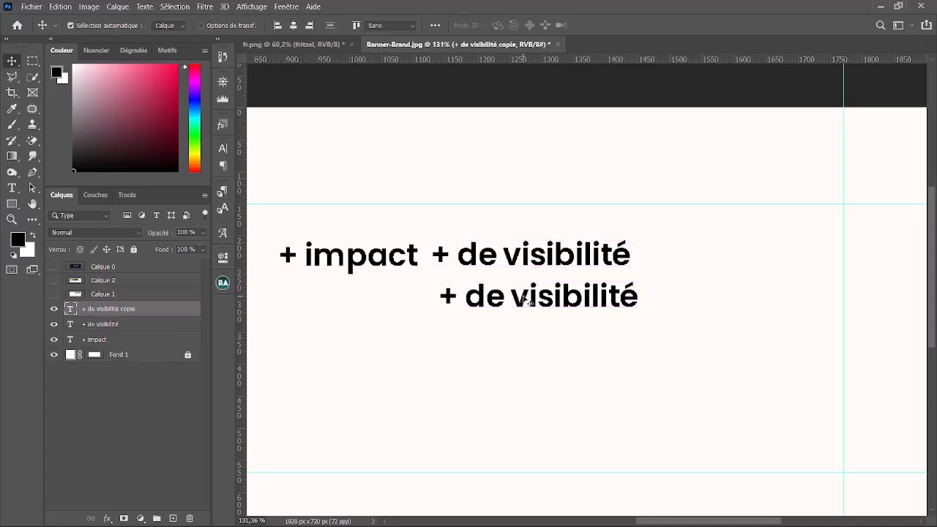
pyautogui.doubleClick(521, 297)
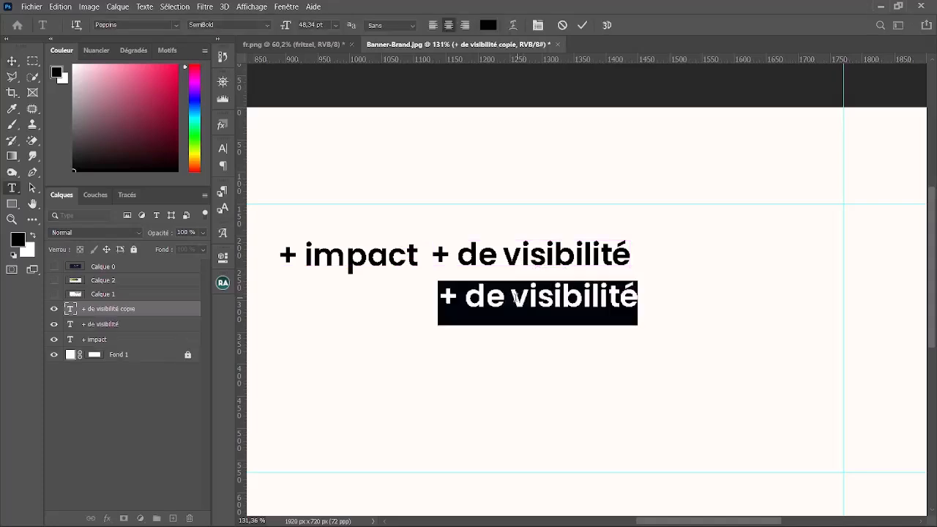
pyautogui.click(511, 296)
pyautogui.moveTo(511, 296); pyautogui.dragTo(641, 298)
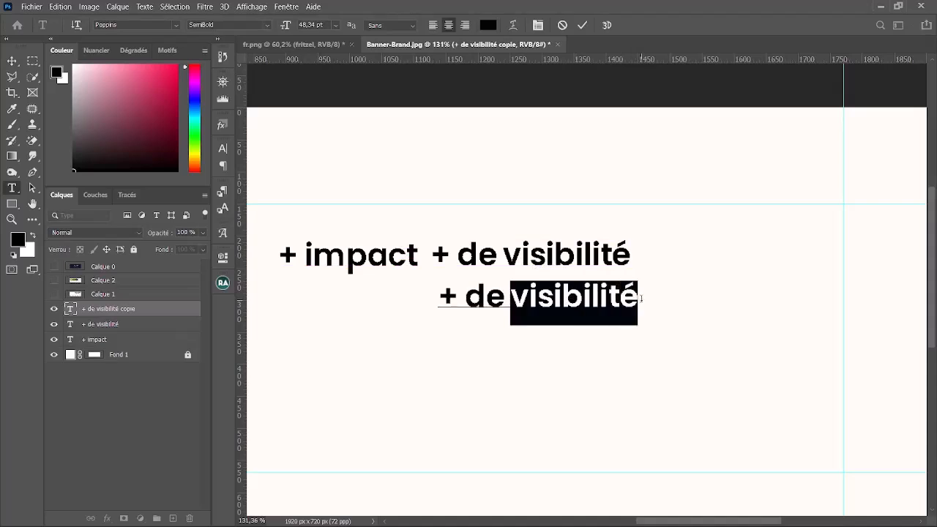
pyautogui.click(592, 317)
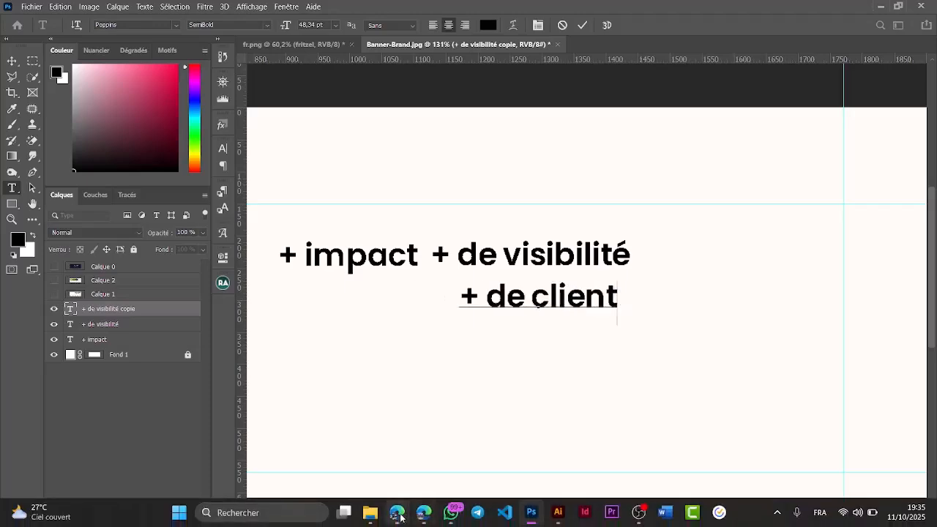
pyautogui.moveTo(397, 517)
pyautogui.moveTo(256, 452)
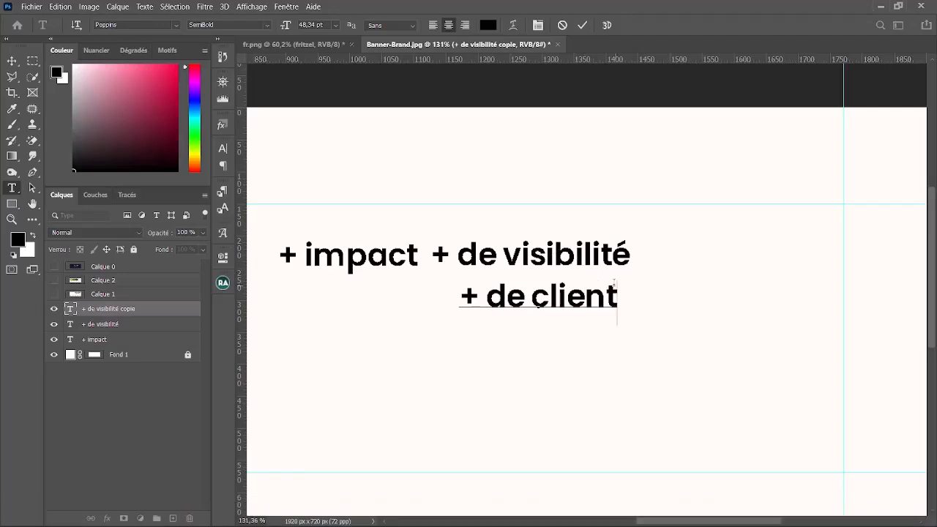
pyautogui.write('s')
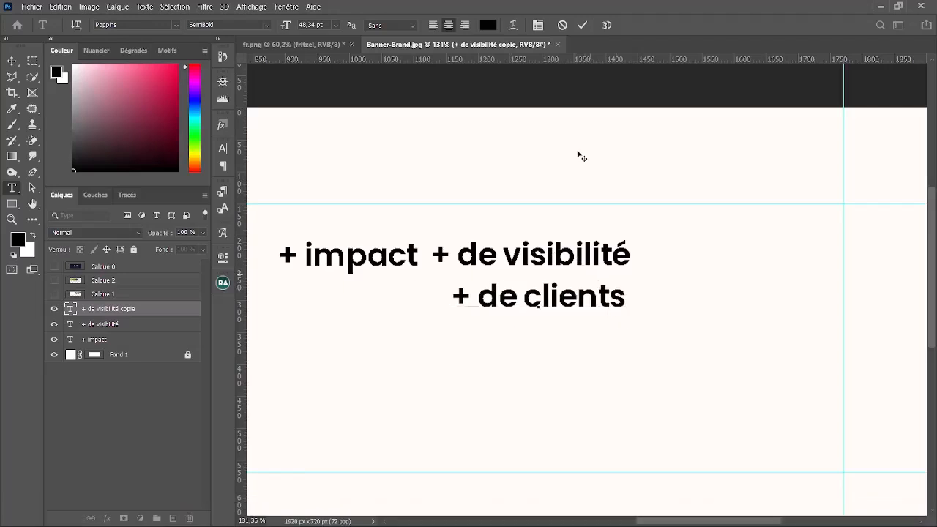
pyautogui.click(582, 26)
pyautogui.press('v')
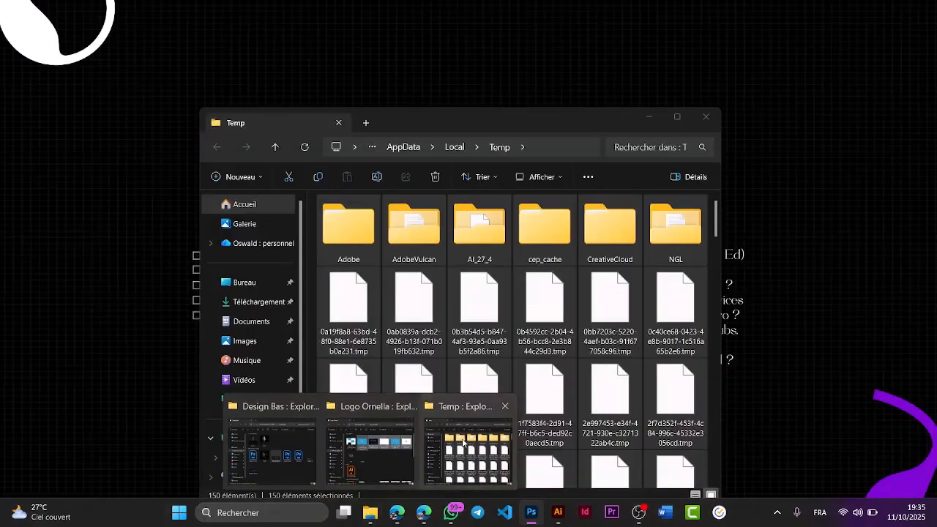
# Look at the Téléchargements folder in File Explorer, then hide the window.
pyautogui.click(463, 443)
pyautogui.click(271, 440)
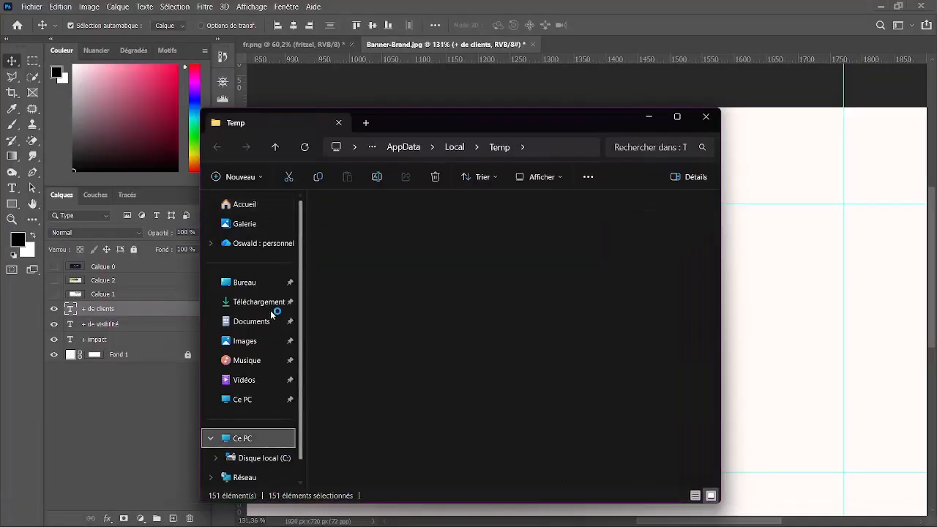
pyautogui.click(271, 303)
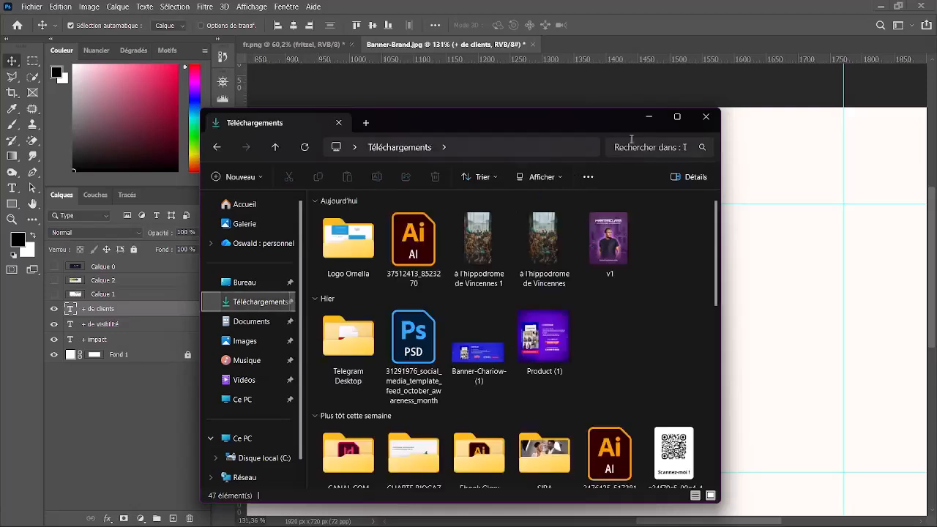
pyautogui.click(649, 117)
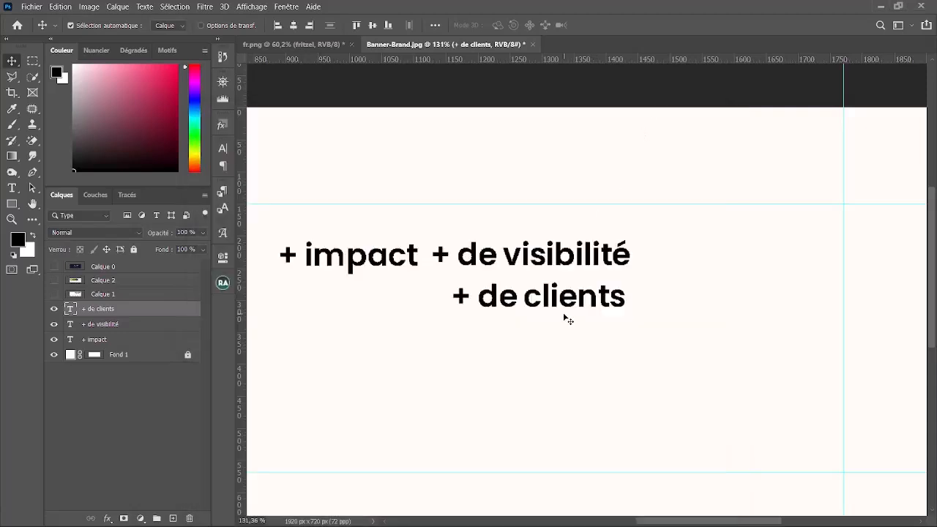
# Move '+ de clients' up beside '+ de visibilité' and draw a rectangle over '+ impact'.
pyautogui.moveTo(562, 296); pyautogui.dragTo(750, 253)
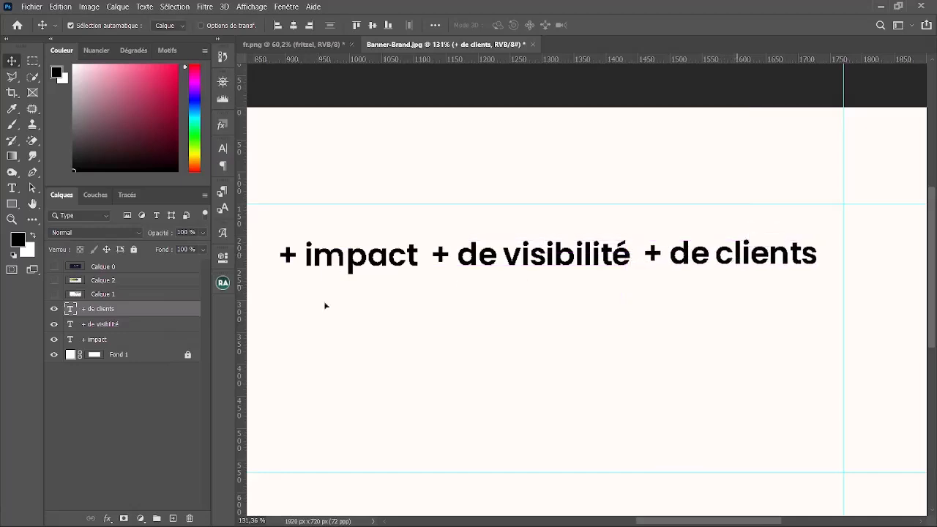
pyautogui.click(155, 342)
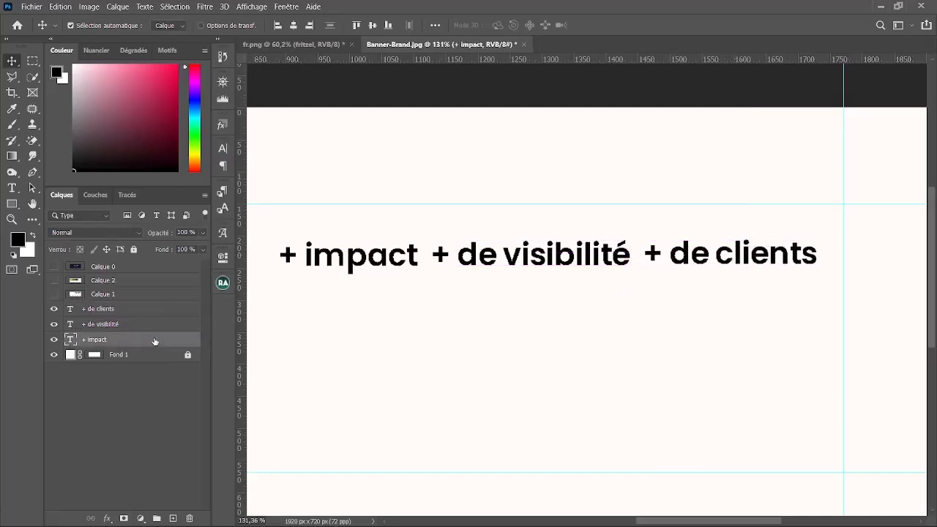
pyautogui.press('u')
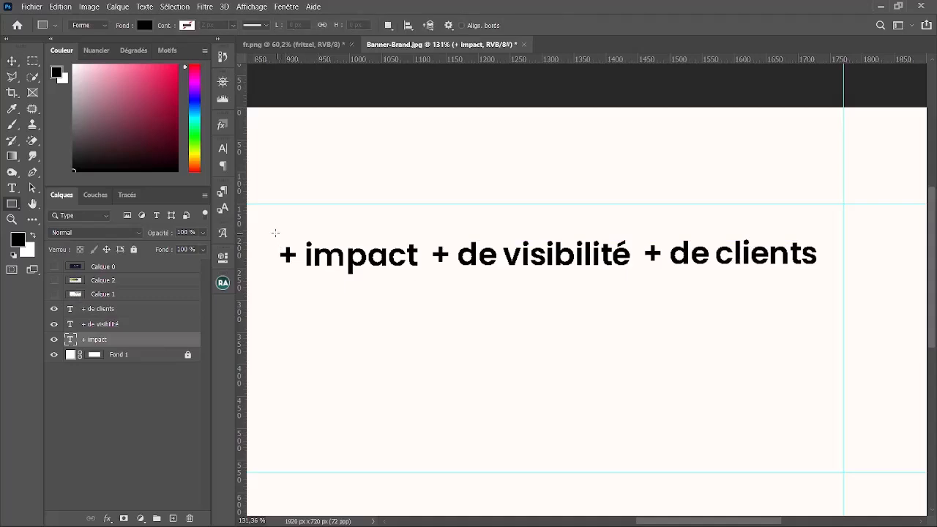
pyautogui.moveTo(274, 232); pyautogui.dragTo(432, 278)
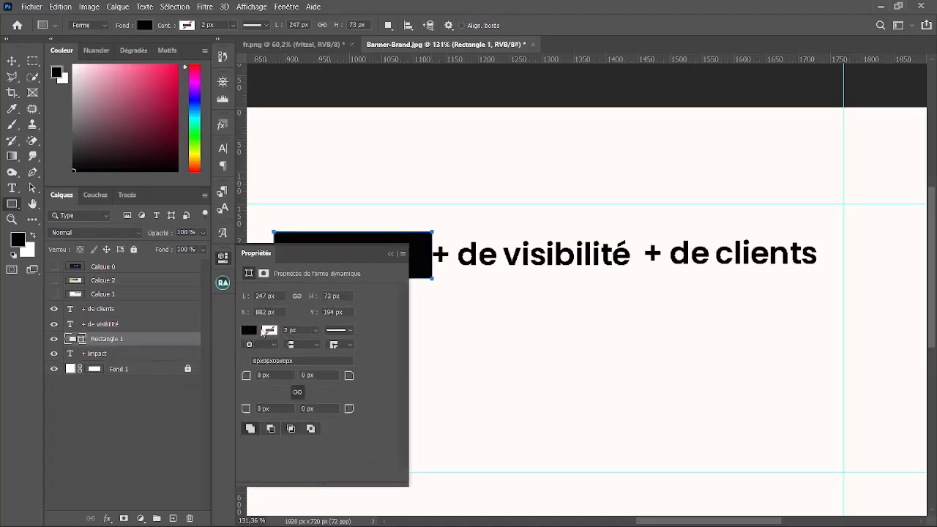
# Fill the new rectangle with blue #0742bc.
pyautogui.click(249, 331)
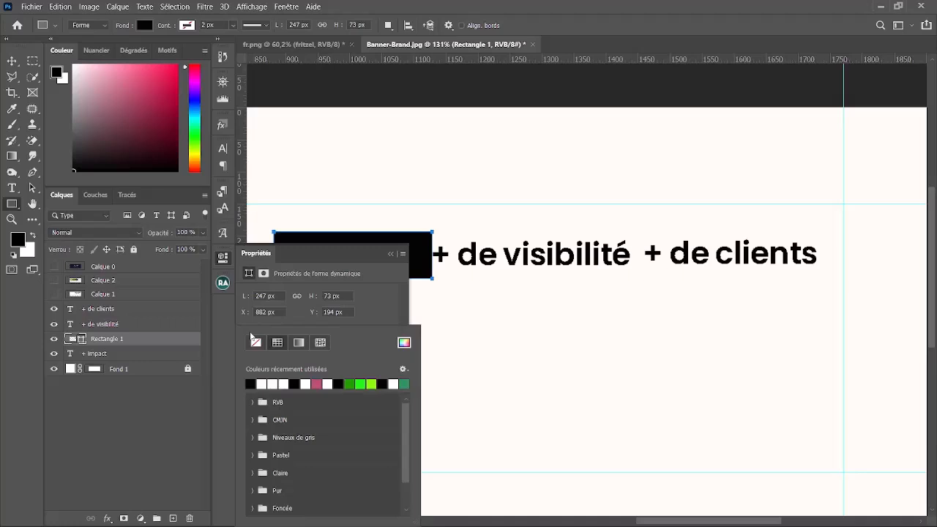
pyautogui.click(404, 343)
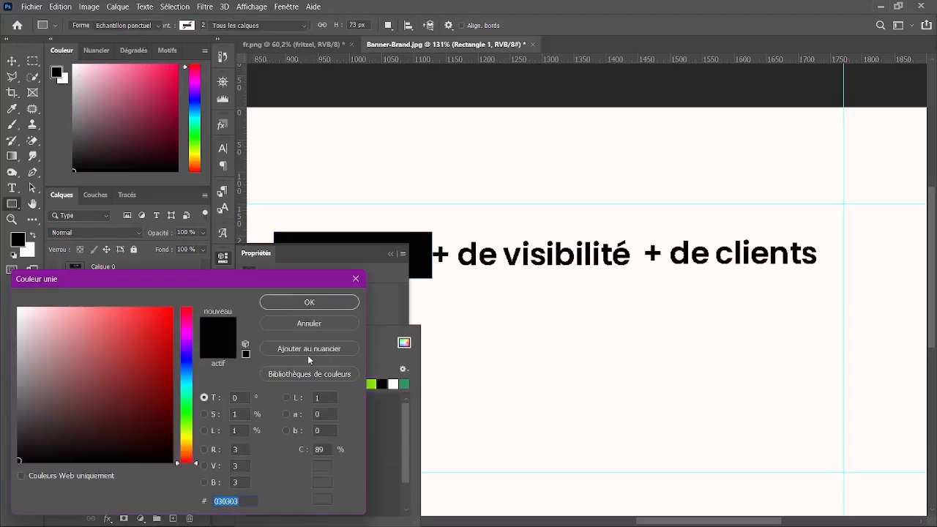
pyautogui.click(187, 368)
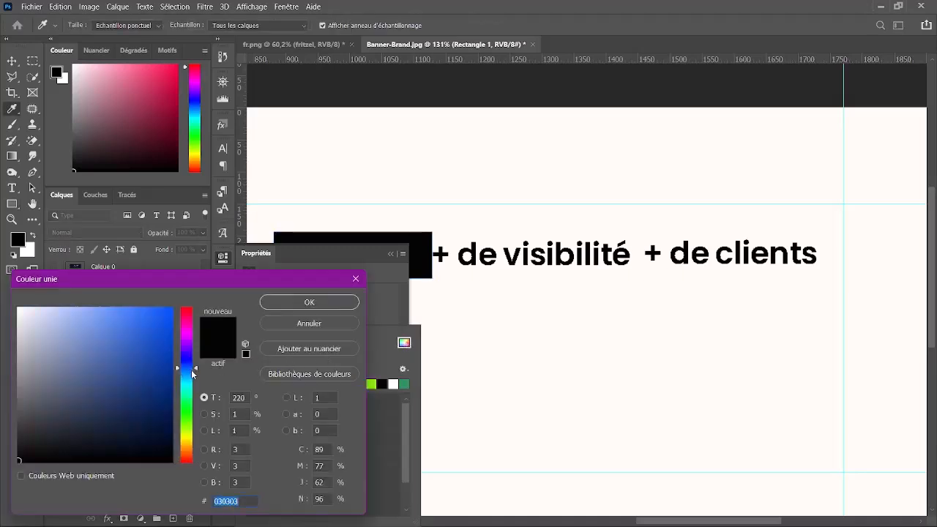
pyautogui.click(169, 336)
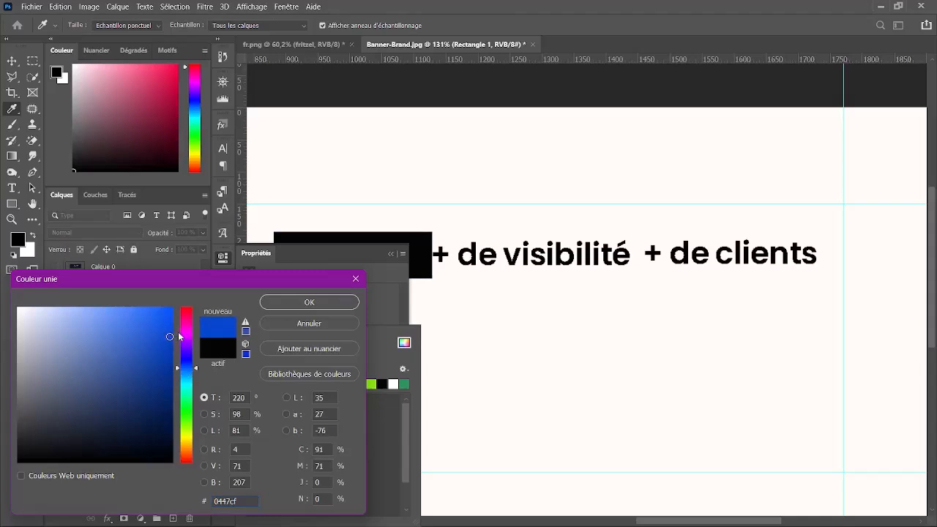
pyautogui.click(167, 349)
pyautogui.click(296, 302)
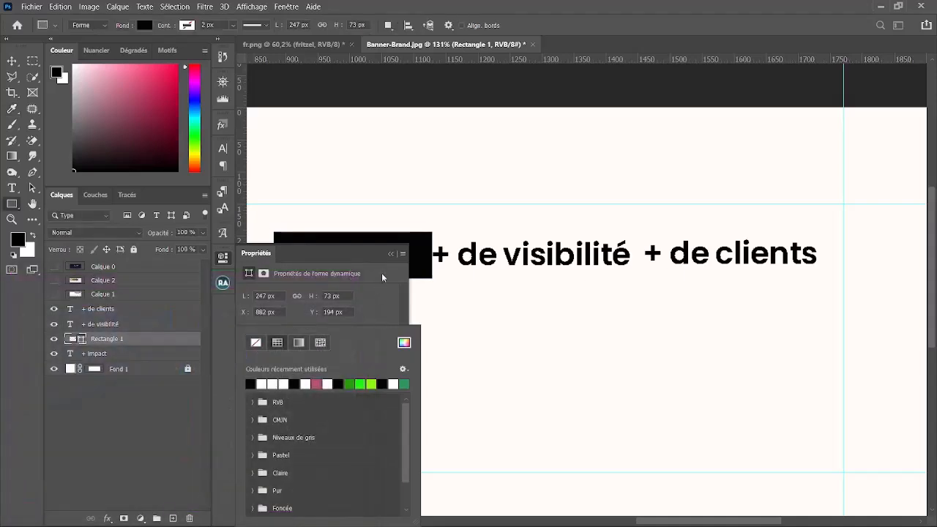
pyautogui.click(391, 255)
pyautogui.click(391, 253)
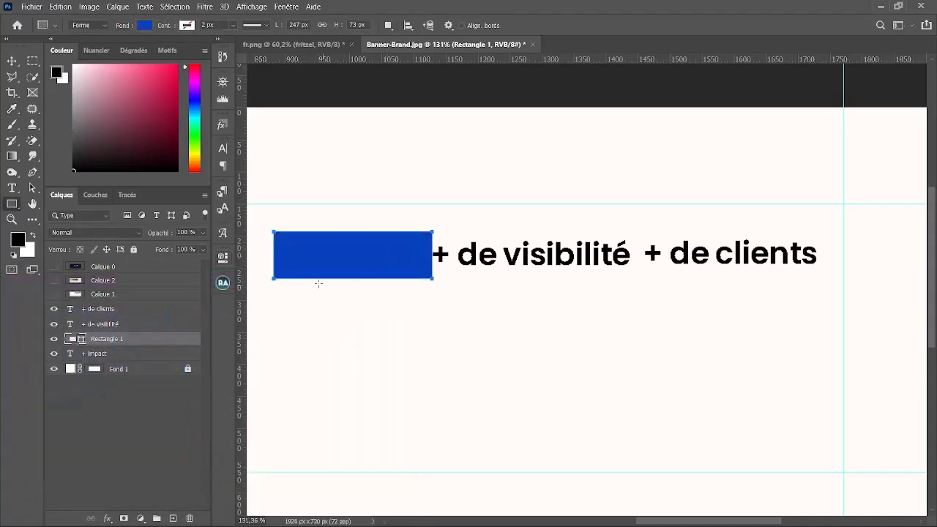
# Round the rectangle's corners to 36,5 px and put the '+ impact' text above it.
pyautogui.click(223, 258)
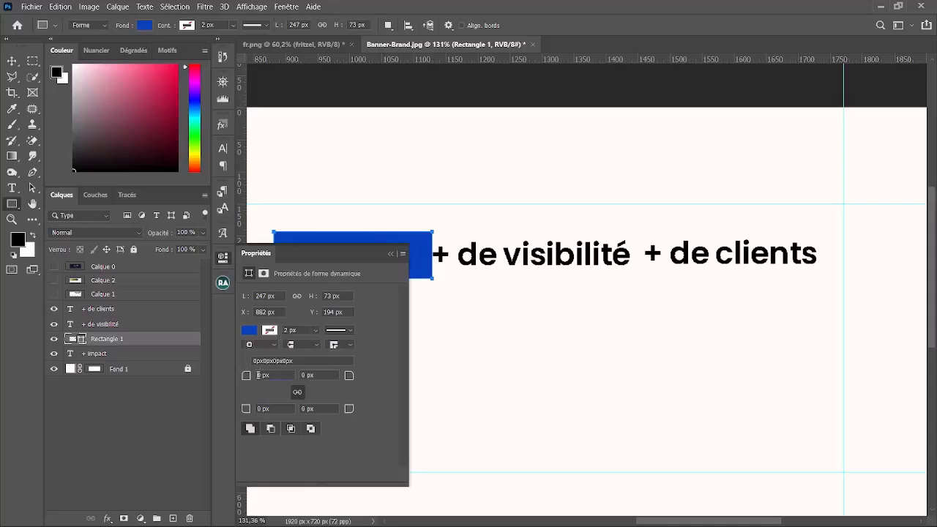
pyautogui.press('Return')
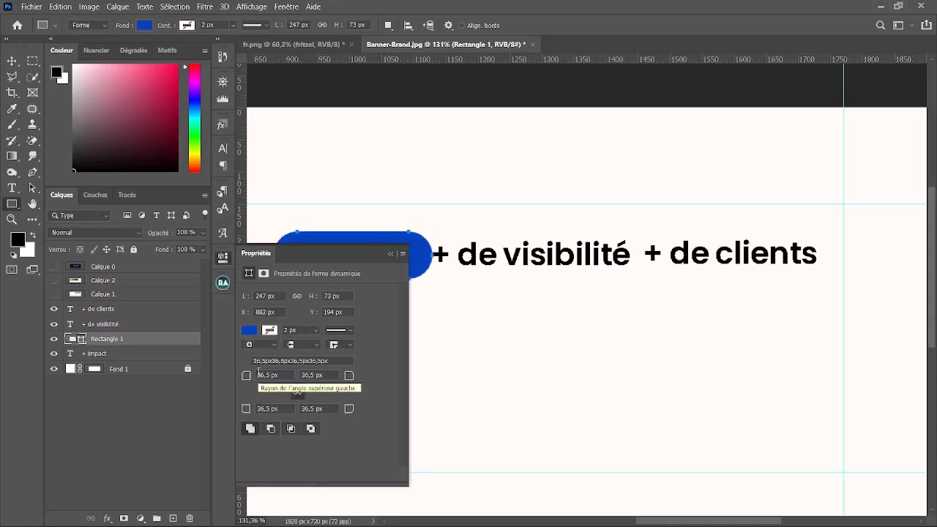
pyautogui.click(391, 253)
pyautogui.press('v')
pyautogui.moveTo(139, 358); pyautogui.dragTo(145, 333)
# Try shrinking the blue pill's height, then undo and keep its original size.
pyautogui.scroll(3, 330, 245)
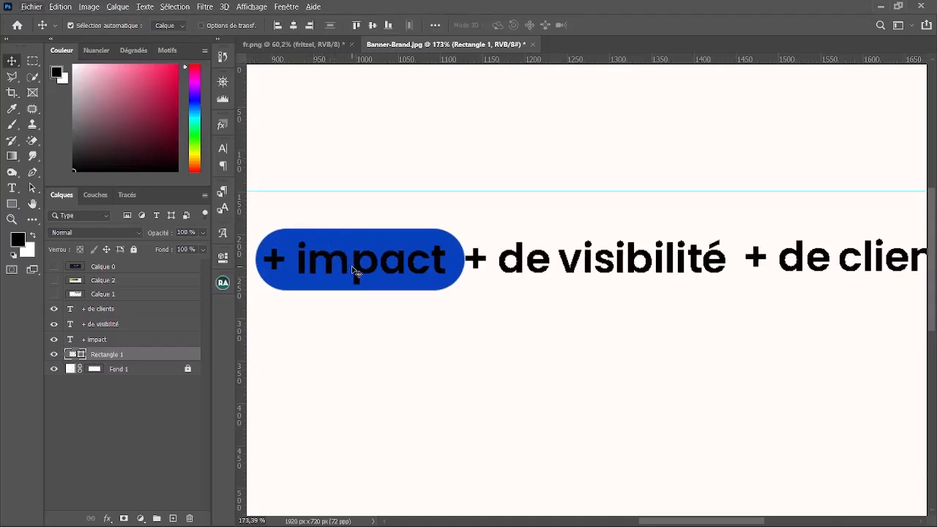
pyautogui.scroll(-5, 369, 270)
pyautogui.scroll(1, 303, 259)
pyautogui.scroll(3, 304, 260)
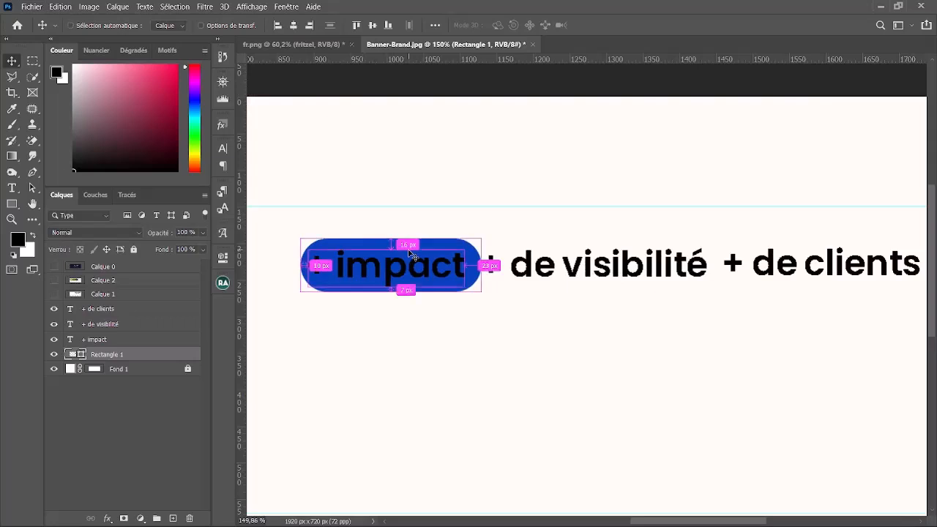
pyautogui.hotkey('ctrl', 't')
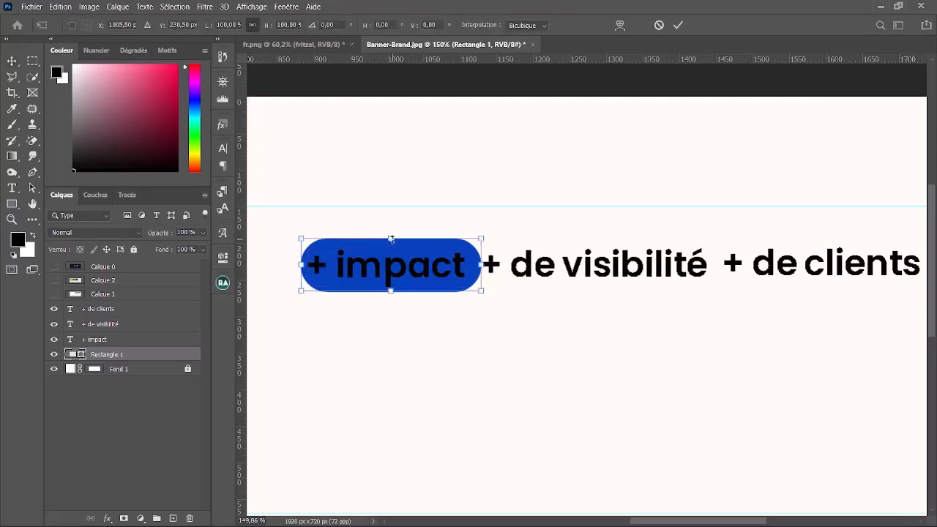
pyautogui.moveTo(392, 240); pyautogui.dragTo(391, 243)
pyautogui.hotkey('ctrl', 'z')
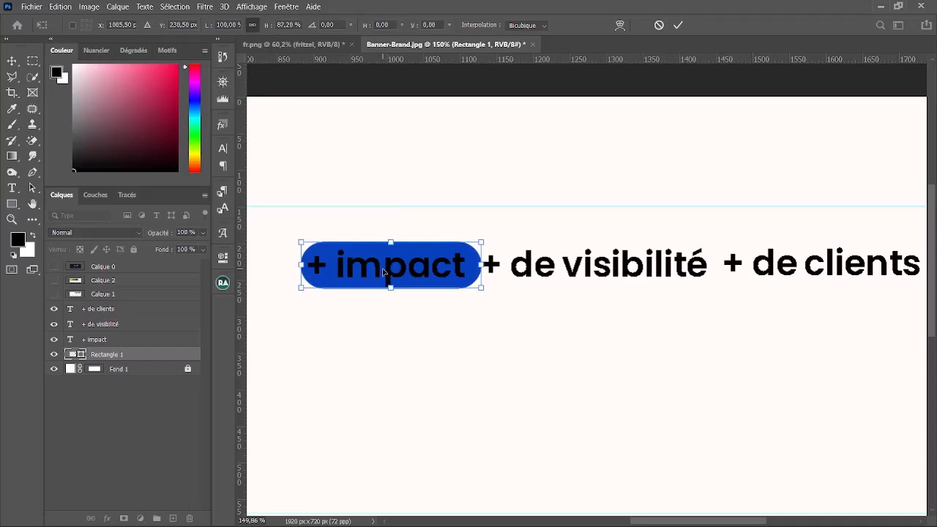
pyautogui.press('Return')
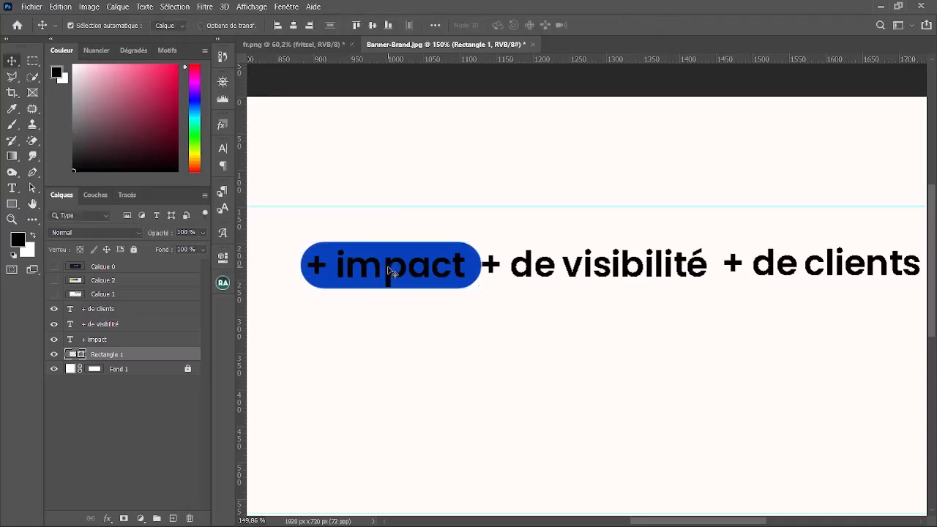
# Scale the '+ impact' text down to fit inside the blue pill.
pyautogui.click(391, 271)
pyautogui.hotkey('ctrl', 't')
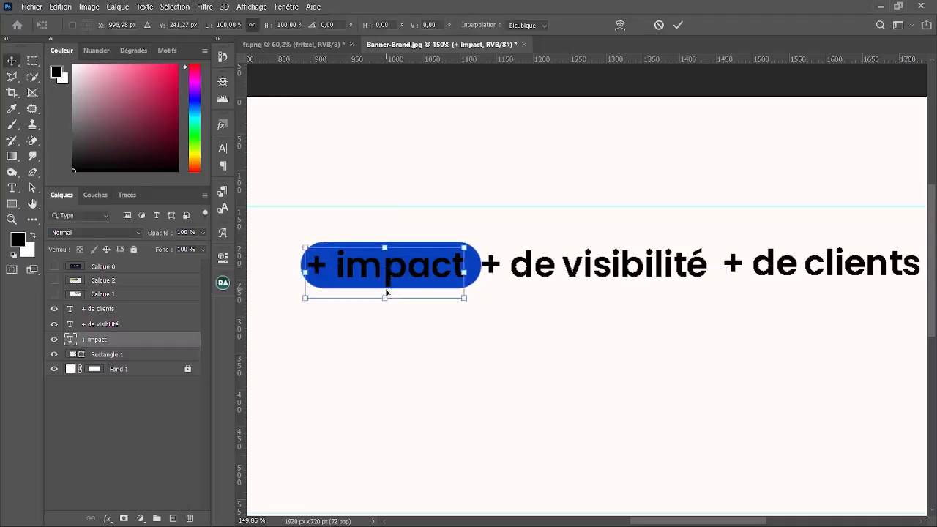
pyautogui.moveTo(384, 298); pyautogui.dragTo(384, 290)
pyautogui.press('Return')
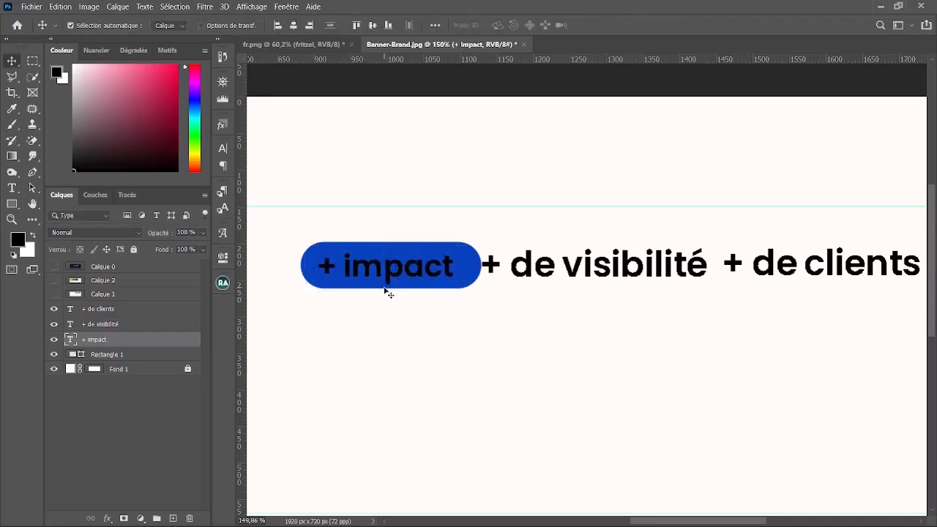
pyautogui.scroll(-4, 388, 293)
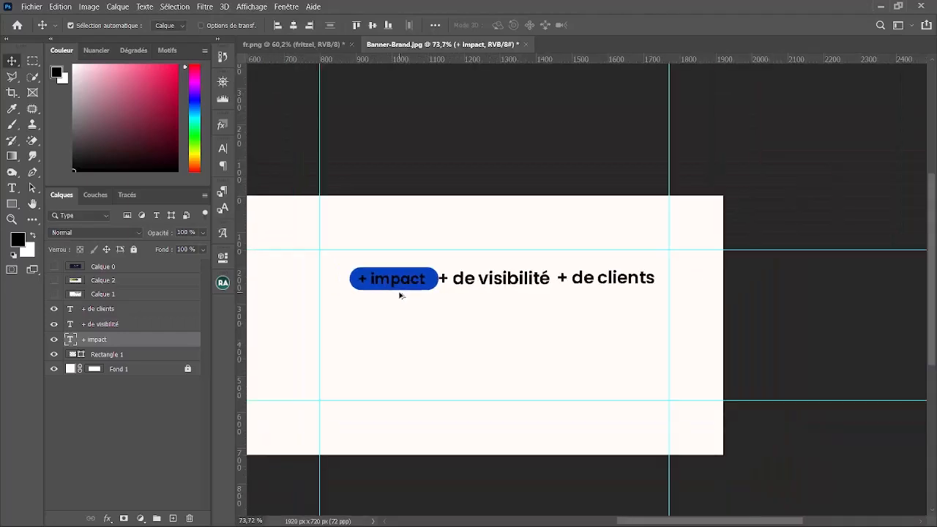
pyautogui.scroll(3, 401, 295)
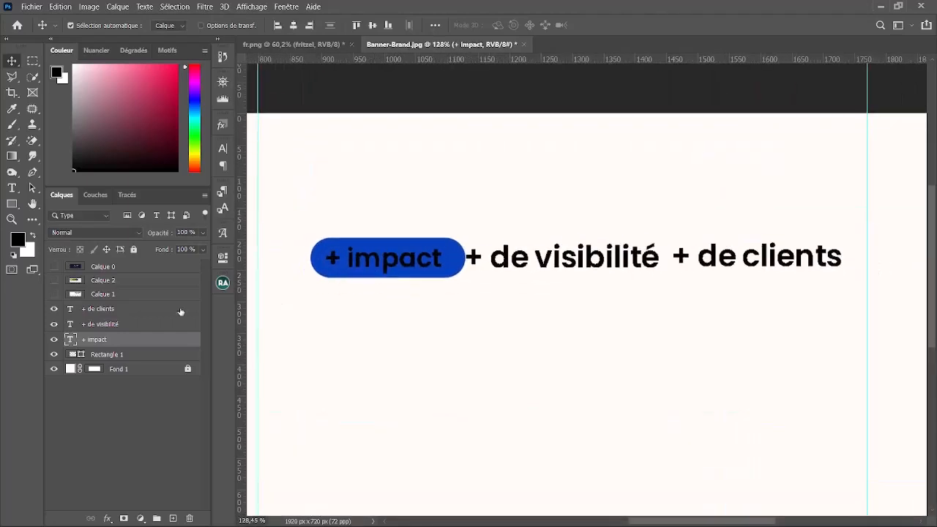
# Select the three tagline text layers and colour them cream #fefbf3 sampled from the background.
pyautogui.keyDown('shift'); pyautogui.click(156, 308); pyautogui.keyUp('shift')
pyautogui.click(172, 298)
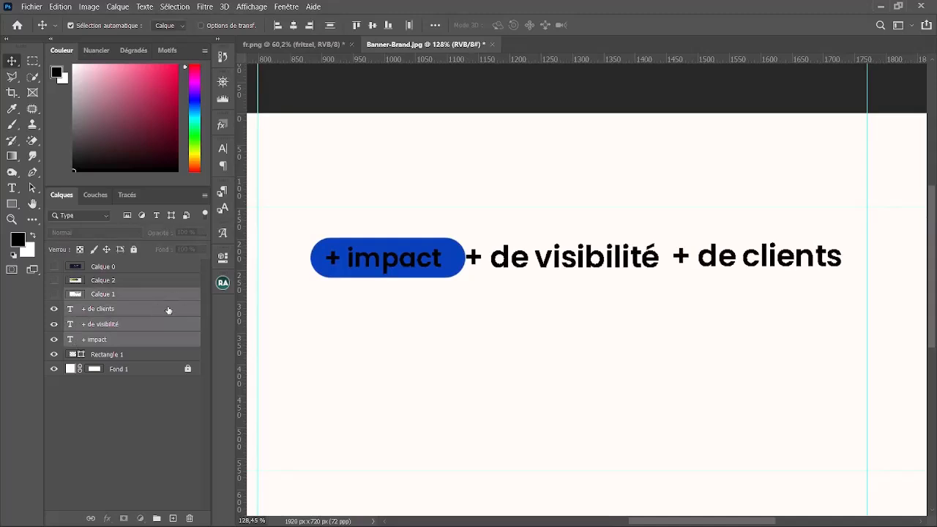
pyautogui.hotkey('alt', '[')
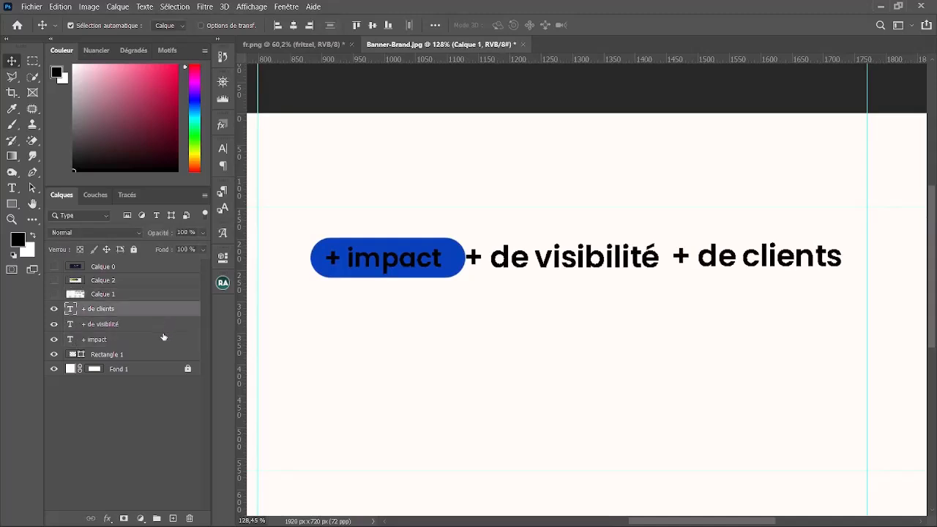
pyautogui.keyDown('shift'); pyautogui.click(149, 340); pyautogui.keyUp('shift')
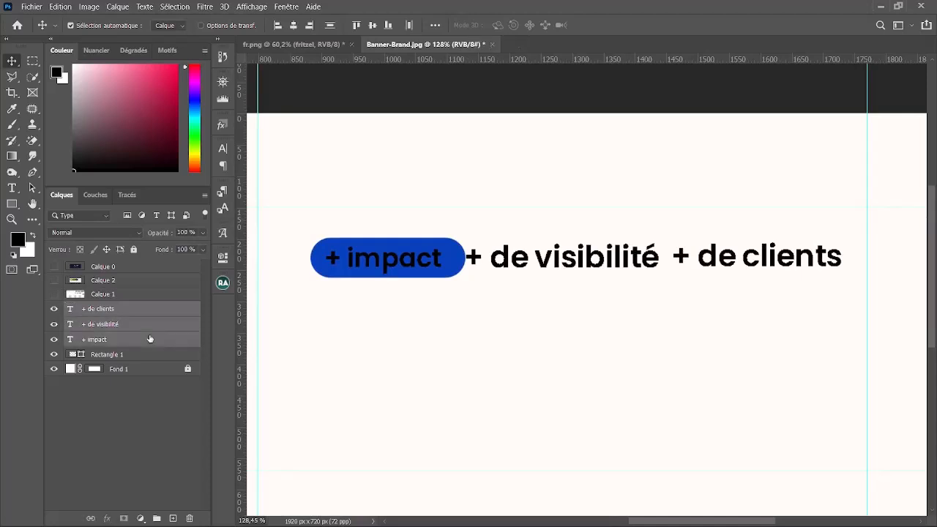
pyautogui.click(224, 258)
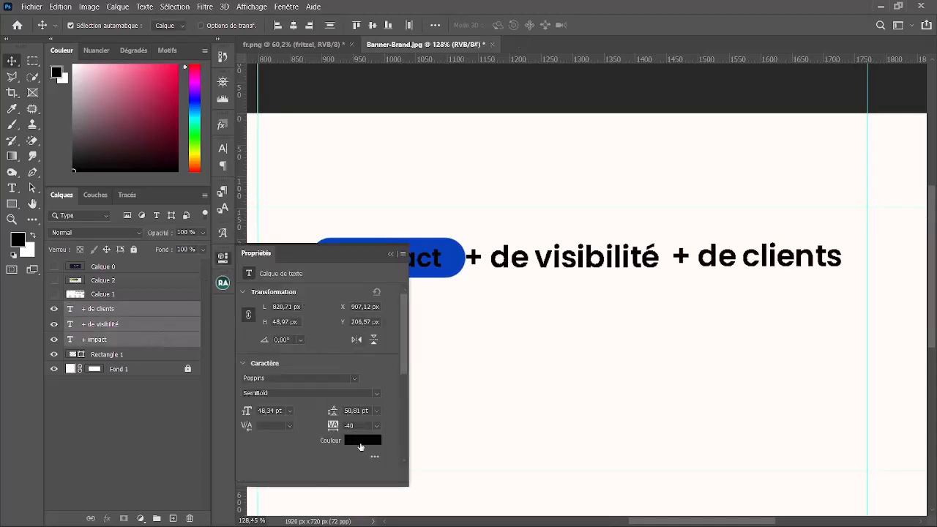
pyautogui.click(359, 442)
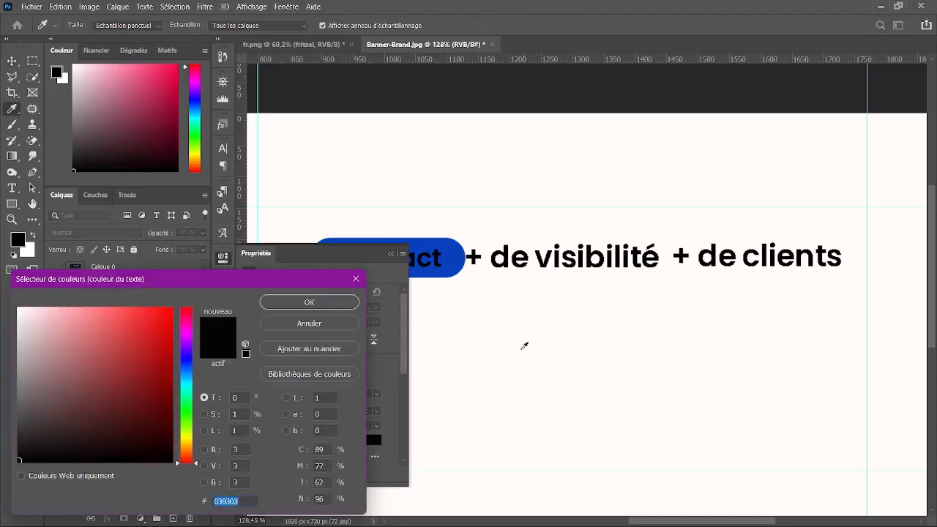
pyautogui.click(524, 346)
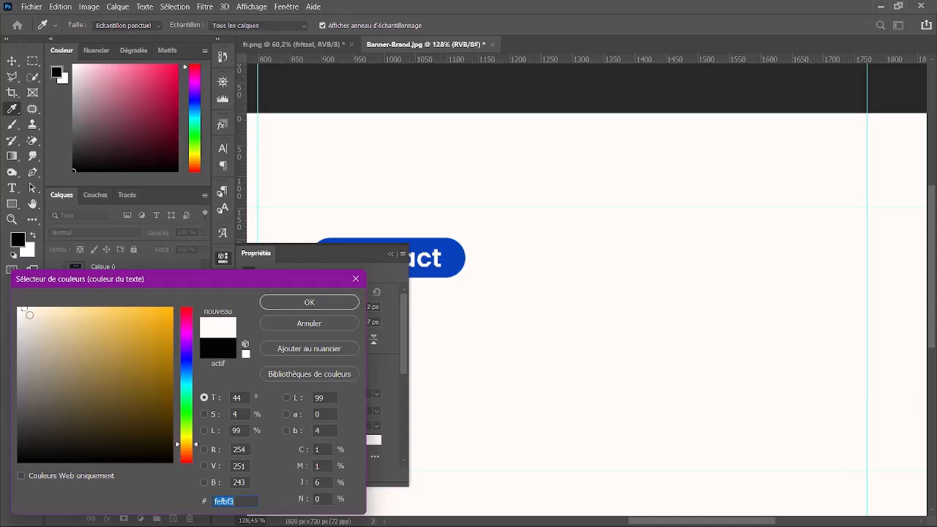
pyautogui.click(279, 303)
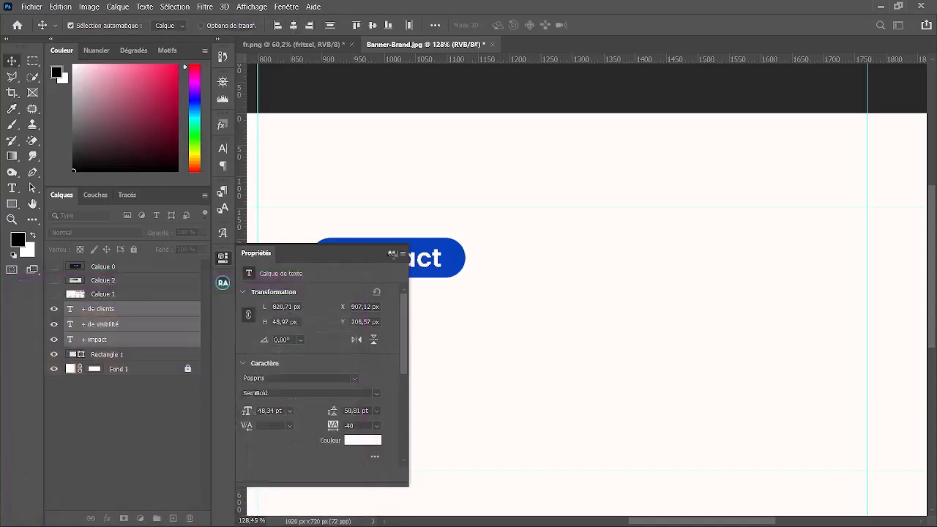
pyautogui.click(393, 254)
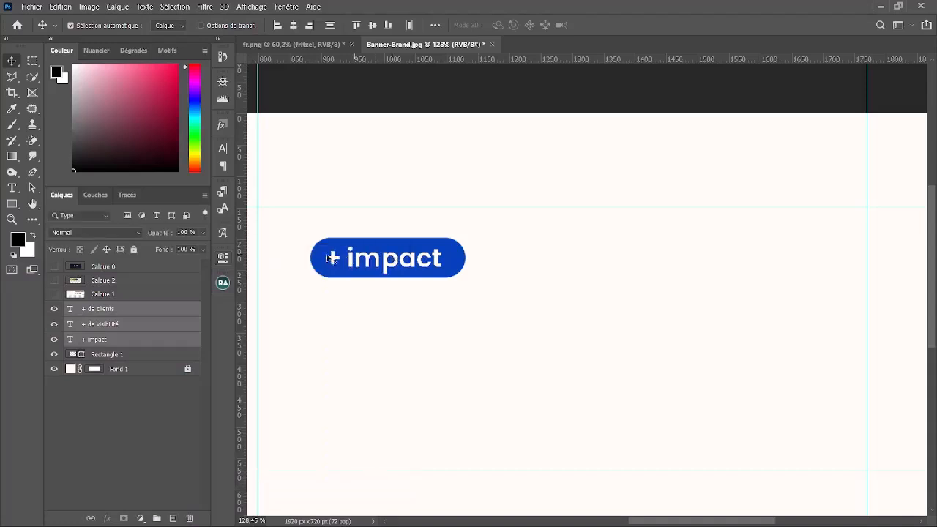
# Duplicate the blue pill behind '+ de visibilité' and stretch it to fit that text.
pyautogui.click(151, 356)
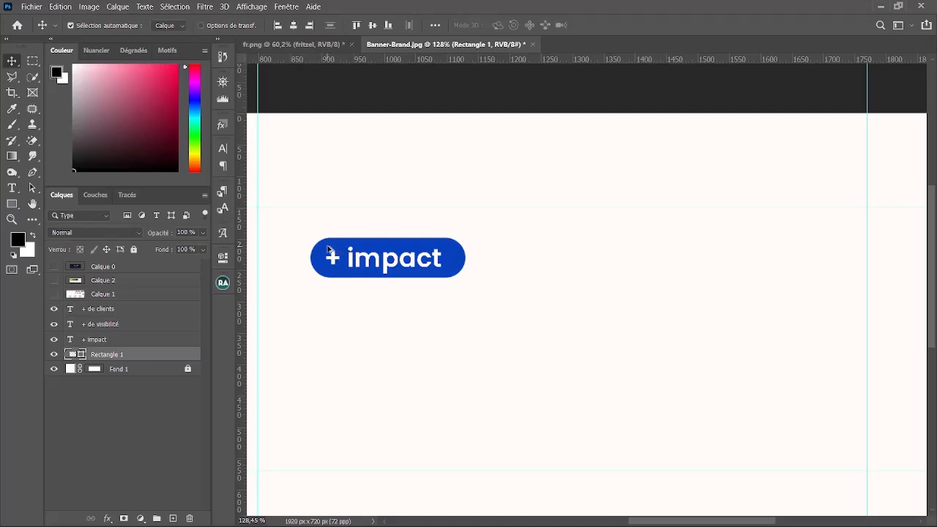
pyautogui.moveTo(320, 252); pyautogui.dragTo(474, 252)
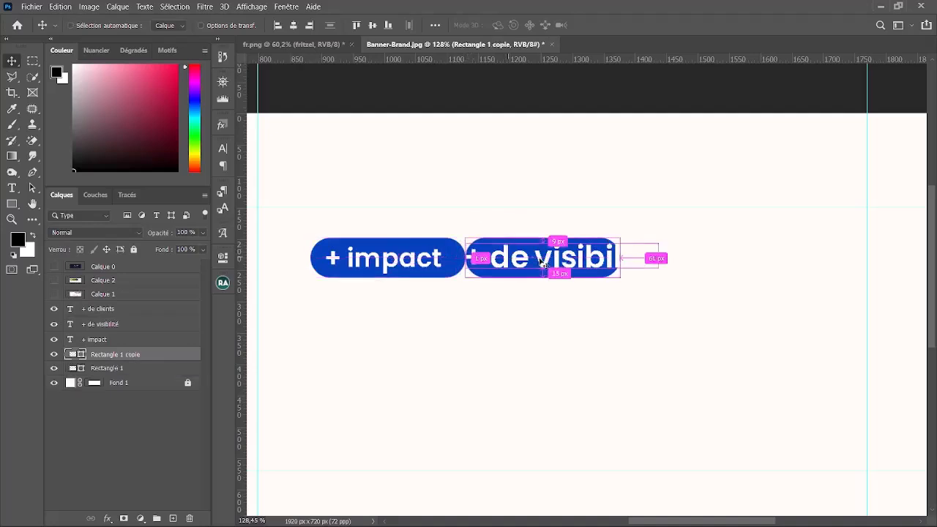
pyautogui.hotkey('ctrl', 't')
pyautogui.moveTo(620, 259); pyautogui.dragTo(675, 259)
pyautogui.press('Return')
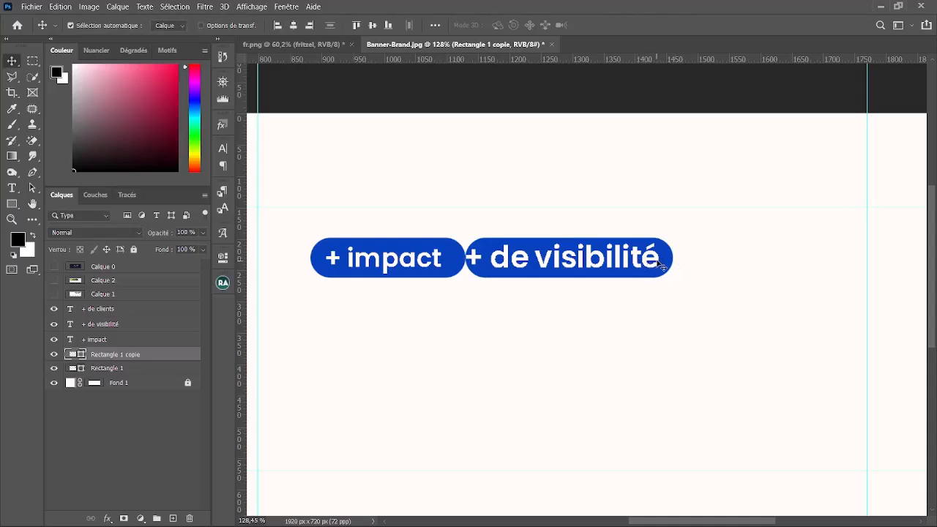
# Shrink the '+ de visibilité' text to fit its pill and nudge it right.
pyautogui.click(661, 265)
pyautogui.hotkey('ctrl', 't')
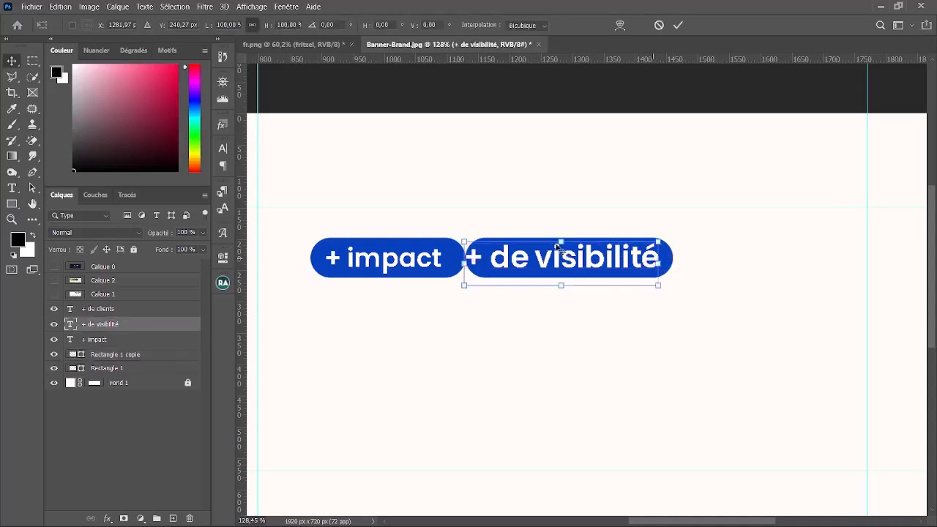
pyautogui.moveTo(555, 237); pyautogui.dragTo(566, 247)
pyautogui.press('Return')
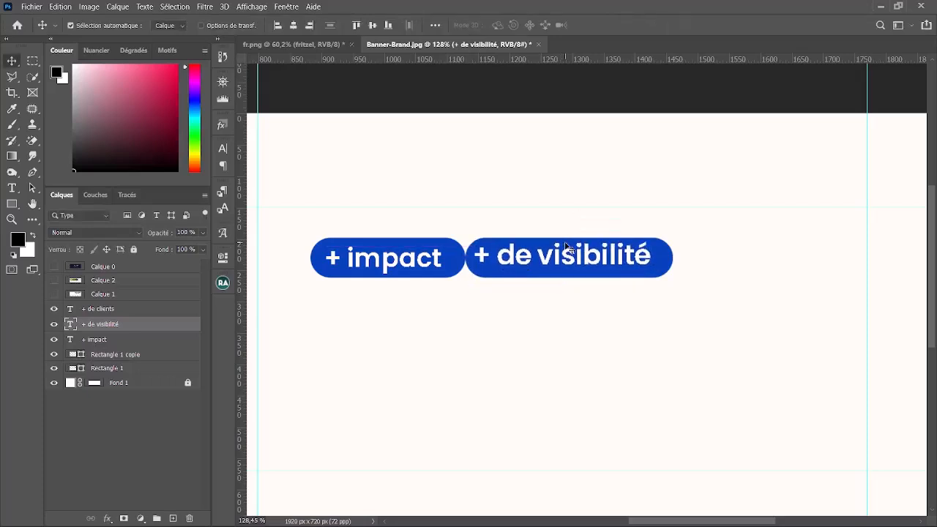
pyautogui.press('Right')
pyautogui.press('Right')
pyautogui.press('Right')
pyautogui.press('Right')
pyautogui.press('Right')
pyautogui.press('Right')
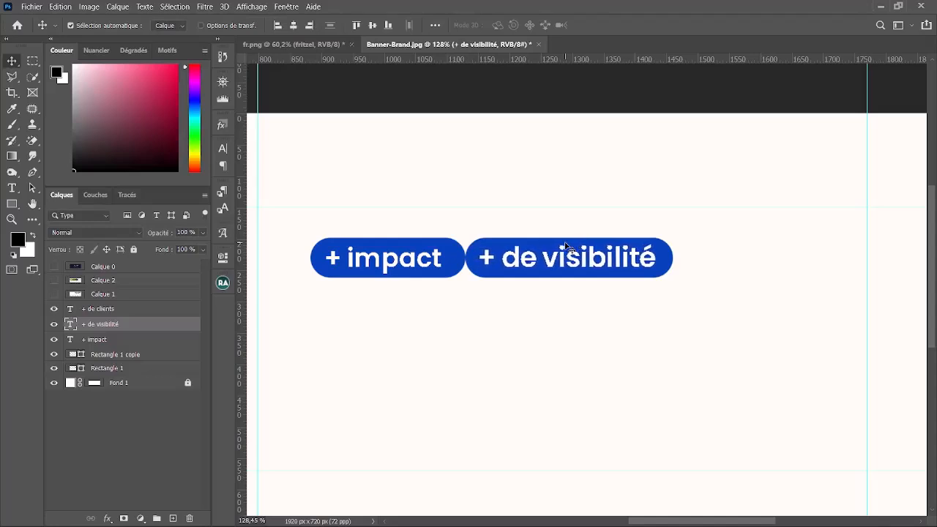
# Duplicate the pill behind '+ de clients' and shrink that text to fit.
pyautogui.click(398, 244)
pyautogui.moveTo(398, 244); pyautogui.dragTo(763, 243)
pyautogui.click(713, 261)
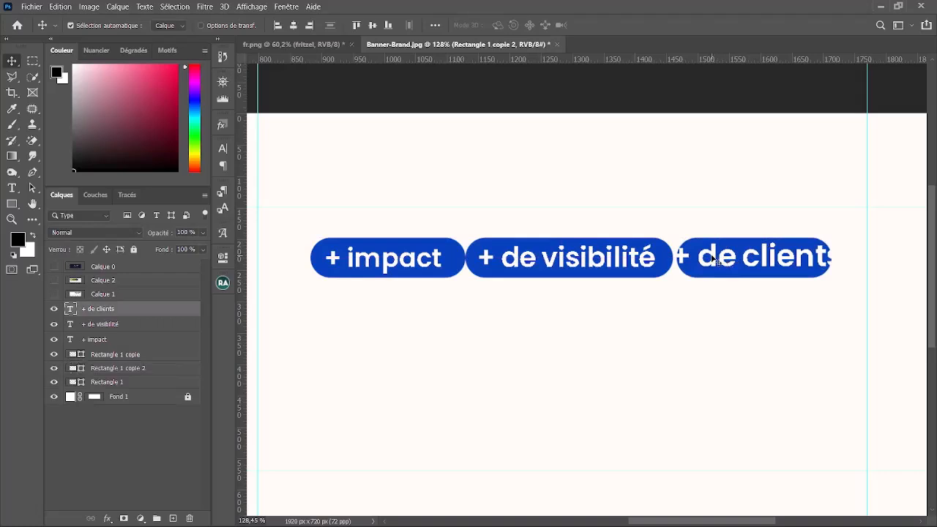
pyautogui.hotkey('ctrl', 't')
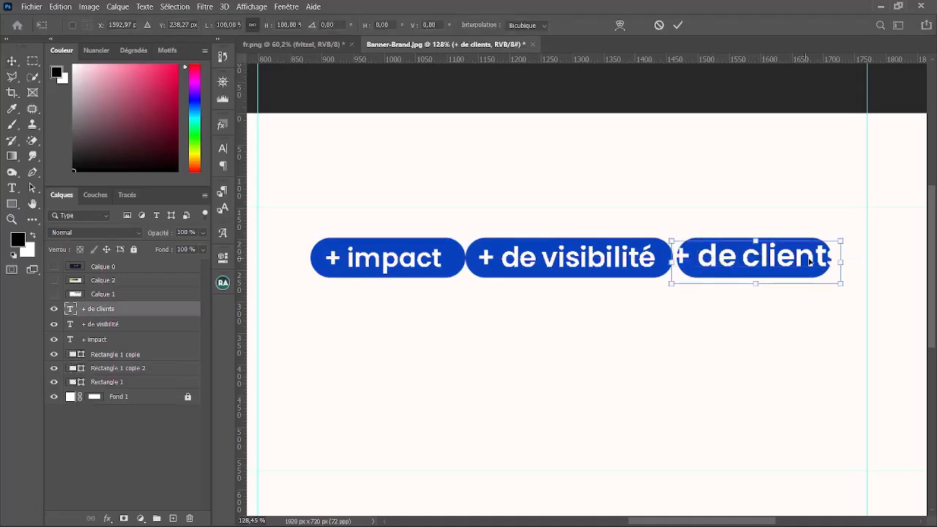
pyautogui.moveTo(844, 264); pyautogui.dragTo(833, 252)
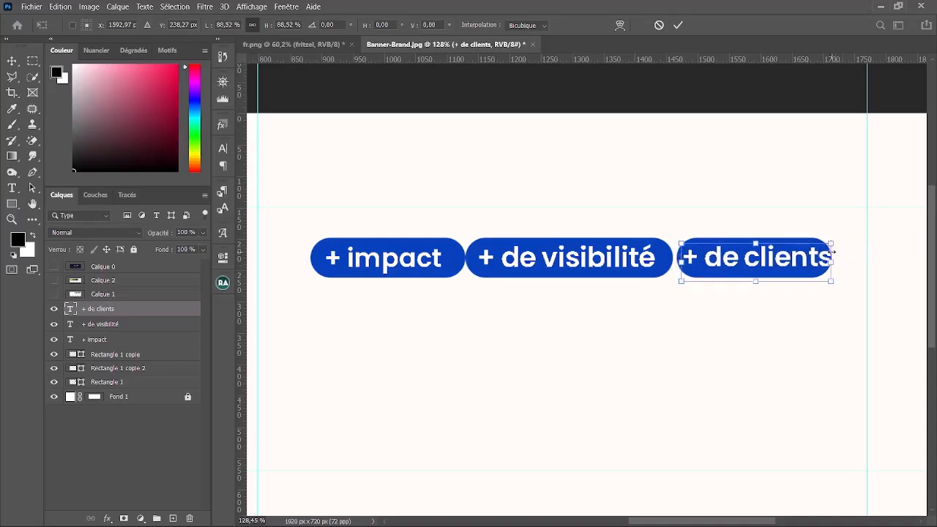
pyautogui.press('Return')
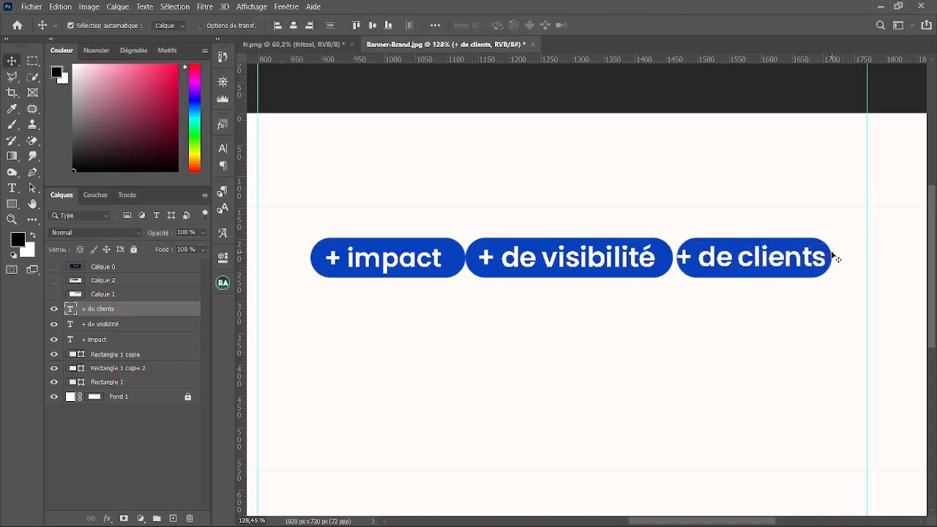
# Nudge '+ de clients' right, shrink it slightly more, and select it with its pill.
pyautogui.press('Right')
pyautogui.hotkey('ctrl', 't')
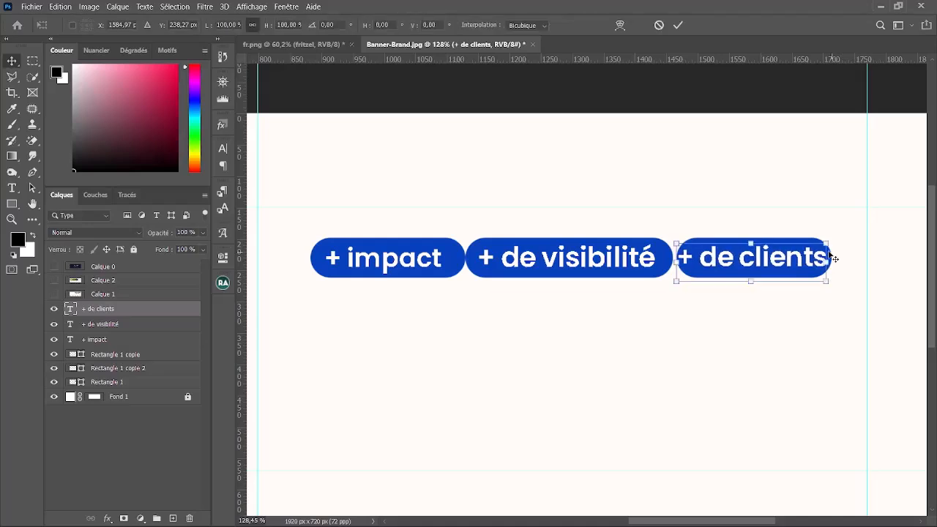
pyautogui.moveTo(829, 262); pyautogui.dragTo(824, 265)
pyautogui.press('Return')
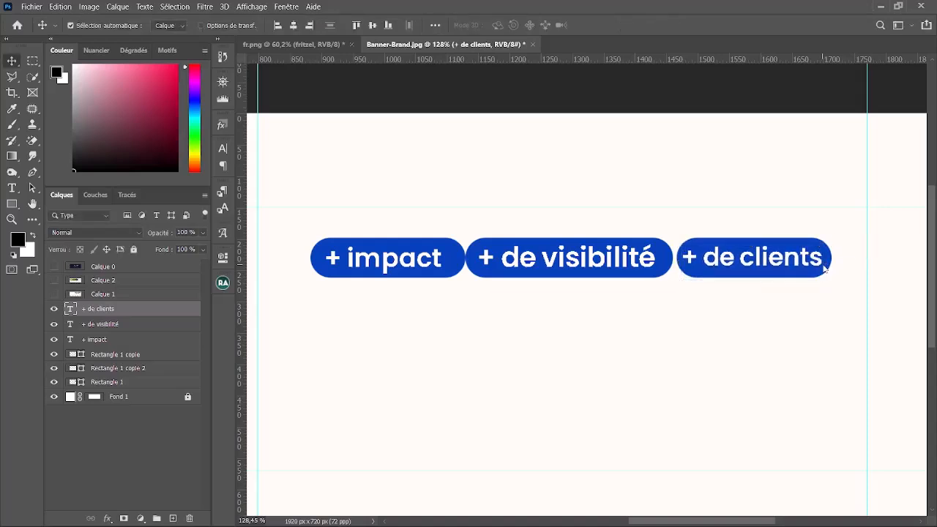
pyautogui.moveTo(738, 297); pyautogui.dragTo(819, 220)
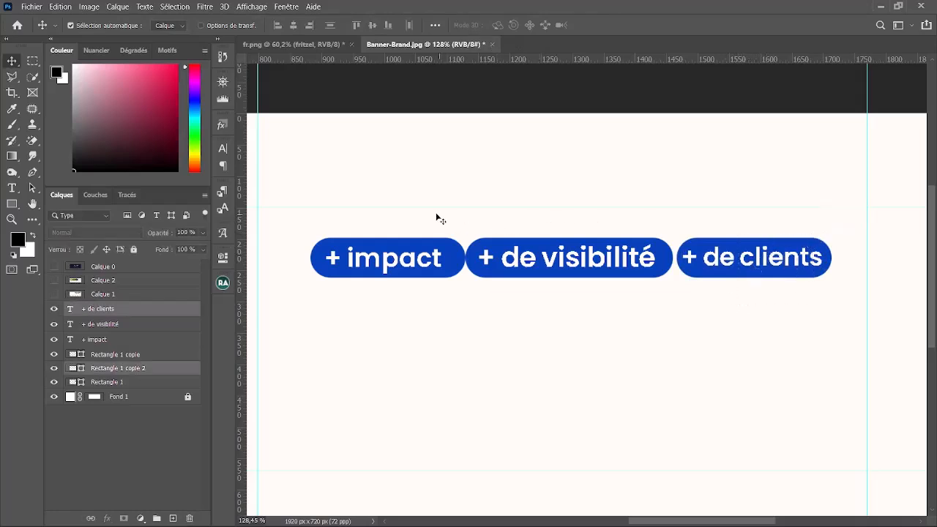
# Centre '+ de clients' on its pill, aligning relative to the selection instead of the canvas.
pyautogui.click(373, 25)
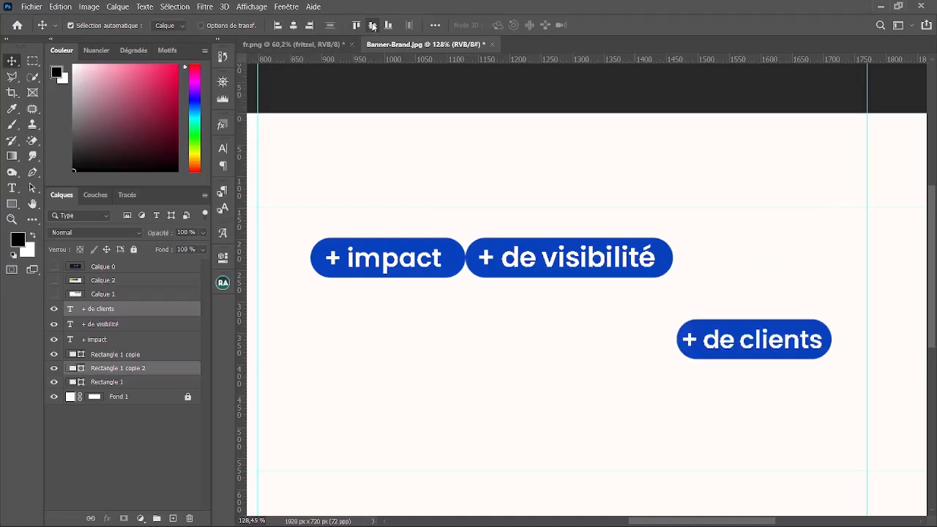
pyautogui.click(434, 27)
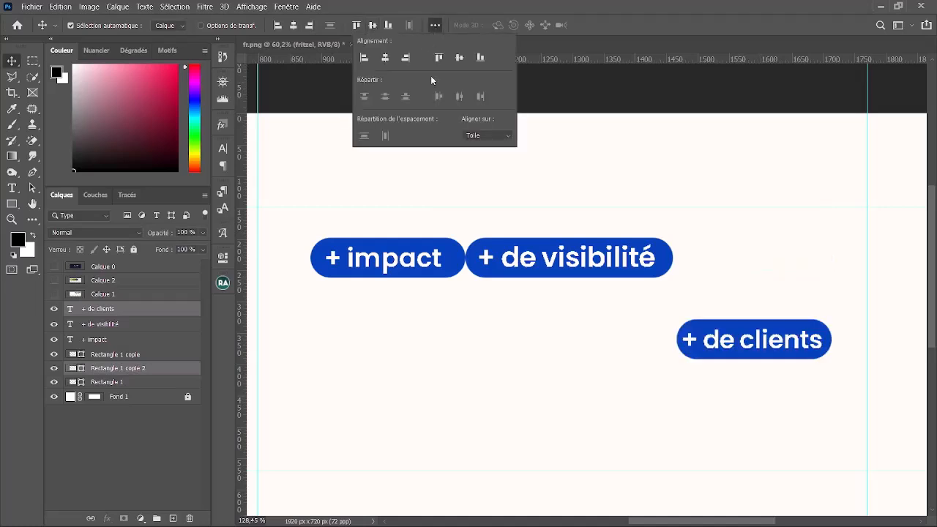
pyautogui.click(485, 133)
pyautogui.click(476, 145)
pyautogui.click(461, 58)
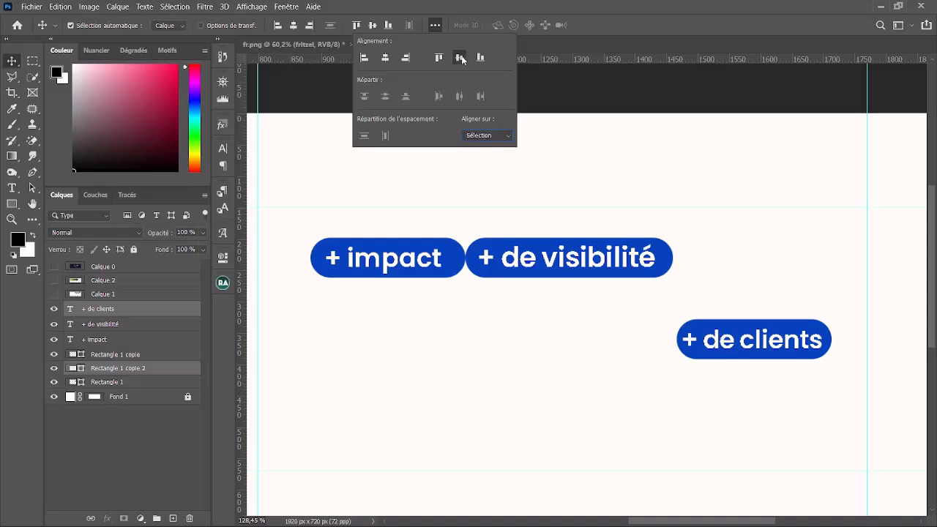
pyautogui.click(387, 58)
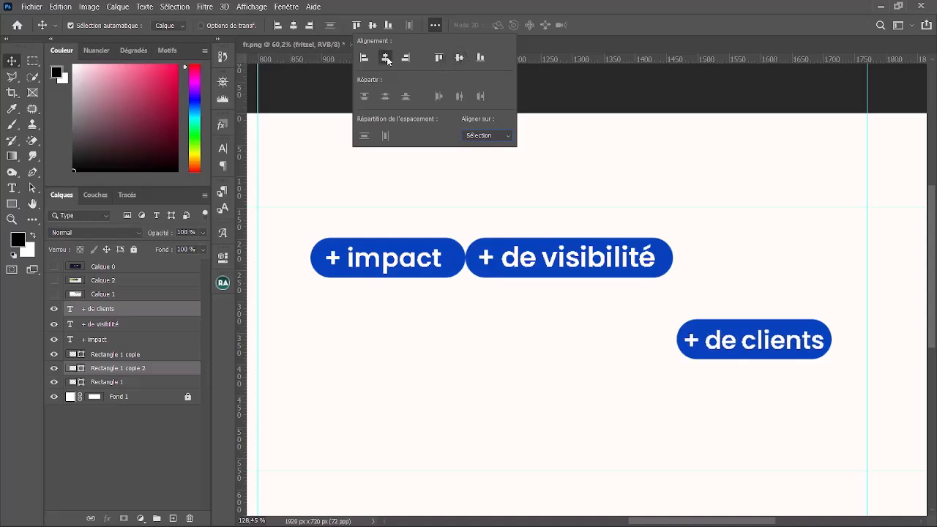
pyautogui.click(668, 130)
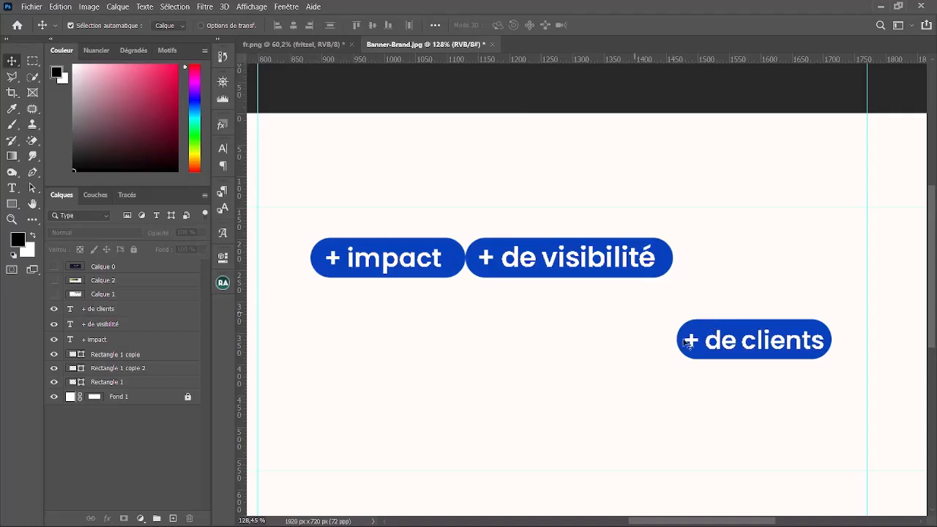
# Group the '+ de clients' pill and text as 'Clients'.
pyautogui.moveTo(672, 338); pyautogui.dragTo(734, 368)
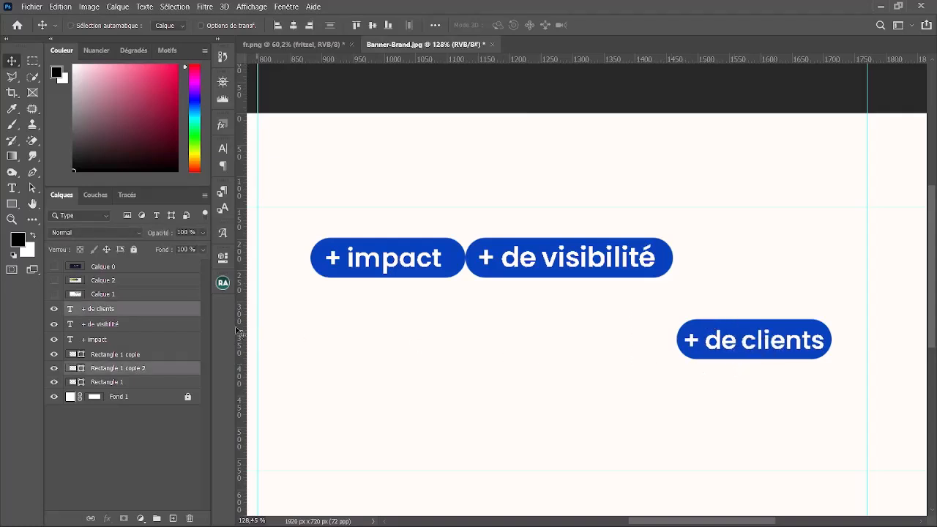
pyautogui.hotkey('ctrl', 'g')
pyautogui.doubleClick(99, 309)
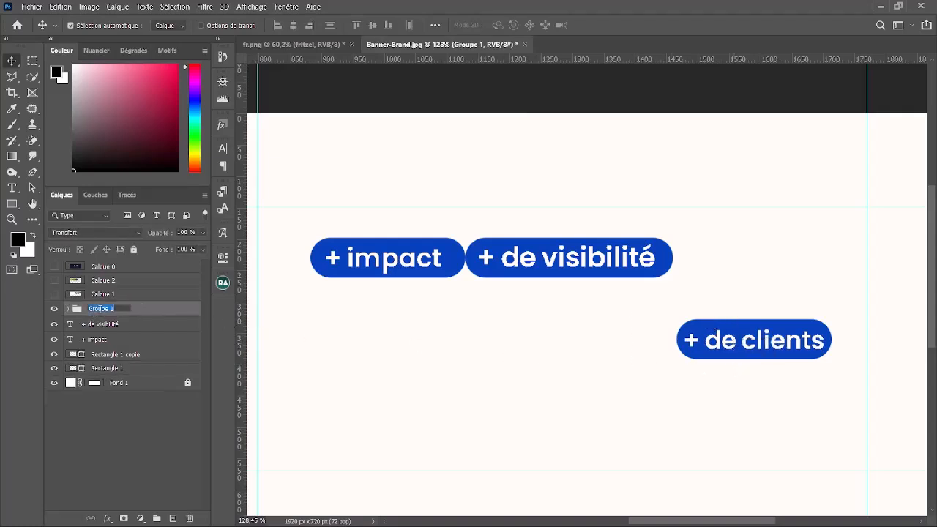
pyautogui.write('Clients')
pyautogui.press('Return')
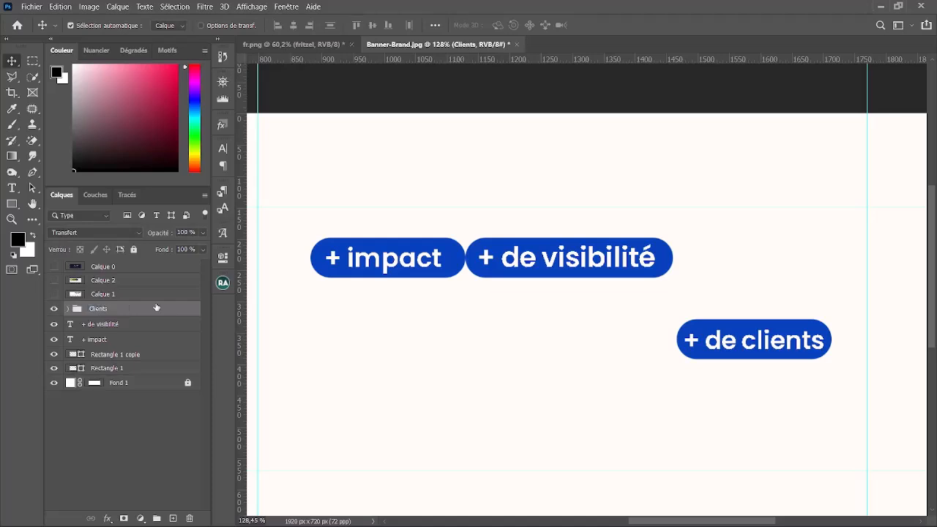
# Centre '+ de visibilité' on its pill and group them as 'visibi'.
pyautogui.moveTo(555, 302); pyautogui.dragTo(648, 243)
pyautogui.click(339, 156)
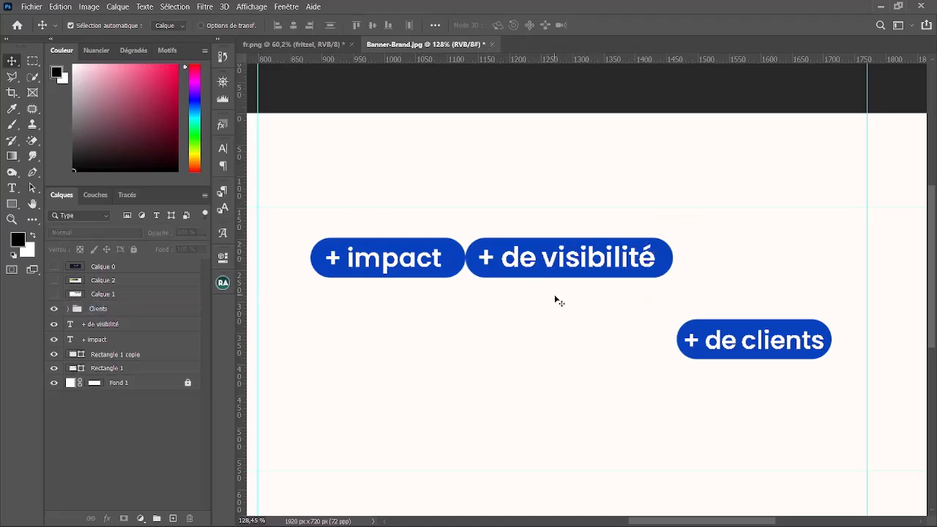
pyautogui.moveTo(555, 300); pyautogui.dragTo(552, 251)
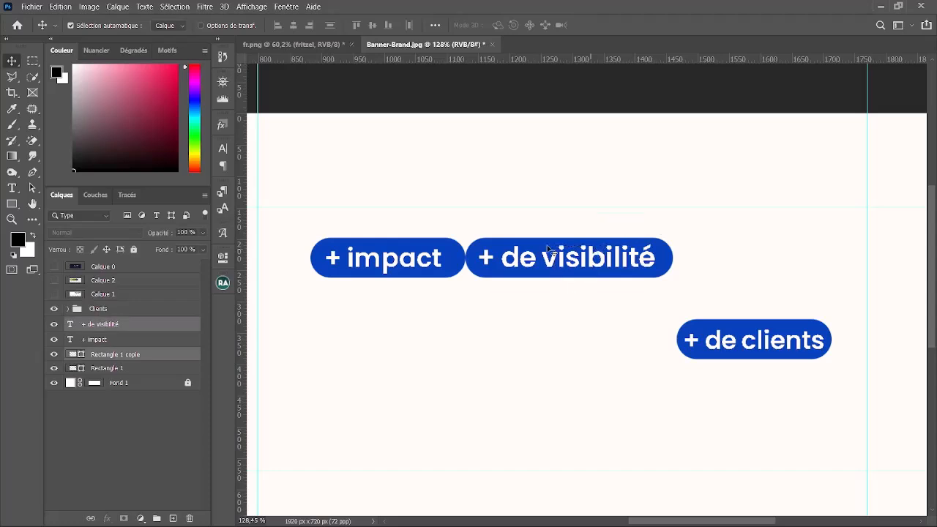
pyautogui.click(372, 27)
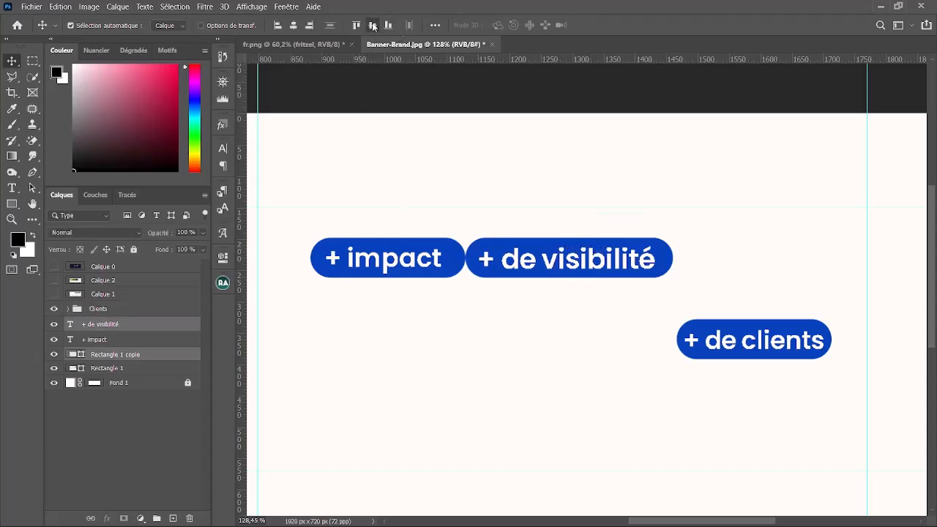
pyautogui.click(297, 23)
pyautogui.hotkey('ctrl', 'g')
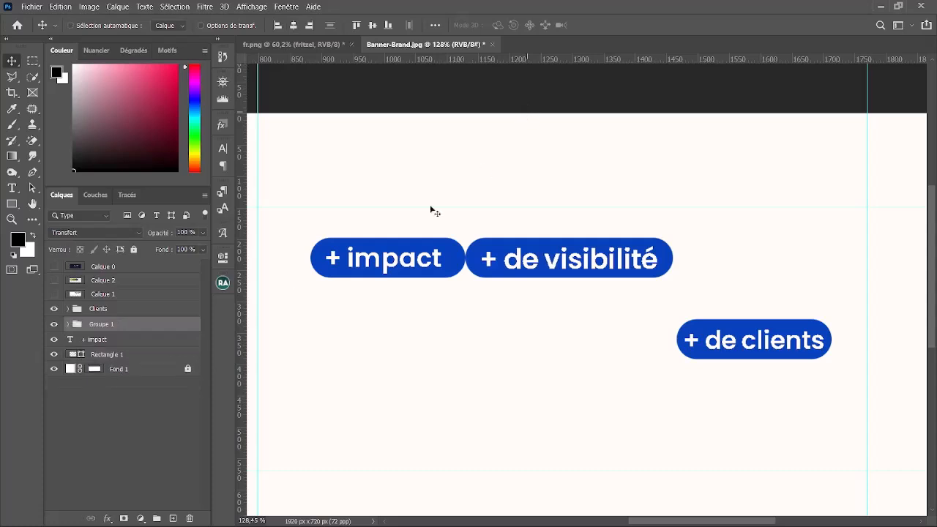
pyautogui.doubleClick(102, 325)
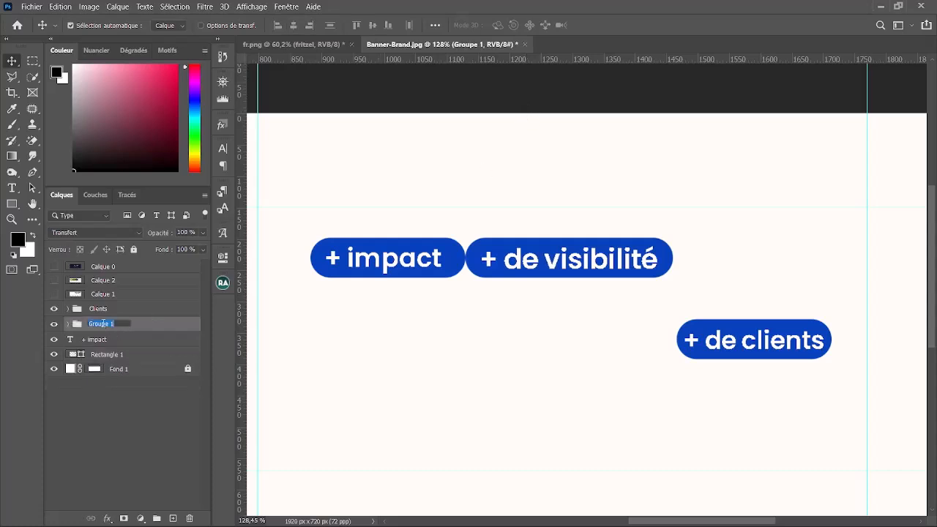
pyautogui.write('visibi')
pyautogui.press('Return')
# Centre '+ impact' on its pill and group them as 'impact'.
pyautogui.moveTo(342, 306); pyautogui.dragTo(374, 189)
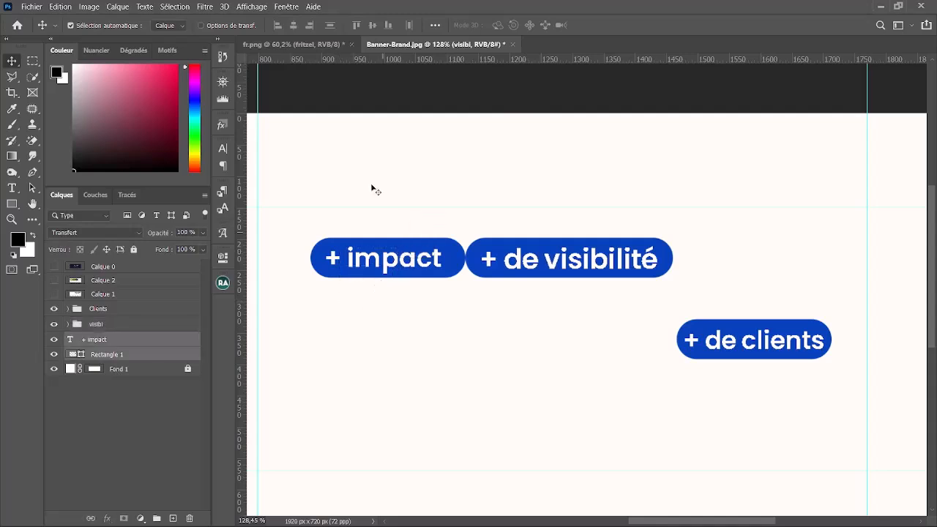
pyautogui.click(294, 26)
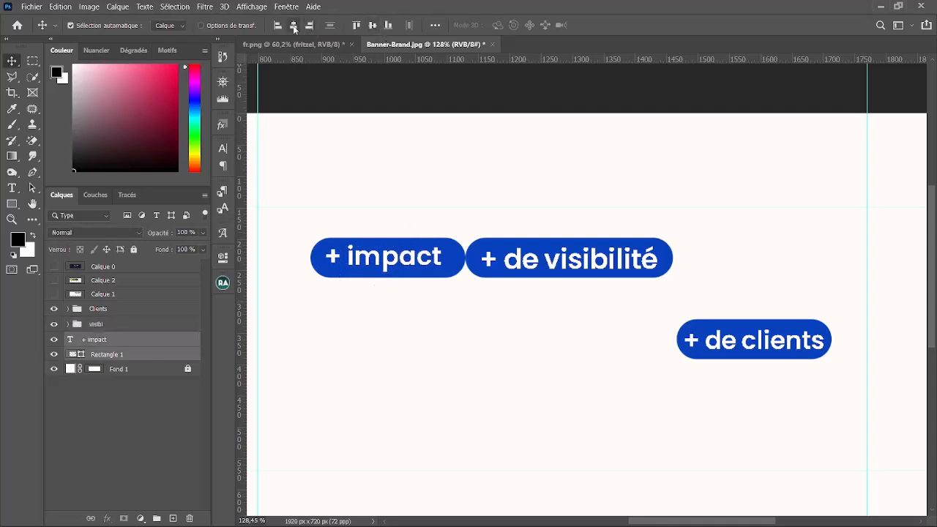
pyautogui.click(293, 26)
pyautogui.hotkey('ctrl', 'g')
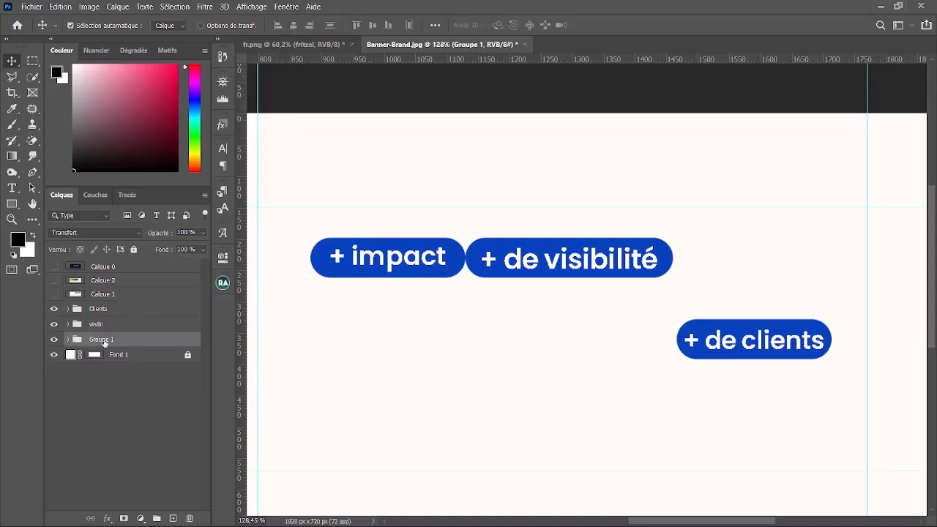
pyautogui.doubleClick(102, 340)
pyautogui.press('BackSpace')
pyautogui.write('impact')
pyautogui.press('Return')
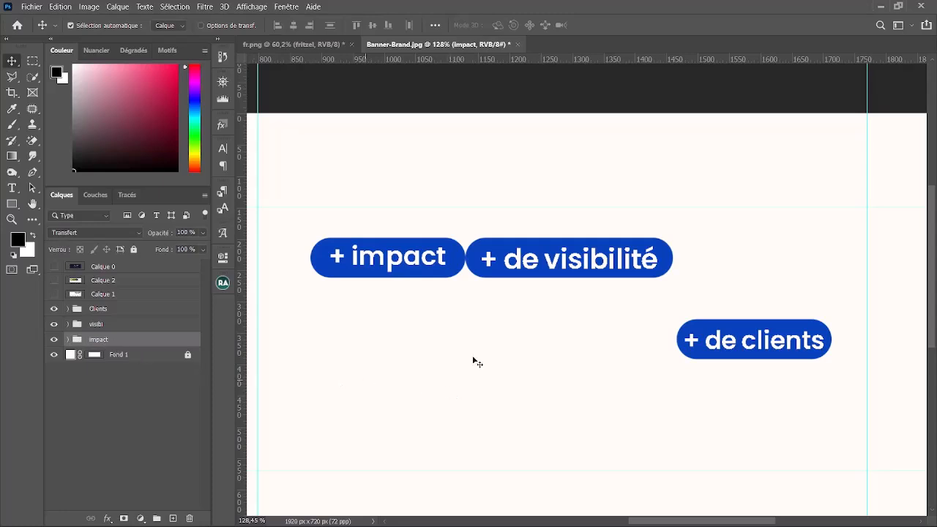
# Move the Clients pill group up into the row with the other pills.
pyautogui.scroll(-5, 576, 303)
pyautogui.scroll(4, 668, 296)
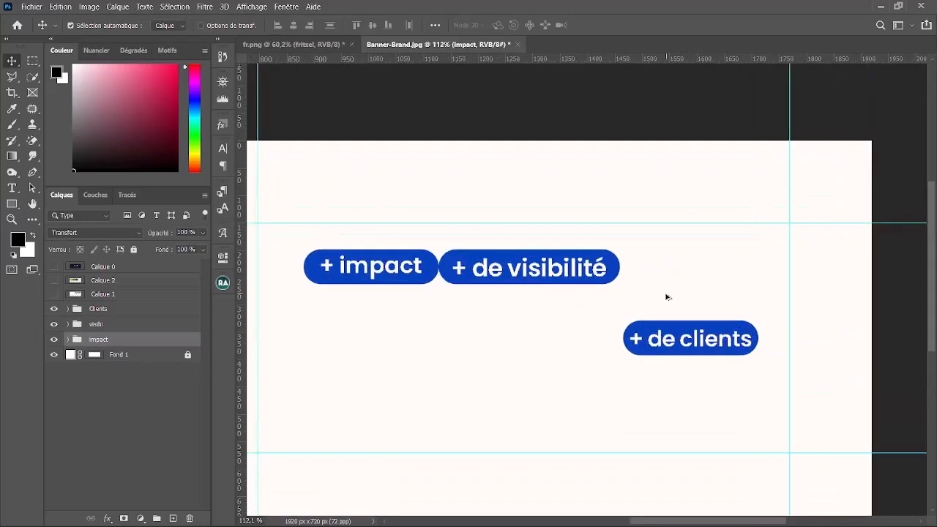
pyautogui.click(147, 309)
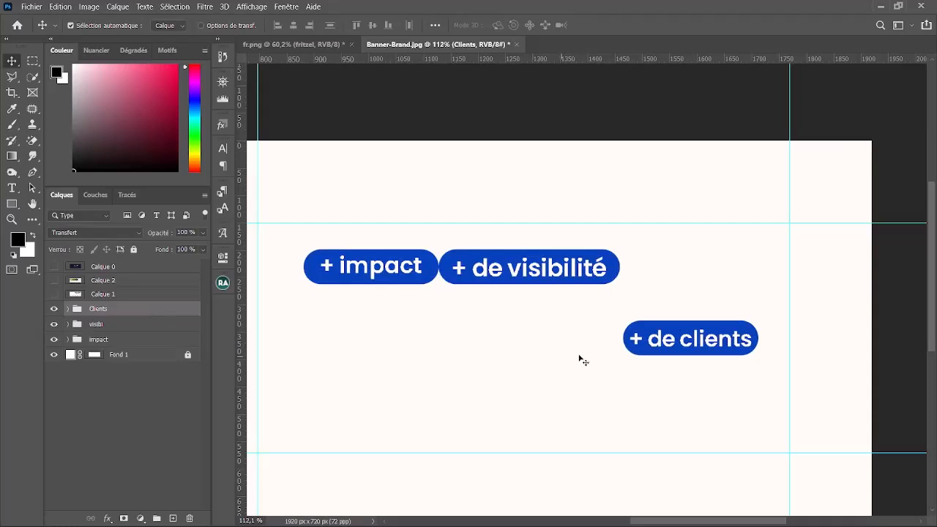
pyautogui.moveTo(651, 307); pyautogui.dragTo(659, 236)
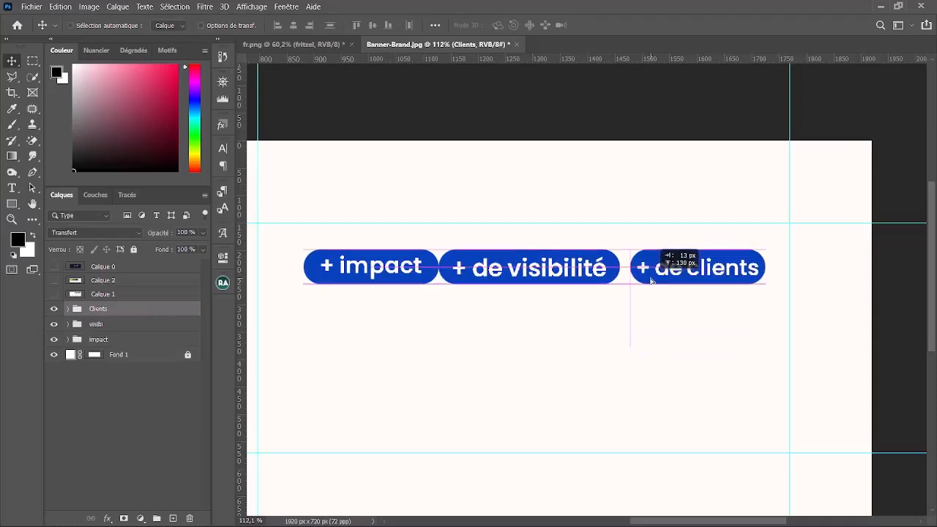
# Duplicate the '+ impact' text below the pills and move the copy out of the impact group.
pyautogui.scroll(-5, 516, 336)
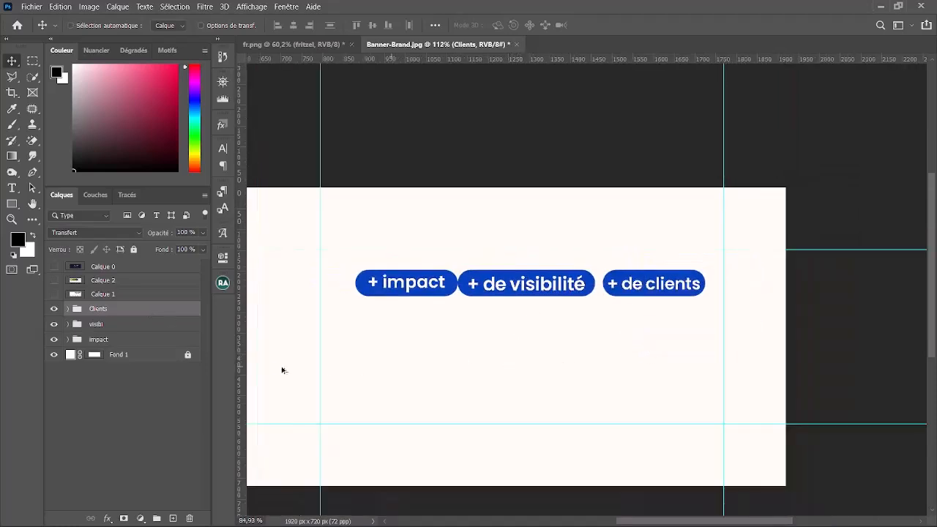
pyautogui.scroll(4, 290, 364)
pyautogui.scroll(-1, 285, 337)
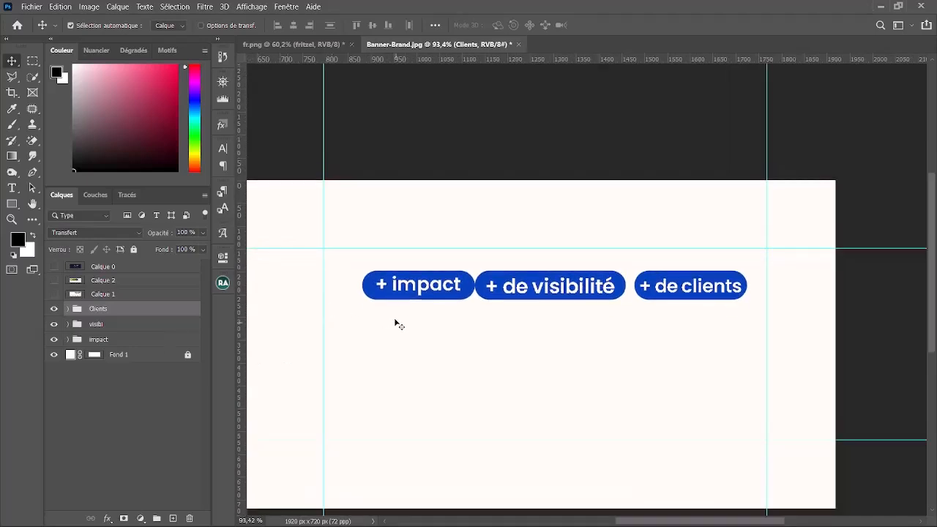
pyautogui.scroll(-1, 399, 311)
pyautogui.scroll(1, 410, 306)
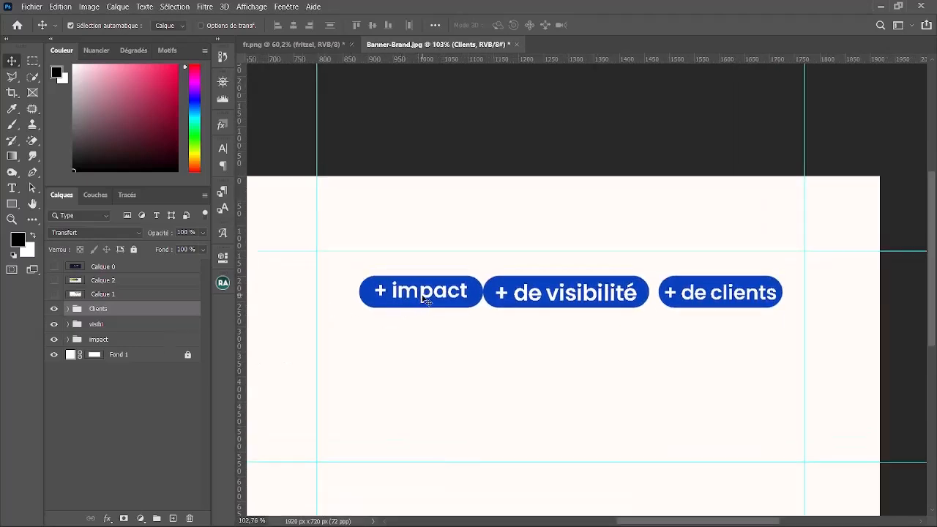
pyautogui.moveTo(421, 299); pyautogui.dragTo(421, 388)
pyautogui.moveTo(154, 356); pyautogui.dragTo(72, 343)
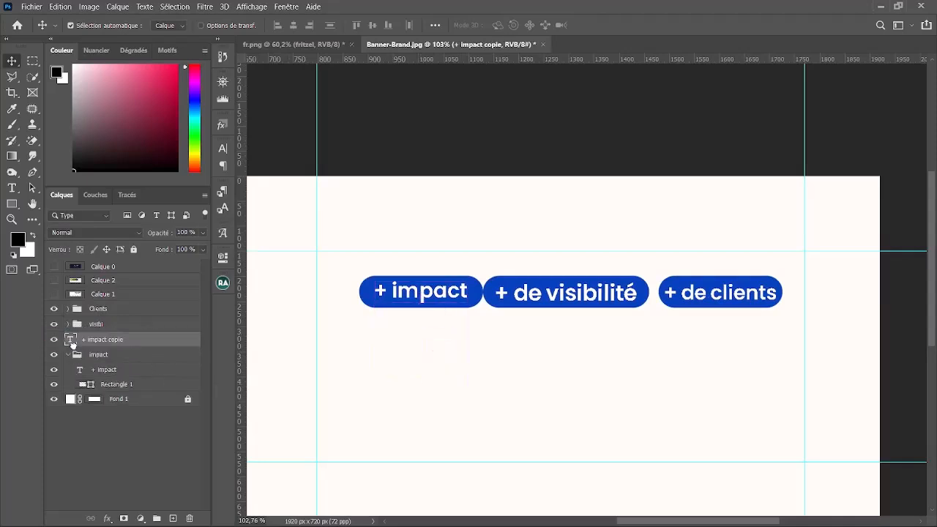
# Colour the '+ impact' copy black with hex 050505.
pyautogui.click(70, 354)
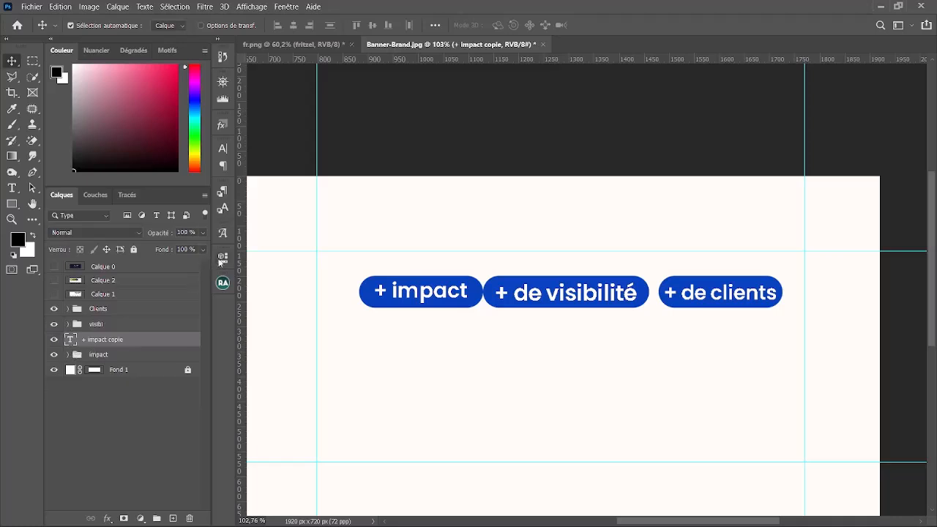
pyautogui.click(223, 258)
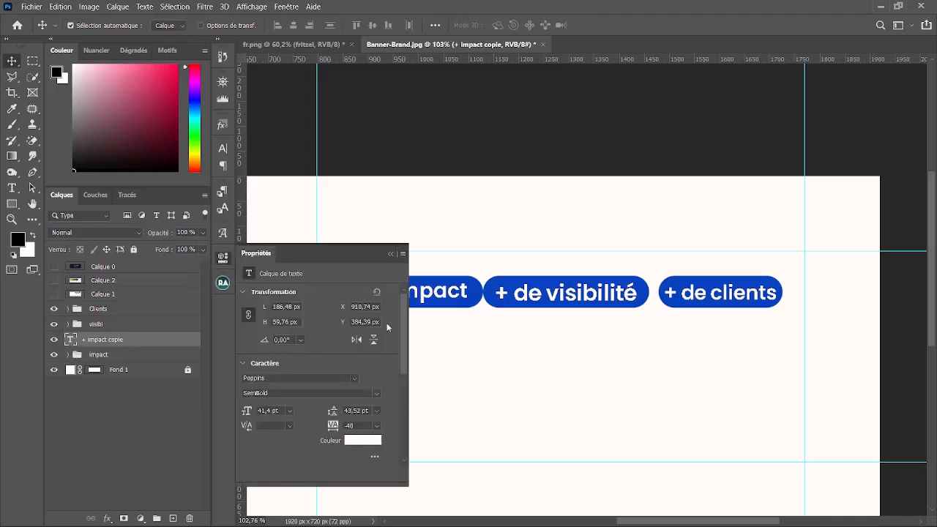
pyautogui.click(370, 440)
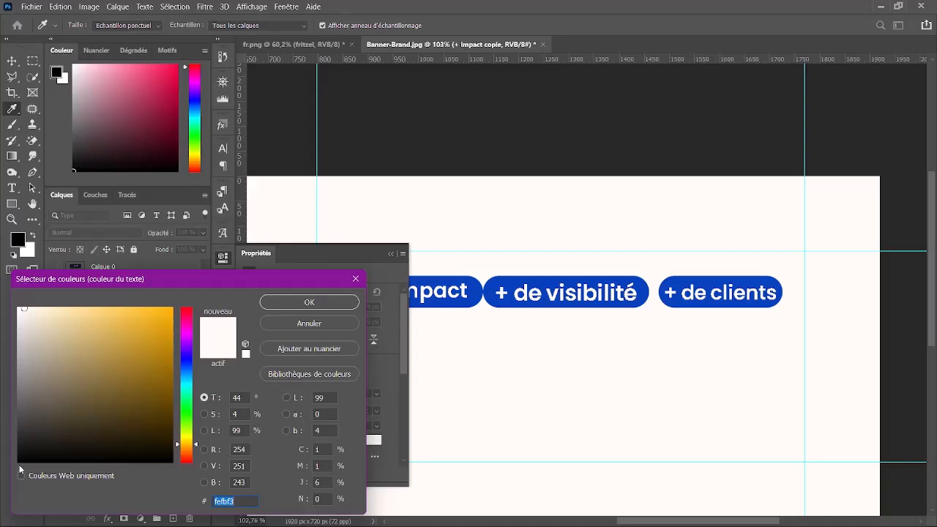
pyautogui.write('050505')
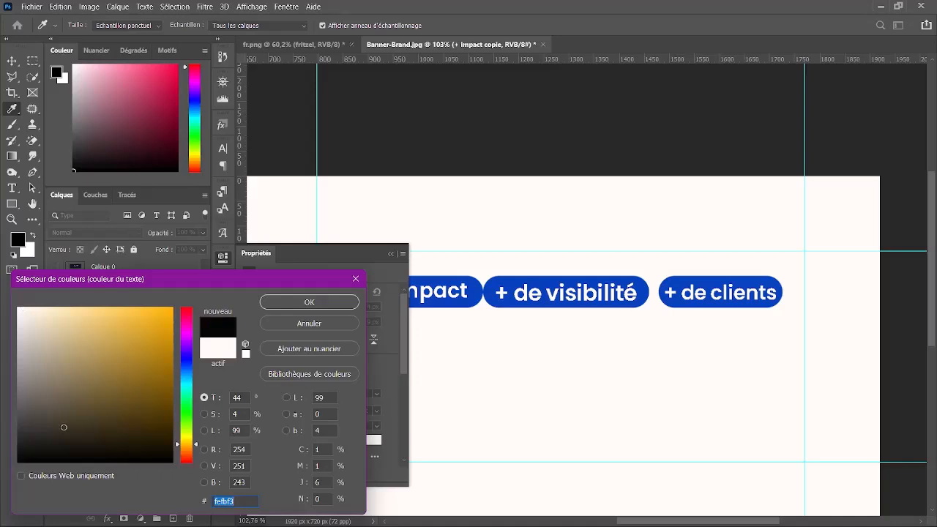
pyautogui.press('Return')
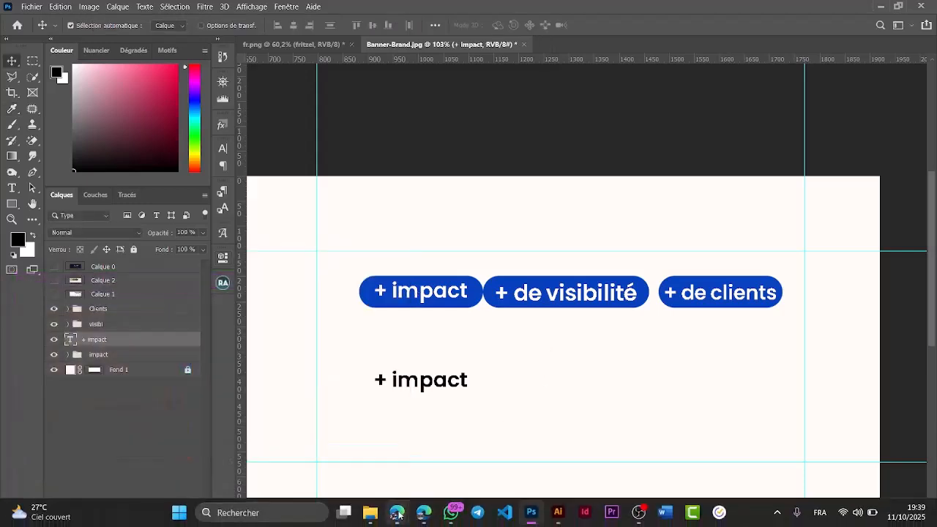
# Switch to the ChatGPT conversation and select part of the Variante 3 tagline.
pyautogui.moveTo(397, 515)
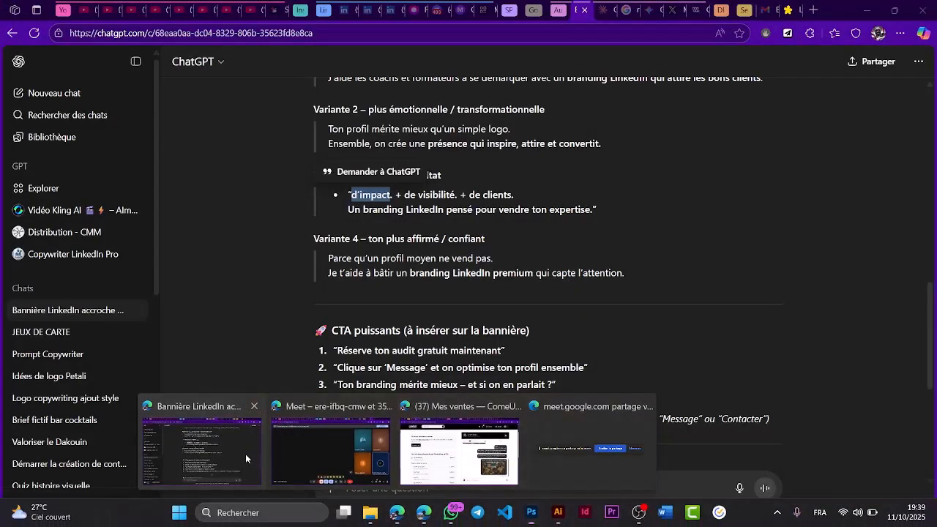
pyautogui.click(245, 454)
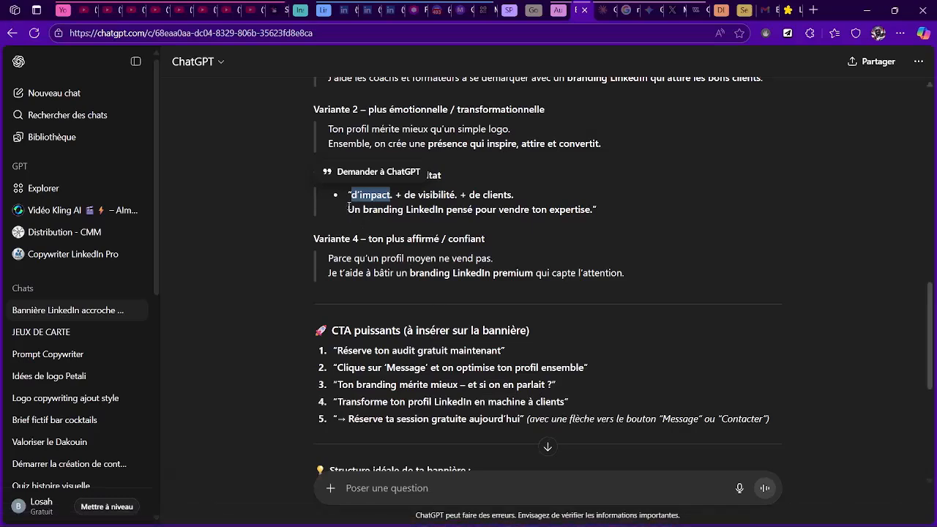
pyautogui.moveTo(349, 207); pyautogui.dragTo(511, 209)
pyautogui.click(571, 249)
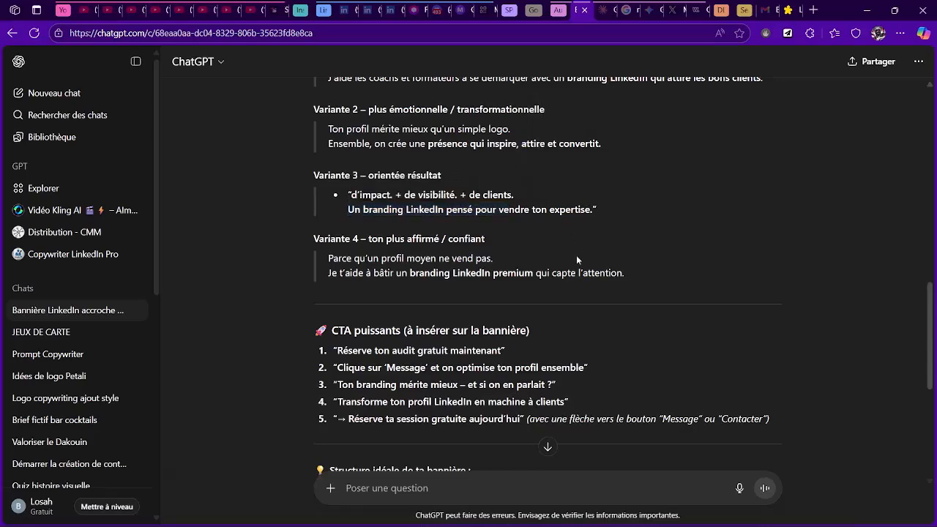
# Select the Variante 1 tagline and Variante 4's second line, then switch to the Google Meet call.
pyautogui.scroll(3, 577, 303)
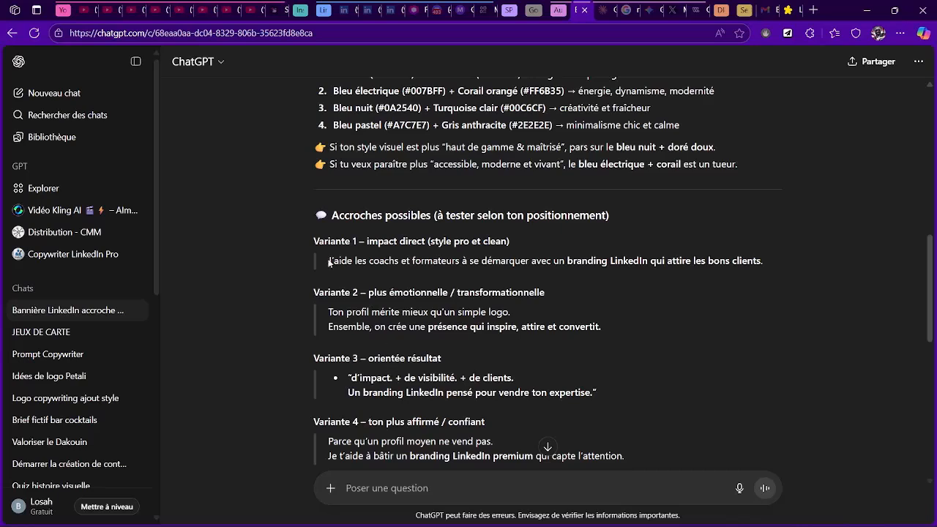
pyautogui.moveTo(329, 263); pyautogui.dragTo(773, 271)
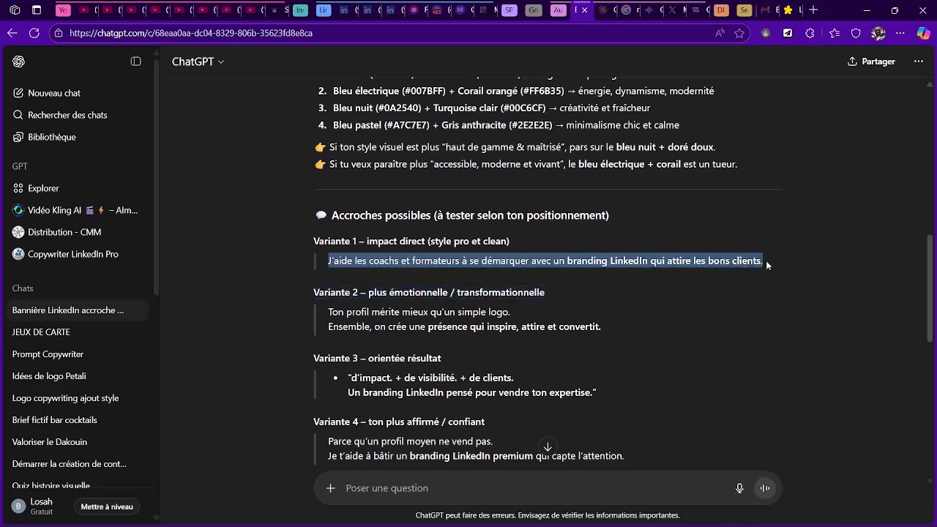
pyautogui.moveTo(763, 261); pyautogui.dragTo(757, 264)
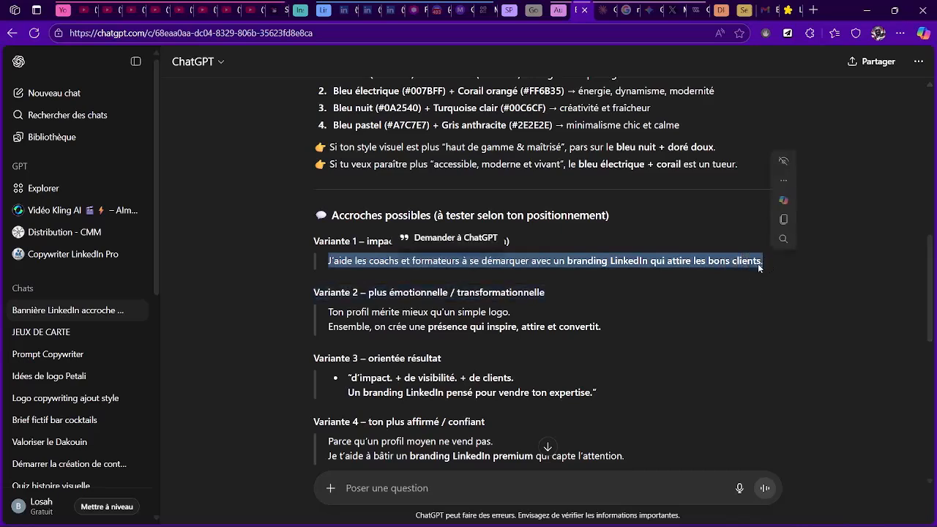
pyautogui.scroll(-2, 693, 315)
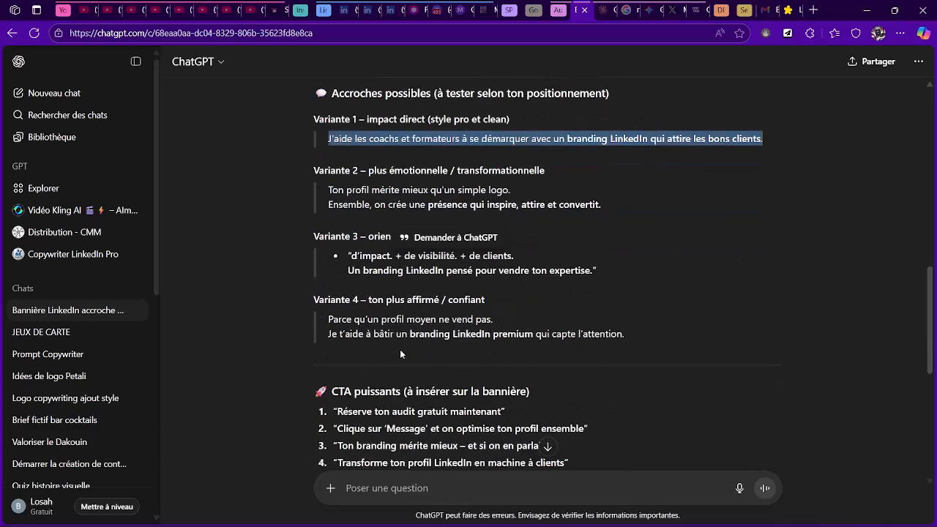
pyautogui.moveTo(330, 339); pyautogui.dragTo(623, 330)
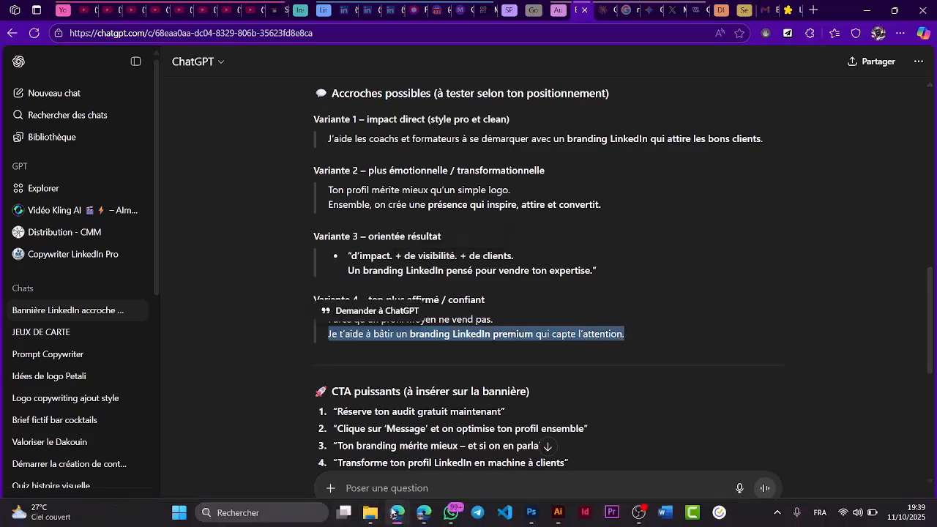
pyautogui.moveTo(396, 512)
pyautogui.click(351, 454)
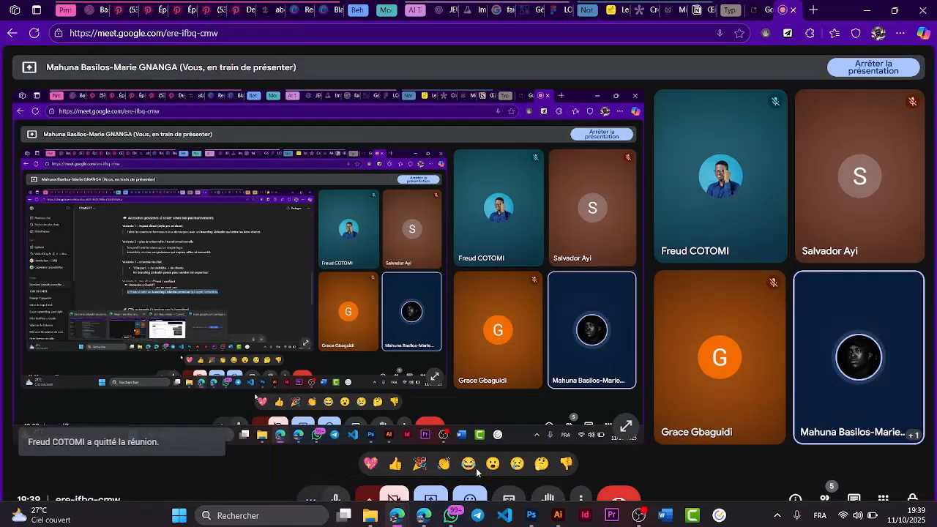
# Back in the banner, replace the black '+ impact' copy with the pasted LinkedIn branding tagline.
pyautogui.moveTo(396, 513)
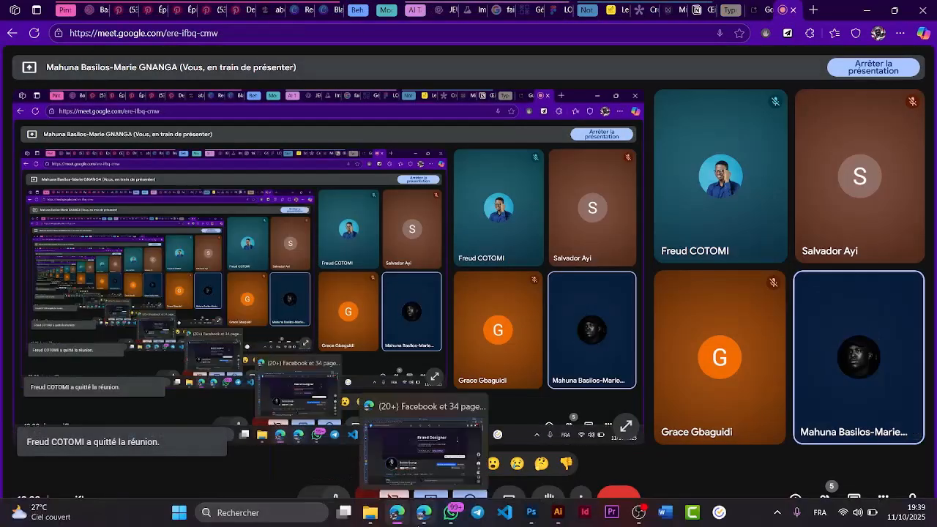
pyautogui.click(532, 512)
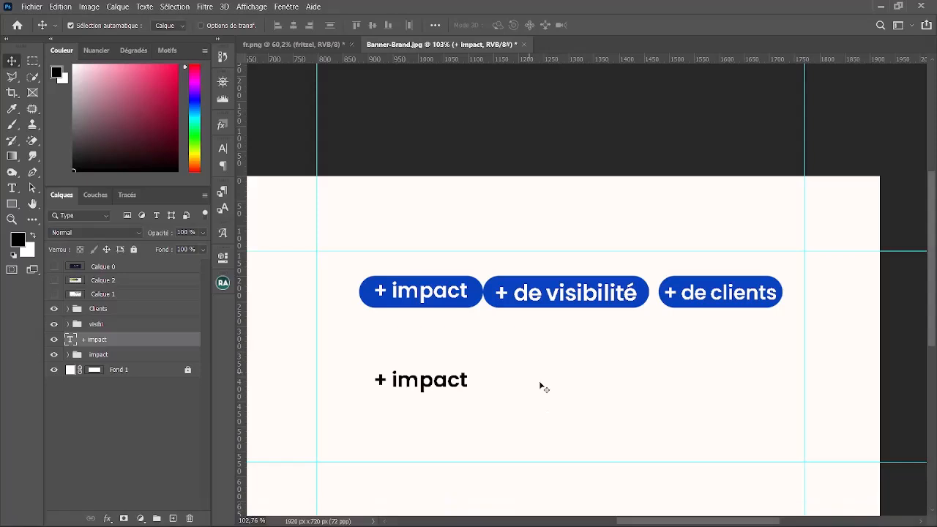
pyautogui.moveTo(415, 389); pyautogui.dragTo(430, 370)
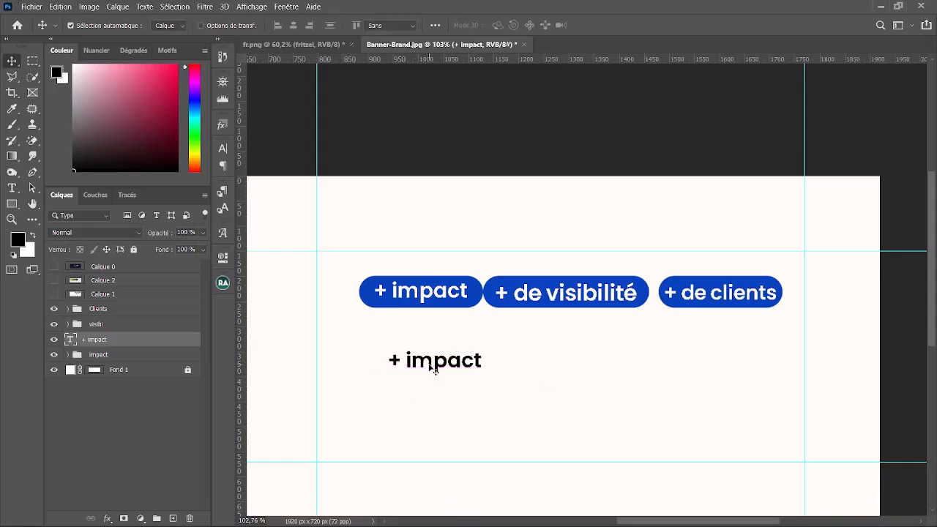
pyautogui.doubleClick(432, 368)
pyautogui.click(432, 368)
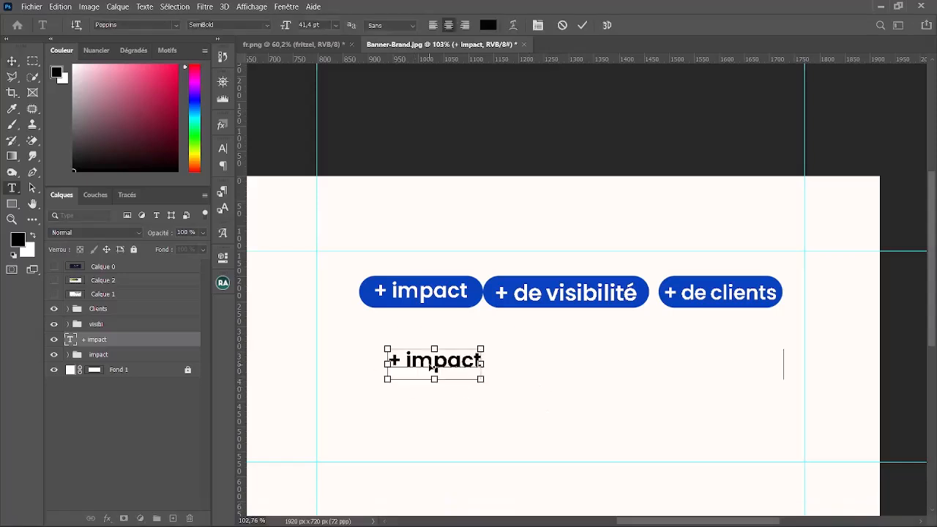
pyautogui.hotkey('ctrl', 'a')
pyautogui.hotkey('ctrl', 'v')
# Break the tagline after 'LinkedIn' and left-align both lines.
pyautogui.scroll(-4, 469, 365)
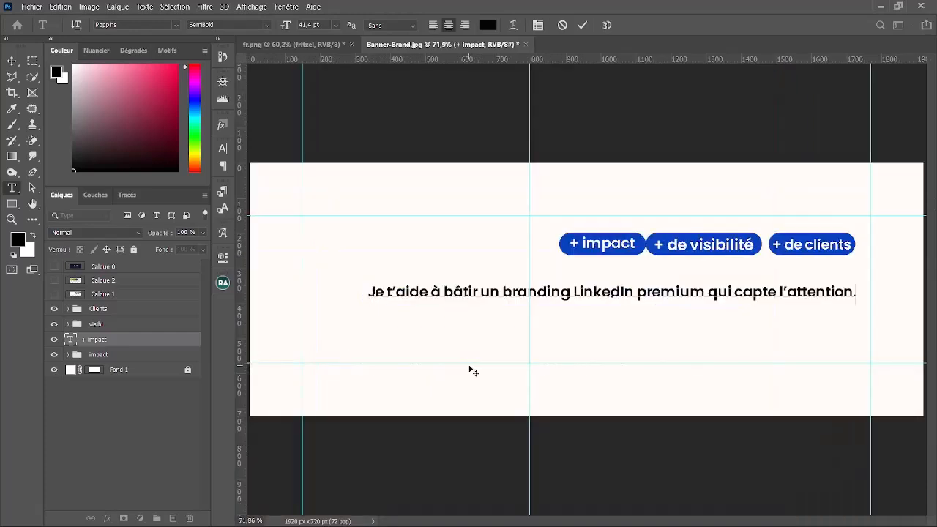
pyautogui.scroll(2, 514, 325)
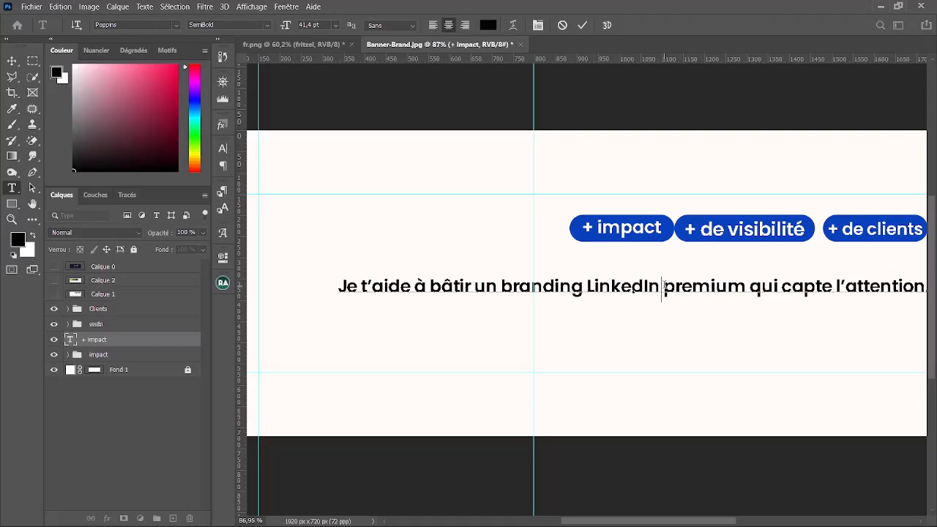
pyautogui.press('Return')
pyautogui.scroll(-3, 701, 314)
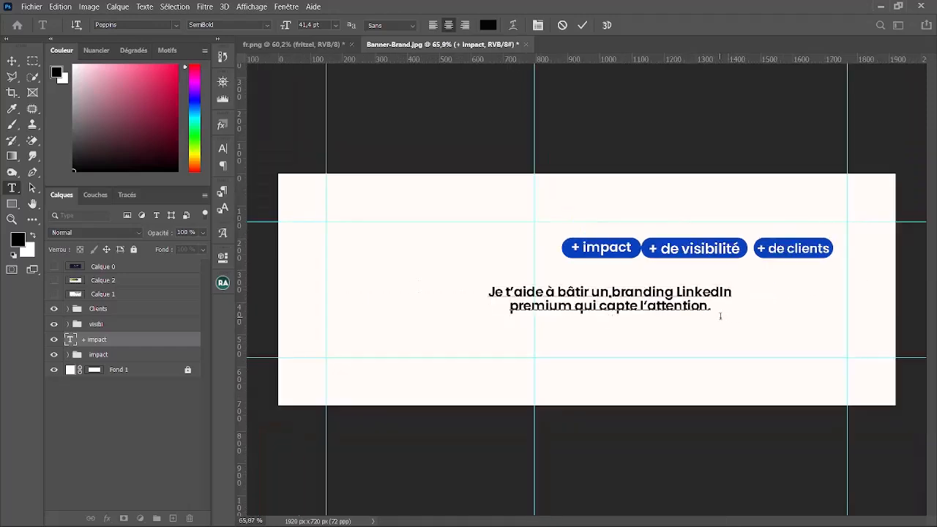
pyautogui.hotkey('ctrl', 'a')
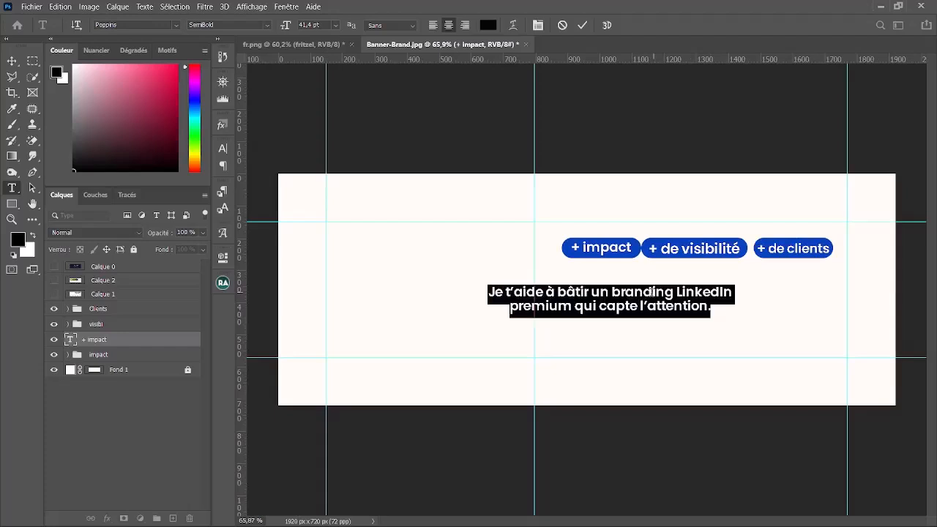
pyautogui.click(433, 25)
# Increase the tagline's line spacing two steps and commit the text.
pyautogui.scroll(1, 802, 302)
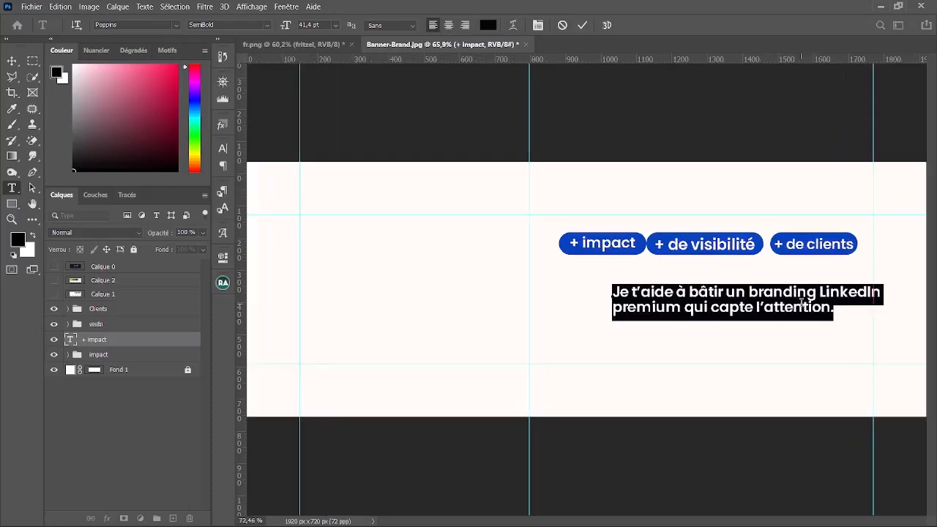
pyautogui.hotkey('alt', 'space')
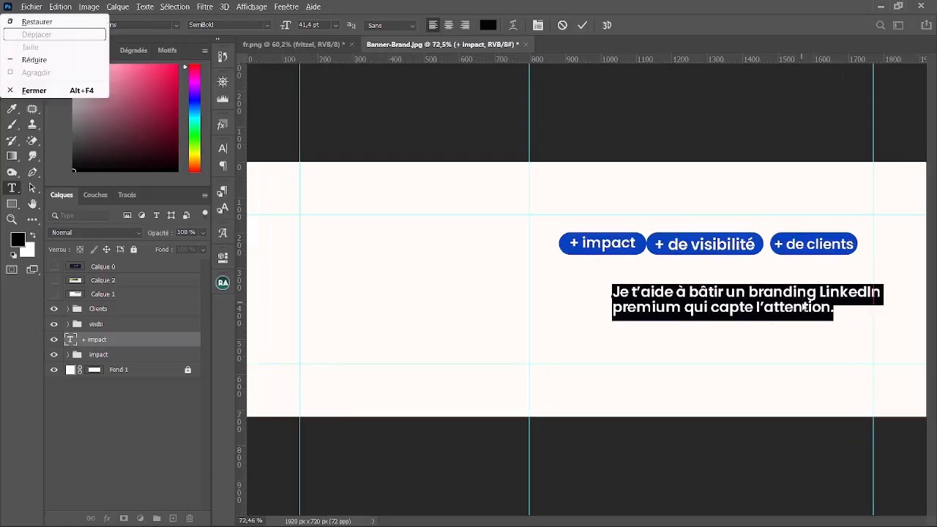
pyautogui.click(803, 308)
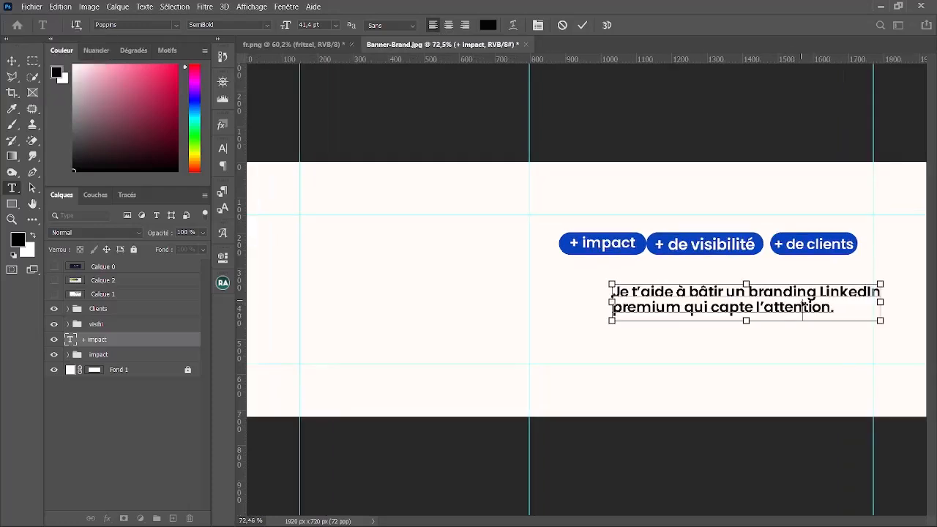
pyautogui.hotkey('ctrl', 'a')
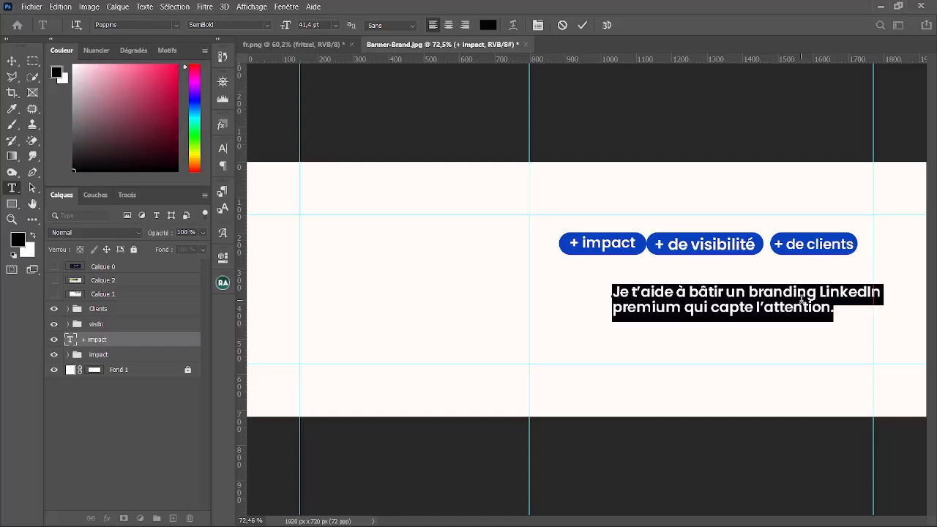
pyautogui.hotkey('alt', 'Down')
pyautogui.hotkey('alt', 'Down')
pyautogui.hotkey('alt', 'Down')
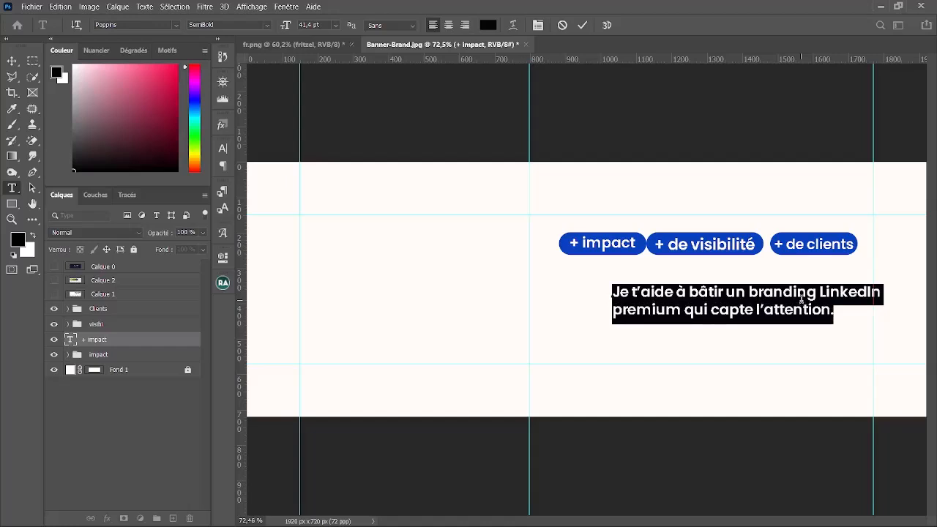
pyautogui.hotkey('alt', 'Down')
pyautogui.hotkey('alt', 'Down')
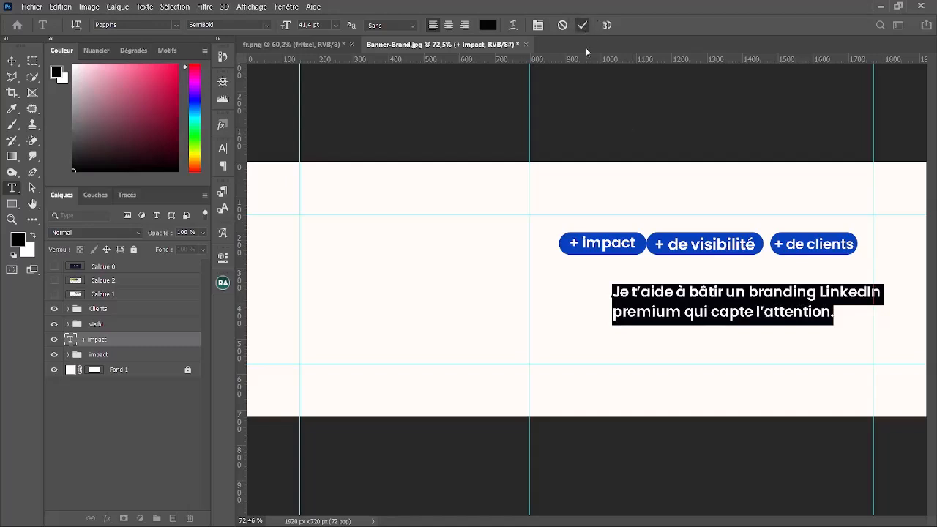
pyautogui.click(583, 26)
pyautogui.scroll(2, 716, 317)
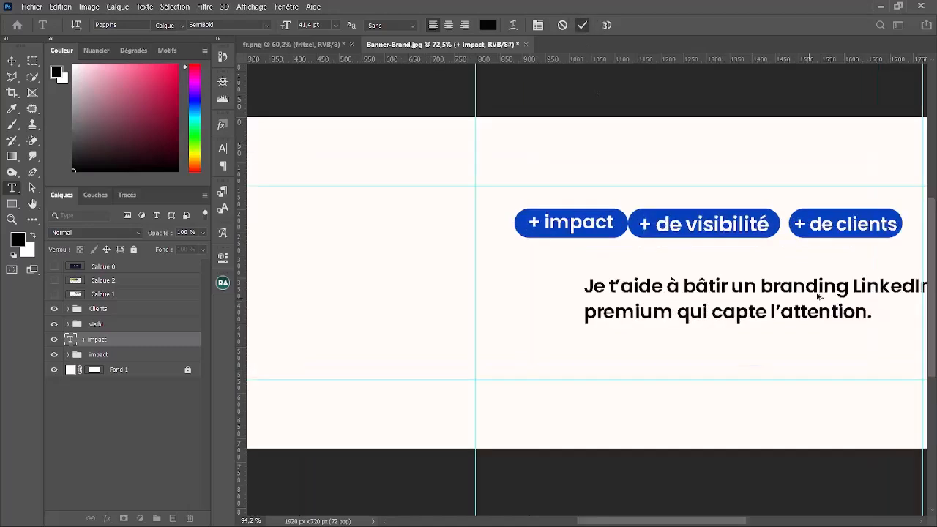
# Move the two-line tagline left so it sits under the blue pills.
pyautogui.press('v')
pyautogui.moveTo(834, 293); pyautogui.dragTo(761, 296)
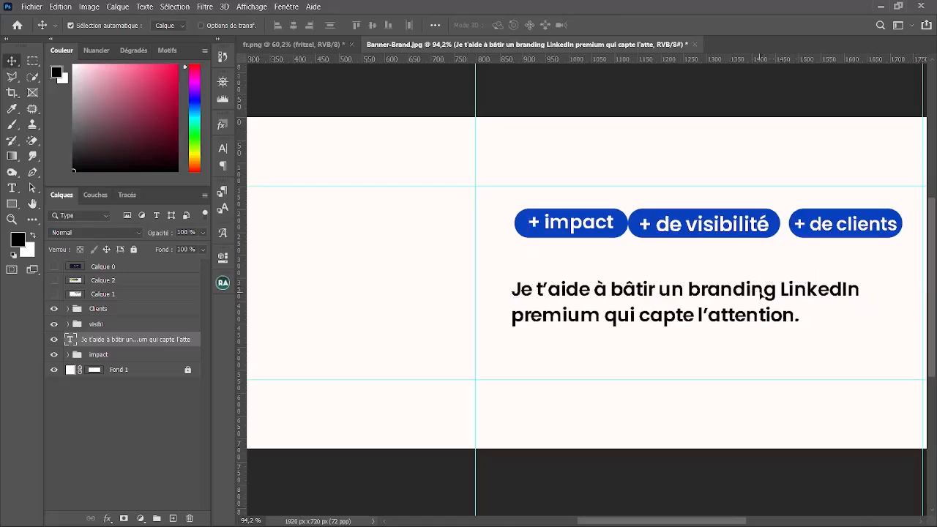
pyautogui.scroll(-2, 761, 296)
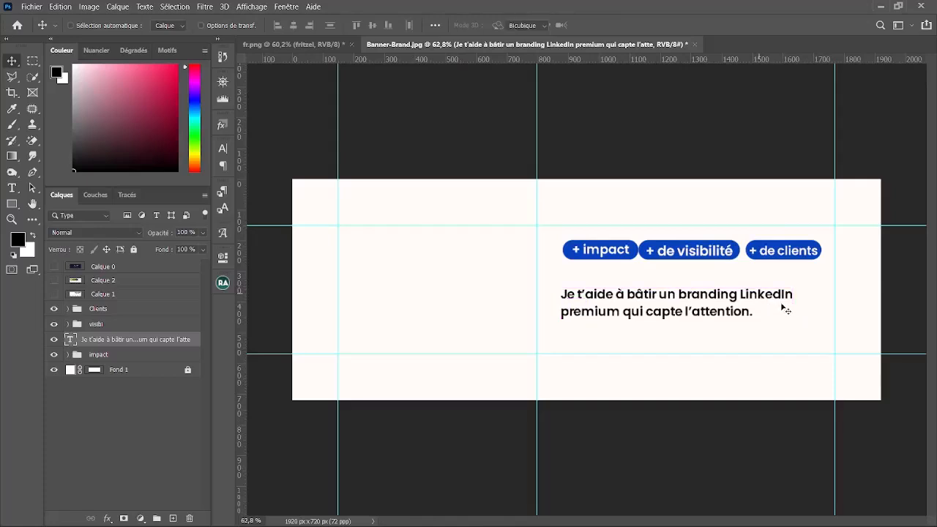
# Scale the tagline up to about 114% to span the pill row, then nudge it up slightly.
pyautogui.hotkey('ctrl', 't')
pyautogui.moveTo(795, 308); pyautogui.dragTo(824, 306)
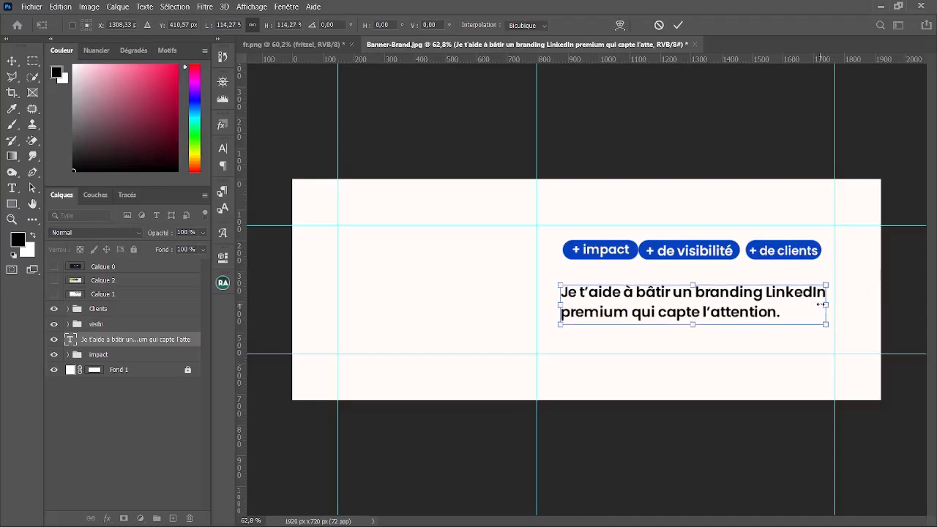
pyautogui.press('Return')
pyautogui.scroll(4, 834, 301)
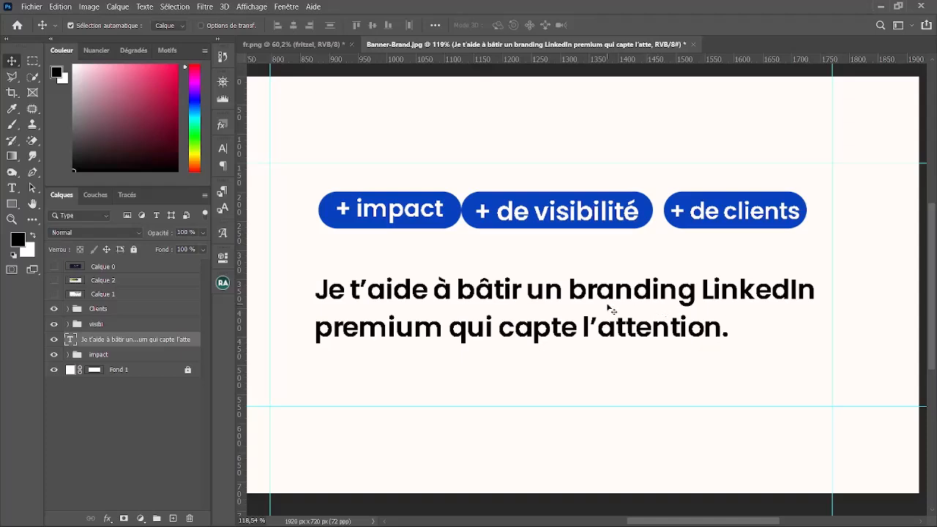
pyautogui.press('Up')
pyautogui.press('Up')
pyautogui.press('Up')
pyautogui.press('Up')
pyautogui.press('Up')
pyautogui.press('Up')
pyautogui.press('Up')
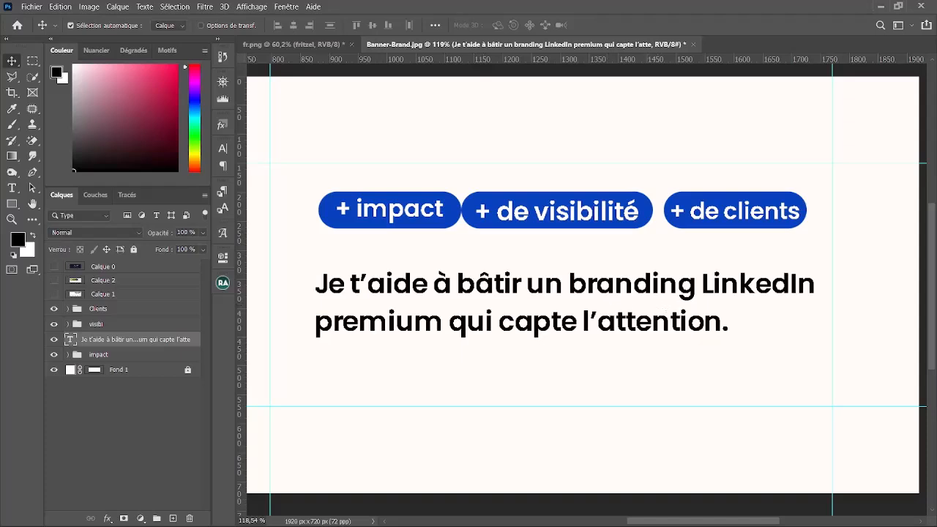
# Return to the LinkedIn banner chat in ChatGPT and select the first CTA suggestion.
pyautogui.moveTo(396, 513)
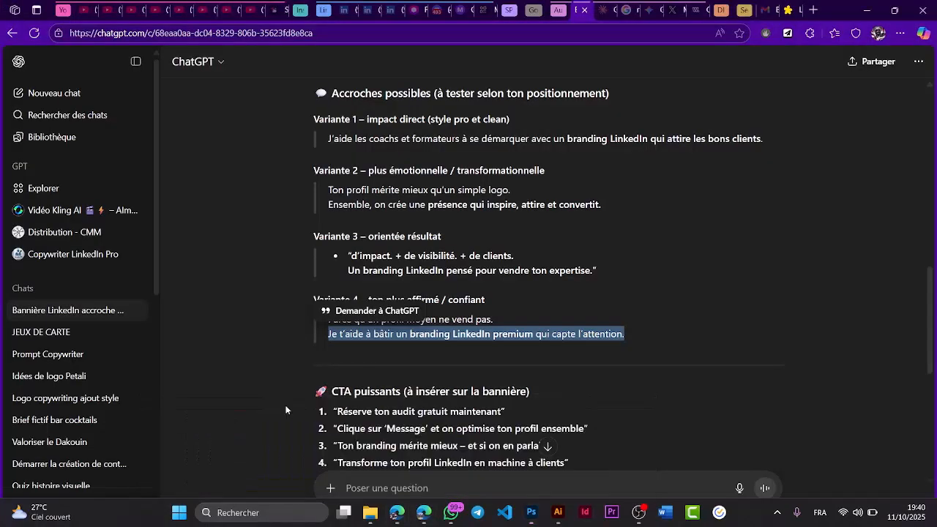
pyautogui.click(219, 461)
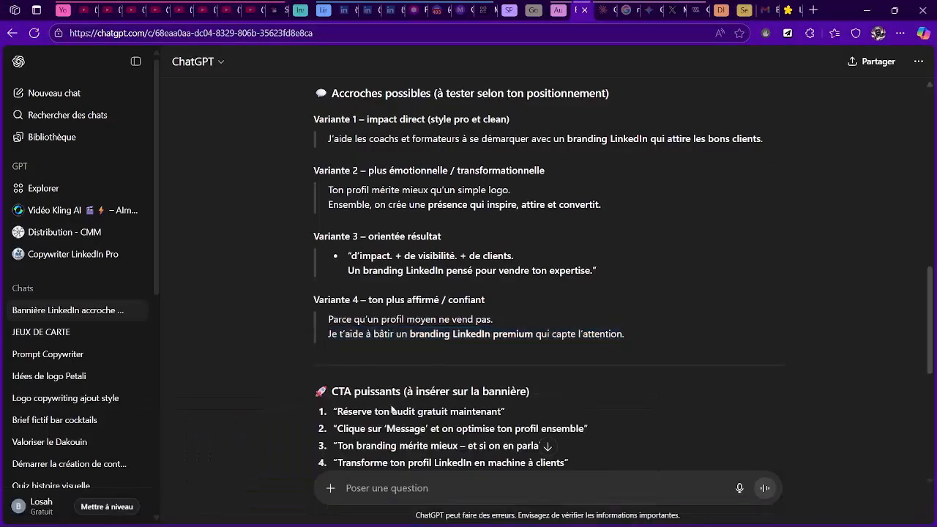
pyautogui.scroll(-1, 393, 410)
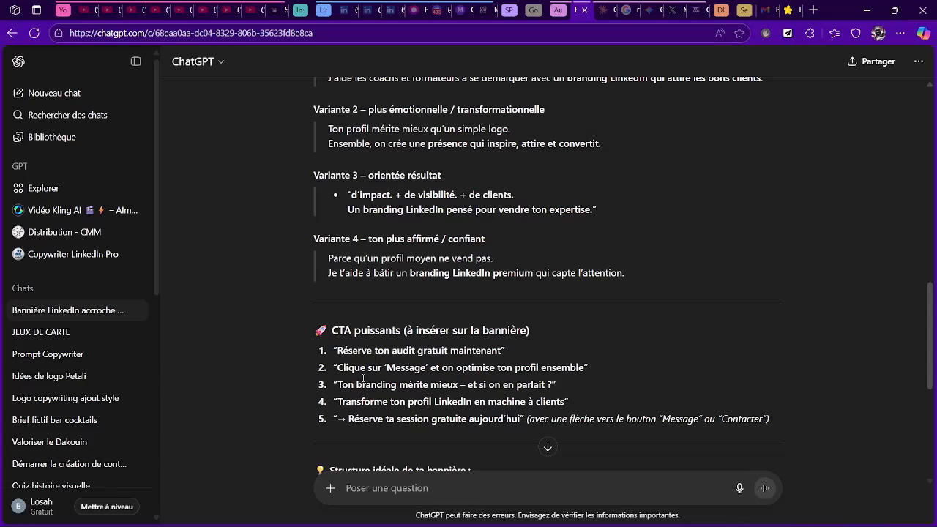
pyautogui.scroll(-3, 363, 379)
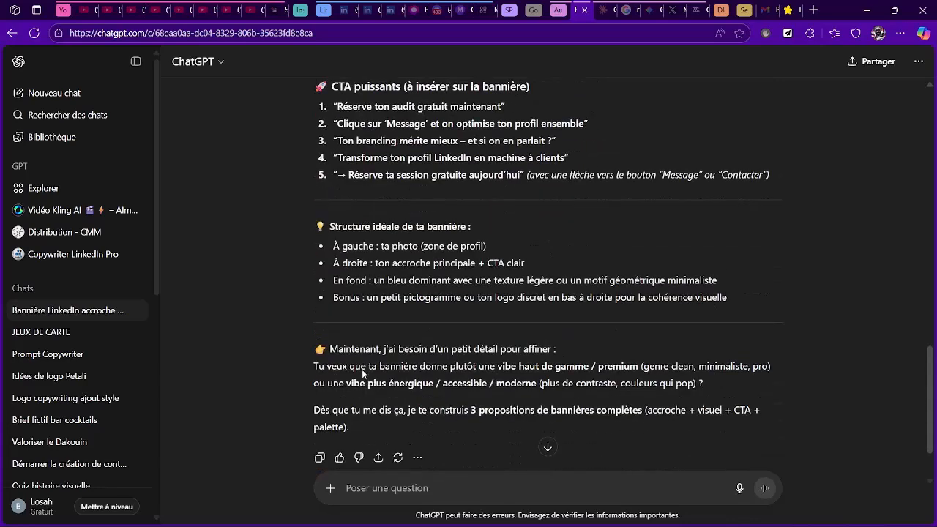
pyautogui.scroll(2, 362, 373)
pyautogui.moveTo(337, 228); pyautogui.dragTo(513, 229)
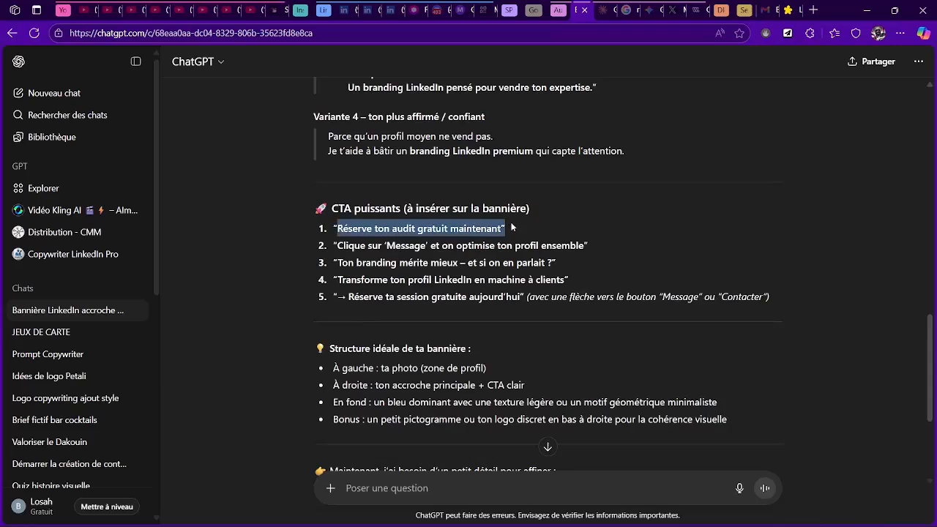
# Ask ChatGPT for a shorter one-word CTA and select 'Commence ici' in the reply.
pyautogui.click(427, 488)
pyautogui.write('tro')
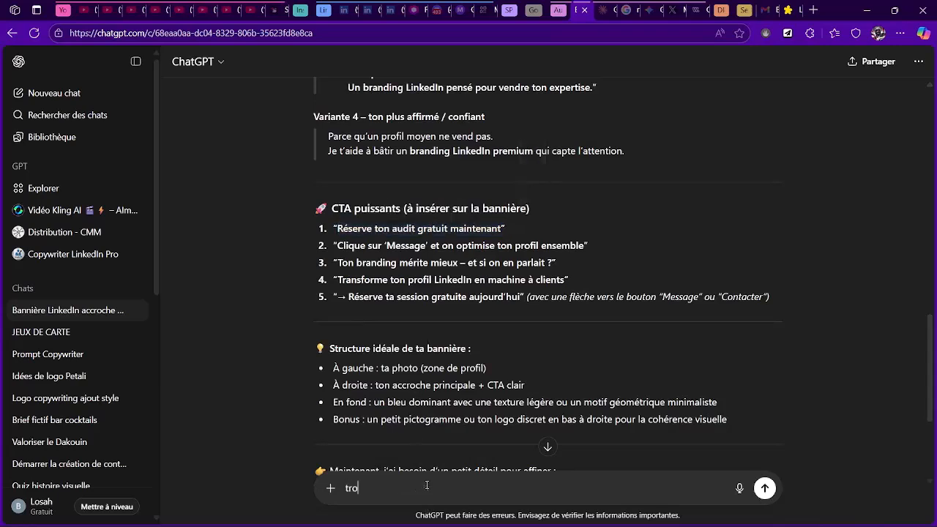
pyautogui.write('uver moi un CTA plus cour')
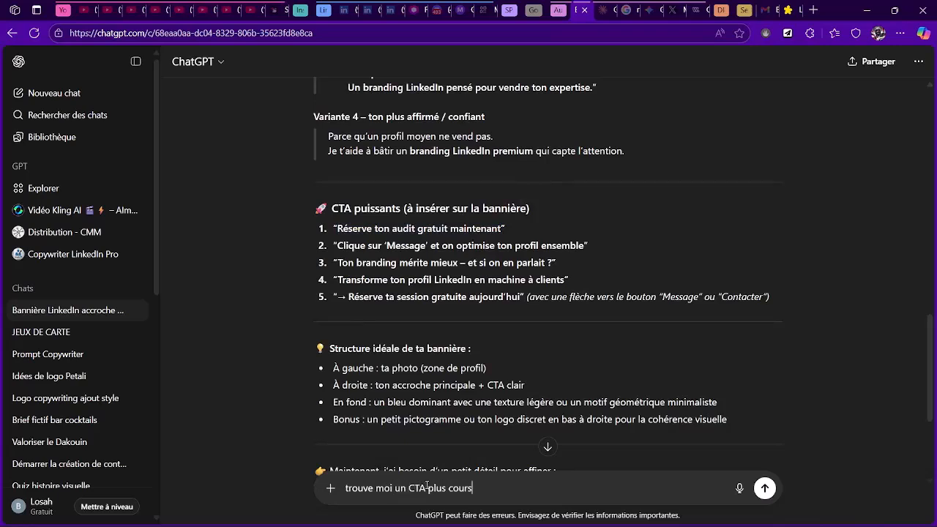
pyautogui.write('t ça peut être un mots')
pyautogui.press('Return')
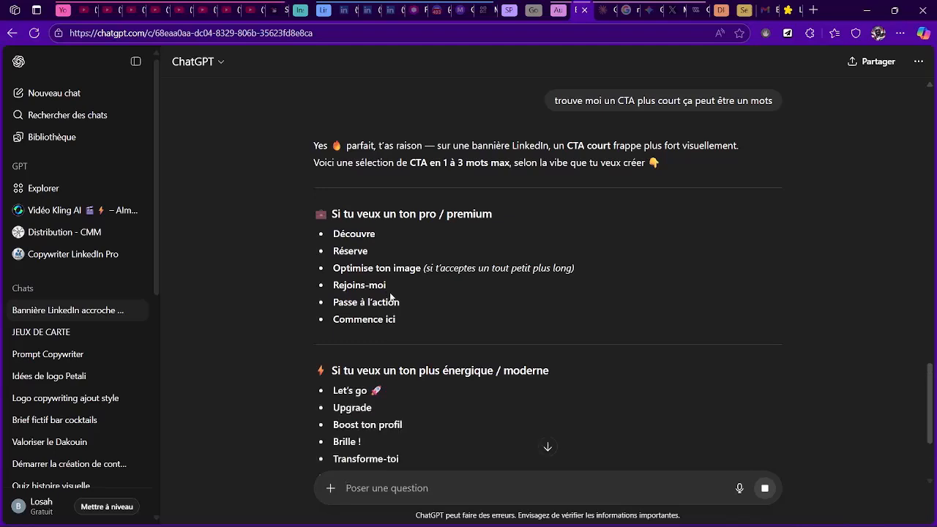
pyautogui.scroll(-1, 388, 294)
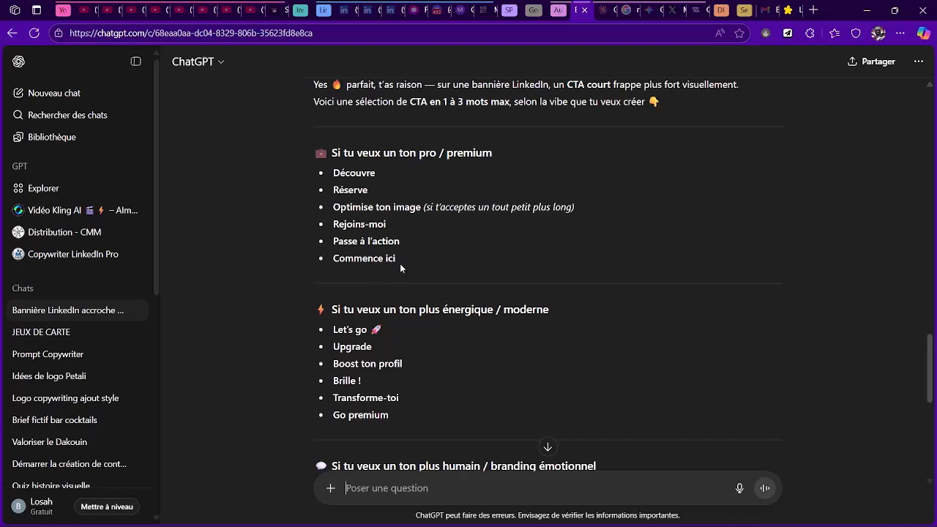
pyautogui.moveTo(396, 259); pyautogui.dragTo(332, 262)
pyautogui.hotkey('ctrl', 'c')
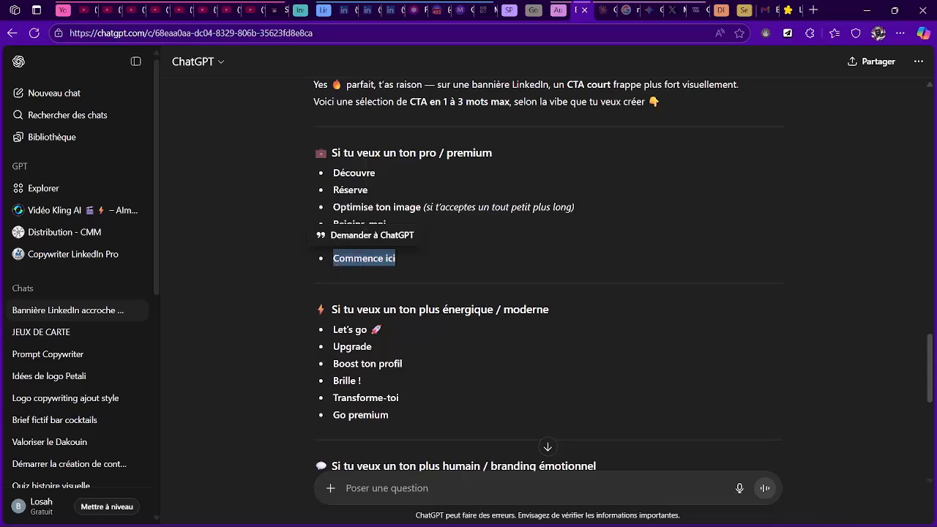
# Back in the Photoshop banner, select only the visibi pill group in the Layers panel.
pyautogui.moveTo(534, 512)
pyautogui.click(541, 430)
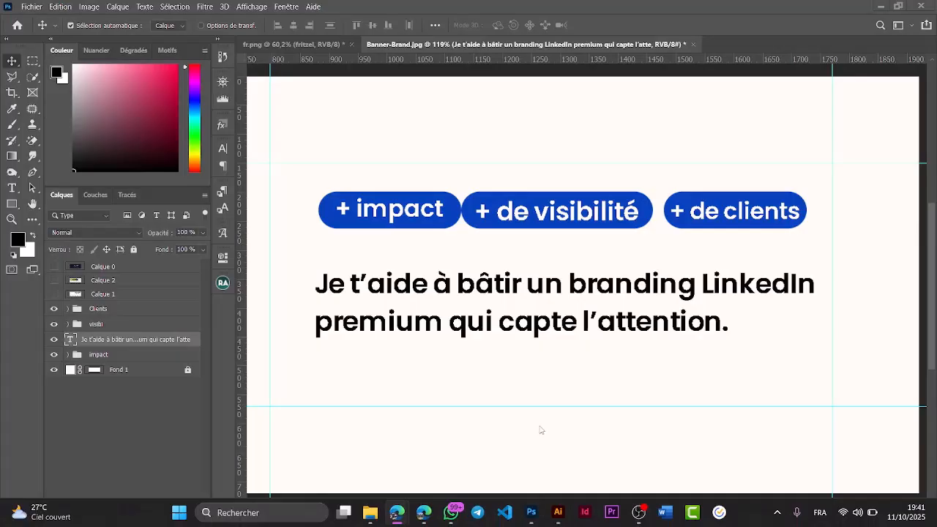
pyautogui.scroll(-5, 529, 349)
pyautogui.scroll(3, 518, 308)
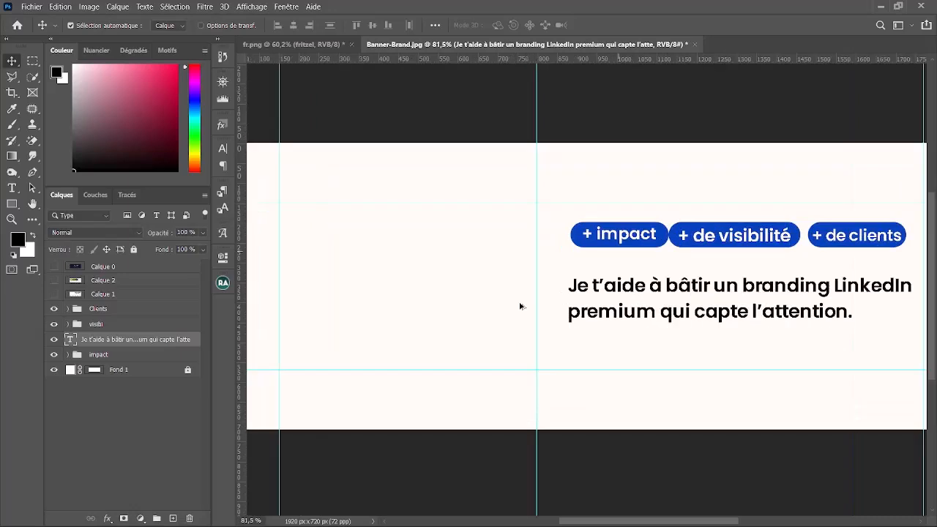
pyautogui.click(142, 314)
pyautogui.click(142, 314)
pyautogui.press('ctrl')
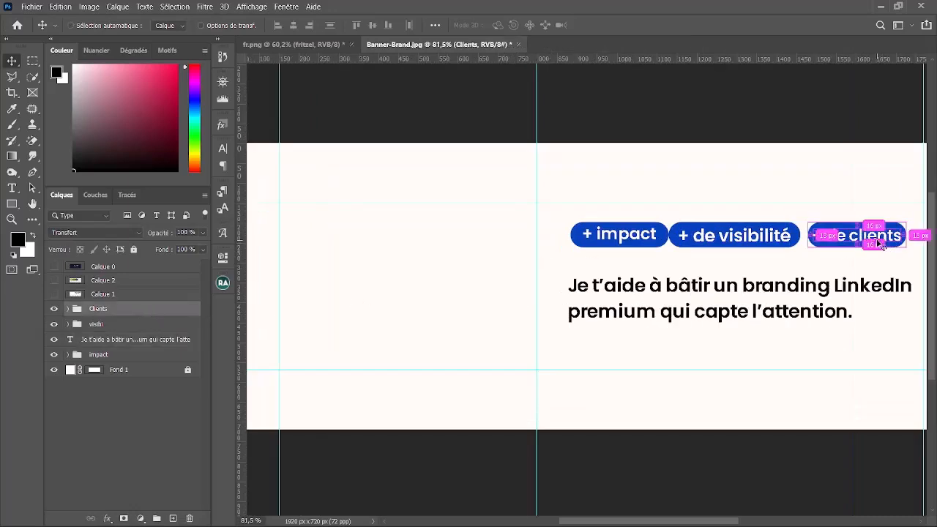
pyautogui.keyDown('ctrl'); pyautogui.click(132, 325); pyautogui.keyUp('ctrl')
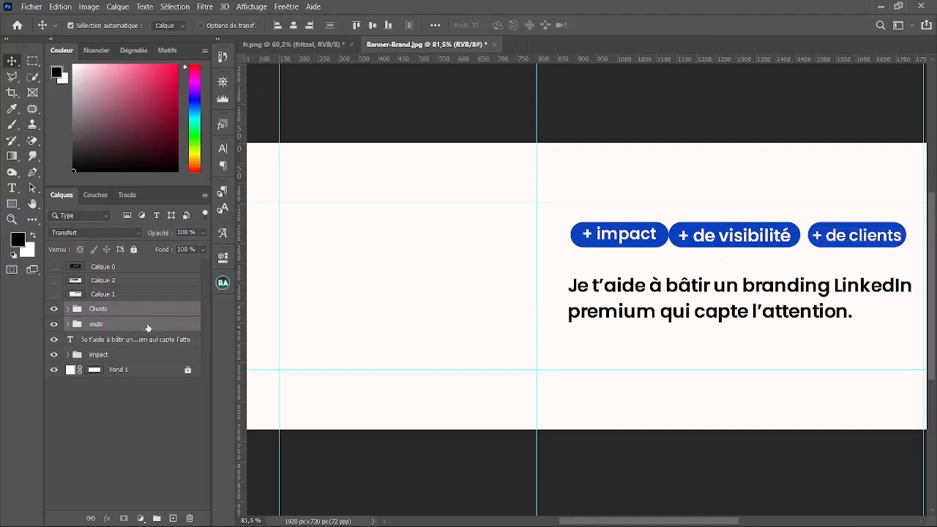
pyautogui.click(148, 326)
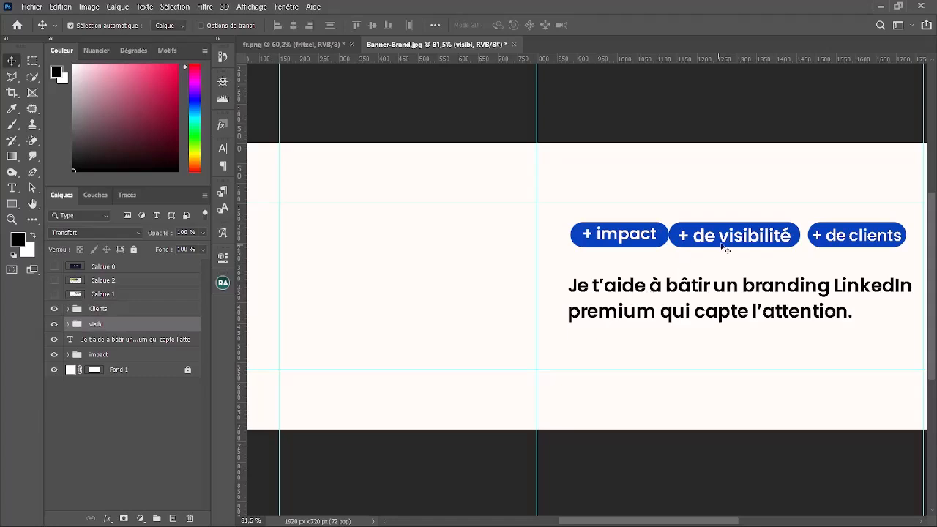
# Copy the '+ de visibilité' pill to the banner's left and relabel it 'Commence ici'.
pyautogui.moveTo(725, 249); pyautogui.dragTo(372, 252)
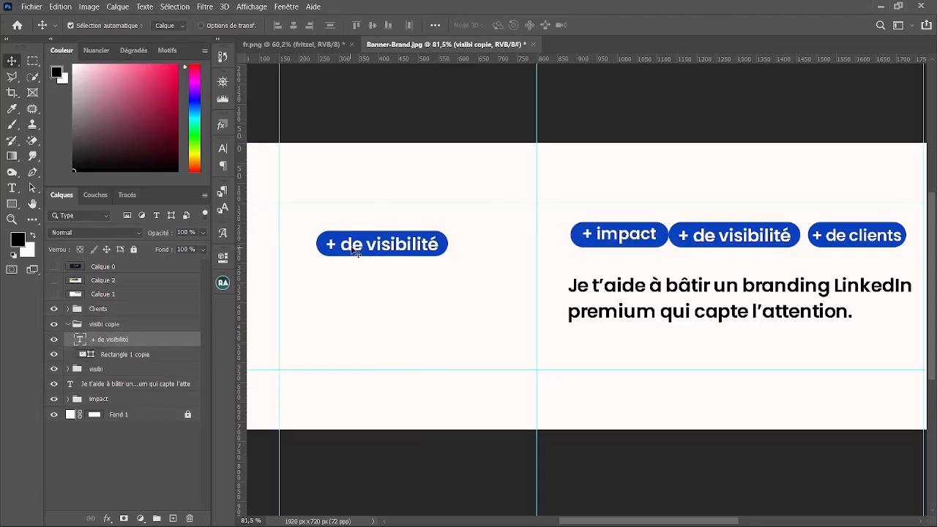
pyautogui.doubleClick(351, 245)
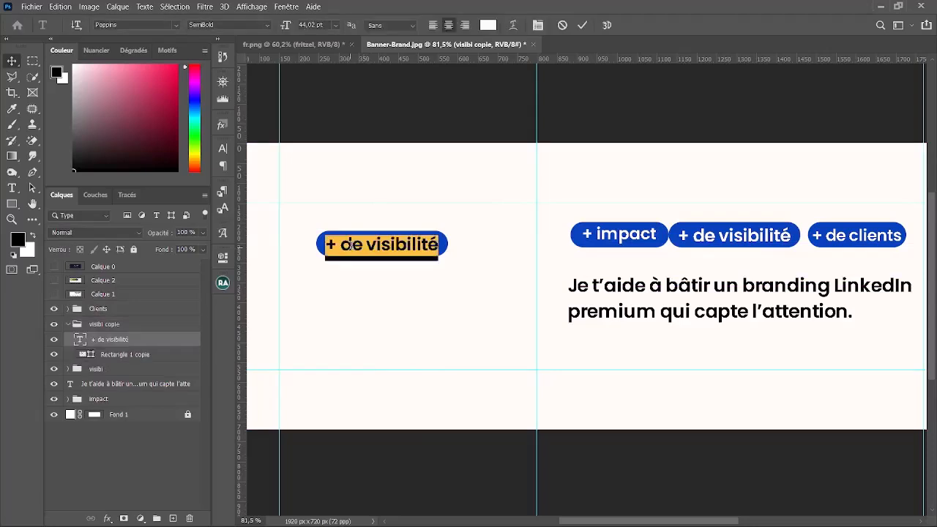
pyautogui.hotkey('ctrl', 'v')
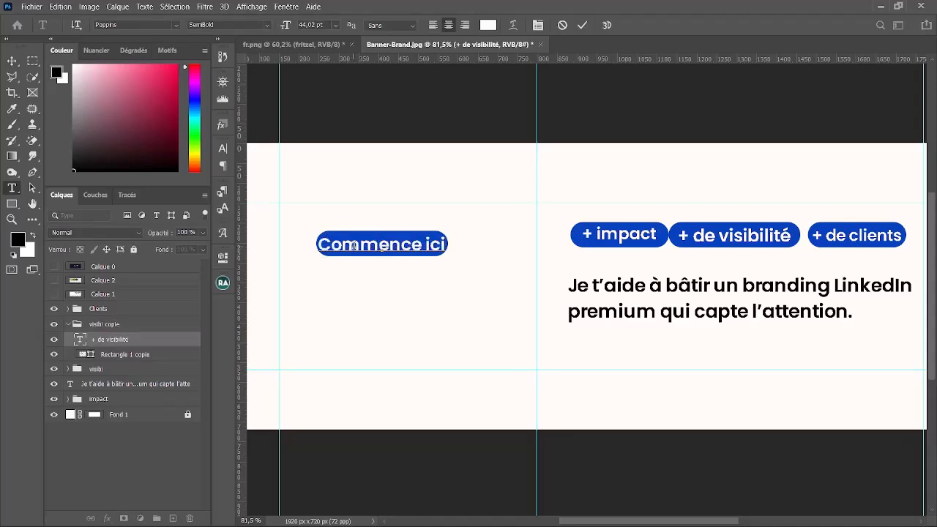
pyautogui.scroll(3, 372, 242)
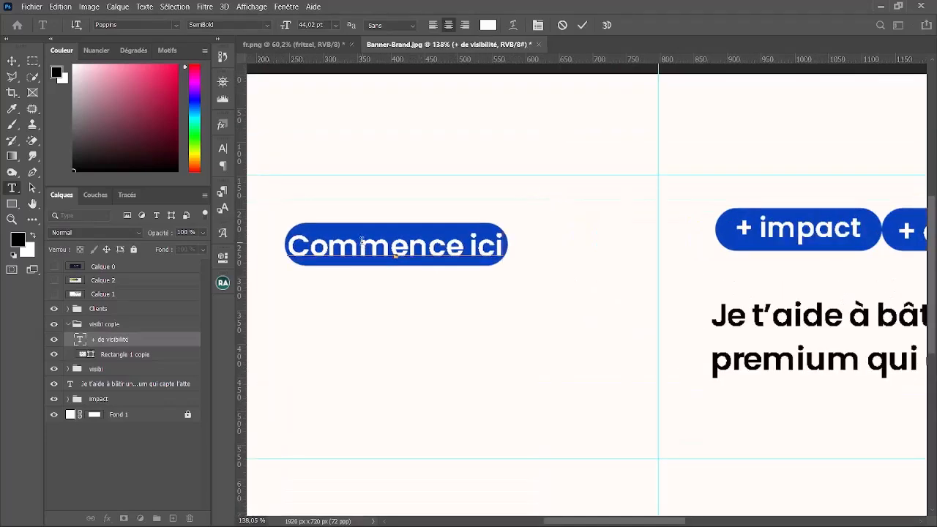
pyautogui.click(582, 25)
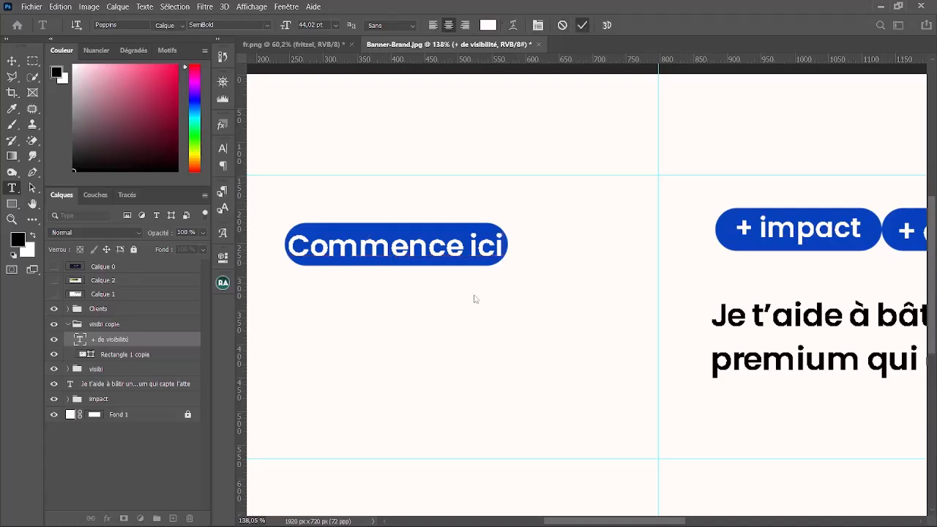
pyautogui.scroll(-5, 475, 298)
pyautogui.press('v')
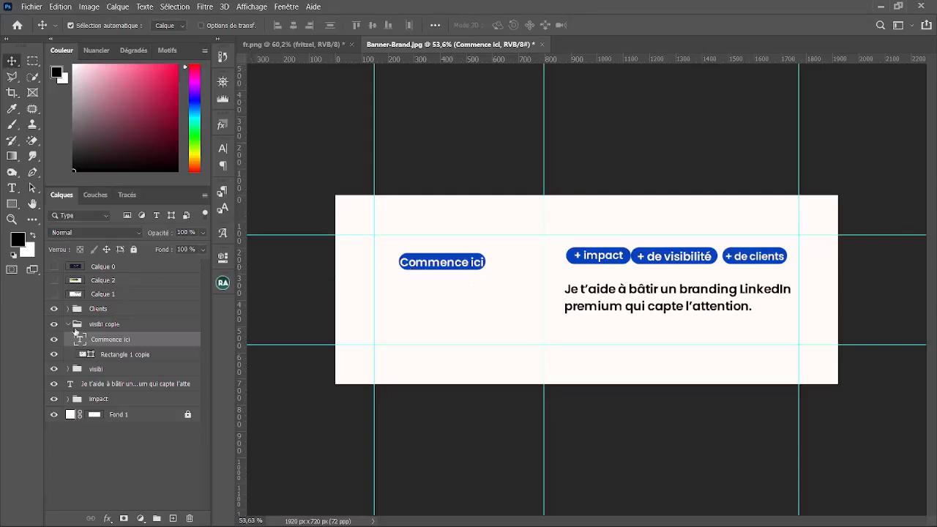
# Rename the copied pill group to 'commence'.
pyautogui.click(179, 323)
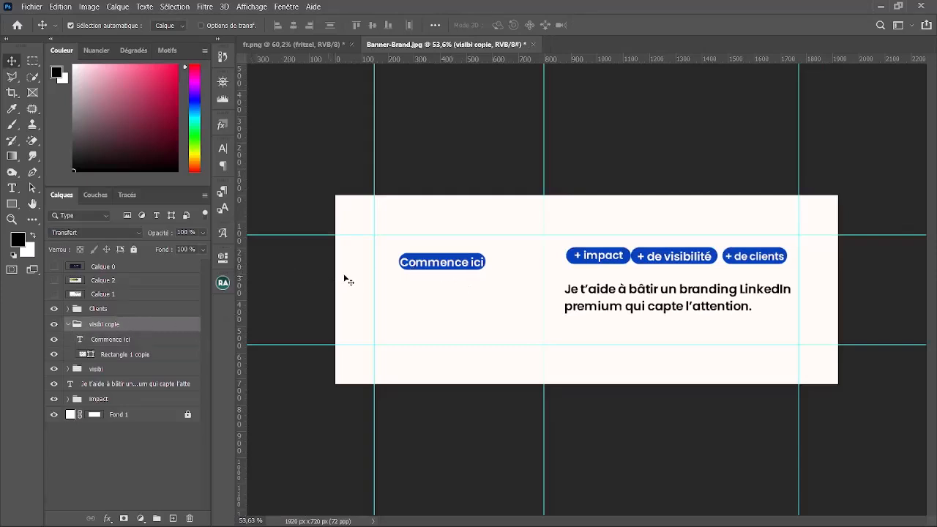
pyautogui.doubleClick(96, 325)
pyautogui.write('commence')
pyautogui.press('Return')
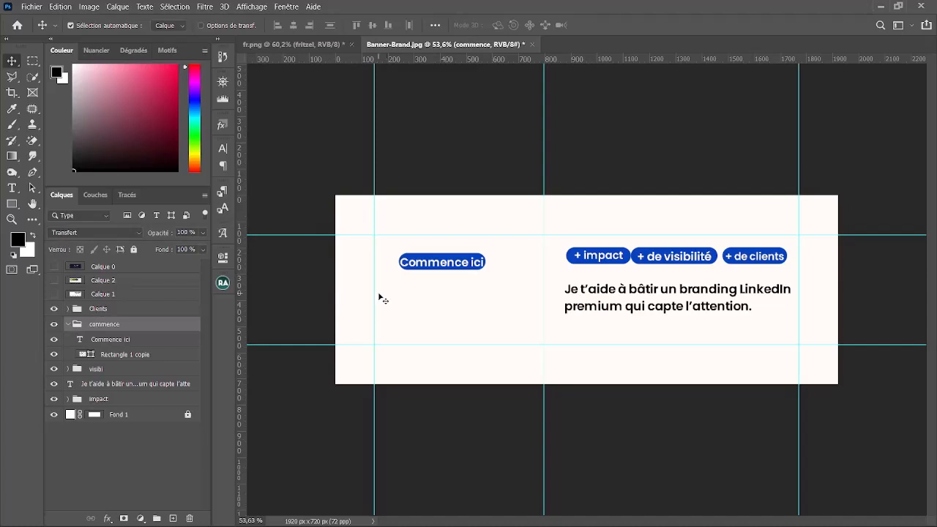
# Delete the copied pill's blue rectangle shape, keeping only the text.
pyautogui.scroll(5, 450, 272)
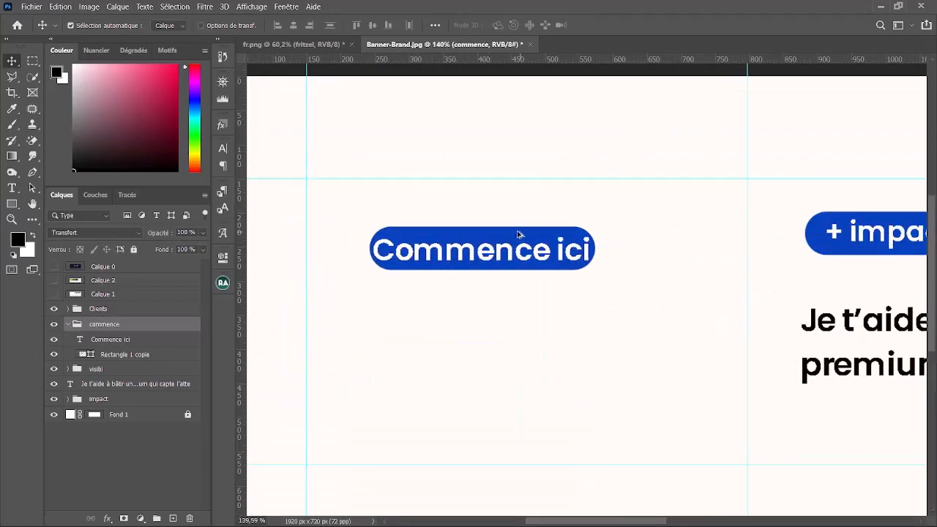
pyautogui.click(504, 242)
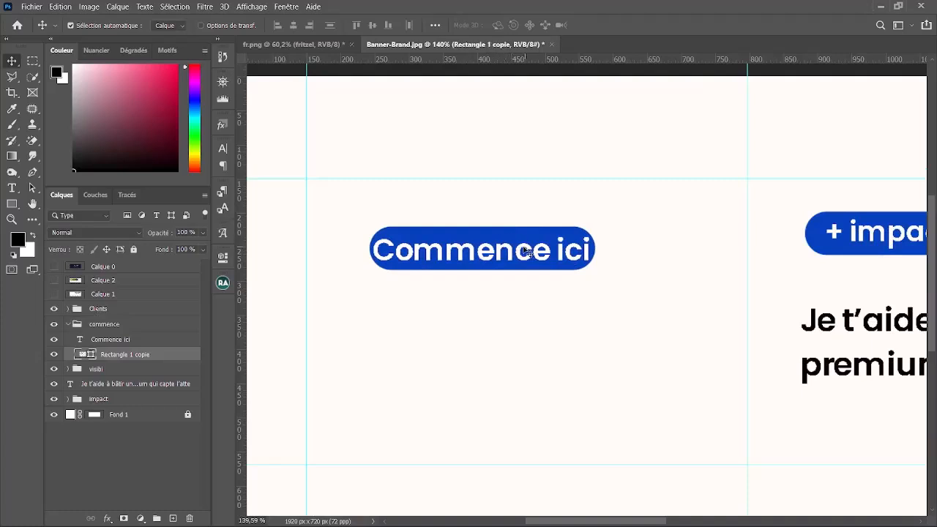
pyautogui.press('Delete')
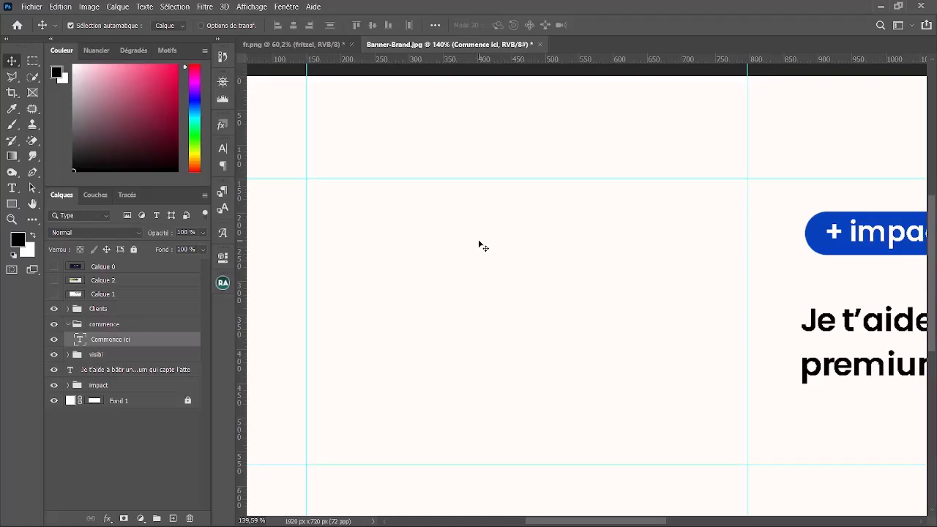
# Colour the 'Commence ici' text blue 0742bc, sampled from the existing pills.
pyautogui.press('t')
pyautogui.doubleClick(471, 249)
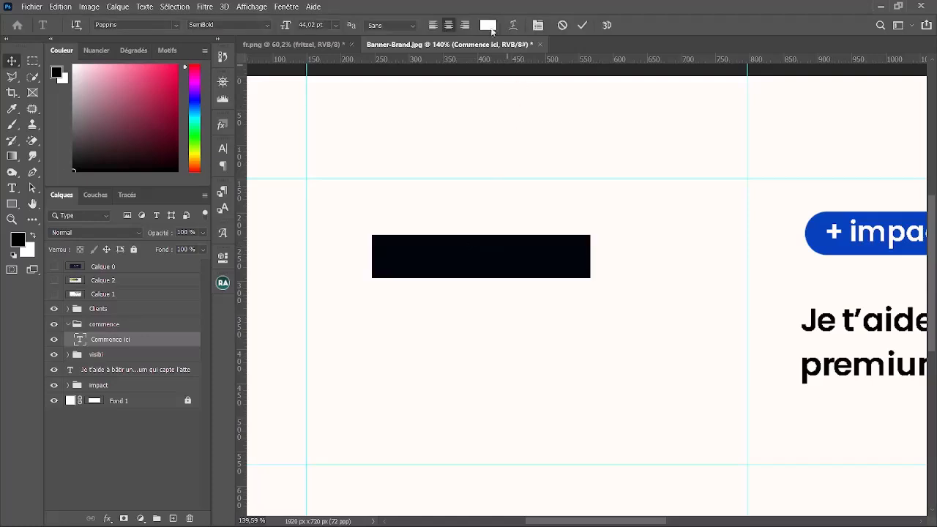
pyautogui.click(491, 30)
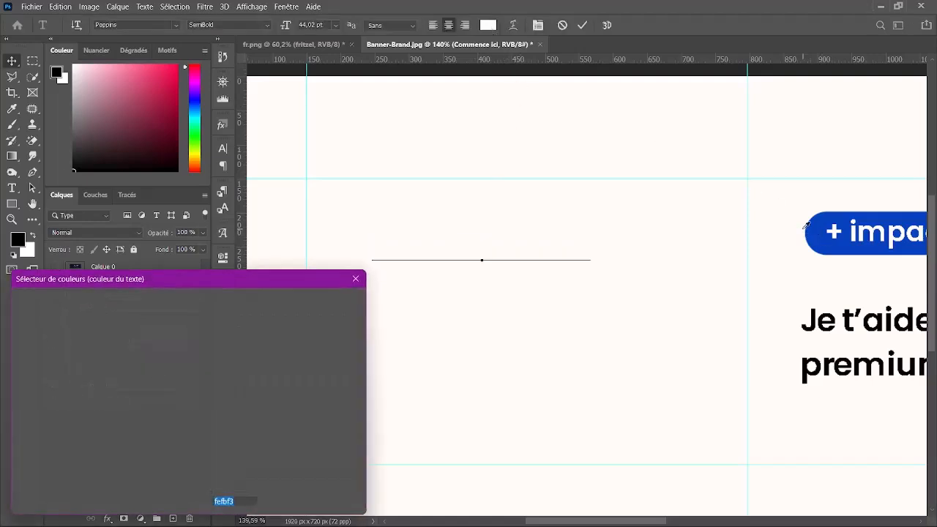
pyautogui.click(812, 224)
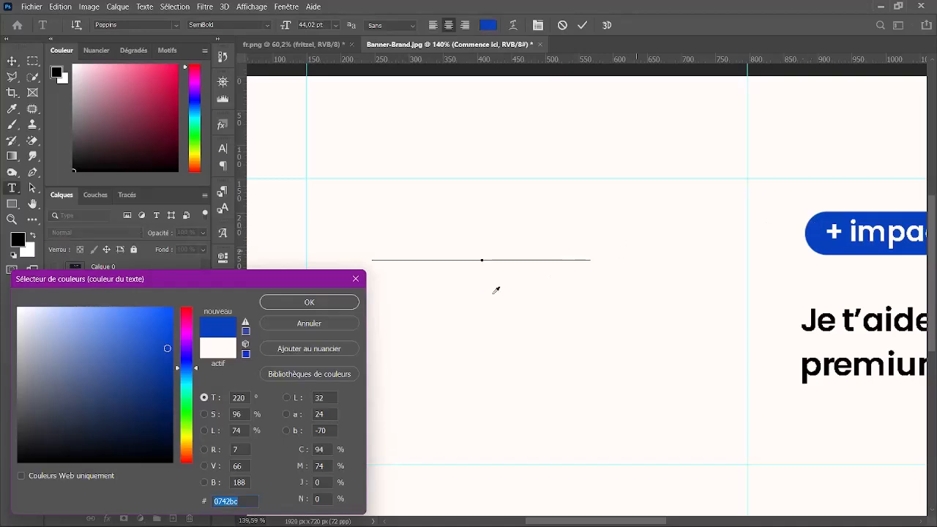
pyautogui.click(326, 306)
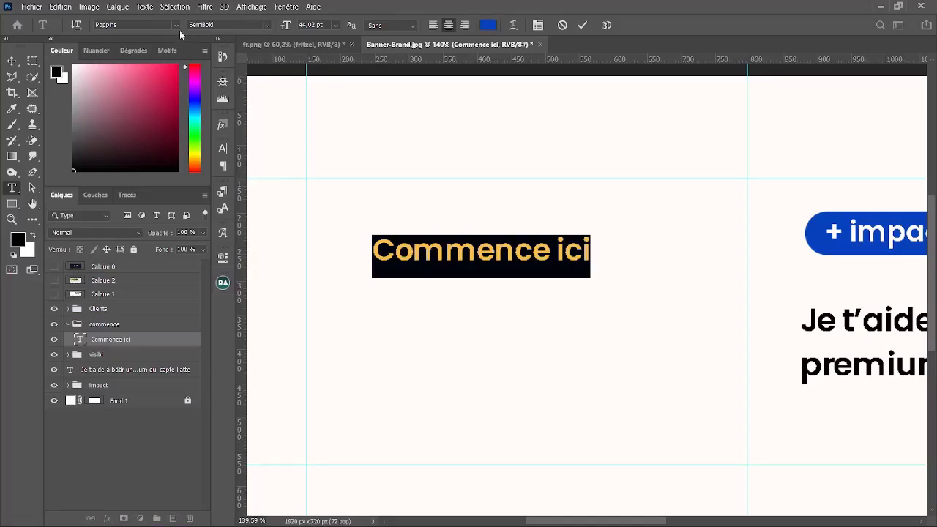
# Browse the font list for 'Commence ici', filtering for 'sign' script fonts.
pyautogui.click(177, 25)
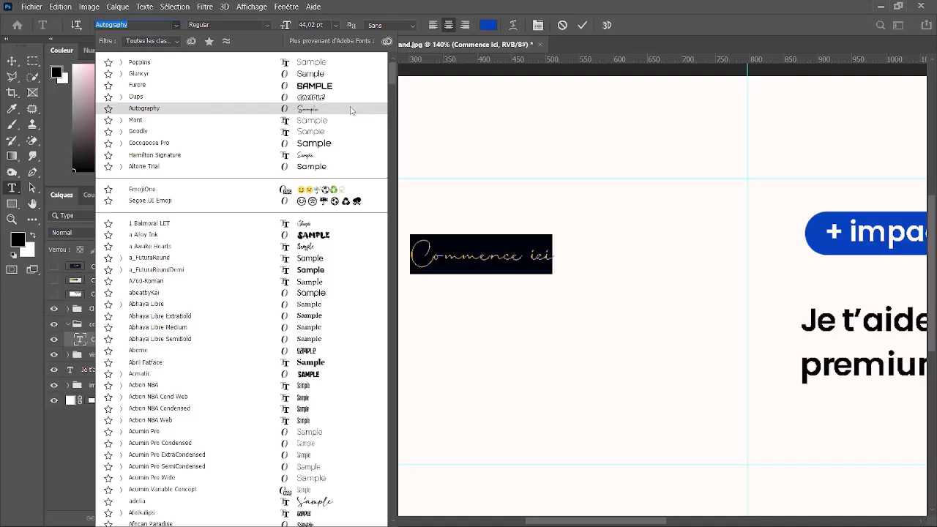
pyautogui.moveTo(393, 76); pyautogui.dragTo(398, 117)
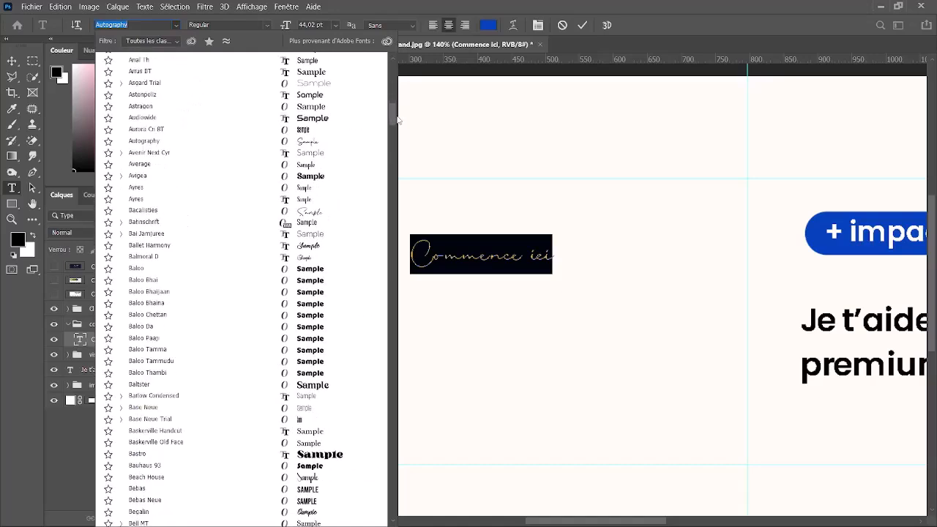
pyautogui.moveTo(398, 119); pyautogui.dragTo(405, 156)
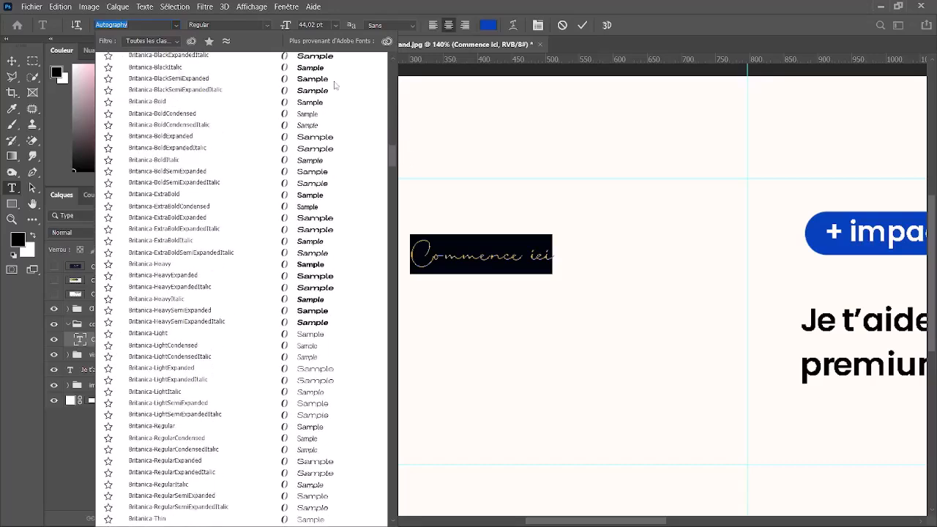
pyautogui.write('sign')
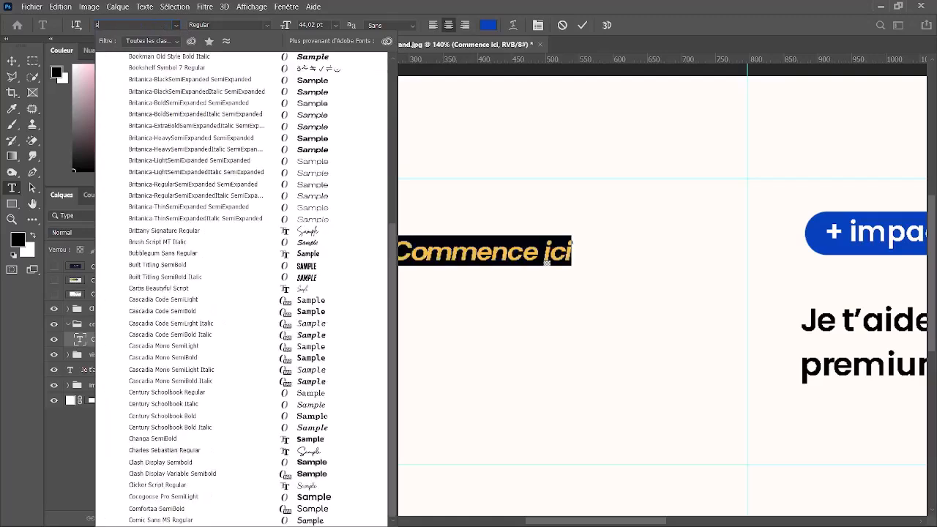
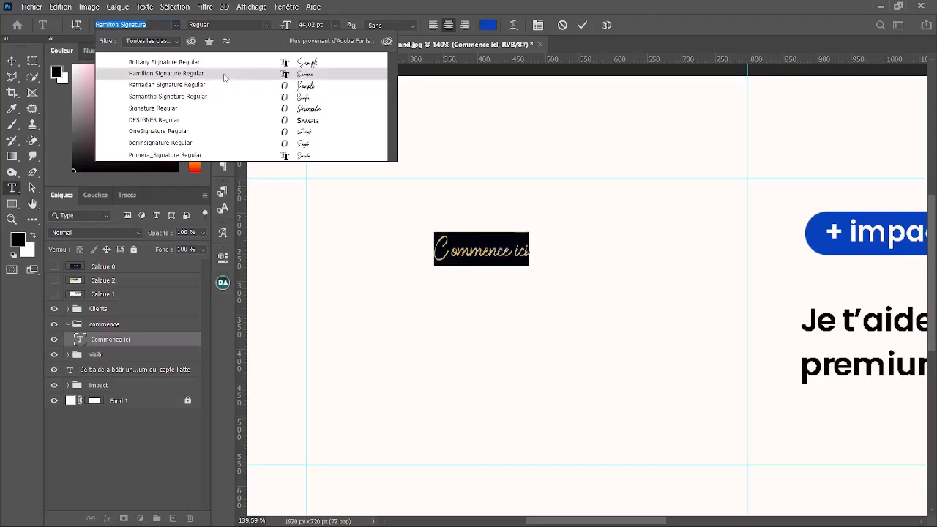
# Set 'Commence ici' in the Hamilton Signature script font.
pyautogui.click(225, 75)
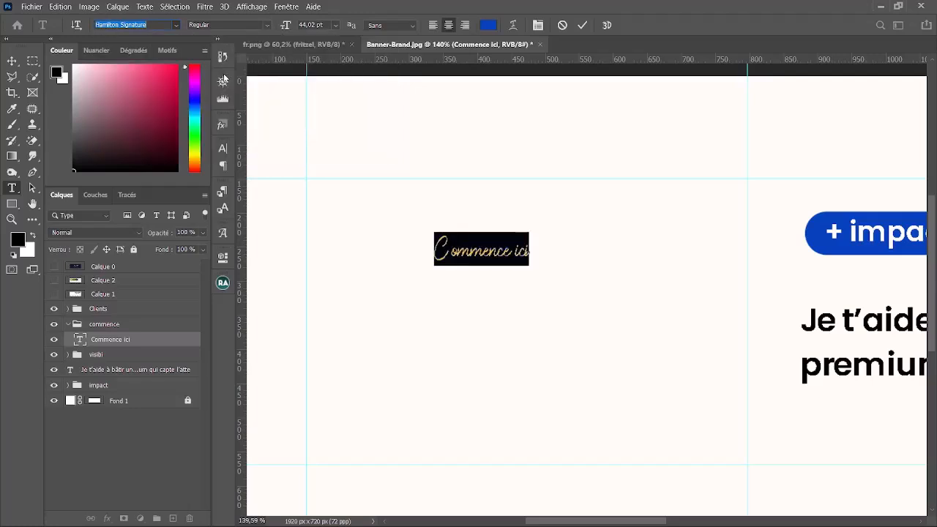
pyautogui.click(582, 26)
pyautogui.press('v')
pyautogui.scroll(-2, 546, 214)
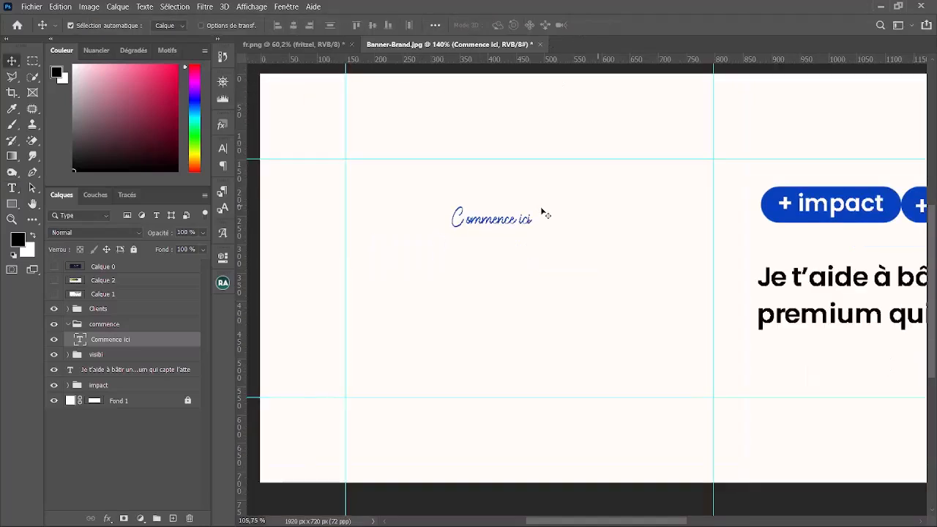
pyautogui.scroll(-1, 545, 214)
pyautogui.scroll(3, 501, 214)
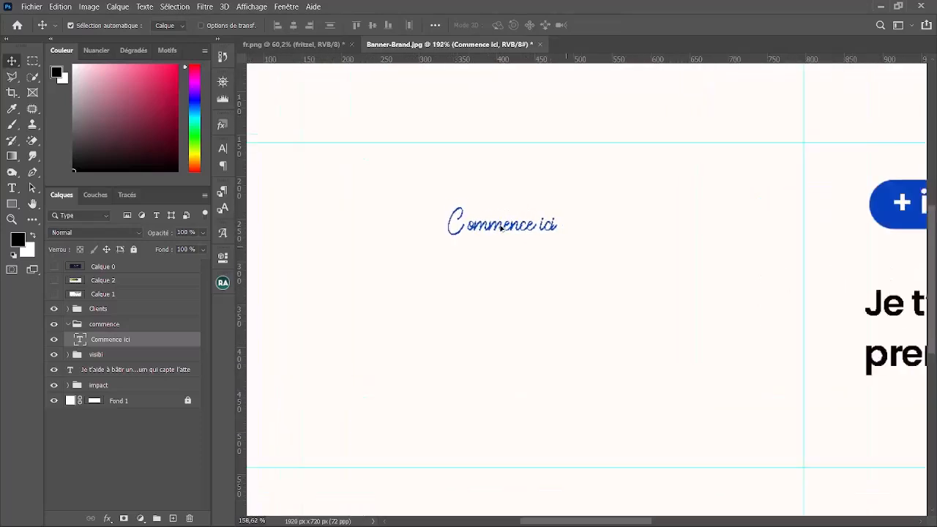
pyautogui.scroll(-3, 502, 227)
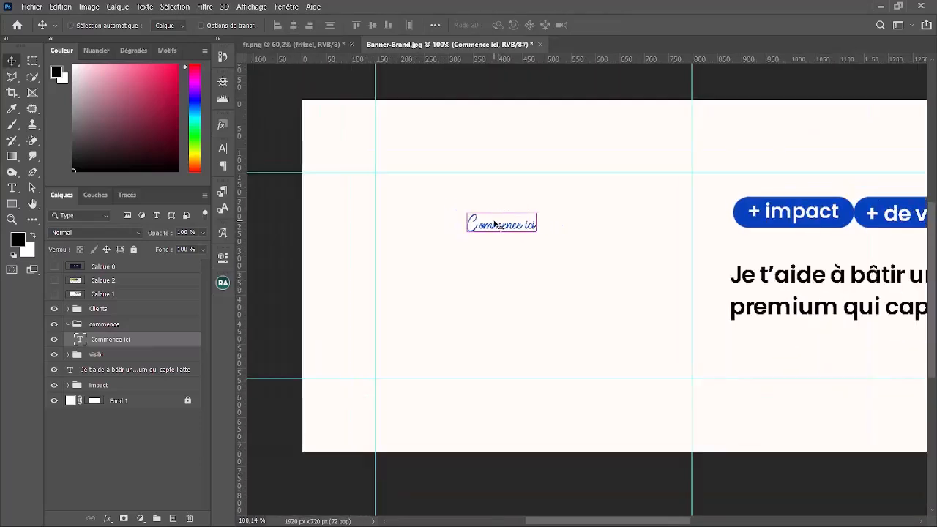
# Scale 'Commence ici' up to about 195% near the banner's top-left guide.
pyautogui.hotkey('ctrl', 't')
pyautogui.moveTo(503, 235); pyautogui.dragTo(449, 215)
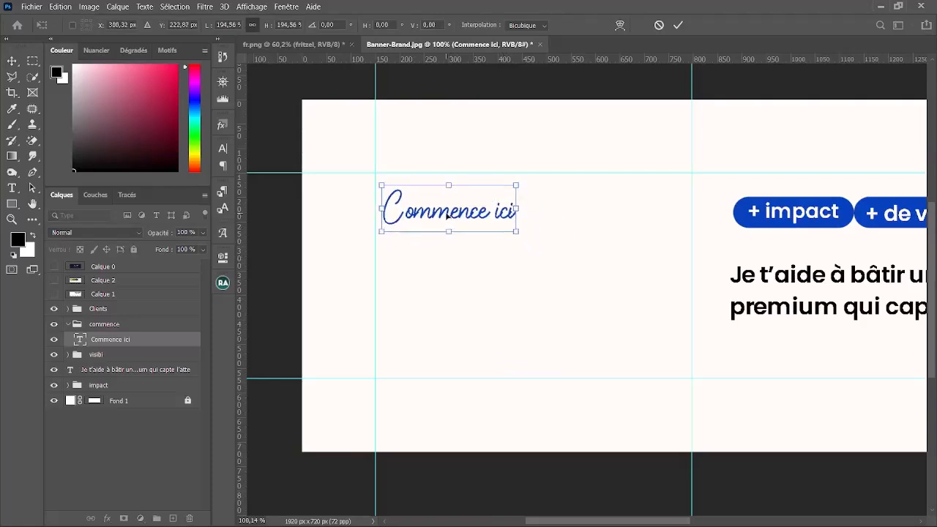
pyautogui.press('Return')
pyautogui.scroll(-3, 443, 211)
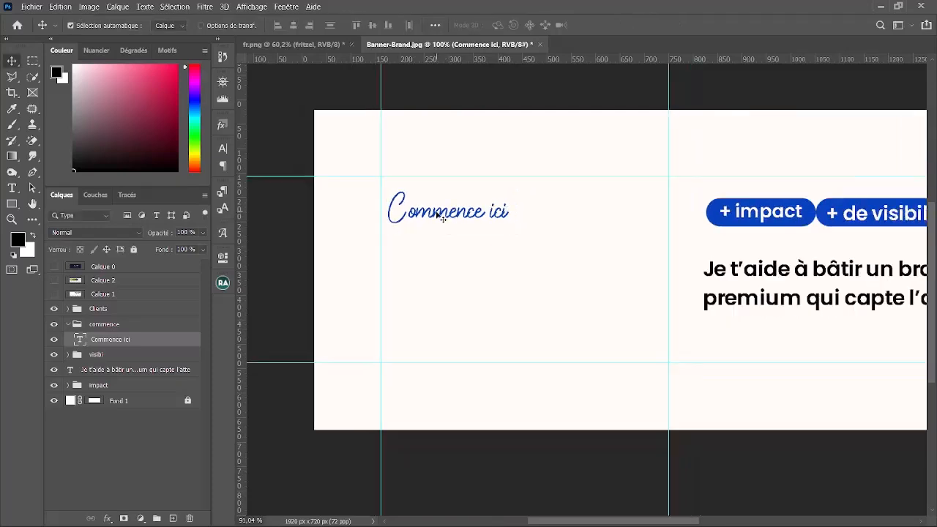
pyautogui.scroll(2, 441, 208)
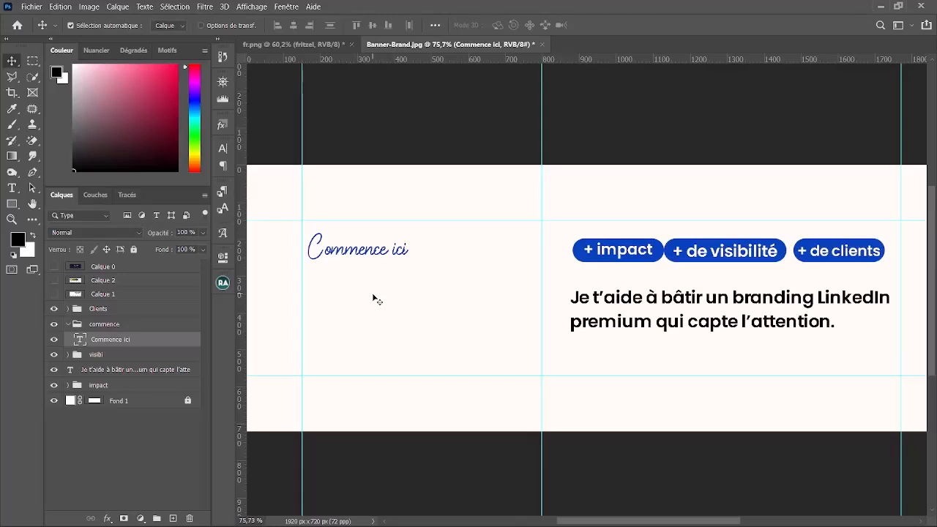
# Draw a black circle below 'Commence ici' with the Ellipse tool.
pyautogui.click(11, 204)
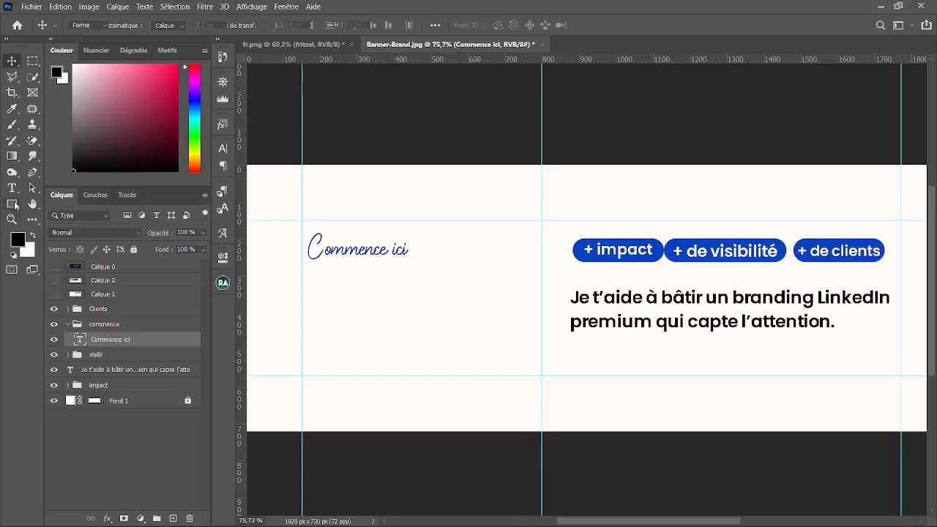
pyautogui.click(79, 227)
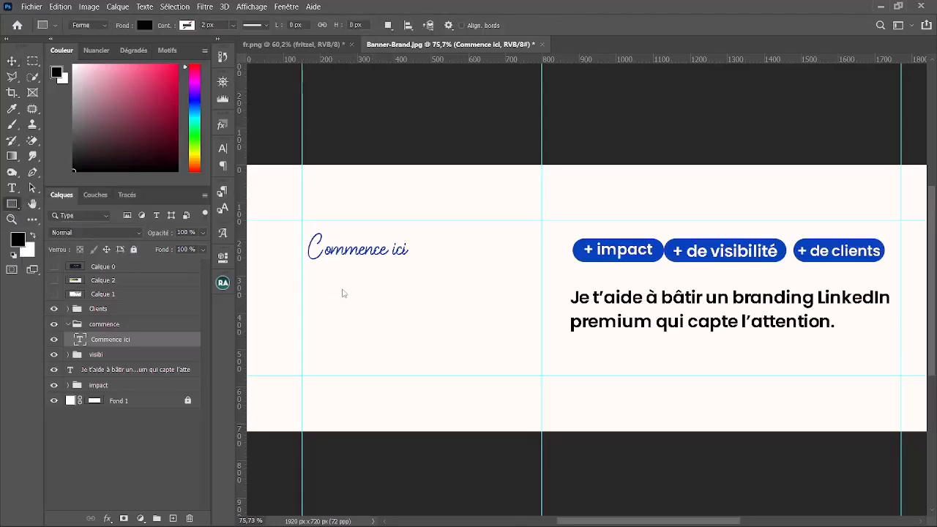
pyautogui.moveTo(348, 269); pyautogui.dragTo(451, 372)
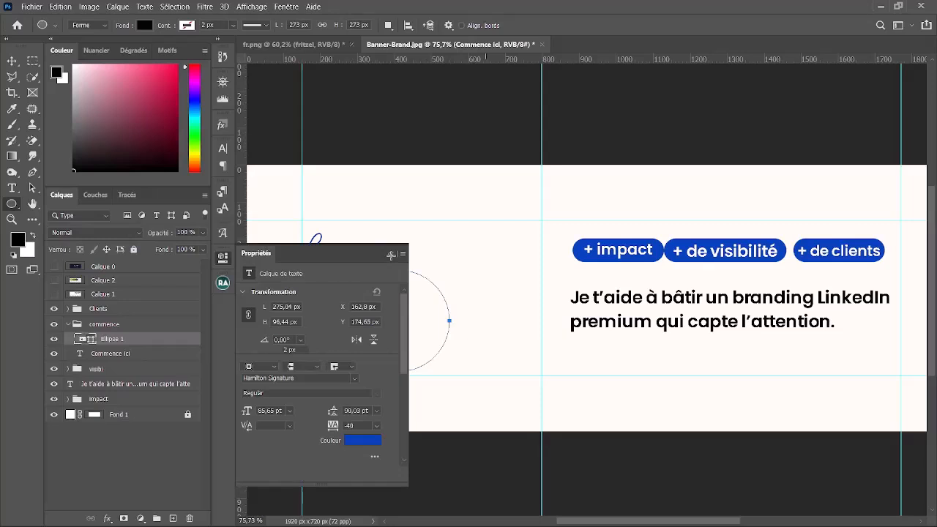
pyautogui.click(391, 254)
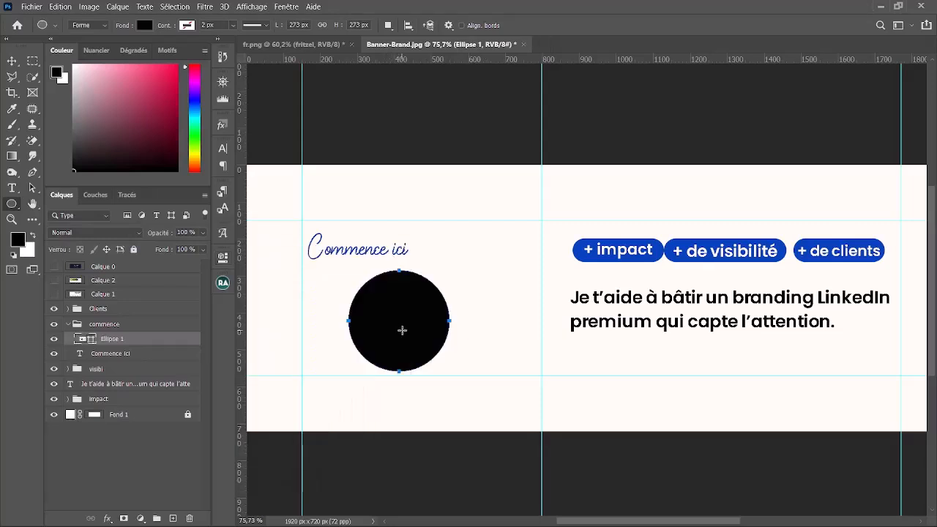
# Move the circle up-left under the text and nudge 'Commence ici' slightly up.
pyautogui.press('v')
pyautogui.moveTo(403, 330); pyautogui.dragTo(383, 306)
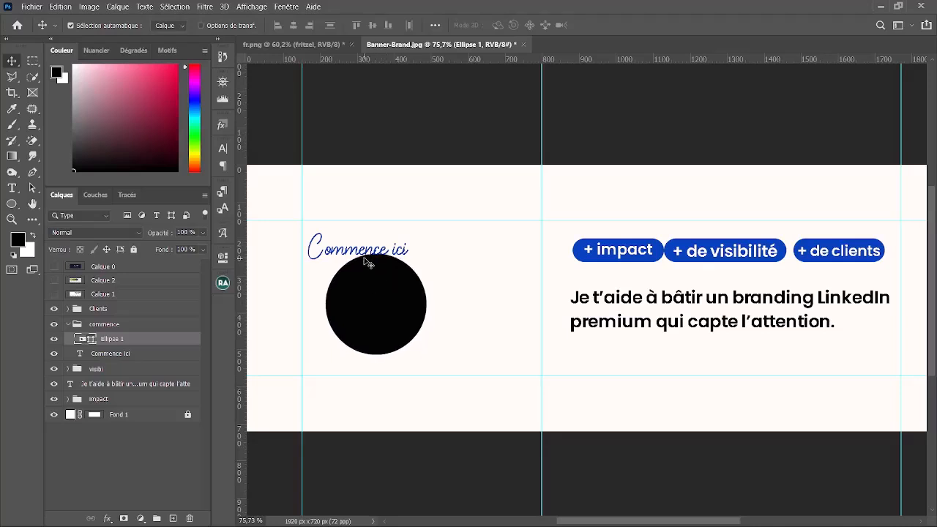
pyautogui.moveTo(369, 250); pyautogui.dragTo(374, 241)
# Search Pinterest in Edge for 'fleches'.
pyautogui.moveTo(405, 512)
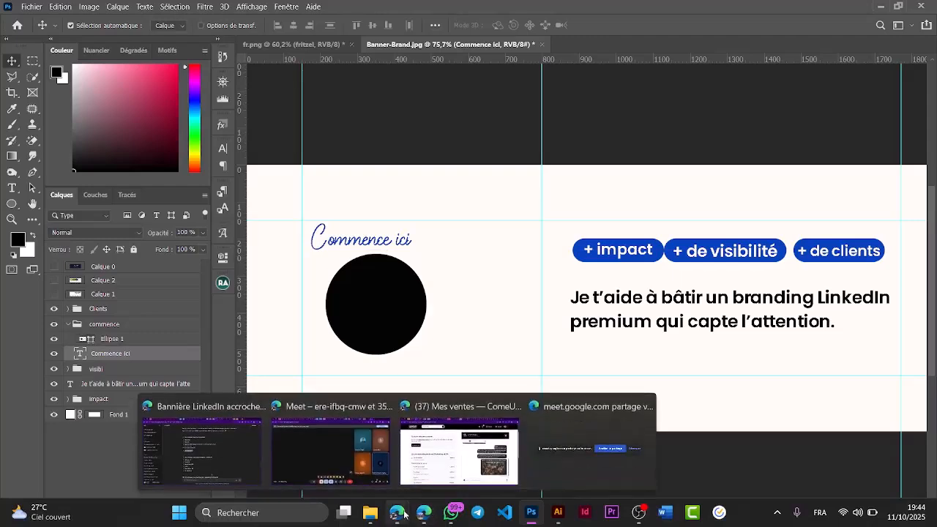
pyautogui.moveTo(388, 461)
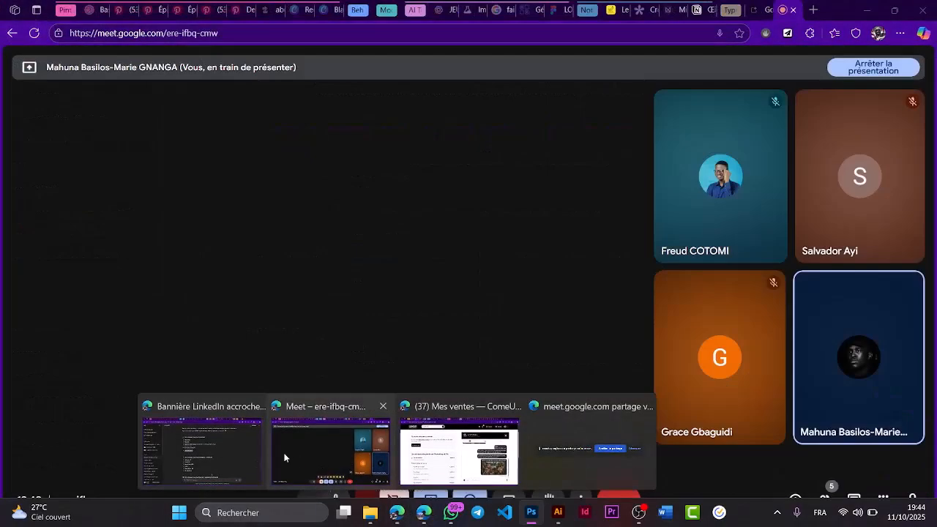
pyautogui.click(285, 458)
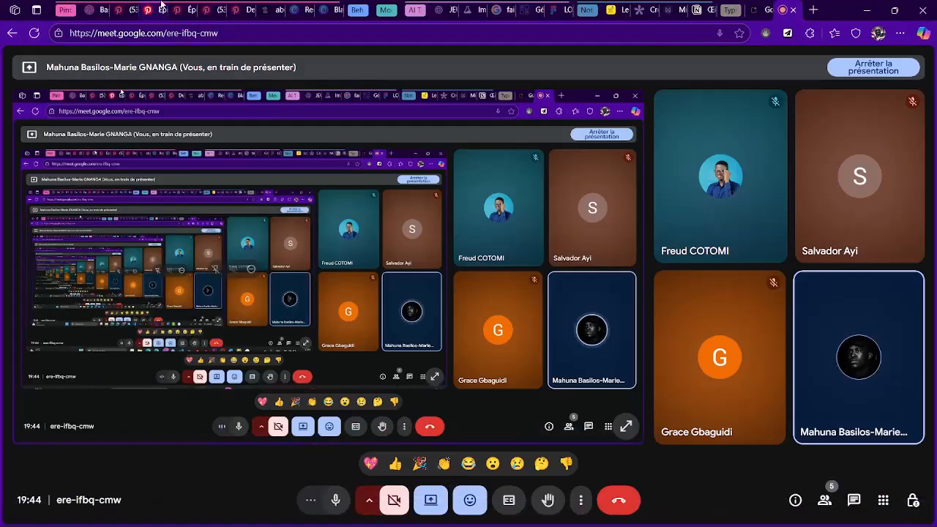
pyautogui.click(207, 9)
pyautogui.click(344, 71)
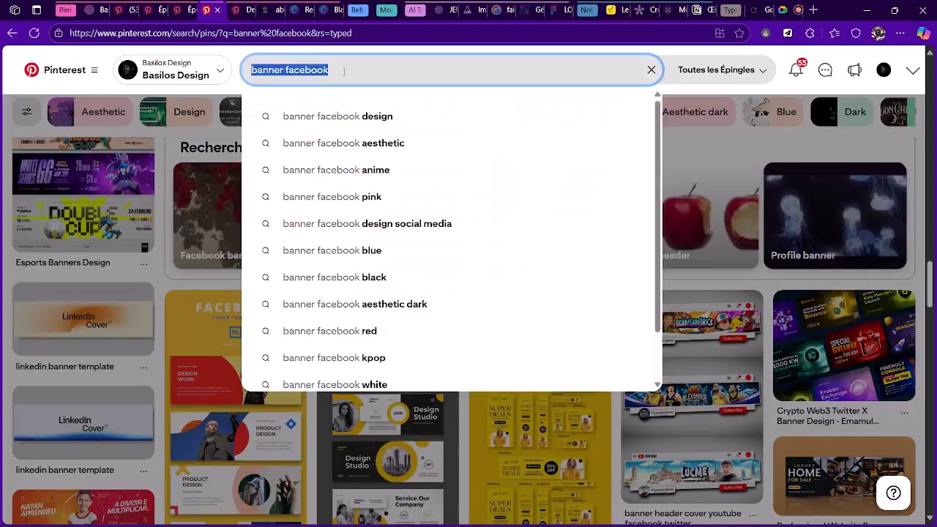
pyautogui.write('fleches')
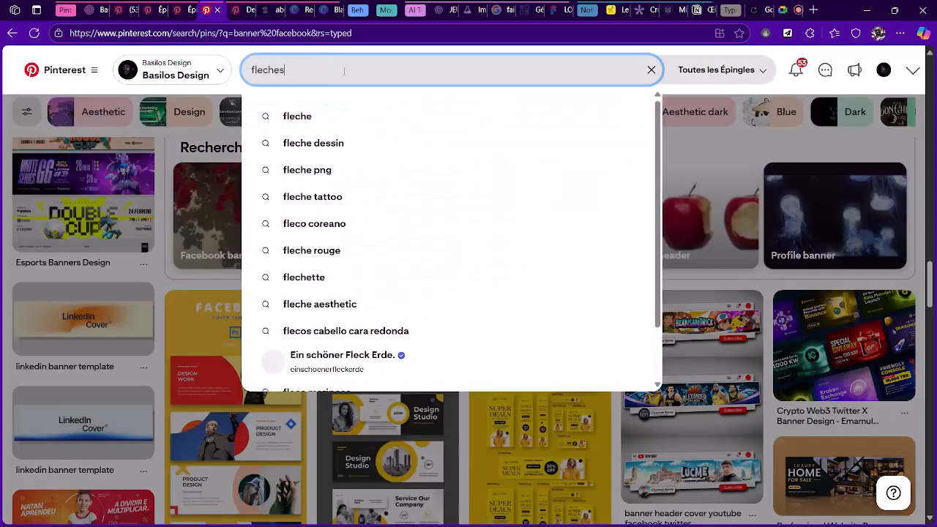
pyautogui.press('Return')
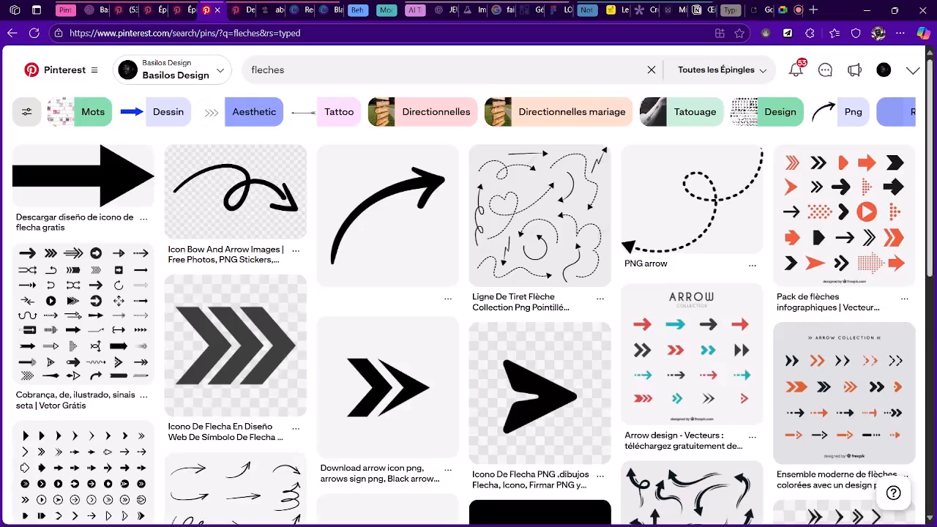
# Open the hand-drawn arrow icon set pin from the results.
pyautogui.scroll(-2, 468, 322)
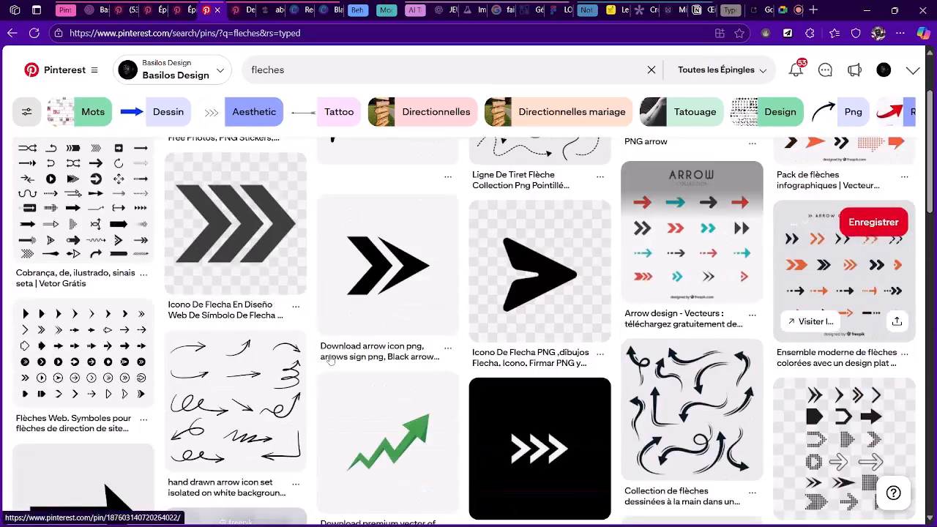
pyautogui.scroll(-1, 222, 365)
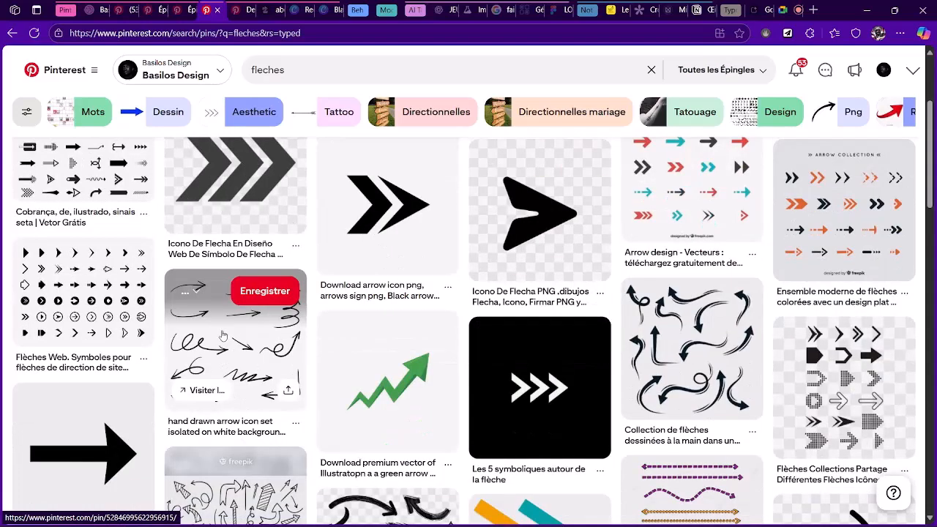
pyautogui.click(223, 335)
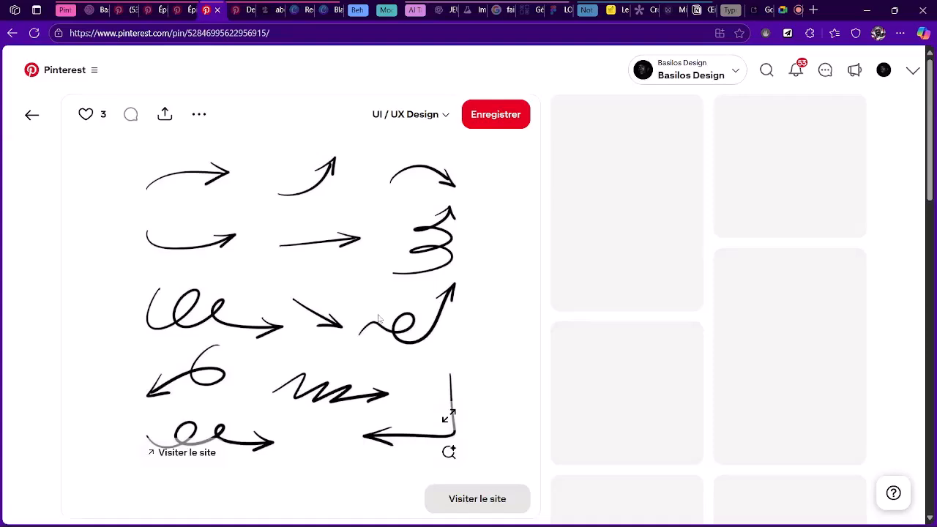
pyautogui.scroll(-2, 291, 253)
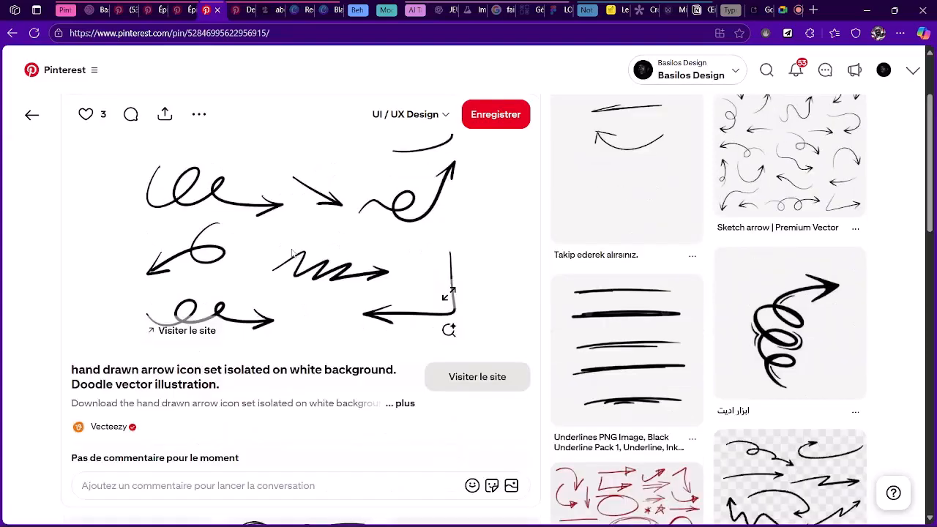
pyautogui.scroll(2, 292, 252)
pyautogui.moveTo(542, 515)
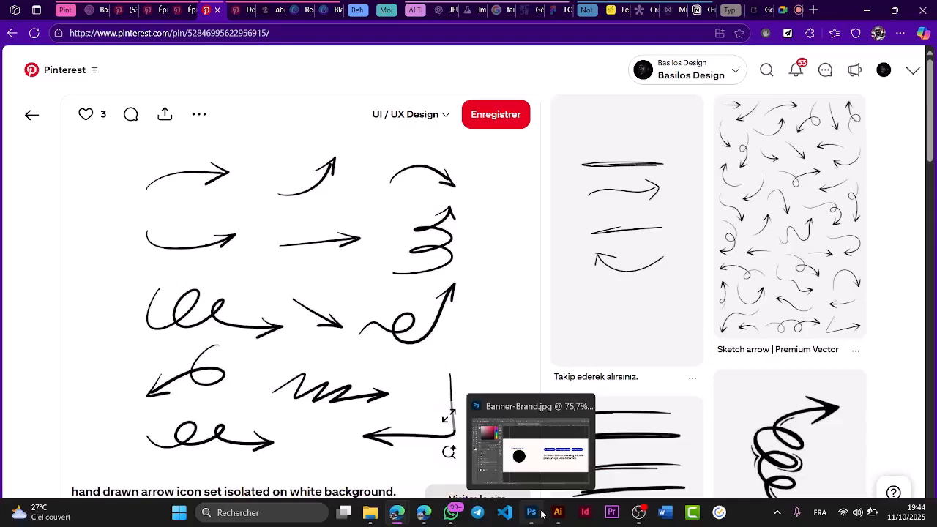
# Copy the hand-drawn arrow set image with Copier l'image and return to the Photoshop banner.
pyautogui.click(542, 515)
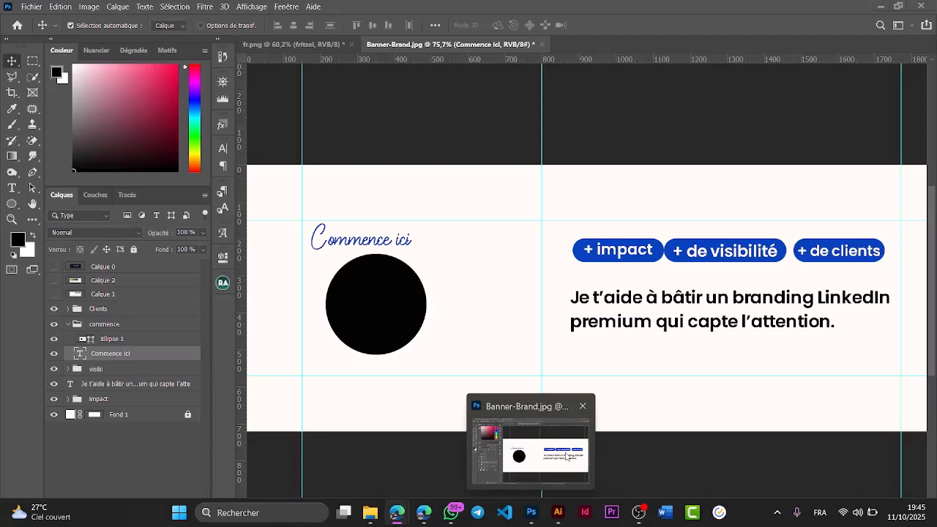
pyautogui.hotkey('alt', 'Tab')
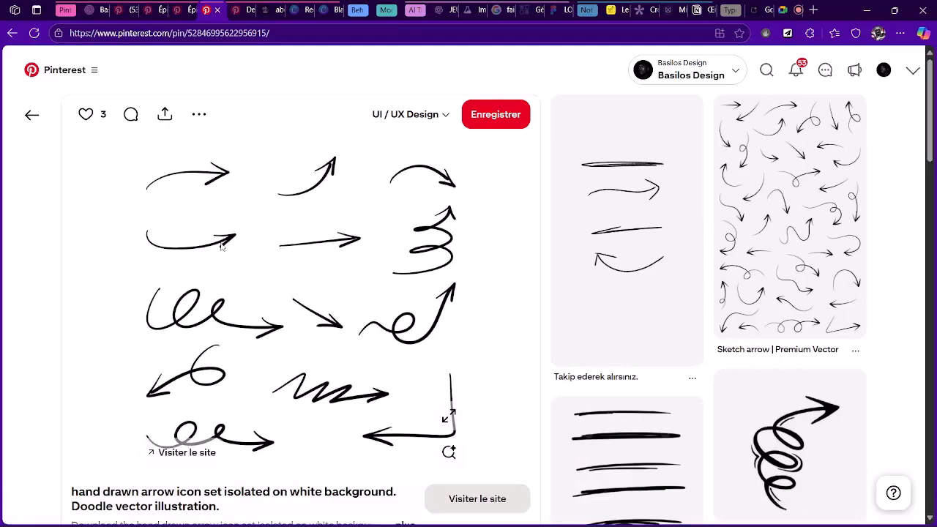
pyautogui.scroll(-5, 648, 326)
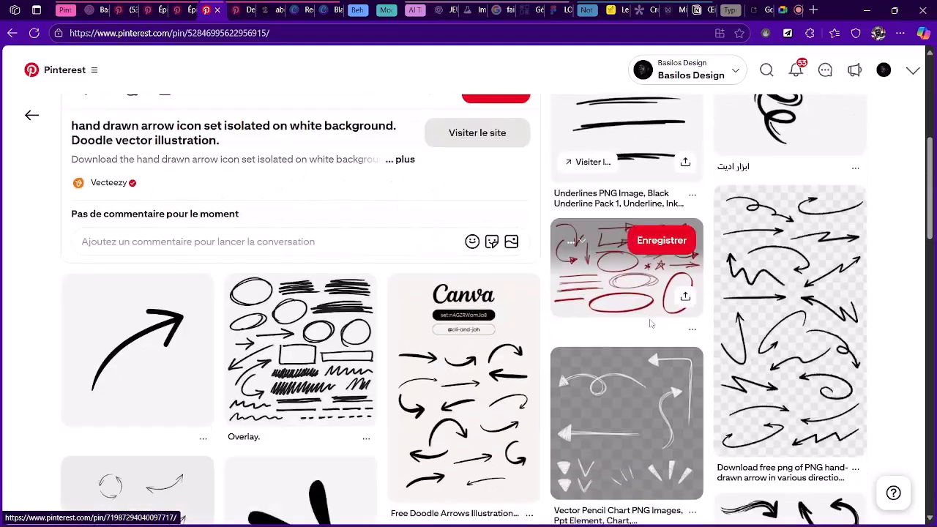
pyautogui.scroll(-2, 649, 324)
pyautogui.scroll(-2, 649, 324)
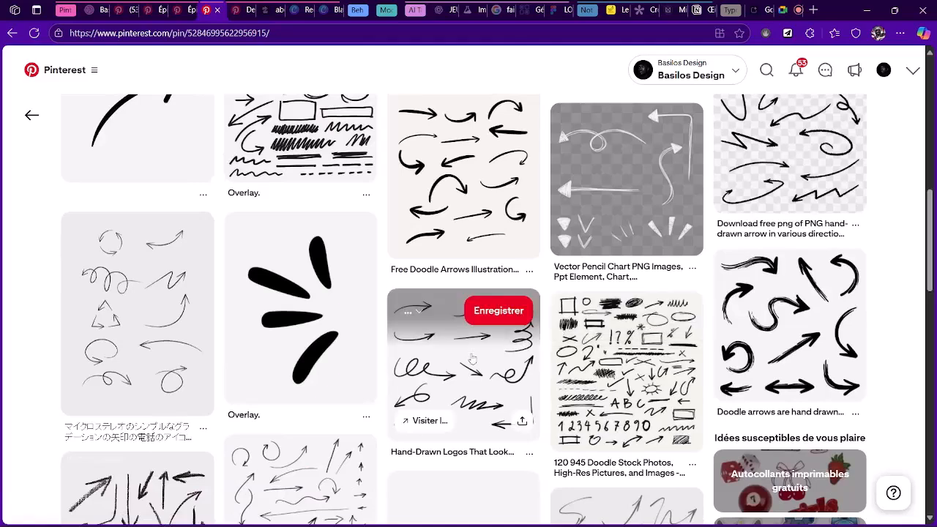
pyautogui.scroll(-2, 439, 365)
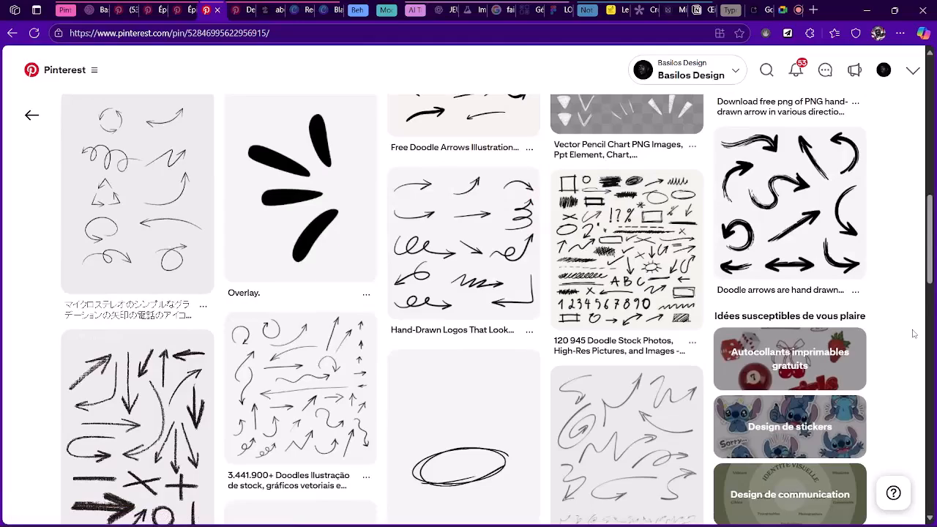
pyautogui.scroll(-4, 630, 381)
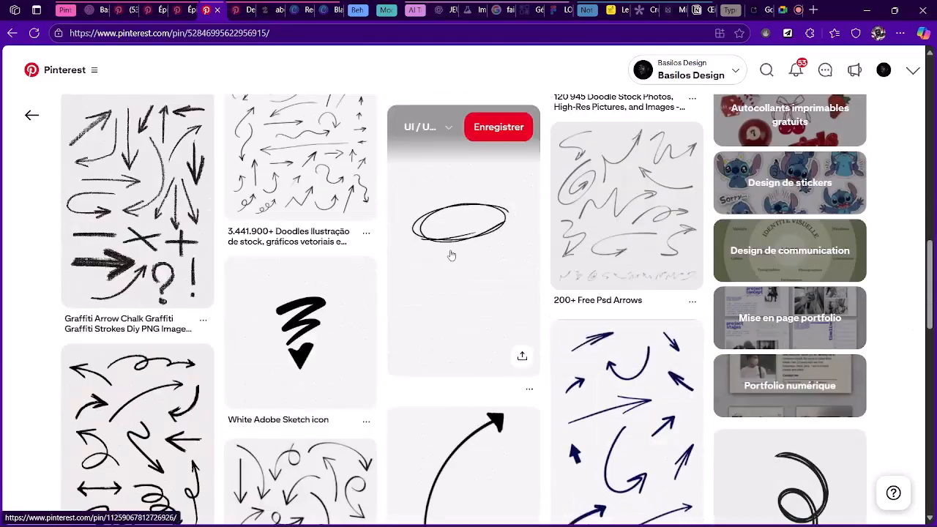
pyautogui.scroll(10, 452, 254)
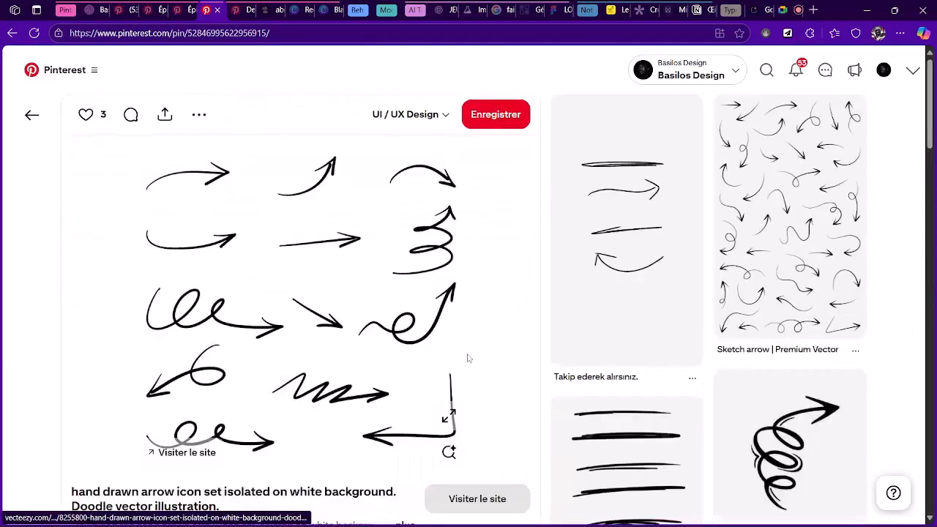
pyautogui.rightClick(275, 241)
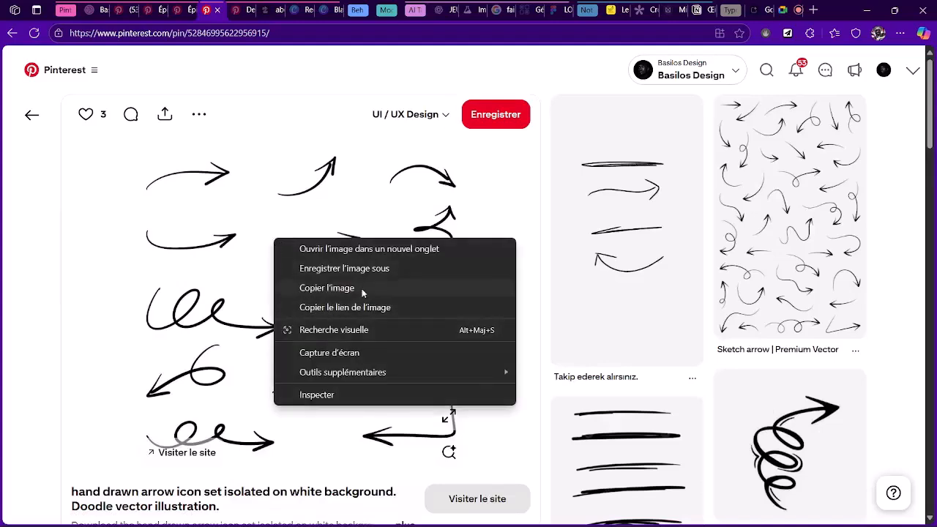
pyautogui.click(315, 287)
pyautogui.click(544, 516)
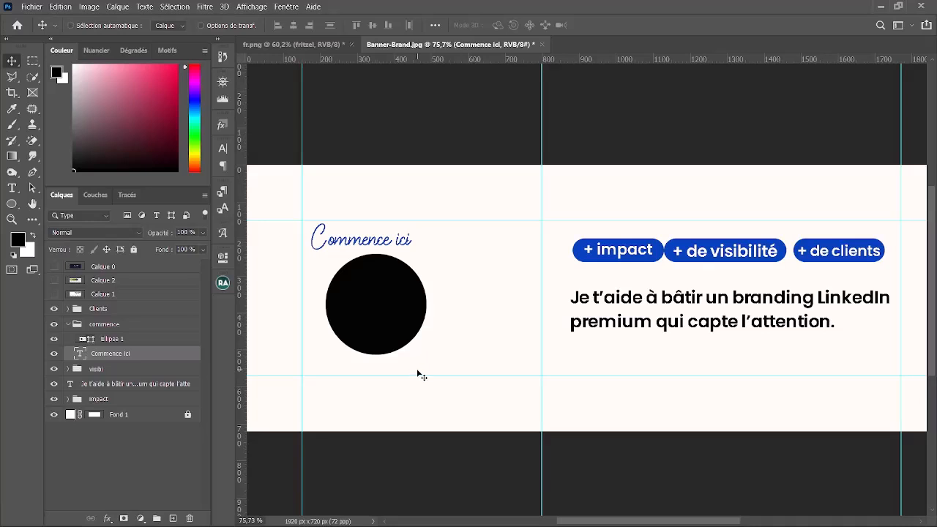
# Paste the arrows image, shrink it to about 37% and place it beside the circle.
pyautogui.hotkey('ctrl', 'v')
pyautogui.hotkey('ctrl', 't')
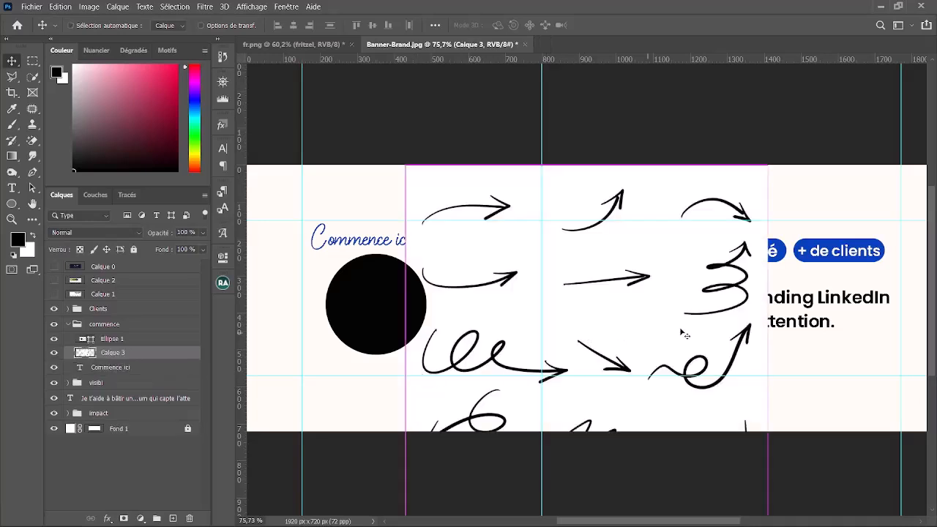
pyautogui.moveTo(771, 354); pyautogui.dragTo(539, 347)
pyautogui.moveTo(505, 301); pyautogui.dragTo(531, 243)
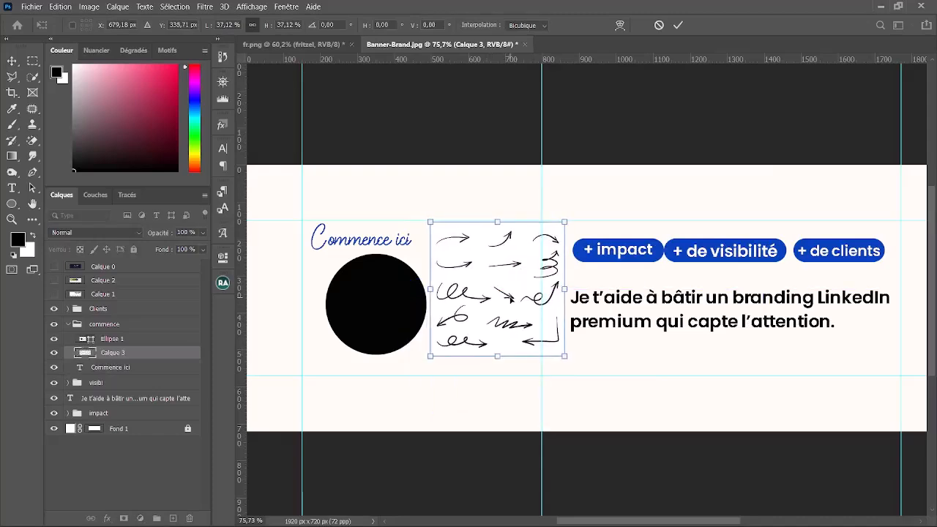
pyautogui.press('Return')
pyautogui.scroll(5, 472, 292)
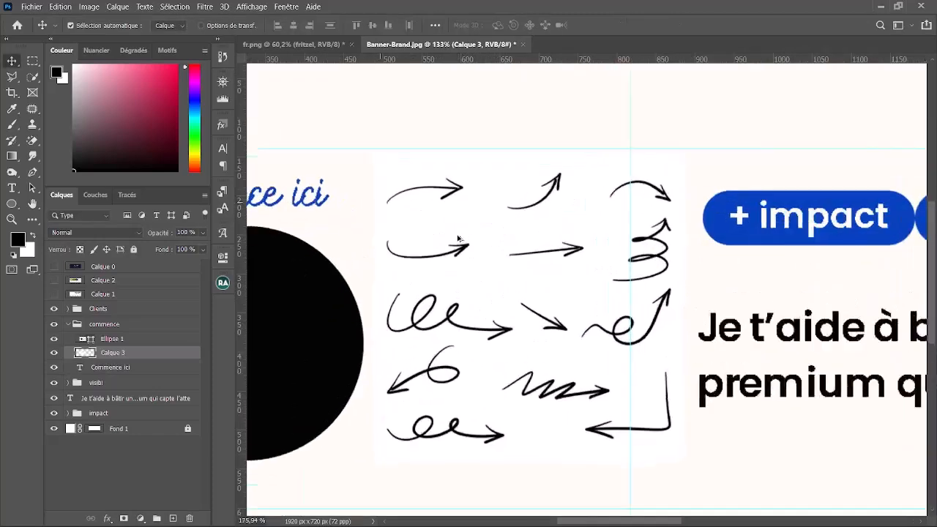
# Erase the arrows' white background with the Magic Eraser.
pyautogui.press('e')
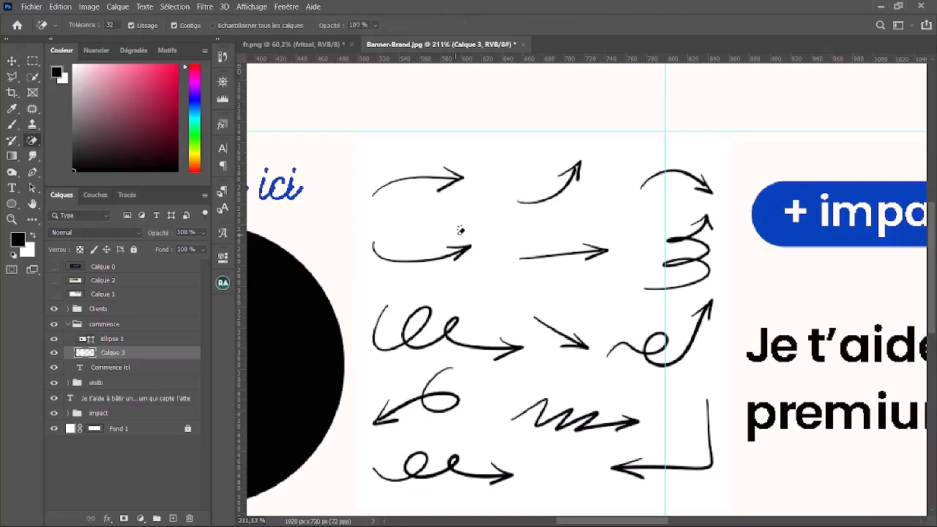
pyautogui.click(484, 210)
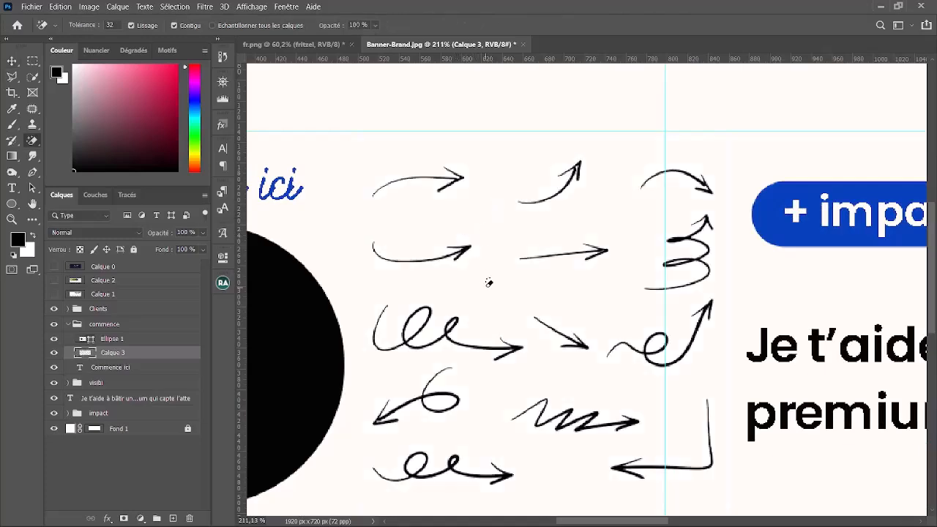
pyautogui.press('v')
pyautogui.scroll(-3, 475, 282)
pyautogui.scroll(2, 443, 232)
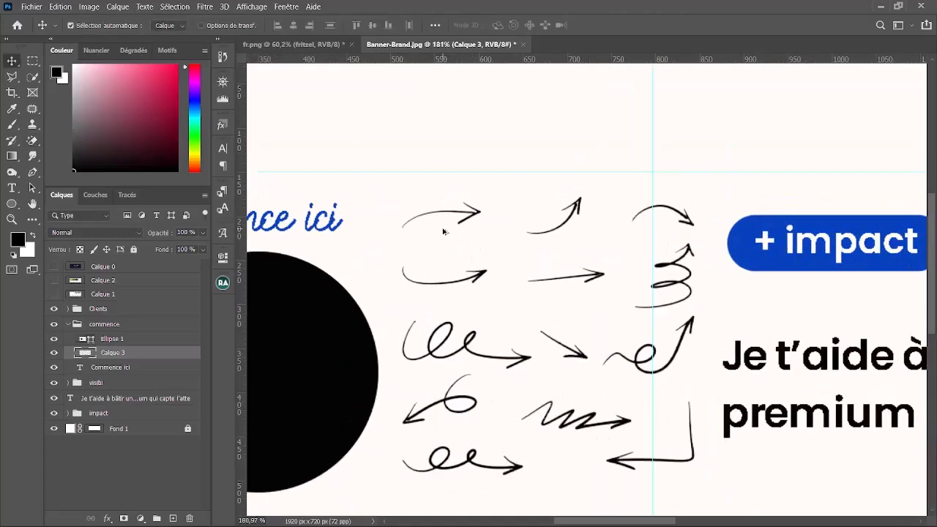
pyautogui.scroll(-3, 443, 232)
pyautogui.hscroll(-2, 438, 257)
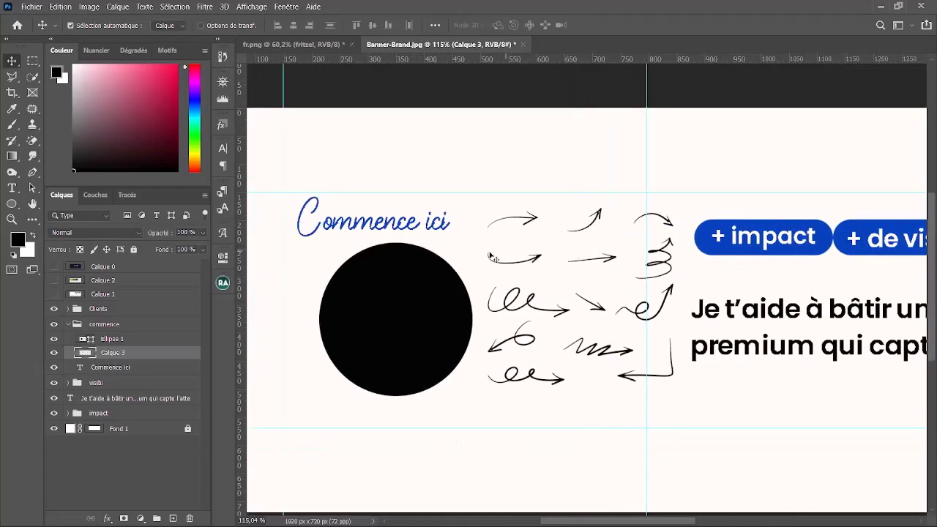
pyautogui.scroll(1, 498, 272)
pyautogui.scroll(3, 517, 295)
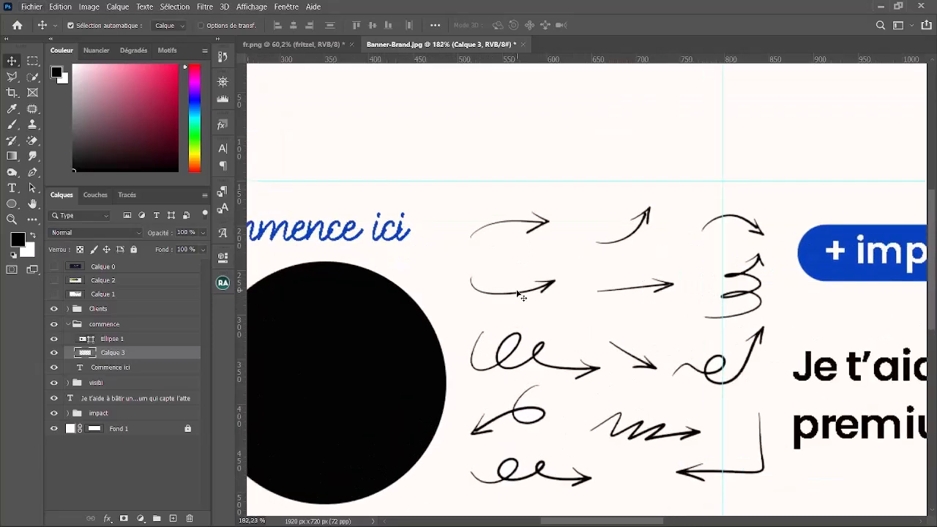
# Copy one curved arrow onto its own layer via Polygonal Lasso and hide Calque 3.
pyautogui.press('l')
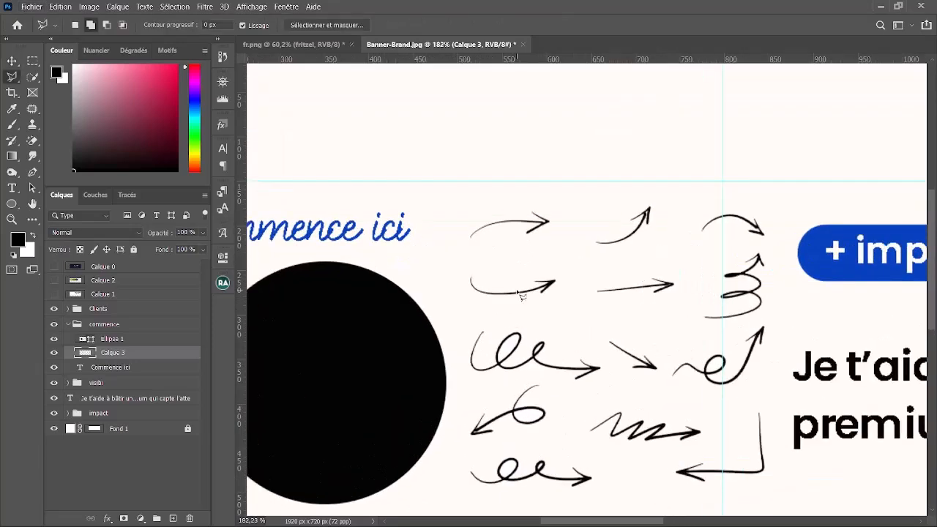
pyautogui.click(459, 267)
pyautogui.click(459, 313)
pyautogui.click(542, 302)
pyautogui.click(565, 294)
pyautogui.click(558, 262)
pyautogui.click(462, 270)
pyautogui.hotkey('ctrl', 'j')
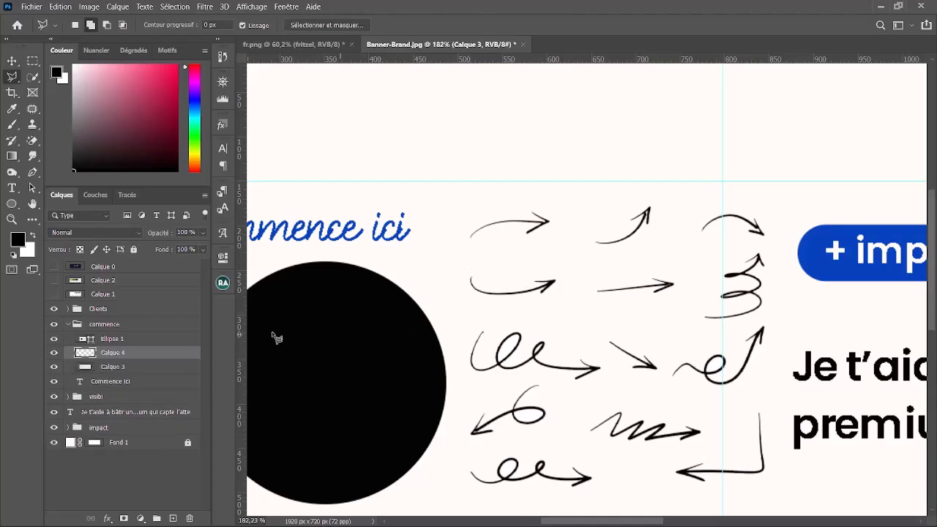
pyautogui.click(55, 367)
# Move the arrow left of the circle and rotate it about 95° to point down.
pyautogui.scroll(-3, 506, 352)
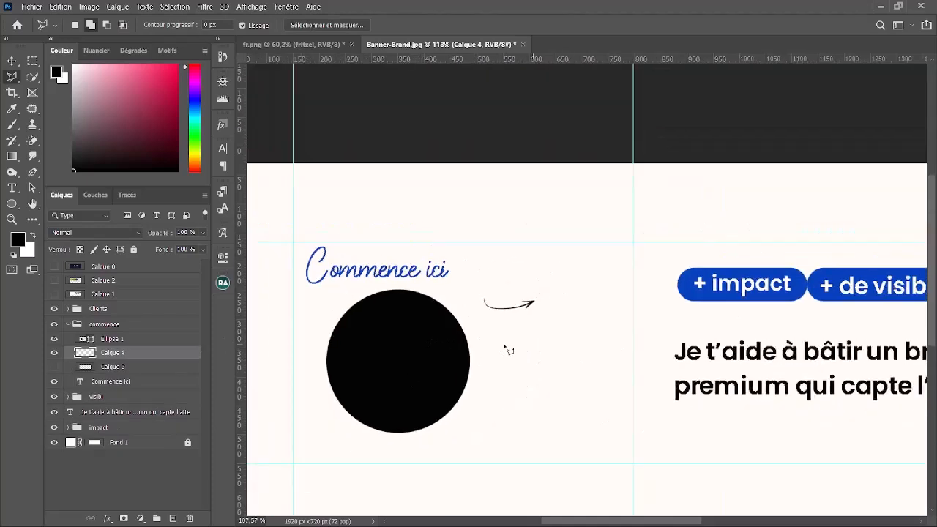
pyautogui.press('v')
pyautogui.scroll(2, 341, 329)
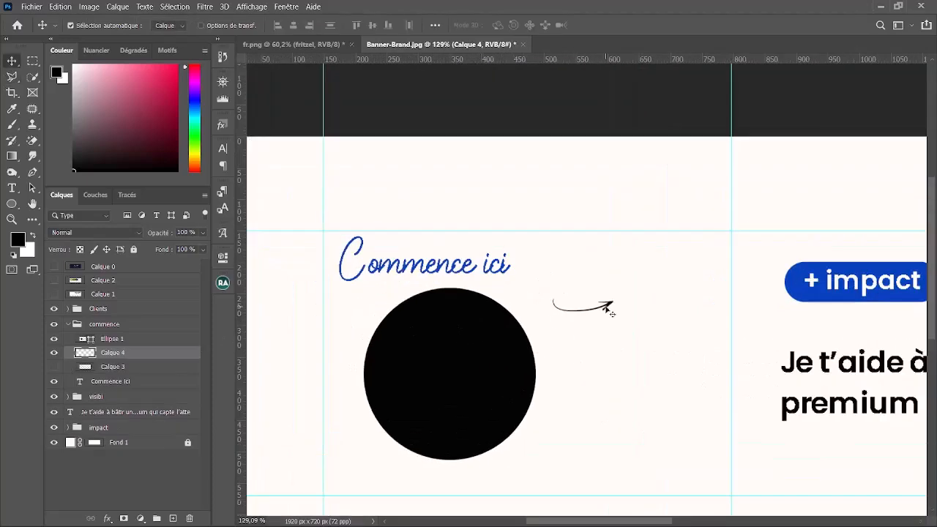
pyautogui.moveTo(609, 308); pyautogui.dragTo(403, 318)
pyautogui.hotkey('ctrl', 't')
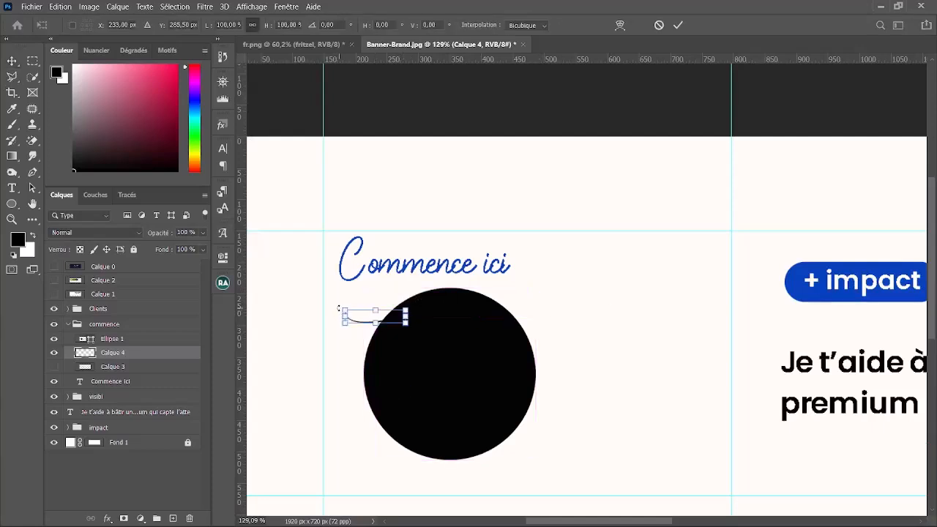
pyautogui.moveTo(339, 309); pyautogui.dragTo(347, 333)
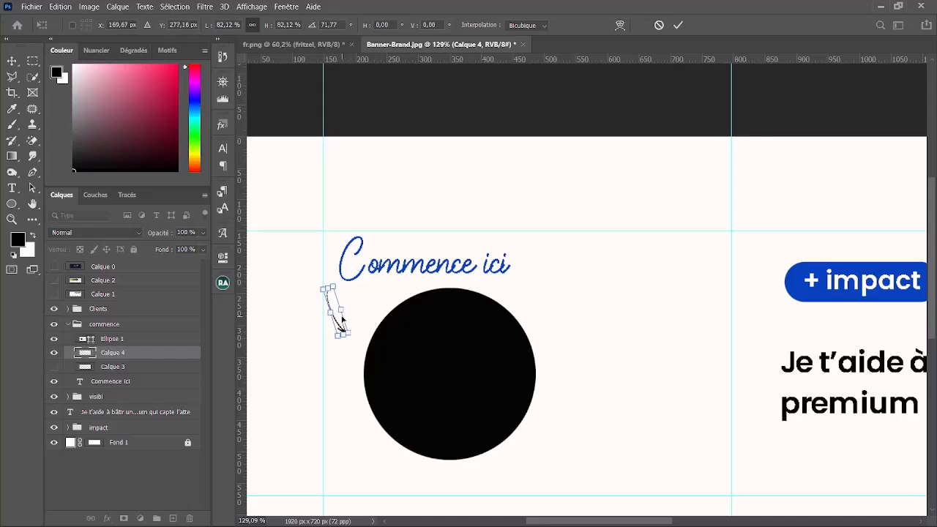
pyautogui.press('Return')
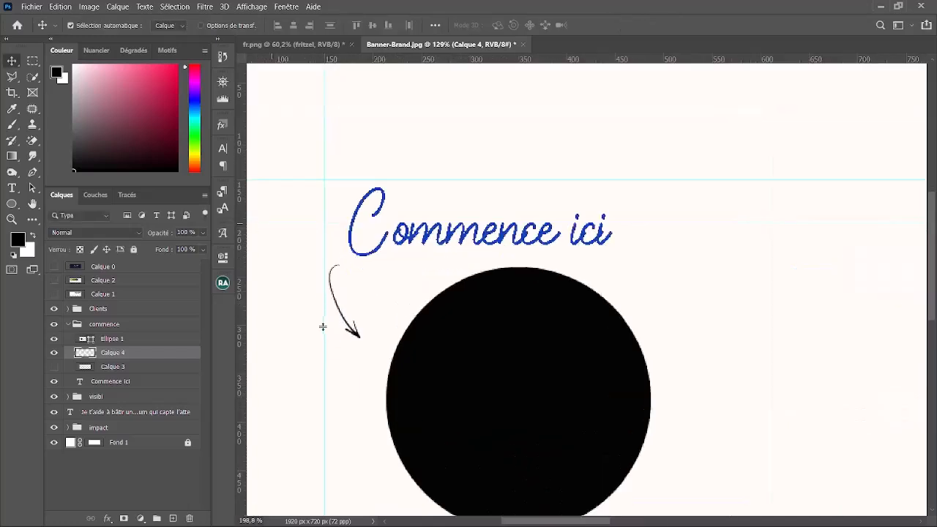
pyautogui.scroll(3, 344, 330)
pyautogui.moveTo(364, 339); pyautogui.dragTo(376, 339)
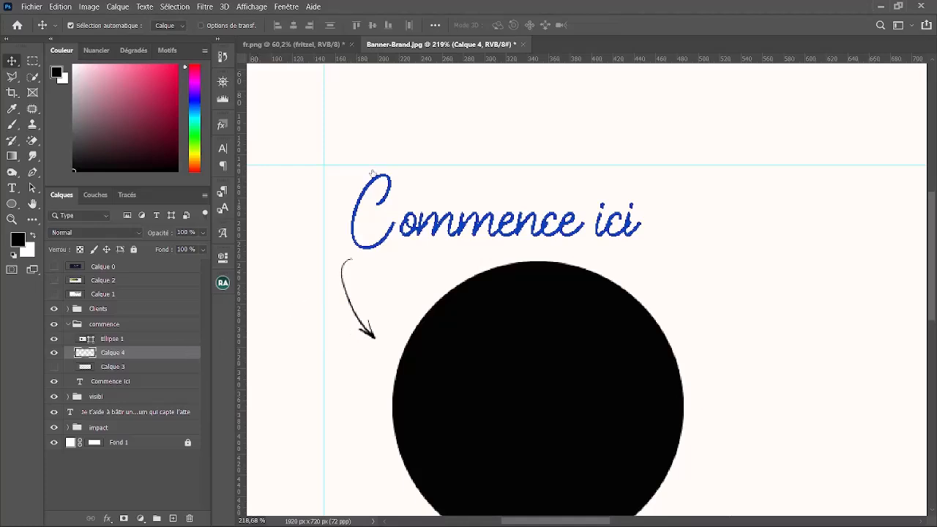
# Give Calque 4 a blue 0742bc Incrustation couleur sampled from the Commence ici text.
pyautogui.doubleClick(173, 352)
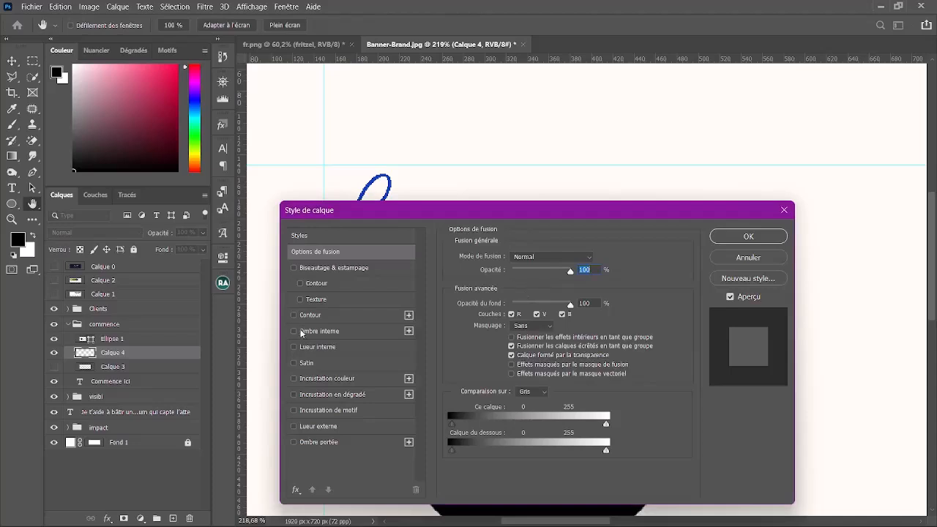
pyautogui.click(358, 375)
pyautogui.moveTo(582, 212); pyautogui.dragTo(579, 326)
pyautogui.click(596, 372)
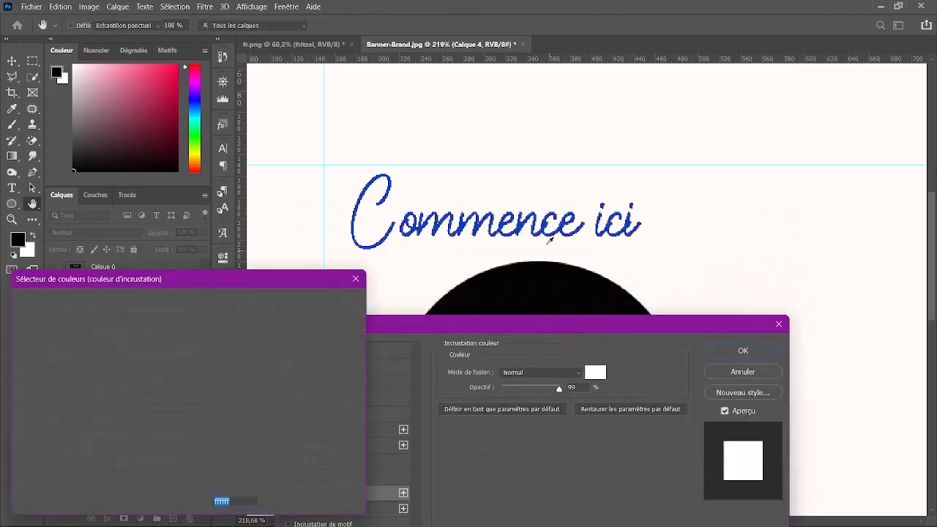
pyautogui.click(357, 244)
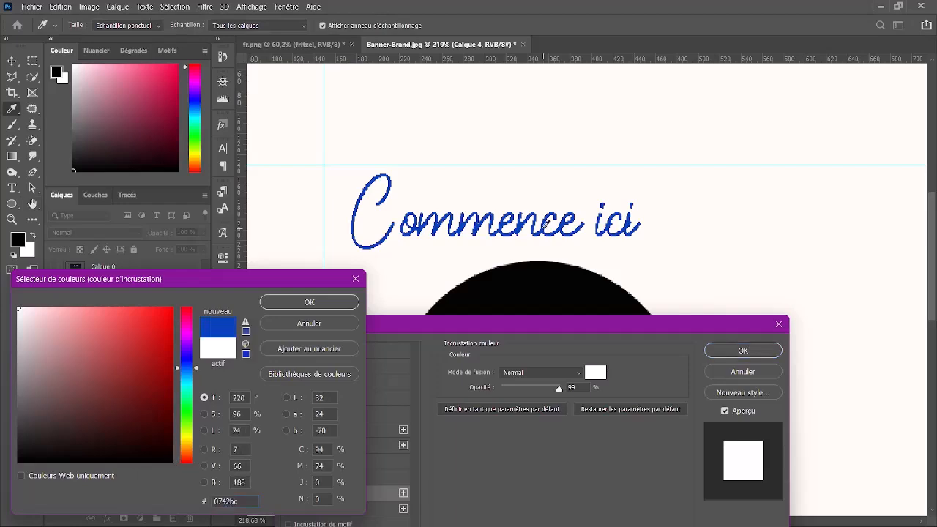
pyautogui.click(283, 301)
pyautogui.click(744, 351)
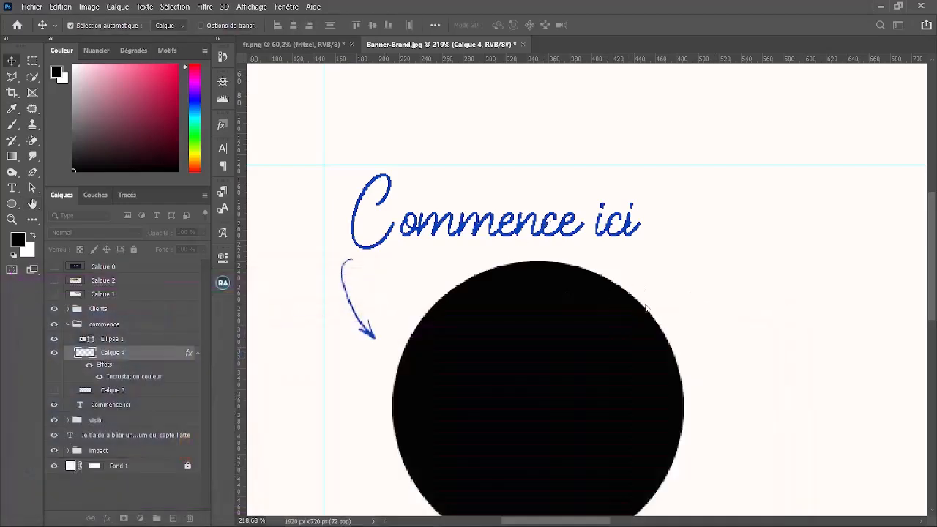
pyautogui.scroll(-3, 646, 308)
pyautogui.scroll(1, 611, 271)
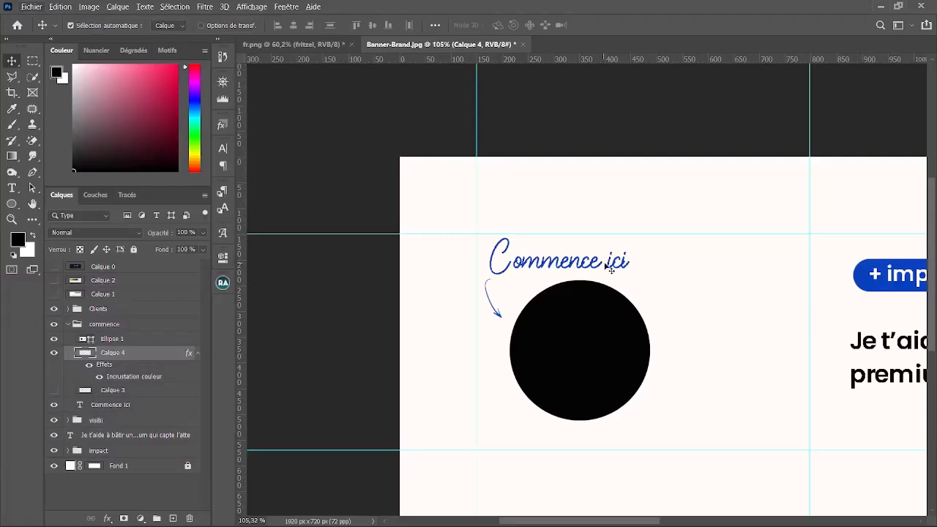
pyautogui.click(610, 271)
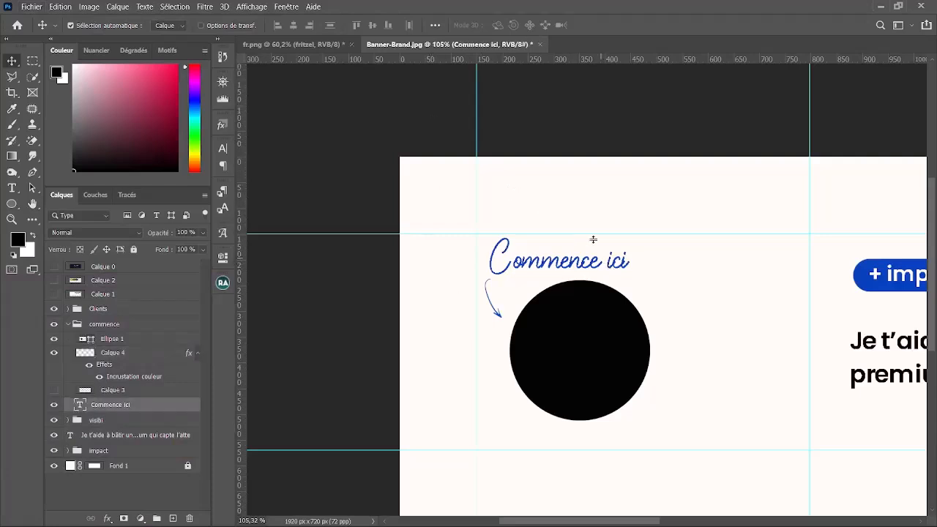
# Warp 'Commence ici' in Arc style: bend +21%, horizontal −17%, vertical 0%.
pyautogui.doubleClick(603, 264)
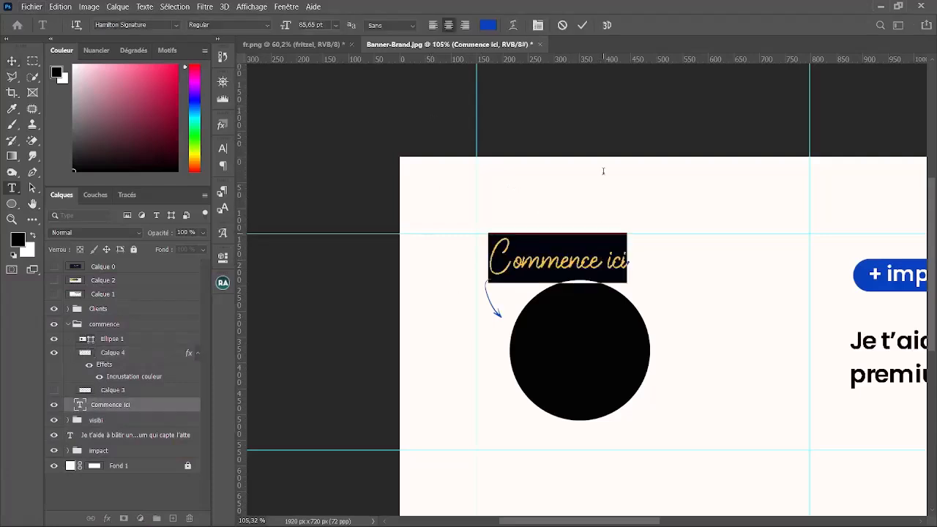
pyautogui.click(513, 25)
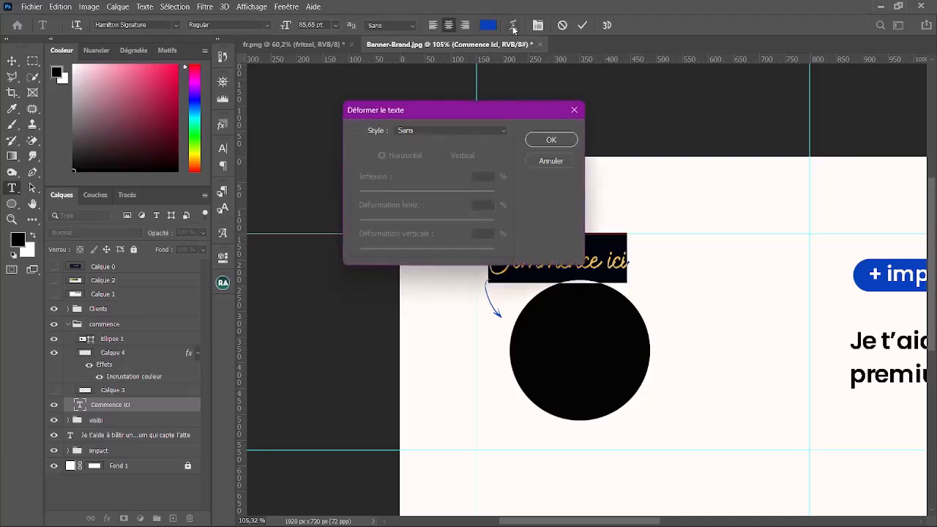
pyautogui.moveTo(514, 109); pyautogui.dragTo(387, 119)
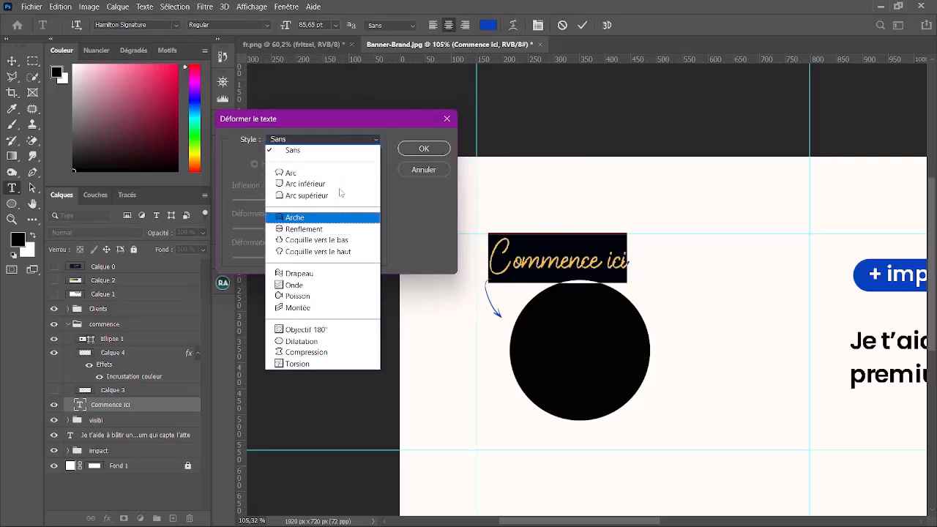
pyautogui.click(327, 174)
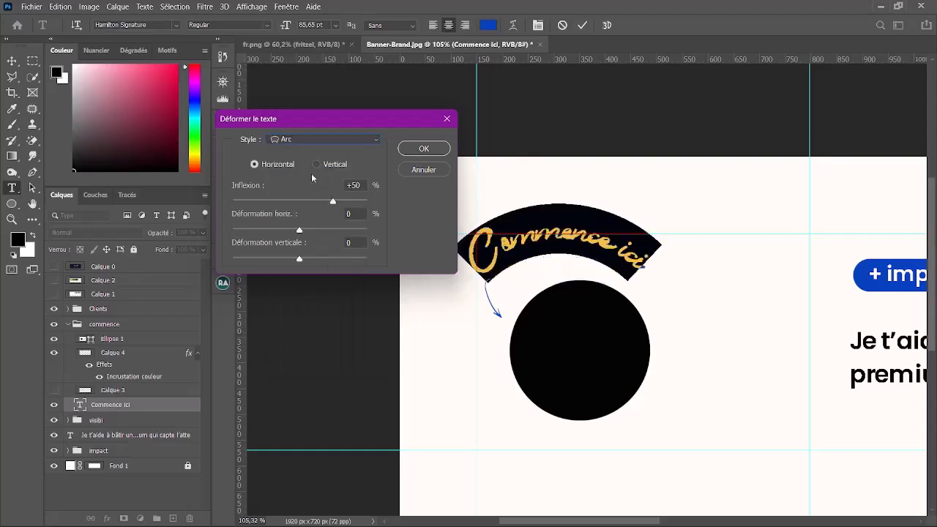
pyautogui.moveTo(334, 200); pyautogui.dragTo(313, 200)
pyautogui.moveTo(299, 233); pyautogui.dragTo(300, 259)
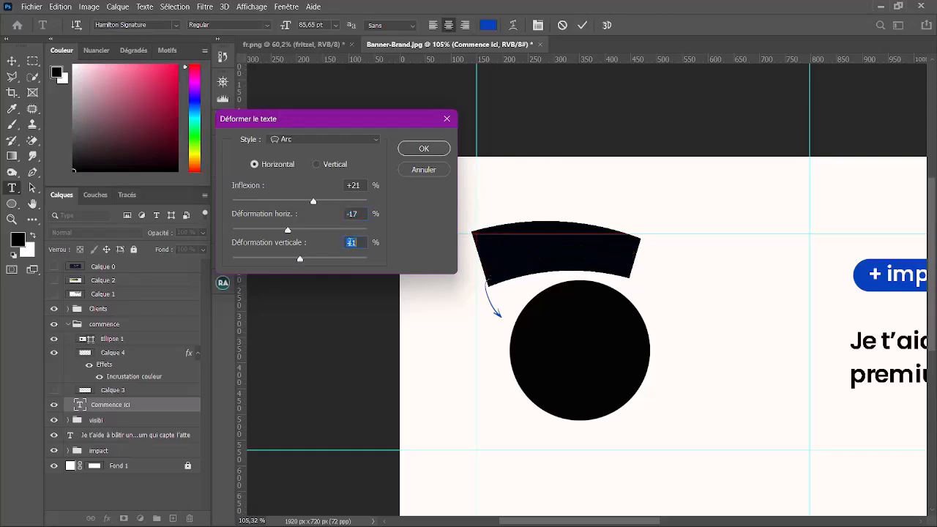
pyautogui.write('0')
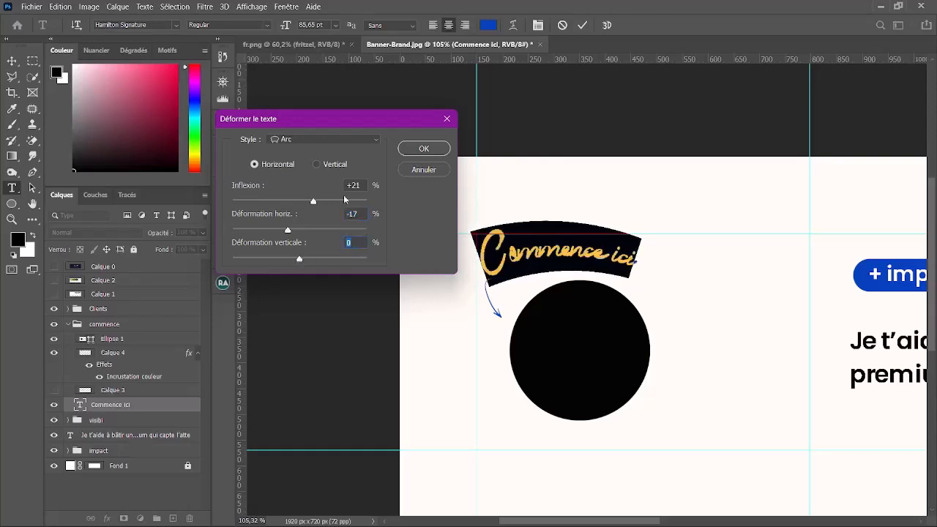
pyautogui.click(320, 165)
pyautogui.click(263, 167)
pyautogui.click(423, 149)
pyautogui.click(582, 26)
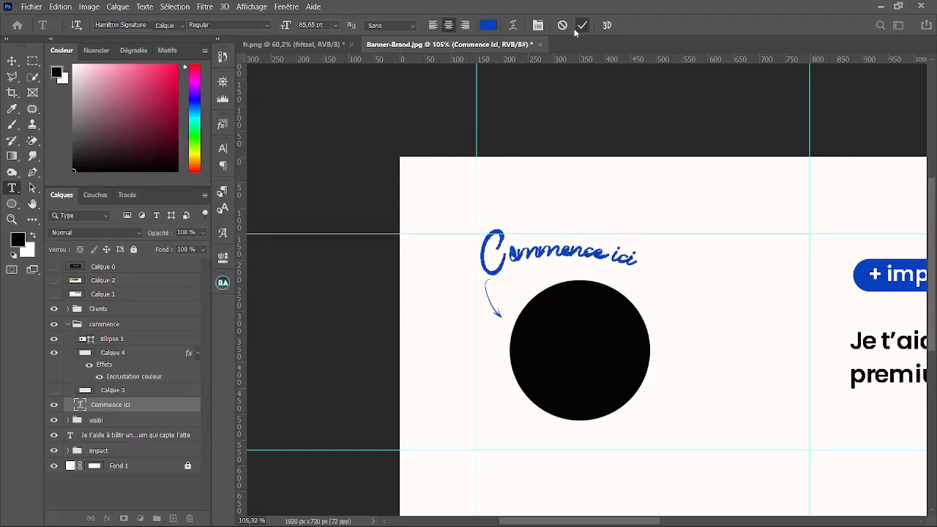
pyautogui.press('v')
pyautogui.scroll(-3, 571, 268)
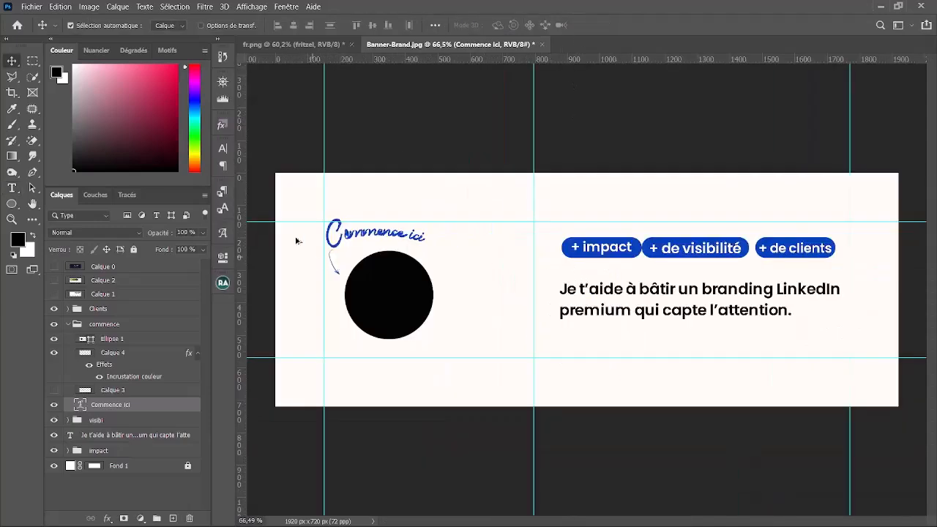
pyautogui.scroll(3, 296, 241)
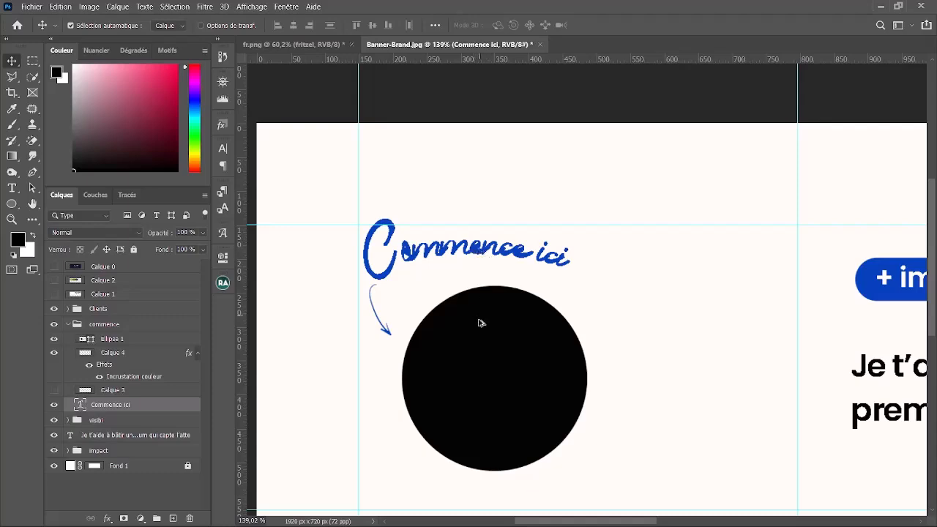
pyautogui.scroll(-3, 481, 320)
pyautogui.scroll(1, 403, 285)
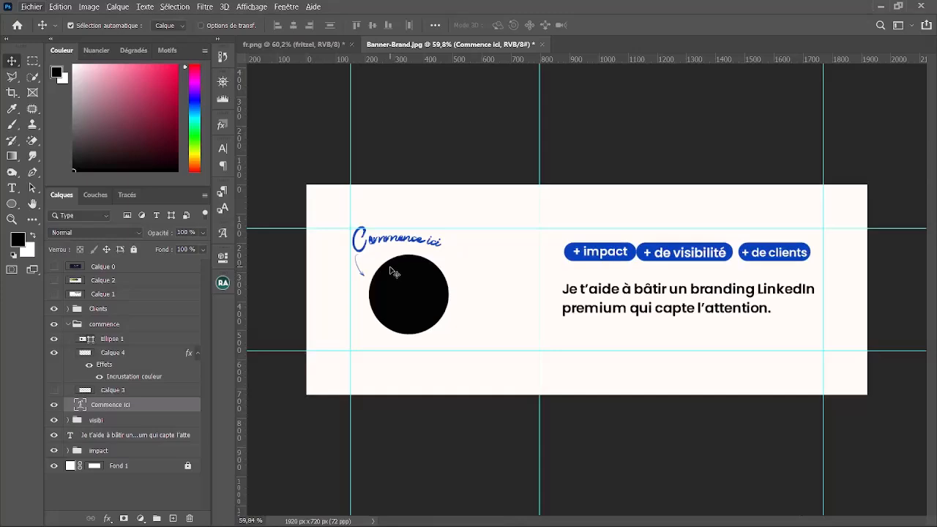
pyautogui.scroll(4, 835, 306)
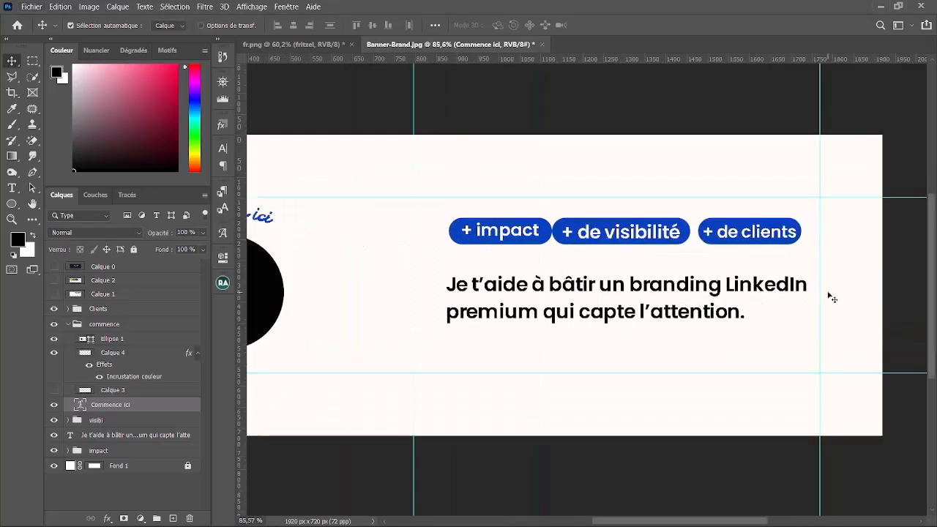
pyautogui.scroll(-5, 787, 299)
pyautogui.scroll(3, 787, 299)
pyautogui.scroll(-2, 787, 299)
pyautogui.scroll(3, 787, 299)
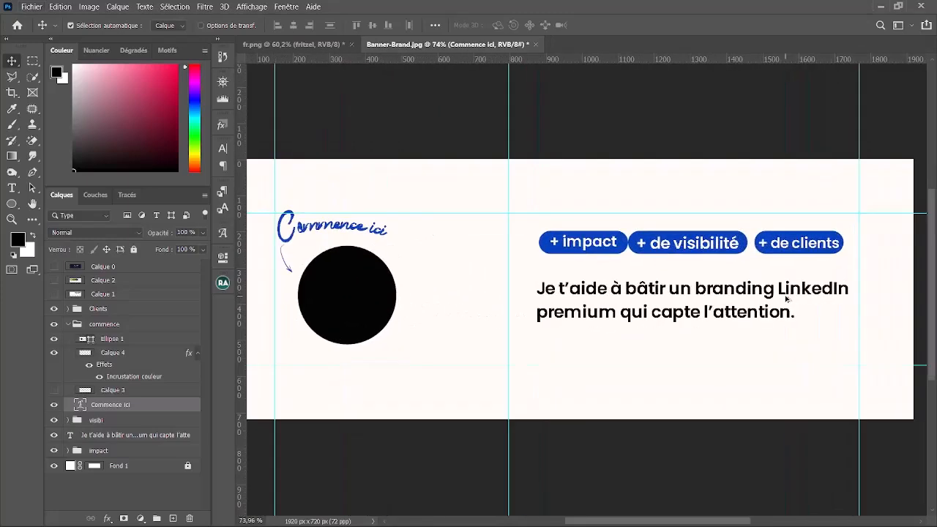
pyautogui.scroll(1, 833, 304)
pyautogui.scroll(1, 670, 286)
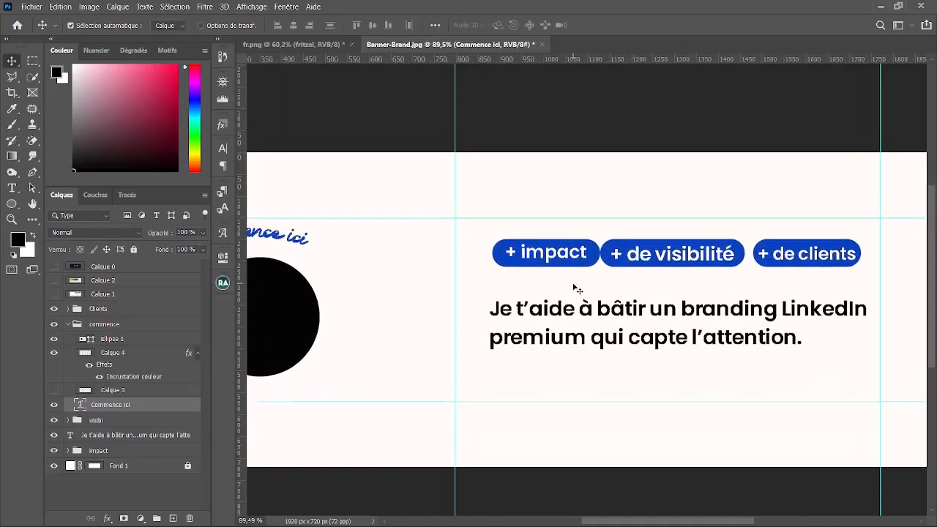
pyautogui.scroll(-2, 496, 283)
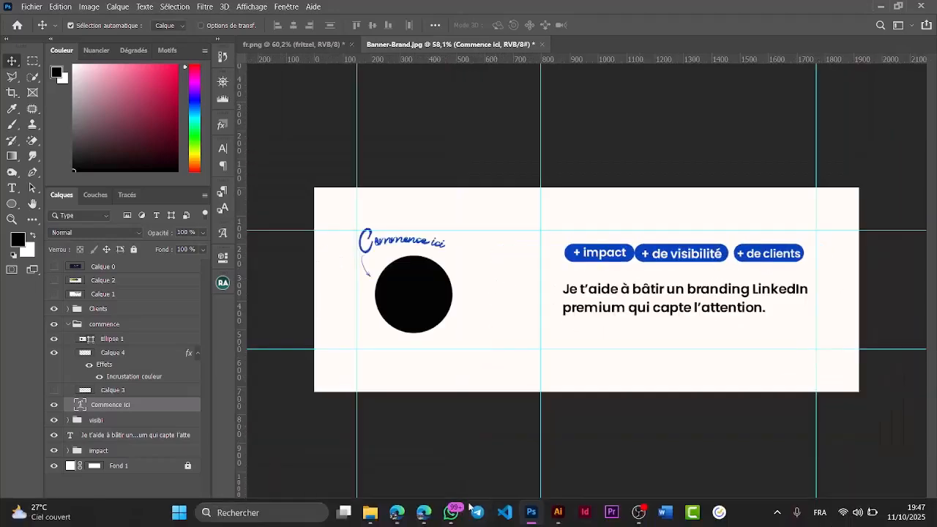
# Open the hand-drawn ellipse pin, copy its image, and return to the Photoshop banner.
pyautogui.moveTo(395, 520)
pyautogui.click(330, 451)
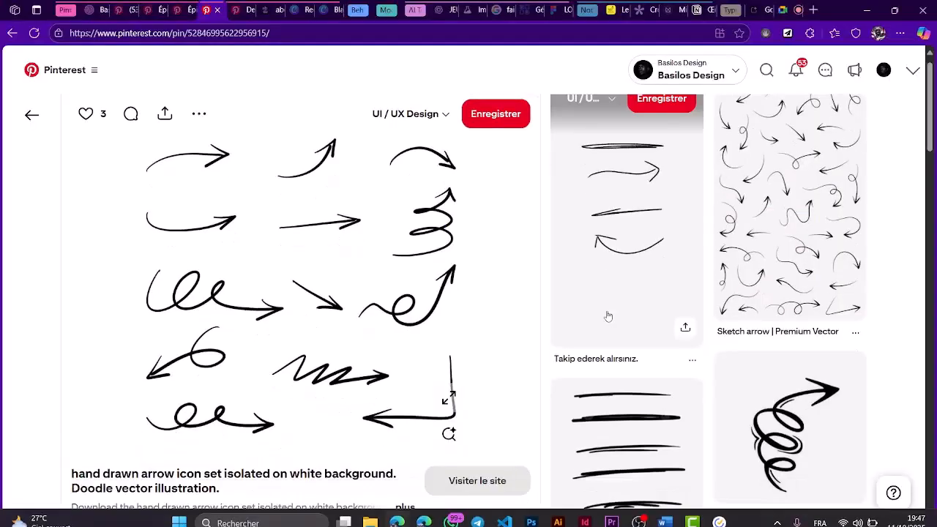
pyautogui.scroll(-10, 596, 312)
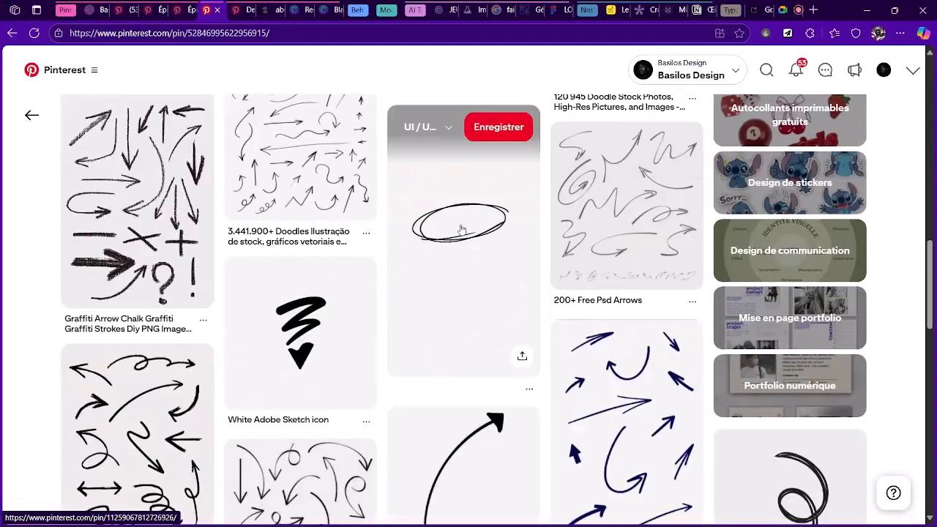
pyautogui.click(438, 212)
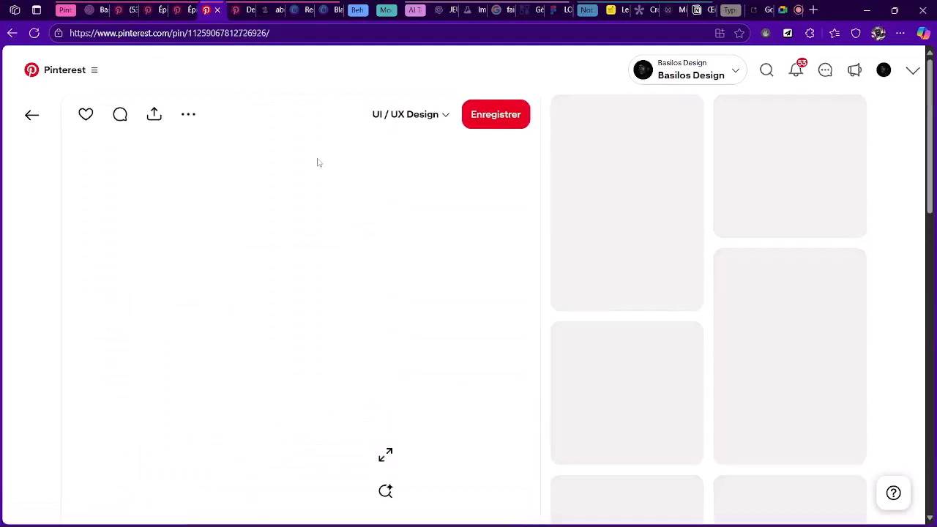
pyautogui.rightClick(324, 231)
pyautogui.click(411, 286)
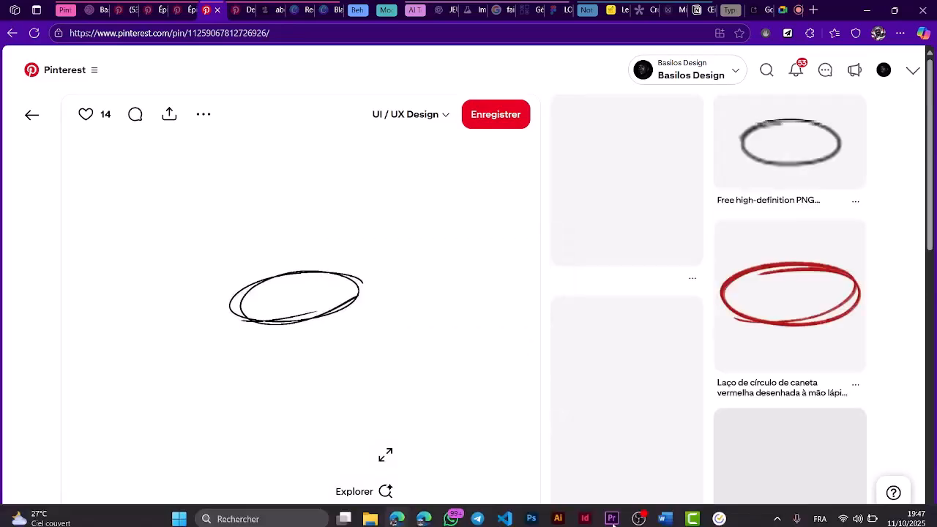
pyautogui.click(533, 518)
# Paste the ellipse image above the tagline layer.
pyautogui.click(687, 293)
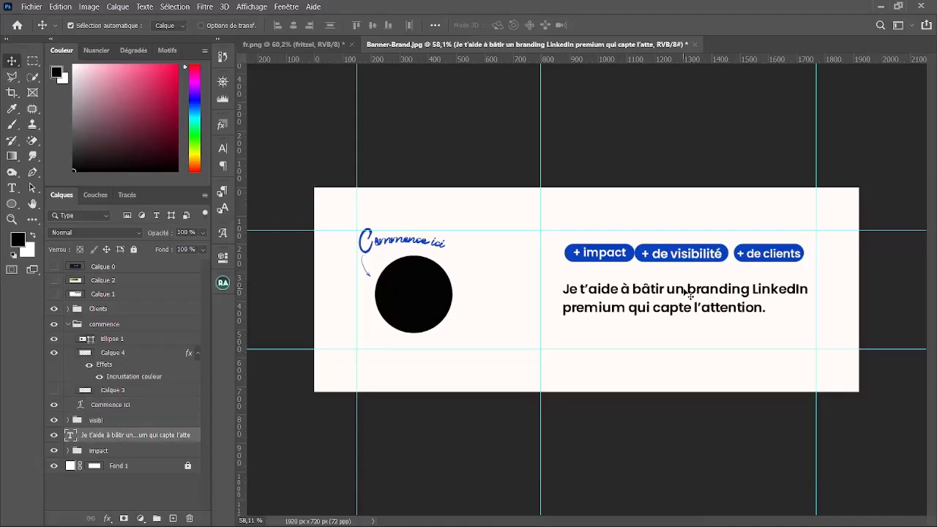
pyautogui.scroll(3, 784, 328)
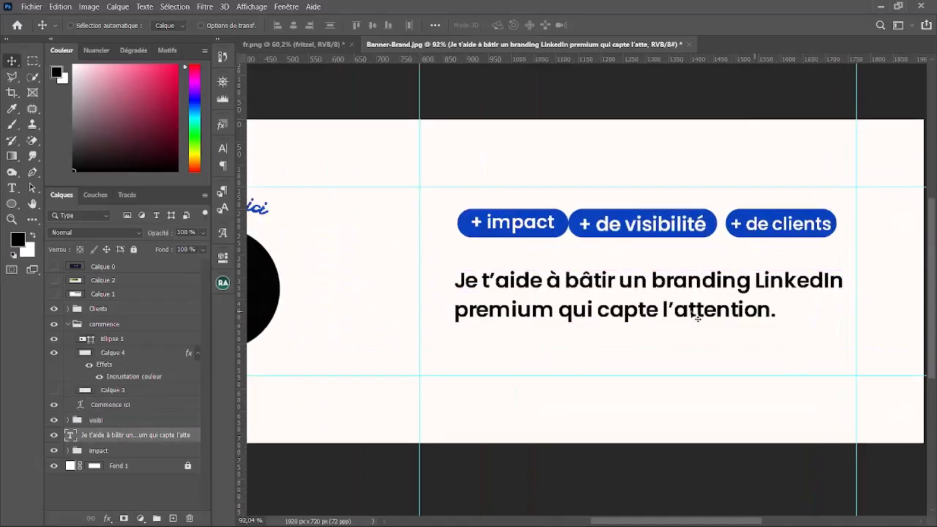
pyautogui.hotkey('ctrl', 'v')
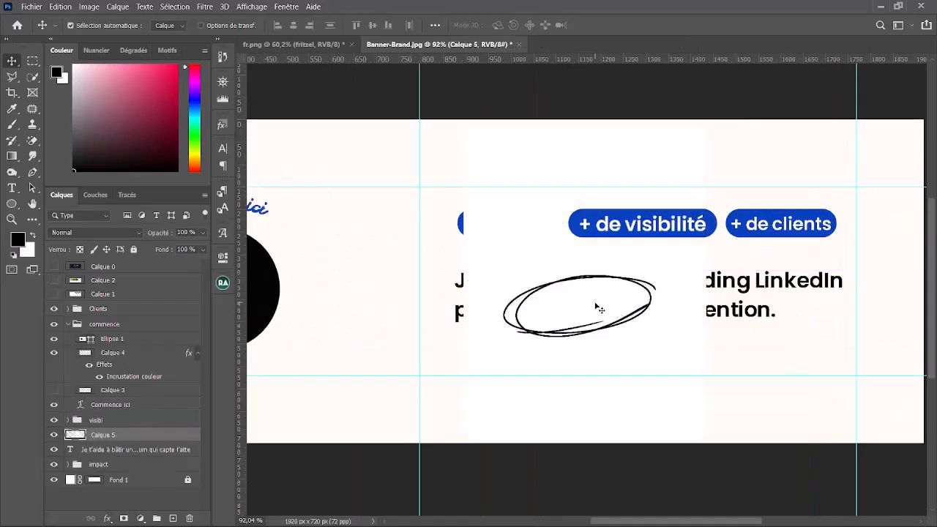
# Magic Erase the oval's white background, including inside the i of 'premium'.
pyautogui.press('e')
pyautogui.click(581, 295)
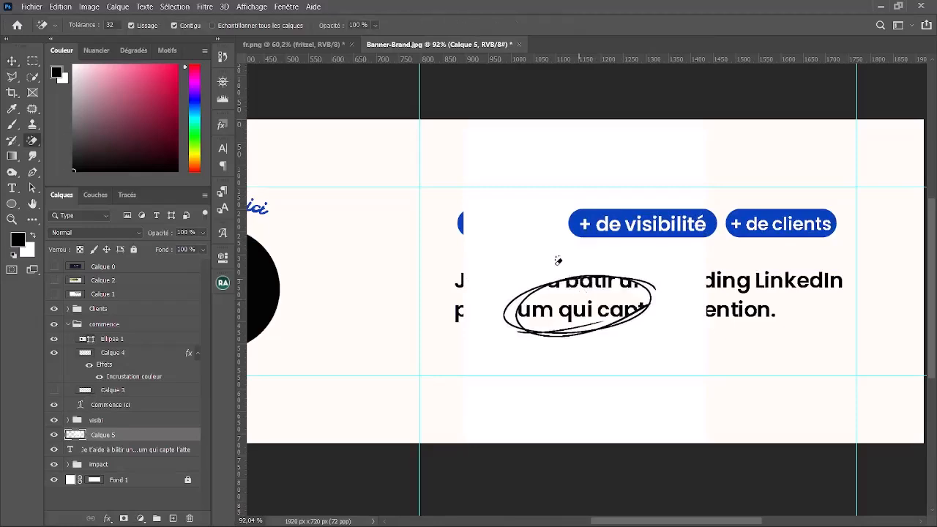
pyautogui.click(528, 227)
pyautogui.scroll(4, 542, 314)
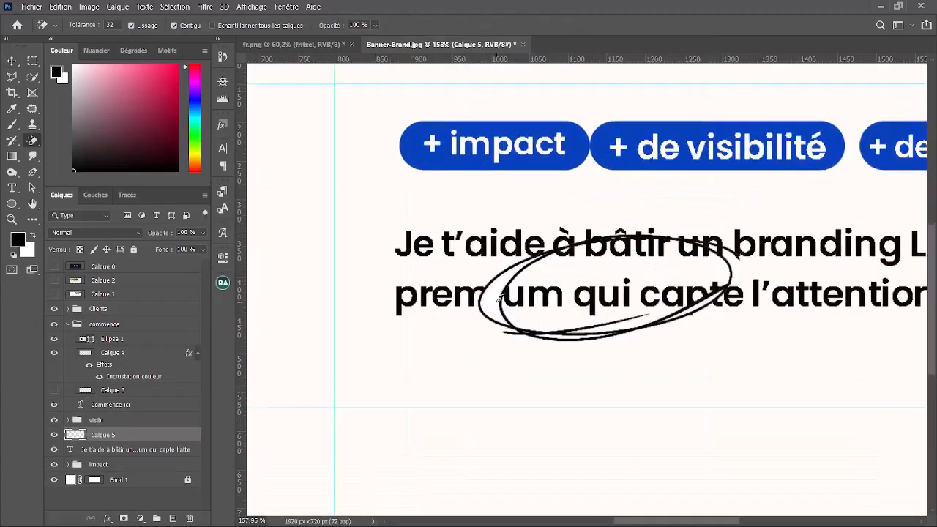
pyautogui.click(491, 286)
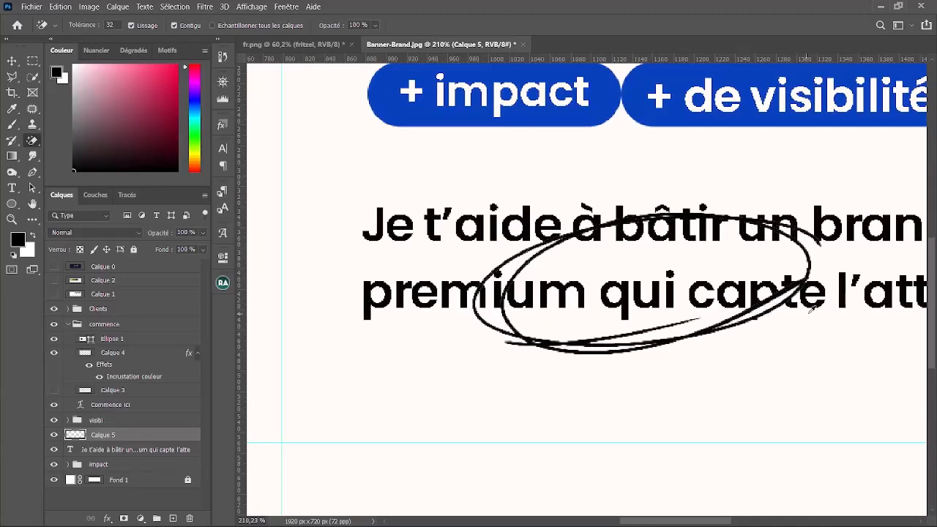
pyautogui.scroll(3, 811, 310)
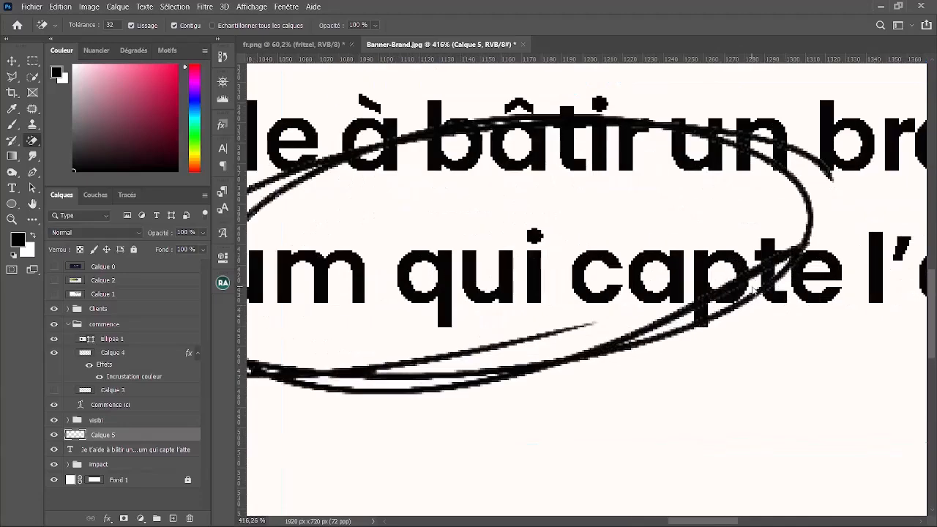
pyautogui.scroll(-3, 755, 282)
pyautogui.scroll(2, 541, 339)
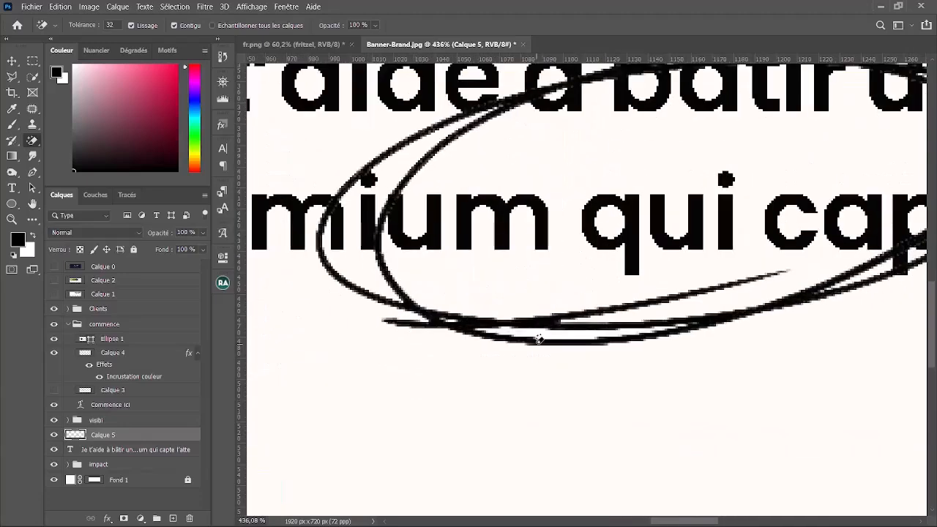
pyautogui.scroll(-2, 542, 333)
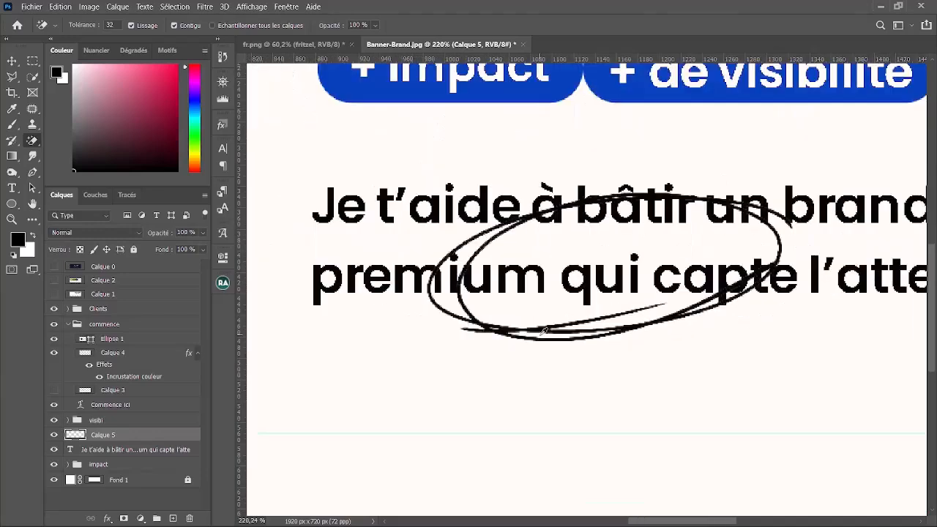
pyautogui.press('v')
pyautogui.scroll(-2, 542, 331)
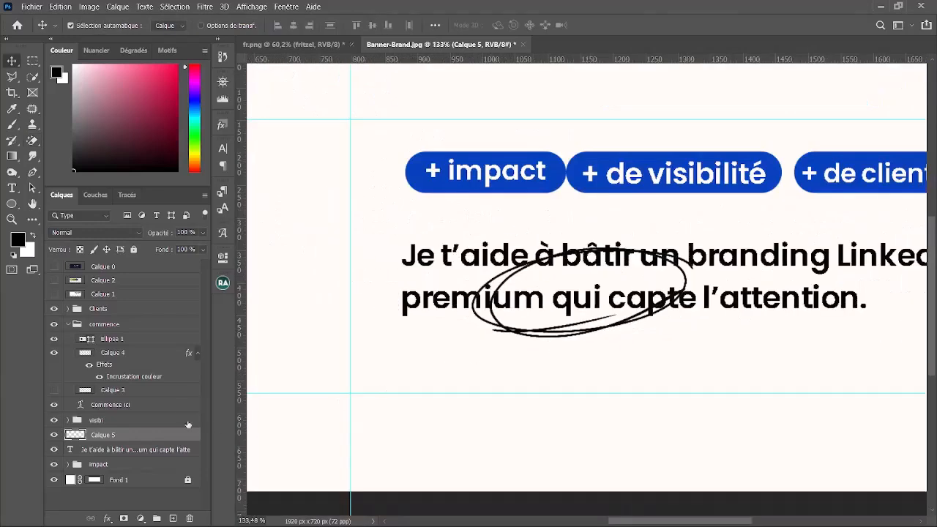
# Copy Calque 4's blue colour overlay onto the ellipse and shrink it to about a third of its width.
pyautogui.moveTo(189, 356); pyautogui.dragTo(188, 437)
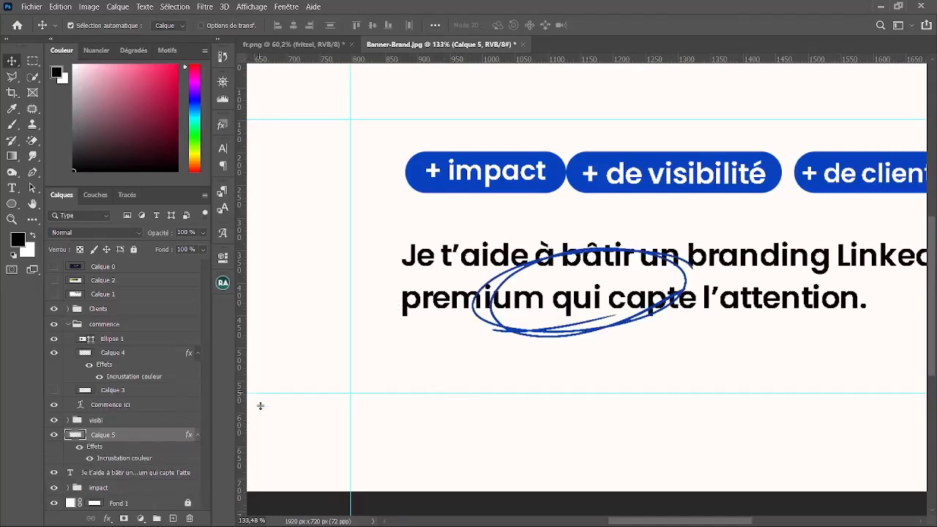
pyautogui.click(197, 435)
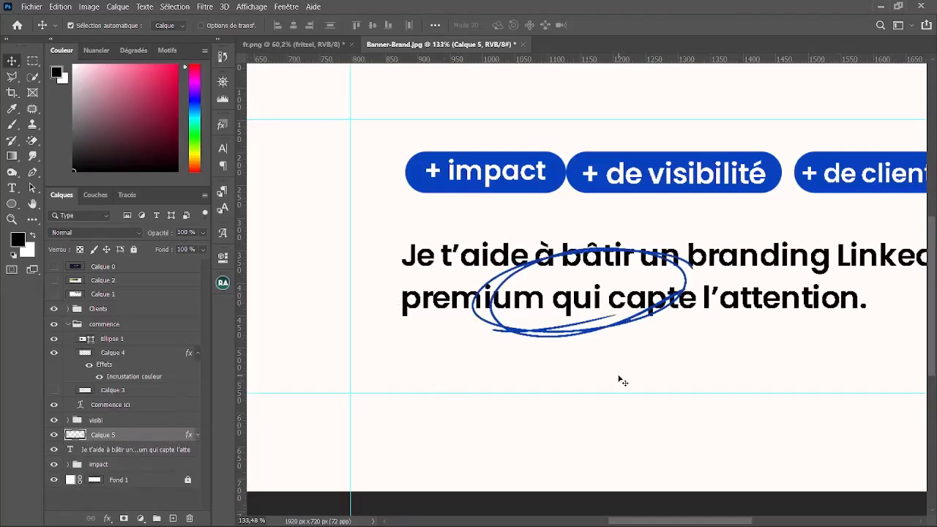
pyautogui.hotkey('ctrl', 't')
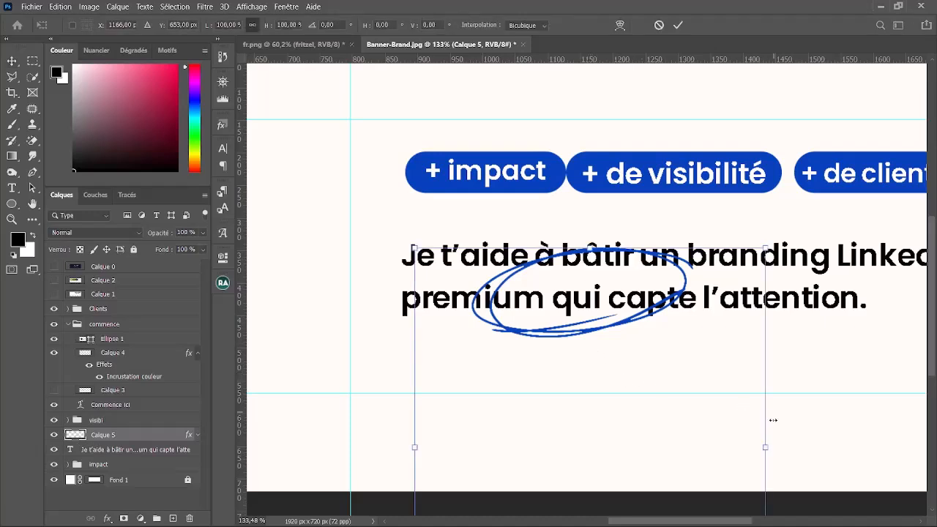
pyautogui.moveTo(767, 447)
pyautogui.mouseDown()
pyautogui.moveTo(605, 403)
pyautogui.moveTo(543, 413)
pyautogui.mouseUp()
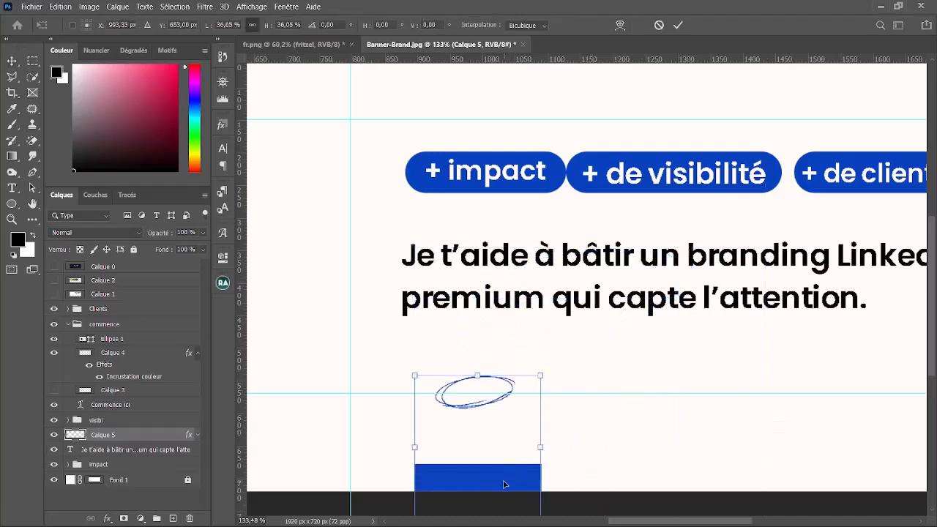
pyautogui.moveTo(503, 484); pyautogui.dragTo(611, 360)
pyautogui.press('Return')
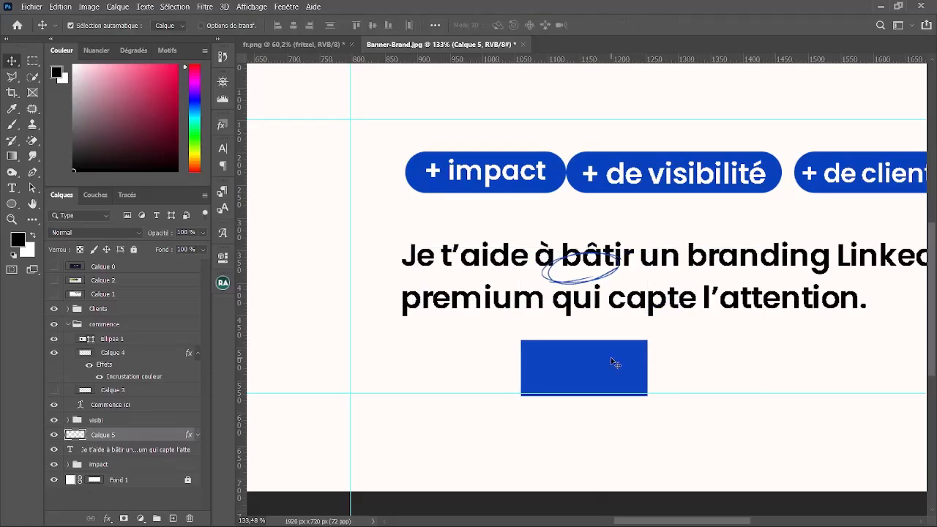
# Marquee-select the stray blue bar and delete it.
pyautogui.scroll(3, 612, 363)
pyautogui.press('m')
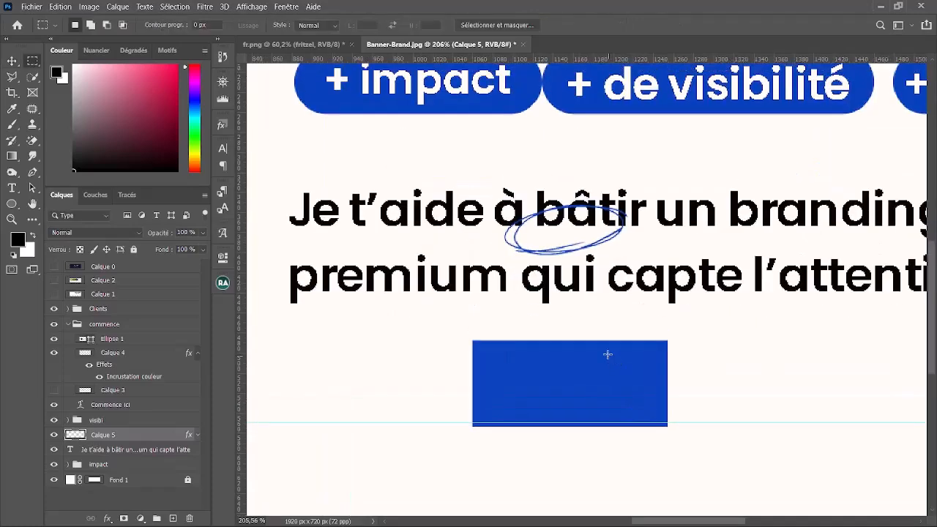
pyautogui.moveTo(439, 265); pyautogui.dragTo(772, 466)
pyautogui.press('Delete')
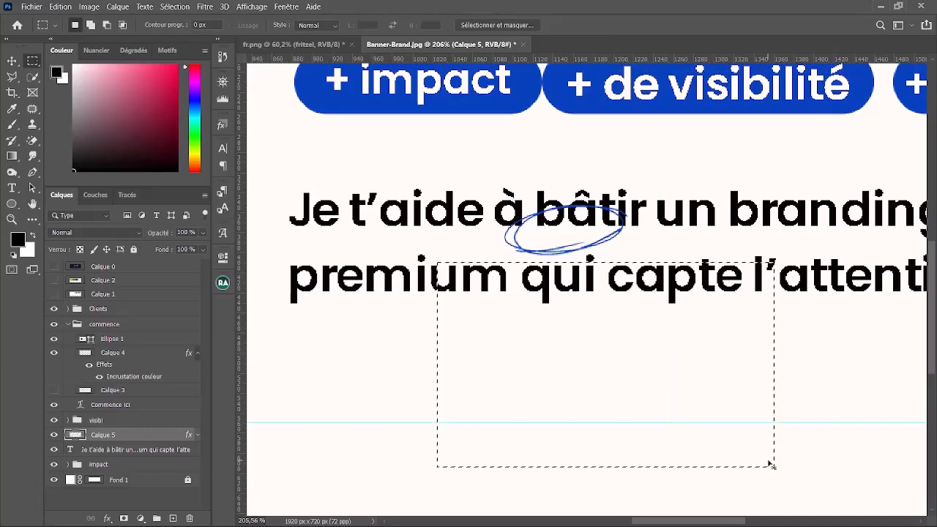
pyautogui.hotkey('ctrl', 'd')
pyautogui.scroll(-2, 763, 449)
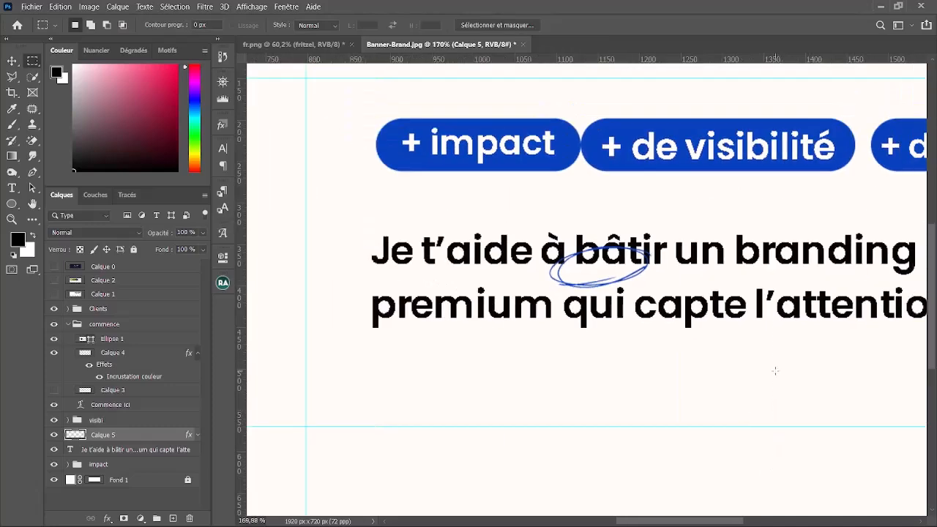
pyautogui.press('v')
# Enlarge the ellipse around 'LinkedIn', tilt it about 7° clockwise and flatten it slightly.
pyautogui.scroll(-5, 778, 373)
pyautogui.scroll(6, 852, 328)
pyautogui.scroll(-1, 851, 328)
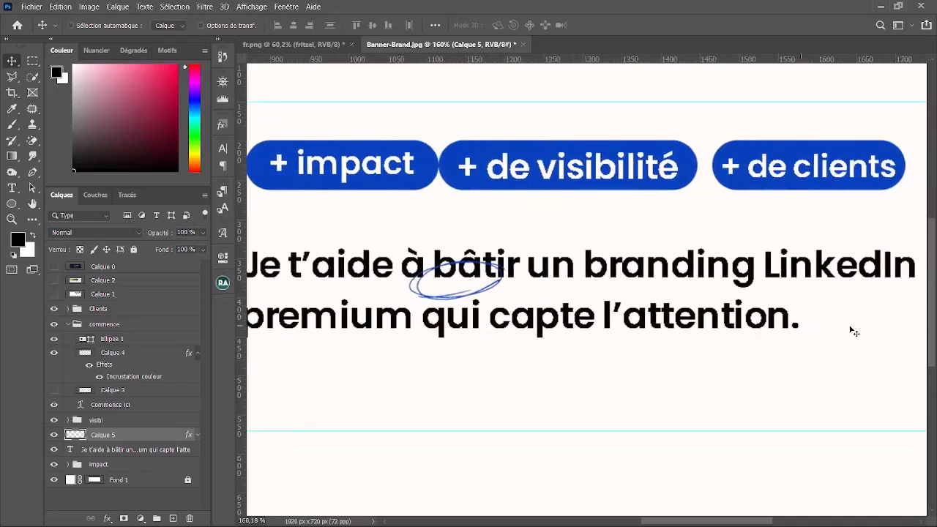
pyautogui.press('ctrl')
pyautogui.hscroll(2, 495, 319)
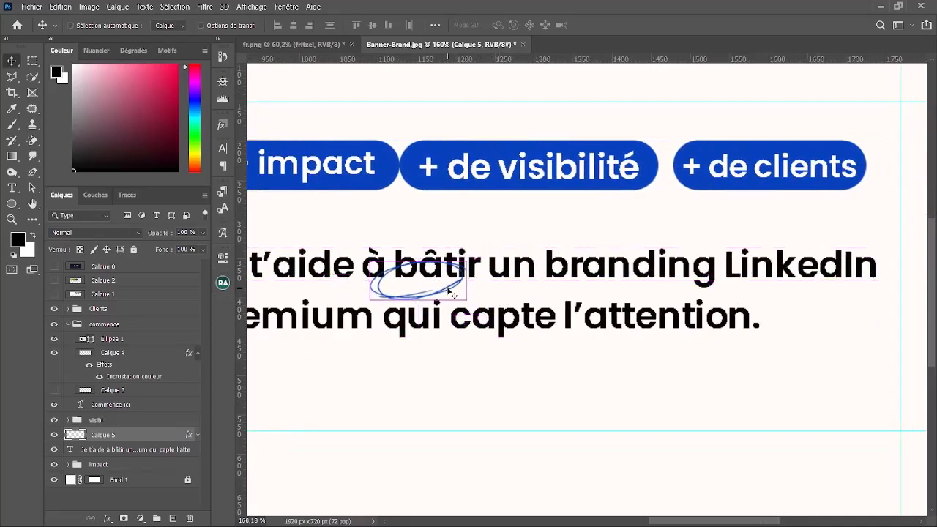
pyautogui.hotkey('ctrl', 't')
pyautogui.moveTo(473, 281); pyautogui.dragTo(897, 263)
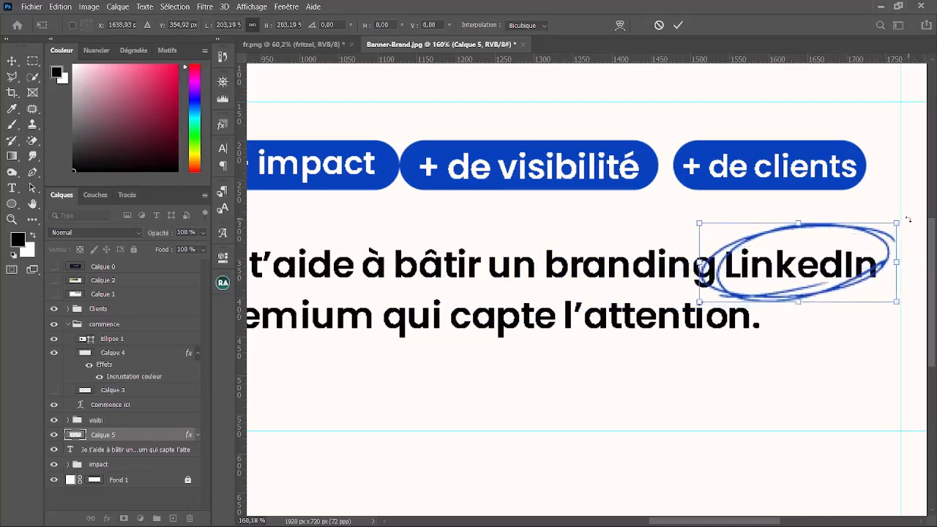
pyautogui.moveTo(907, 219); pyautogui.dragTo(913, 233)
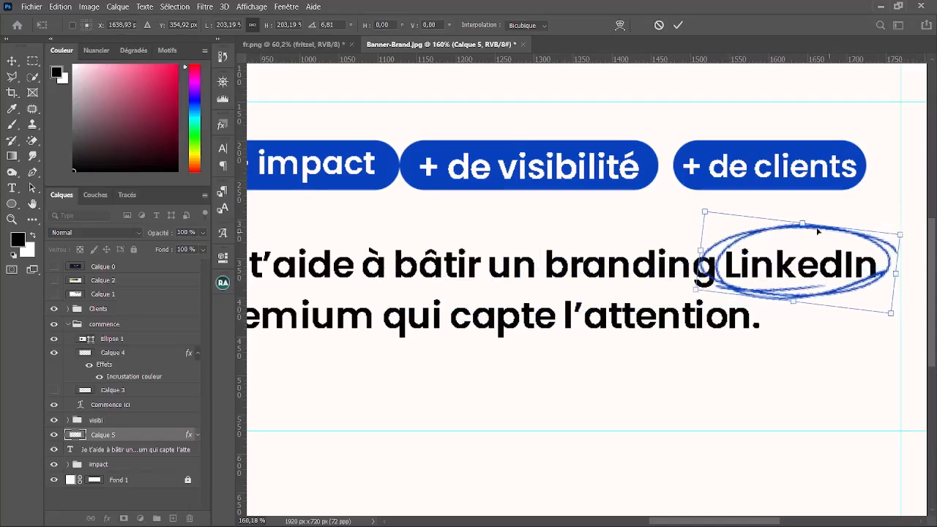
pyautogui.moveTo(803, 224); pyautogui.dragTo(802, 230)
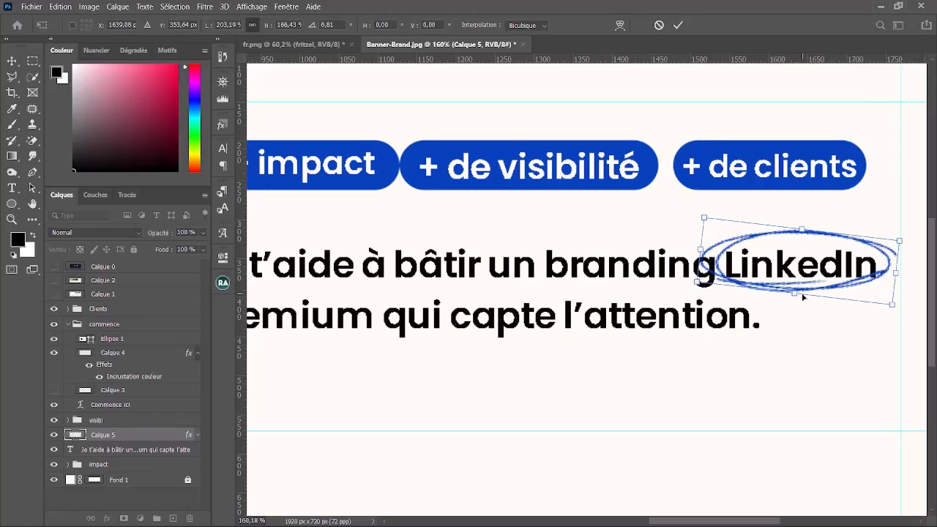
pyautogui.press('Return')
# Nudge the LinkedIn ellipse slightly into position.
pyautogui.scroll(-5, 802, 298)
pyautogui.scroll(3, 820, 304)
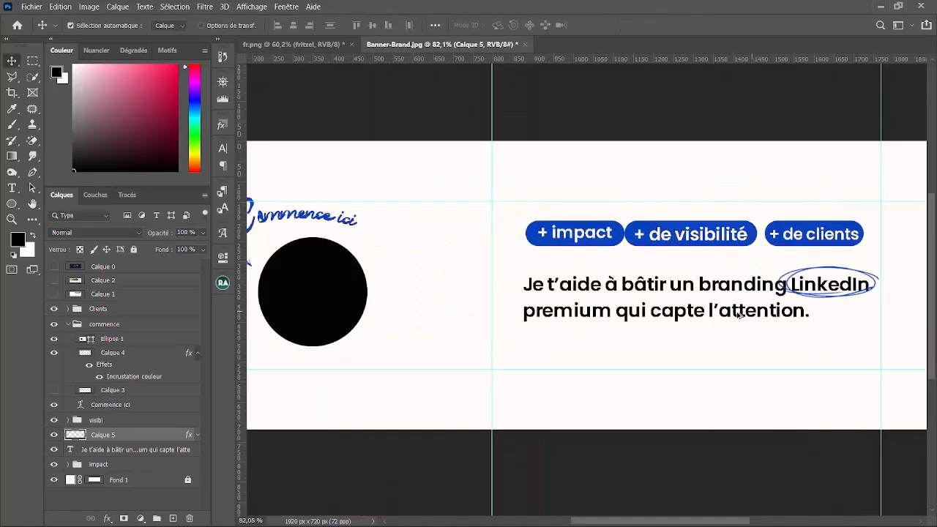
pyautogui.scroll(3, 828, 306)
pyautogui.moveTo(826, 296); pyautogui.dragTo(828, 295)
pyautogui.scroll(-3, 795, 306)
pyautogui.scroll(3, 736, 324)
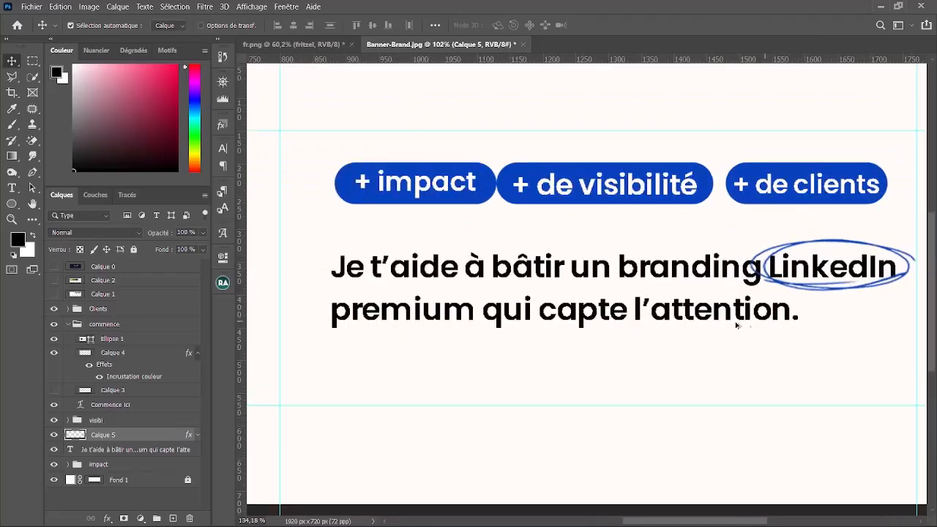
pyautogui.scroll(2, 650, 309)
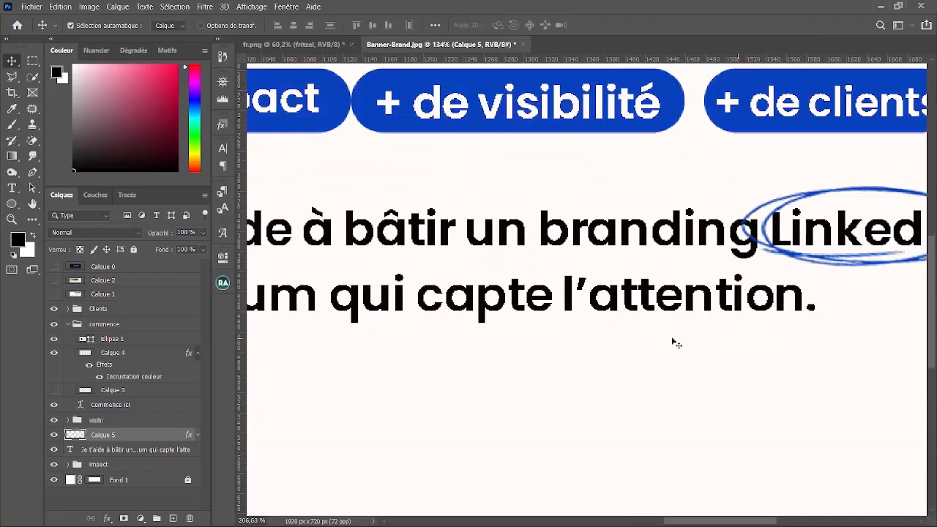
# Draw a blue-filled rectangle across the words "capte l'attention." in the tagline.
pyautogui.click(631, 309)
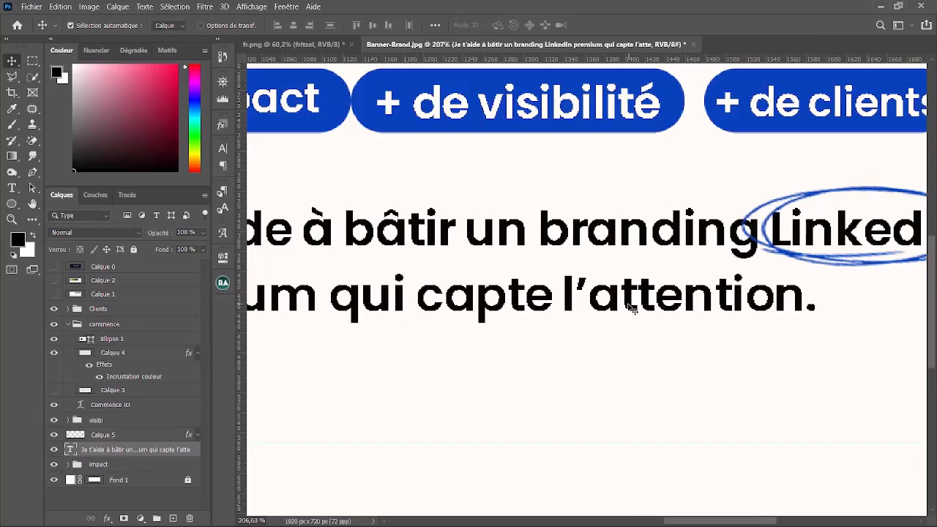
pyautogui.click(12, 206)
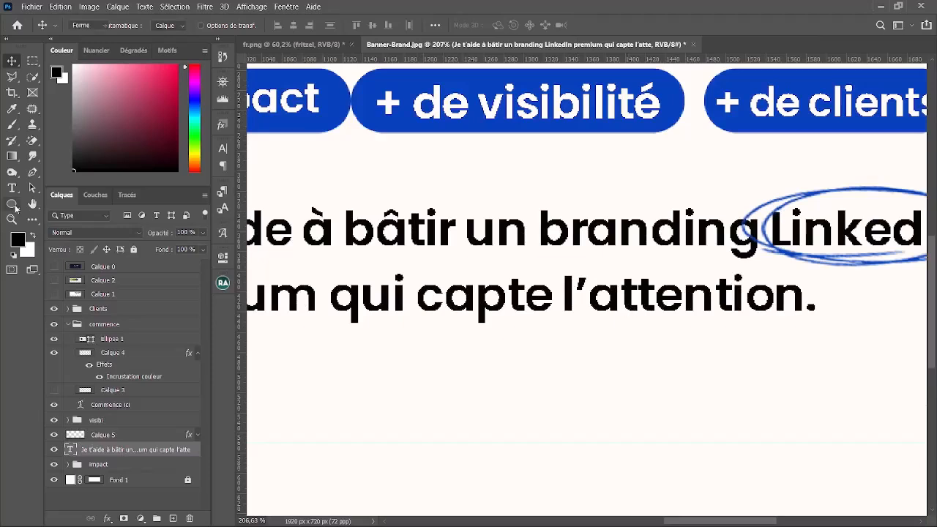
pyautogui.rightClick(19, 210)
pyautogui.click(73, 205)
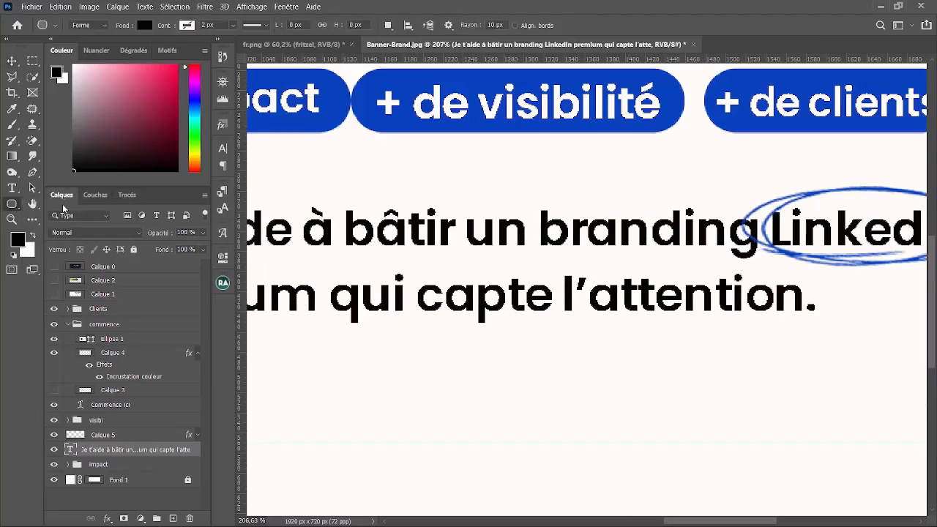
pyautogui.keyDown('alt'); pyautogui.scroll(1, 657, 345); pyautogui.keyUp('alt')
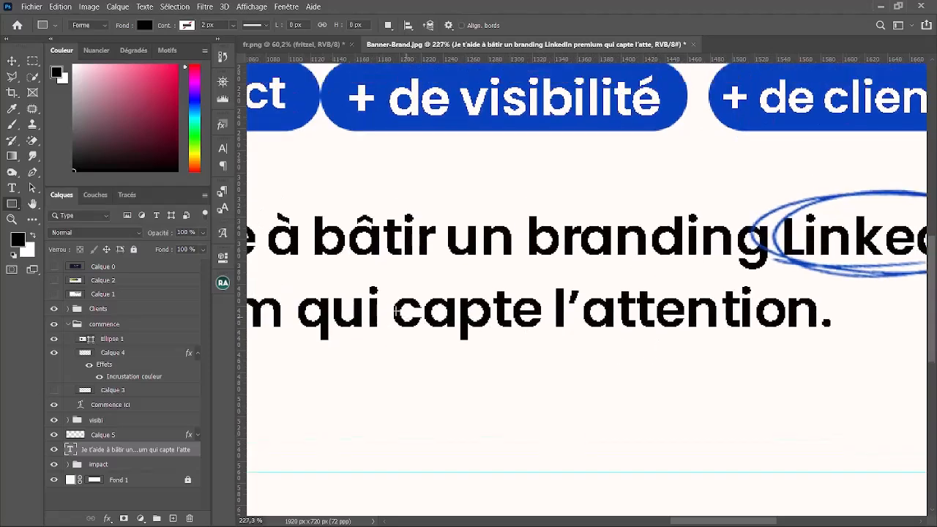
pyautogui.moveTo(388, 307); pyautogui.dragTo(838, 349)
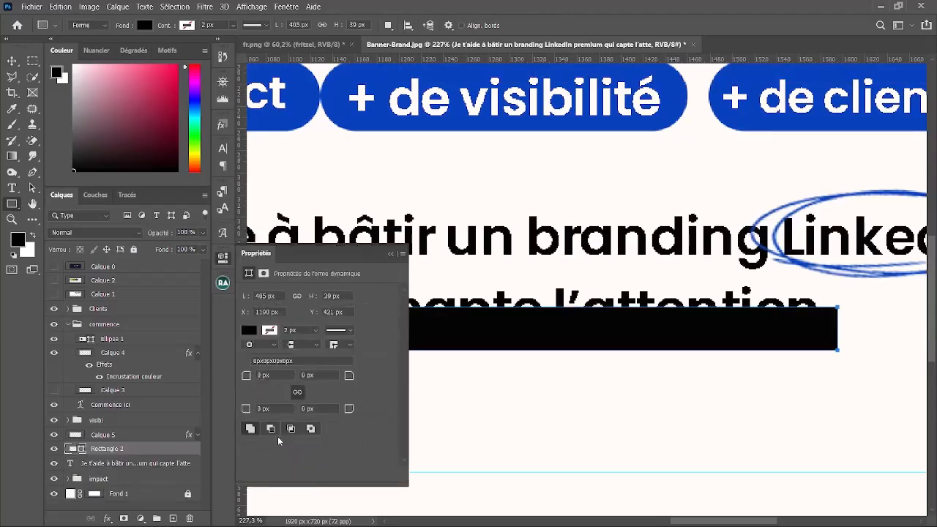
pyautogui.click(254, 330)
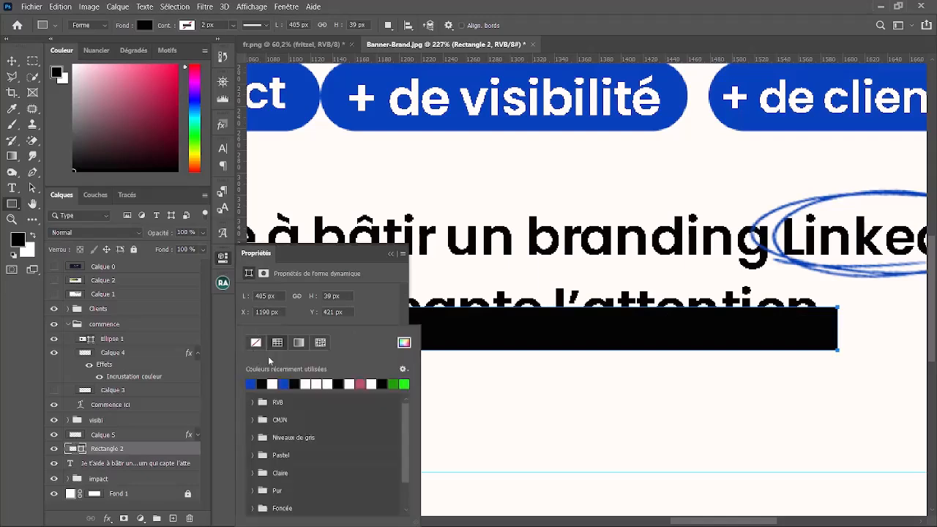
pyautogui.click(284, 384)
pyautogui.click(389, 254)
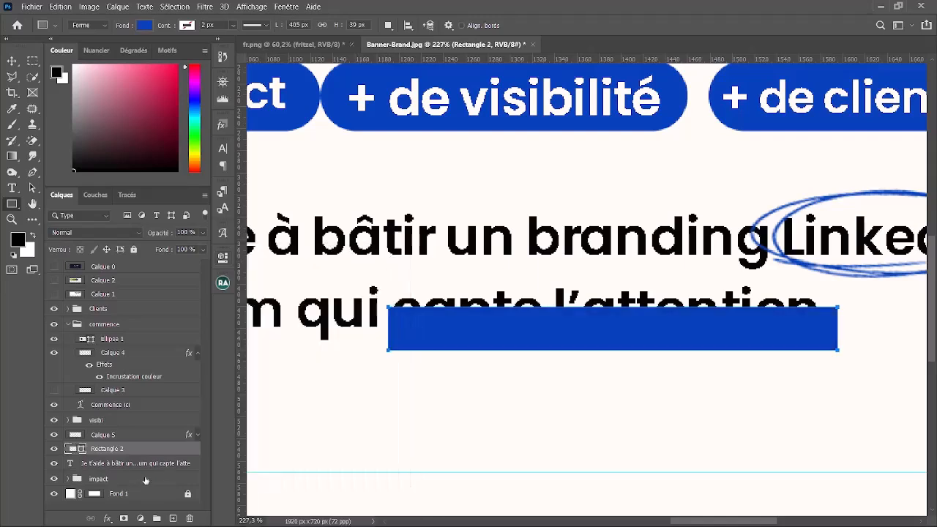
# Place Rectangle 2 beneath the tagline text layer and move it up slightly.
pyautogui.moveTo(164, 455); pyautogui.dragTo(208, 467)
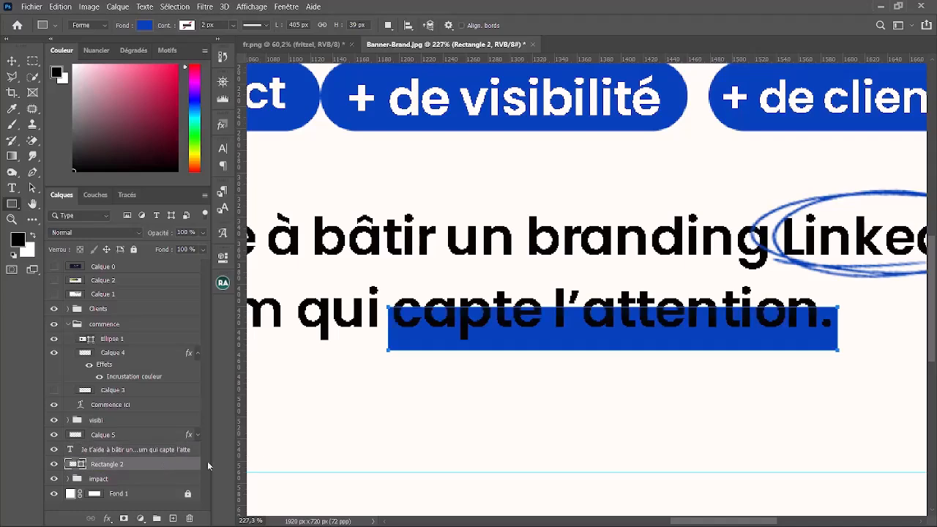
pyautogui.press('v')
pyautogui.scroll(-5, 457, 445)
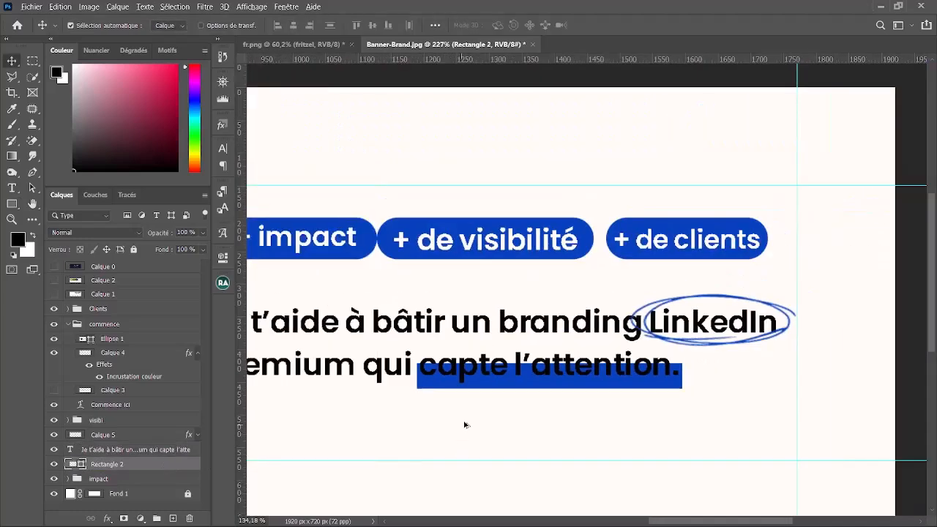
pyautogui.scroll(5, 432, 390)
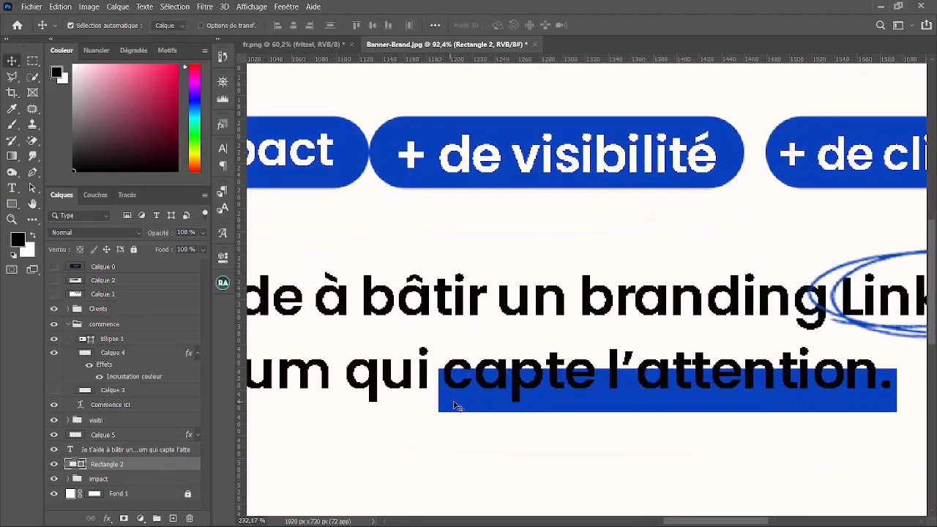
pyautogui.moveTo(460, 405); pyautogui.dragTo(461, 384)
# Make the blue highlight taller and nudge it into alignment behind the text.
pyautogui.hotkey('ctrl', 't')
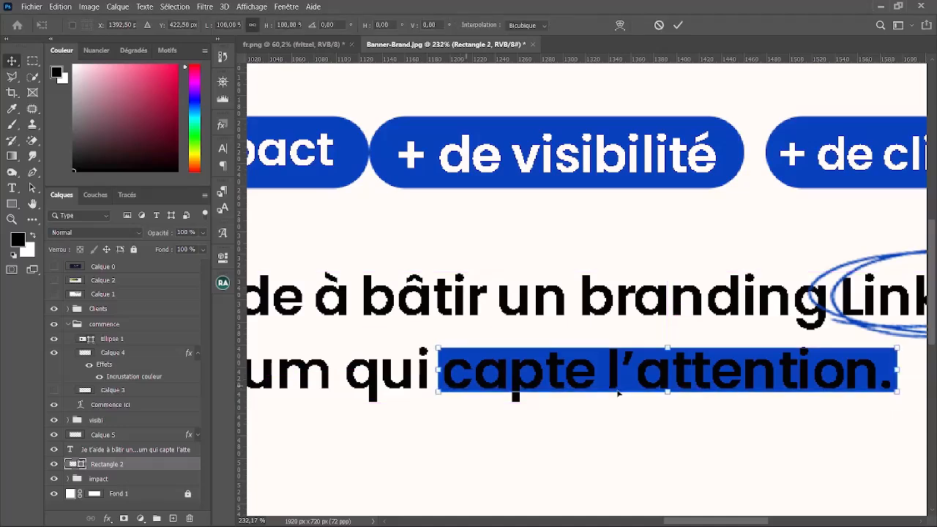
pyautogui.moveTo(666, 394); pyautogui.dragTo(668, 407)
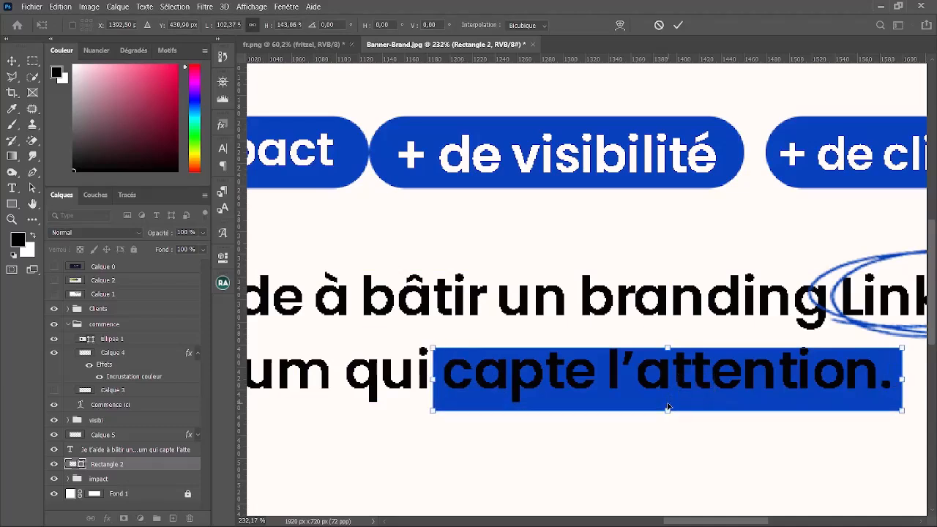
pyautogui.press('Return')
pyautogui.press('Up')
pyautogui.press('Up')
pyautogui.press('Up')
pyautogui.press('Up')
pyautogui.press('Up')
pyautogui.press('Up')
pyautogui.press('Up')
pyautogui.press('Up')
pyautogui.press('Down')
pyautogui.press('Down')
pyautogui.press('Down')
pyautogui.press('Down')
pyautogui.press('Down')
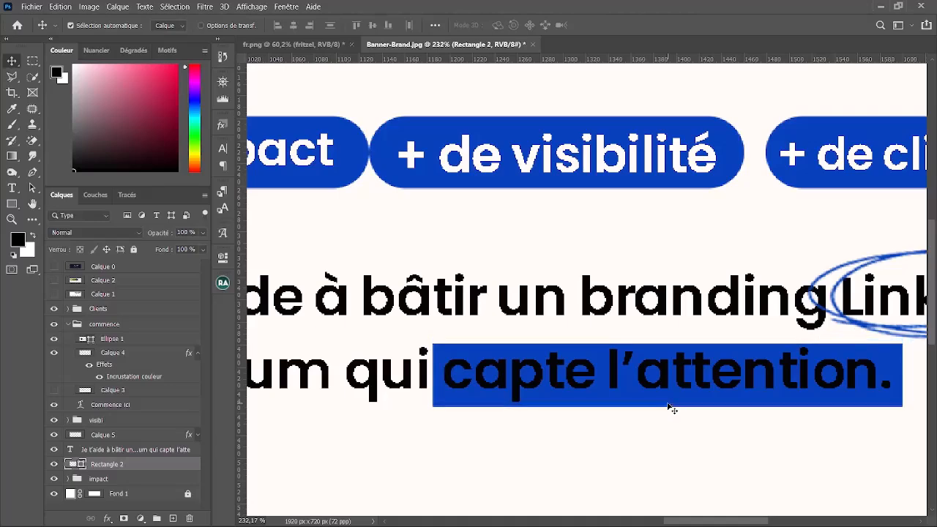
pyautogui.press('Right')
pyautogui.press('Up')
# Edit the tagline text and select the words "capte l'attention.".
pyautogui.scroll(-4, 667, 402)
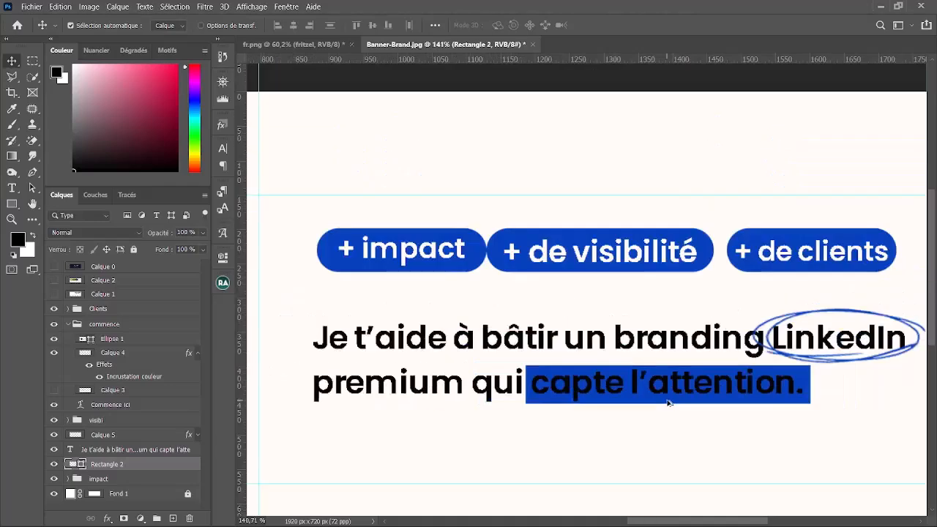
pyautogui.scroll(-3, 667, 402)
pyautogui.scroll(1, 684, 386)
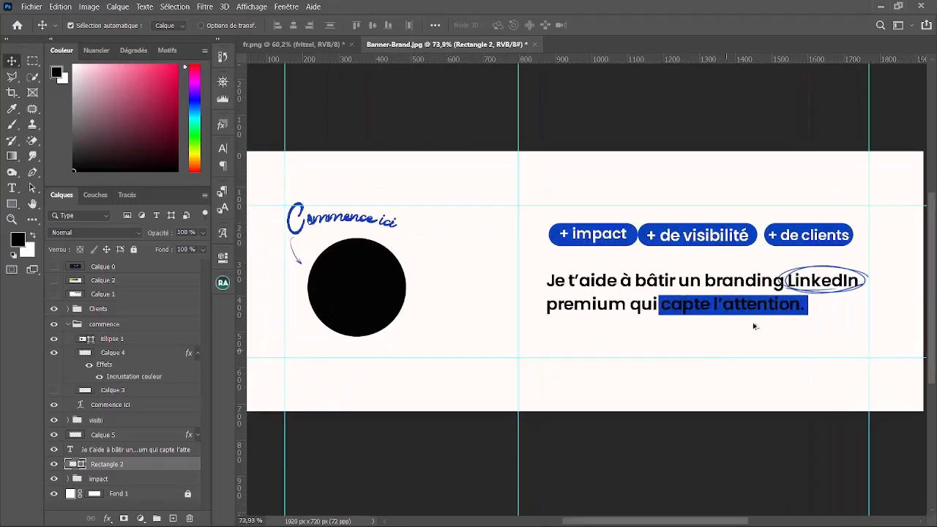
pyautogui.scroll(1, 754, 326)
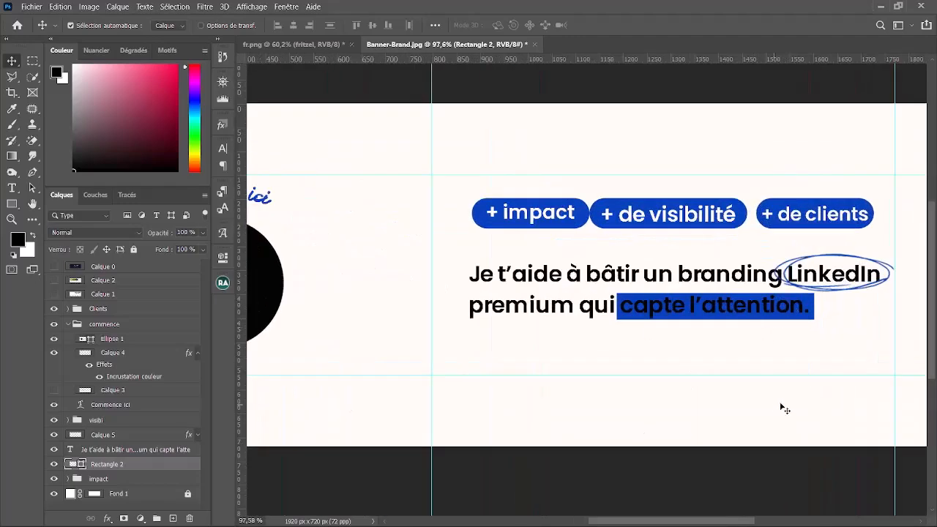
pyautogui.scroll(2, 812, 322)
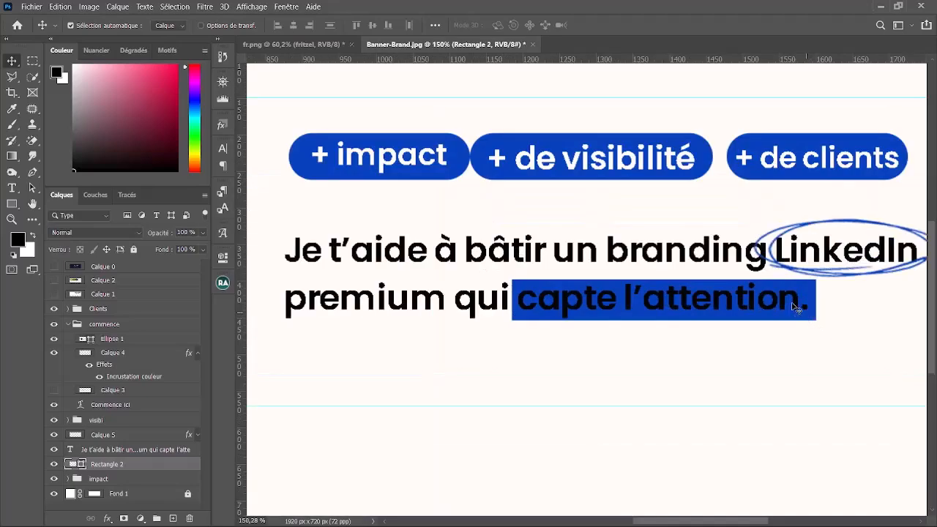
pyautogui.click(797, 297)
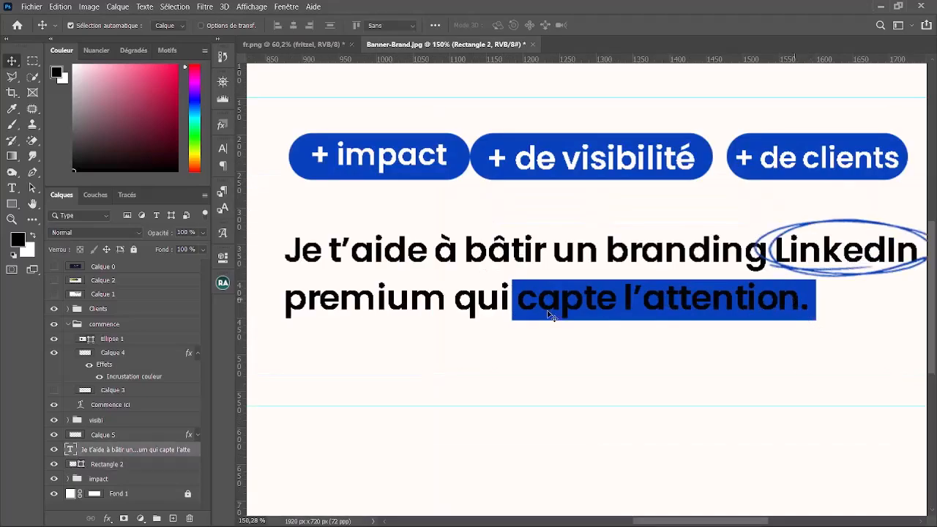
pyautogui.doubleClick(527, 300)
pyautogui.click(525, 300)
pyautogui.moveTo(520, 299); pyautogui.dragTo(852, 297)
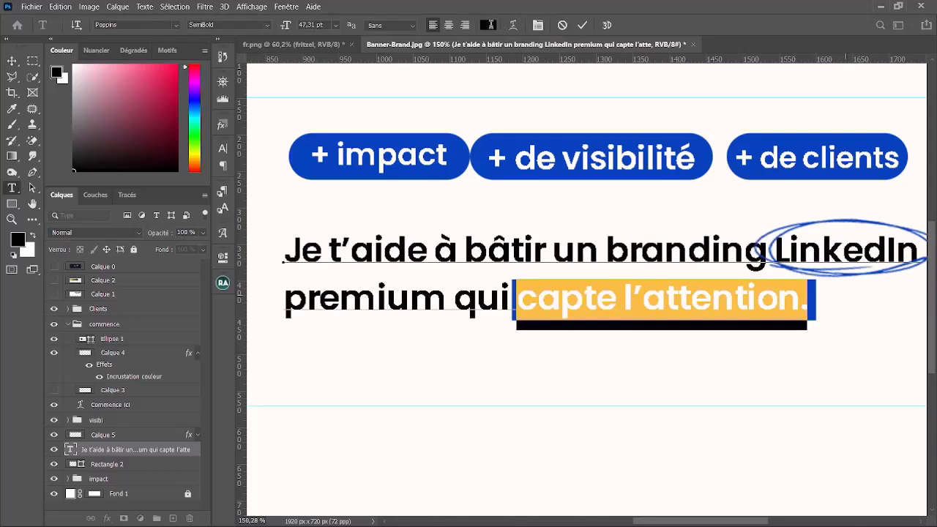
# Colour the selected words with the cream background colour (fefbf3) and commit the edit.
pyautogui.click(488, 25)
pyautogui.click(540, 101)
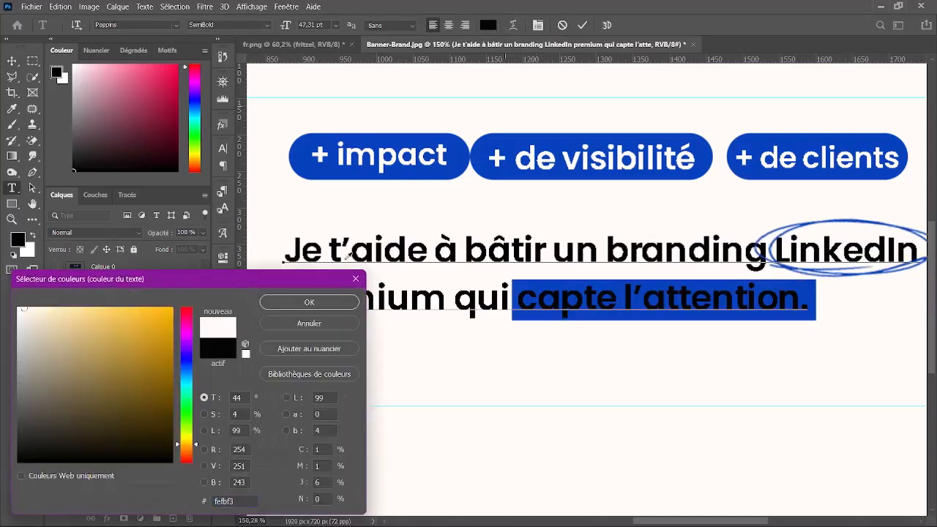
pyautogui.click(309, 302)
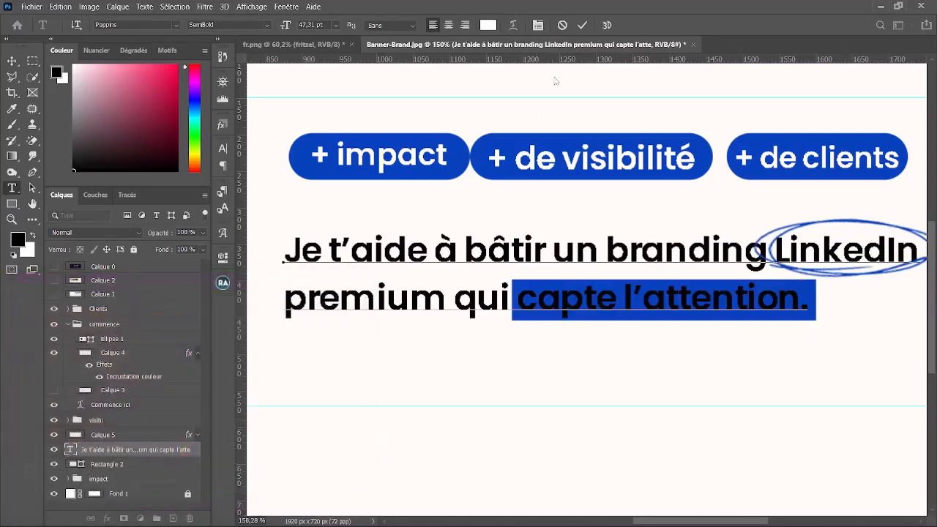
pyautogui.click(583, 25)
pyautogui.press('v')
pyautogui.hotkey('ctrl', '0')
pyautogui.scroll(-2, 612, 342)
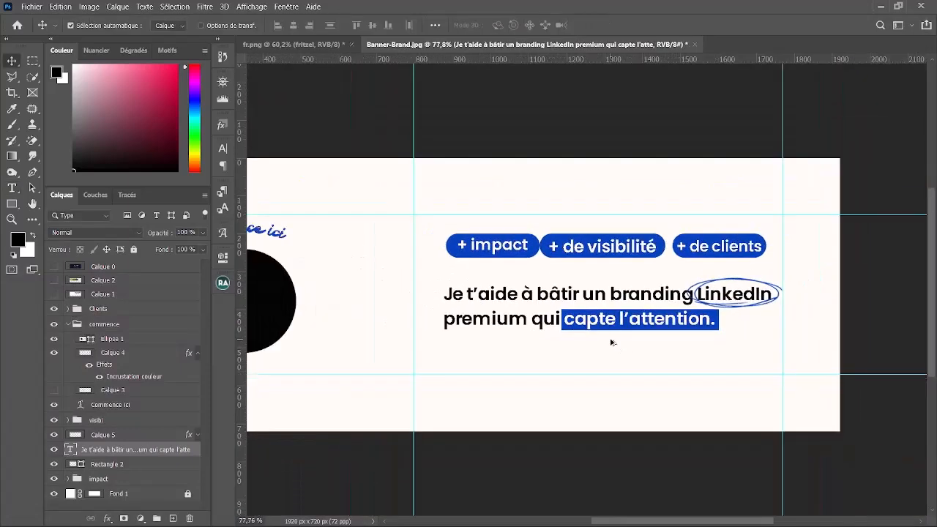
pyautogui.scroll(-3, 603, 343)
pyautogui.hotkey('ctrl', '0')
# Hide the black Ellipse 1 circle and move the collapsed commence group above Clients.
pyautogui.click(341, 309)
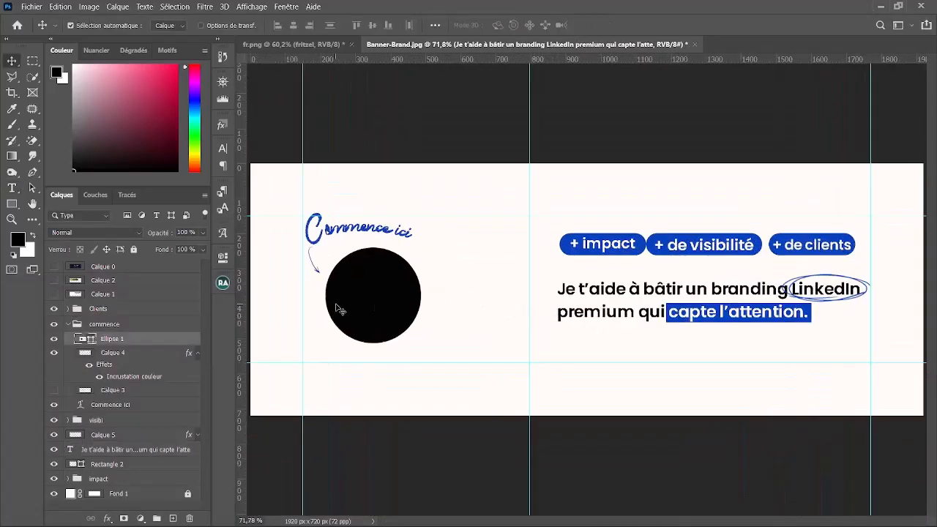
pyautogui.click(54, 339)
pyautogui.scroll(-1, 659, 326)
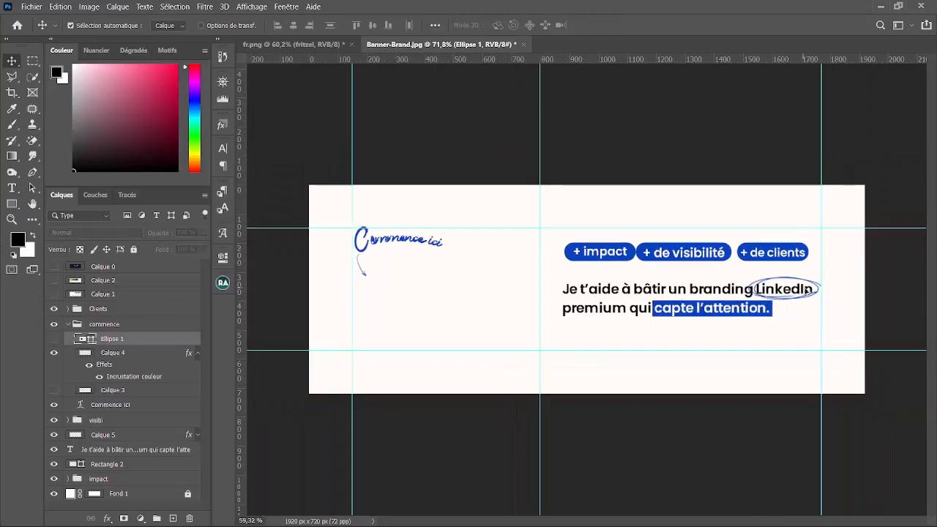
pyautogui.scroll(2, 806, 292)
pyautogui.scroll(1, 912, 255)
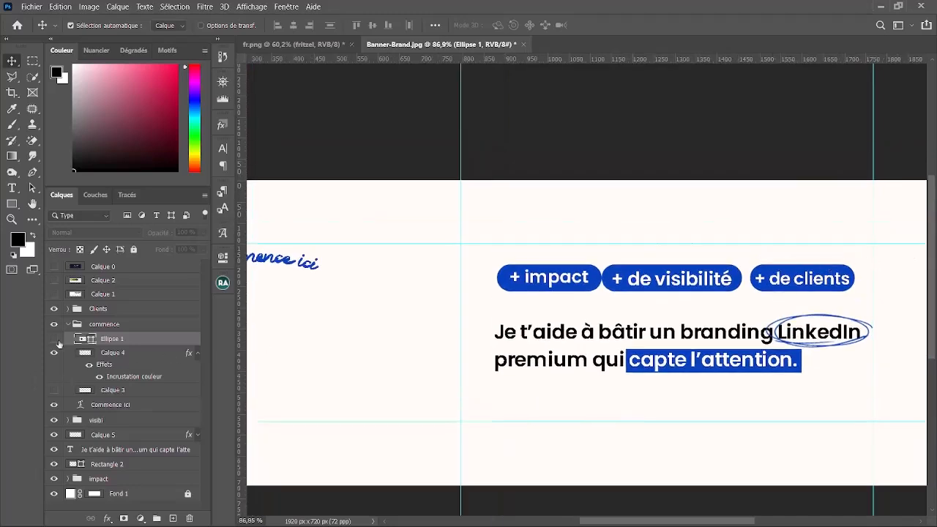
pyautogui.click(69, 323)
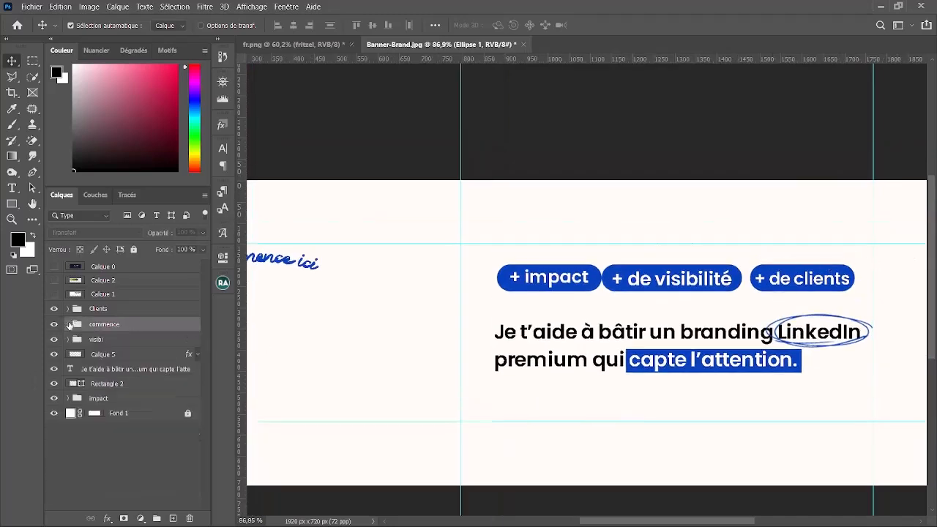
pyautogui.moveTo(117, 325); pyautogui.dragTo(118, 305)
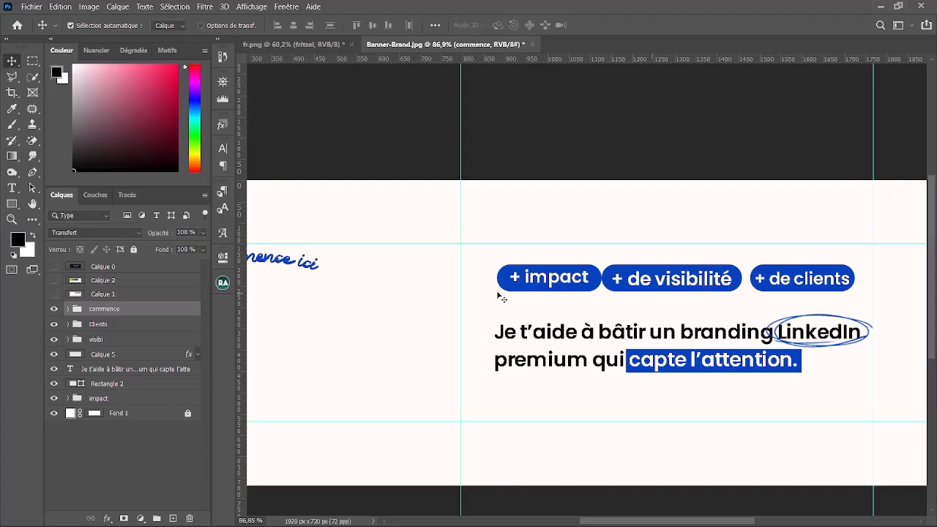
# Raise the impact group in the stack, shift the + impact pill ~25 px left and tilt it slightly.
pyautogui.click(121, 401)
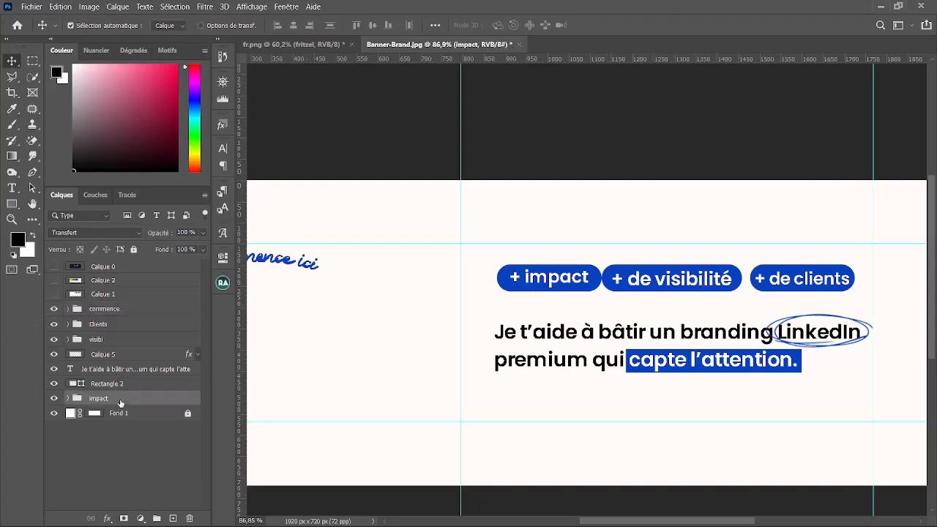
pyautogui.moveTo(121, 404); pyautogui.dragTo(125, 318)
pyautogui.scroll(1, 695, 288)
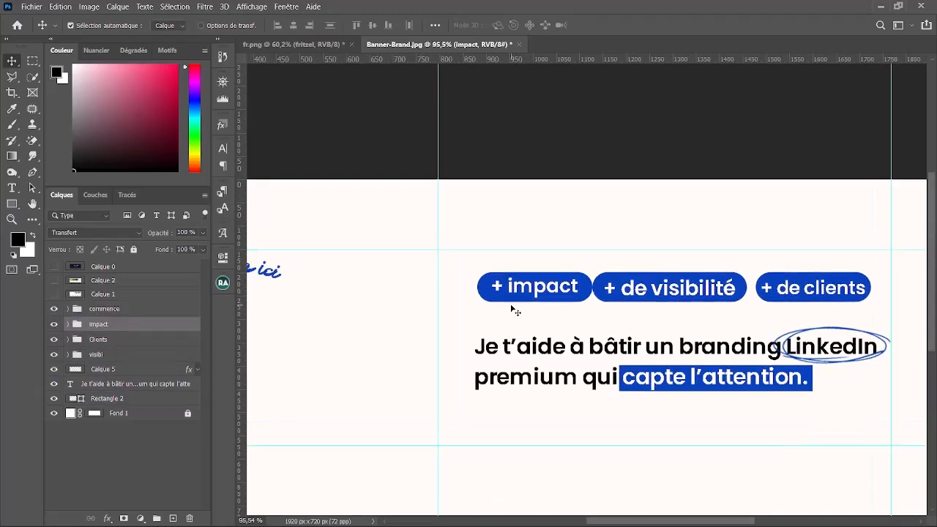
pyautogui.hotkey('ctrl', 't')
pyautogui.moveTo(503, 294); pyautogui.dragTo(482, 292)
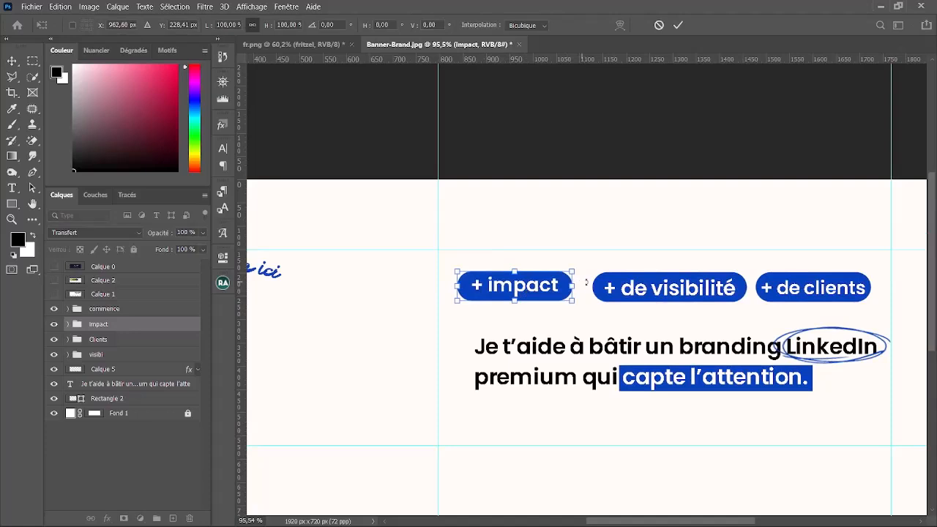
pyautogui.moveTo(588, 283)
pyautogui.mouseDown()
pyautogui.moveTo(587, 274)
pyautogui.moveTo(537, 290)
pyautogui.moveTo(577, 273)
pyautogui.mouseUp()
pyautogui.press('Return')
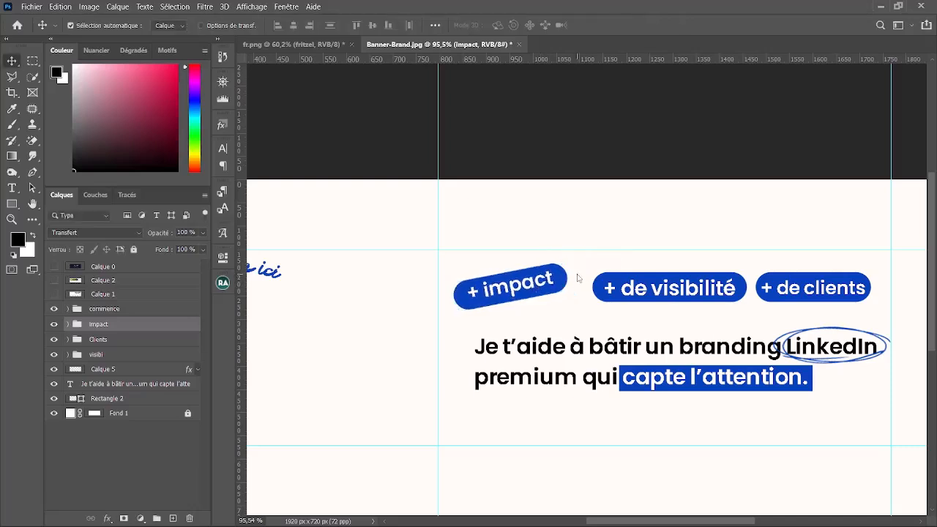
# Tilt the + de visibilité pill clockwise so it slopes down, shifting it left.
pyautogui.click(136, 357)
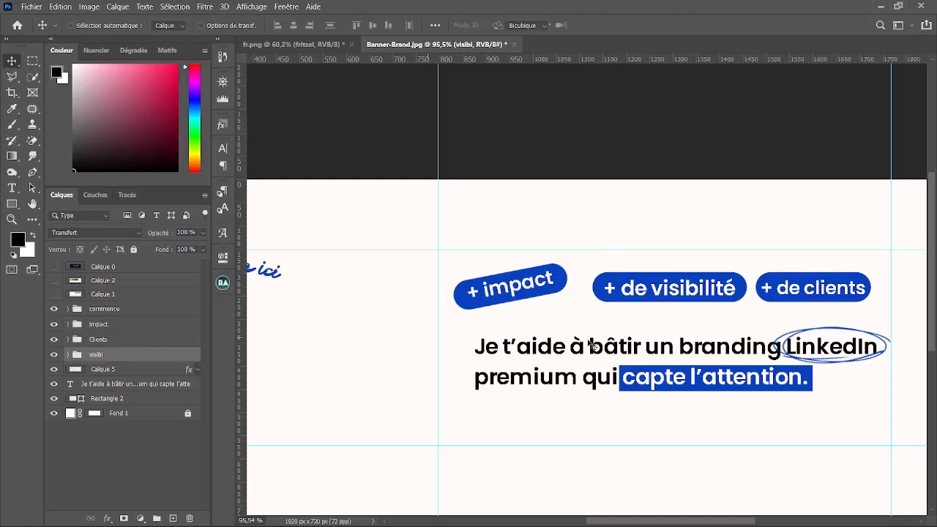
pyautogui.hotkey('ctrl', 't')
pyautogui.moveTo(767, 288); pyautogui.dragTo(703, 298)
pyautogui.press('Return')
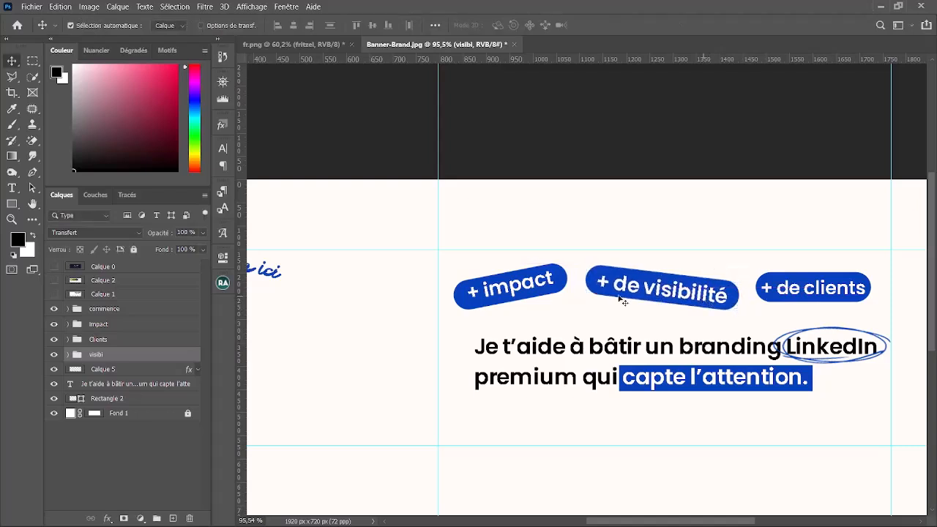
# Rotate the + de clients pill about −7.7° so it rises to the right.
pyautogui.click(149, 344)
pyautogui.hotkey('ctrl', 't')
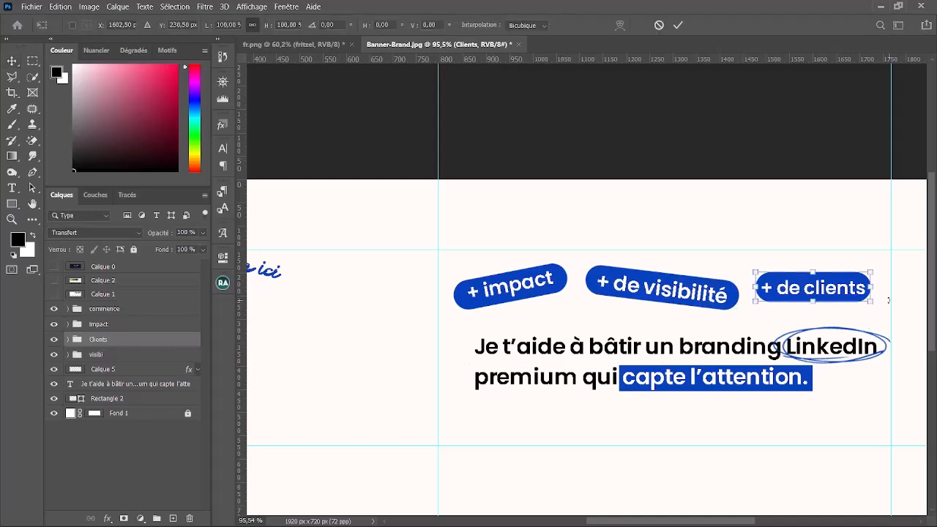
pyautogui.moveTo(888, 295); pyautogui.dragTo(889, 277)
pyautogui.press('Return')
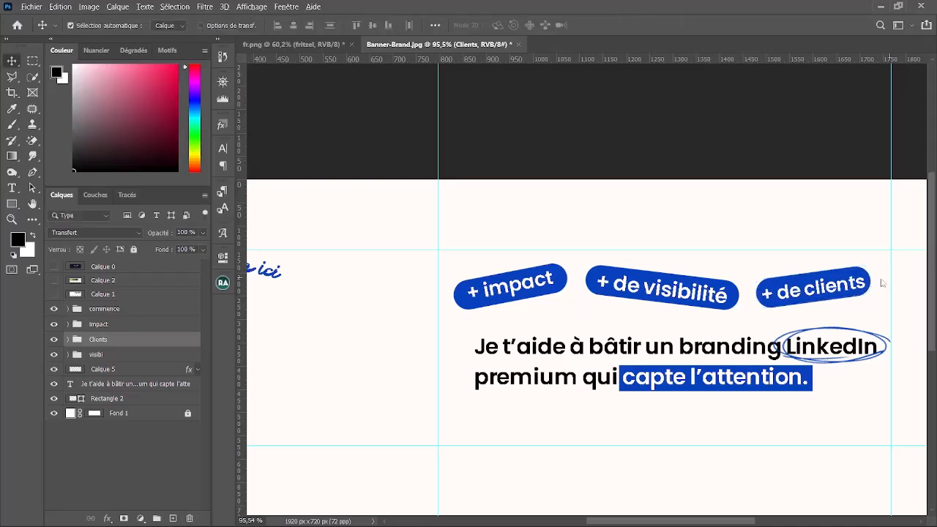
pyautogui.hotkey('ctrl', '0')
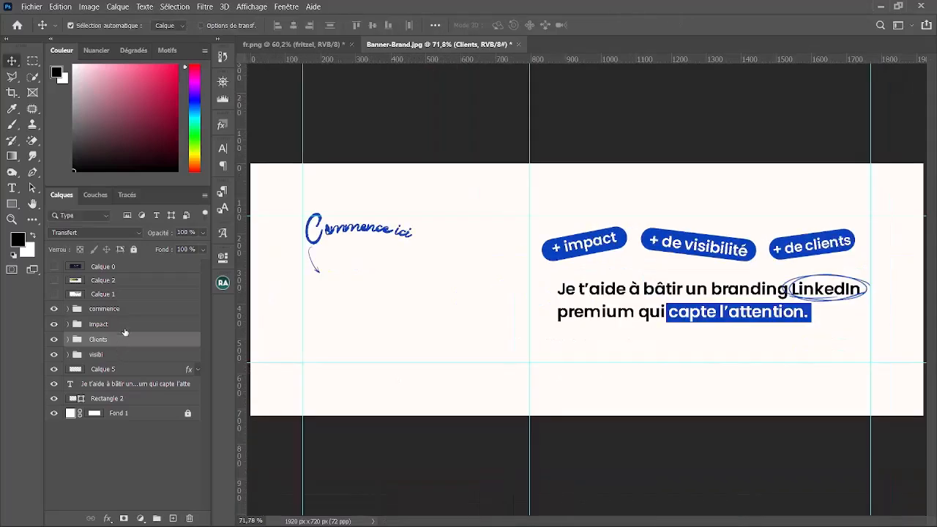
# Group the impact, visibi and Clients pill groups into a group named 'caleur'.
pyautogui.keyDown('shift'); pyautogui.click(122, 354); pyautogui.keyUp('shift')
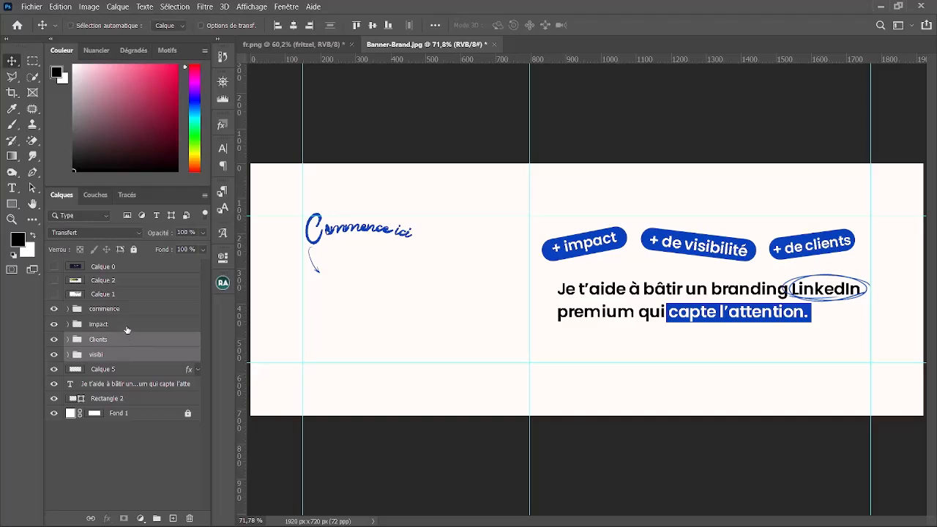
pyautogui.keyDown('shift'); pyautogui.click(127, 328); pyautogui.keyUp('shift')
pyautogui.hotkey('ctrl', 'g')
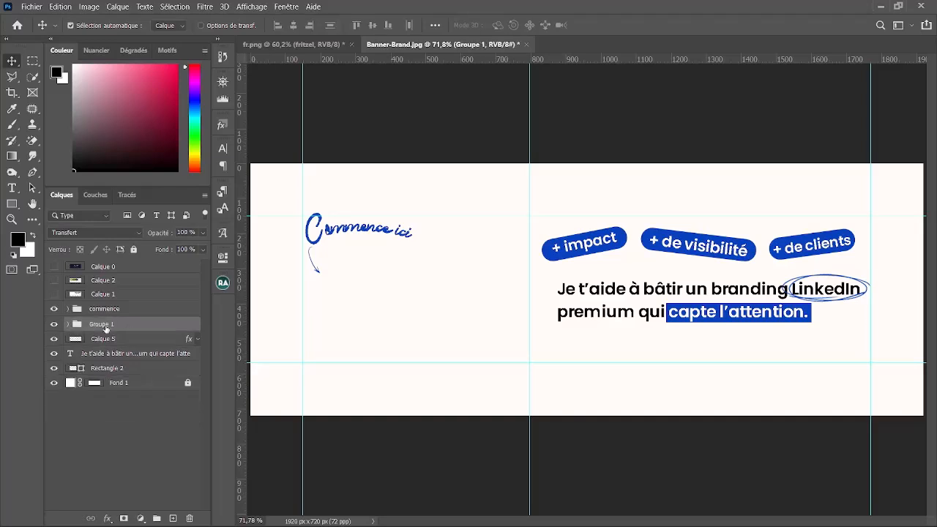
pyautogui.doubleClick(102, 324)
pyautogui.write('Ac')
pyautogui.press('Return')
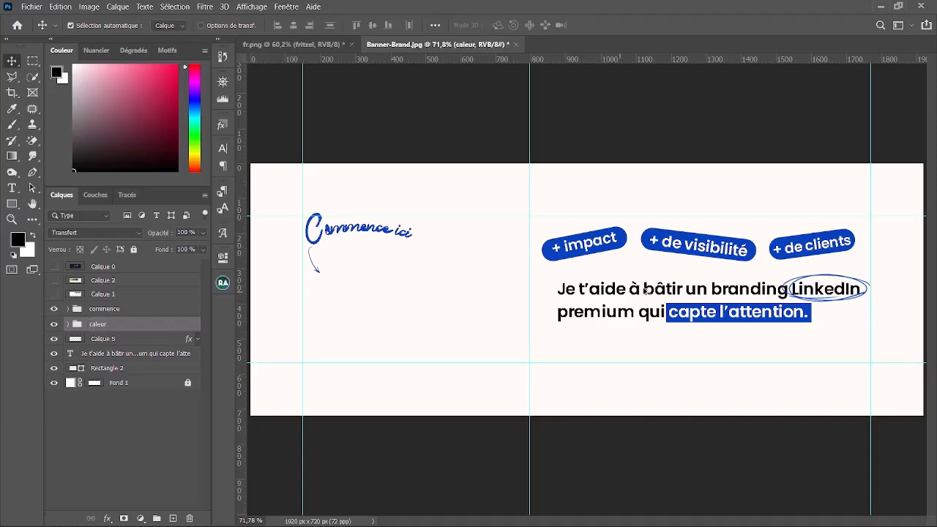
# Scale the caleur pills down slightly, shift them right and fine-tune their height.
pyautogui.scroll(-2, 644, 291)
pyautogui.scroll(1, 645, 291)
pyautogui.hotkey('ctrl', 't')
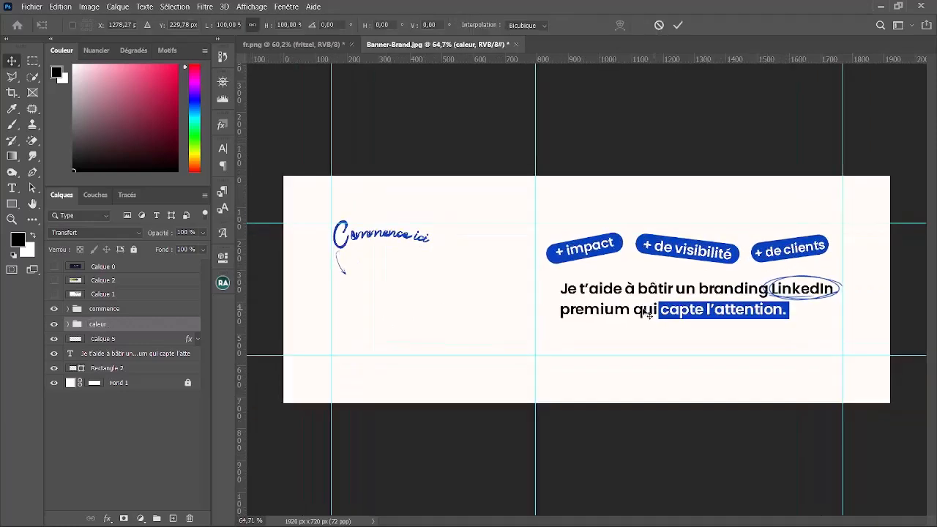
pyautogui.moveTo(546, 247); pyautogui.dragTo(569, 244)
pyautogui.moveTo(700, 232); pyautogui.dragTo(703, 254)
pyautogui.press('Return')
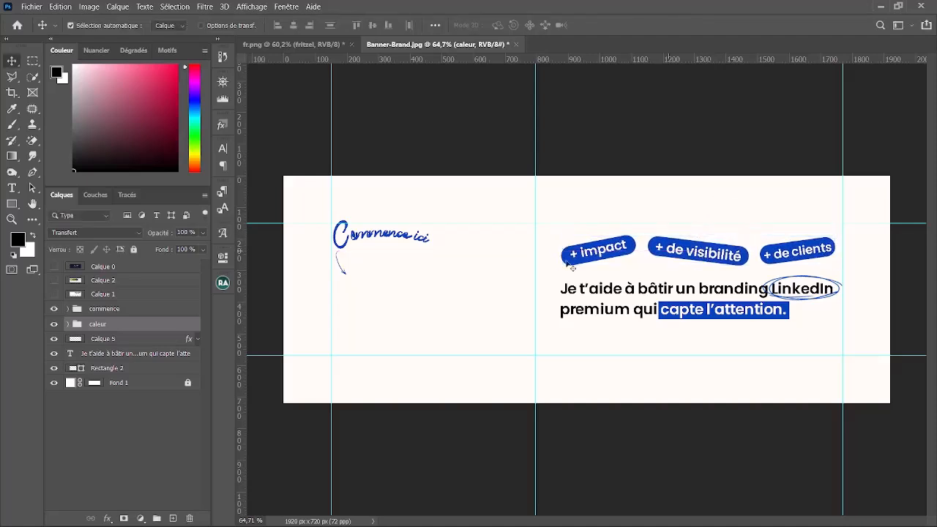
# Group the tagline text, Rectangle 2 and Calque 5 into a group named 'accroche'.
pyautogui.click(148, 351)
pyautogui.keyDown('shift'); pyautogui.click(145, 359); pyautogui.keyUp('shift')
pyautogui.keyDown('shift'); pyautogui.click(145, 373); pyautogui.keyUp('shift')
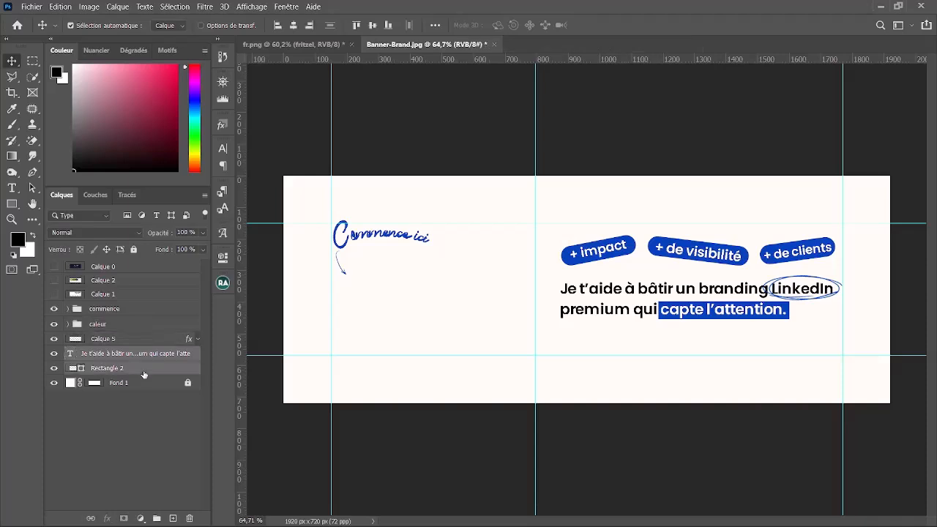
pyautogui.keyDown('ctrl'); pyautogui.click(149, 342); pyautogui.keyUp('ctrl')
pyautogui.hotkey('ctrl', 'g')
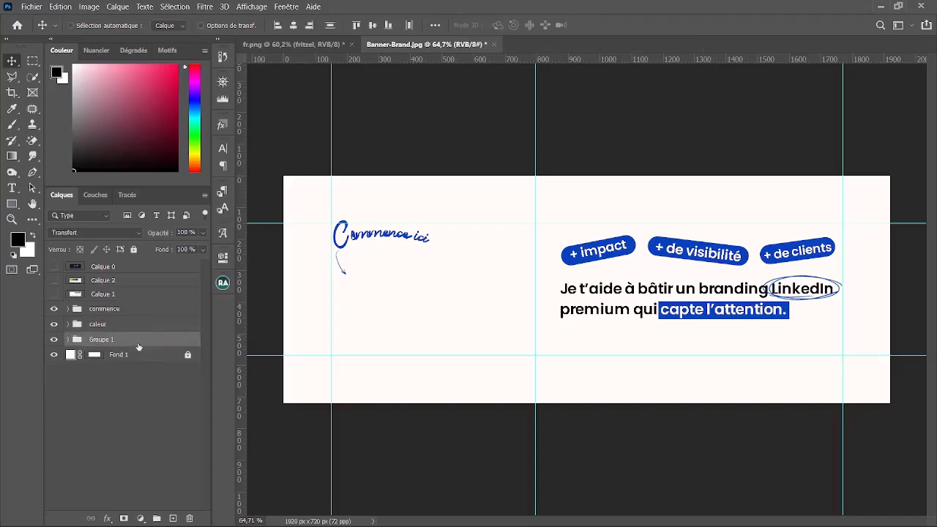
pyautogui.doubleClick(109, 339)
pyautogui.write('acc')
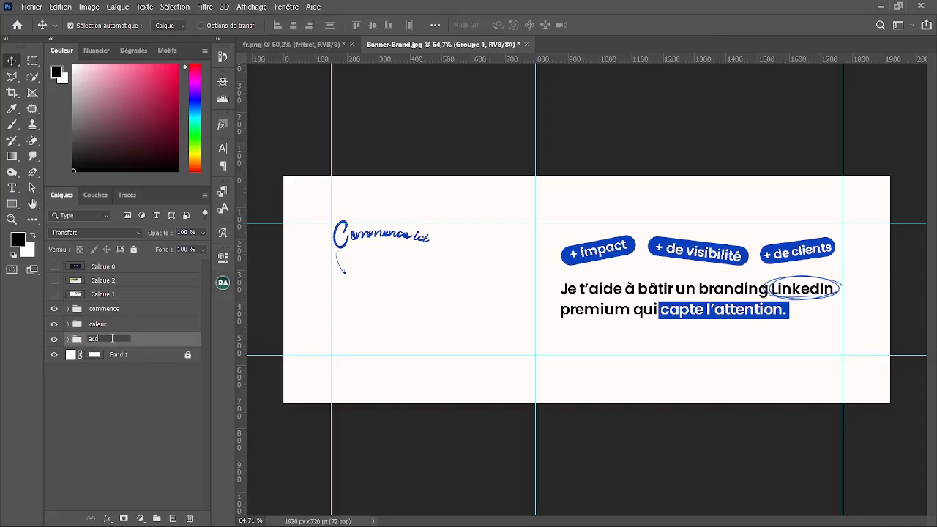
pyautogui.write('roche')
pyautogui.press('Return')
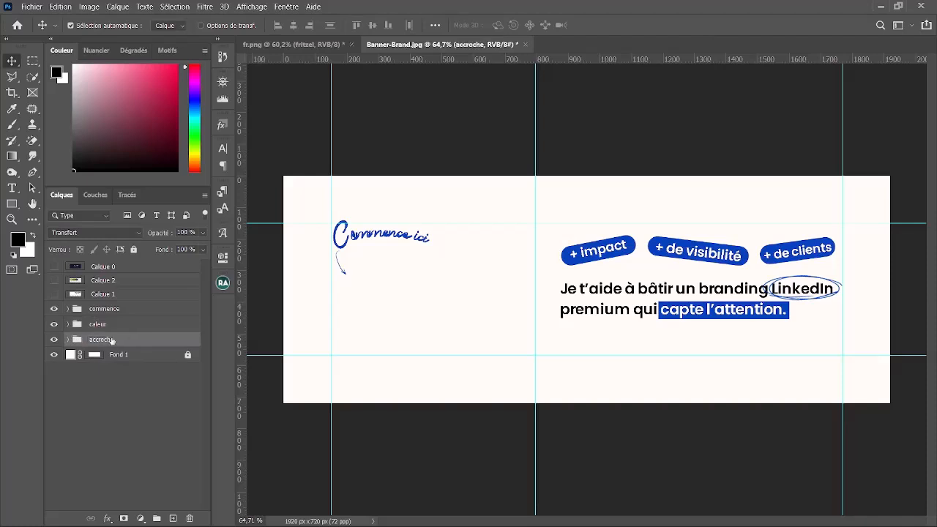
# Nudge the accroche group down, then move caleur and accroche down together.
pyautogui.hotkey('shift', 'Down')
pyautogui.hotkey('shift', 'Down')
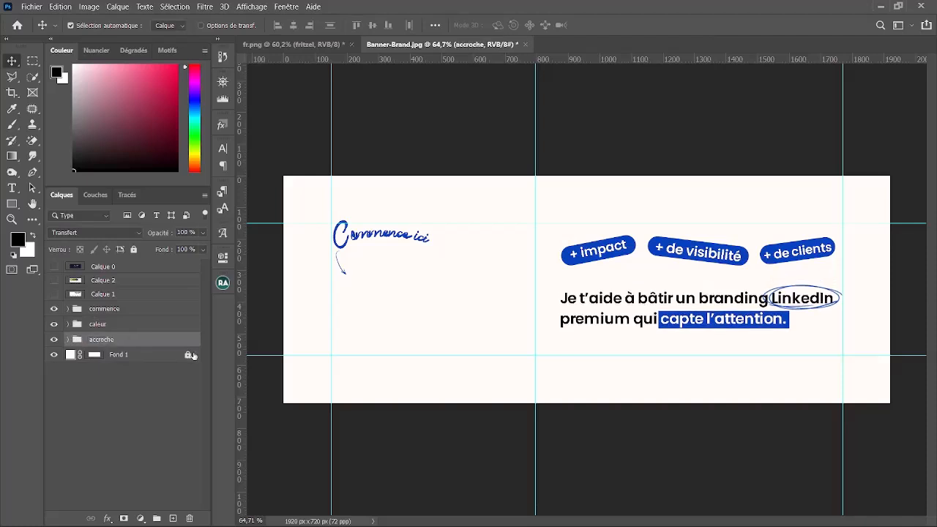
pyautogui.keyDown('shift'); pyautogui.click(116, 326); pyautogui.keyUp('shift')
pyautogui.press('Down')
pyautogui.press('Down')
pyautogui.press('Down')
pyautogui.press('Down')
pyautogui.press('Down')
pyautogui.press('Down')
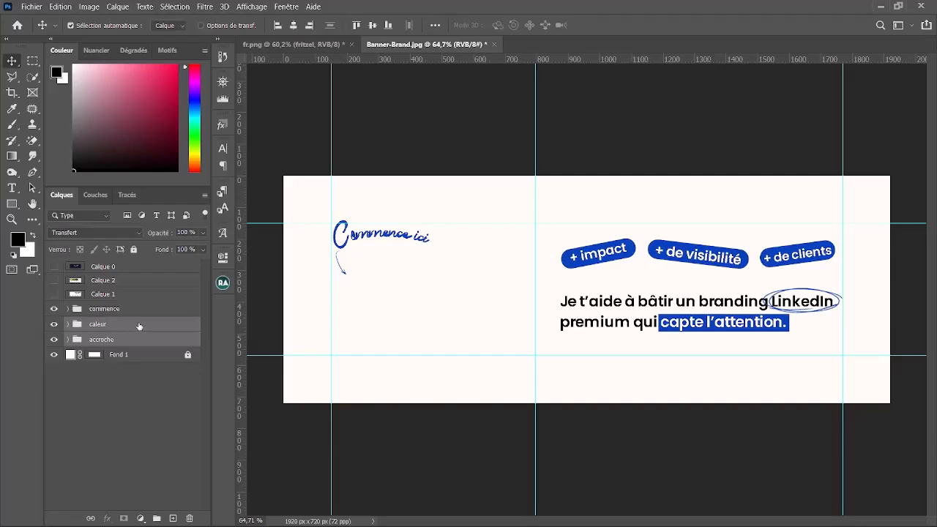
pyautogui.scroll(-1, 576, 330)
pyautogui.scroll(1, 575, 330)
pyautogui.scroll(-1, 498, 307)
pyautogui.scroll(2, 528, 301)
pyautogui.scroll(-2, 556, 299)
pyautogui.scroll(1, 573, 296)
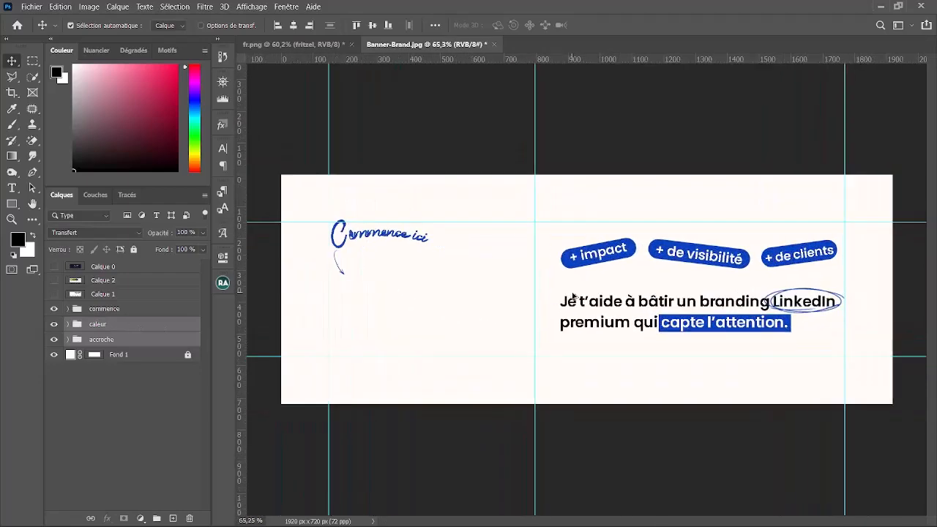
pyautogui.scroll(-2, 574, 296)
pyautogui.scroll(1, 573, 296)
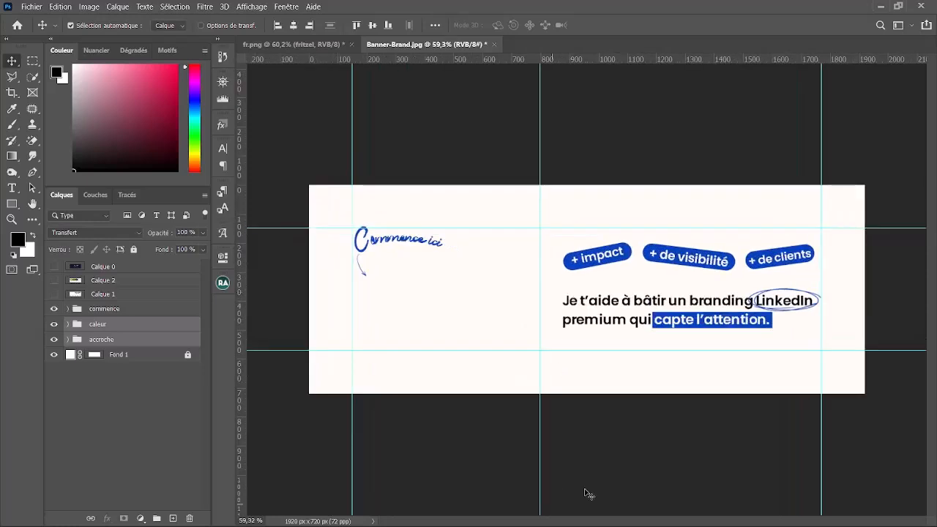
# Back in Pinterest, search for 'motif design'.
pyautogui.moveTo(397, 512)
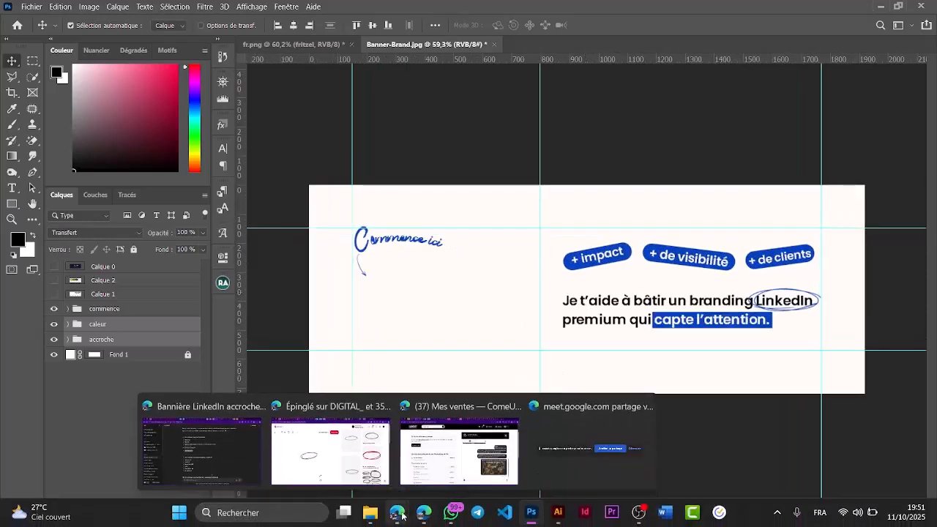
pyautogui.click(330, 450)
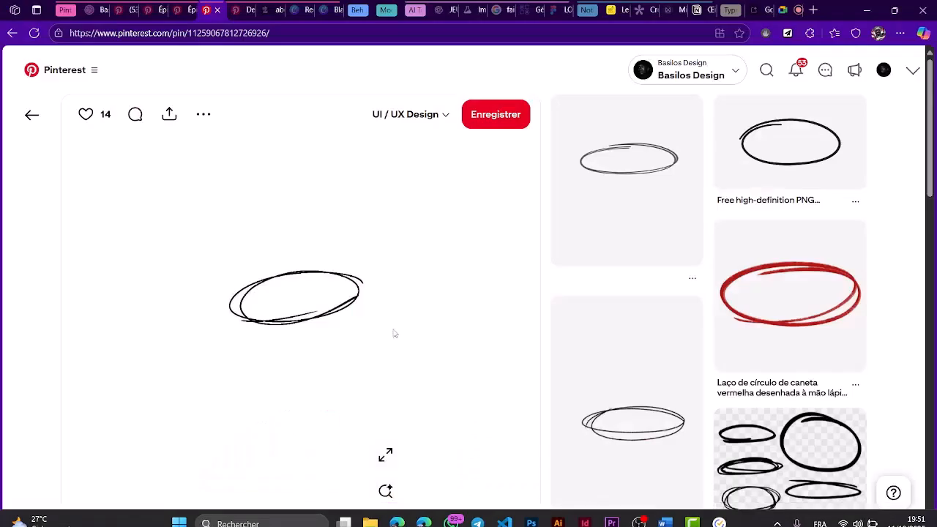
pyautogui.click(31, 115)
pyautogui.click(767, 69)
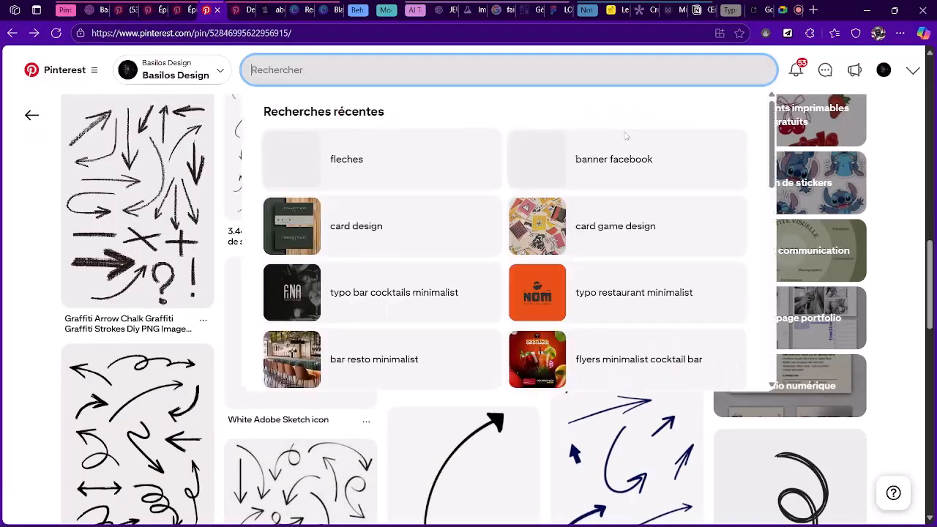
pyautogui.write('mo')
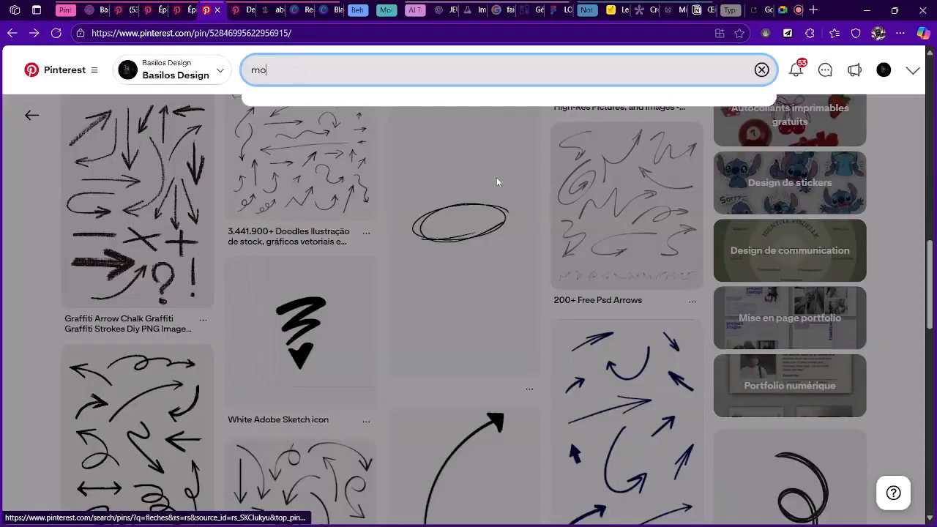
pyautogui.write('tif design')
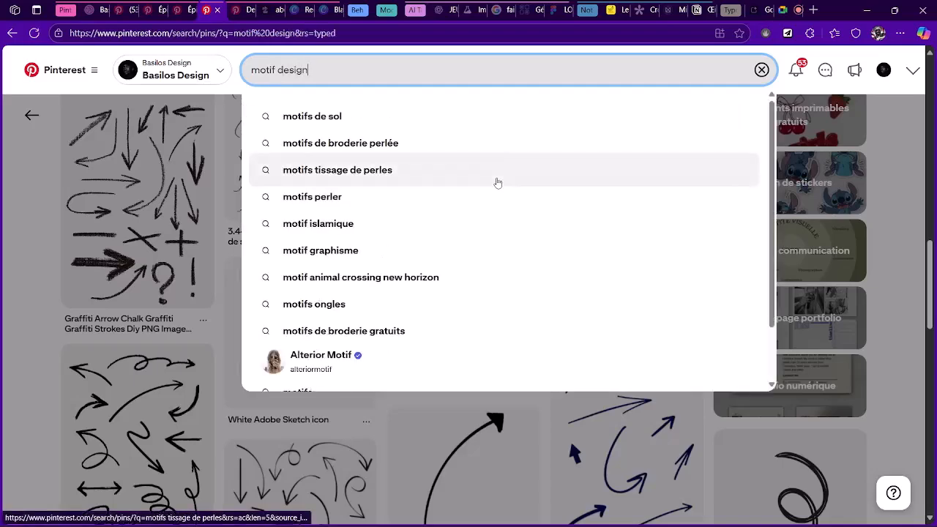
pyautogui.press('Return')
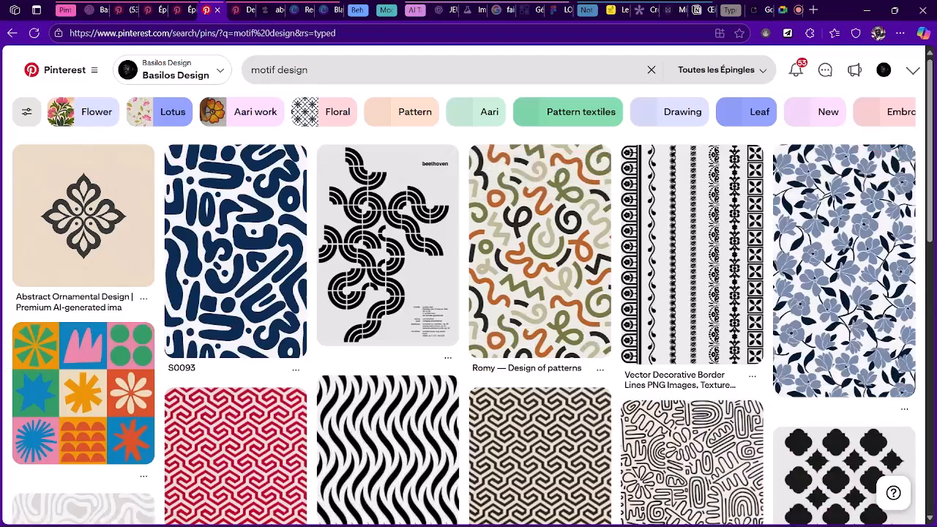
# Open the blue squiggle pattern pin and copy its image with Copier l'image.
pyautogui.scroll(-6, 468, 330)
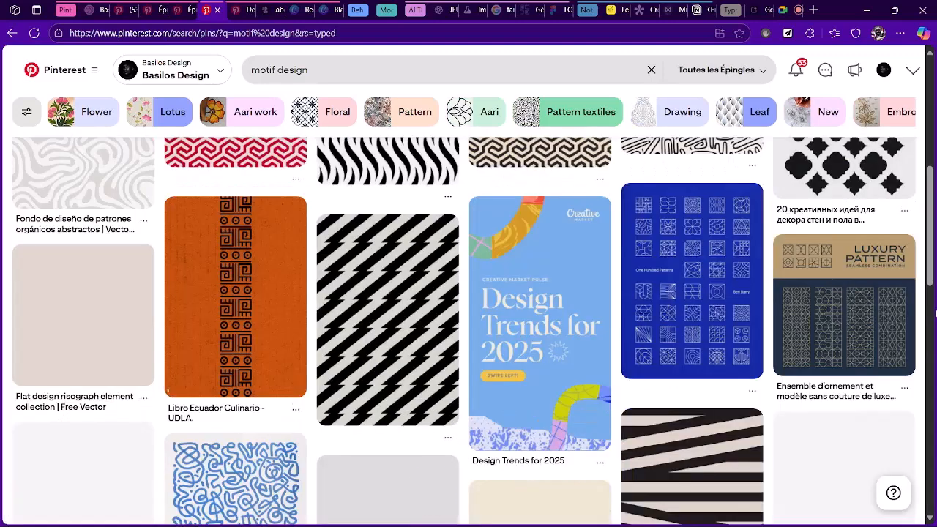
pyautogui.scroll(-2, 935, 313)
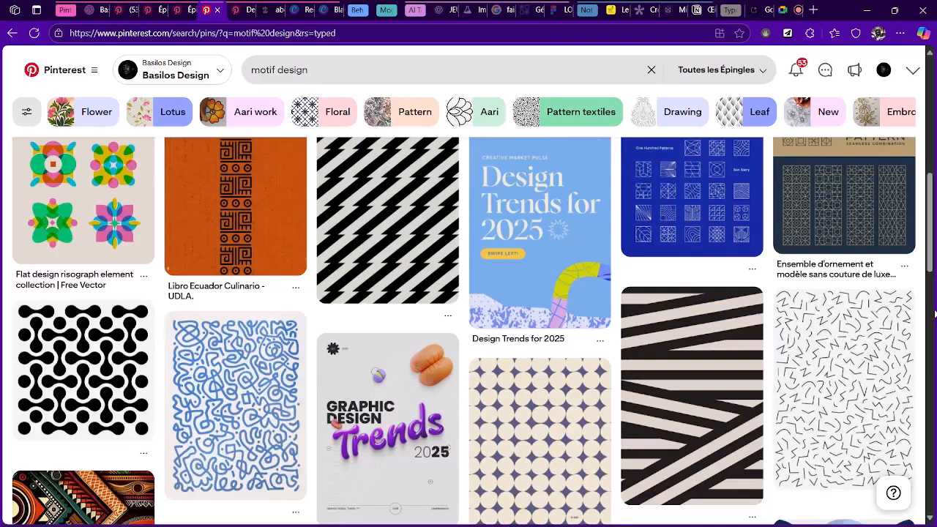
pyautogui.click(243, 381)
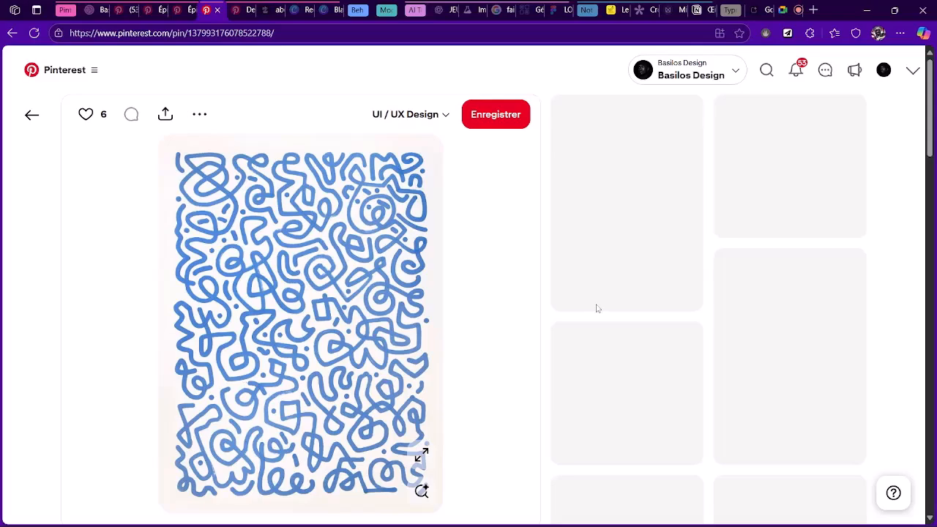
pyautogui.scroll(-4, 617, 300)
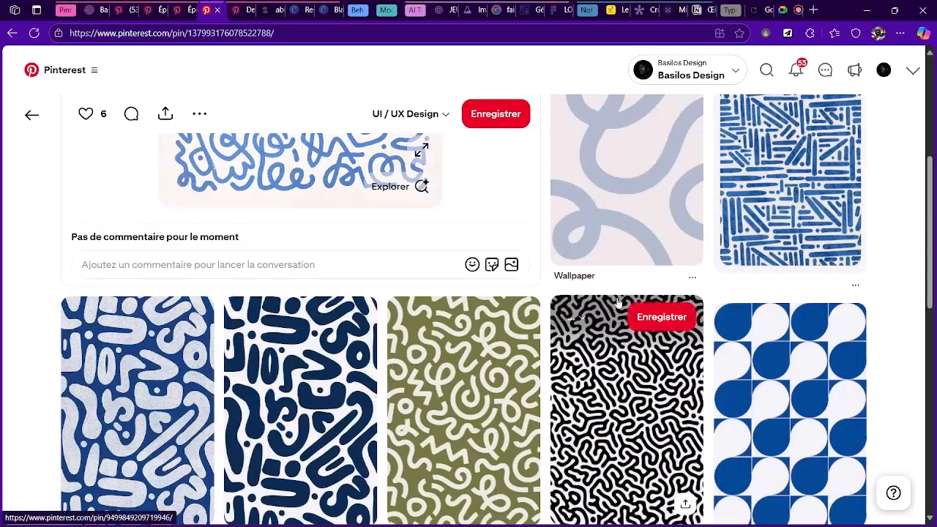
pyautogui.scroll(-3, 617, 300)
pyautogui.scroll(7, 246, 237)
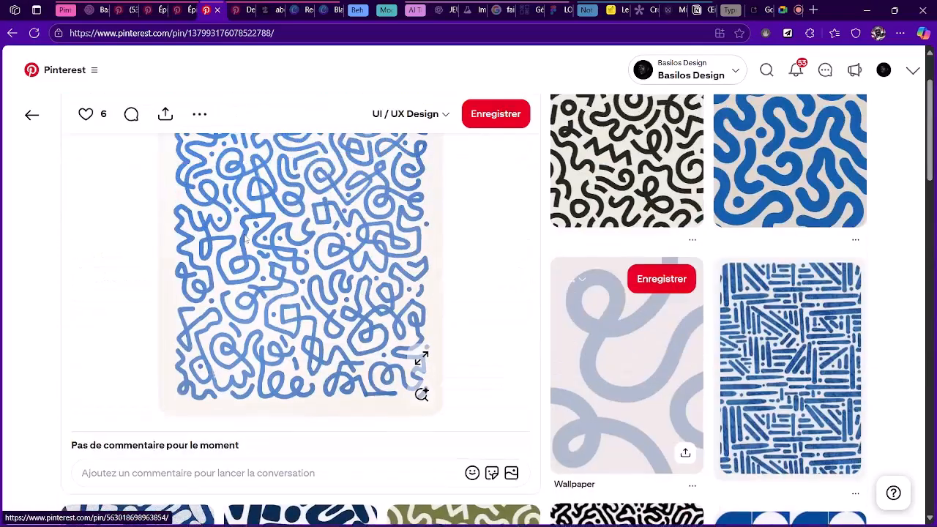
pyautogui.scroll(2, 246, 238)
pyautogui.rightClick(250, 239)
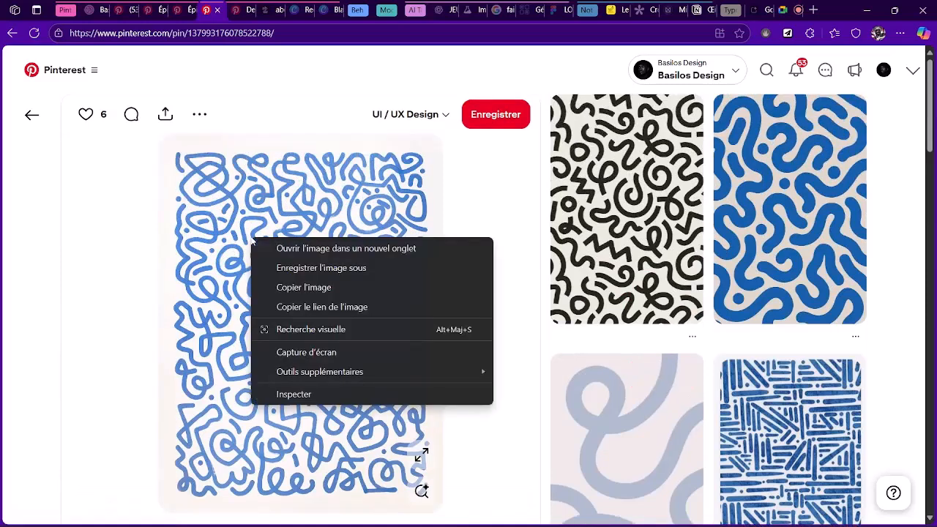
pyautogui.click(324, 288)
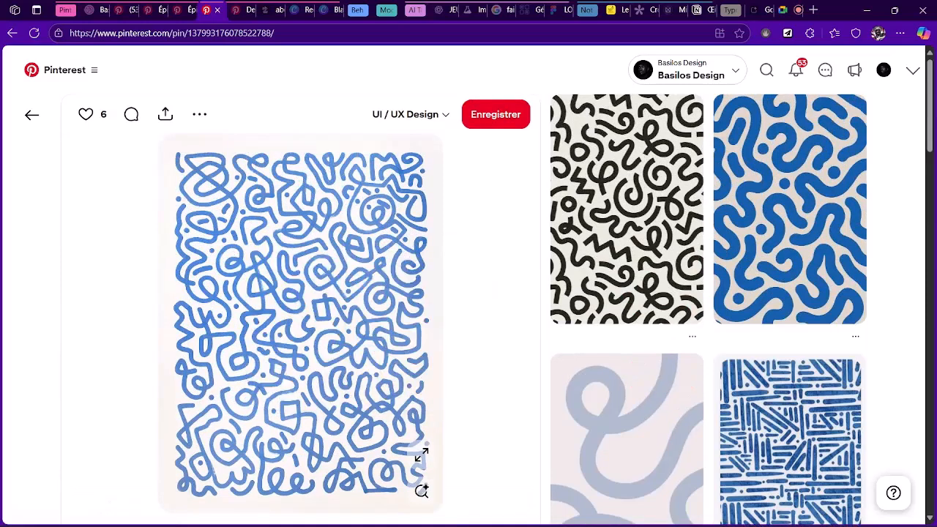
# Paste the blue doodle pattern as a new layer above Fond 1 and rotate it 90°.
pyautogui.click(535, 517)
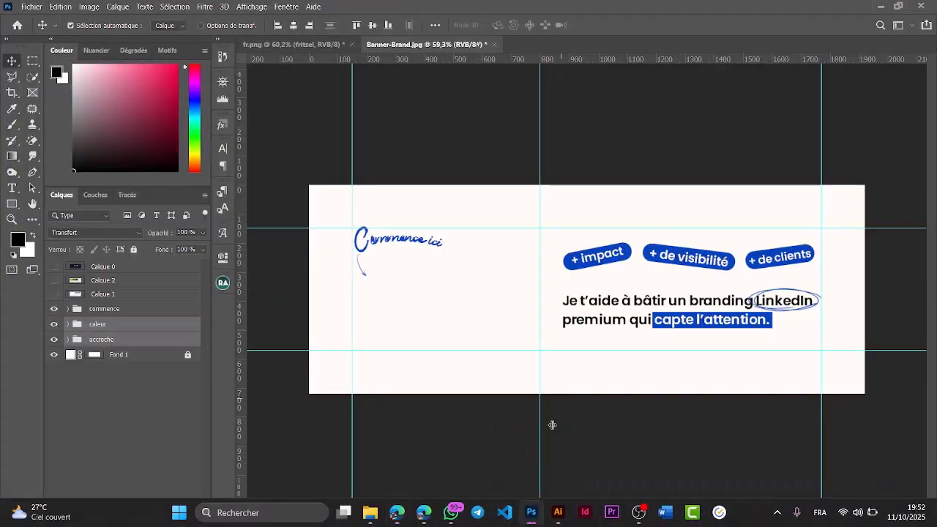
pyautogui.click(147, 356)
pyautogui.hotkey('ctrl', 'v')
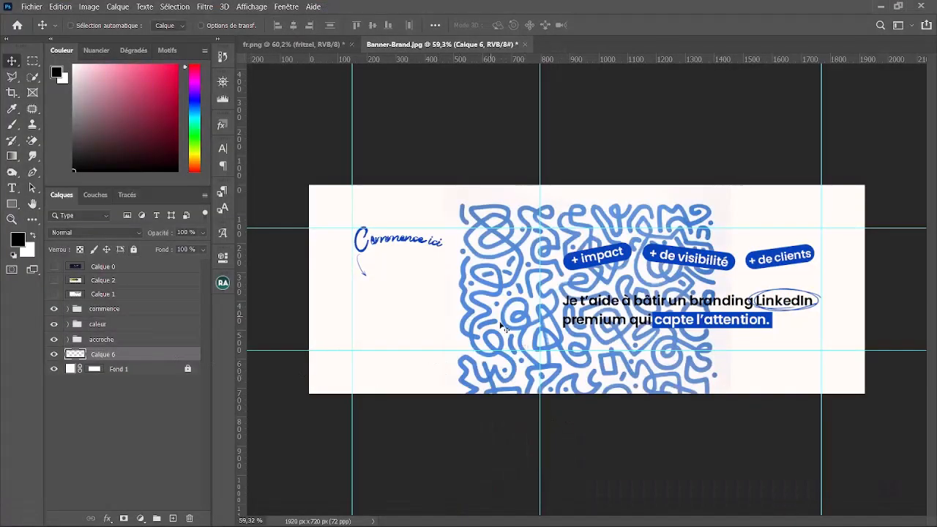
pyautogui.hotkey('ctrl', 't')
pyautogui.moveTo(504, 327)
pyautogui.mouseDown()
pyautogui.moveTo(428, 323)
pyautogui.moveTo(438, 320)
pyautogui.mouseUp()
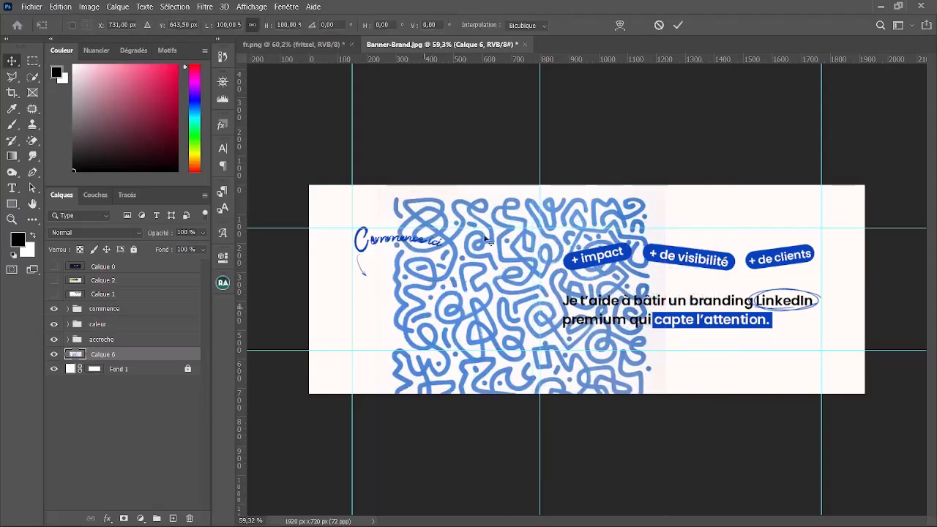
pyautogui.moveTo(376, 168)
pyautogui.mouseDown()
pyautogui.moveTo(664, 192)
pyautogui.moveTo(782, 234)
pyautogui.moveTo(762, 195)
pyautogui.mouseUp()
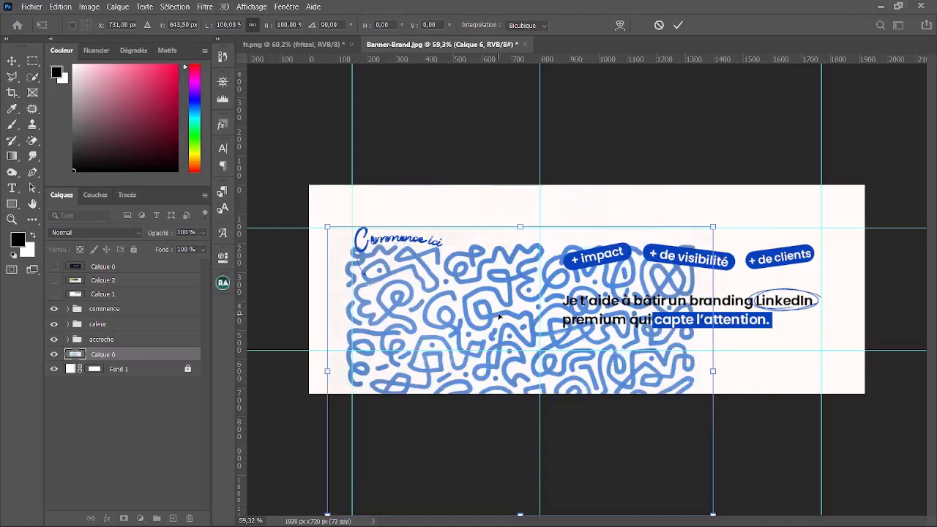
# Scale the rotated doodle to about 67% and place it as a strip along the bottom-left edge.
pyautogui.moveTo(499, 317)
pyautogui.mouseDown()
pyautogui.moveTo(458, 382)
pyautogui.moveTo(461, 429)
pyautogui.moveTo(485, 424)
pyautogui.mouseUp()
pyautogui.moveTo(674, 480); pyautogui.dragTo(918, 480)
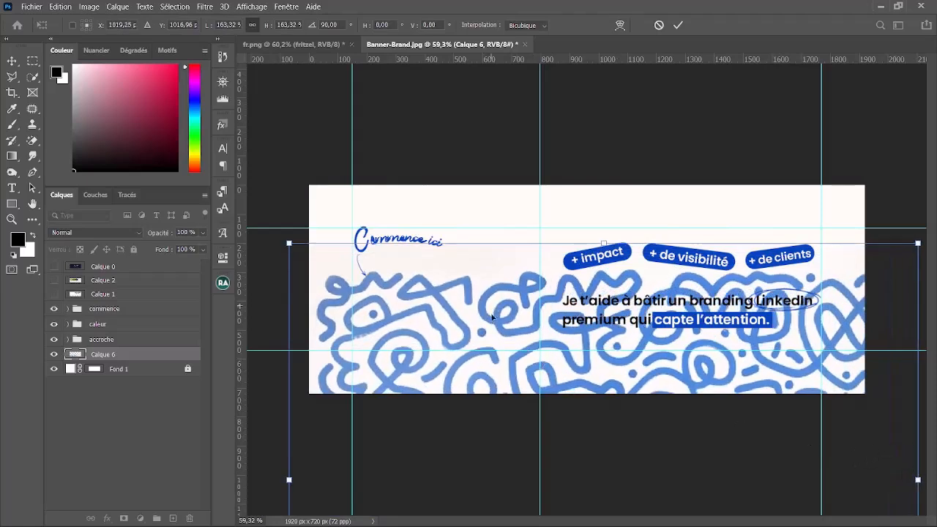
pyautogui.moveTo(492, 317)
pyautogui.mouseDown()
pyautogui.moveTo(484, 401)
pyautogui.moveTo(479, 343)
pyautogui.mouseUp()
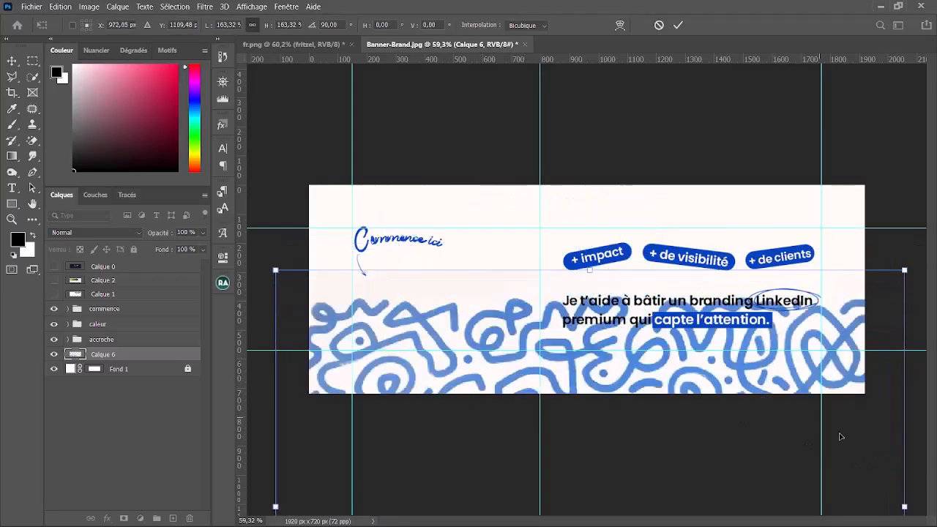
pyautogui.moveTo(905, 477); pyautogui.dragTo(538, 480)
pyautogui.moveTo(463, 477)
pyautogui.mouseDown()
pyautogui.moveTo(513, 405)
pyautogui.moveTo(492, 410)
pyautogui.mouseUp()
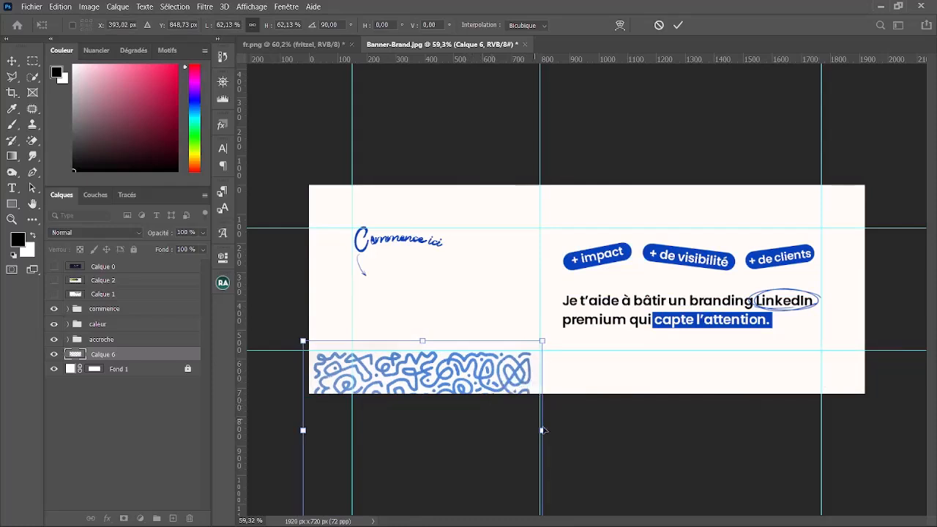
pyautogui.moveTo(550, 433); pyautogui.dragTo(570, 432)
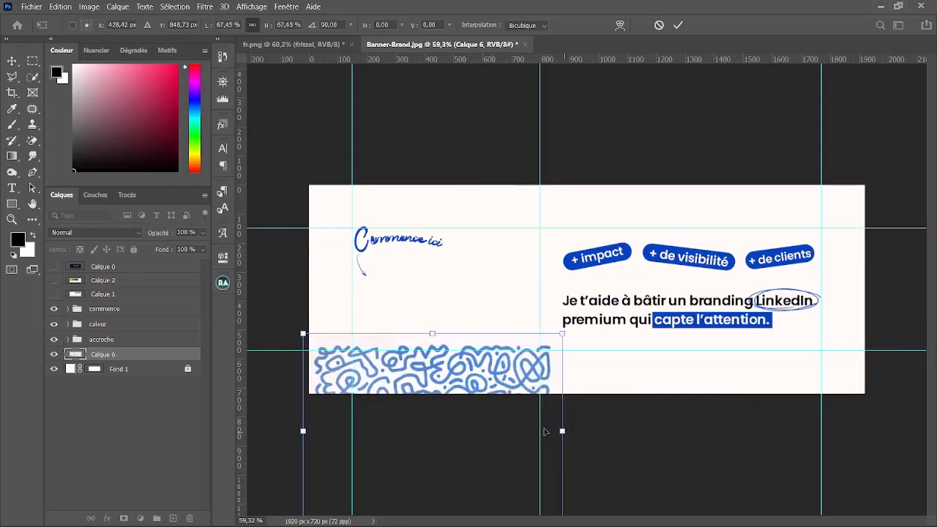
pyautogui.moveTo(455, 381)
pyautogui.mouseDown()
pyautogui.moveTo(447, 383)
pyautogui.moveTo(453, 389)
pyautogui.mouseUp()
# Apply the doodle's transform and raise the strip about 12 px.
pyautogui.press('Return')
pyautogui.keyDown('alt'); pyautogui.scroll(5, 490, 381); pyautogui.keyUp('alt')
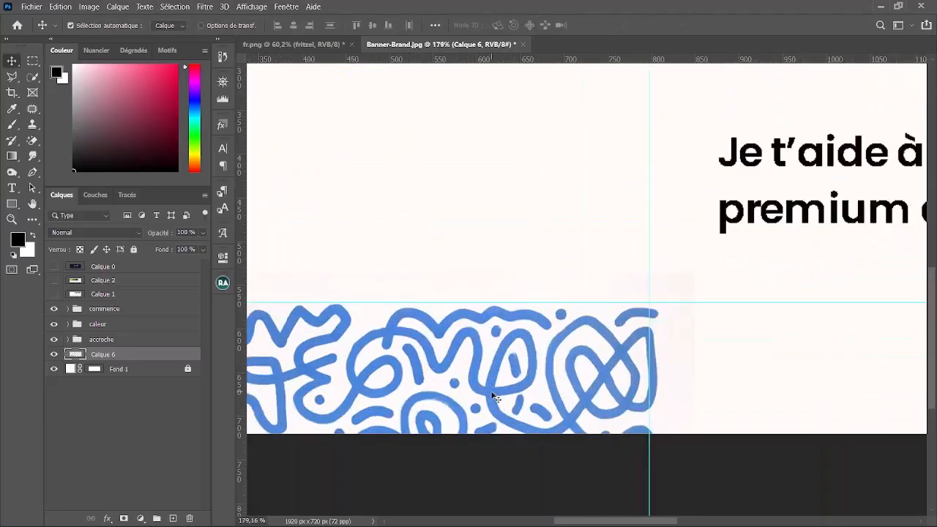
pyautogui.scroll(-1, 511, 357)
pyautogui.moveTo(510, 358)
pyautogui.mouseDown()
pyautogui.moveTo(520, 382)
pyautogui.moveTo(521, 349)
pyautogui.mouseUp()
# Keep the doodle layer in Normal blending and fit the whole banner in the window.
pyautogui.click(132, 231)
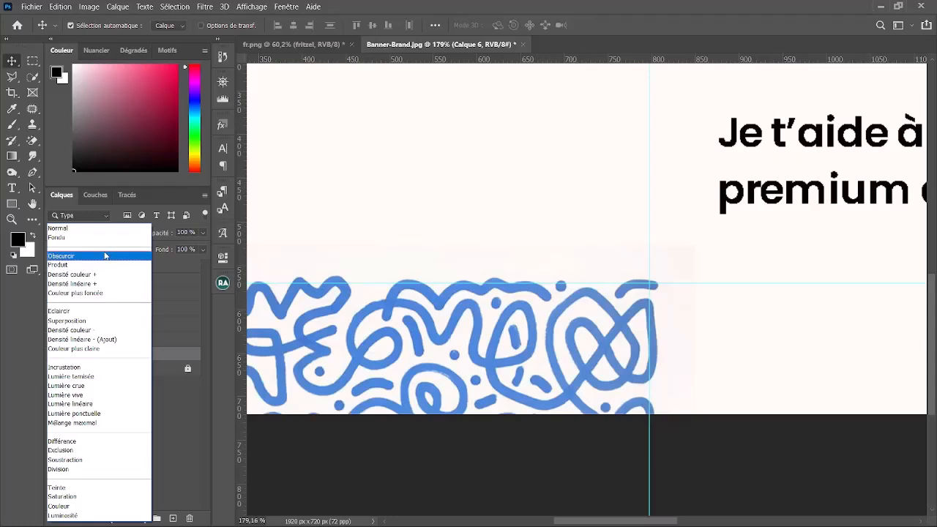
pyautogui.click(504, 257)
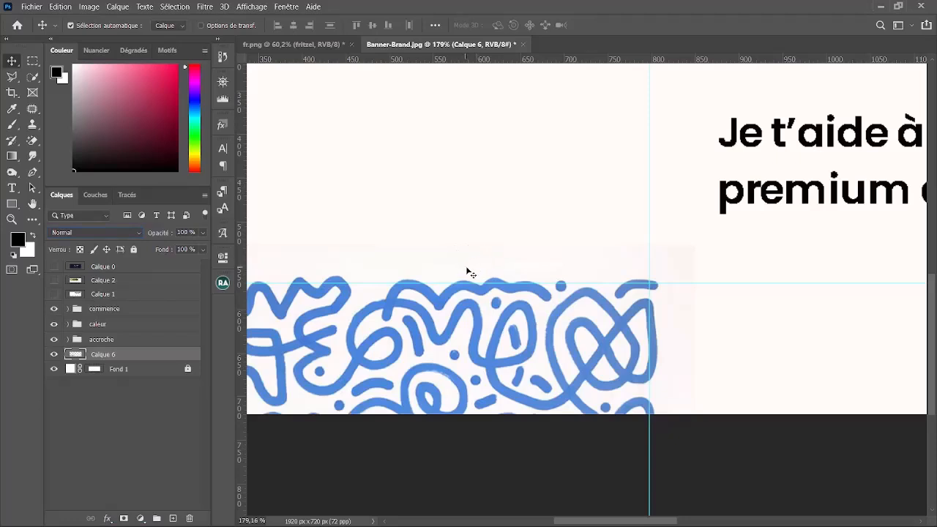
pyautogui.press('e')
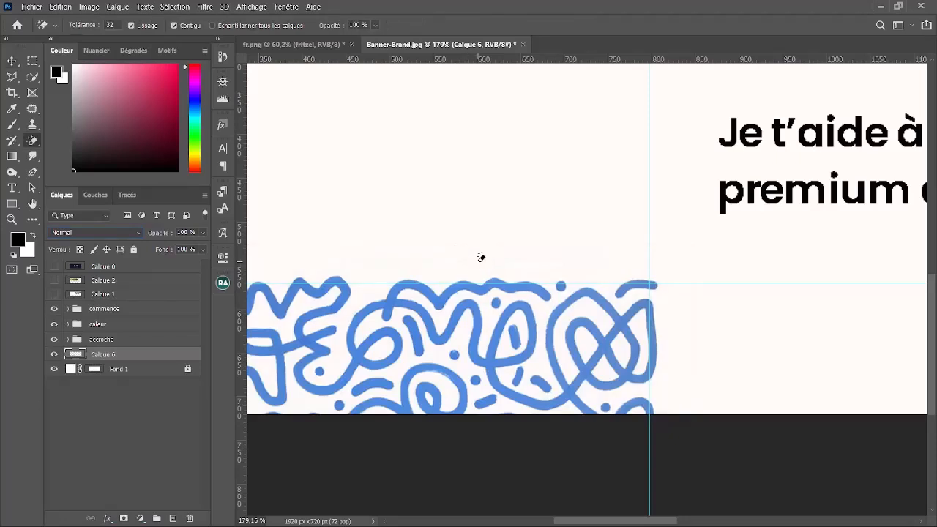
pyautogui.scroll(-3, 481, 257)
pyautogui.press('v')
pyautogui.scroll(-4, 479, 267)
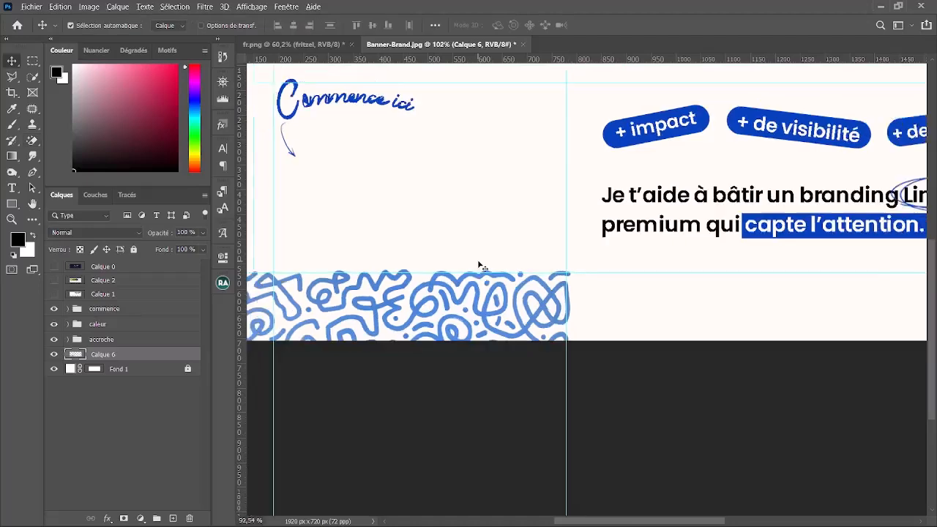
pyautogui.hotkey('ctrl', '0')
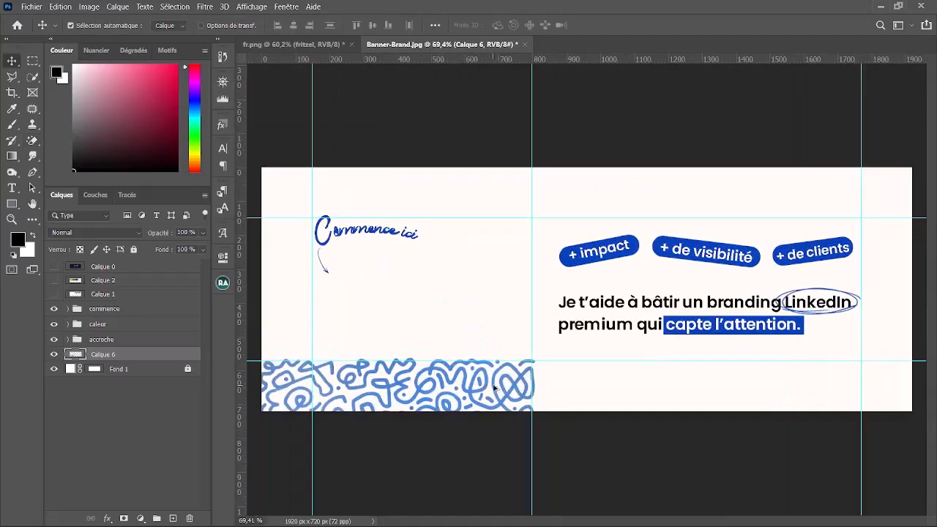
# Alt-drag a copy of the doodle strip to sit just right of the original.
pyautogui.moveTo(494, 388); pyautogui.dragTo(822, 389)
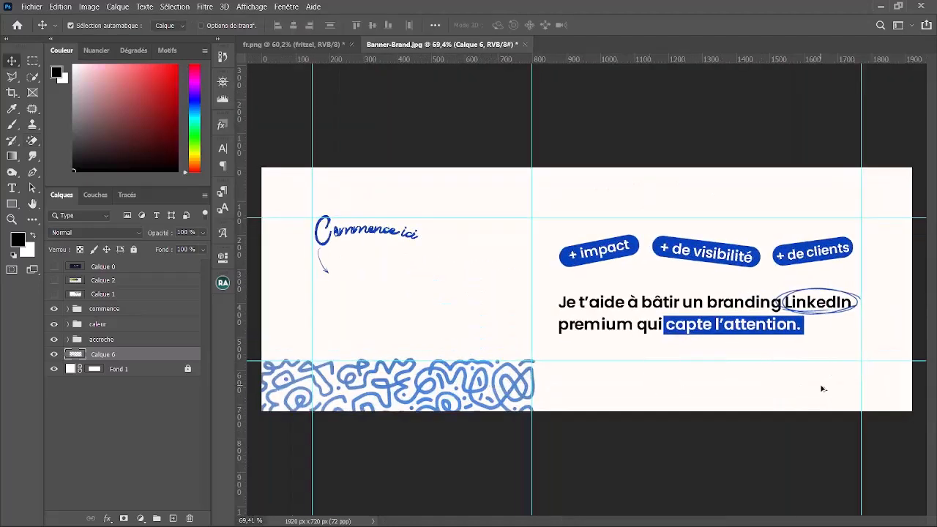
pyautogui.hotkey('ctrl', 'z')
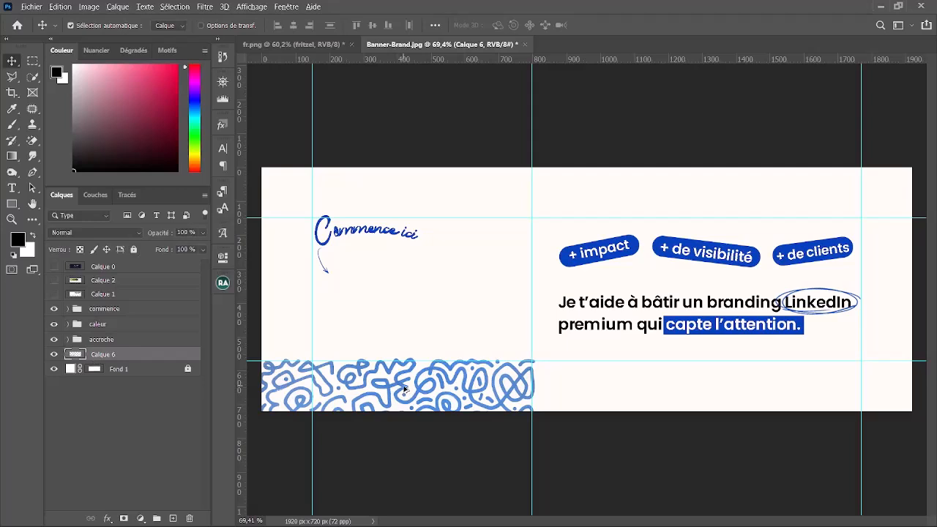
pyautogui.moveTo(404, 389)
pyautogui.mouseDown()
pyautogui.moveTo(703, 392)
pyautogui.moveTo(670, 388)
pyautogui.moveTo(696, 388)
pyautogui.mouseUp()
pyautogui.scroll(3, 543, 393)
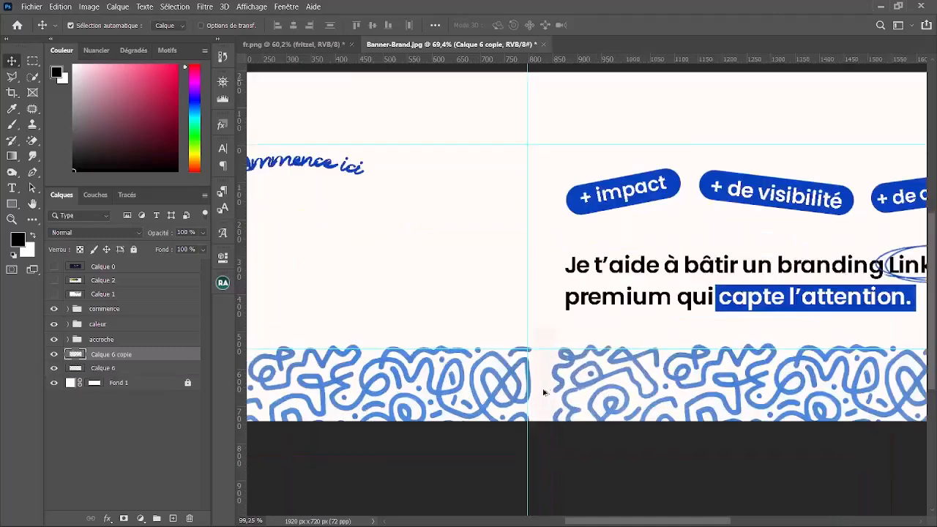
pyautogui.scroll(2, 544, 393)
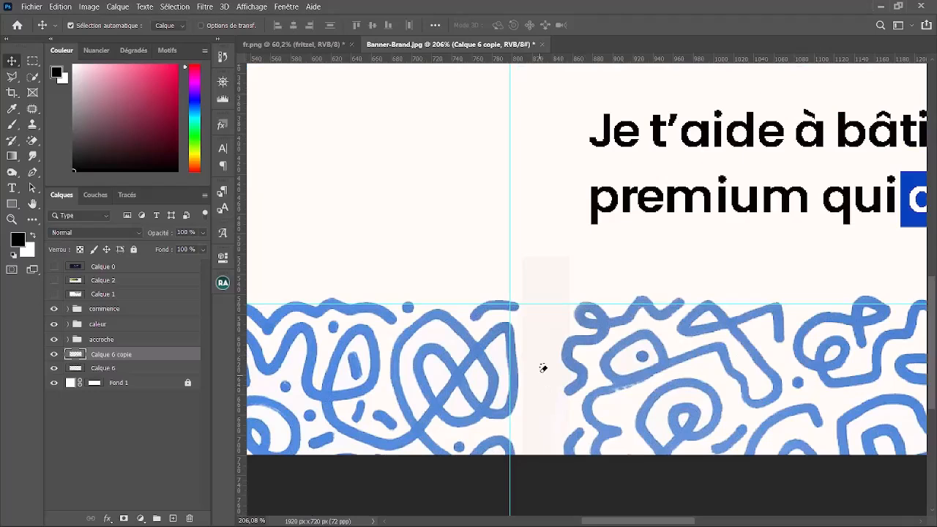
# Magic-erase the tinted seam and slide the copy left to close the gap.
pyautogui.press('e')
pyautogui.click(538, 328)
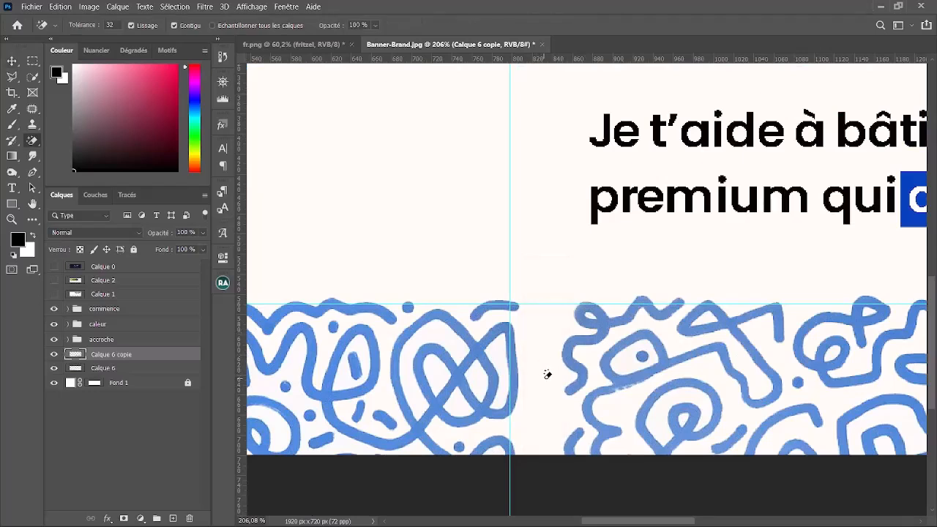
pyautogui.press('v')
pyautogui.moveTo(579, 367); pyautogui.dragTo(530, 369)
pyautogui.hotkey('ctrl', '0')
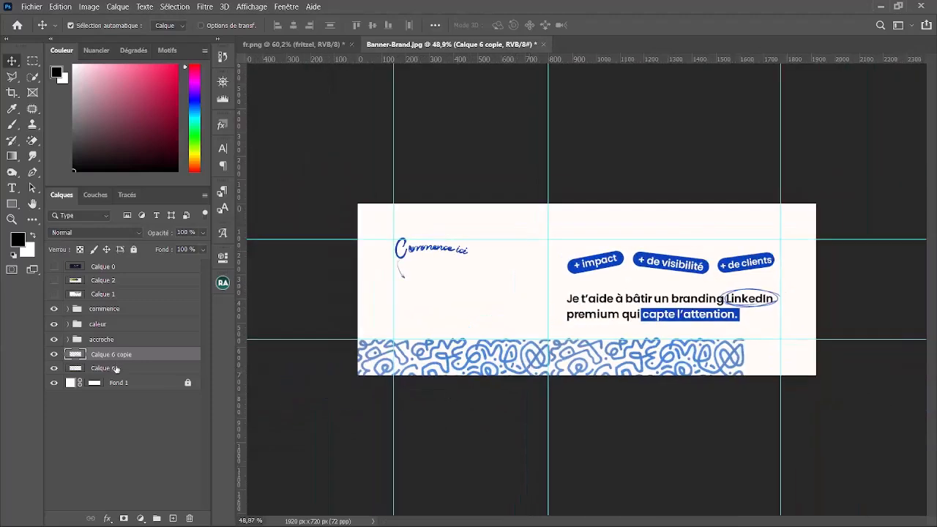
# Merge both doodle strips, widen the band to 121.88% and lower it to the bottom edge.
pyautogui.keyDown('shift'); pyautogui.click(116, 369); pyautogui.keyUp('shift')
pyautogui.hotkey('ctrl', 'e')
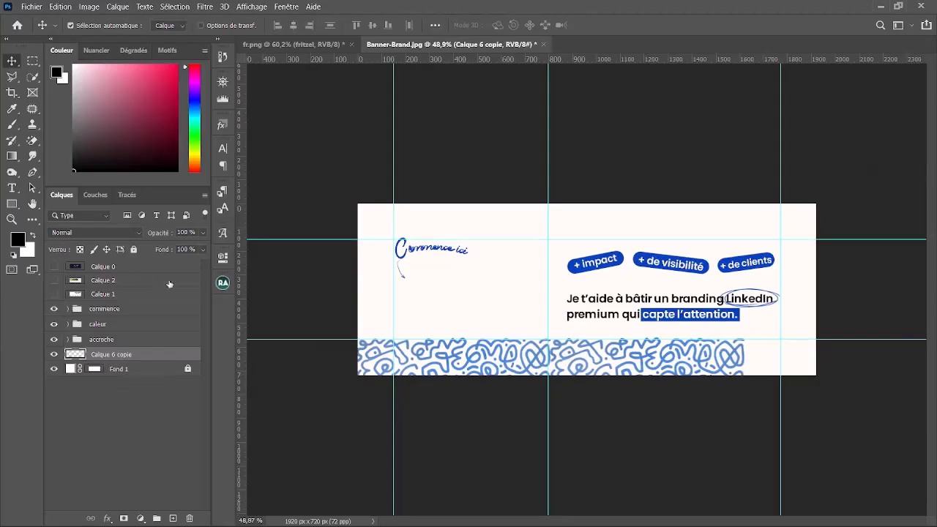
pyautogui.hotkey('ctrl', 't')
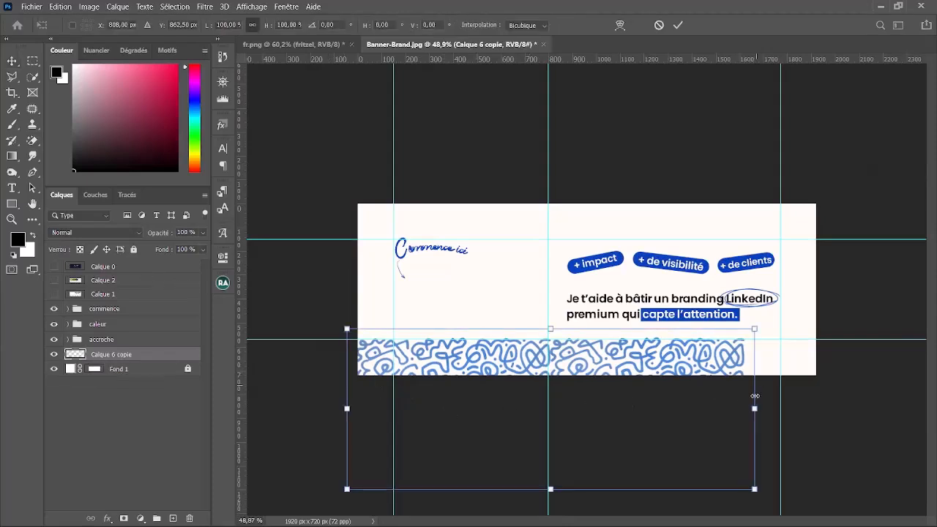
pyautogui.moveTo(753, 407); pyautogui.dragTo(844, 409)
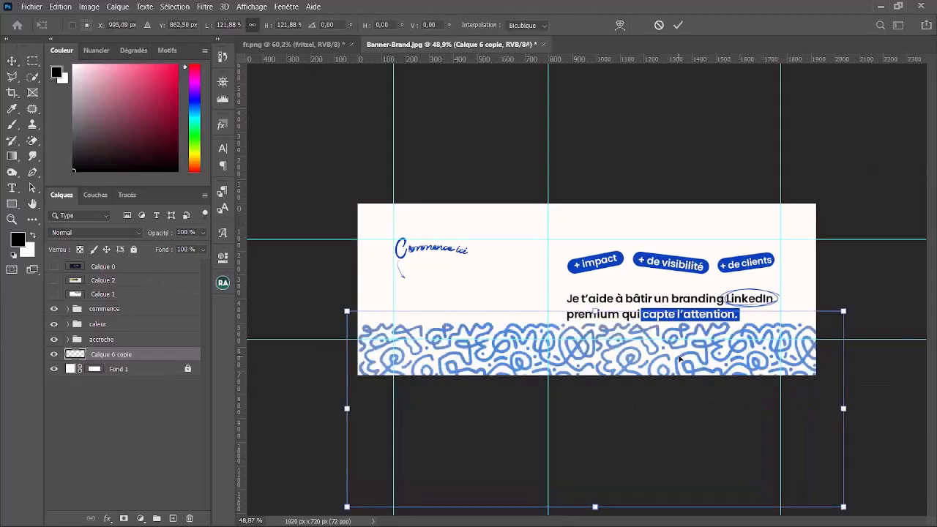
pyautogui.moveTo(679, 362); pyautogui.dragTo(676, 389)
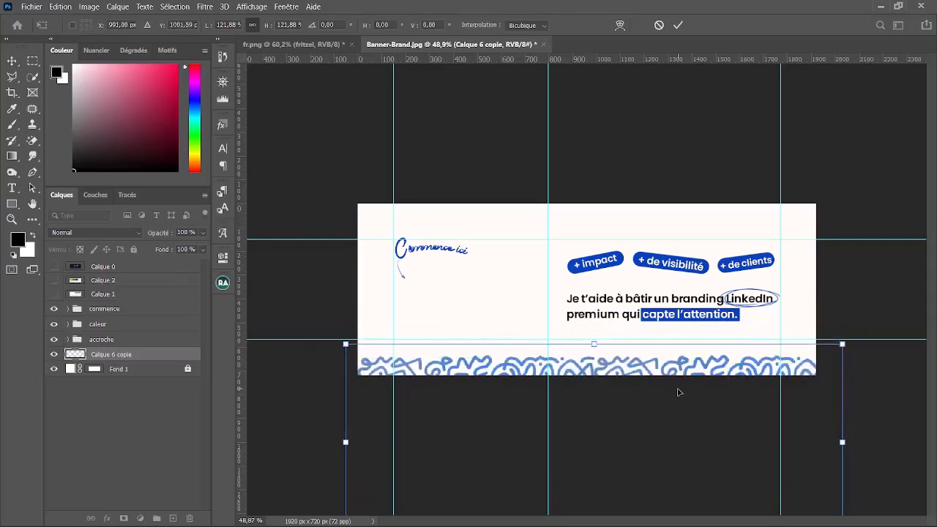
pyautogui.press('Return')
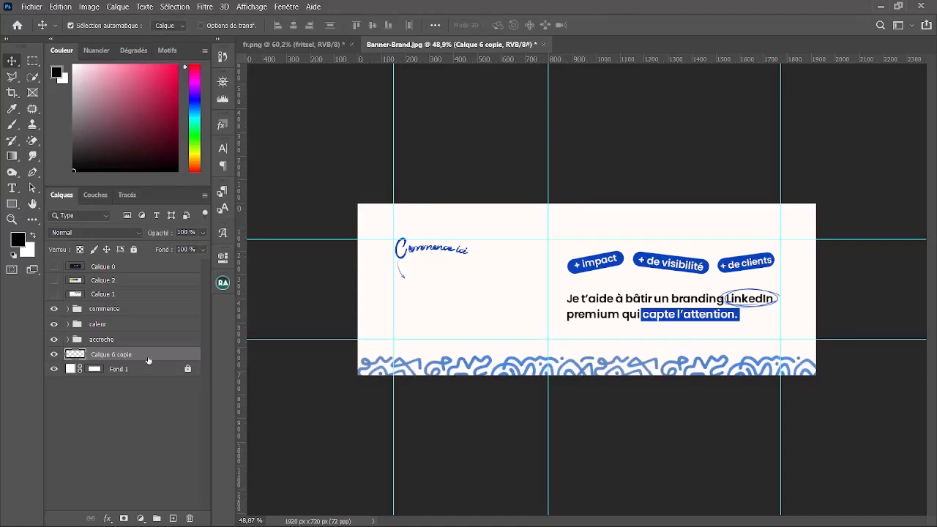
# Give the doodle band a solid blue Incrustation couleur (colour overlay) style.
pyautogui.doubleClick(149, 359)
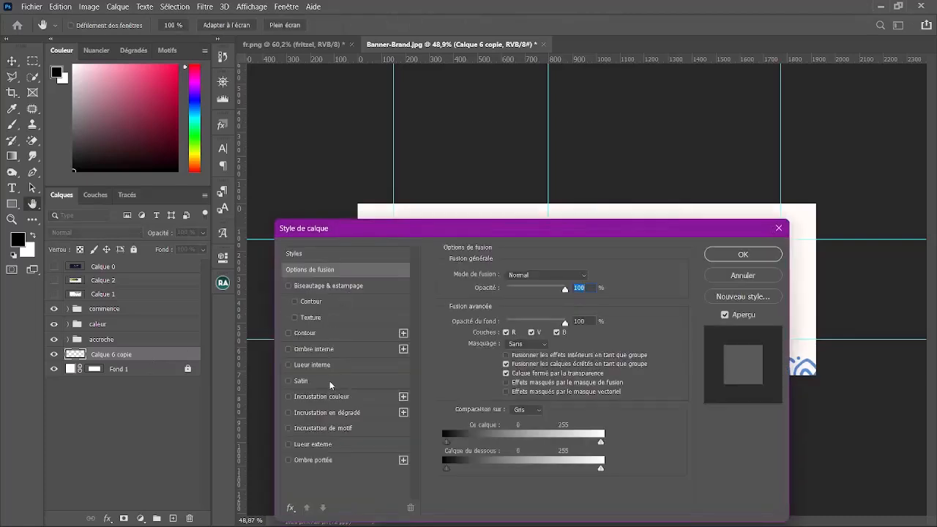
pyautogui.click(322, 397)
pyautogui.moveTo(548, 229); pyautogui.dragTo(427, 192)
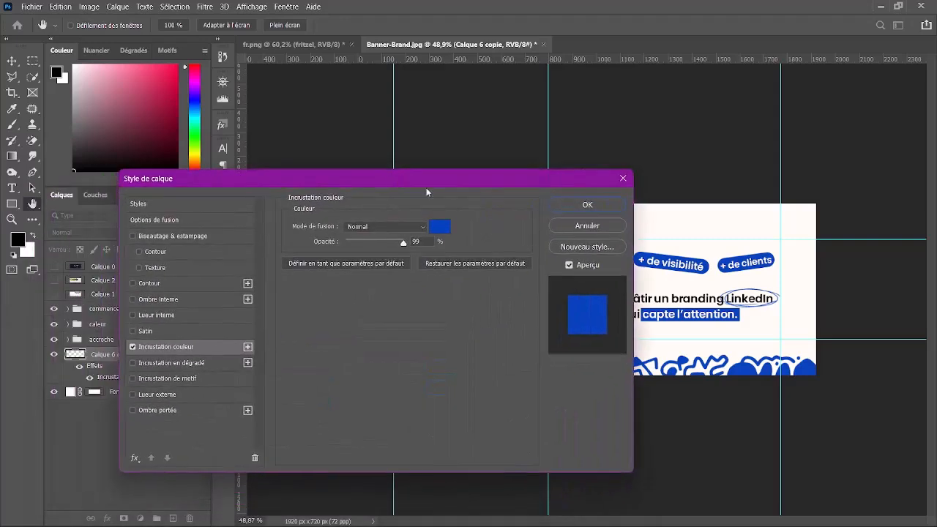
pyautogui.click(579, 206)
# Hide the layout guides and lower the blue doodle band slightly.
pyautogui.hotkey('ctrl', 'h')
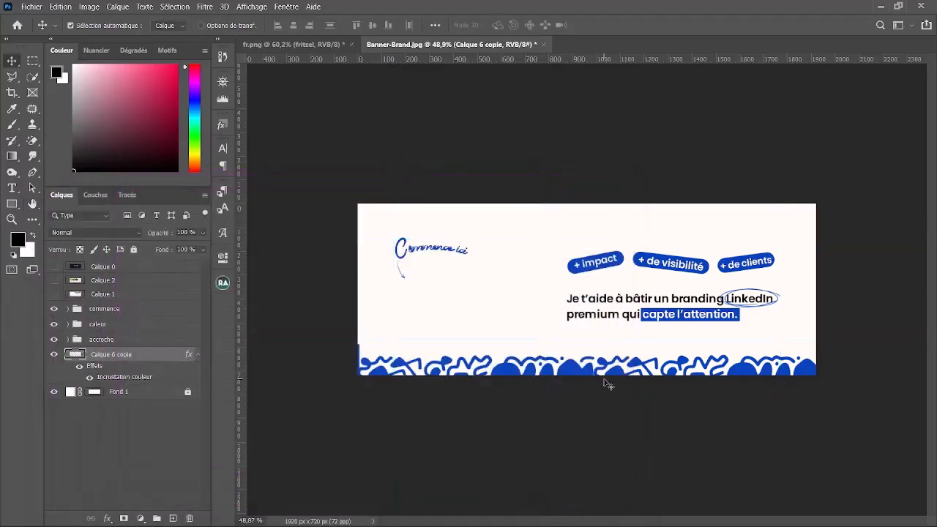
pyautogui.scroll(5, 605, 383)
pyautogui.scroll(-4, 605, 384)
pyautogui.scroll(1, 591, 388)
pyautogui.scroll(1, 590, 388)
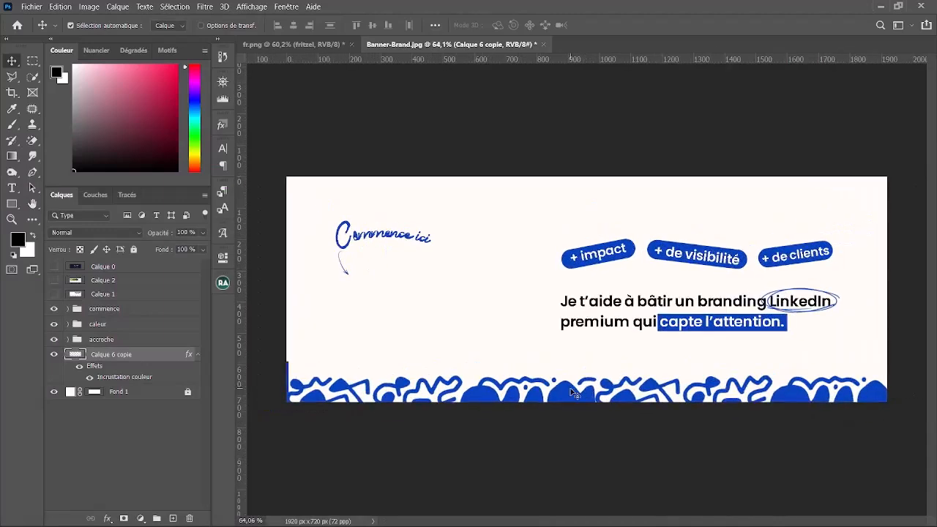
pyautogui.moveTo(567, 397); pyautogui.dragTo(567, 408)
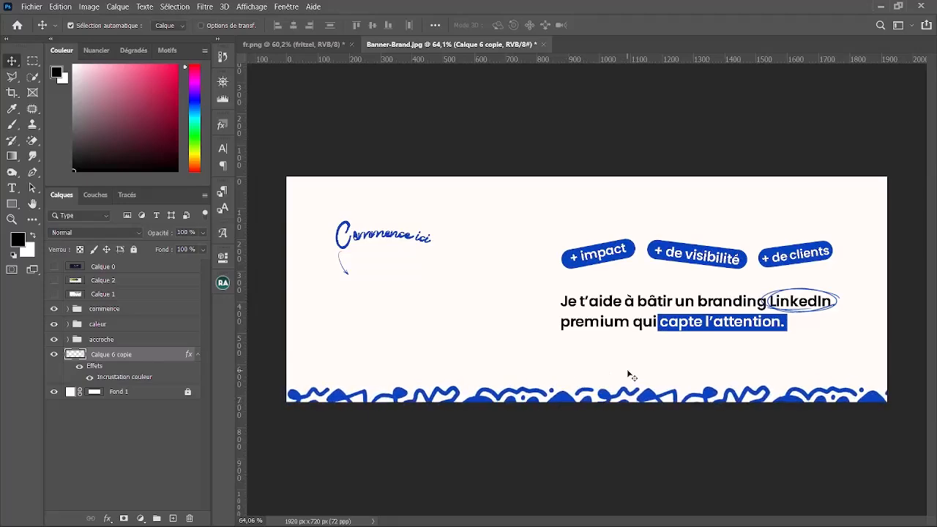
pyautogui.scroll(4, 421, 274)
pyautogui.scroll(-3, 421, 274)
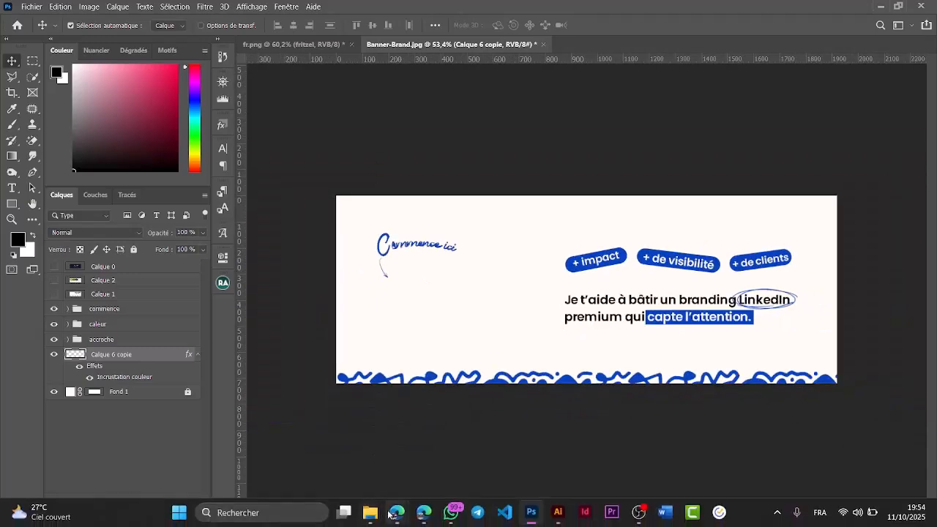
# Leave the doodle pin and return to the Pinterest motif design search results.
pyautogui.moveTo(393, 515)
pyautogui.click(380, 490)
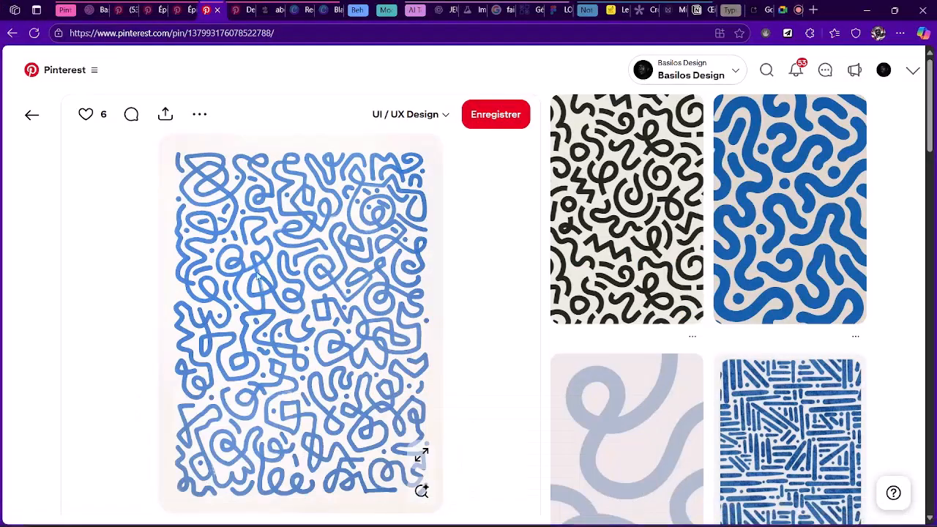
pyautogui.scroll(-12, 848, 304)
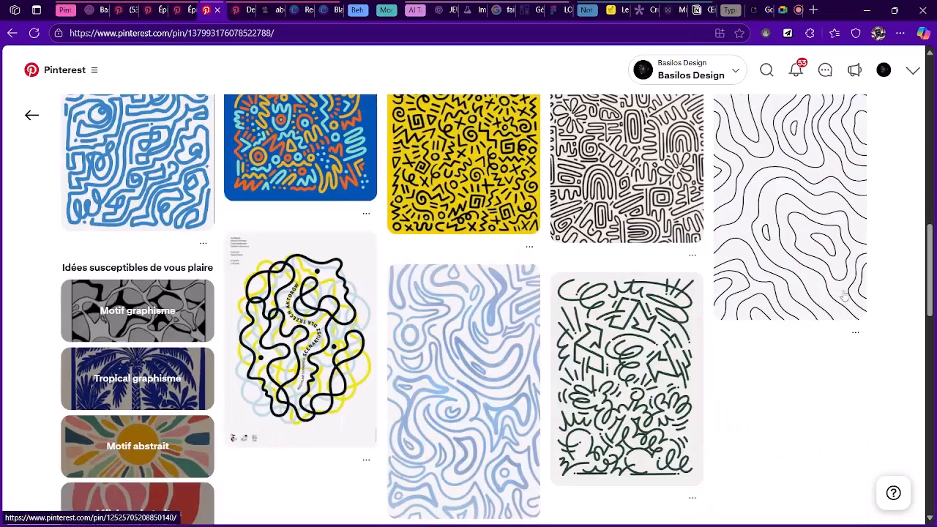
pyautogui.scroll(11, 842, 289)
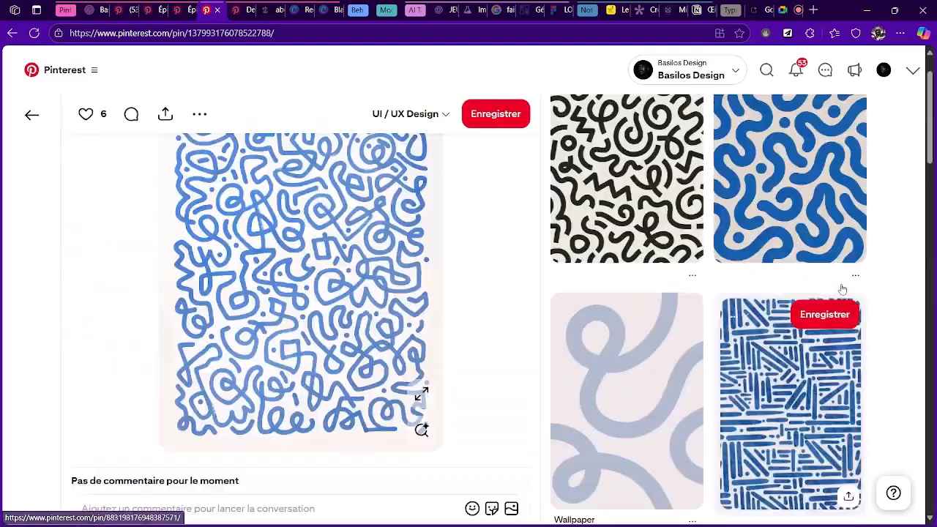
pyautogui.click(31, 115)
pyautogui.scroll(-5, 439, 234)
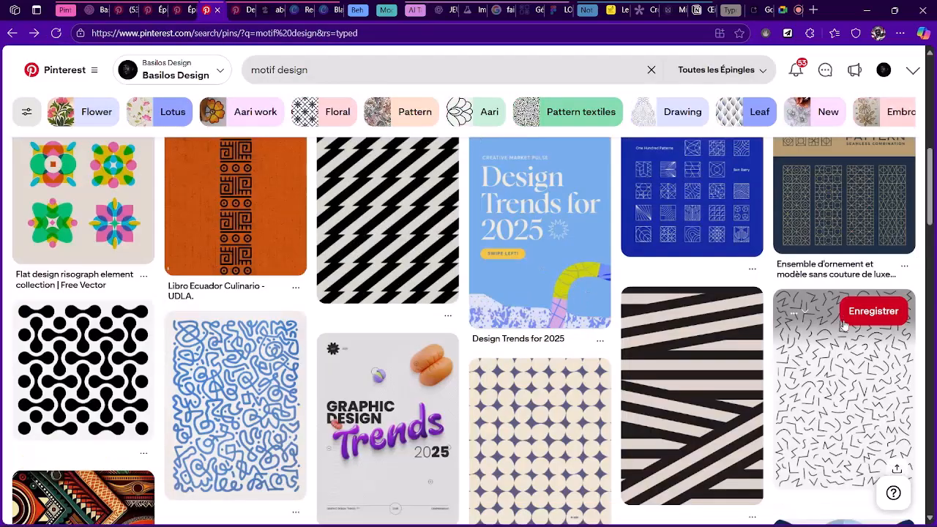
pyautogui.scroll(-4, 844, 322)
pyautogui.scroll(3, 844, 325)
pyautogui.scroll(-10, 837, 324)
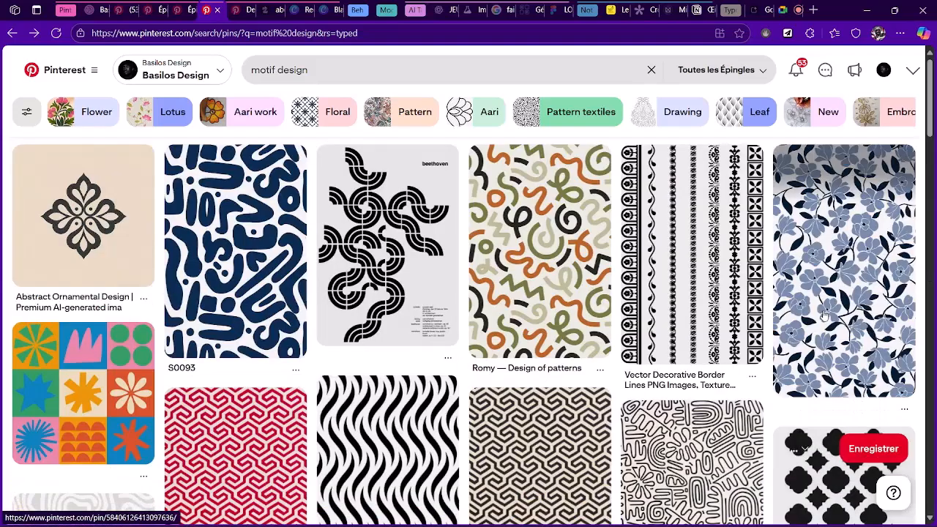
pyautogui.scroll(5, 820, 315)
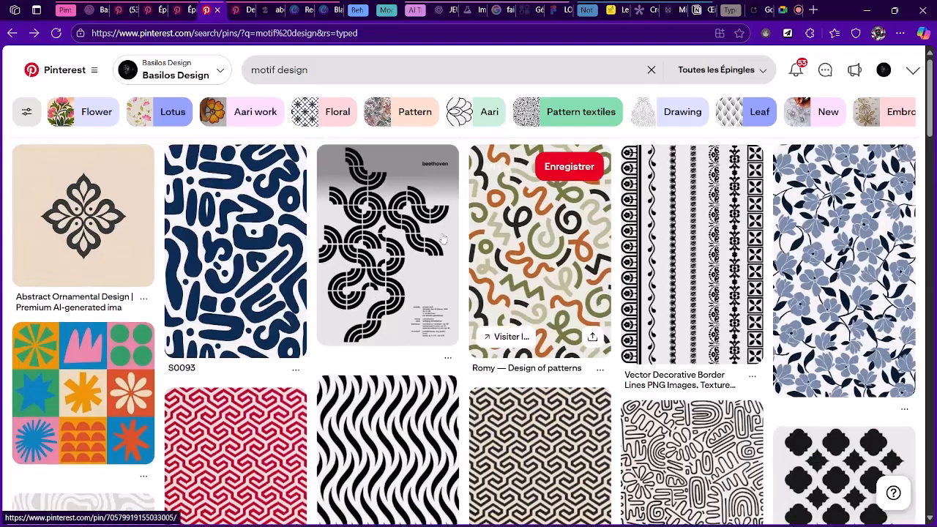
# Search 'motif design rules', then revise the query to 'motif design rgrid'.
pyautogui.click(318, 71)
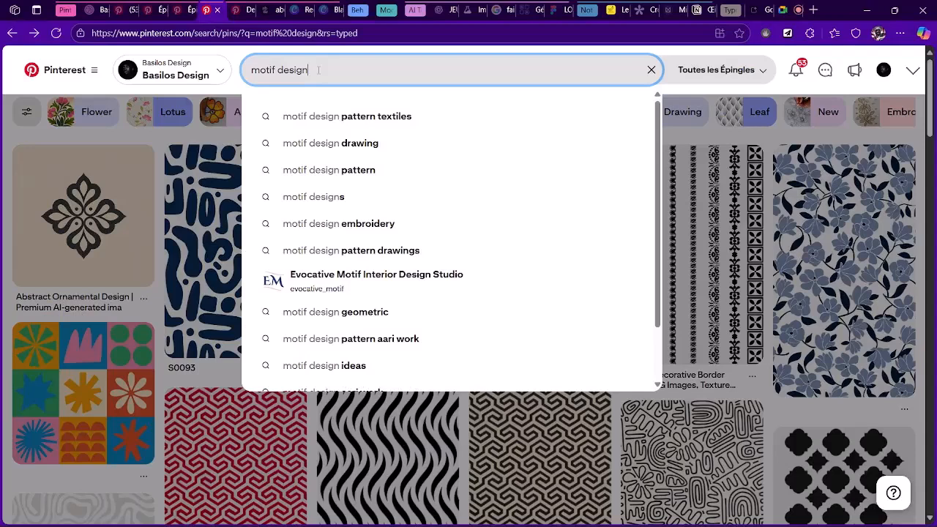
pyautogui.write('rules')
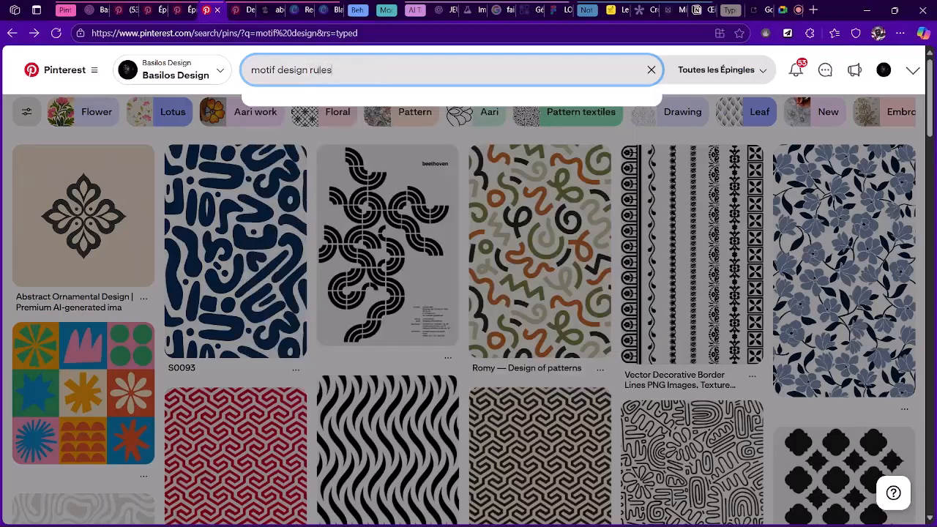
pyautogui.press('Return')
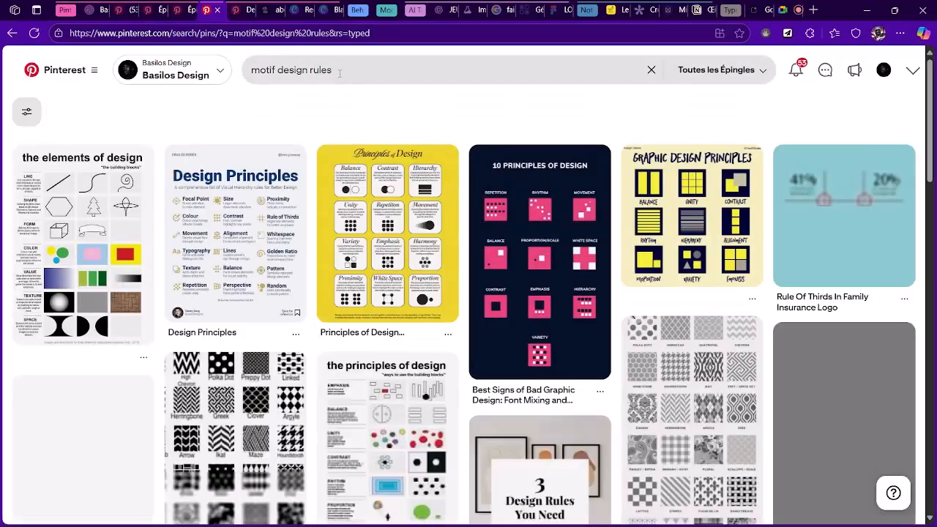
pyautogui.click(336, 73)
pyautogui.press('BackSpace')
pyautogui.press('BackSpace')
pyautogui.press('BackSpace')
pyautogui.press('BackSpace')
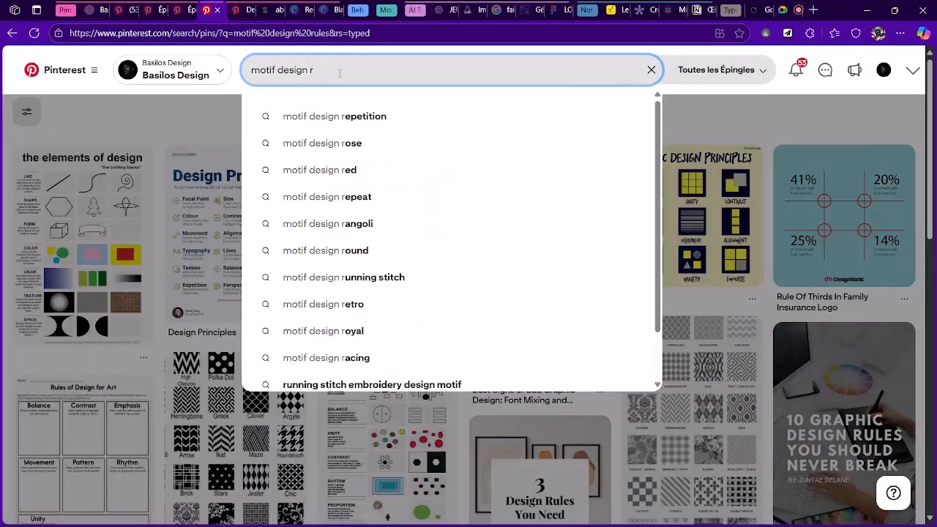
pyautogui.write('grid')
pyautogui.press('Return')
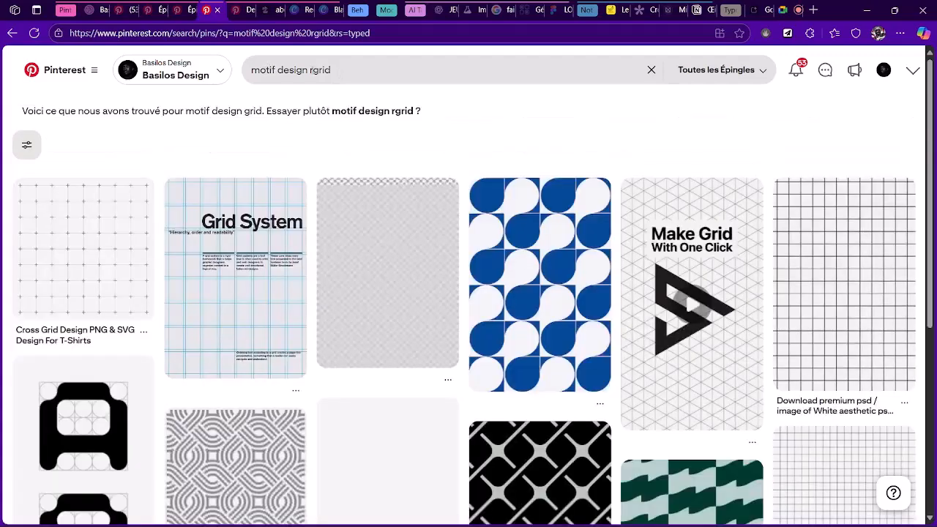
# Browse the grid results, opening the square line grid pin and then a diagonal-lines pin.
pyautogui.click(313, 69)
pyautogui.scroll(-6, 466, 248)
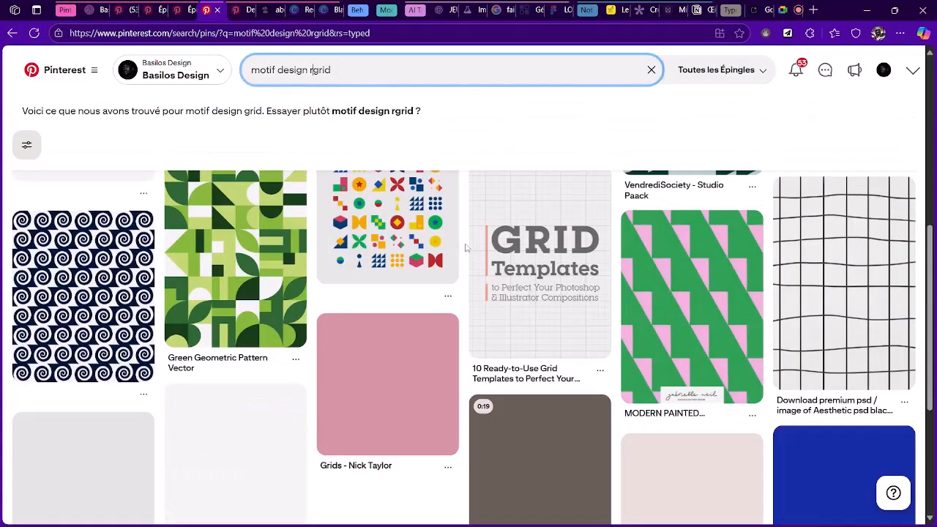
pyautogui.scroll(-3, 818, 356)
pyautogui.scroll(3, 822, 357)
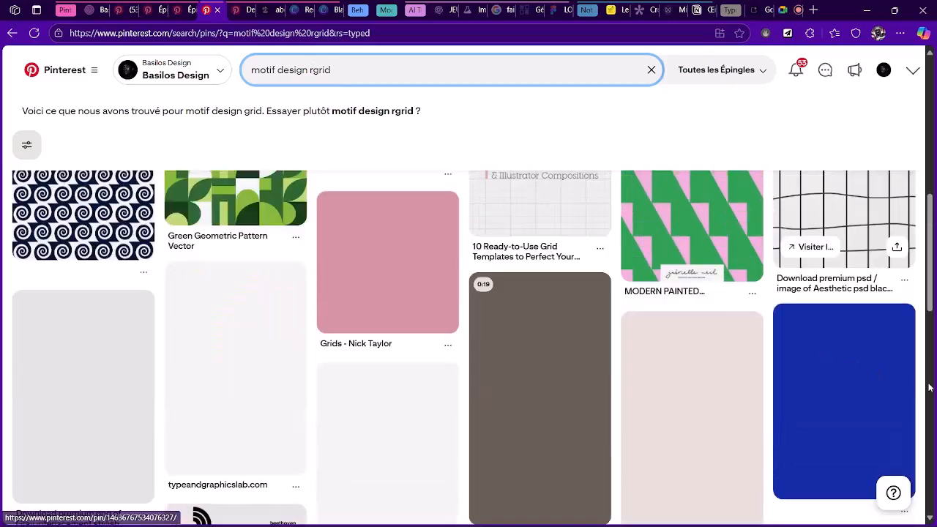
pyautogui.scroll(-2, 834, 351)
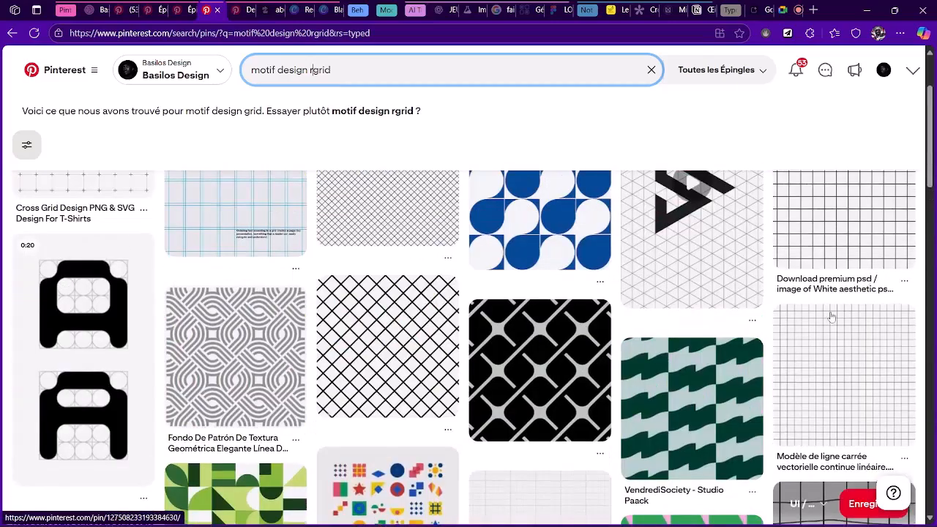
pyautogui.click(826, 355)
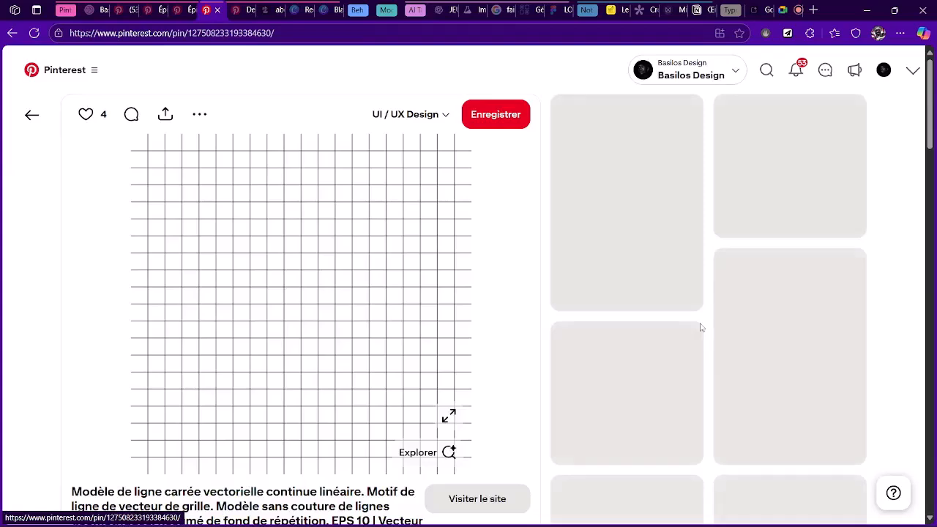
pyautogui.scroll(-5, 709, 326)
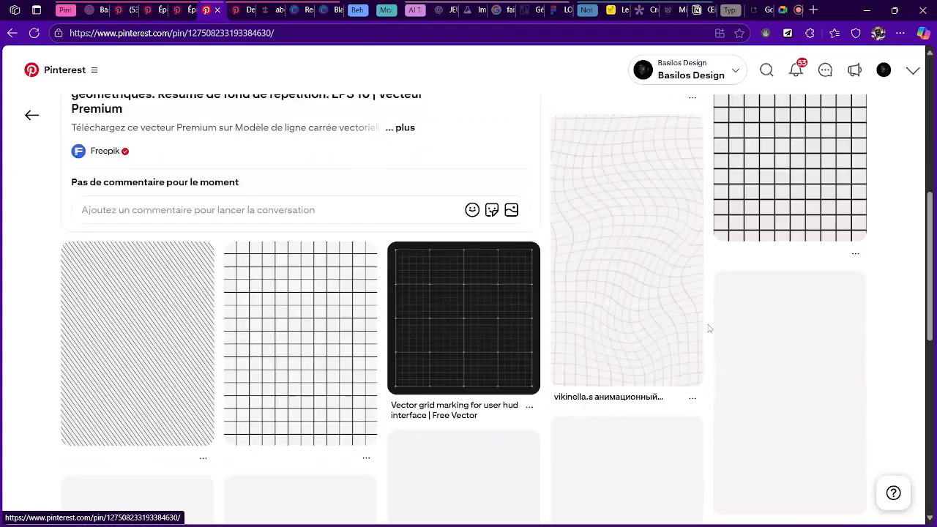
pyautogui.scroll(-3, 278, 353)
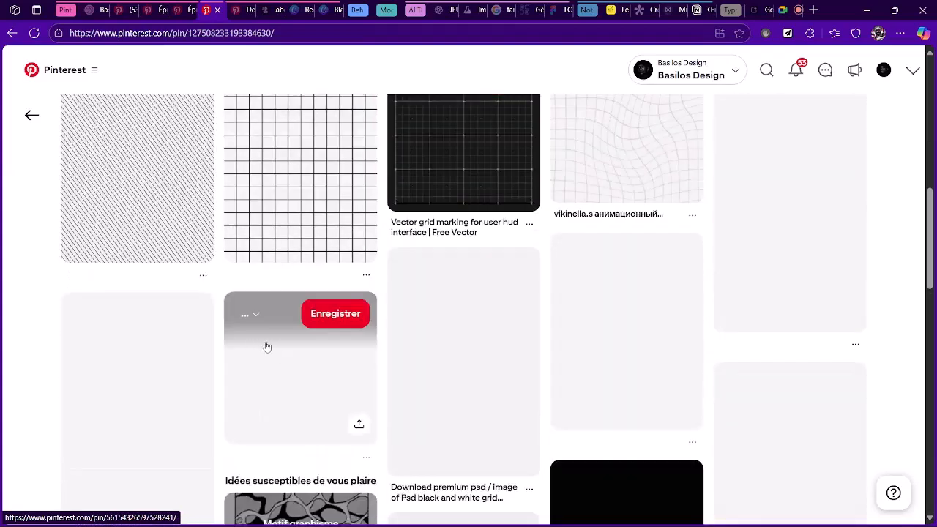
pyautogui.scroll(2, 282, 346)
pyautogui.scroll(-3, 282, 345)
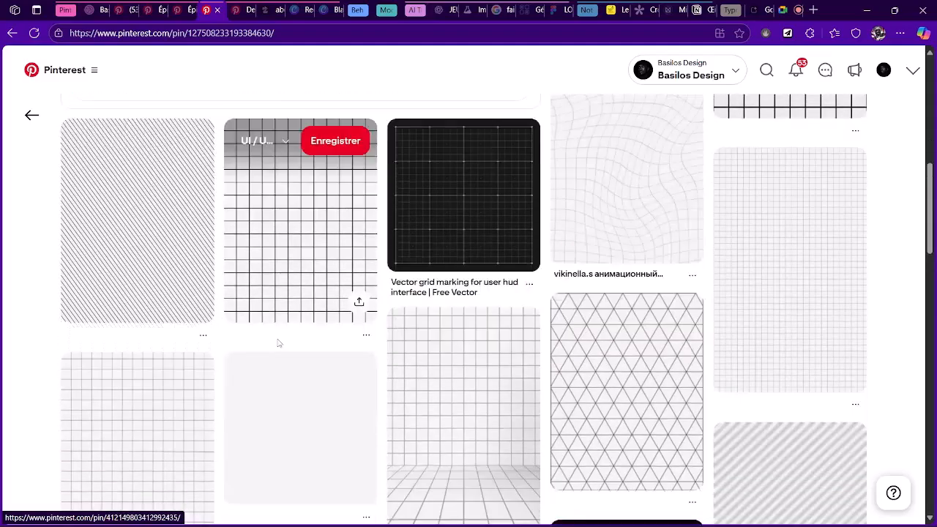
pyautogui.scroll(1, 270, 337)
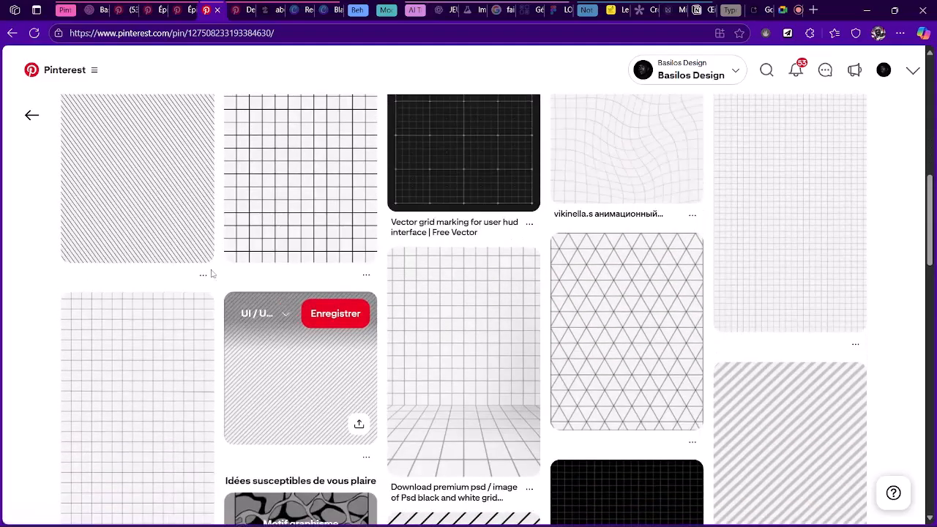
pyautogui.click(134, 203)
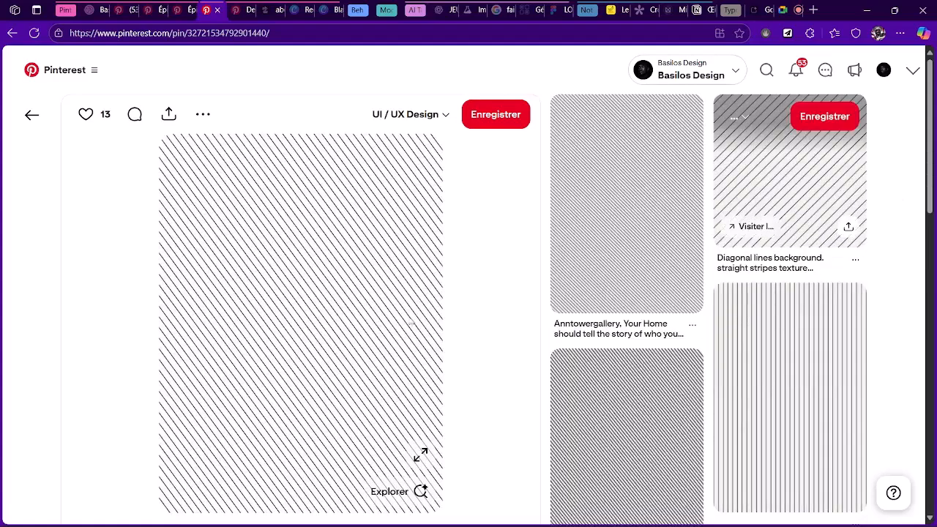
# Open the tall horizontal-stripes pin and copy its image with Copier l'image.
pyautogui.scroll(-5, 787, 338)
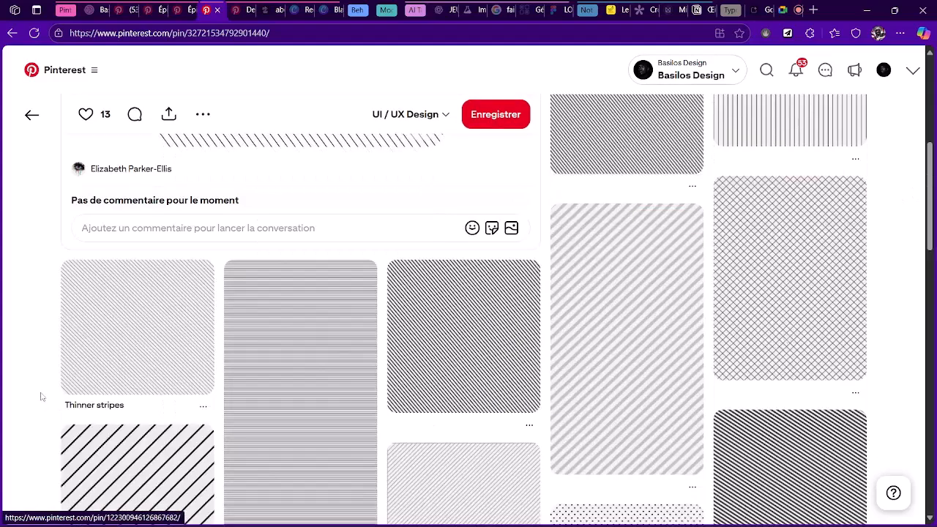
pyautogui.scroll(-3, 246, 362)
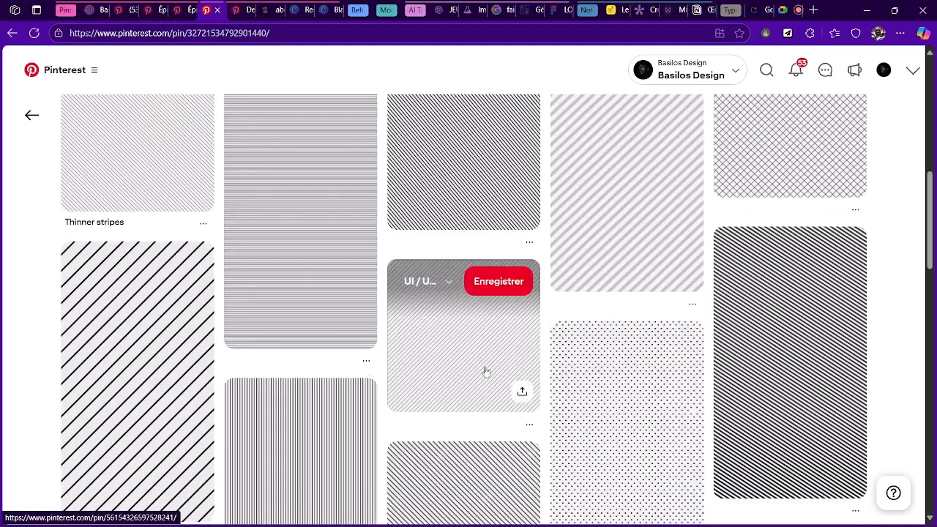
pyautogui.scroll(-4, 480, 370)
pyautogui.scroll(5, 474, 356)
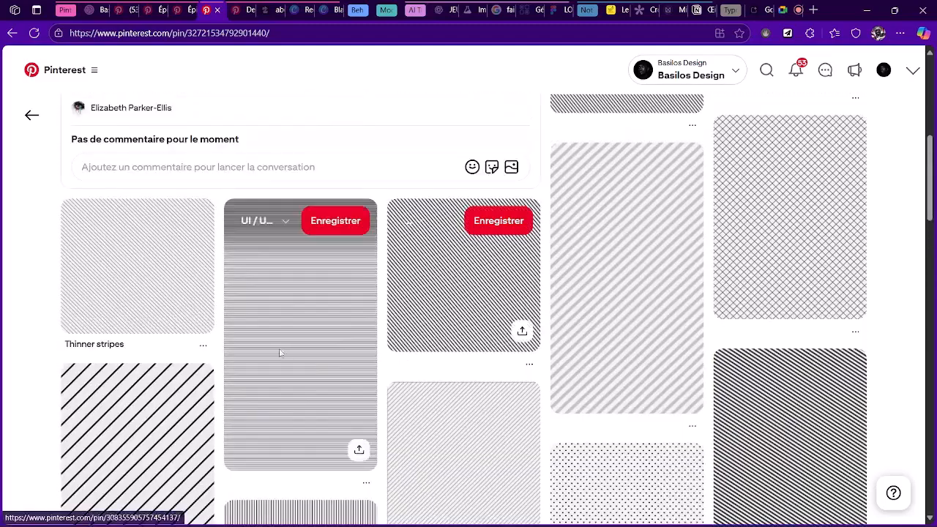
pyautogui.click(278, 352)
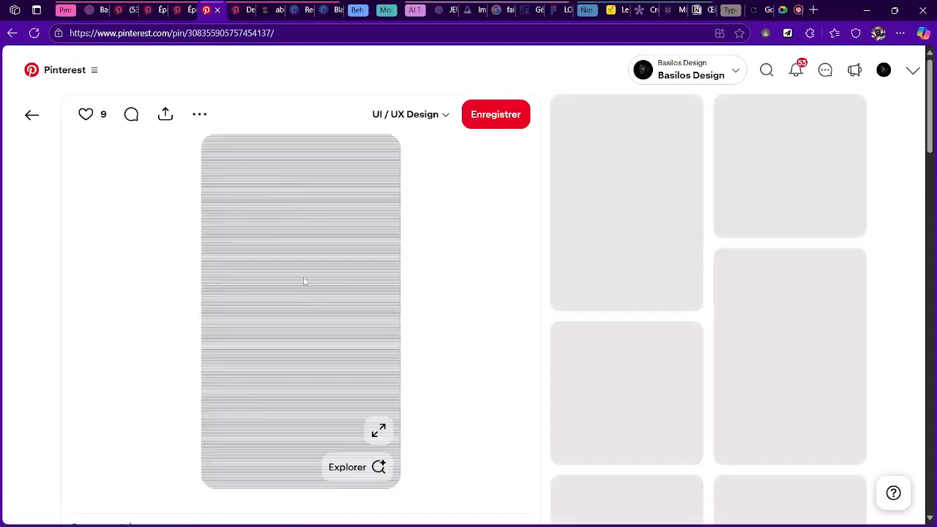
pyautogui.rightClick(303, 280)
pyautogui.click(349, 326)
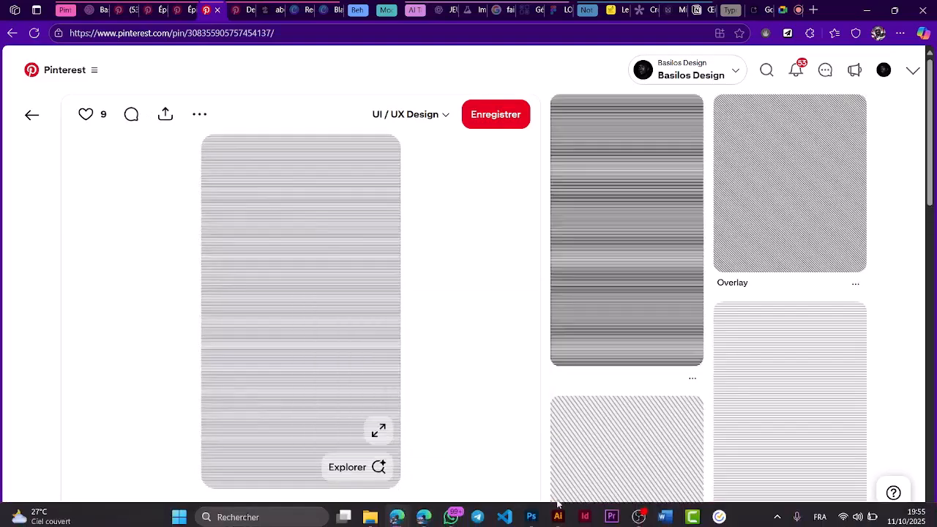
# Paste the stripes image above Fond 1, rotate it vertical and enlarge it over the banner.
pyautogui.click(531, 512)
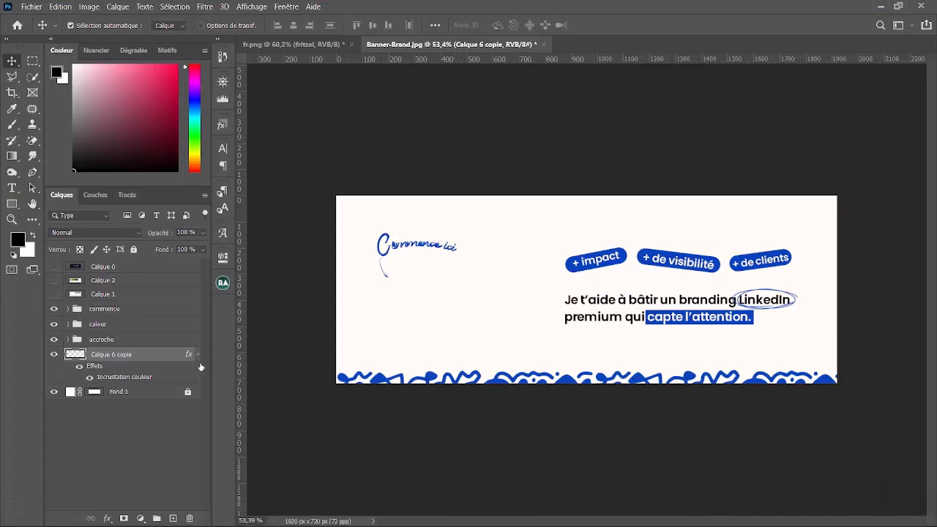
pyautogui.click(198, 355)
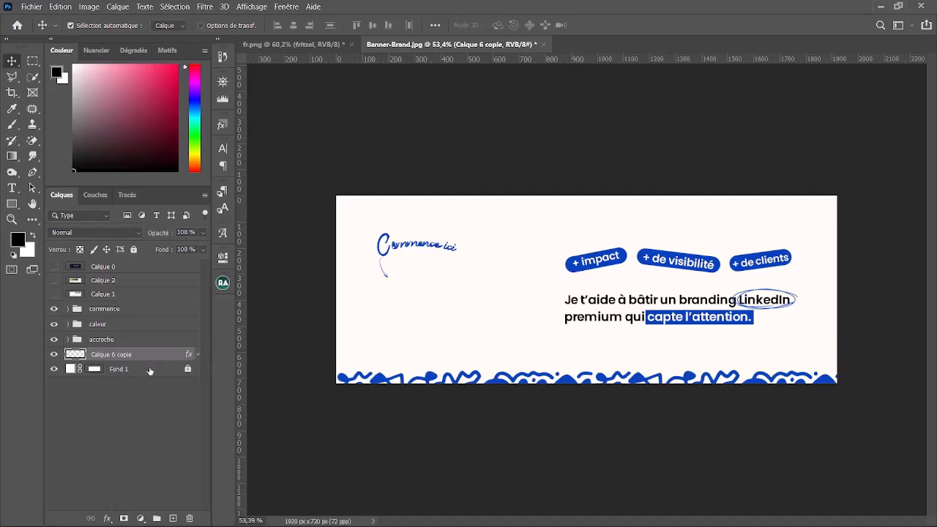
pyautogui.click(150, 372)
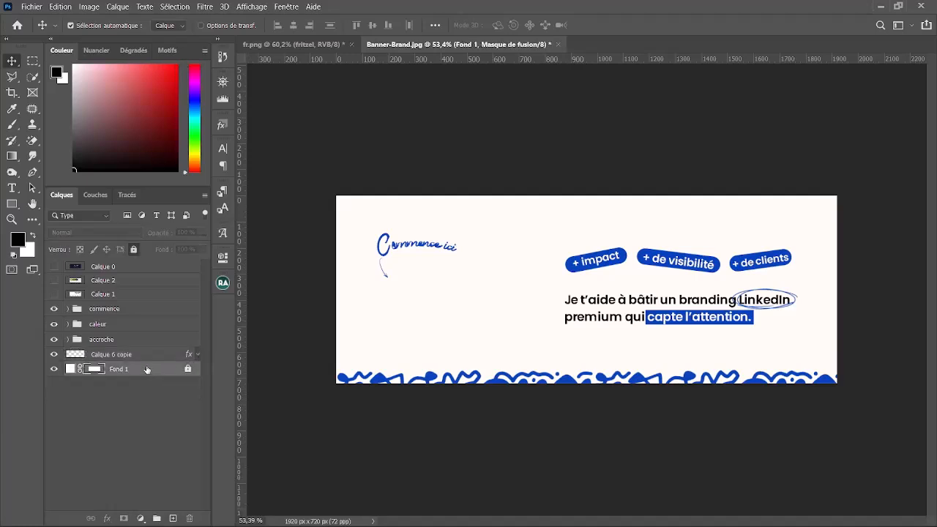
pyautogui.hotkey('ctrl', 'v')
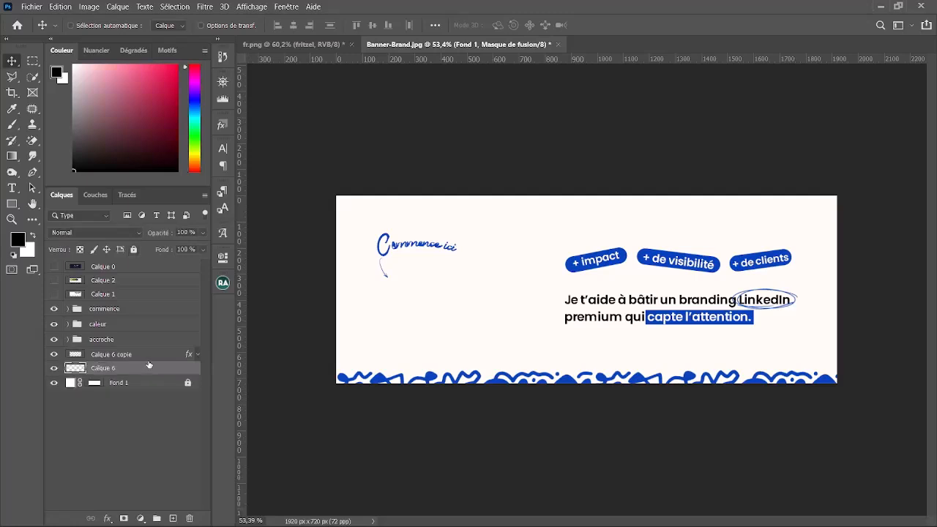
pyautogui.hotkey('ctrl', 't')
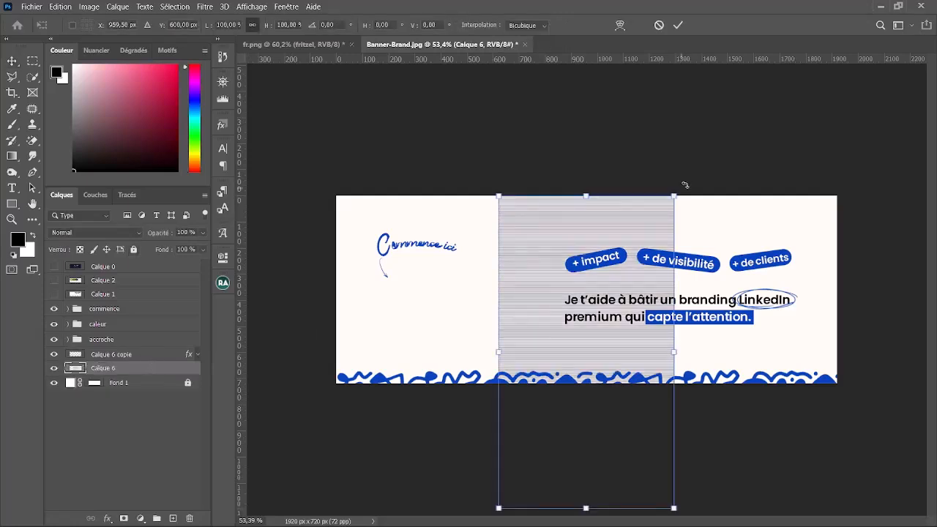
pyautogui.moveTo(683, 184); pyautogui.dragTo(480, 230)
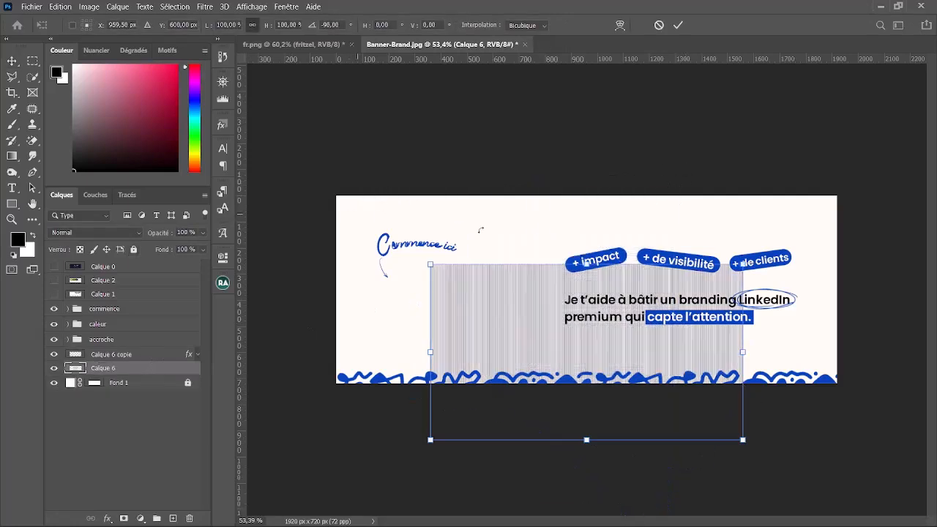
pyautogui.moveTo(575, 261); pyautogui.dragTo(571, 145)
pyautogui.press('Return')
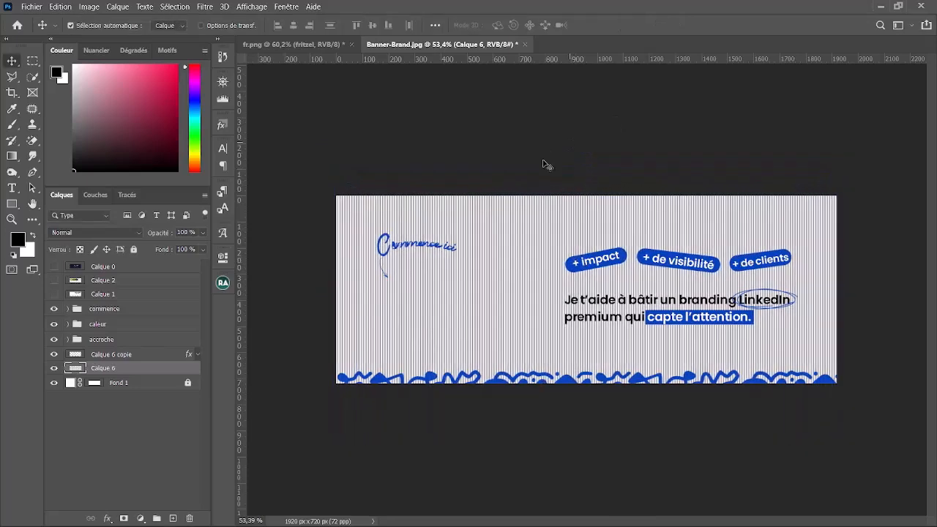
# Set the stripes layer's blend mode to Densité couleur +.
pyautogui.scroll(2, 460, 275)
pyautogui.scroll(-1, 457, 277)
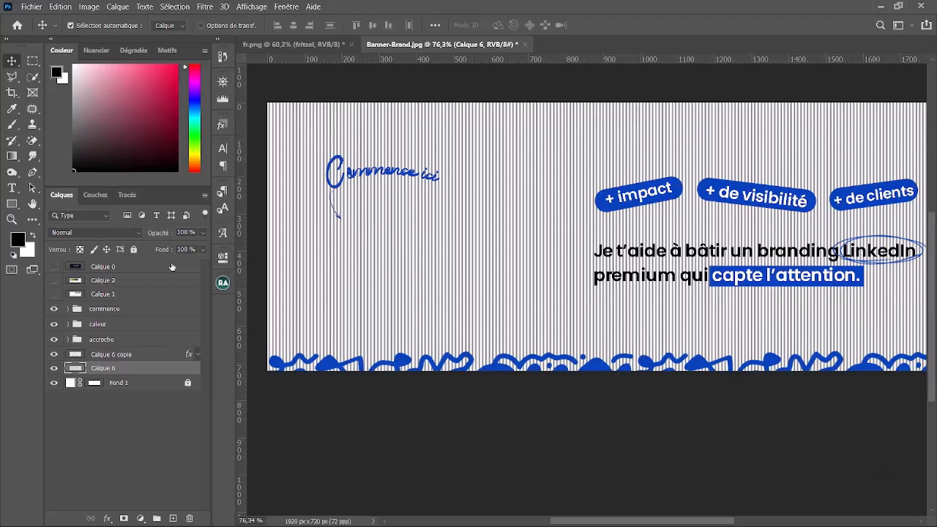
pyautogui.click(138, 233)
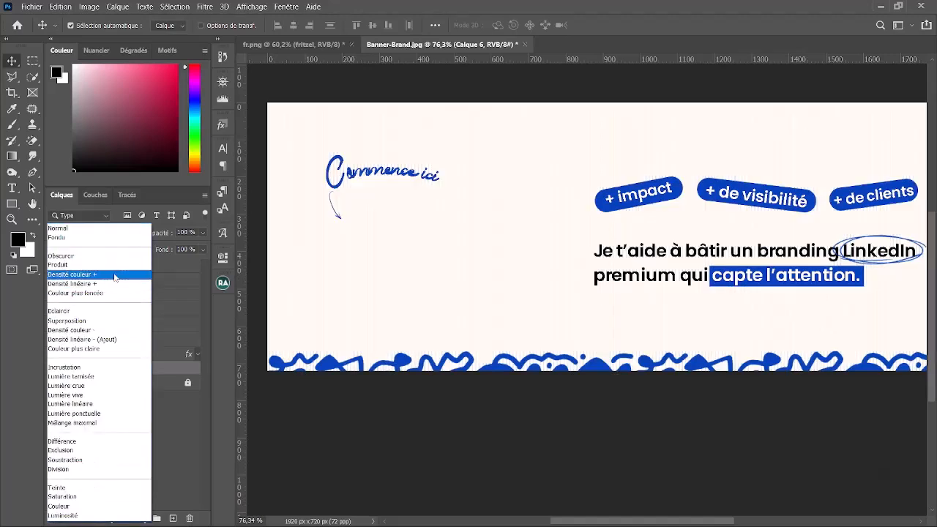
pyautogui.click(114, 274)
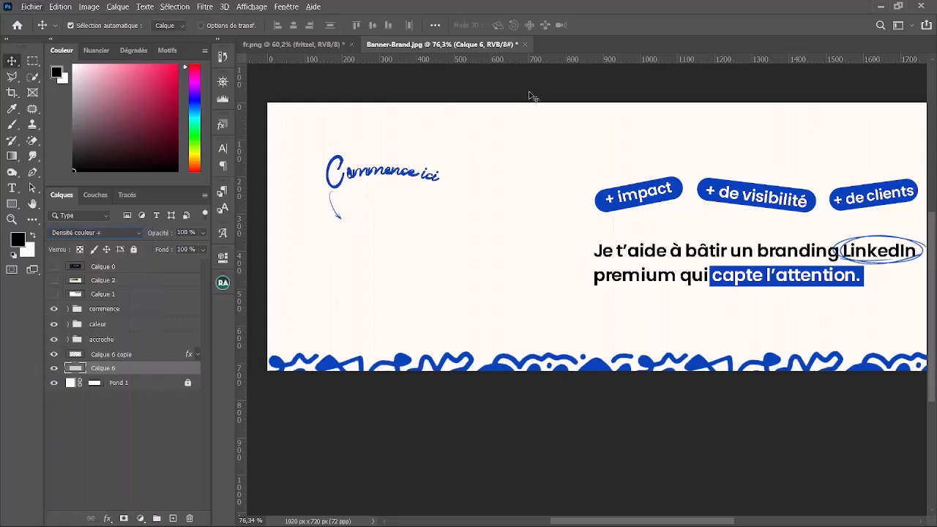
# Deselect the layer and show the cyan layout guides across the banner.
pyautogui.click(527, 155)
pyautogui.scroll(5, 533, 154)
pyautogui.scroll(-5, 535, 152)
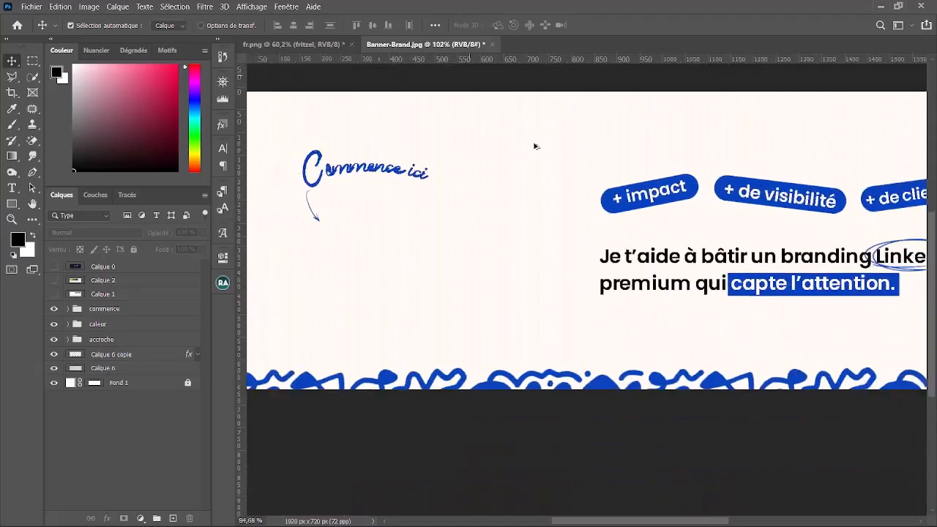
pyautogui.scroll(2, 527, 235)
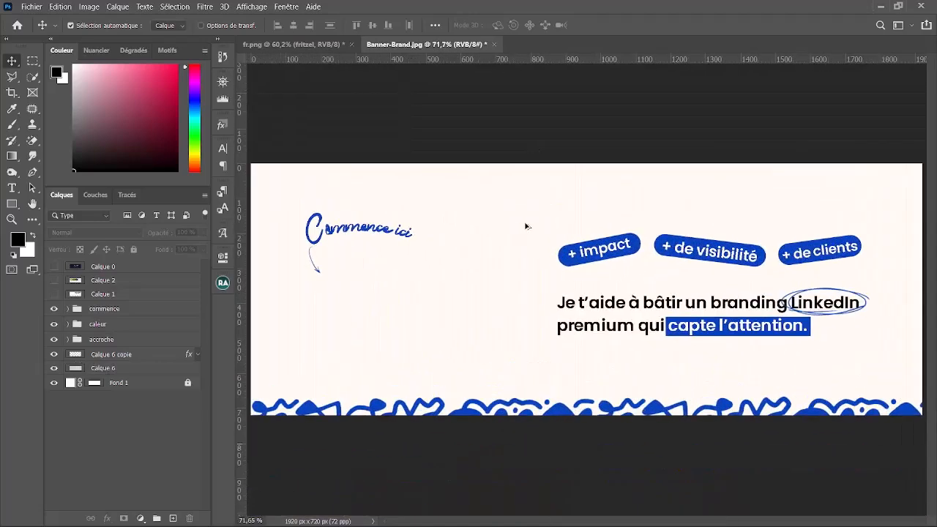
pyautogui.scroll(-1, 525, 274)
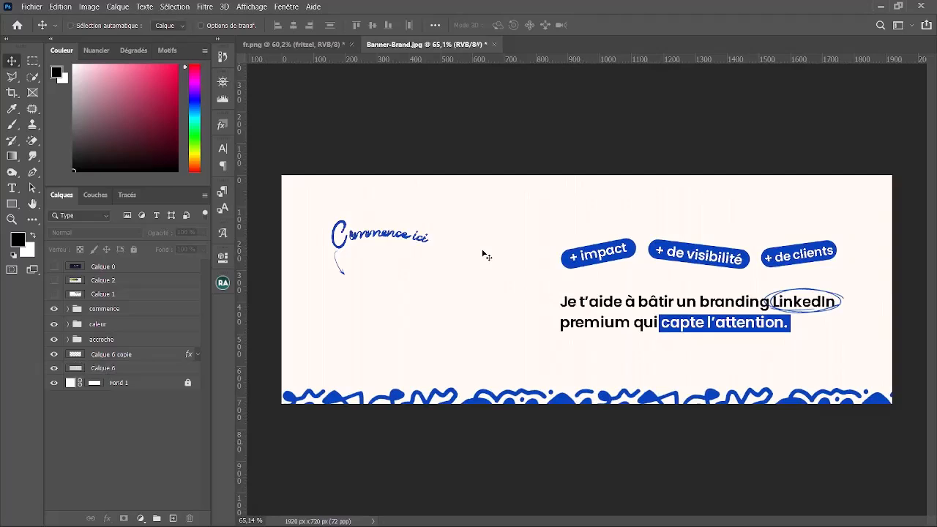
pyautogui.hotkey('ctrl', ';')
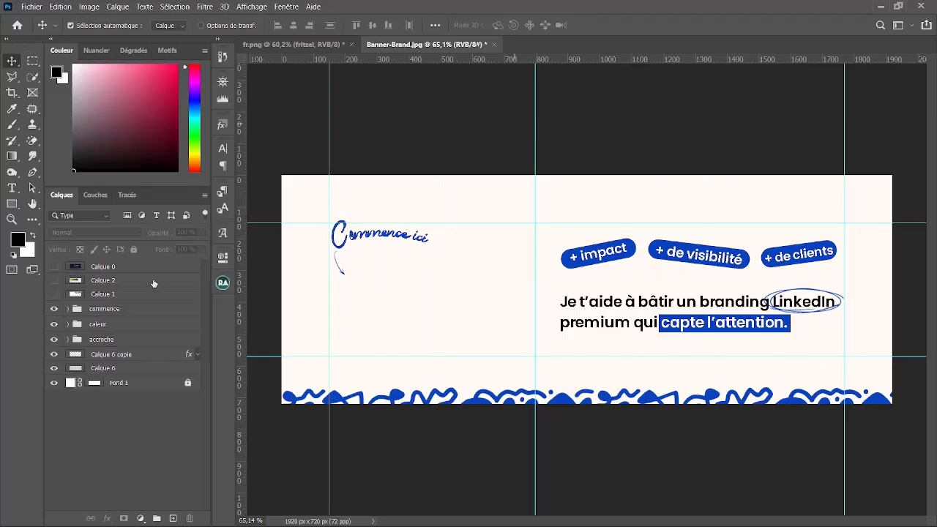
# Delete the hidden layers Calque 0, 1 and 2.
pyautogui.click(129, 295)
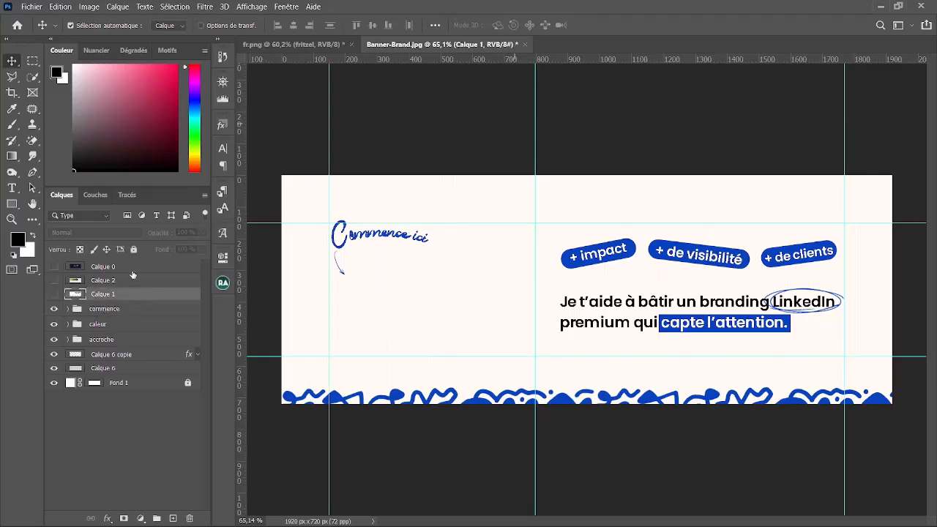
pyautogui.keyDown('shift'); pyautogui.click(134, 266); pyautogui.keyUp('shift')
pyautogui.press('Delete')
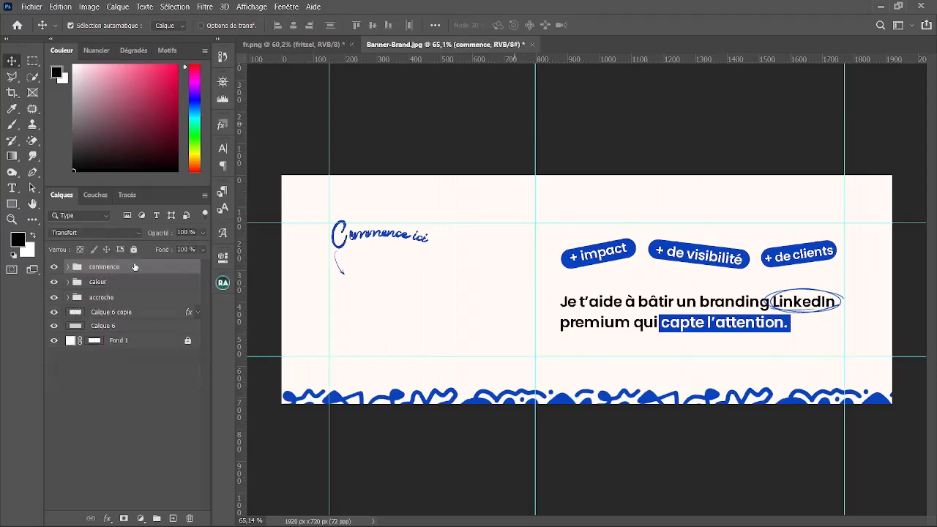
# Stamp all visible artwork into Calque 7 and convert it to a smart object.
pyautogui.hotkey('ctrl', 'alt', 'shift', 'e')
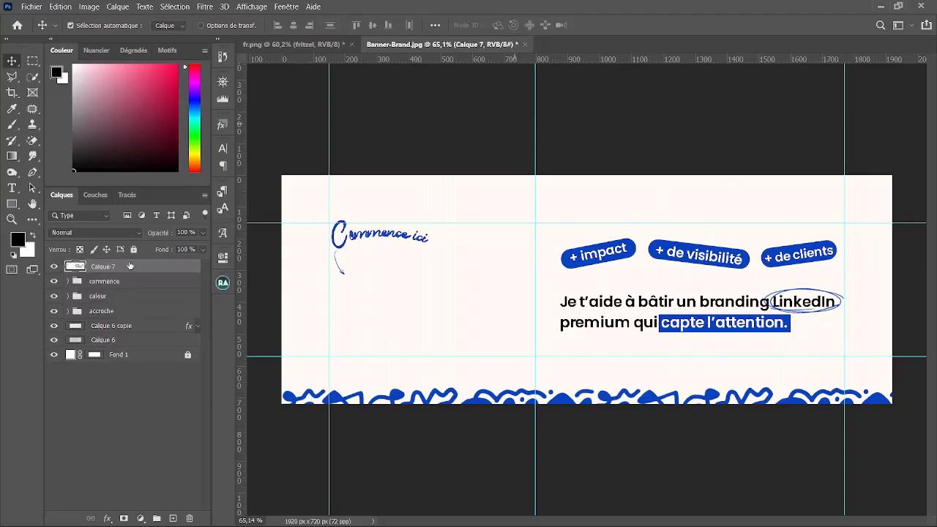
pyautogui.rightClick(128, 267)
pyautogui.click(157, 181)
# Open Camera Raw on Calque 7, try a dark vignette, then reset vignette and grain to zero.
pyautogui.hotkey('ctrl', 'shift', 'a')
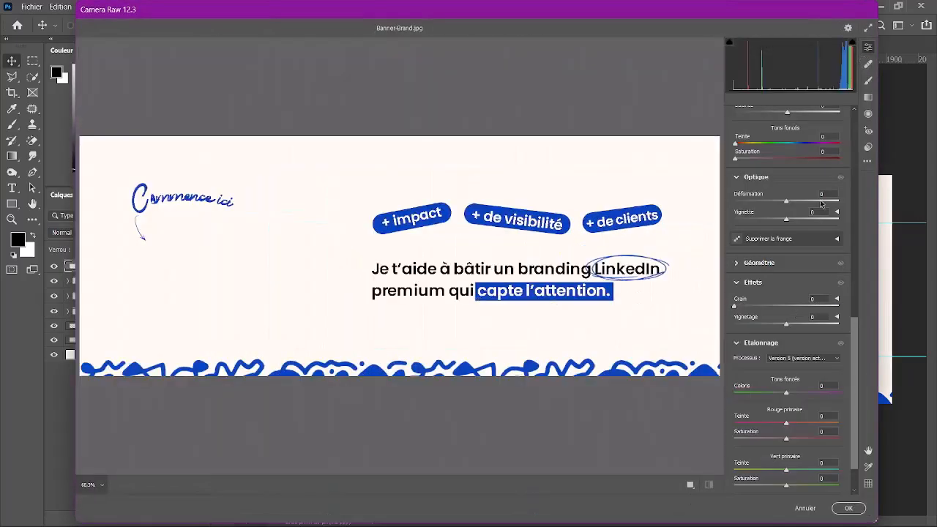
pyautogui.click(854, 204)
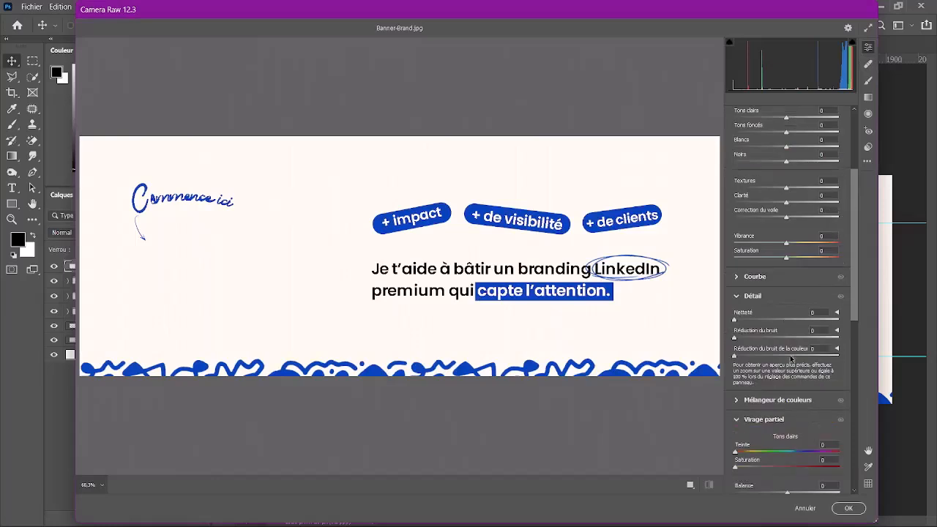
pyautogui.click(855, 347)
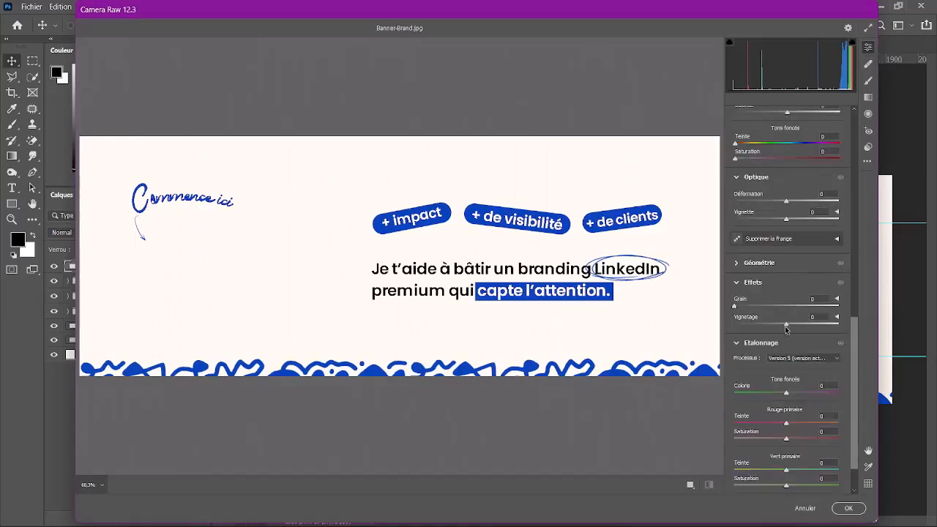
pyautogui.moveTo(787, 324)
pyautogui.mouseDown()
pyautogui.moveTo(722, 333)
pyautogui.moveTo(791, 329)
pyautogui.mouseUp()
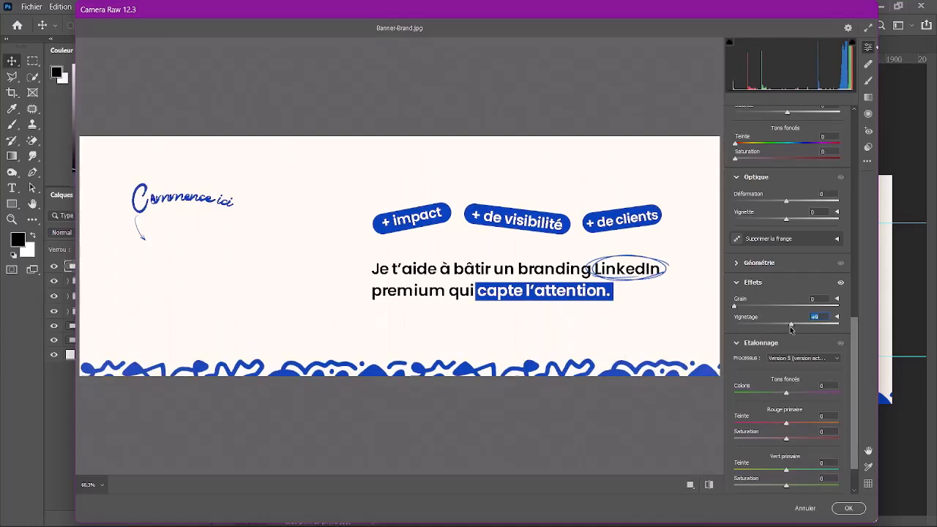
pyautogui.doubleClick(790, 327)
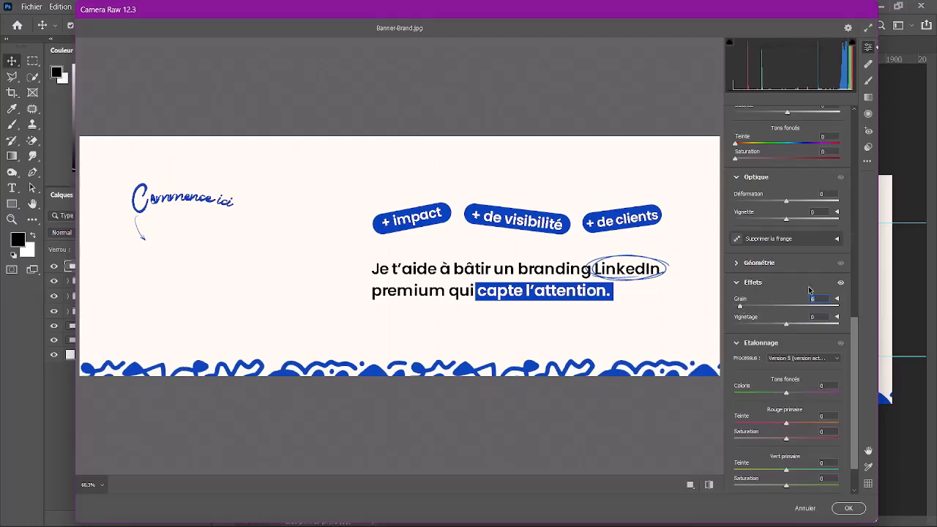
pyautogui.doubleClick(740, 308)
# Set Netteté 35, noise reduction 27, Textures +11, Clarté +13, Contraste +9, Vibrance and Saturation +4.
pyautogui.click(853, 251)
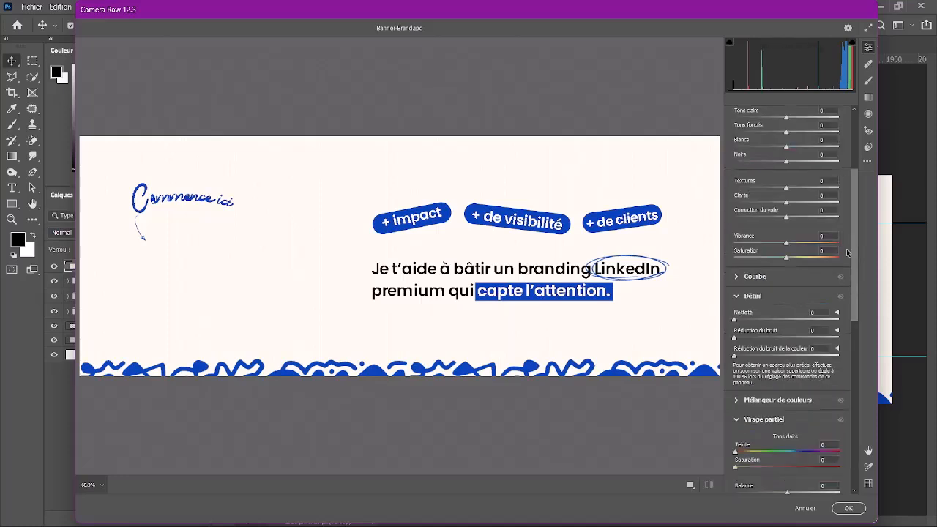
pyautogui.click(759, 320)
pyautogui.click(761, 338)
pyautogui.moveTo(790, 247); pyautogui.dragTo(792, 250)
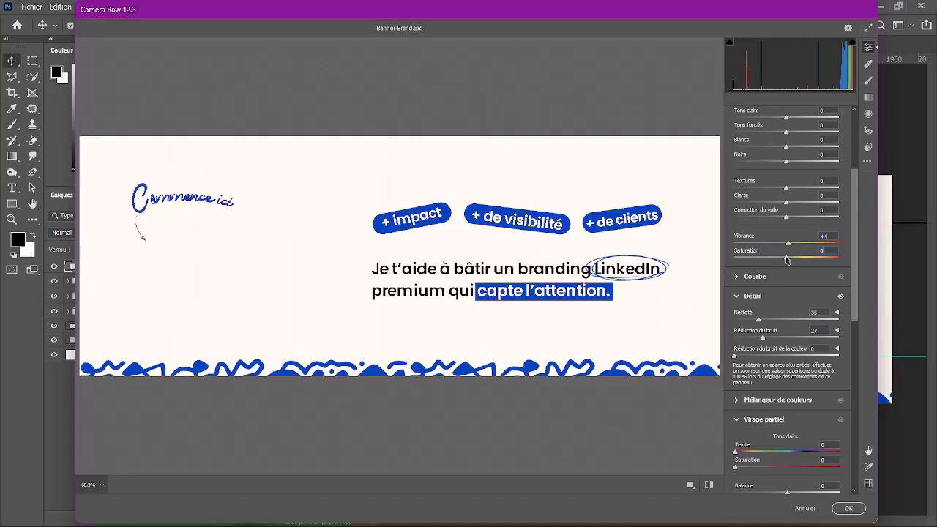
pyautogui.moveTo(787, 259); pyautogui.dragTo(788, 260)
pyautogui.moveTo(791, 189); pyautogui.dragTo(798, 203)
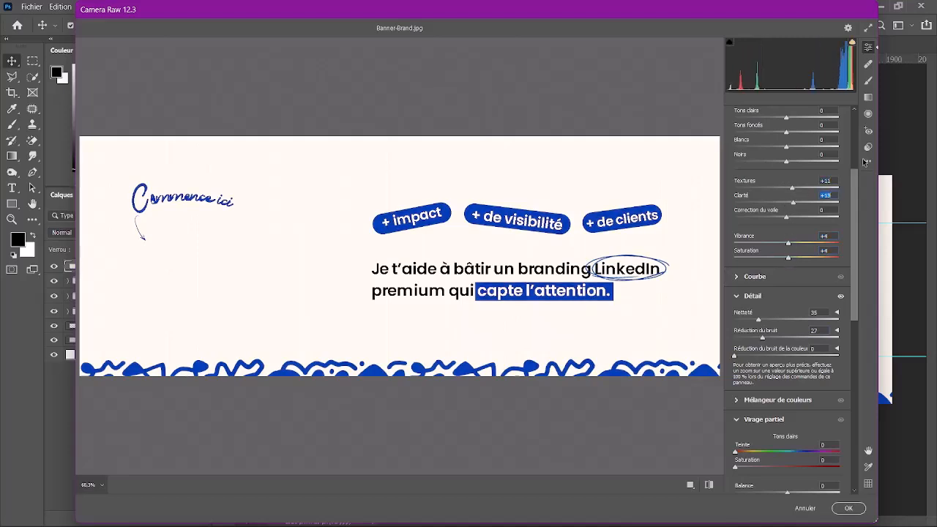
pyautogui.scroll(4, 783, 234)
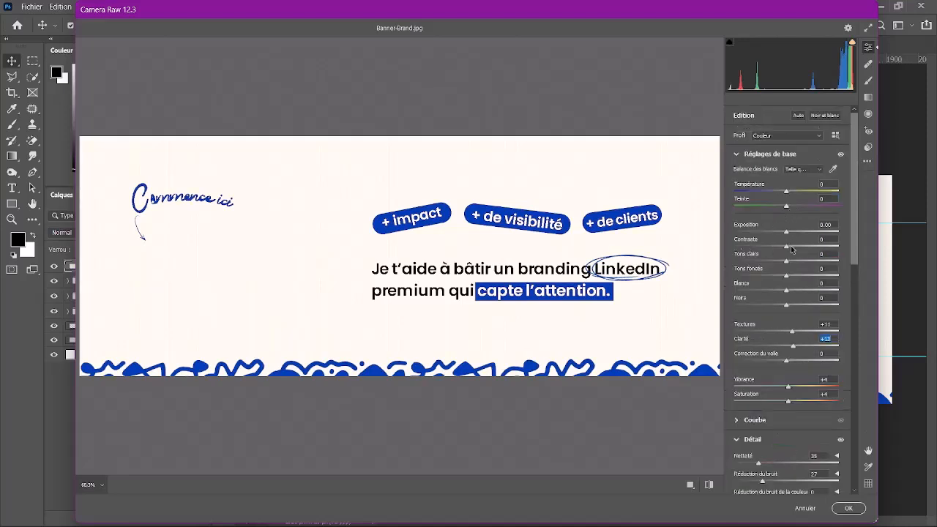
pyautogui.moveTo(790, 249); pyautogui.dragTo(768, 232)
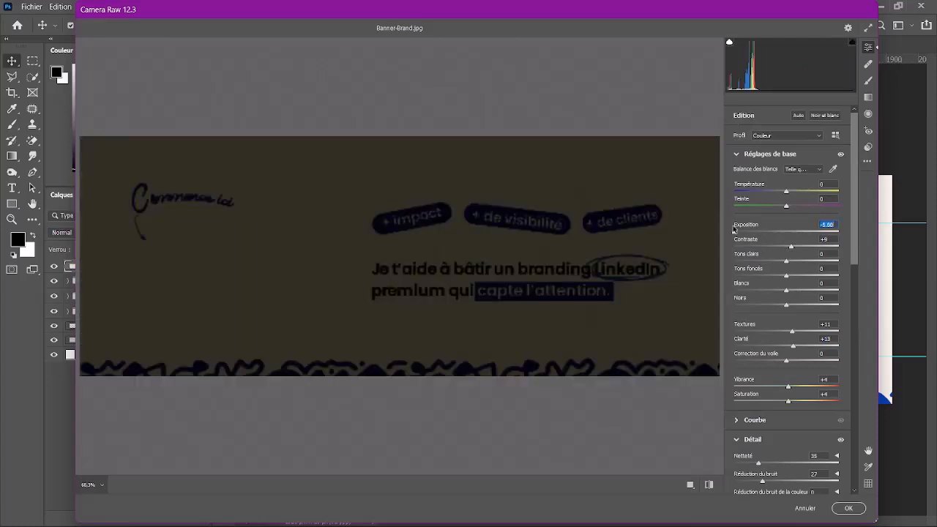
pyautogui.write('0')
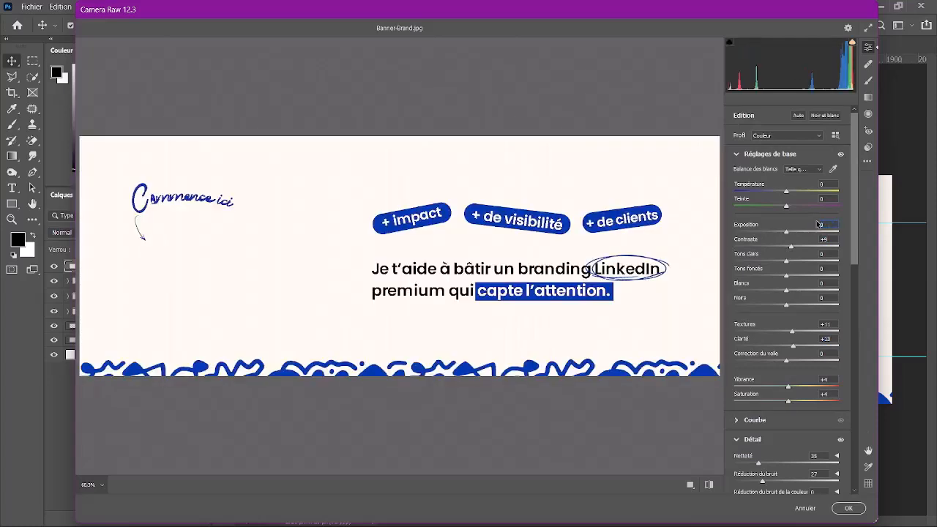
# Try temperature and tint shifts, return both to neutral, and apply the Camera Raw filter.
pyautogui.click(788, 191)
pyautogui.click(828, 206)
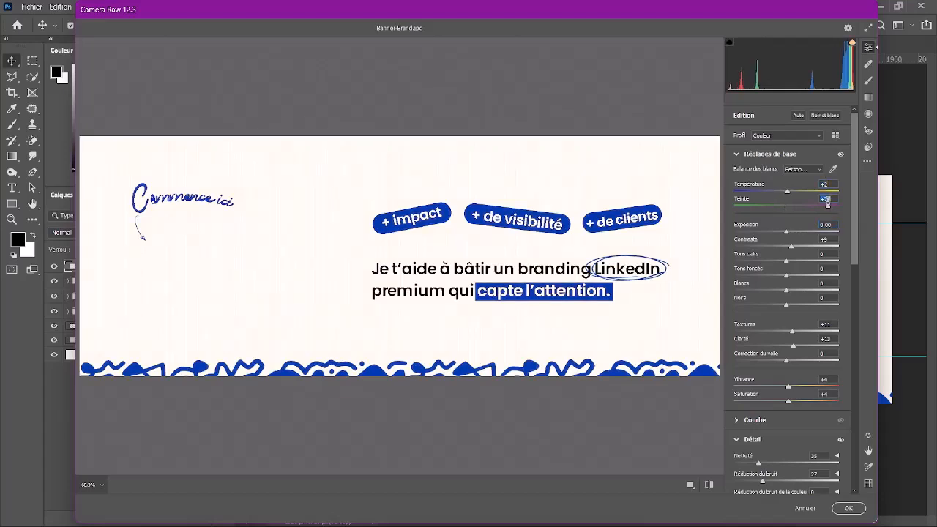
pyautogui.click(787, 208)
pyautogui.click(833, 183)
pyautogui.write('0')
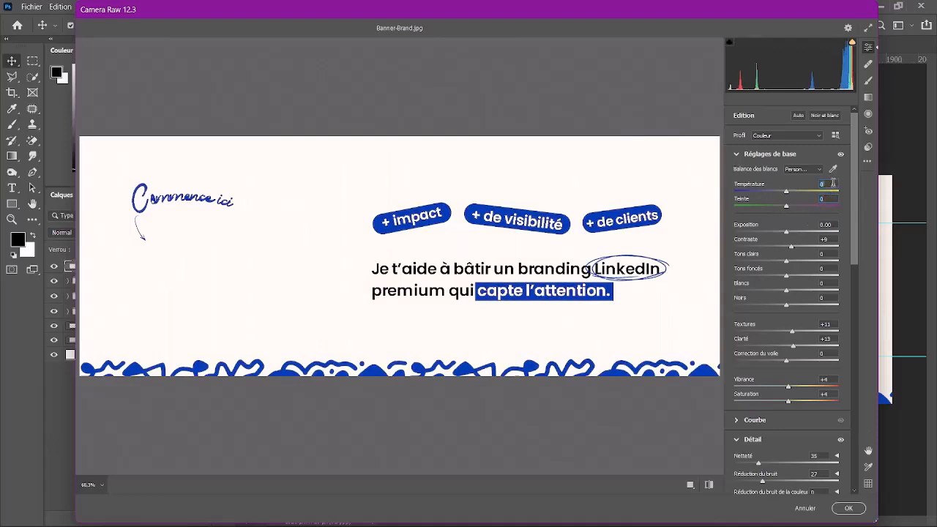
pyautogui.click(850, 508)
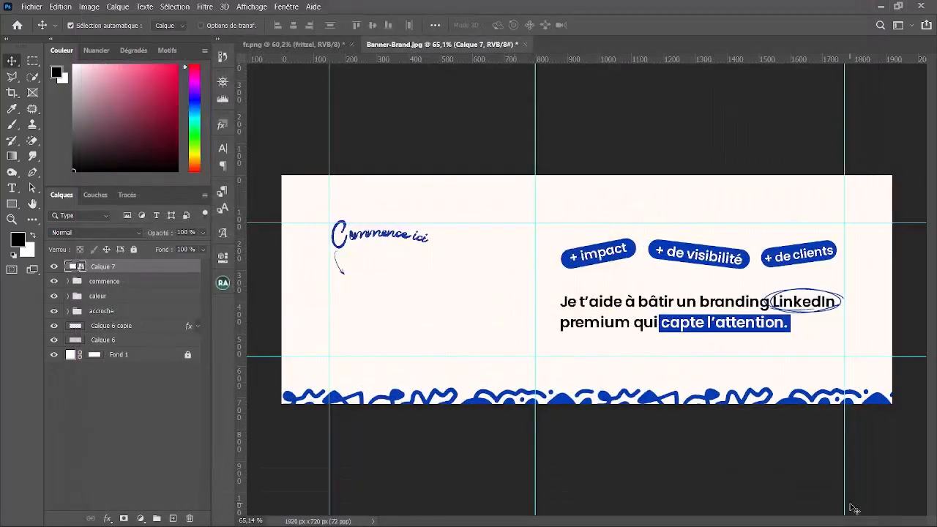
pyautogui.scroll(1, 492, 320)
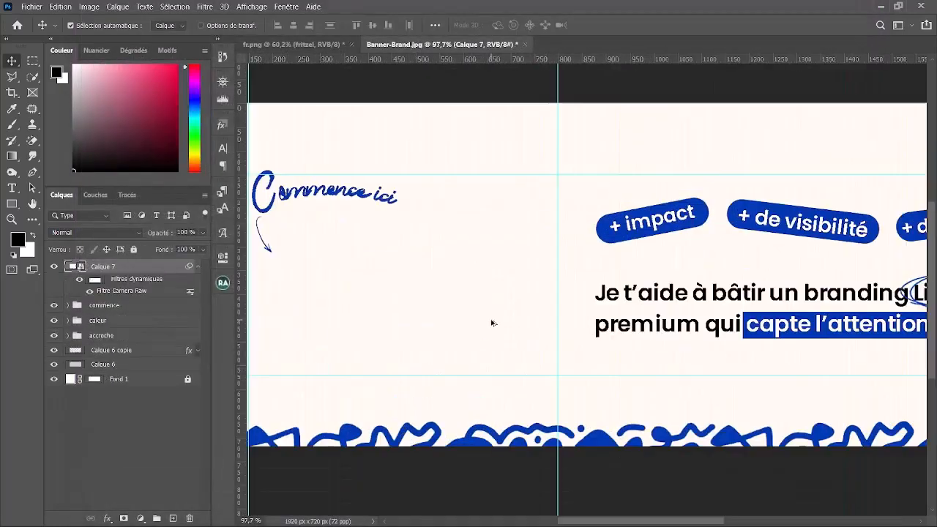
pyautogui.scroll(-2, 493, 320)
pyautogui.scroll(1, 443, 341)
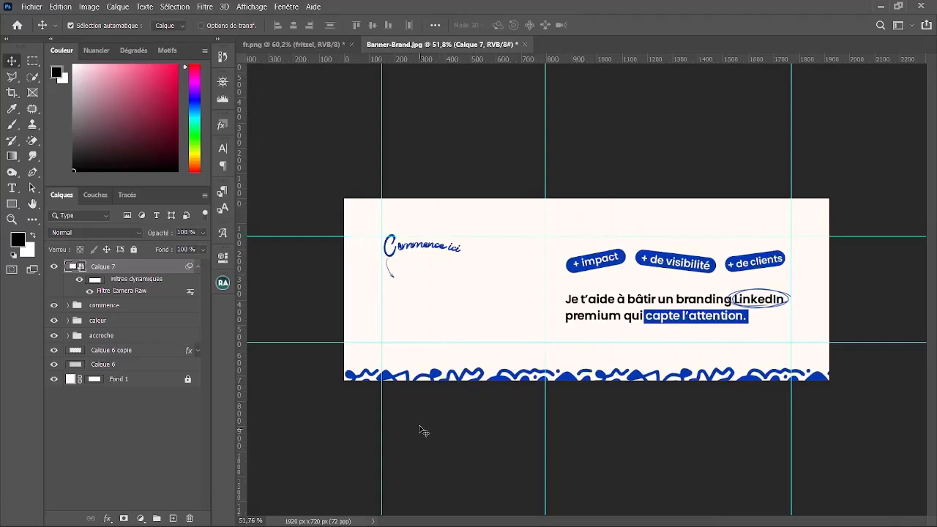
pyautogui.moveTo(394, 517)
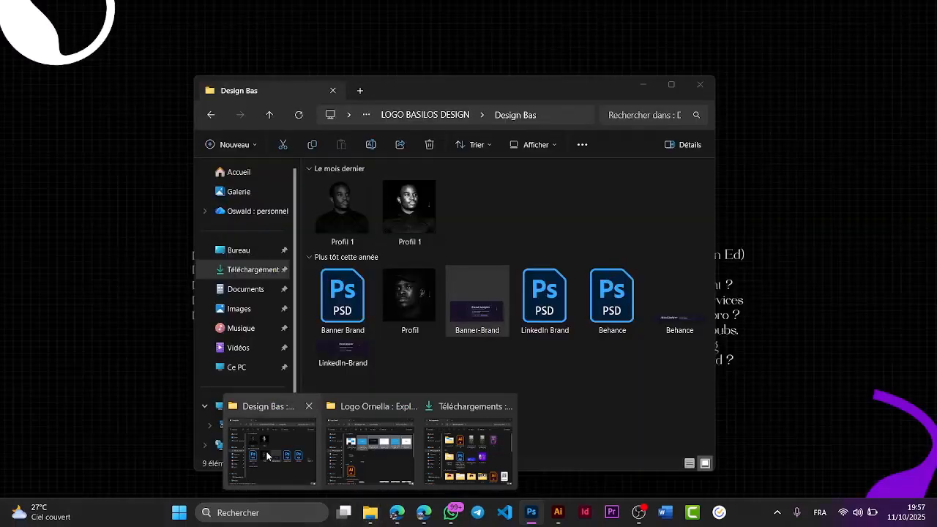
# Navigate File Explorer from LOGO BASILOS DESIGN up to Téléchargements and into the IA folder.
pyautogui.click(269, 450)
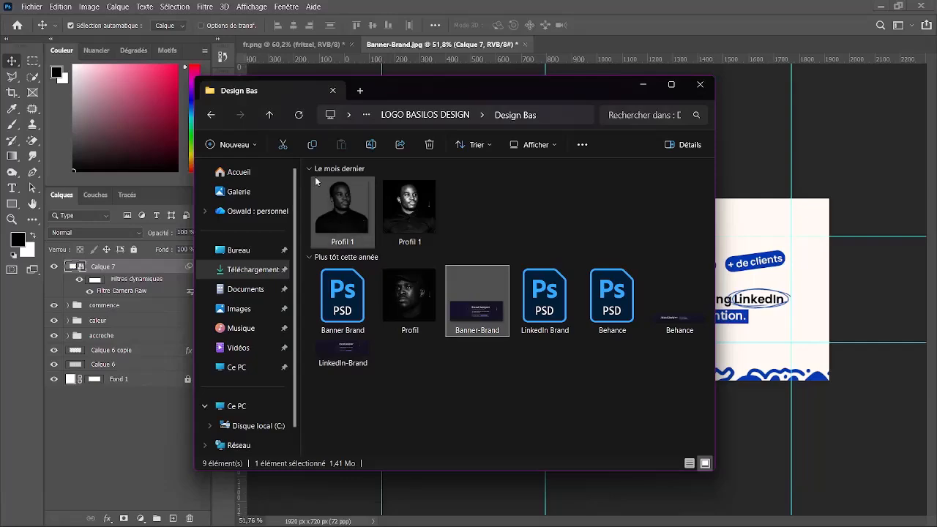
pyautogui.click(269, 115)
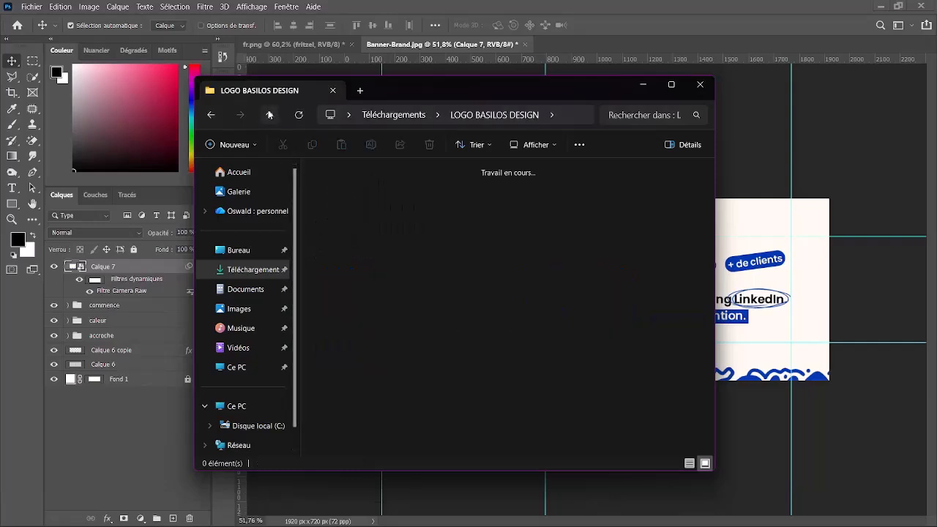
pyautogui.scroll(3, 638, 380)
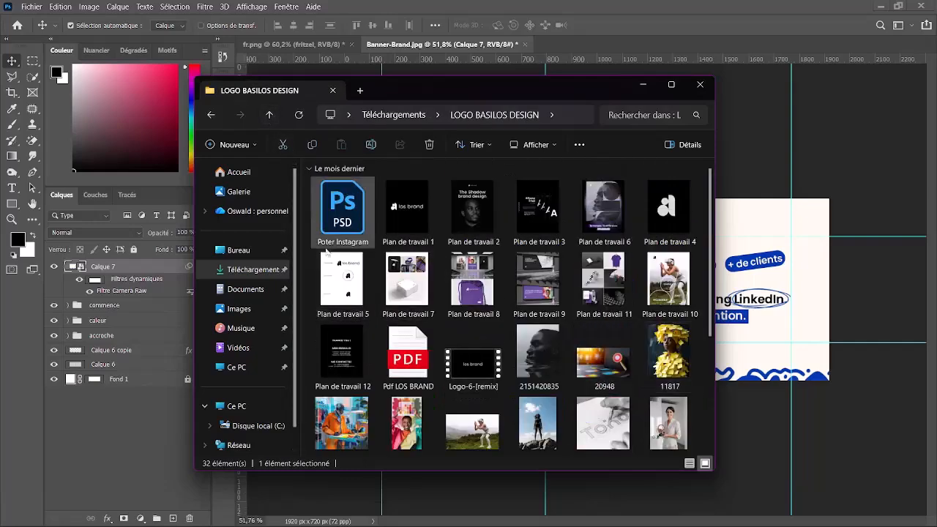
pyautogui.click(249, 269)
pyautogui.scroll(-3, 568, 349)
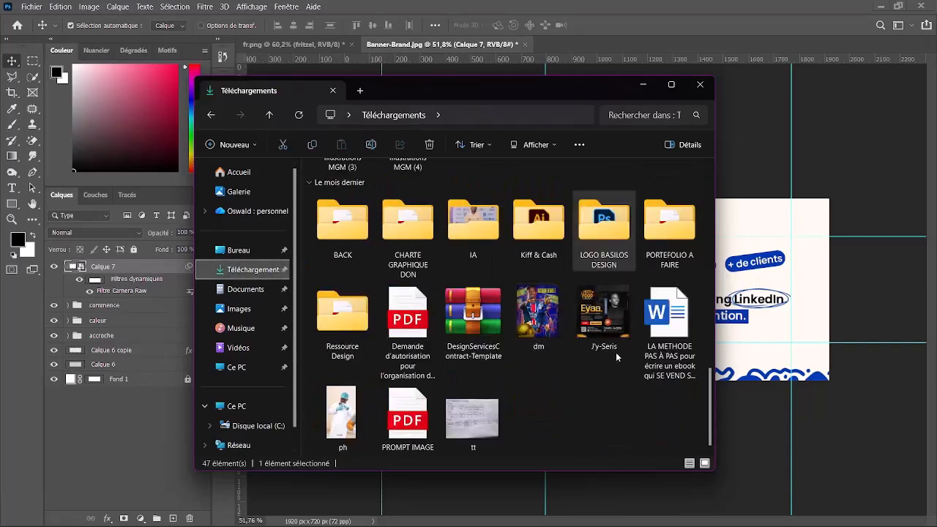
pyautogui.doubleClick(488, 252)
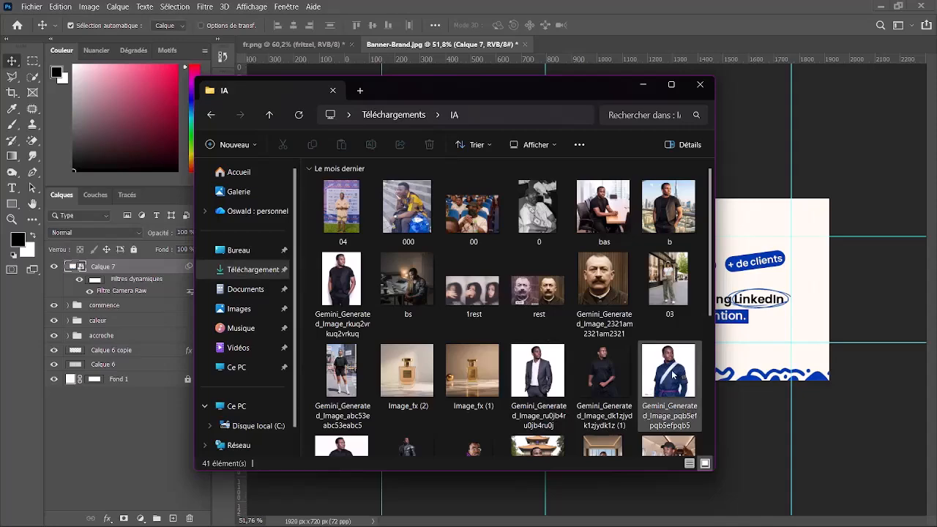
# Drag the portrait photo of the man in black onto the banner in Photoshop.
pyautogui.scroll(-3, 672, 374)
pyautogui.scroll(-3, 668, 364)
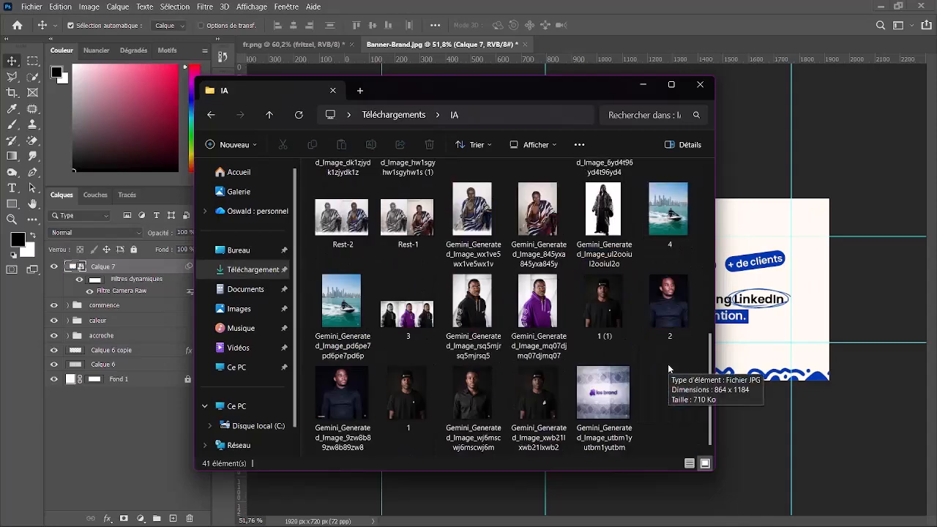
pyautogui.scroll(6, 684, 386)
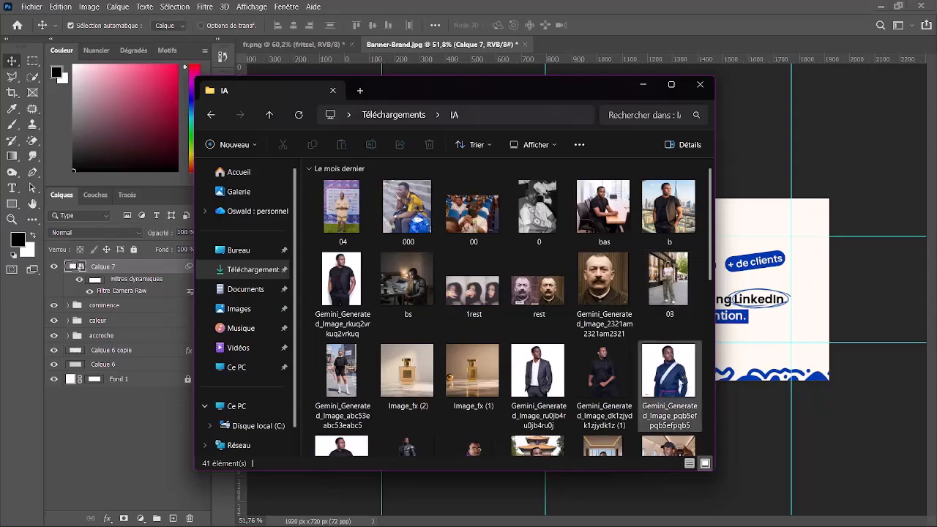
pyautogui.scroll(-2, 476, 399)
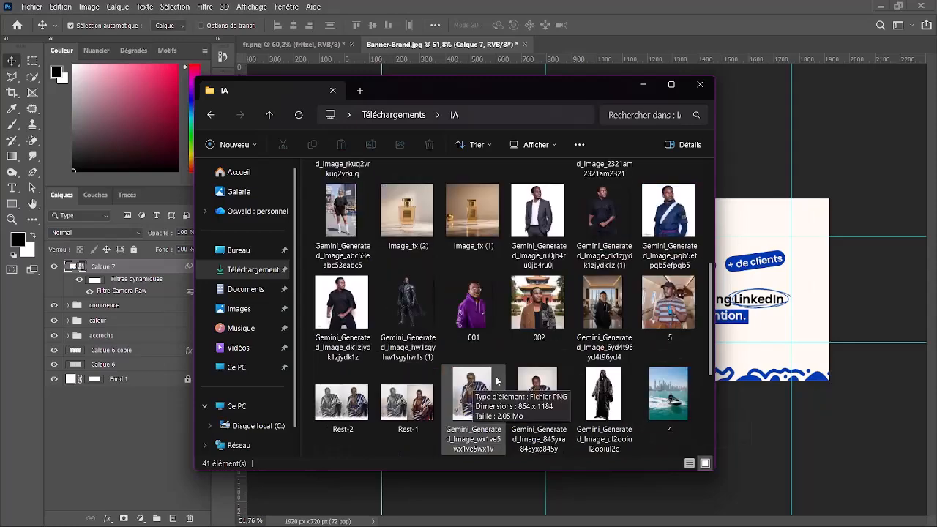
pyautogui.scroll(2, 524, 376)
pyautogui.moveTo(614, 379); pyautogui.dragTo(436, 350)
# Commit the placed portrait, move its layer below Calque 6 copie, and nudge it on the banner.
pyautogui.press('Return')
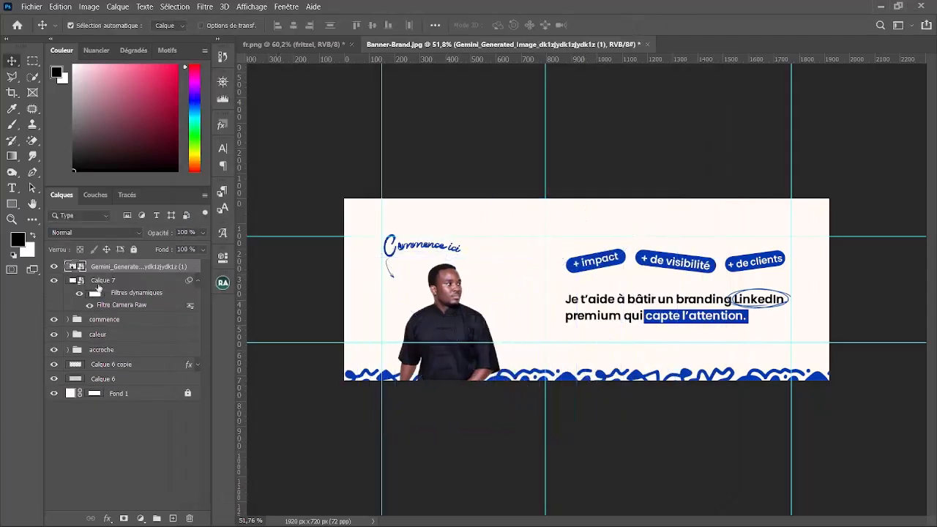
pyautogui.click(199, 280)
pyautogui.moveTo(179, 270); pyautogui.dragTo(161, 347)
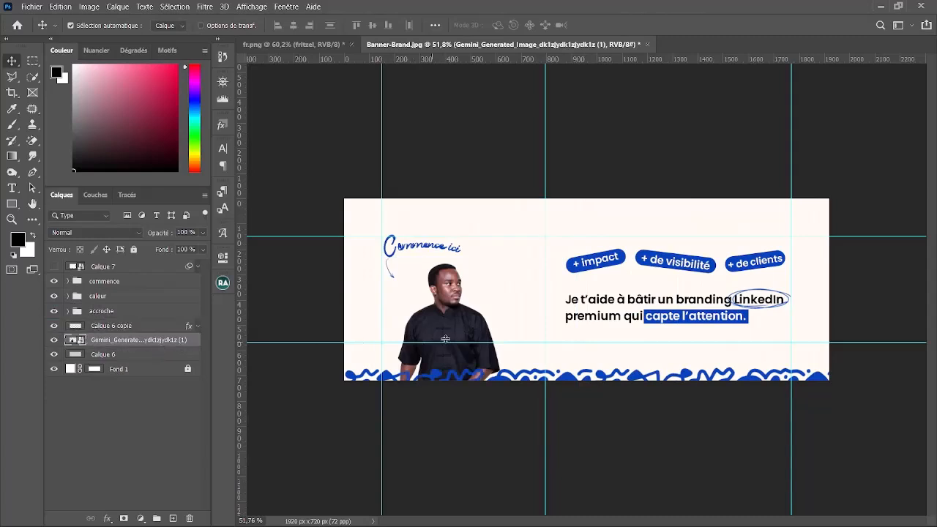
pyautogui.scroll(3, 445, 339)
pyautogui.moveTo(398, 352); pyautogui.dragTo(381, 337)
pyautogui.scroll(-1, 319, 335)
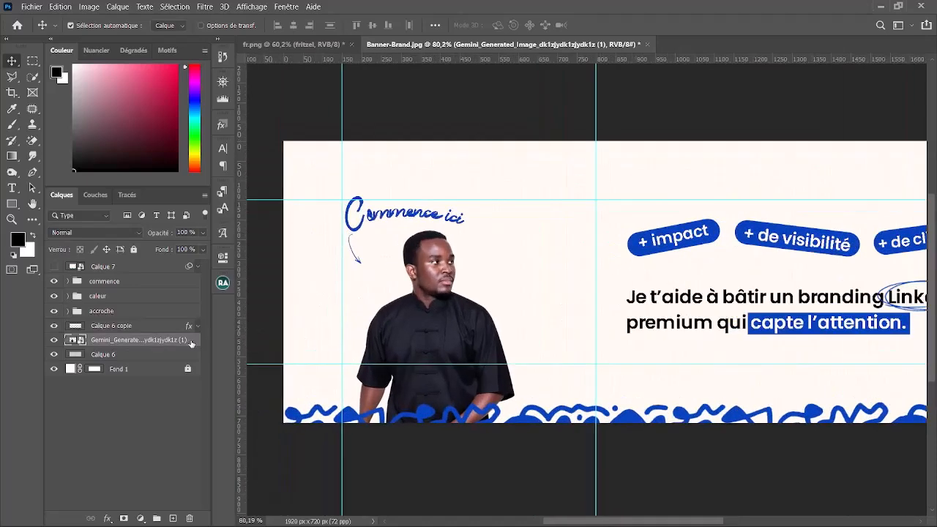
# Duplicate the portrait layer, hide the original, rename the copy 'g', and open its Layer Style.
pyautogui.hotkey('ctrl', 'j')
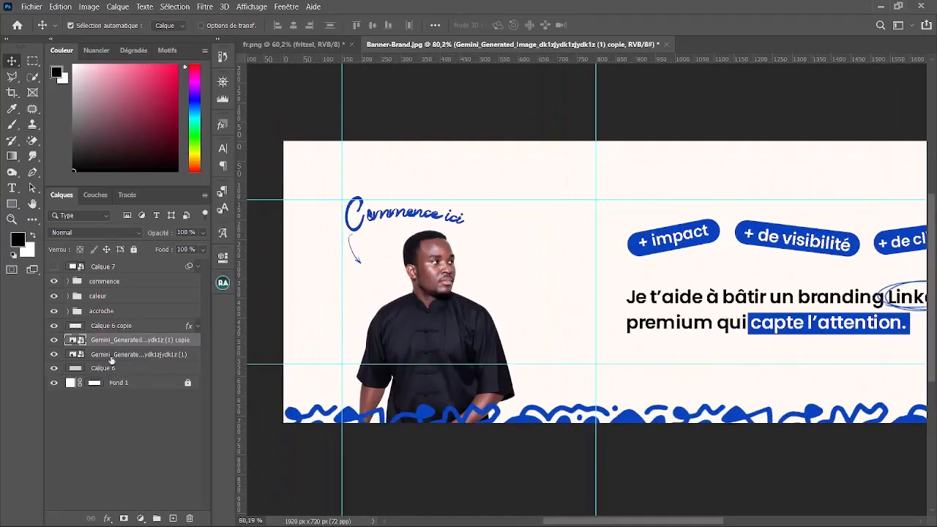
pyautogui.click(55, 356)
pyautogui.doubleClick(191, 341)
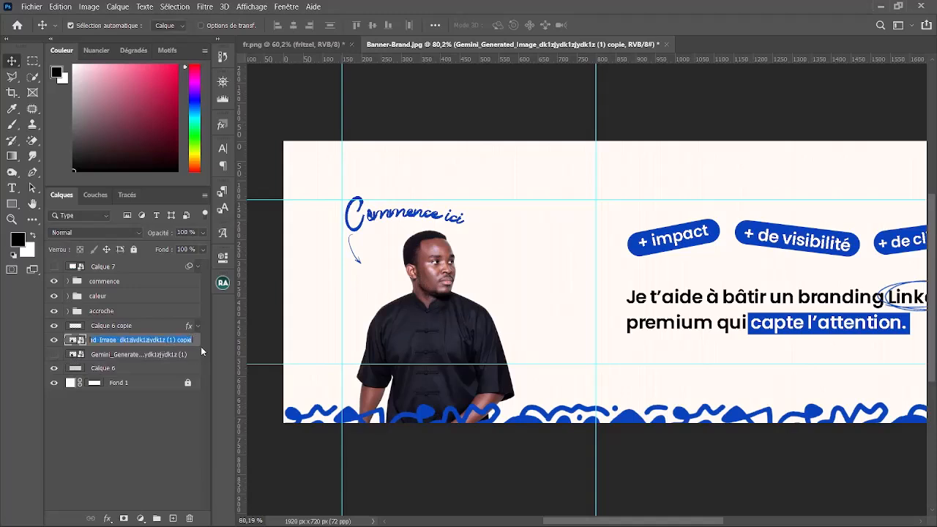
pyautogui.write('g')
pyautogui.press('Return')
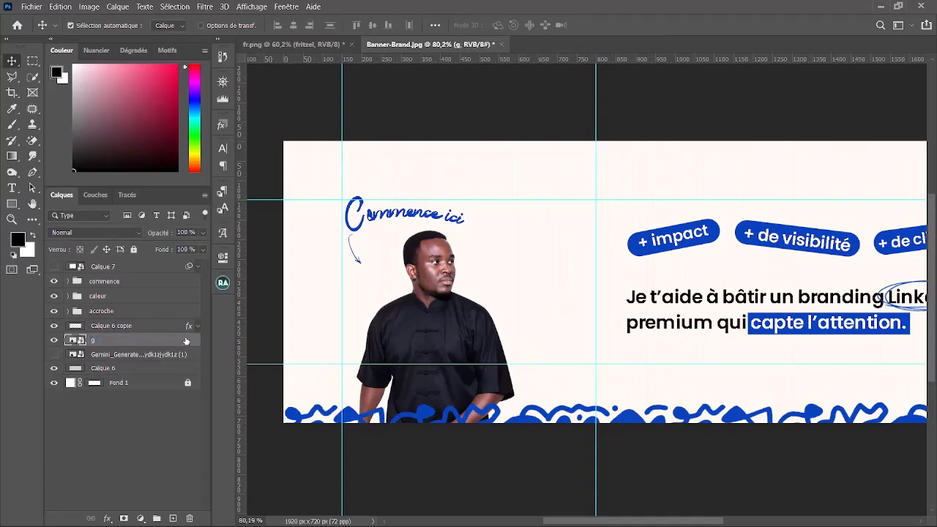
pyautogui.doubleClick(186, 341)
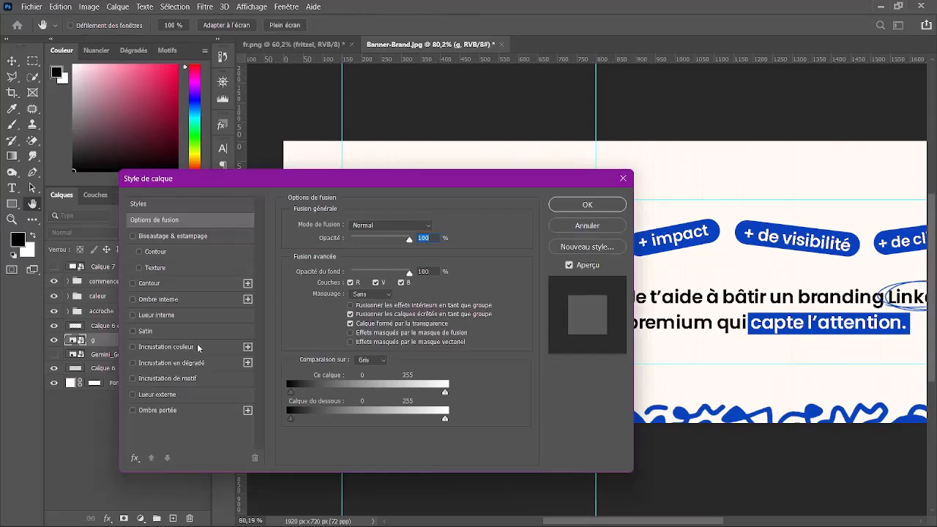
# Apply a blue Incrustation couleur at Normal, 99% opacity to layer g, making a solid silhouette.
pyautogui.click(197, 345)
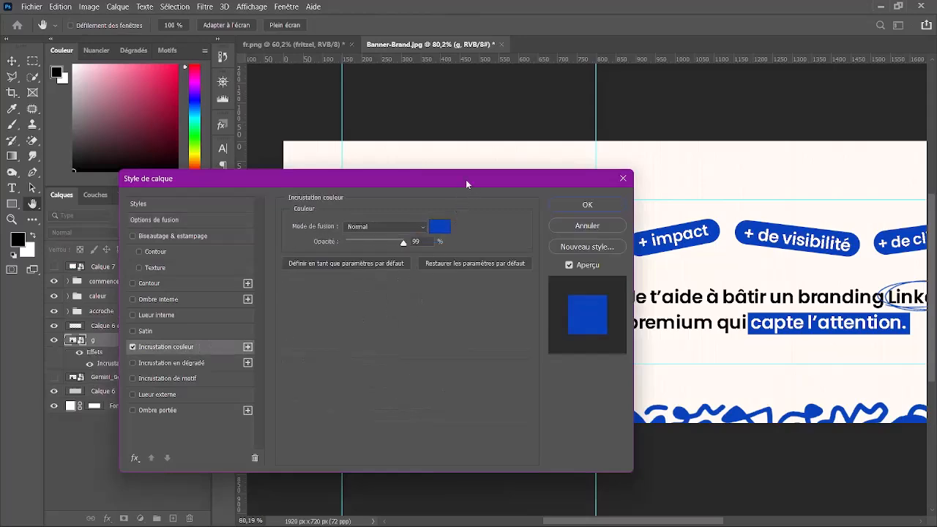
pyautogui.moveTo(465, 180); pyautogui.dragTo(810, 215)
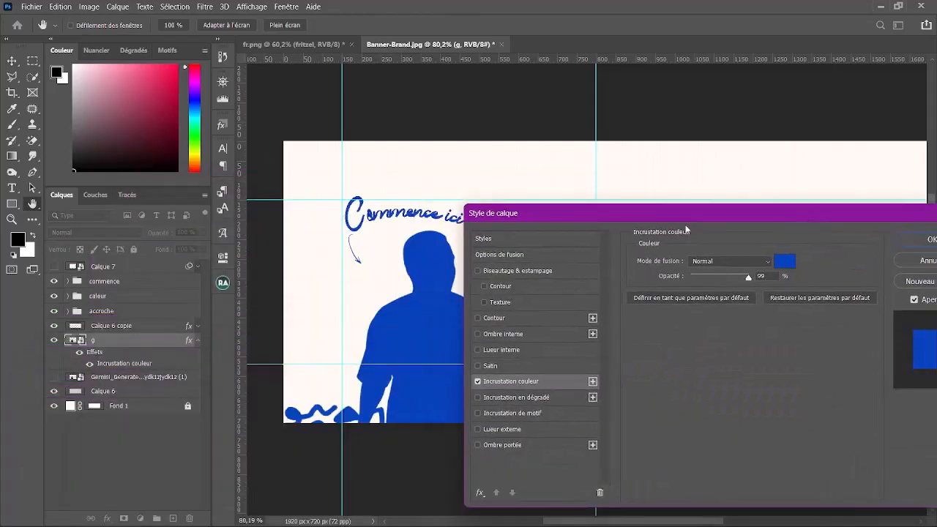
pyautogui.moveTo(648, 217); pyautogui.dragTo(261, 167)
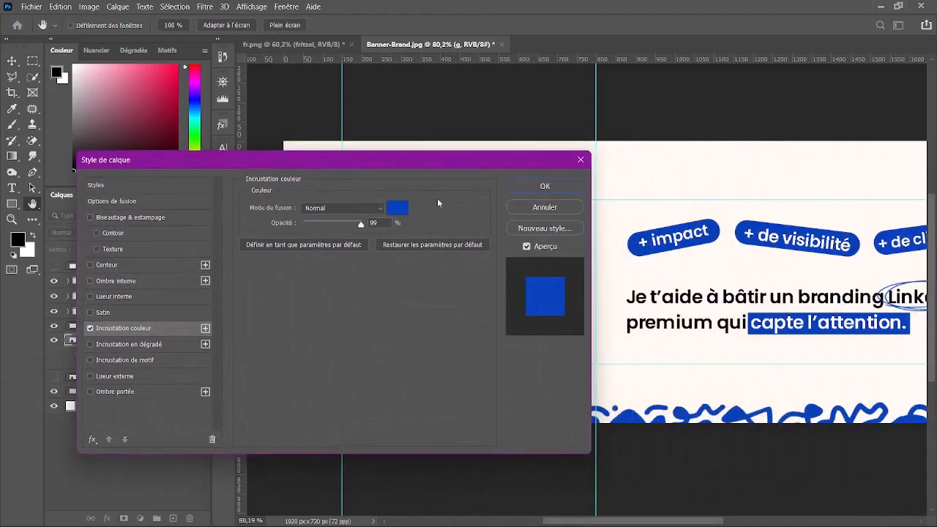
pyautogui.click(545, 188)
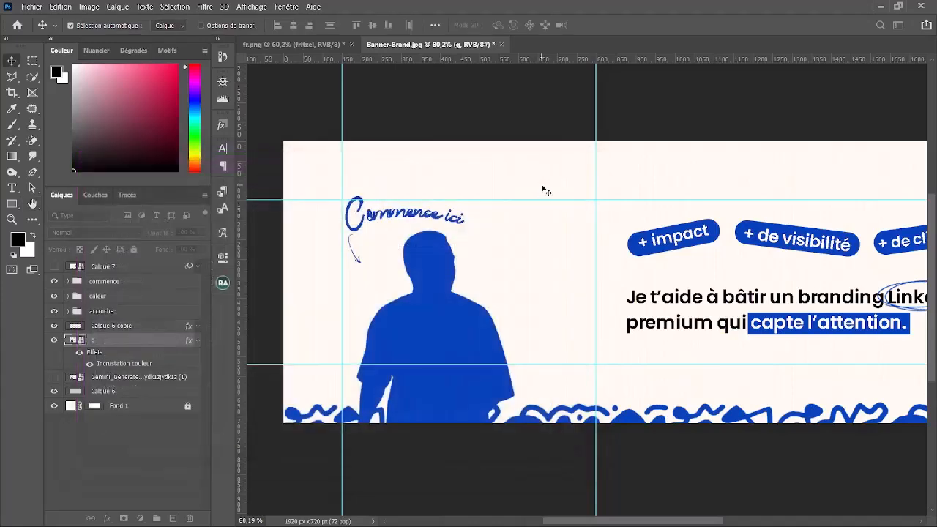
pyautogui.scroll(-5, 441, 340)
pyautogui.scroll(4, 441, 337)
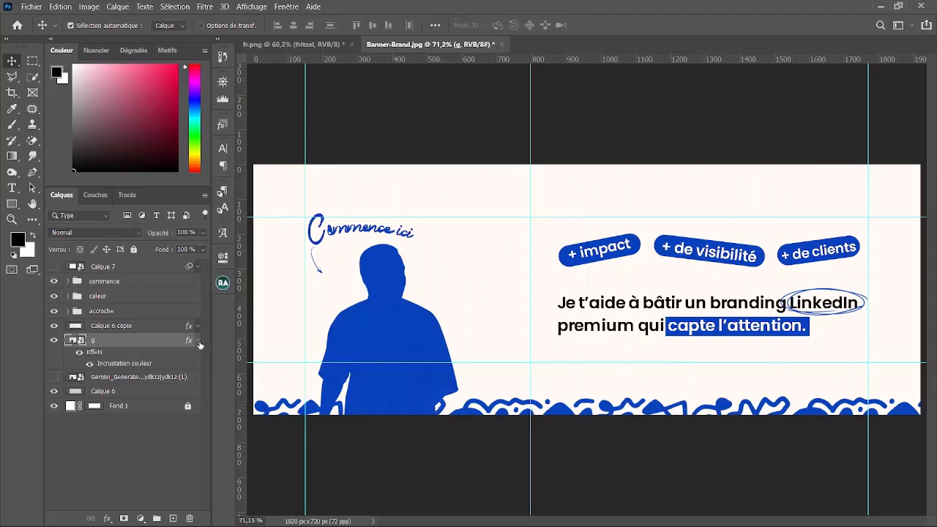
# Show the original portrait layer, move it above g, then select the g silhouette.
pyautogui.click(177, 379)
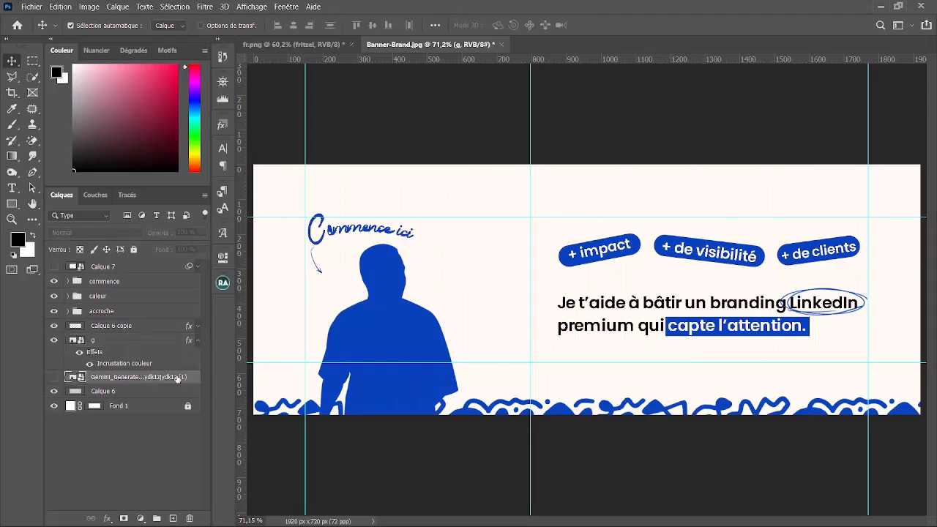
pyautogui.click(54, 377)
pyautogui.moveTo(132, 377); pyautogui.dragTo(176, 355)
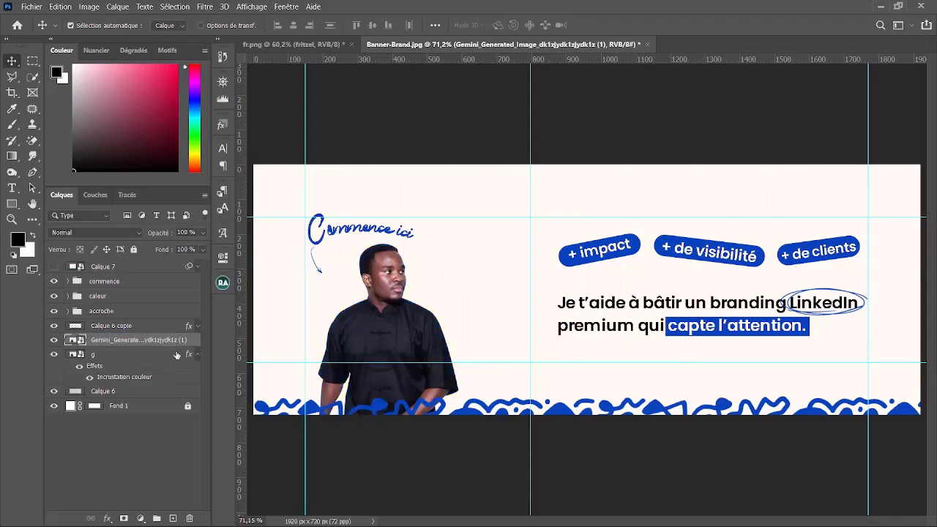
pyautogui.click(195, 355)
pyautogui.click(164, 356)
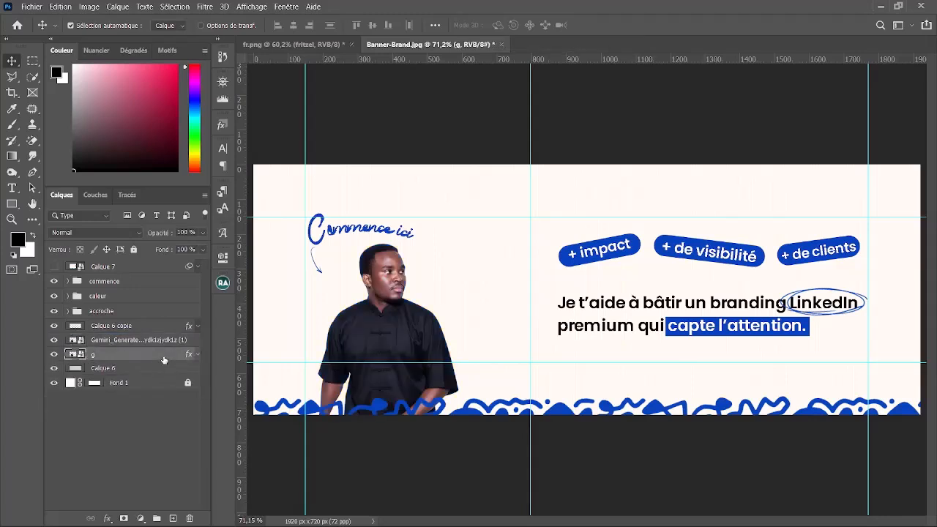
# Free-transform g slightly larger and offset so it frames the portrait as a blue outline.
pyautogui.hotkey('ctrl', 't')
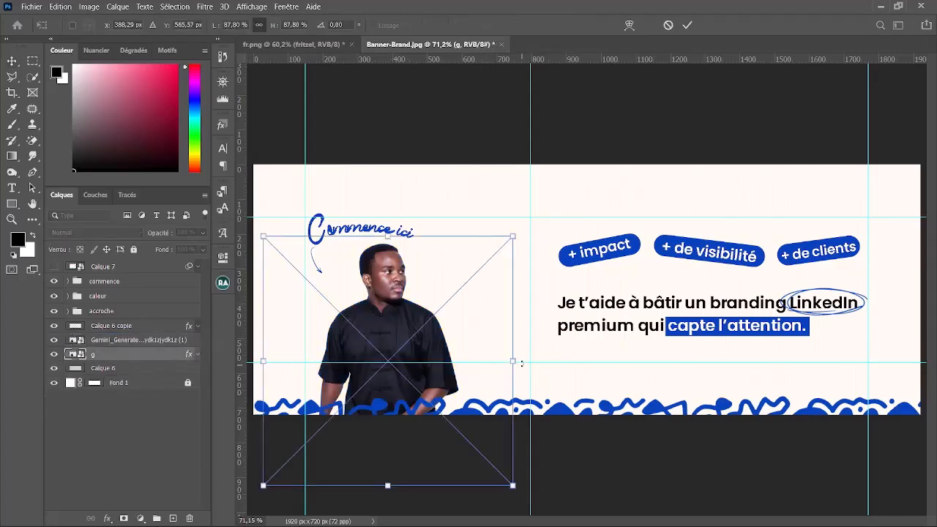
pyautogui.moveTo(516, 362); pyautogui.dragTo(525, 361)
pyautogui.moveTo(433, 315); pyautogui.dragTo(434, 325)
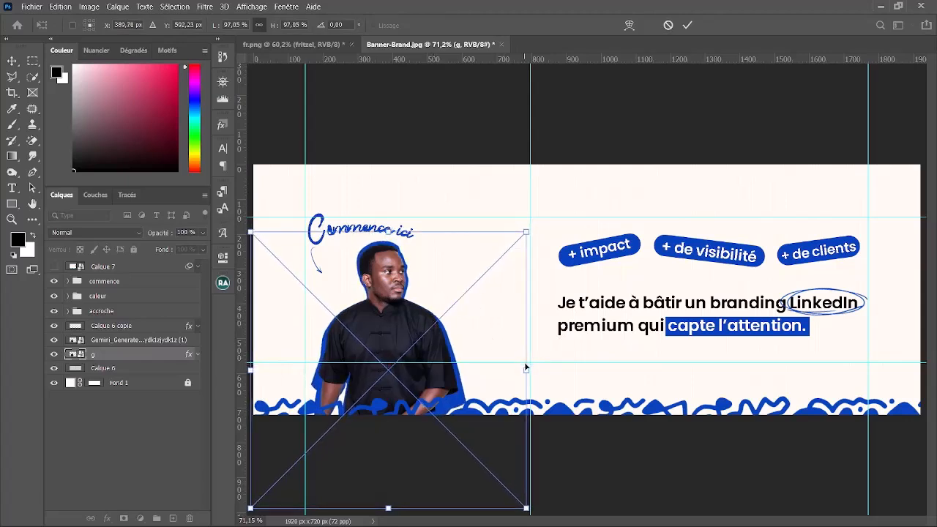
pyautogui.moveTo(525, 368); pyautogui.dragTo(534, 369)
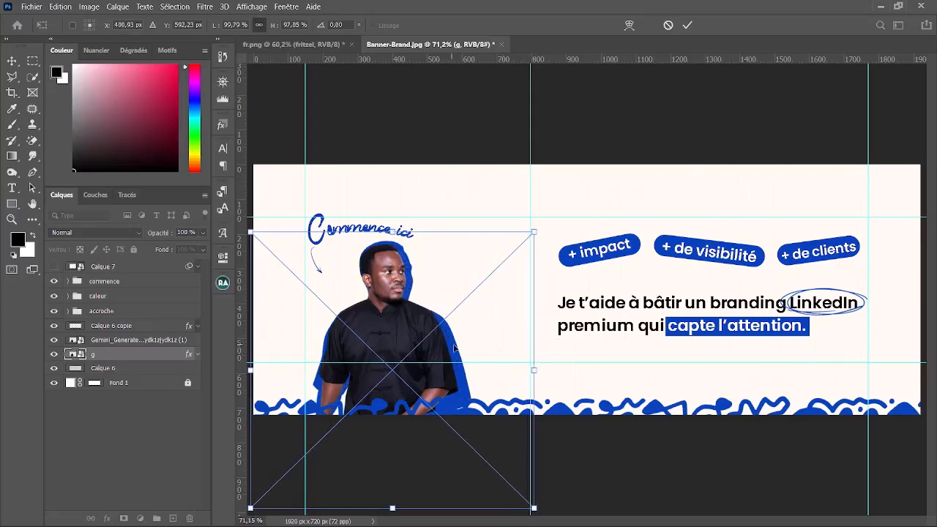
pyautogui.moveTo(454, 348); pyautogui.dragTo(450, 349)
pyautogui.moveTo(390, 231); pyautogui.dragTo(391, 212)
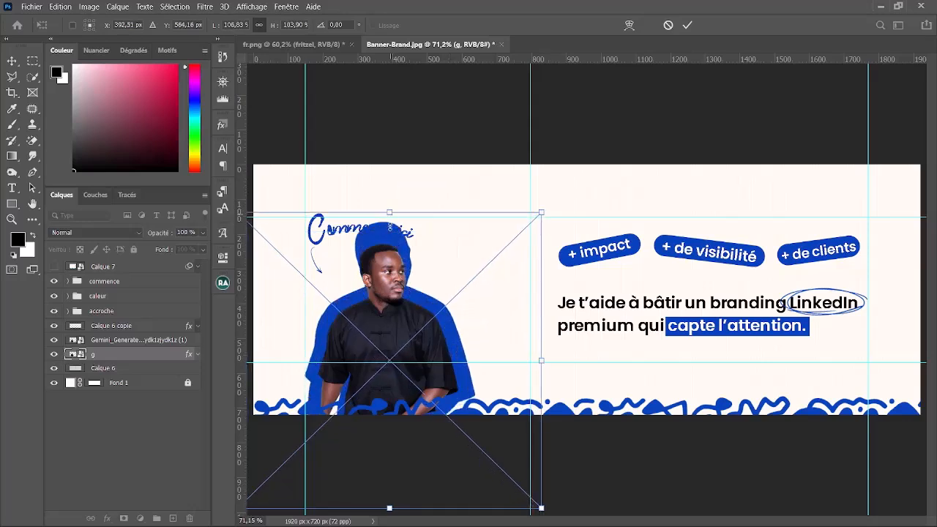
pyautogui.moveTo(391, 246); pyautogui.dragTo(389, 225)
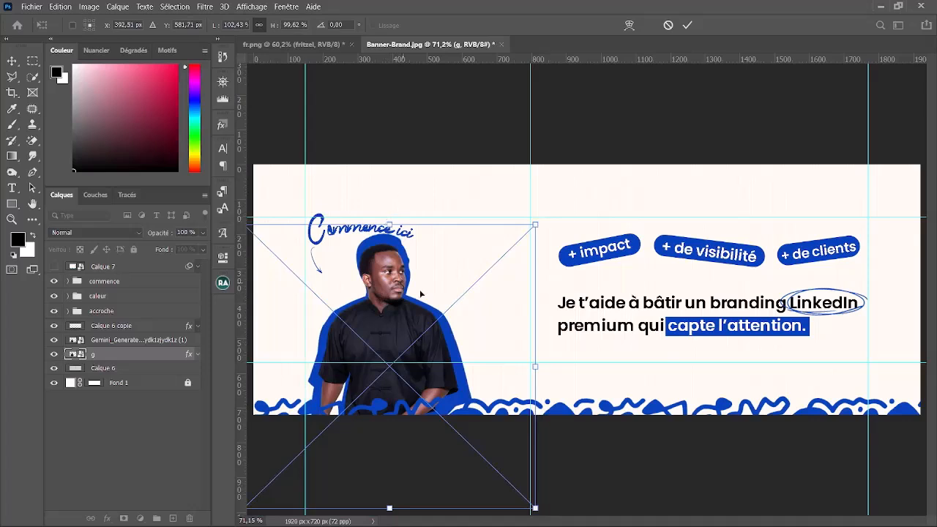
pyautogui.moveTo(424, 296); pyautogui.dragTo(423, 293)
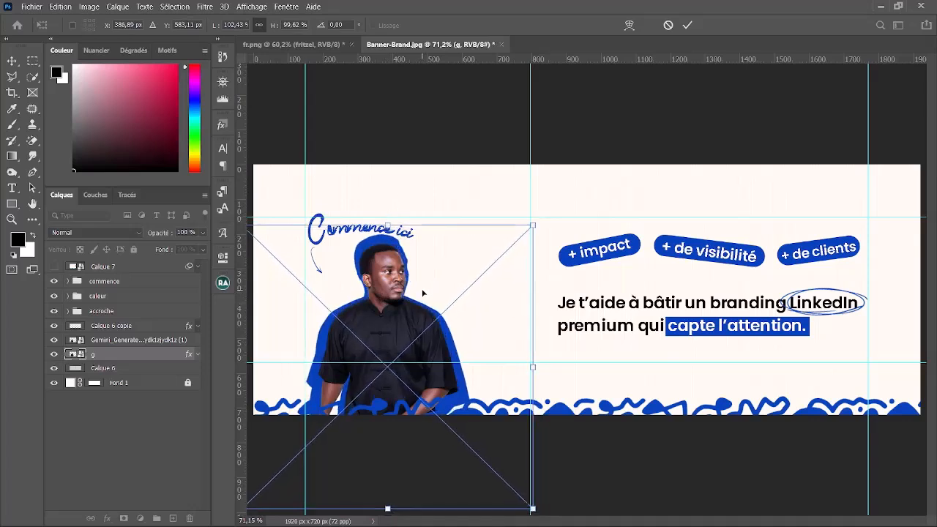
pyautogui.press('Return')
pyautogui.keyDown('alt'); pyautogui.scroll(5, 395, 258); pyautogui.keyUp('alt')
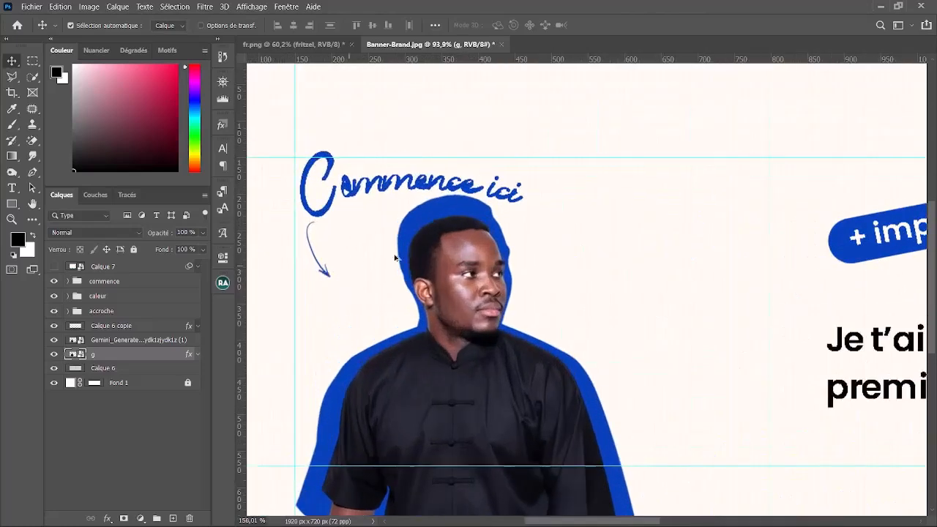
# Hide layer g so the portrait and its blue outline vanish from the banner.
pyautogui.keyDown('alt'); pyautogui.scroll(-4, 427, 272); pyautogui.keyUp('alt')
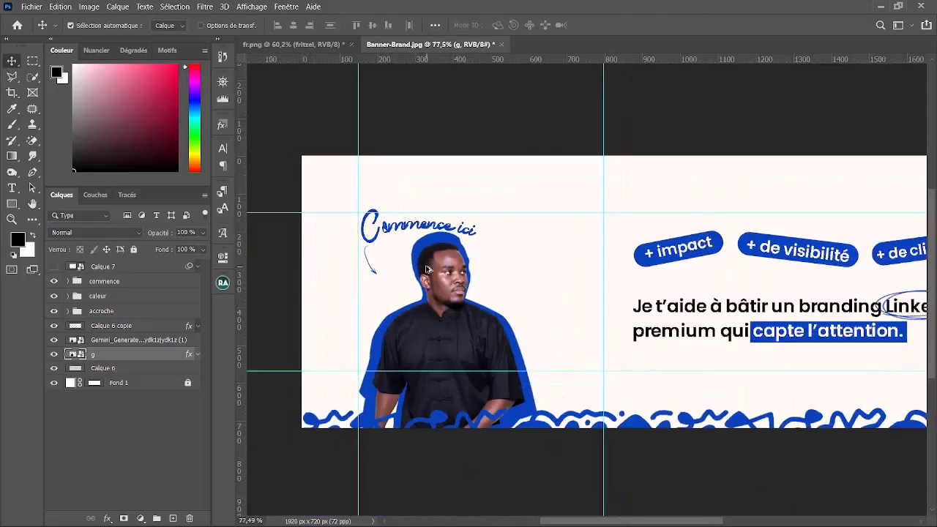
pyautogui.keyDown('alt'); pyautogui.scroll(-1, 427, 273); pyautogui.keyUp('alt')
pyautogui.keyDown('alt'); pyautogui.scroll(2, 399, 377); pyautogui.keyUp('alt')
pyautogui.keyDown('alt'); pyautogui.scroll(-3, 399, 377); pyautogui.keyUp('alt')
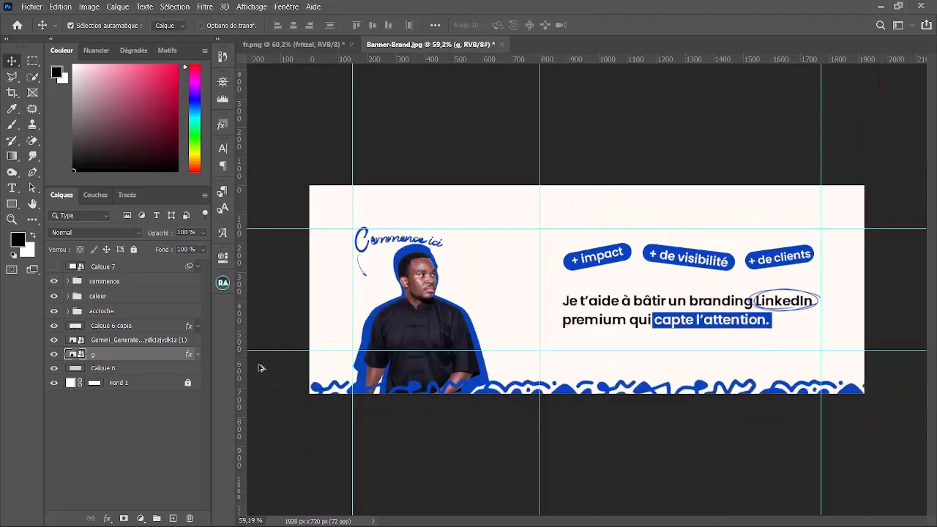
pyautogui.click(54, 355)
pyautogui.keyDown('alt'); pyautogui.scroll(-4, 469, 347); pyautogui.keyUp('alt')
pyautogui.keyDown('alt'); pyautogui.scroll(4, 551, 331); pyautogui.keyUp('alt')
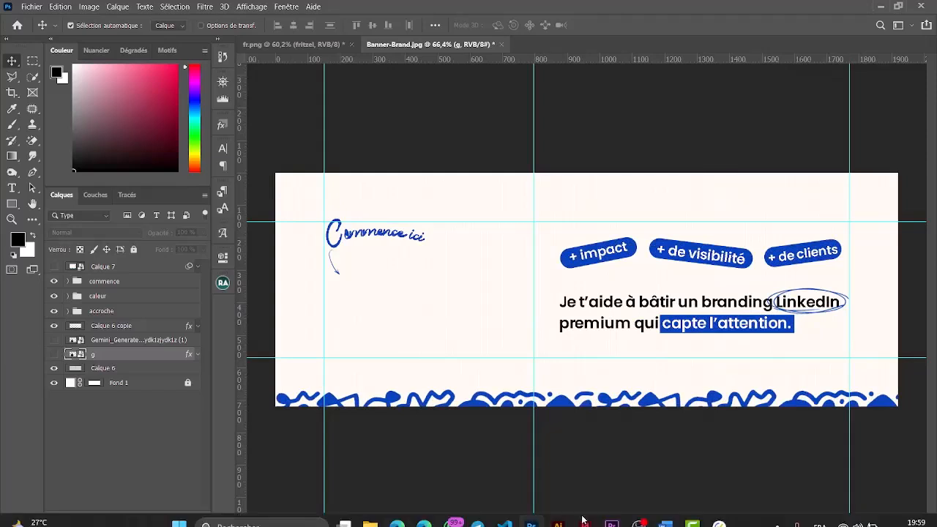
# Switch to the Google Meet tab in Edge and open the in-call messages panel.
pyautogui.moveTo(396, 513)
pyautogui.moveTo(428, 458)
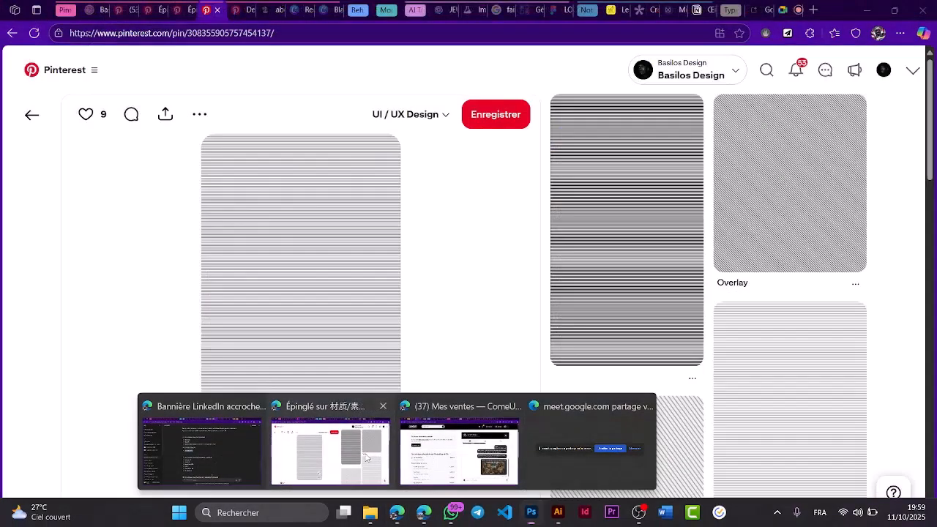
pyautogui.click(367, 457)
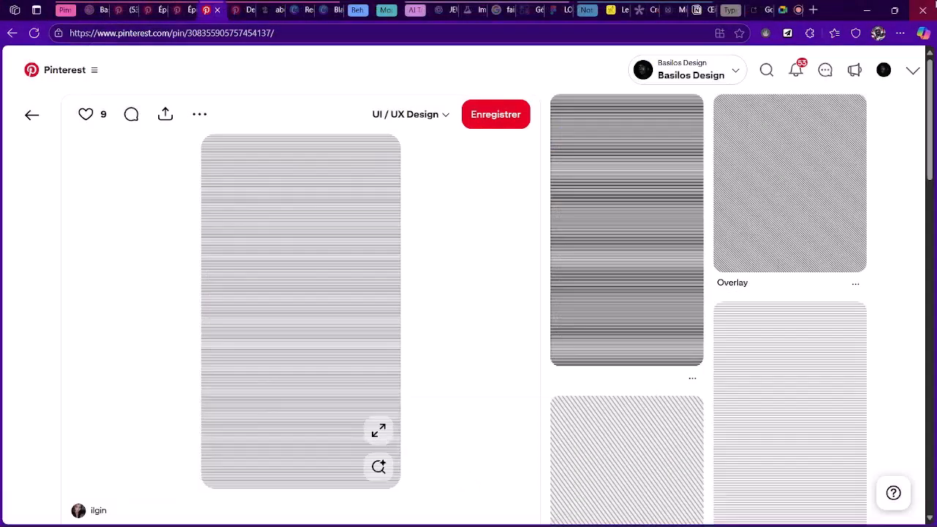
pyautogui.click(796, 9)
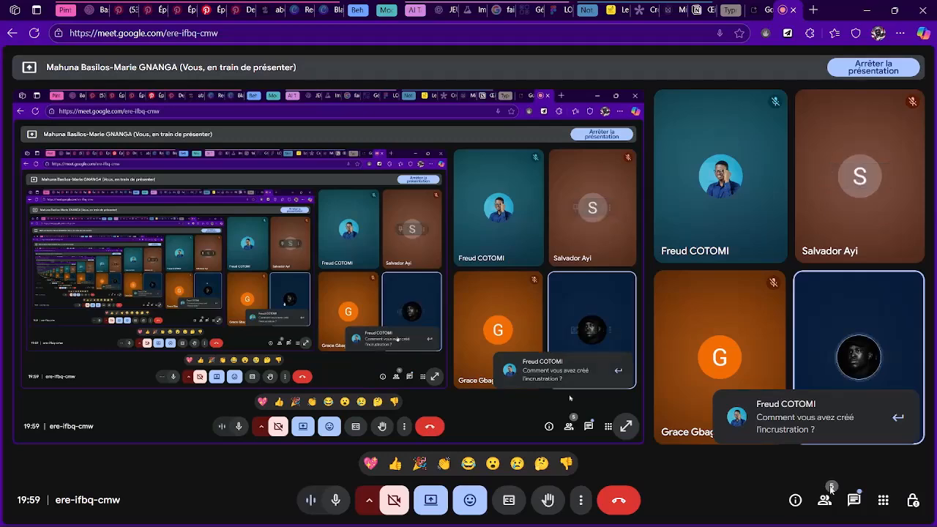
pyautogui.click(851, 500)
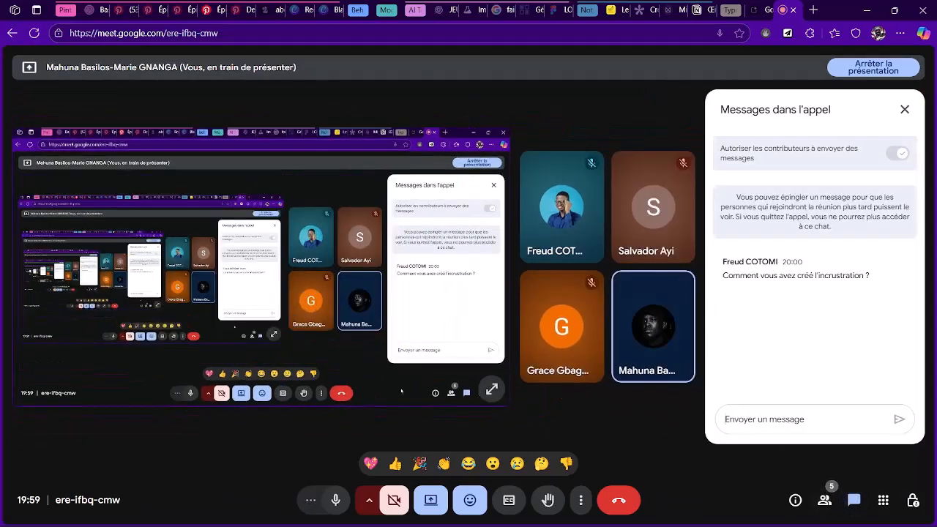
# Return to the banner in Photoshop.
pyautogui.moveTo(607, 520)
pyautogui.moveTo(526, 513)
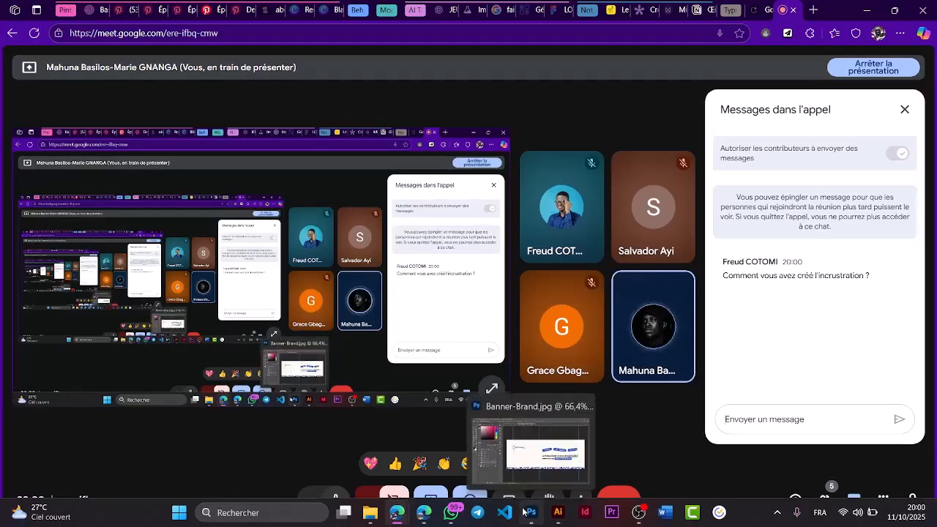
pyautogui.click(529, 464)
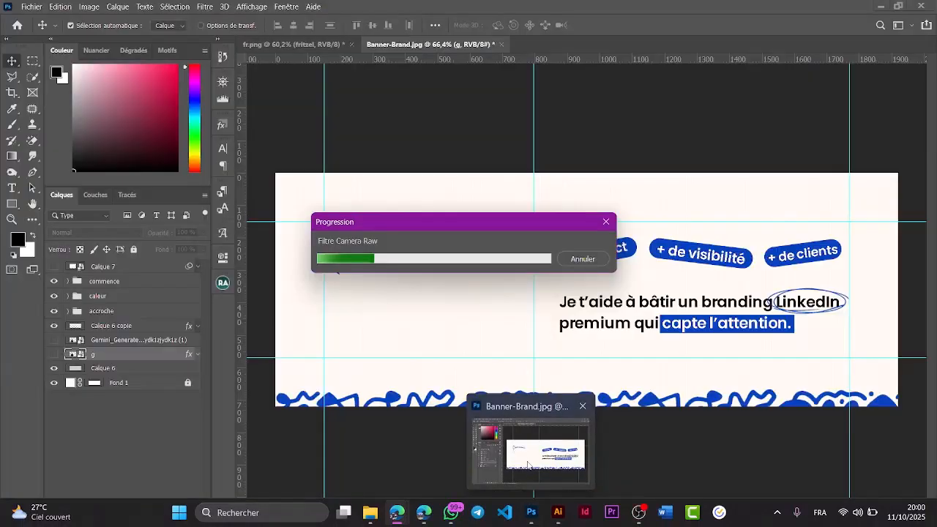
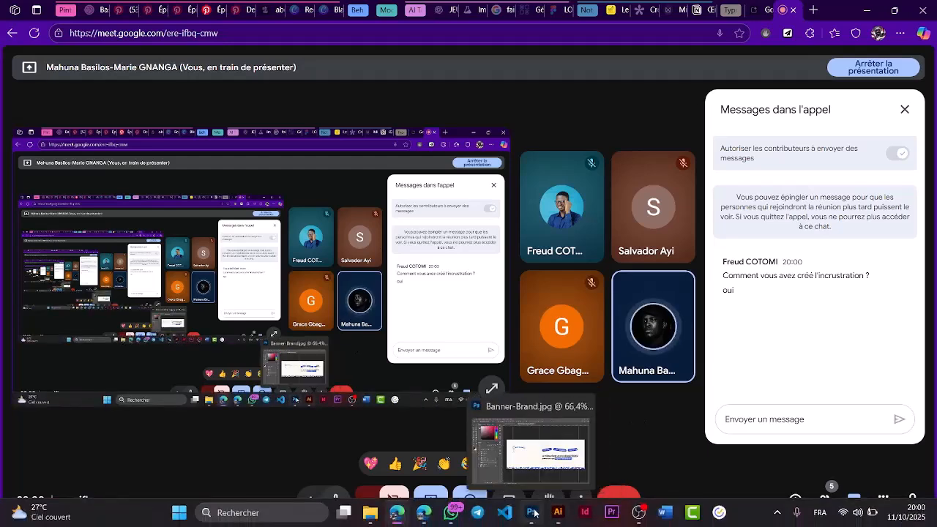
# Show the man's photo layer on the banner and rename it 1.
pyautogui.click(528, 513)
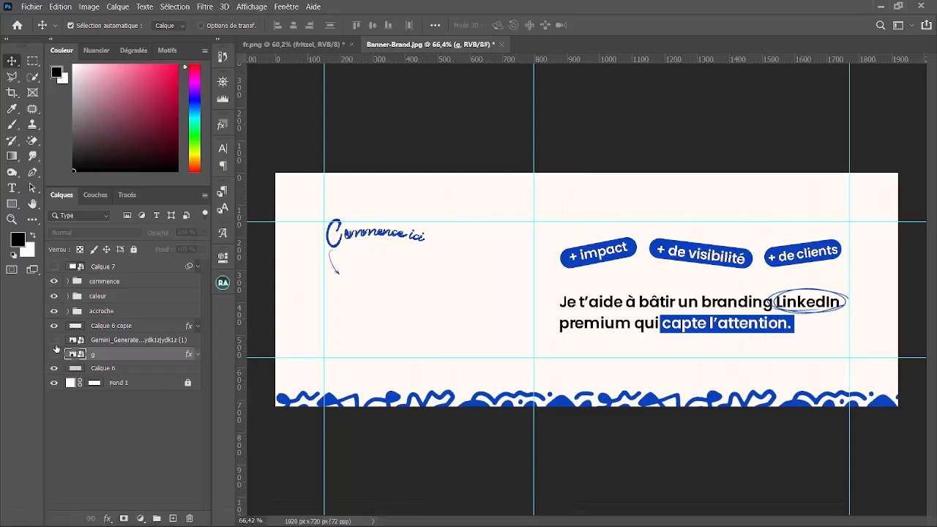
pyautogui.click(54, 340)
pyautogui.click(439, 328)
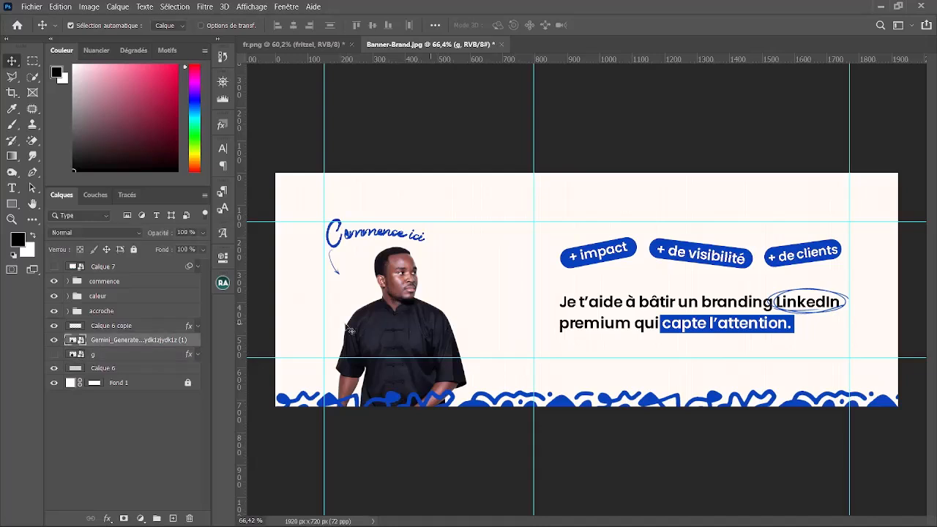
pyautogui.doubleClick(192, 340)
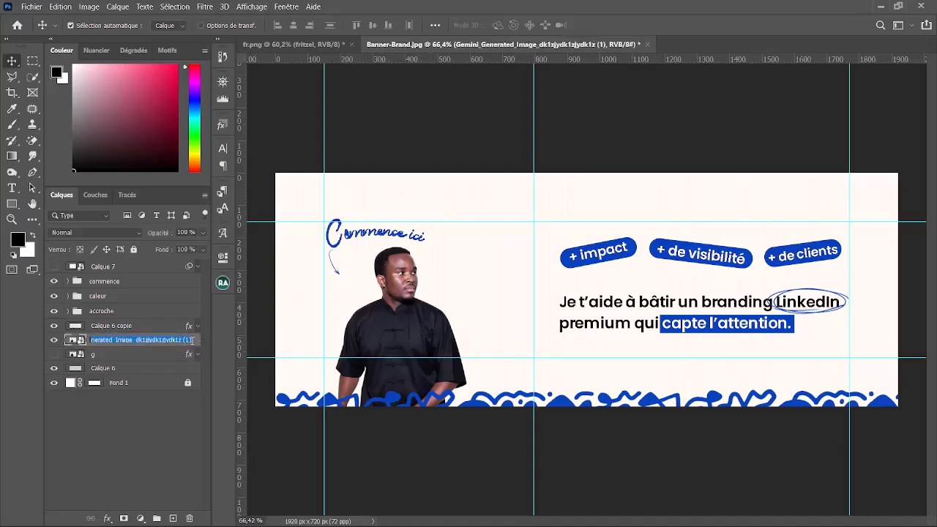
pyautogui.write('1')
pyautogui.press('Return')
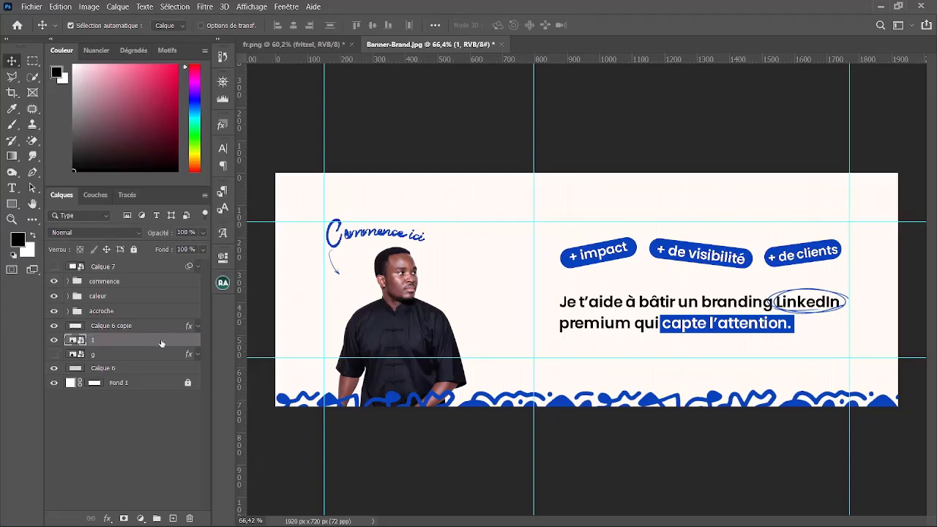
# Add a blue Color Overlay to layer 1, turning the photo into a solid blue silhouette.
pyautogui.doubleClick(161, 343)
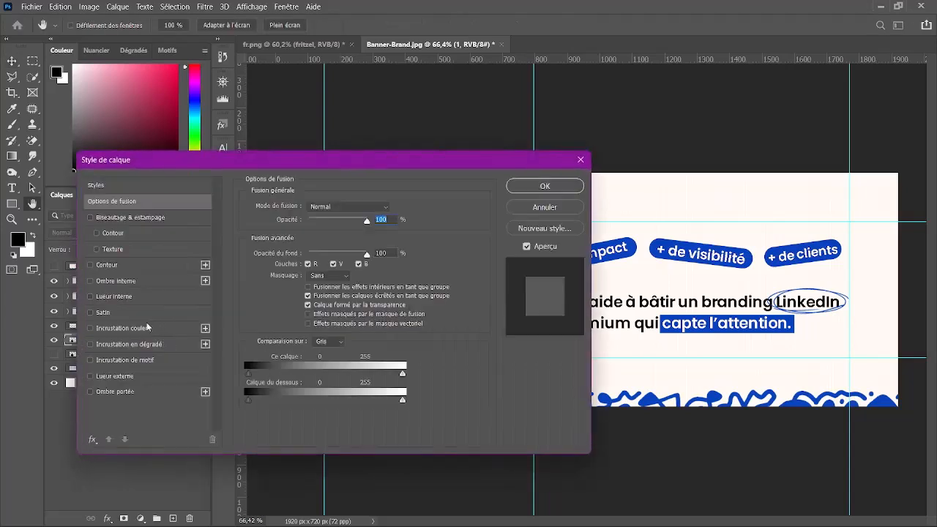
pyautogui.click(144, 331)
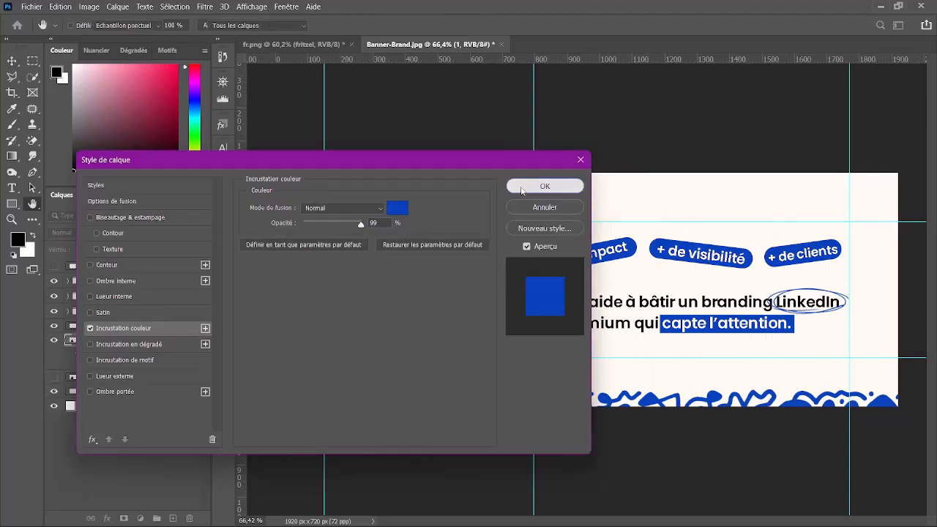
pyautogui.click(523, 189)
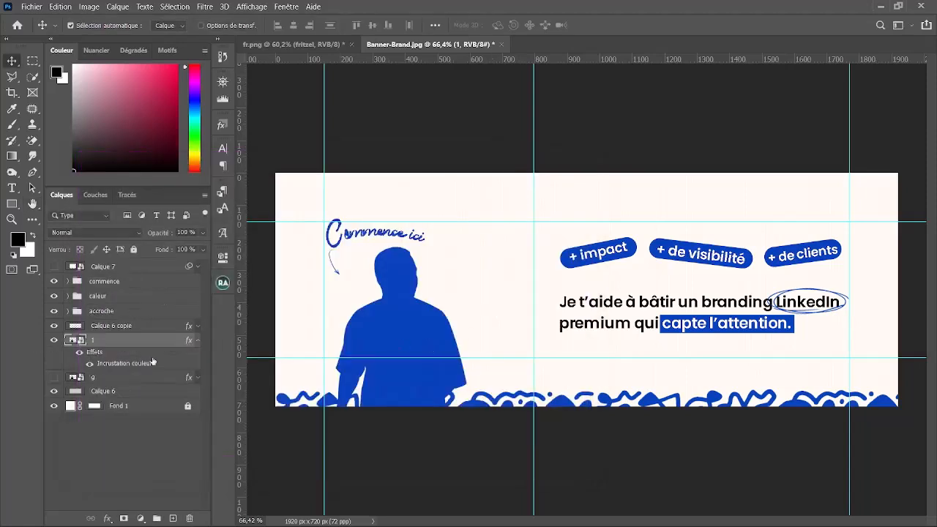
pyautogui.click(196, 341)
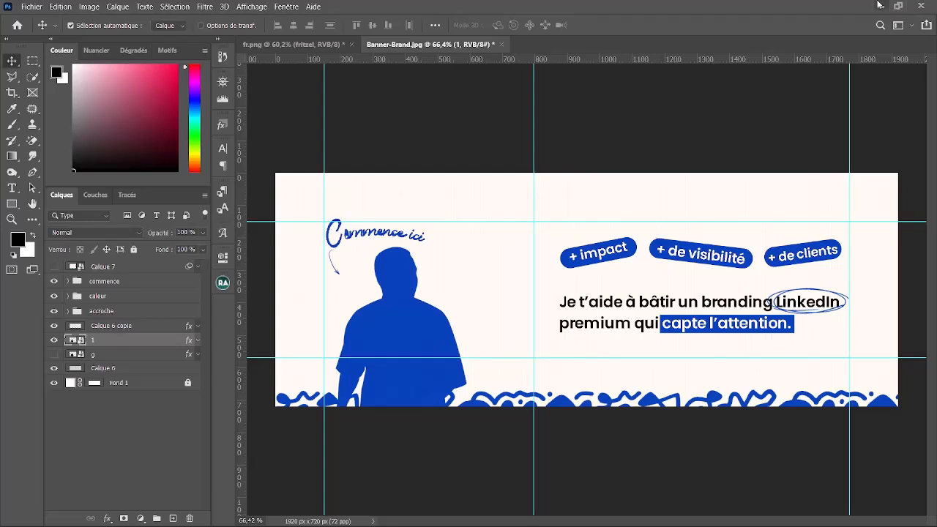
# Minimize Photoshop to bring back the Google Meet call and its chat panel.
pyautogui.click(879, 5)
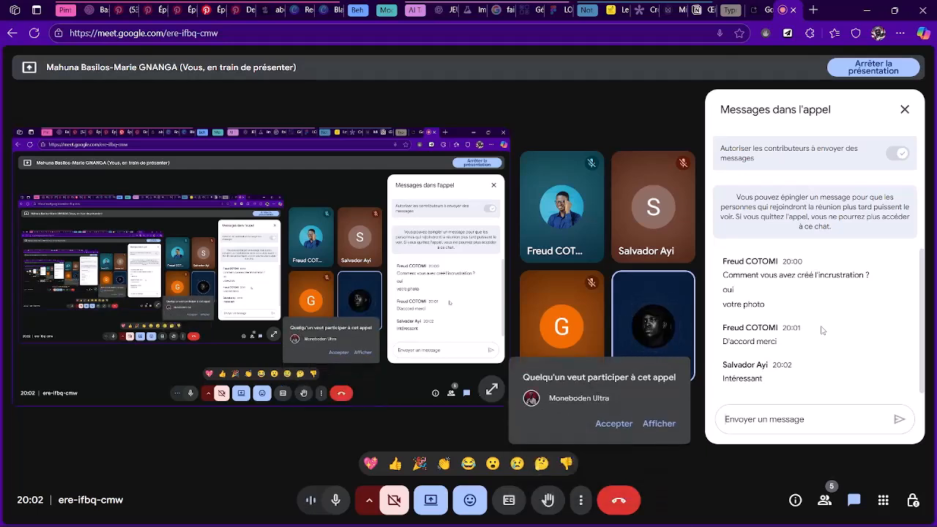
# Admit the person asking to join the Google Meet call.
pyautogui.click(598, 424)
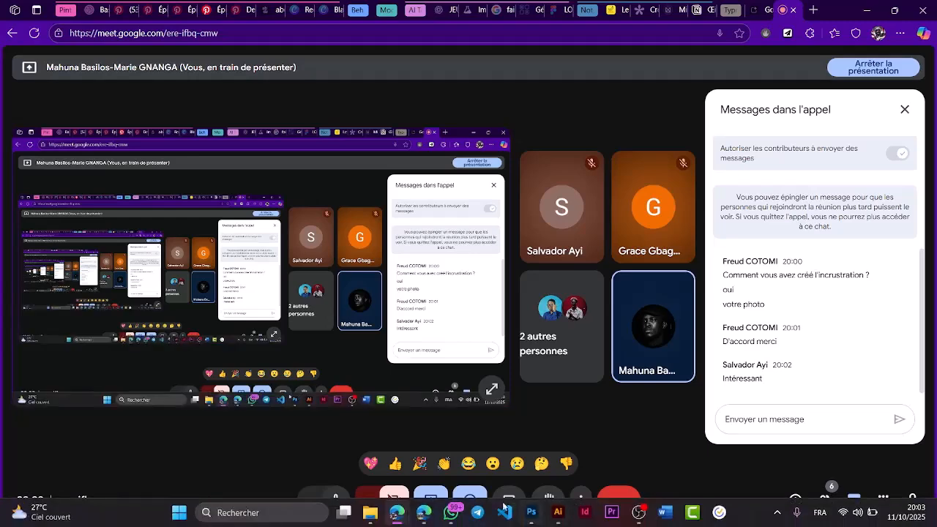
pyautogui.moveTo(530, 517)
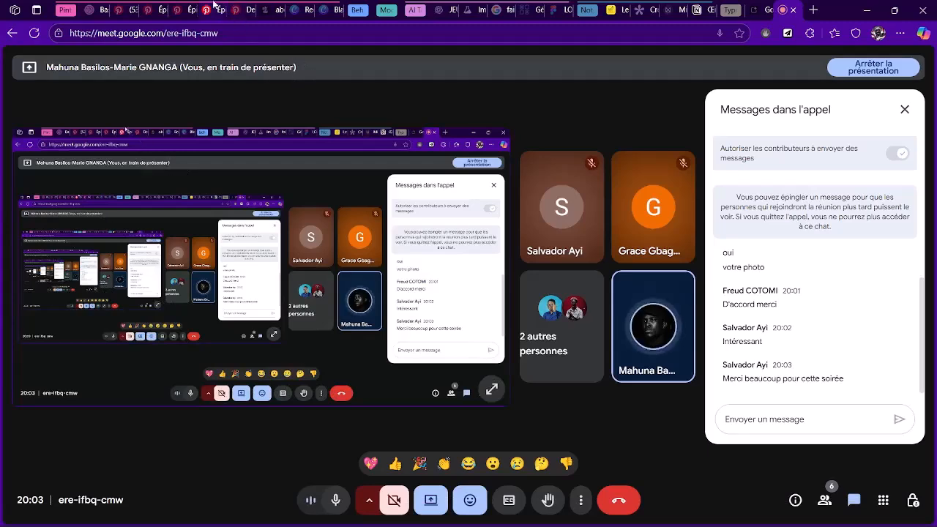
pyautogui.click(213, 6)
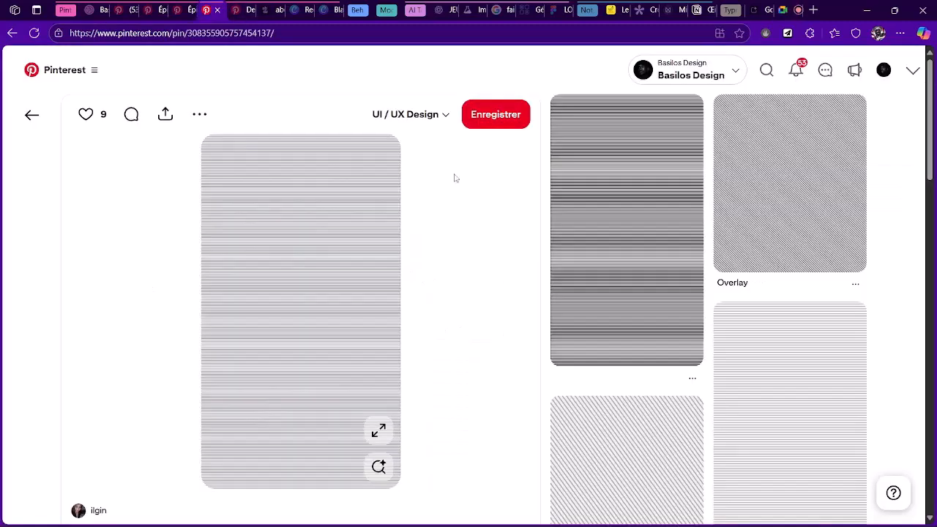
# Go back to the earlier line-stripe texture pin on Pinterest and browse its related pins.
pyautogui.click(32, 114)
pyautogui.scroll(-5, 338, 142)
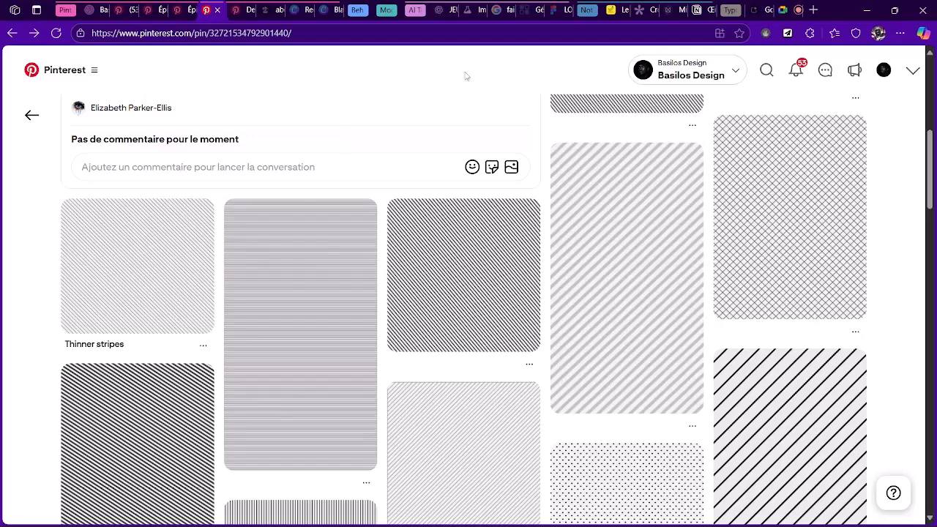
pyautogui.click(467, 7)
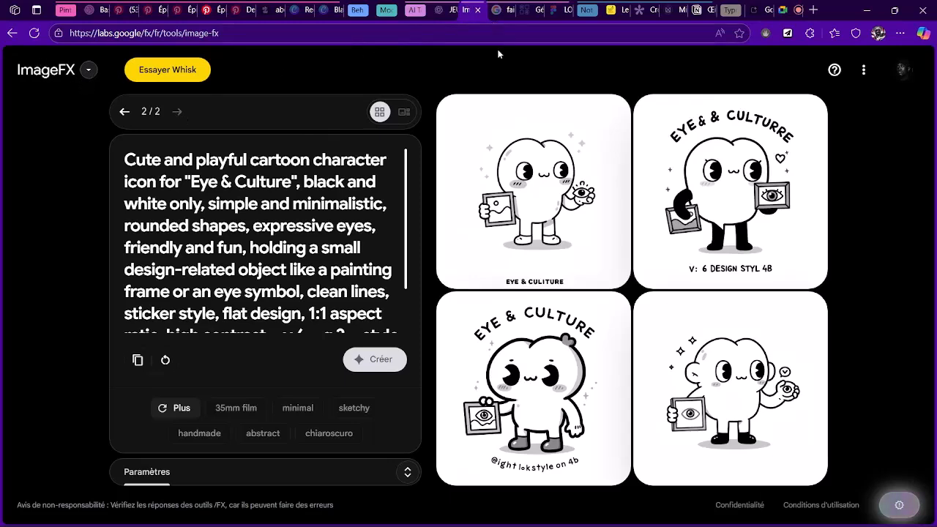
pyautogui.click(444, 8)
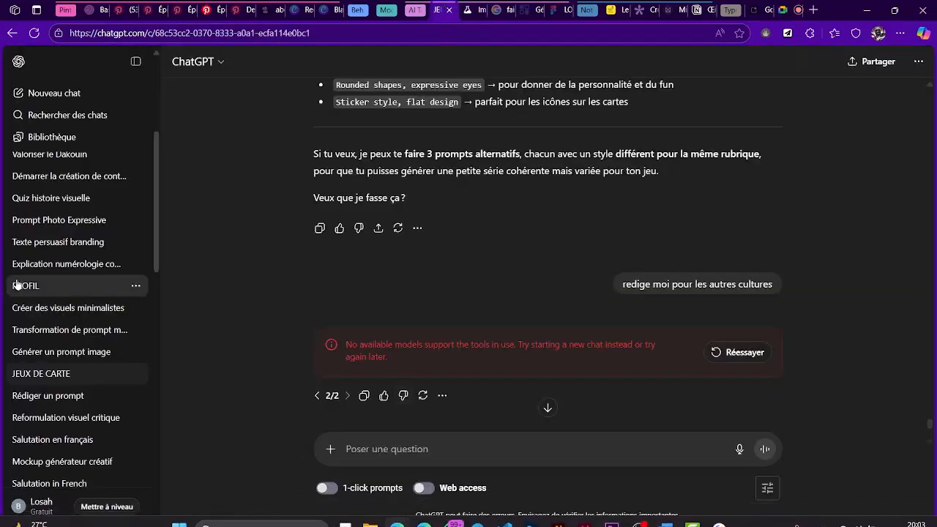
pyautogui.scroll(5, 18, 278)
# Send the LinkedIn banner prompt request in the tagline conversation and read the reply.
pyautogui.click(79, 311)
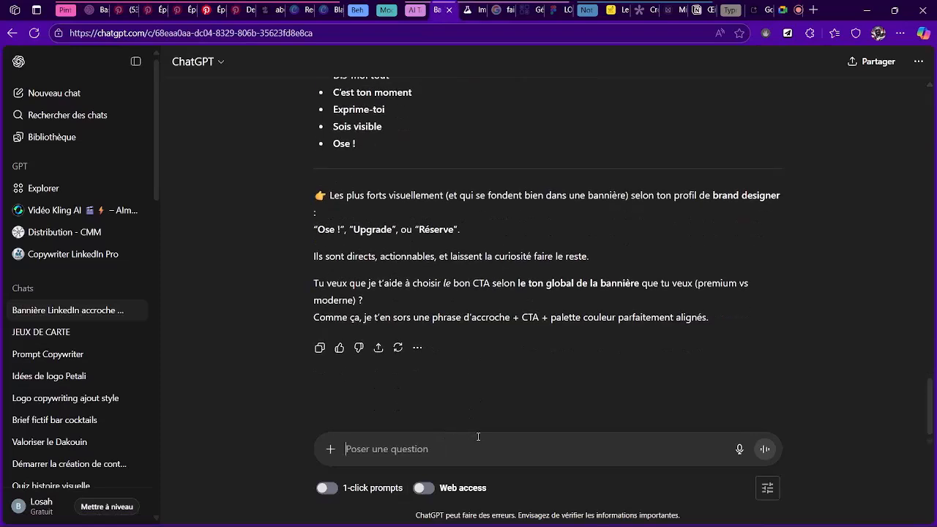
pyautogui.write('r')
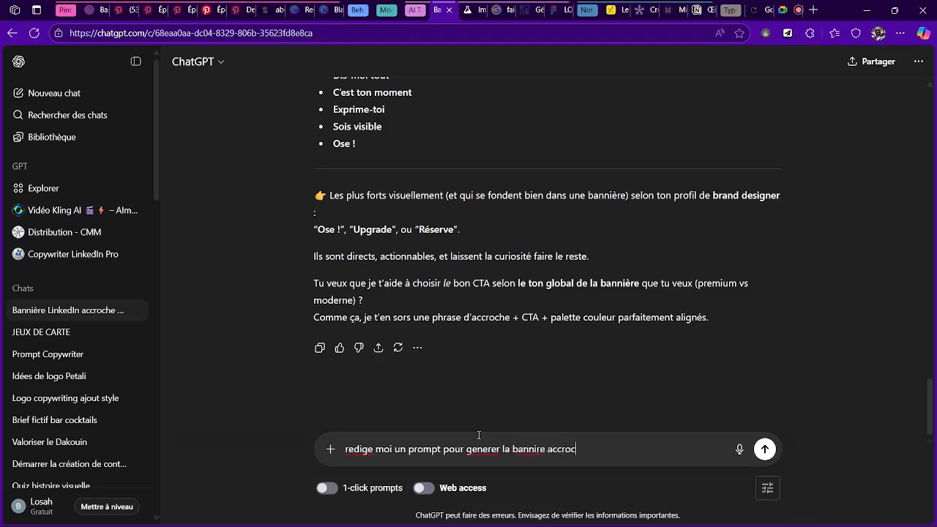
pyautogui.press('Return')
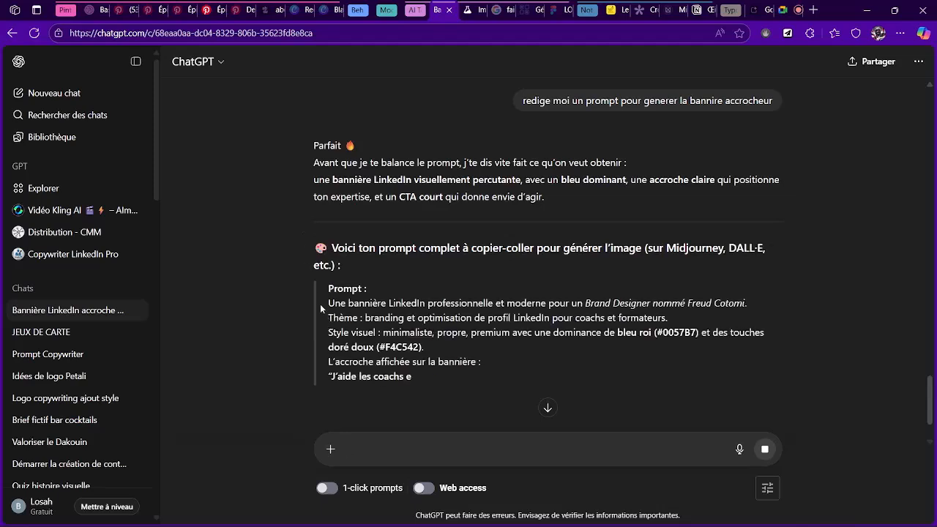
pyautogui.scroll(-1, 323, 308)
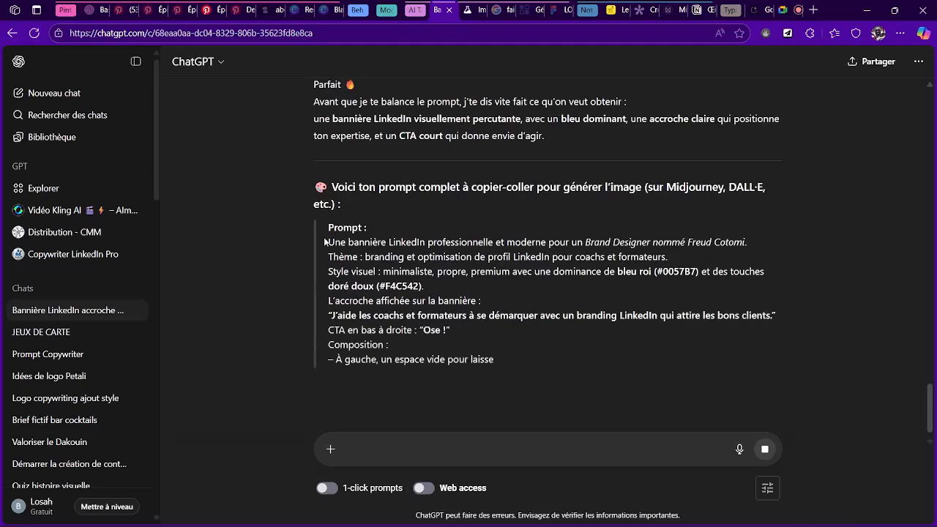
pyautogui.moveTo(342, 244); pyautogui.dragTo(803, 325)
pyautogui.scroll(-1, 864, 330)
pyautogui.scroll(-2, 864, 329)
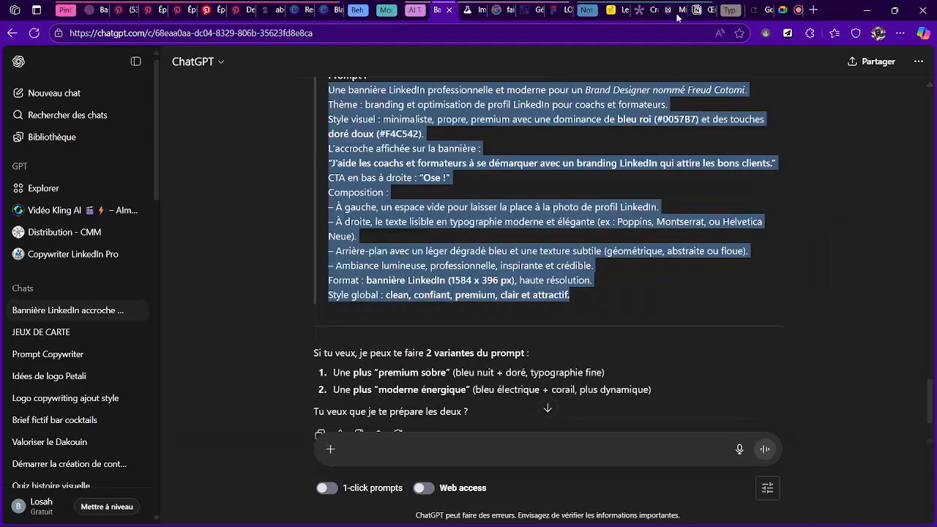
pyautogui.scroll(4, 769, 150)
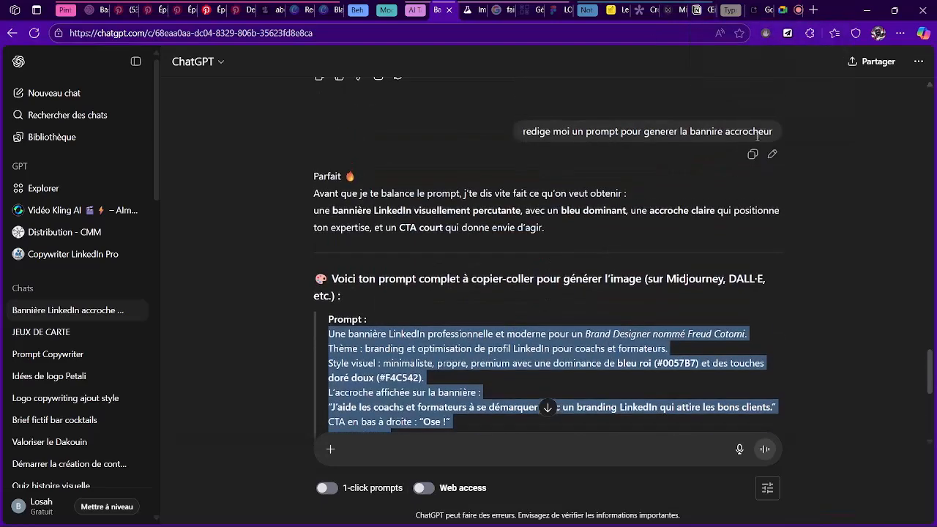
# Edit the banner prompt request to ask for a 'midjournée V6' prompt and resend it.
pyautogui.click(771, 152)
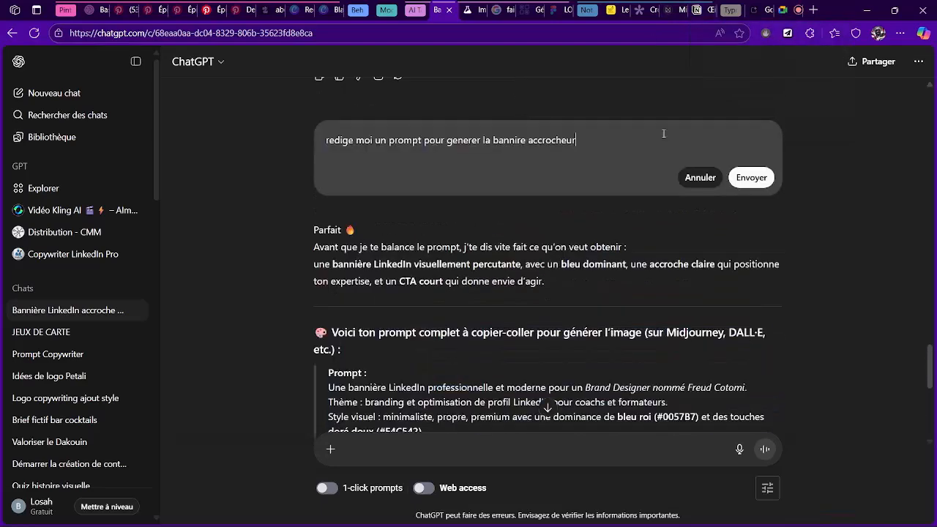
pyautogui.click(424, 140)
pyautogui.write('midjournée ')
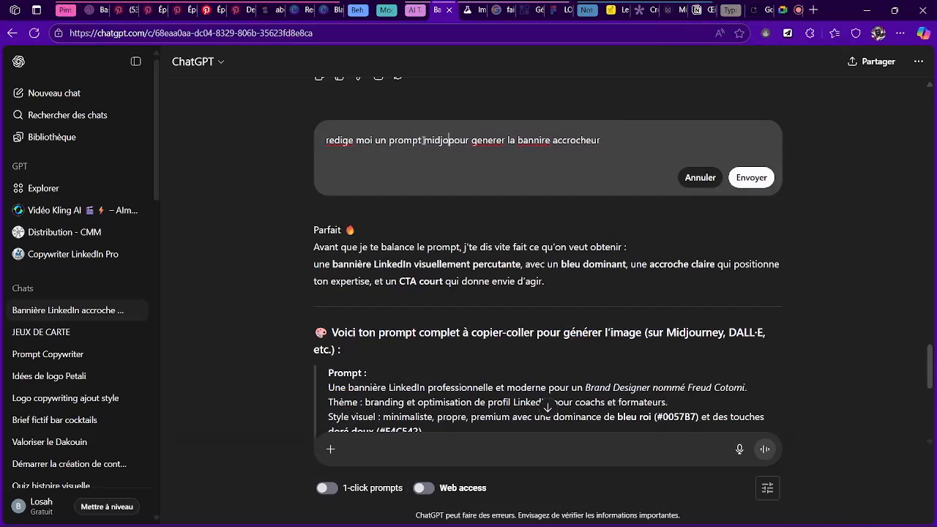
pyautogui.write('V6')
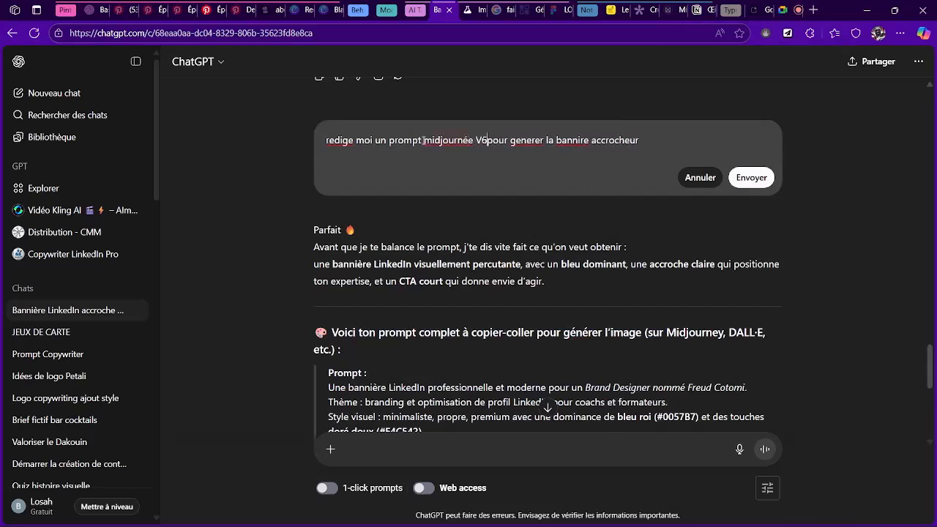
pyautogui.click(754, 178)
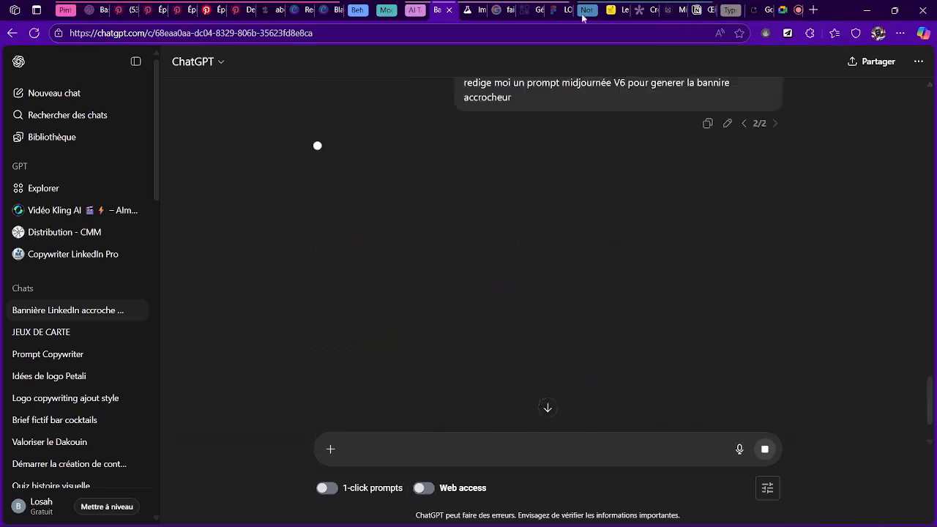
# Generate ImageFX banners from the pasted French prompt in Paysage (16:9) format.
pyautogui.click(476, 9)
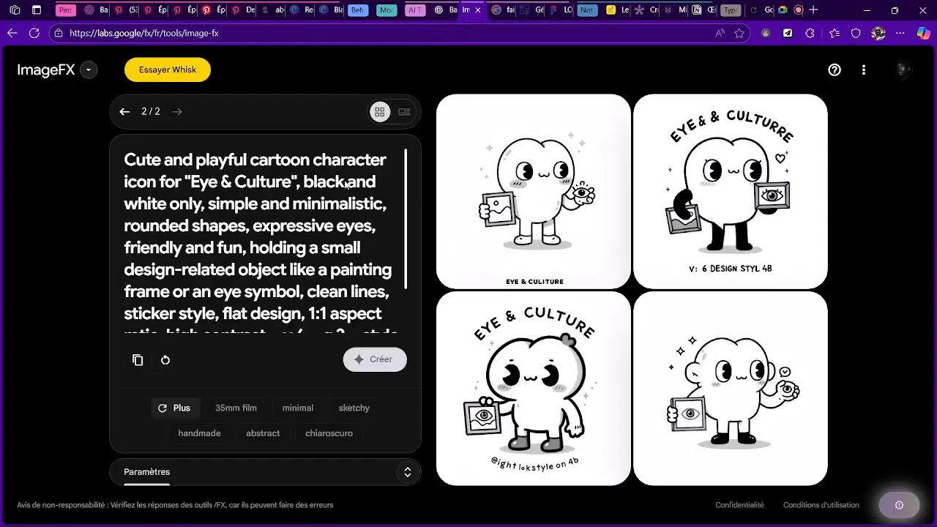
pyautogui.hotkey('ctrl', 'a')
pyautogui.press('BackSpace')
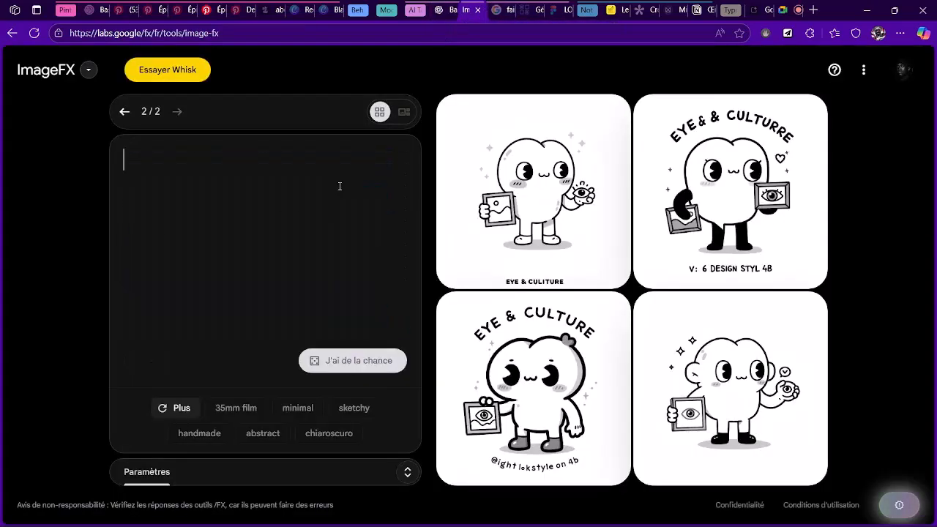
pyautogui.hotkey('ctrl', 'v')
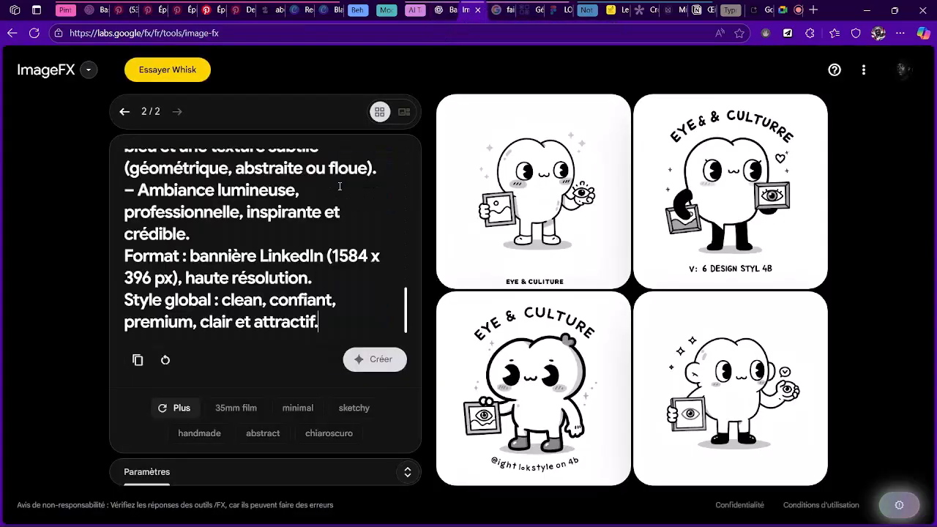
pyautogui.click(406, 473)
pyautogui.click(298, 284)
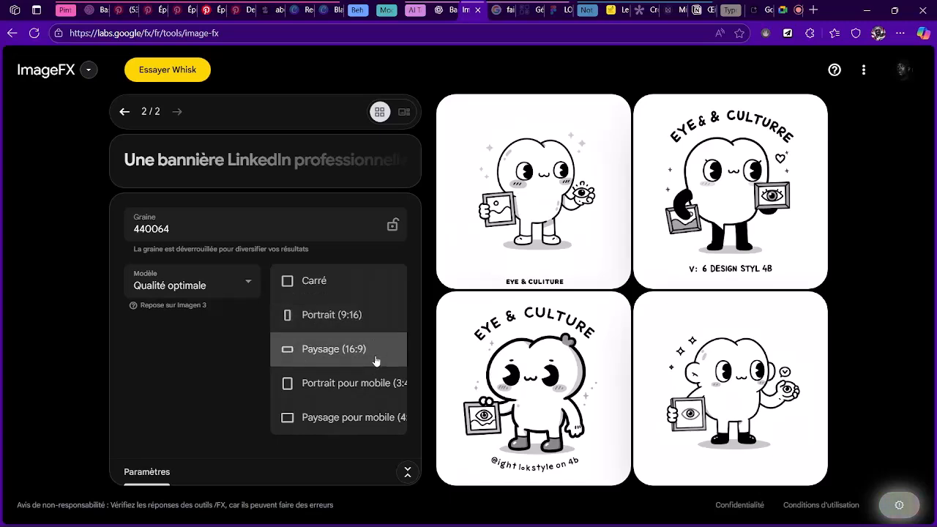
pyautogui.click(376, 360)
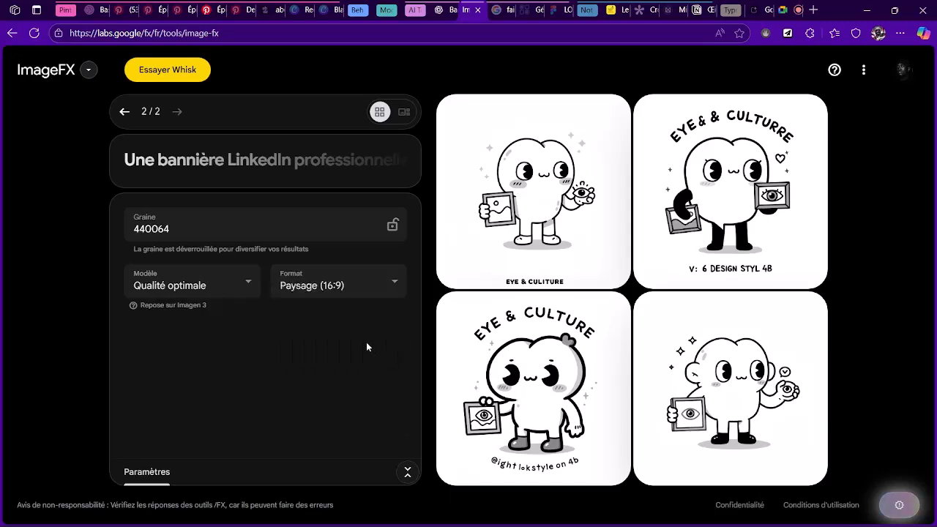
pyautogui.click(351, 159)
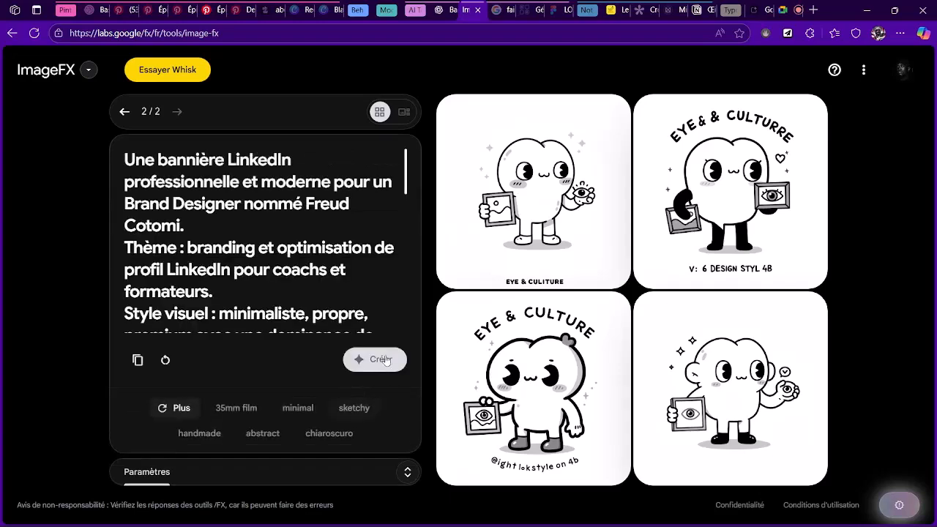
pyautogui.click(375, 359)
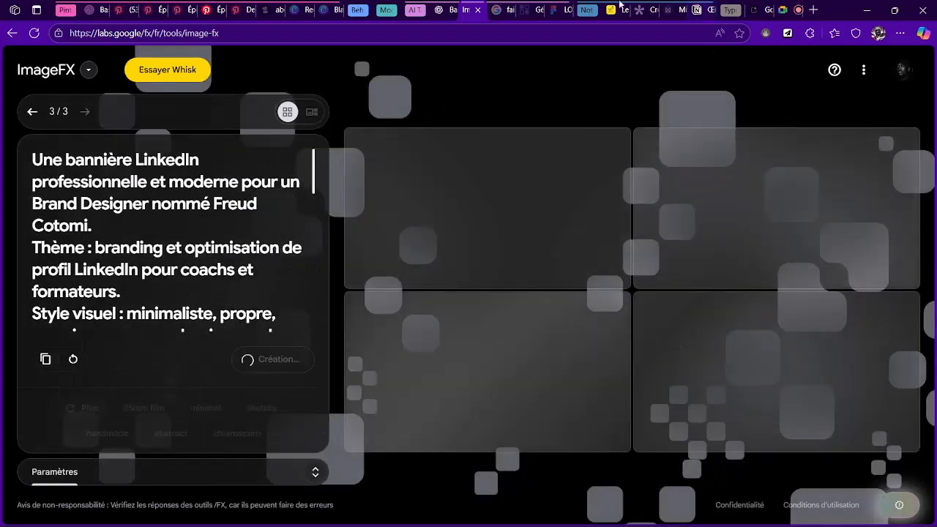
# Replace the ImageFX prompt with ChatGPT's English Midjourney banner prompt and generate again.
pyautogui.click(445, 8)
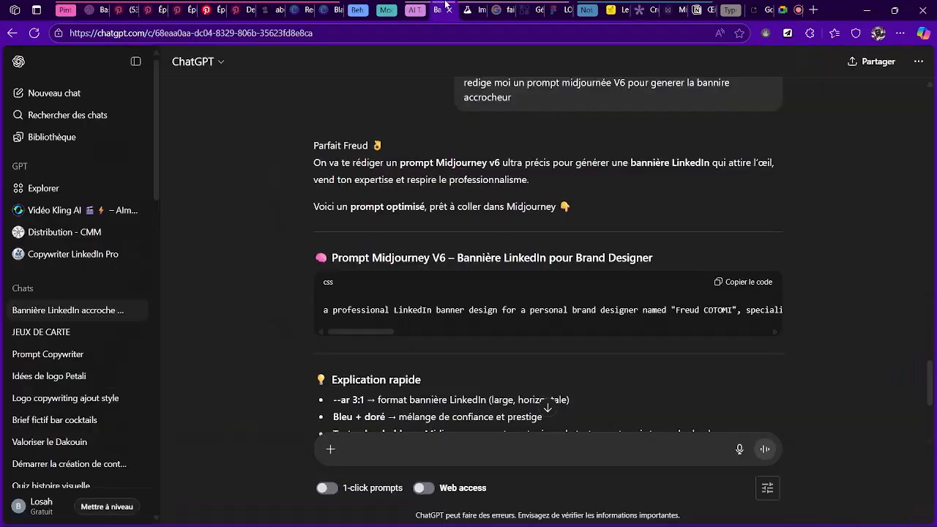
pyautogui.click(750, 281)
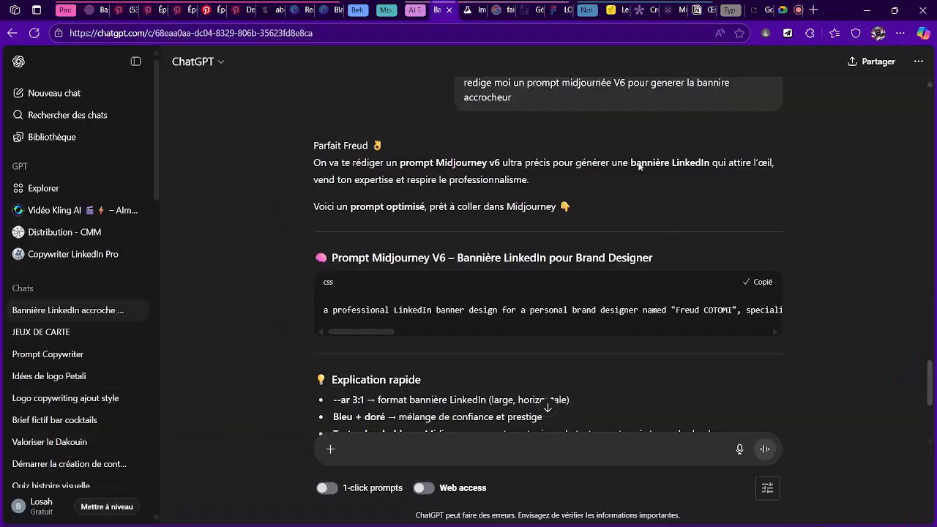
pyautogui.click(472, 4)
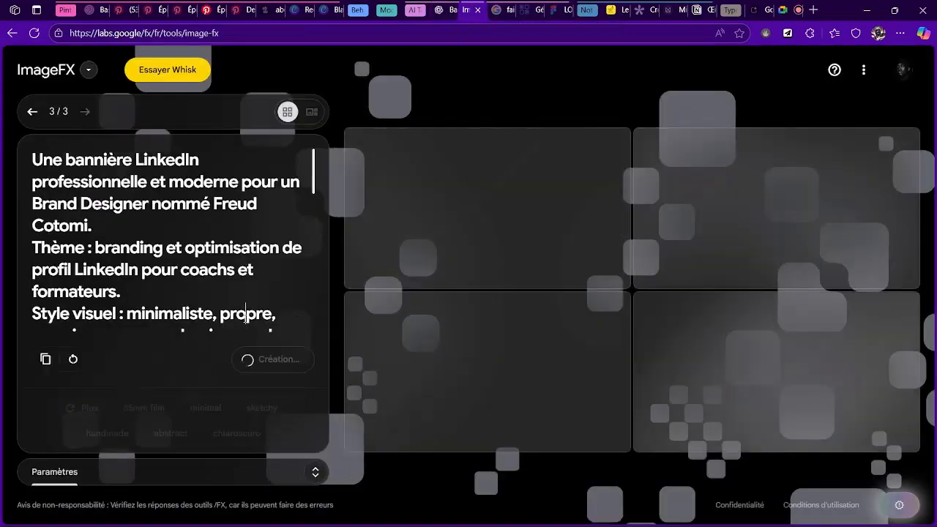
pyautogui.hotkey('ctrl', 'a')
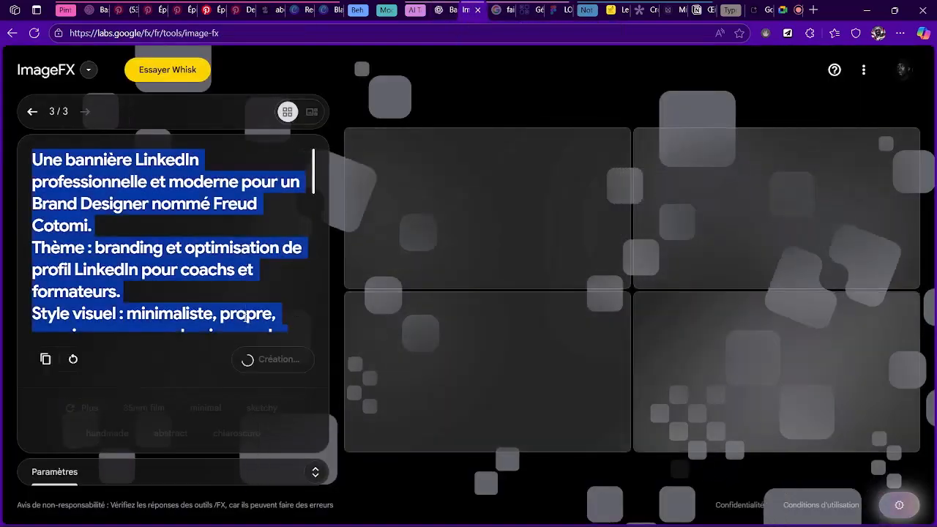
pyautogui.press('BackSpace')
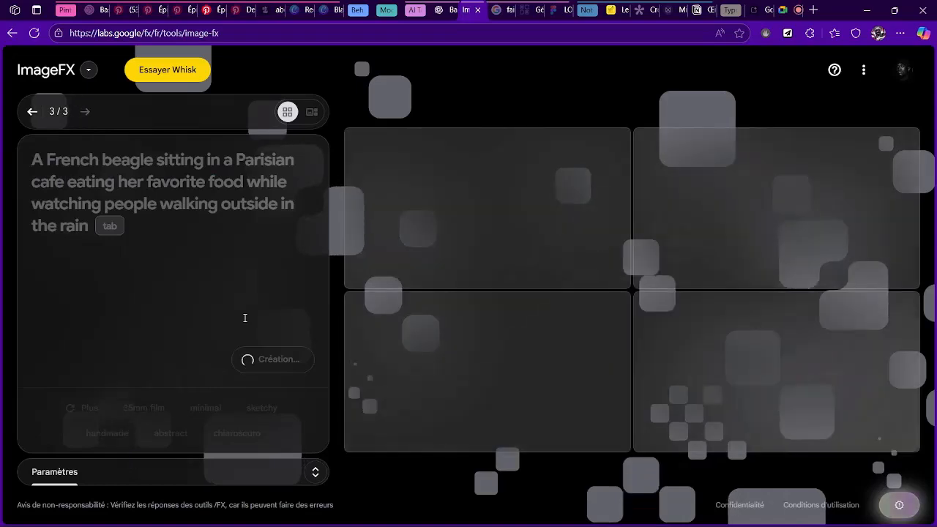
pyautogui.hotkey('ctrl', 'v')
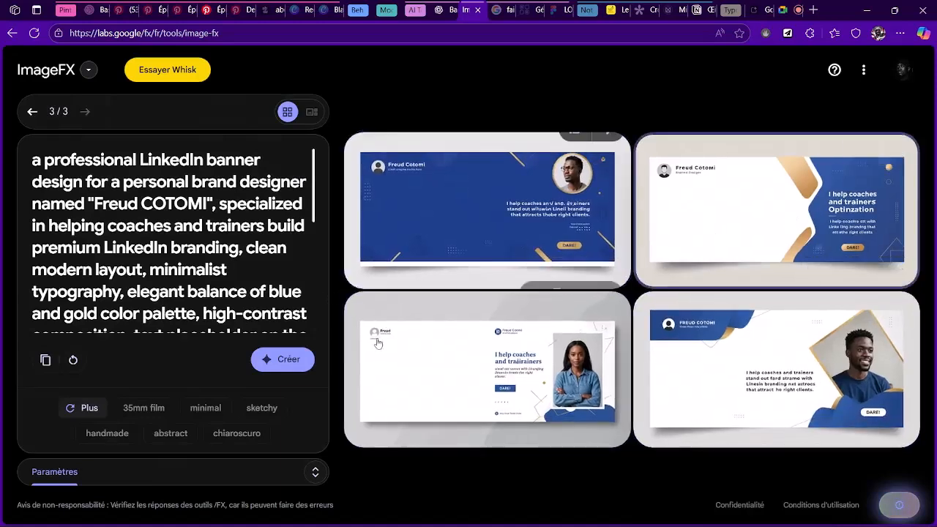
pyautogui.click(288, 360)
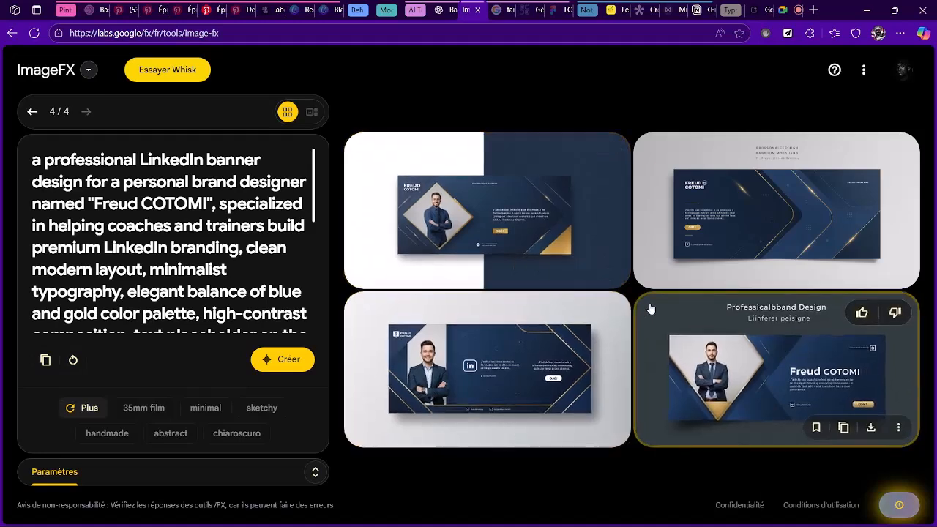
# Read the full Midjourney V6 banner prompt in ChatGPT, ending --ar 3:1 --v 6 --style raw --q 2.
pyautogui.click(441, 9)
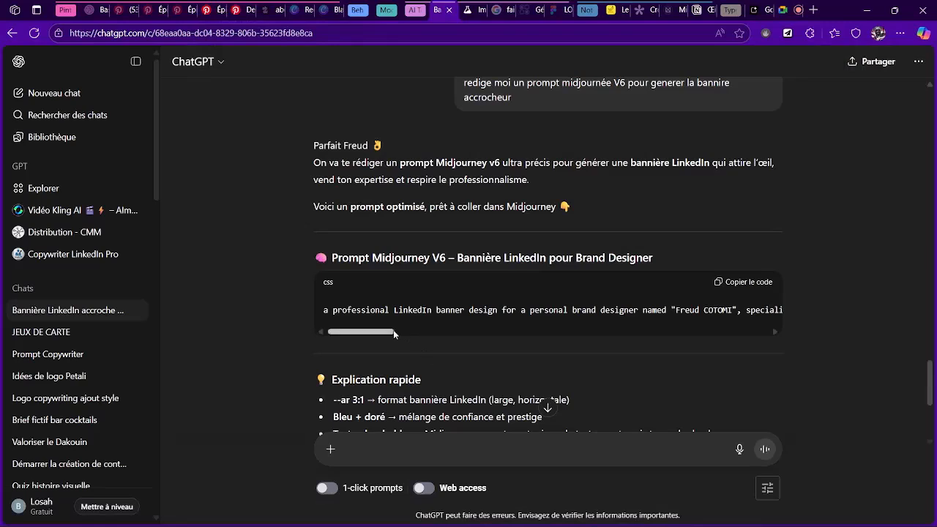
pyautogui.moveTo(393, 331); pyautogui.dragTo(319, 331)
# Show the Google Meet participants list with six contributors beside the shared screen.
pyautogui.moveTo(781, 5)
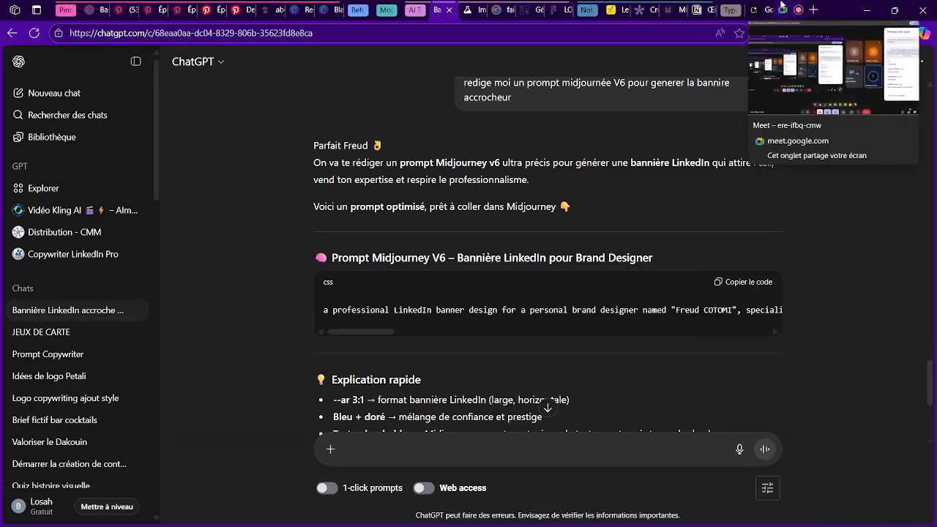
pyautogui.click(782, 6)
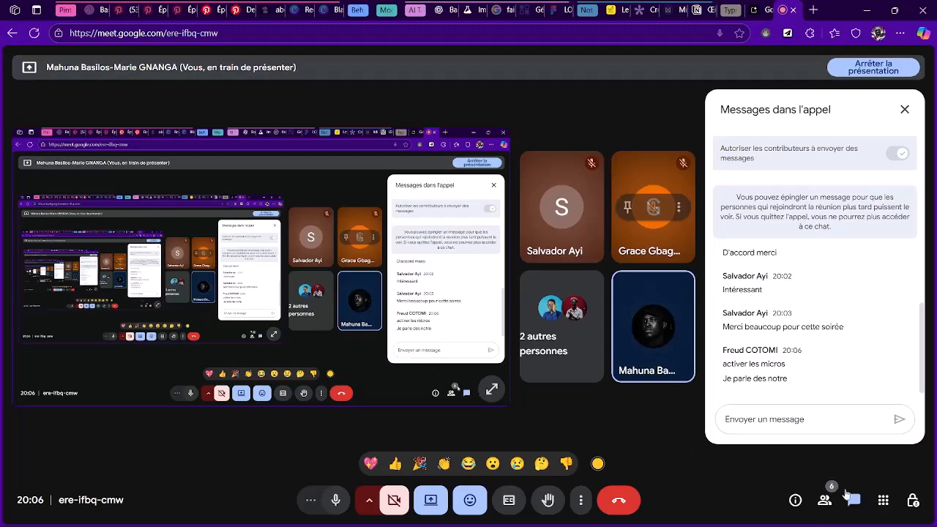
pyautogui.click(913, 500)
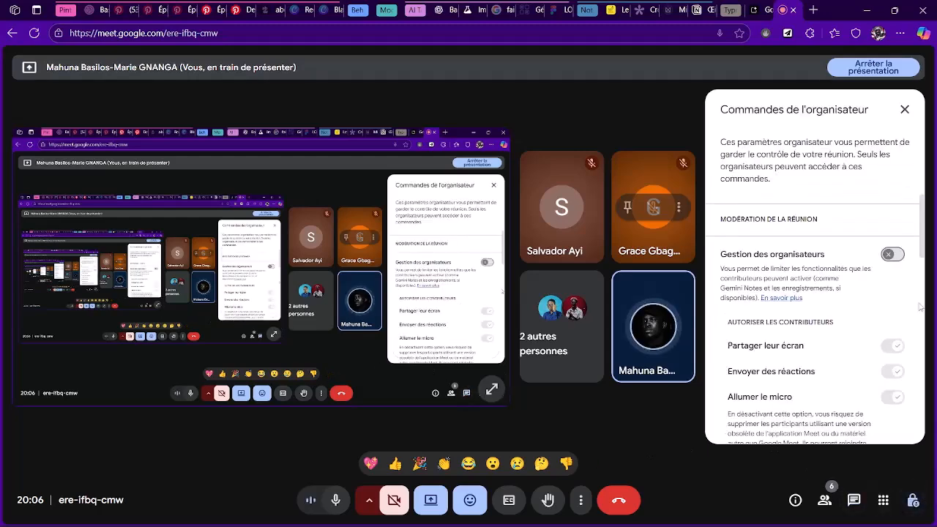
pyautogui.scroll(-1, 852, 375)
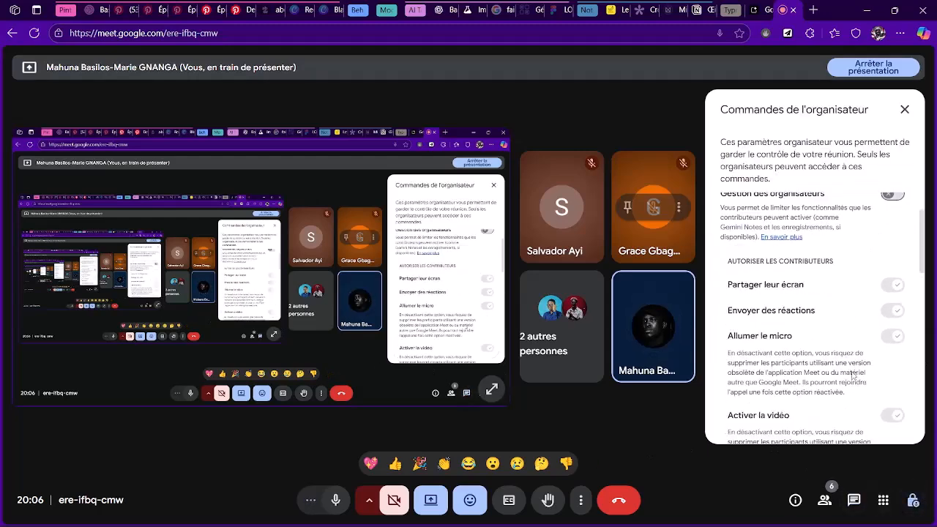
pyautogui.scroll(1, 881, 305)
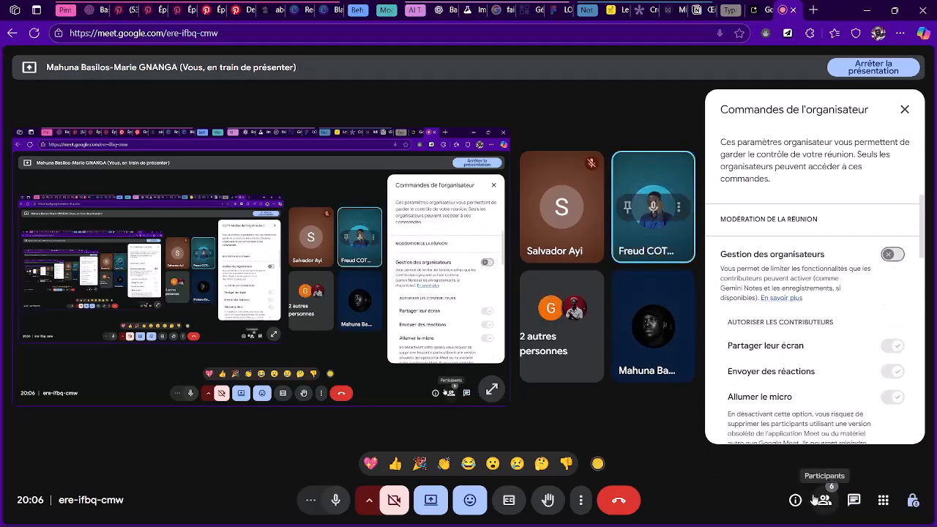
pyautogui.click(824, 500)
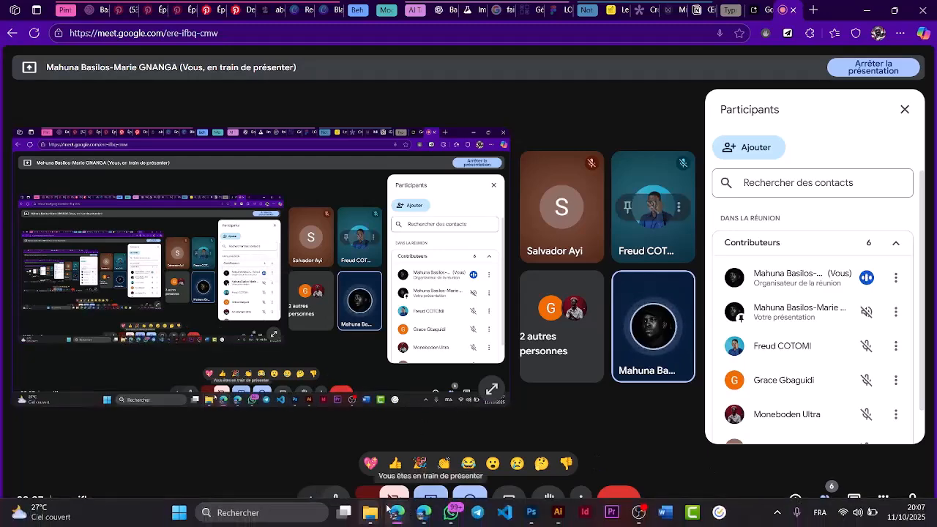
# View the client's attached photo full size in the ComeUp sales chat, then close it.
pyautogui.moveTo(395, 511)
pyautogui.click(459, 448)
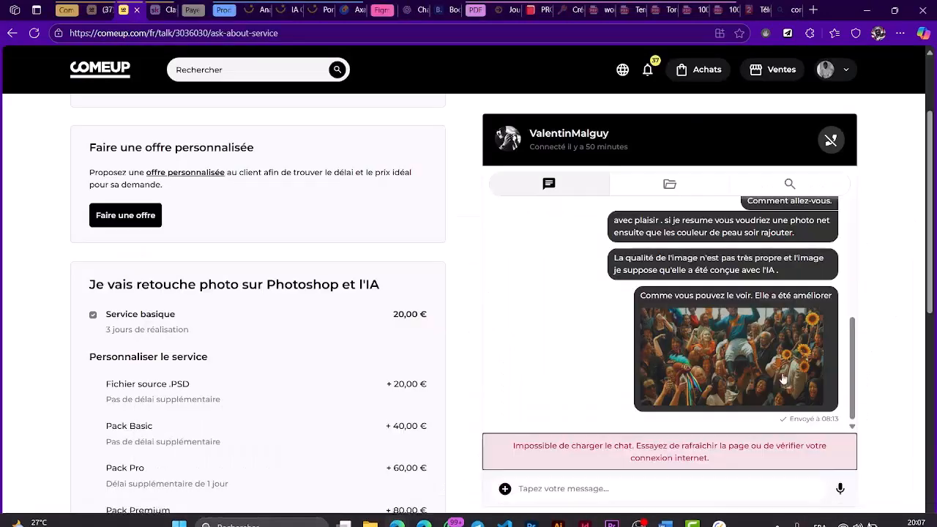
pyautogui.scroll(10, 687, 386)
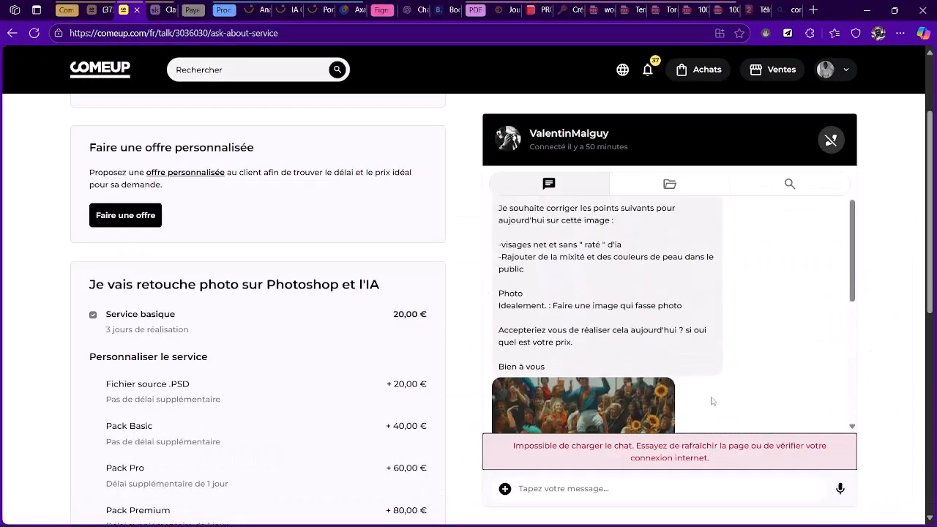
pyautogui.scroll(3, 713, 349)
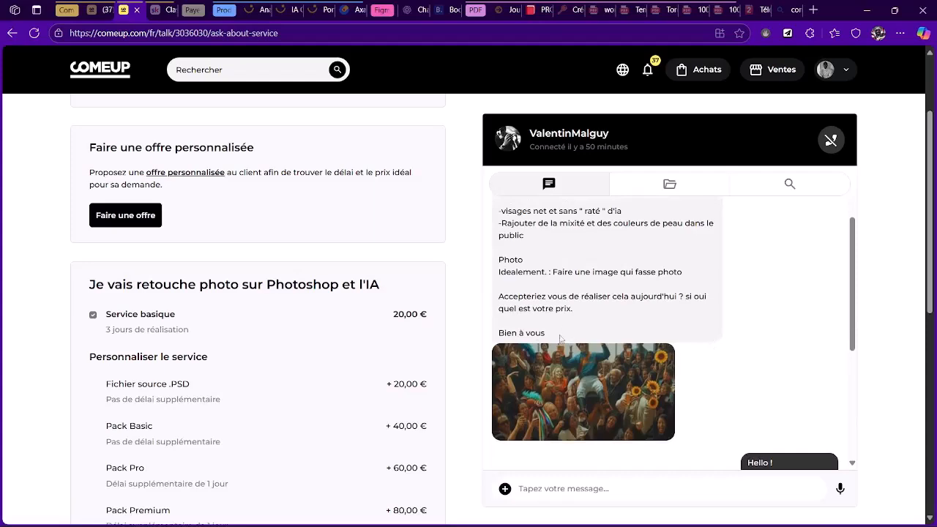
pyautogui.scroll(2, 561, 338)
pyautogui.scroll(-3, 568, 336)
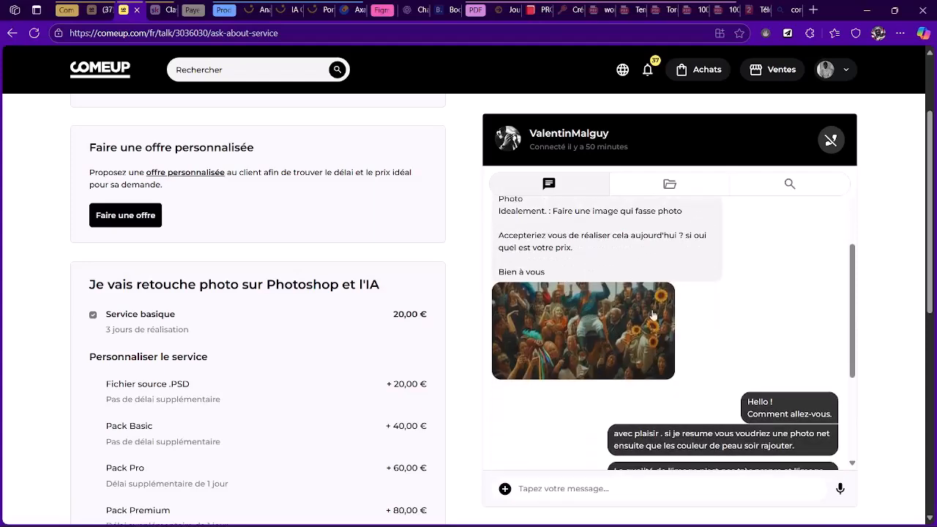
pyautogui.click(574, 331)
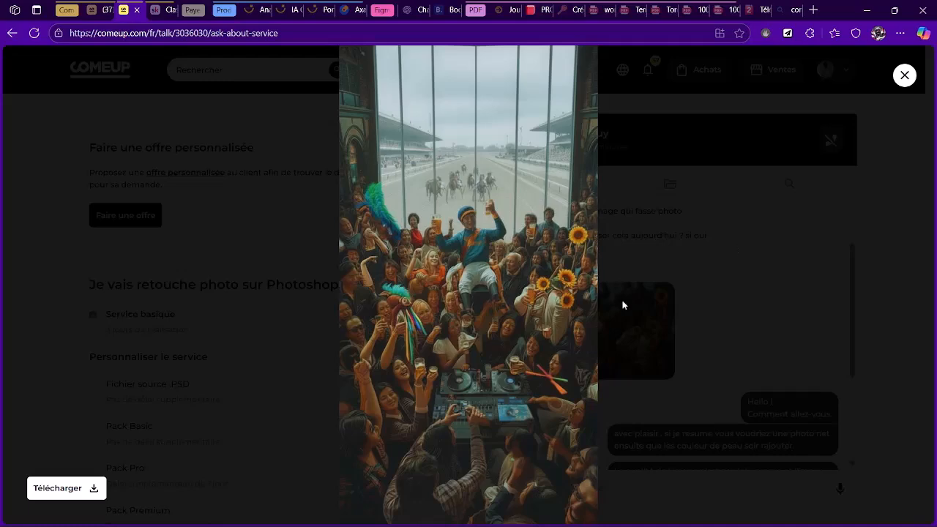
pyautogui.click(905, 76)
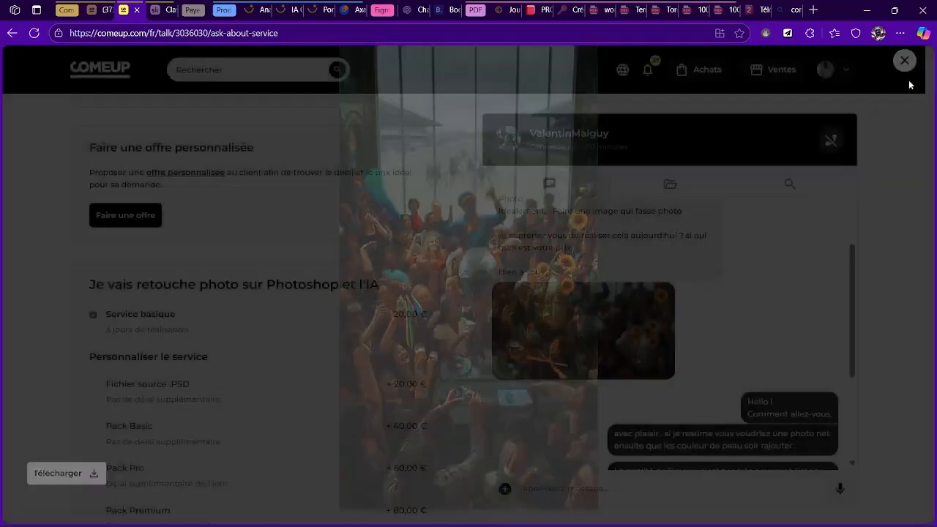
# Open the ComeUp seller dashboard from the Ventes menu.
pyautogui.scroll(-2, 786, 337)
pyautogui.scroll(4, 779, 336)
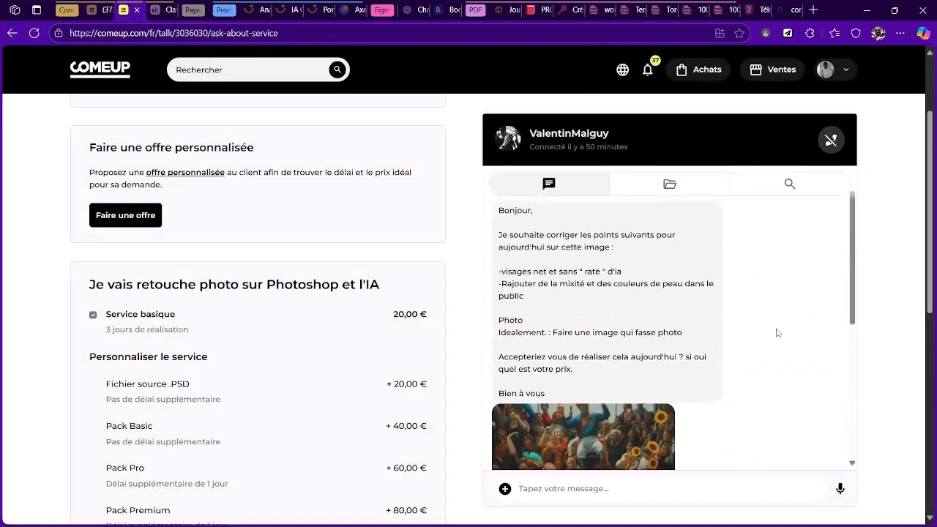
pyautogui.scroll(-5, 778, 328)
pyautogui.scroll(1, 715, 322)
pyautogui.scroll(1, 703, 320)
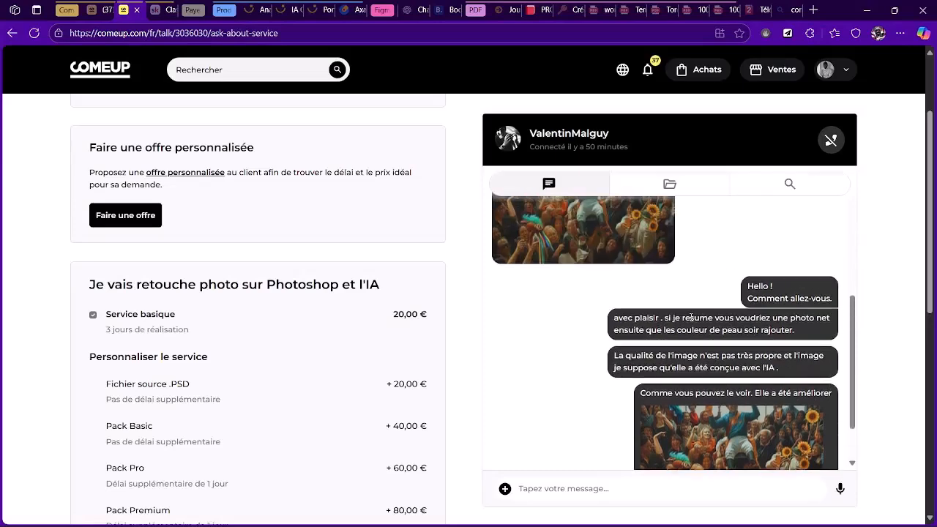
pyautogui.scroll(2, 327, 308)
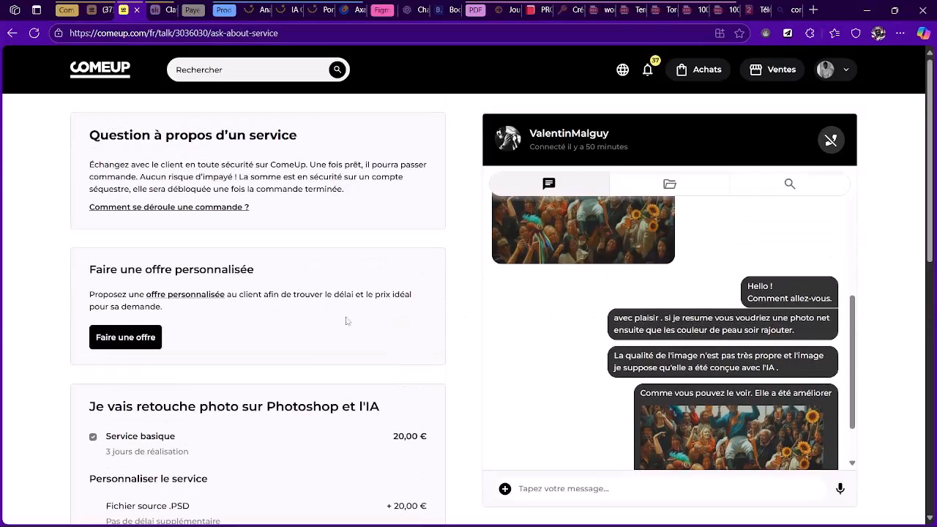
pyautogui.moveTo(825, 74)
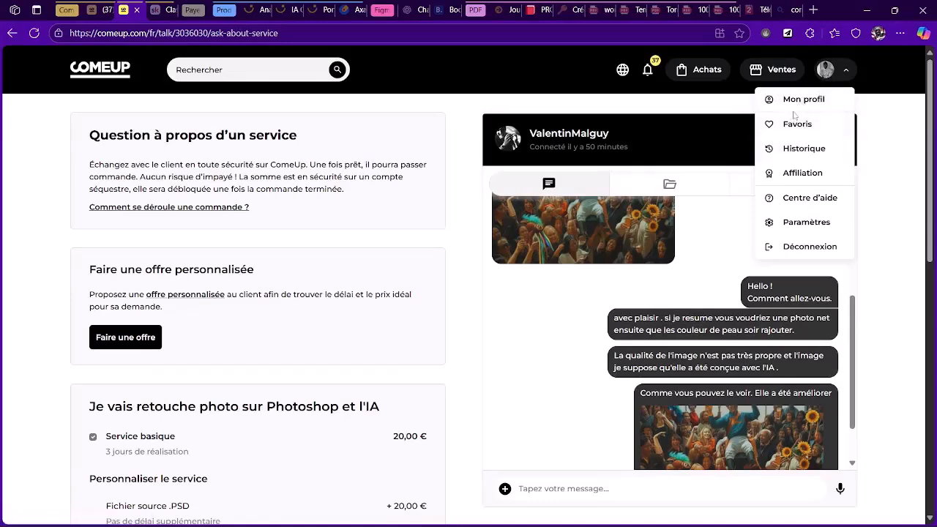
pyautogui.moveTo(772, 68)
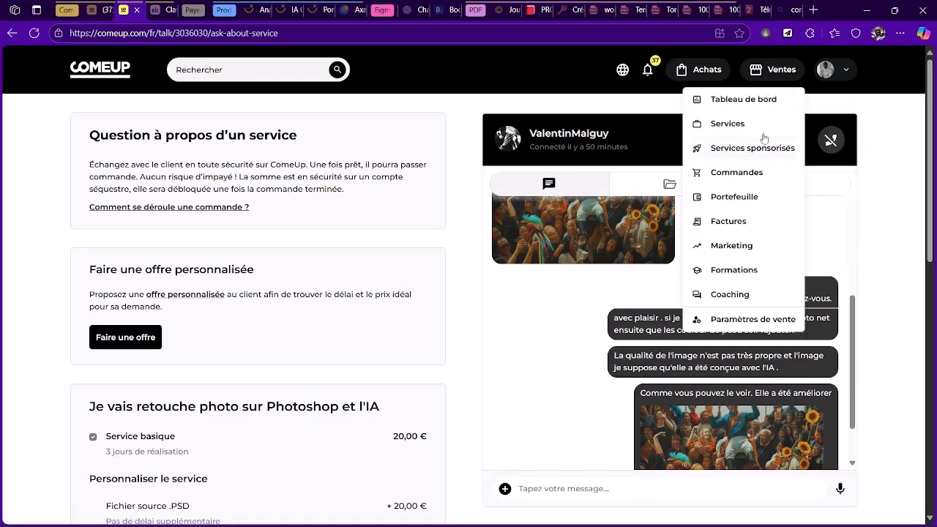
pyautogui.click(771, 102)
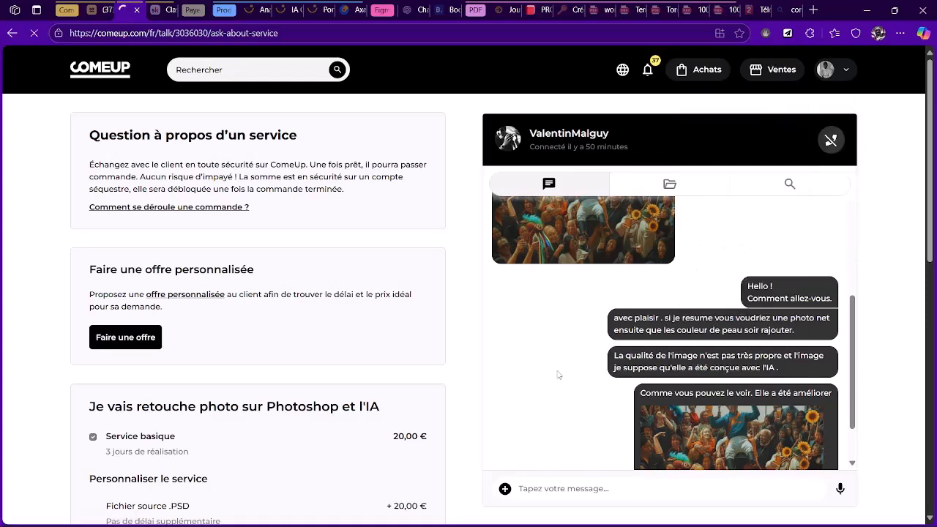
# Review the validated offers on the ComeUp Services page, then minimize the ComeUp window.
pyautogui.scroll(-10, 557, 375)
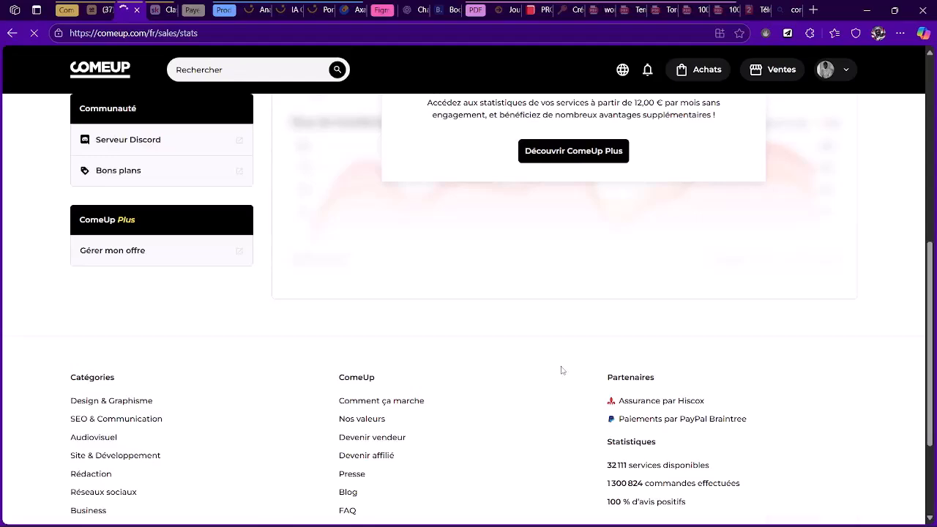
pyautogui.scroll(10, 562, 370)
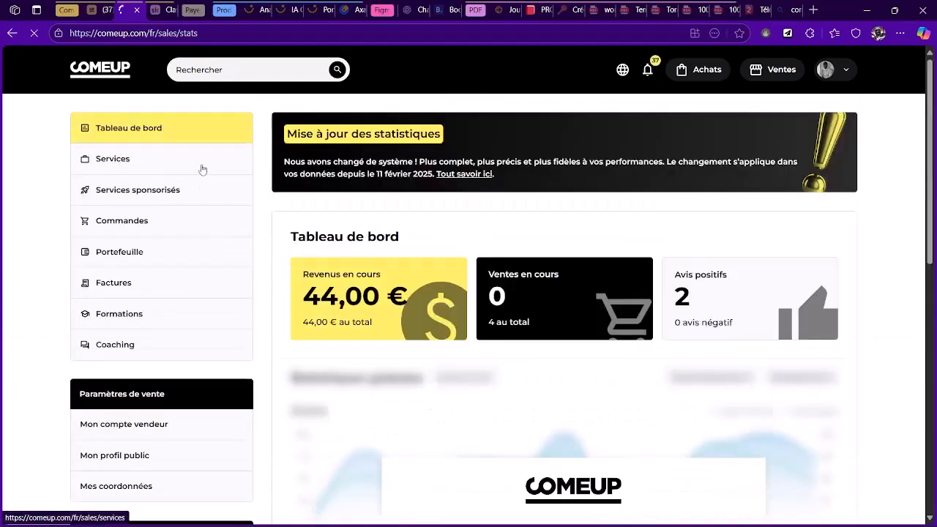
pyautogui.click(202, 169)
pyautogui.scroll(-3, 769, 366)
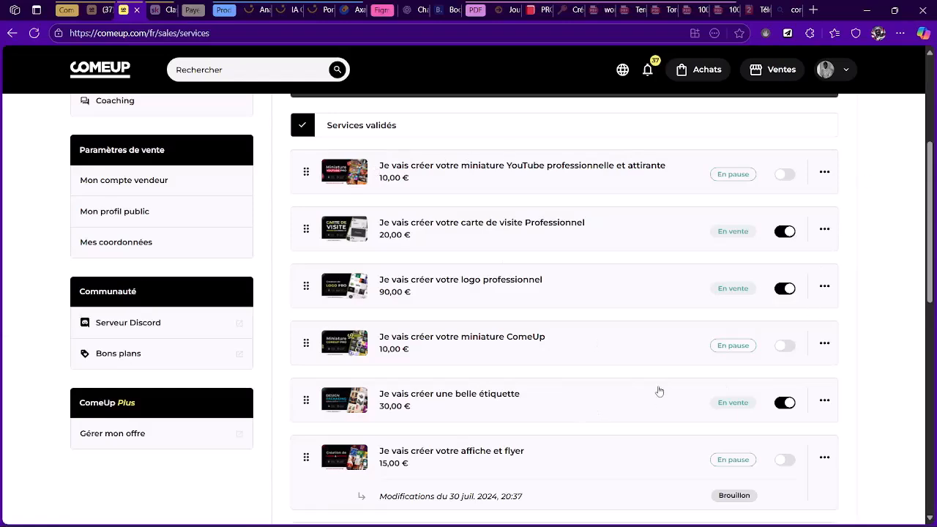
pyautogui.scroll(-4, 592, 453)
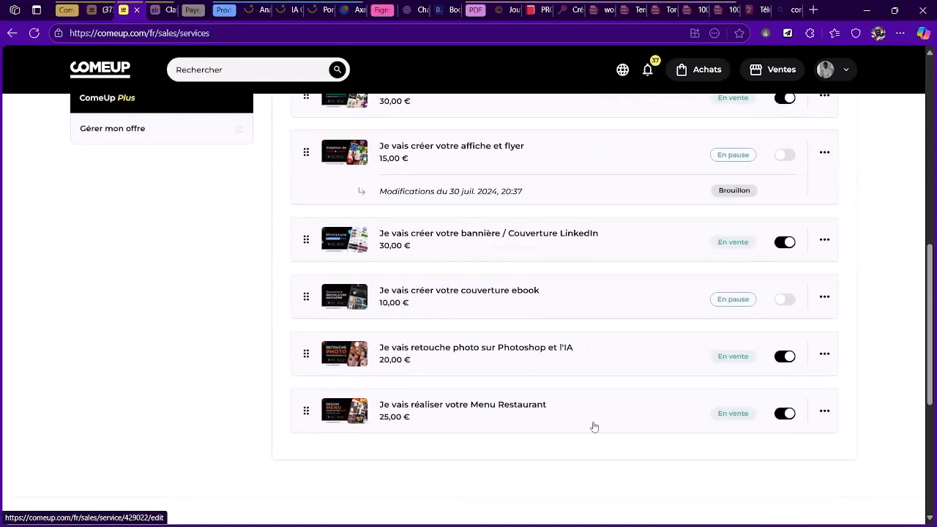
pyautogui.scroll(6, 595, 427)
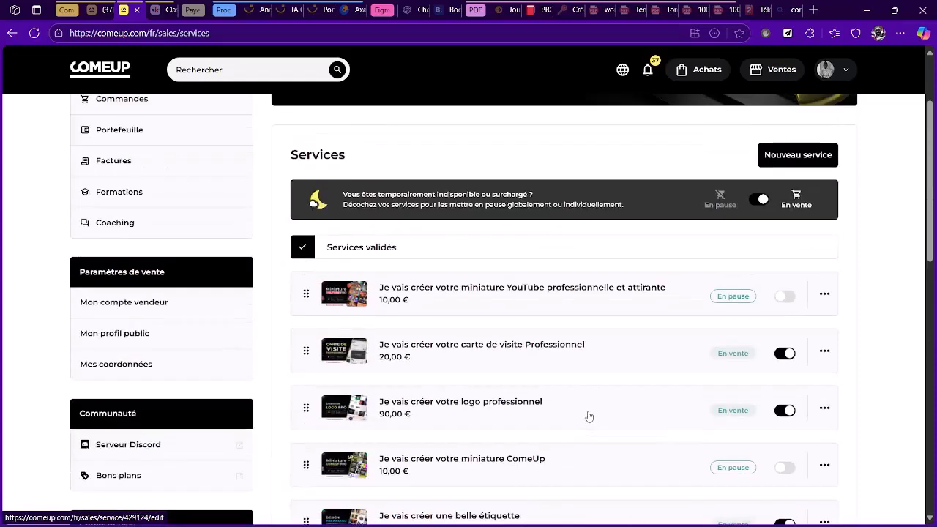
pyautogui.scroll(-4, 590, 416)
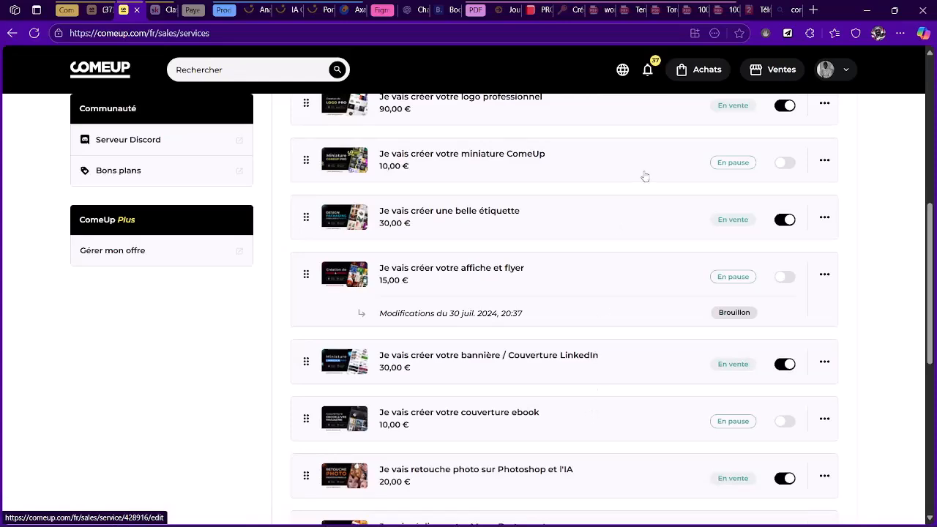
pyautogui.scroll(5, 650, 267)
pyautogui.scroll(1, 651, 268)
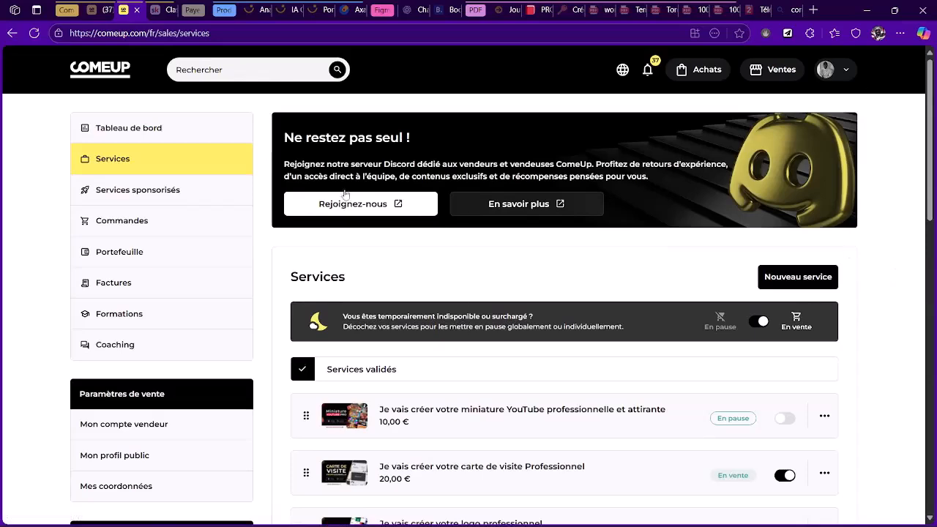
pyautogui.click(867, 10)
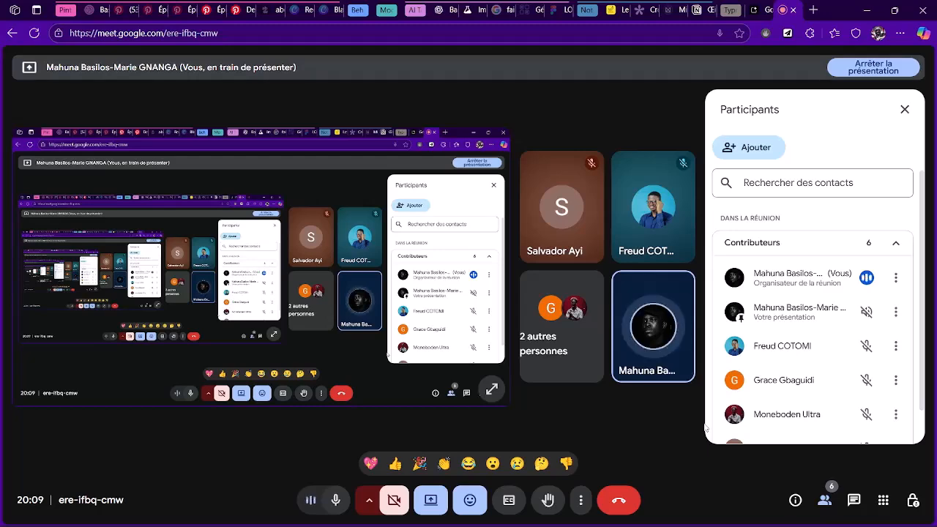
# Bring up the Windows taskbar at the bottom edge while the Meet presentation continues.
pyautogui.moveTo(857, 505)
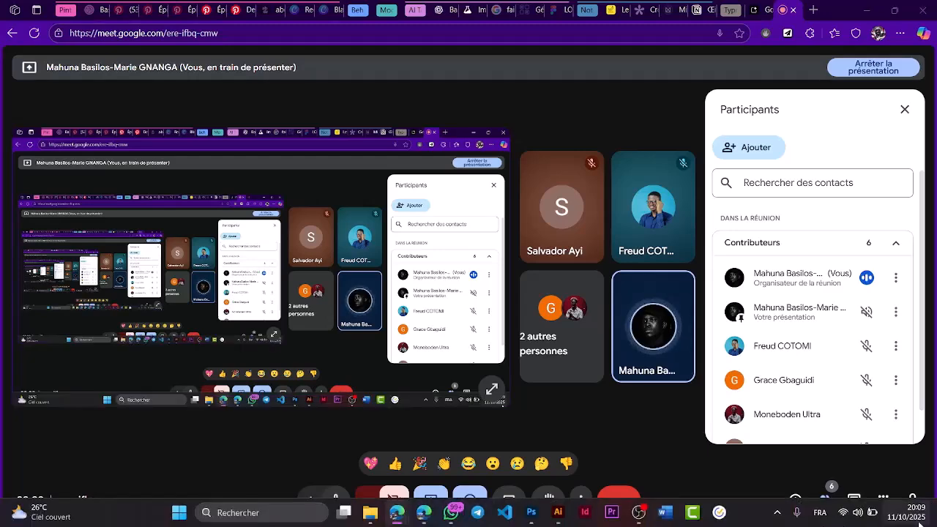
# Close the Windows notifications and calendar panel, then stop presenting the screen in Google Meet.
pyautogui.click(907, 516)
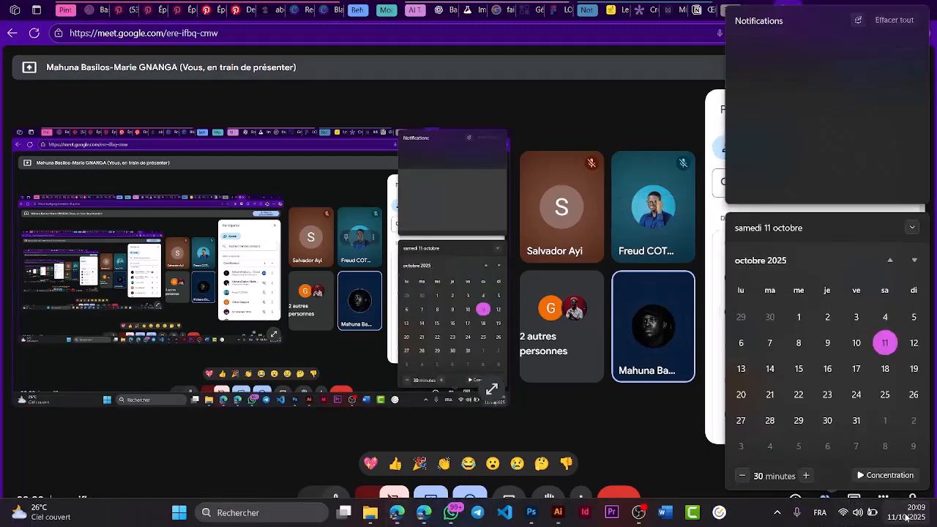
pyautogui.click(906, 517)
pyautogui.click(906, 517)
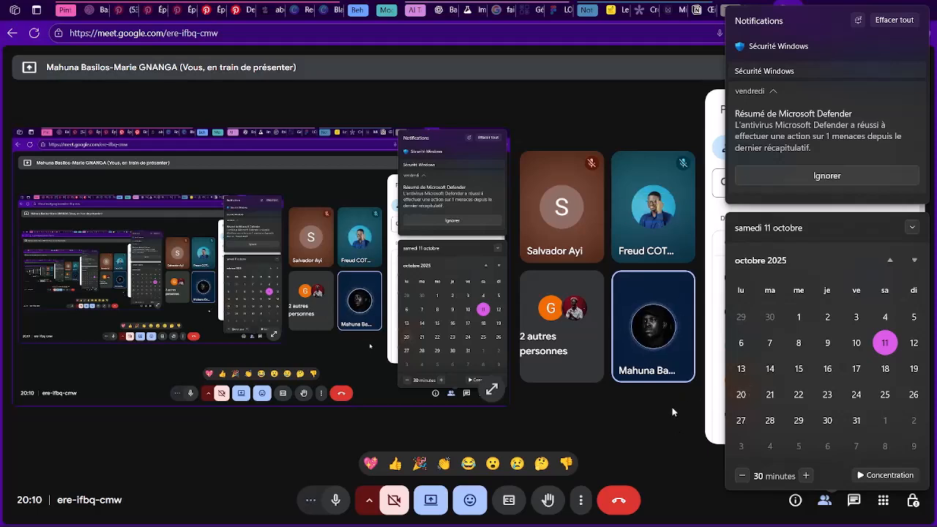
pyautogui.click(689, 454)
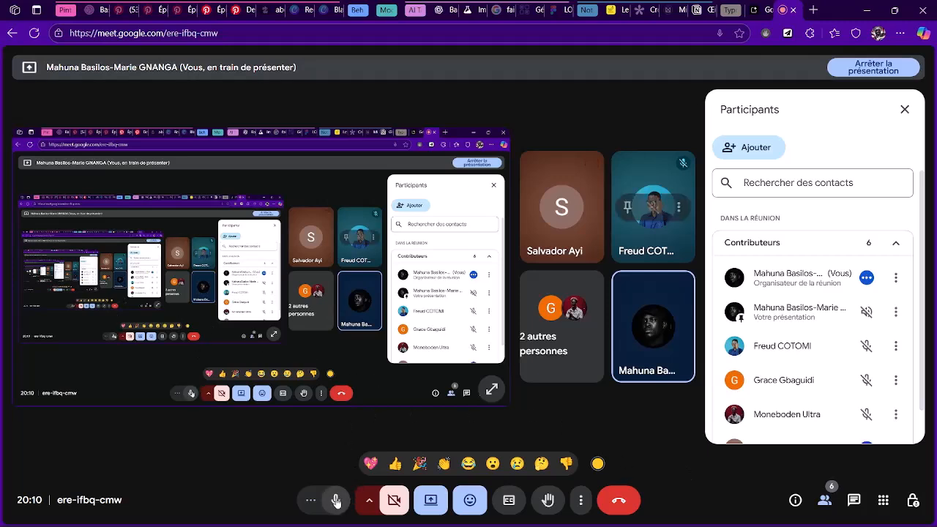
pyautogui.click(431, 500)
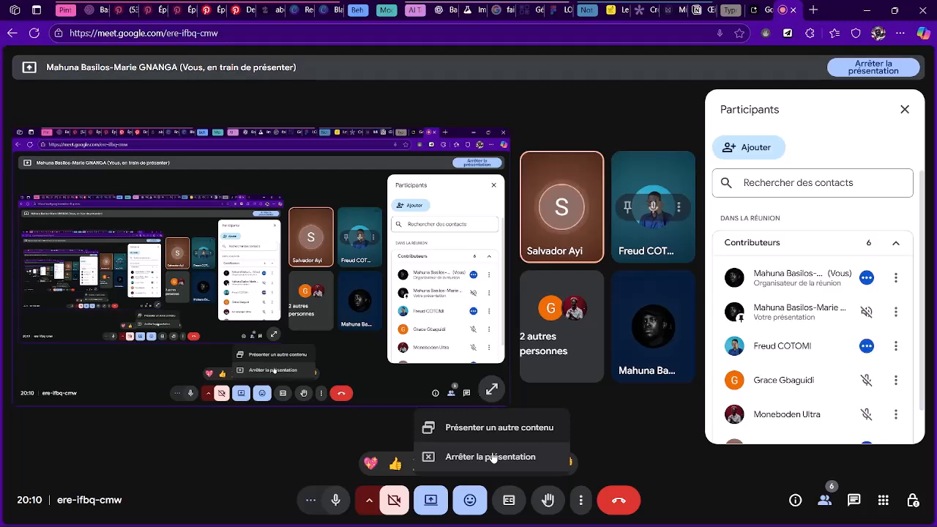
pyautogui.click(492, 458)
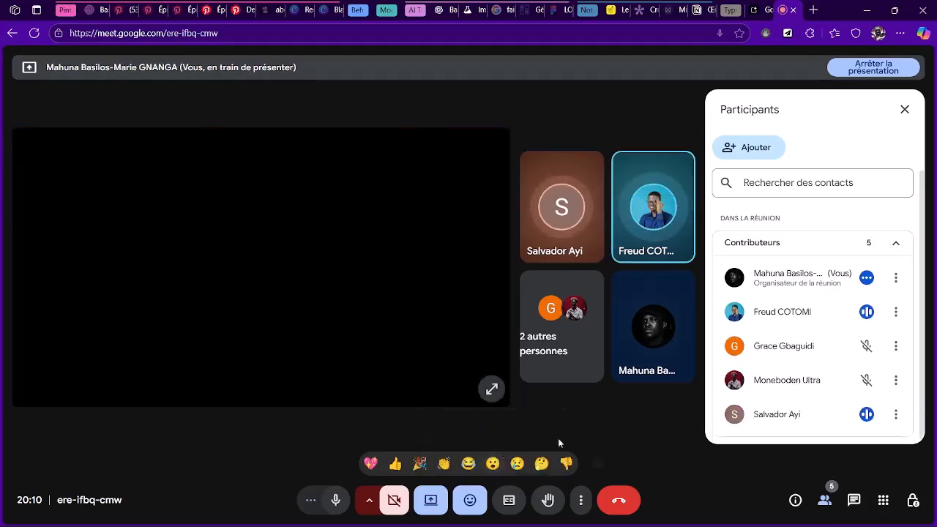